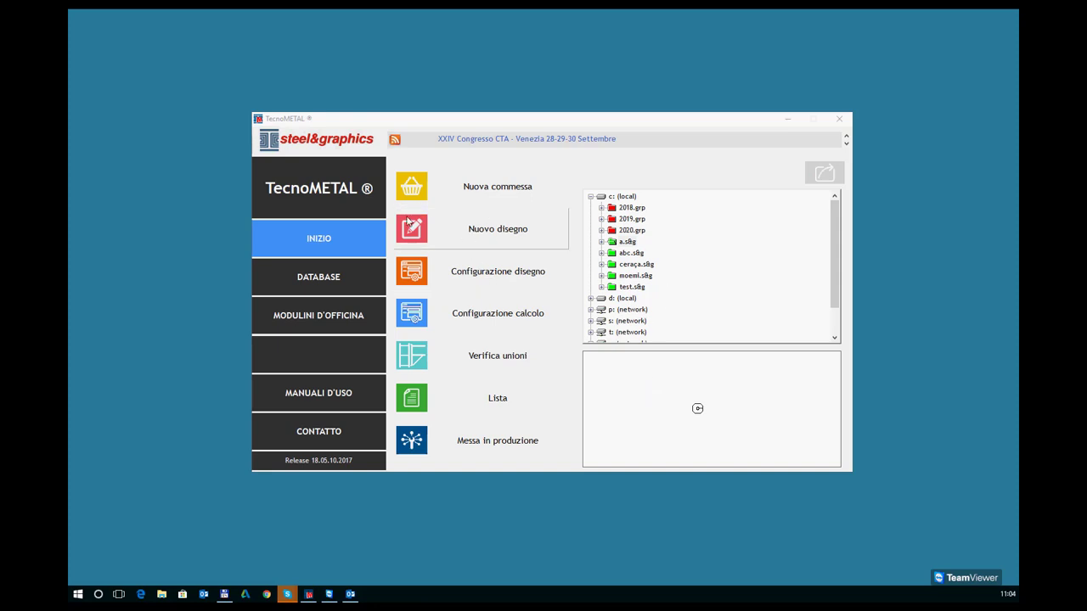
# Step: Open the Configurazione disegno settings from the INIZIO page
pyautogui.click(499, 279)
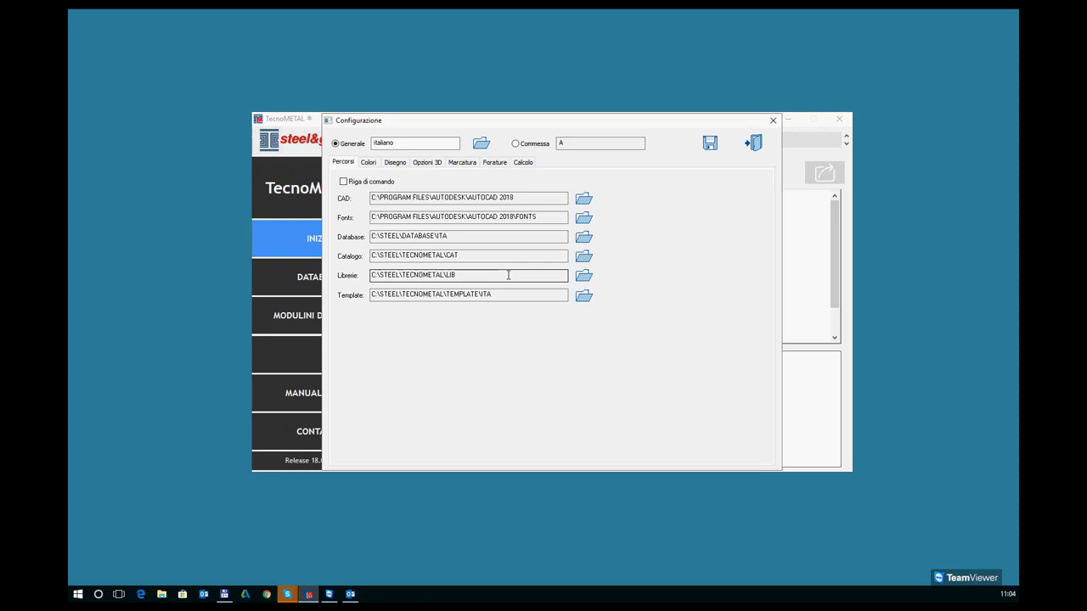
# Step: Bring up the Gestione profili list from the Generale profile field
pyautogui.click(482, 144)
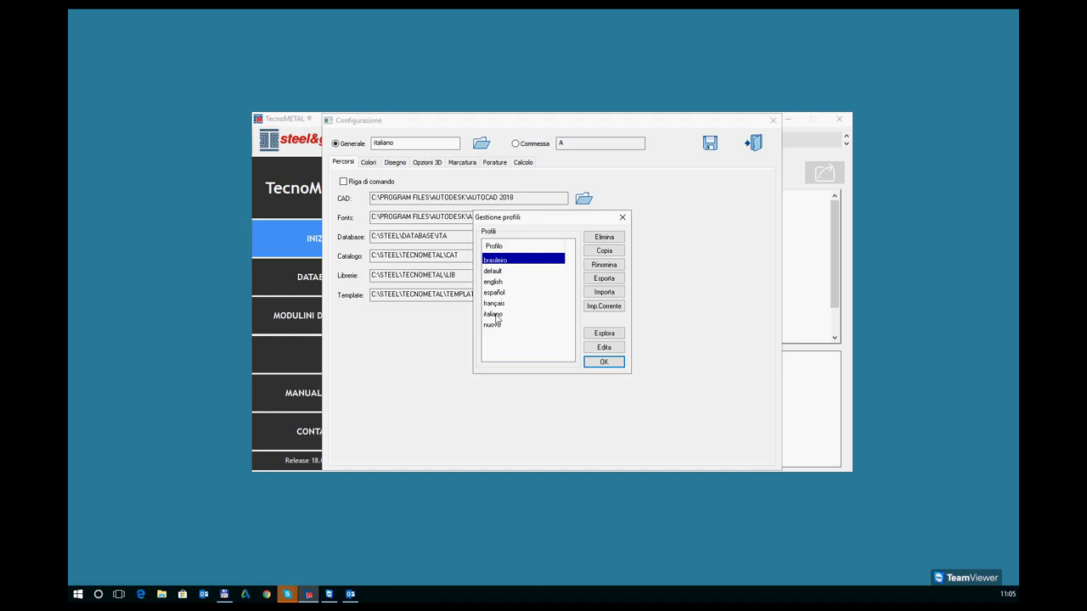
# Step: Copy the italiano profile as 'abc', make it current, and view its Colori layer colours
pyautogui.click(496, 316)
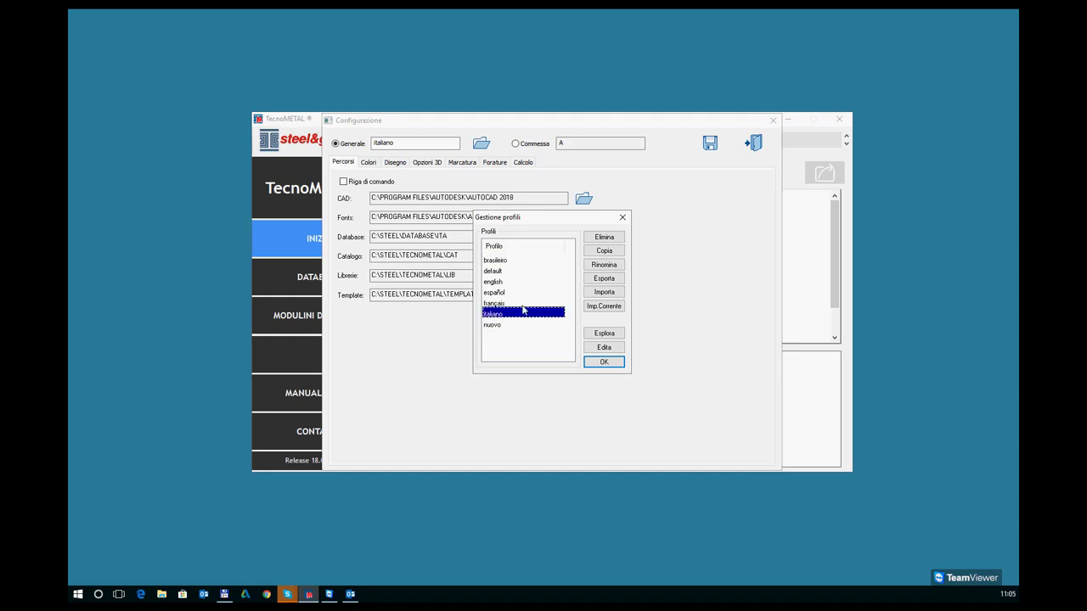
pyautogui.click(608, 253)
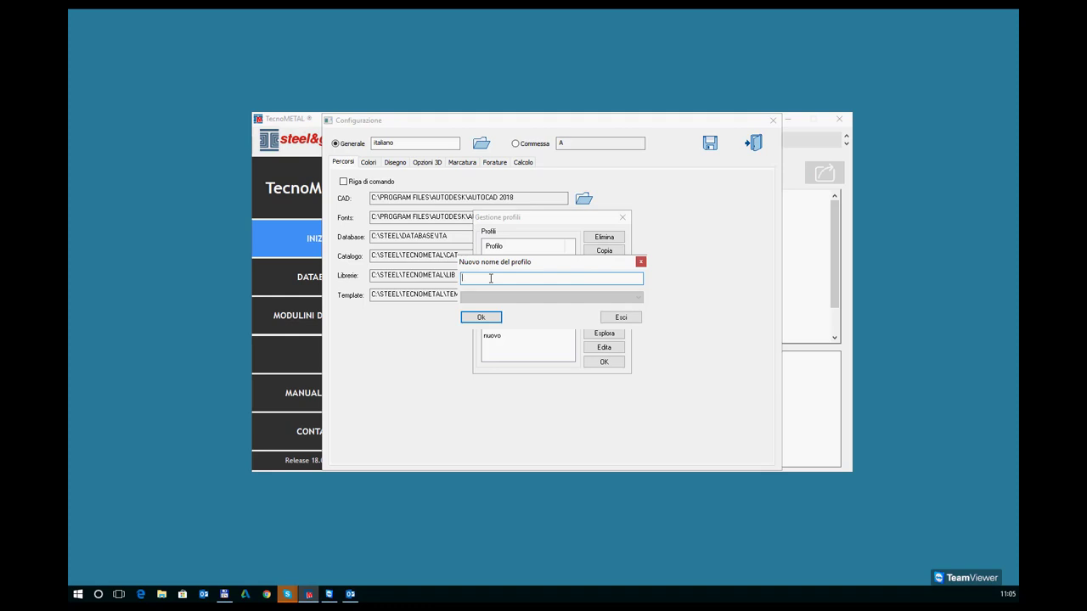
pyautogui.write('abc')
pyautogui.click(482, 318)
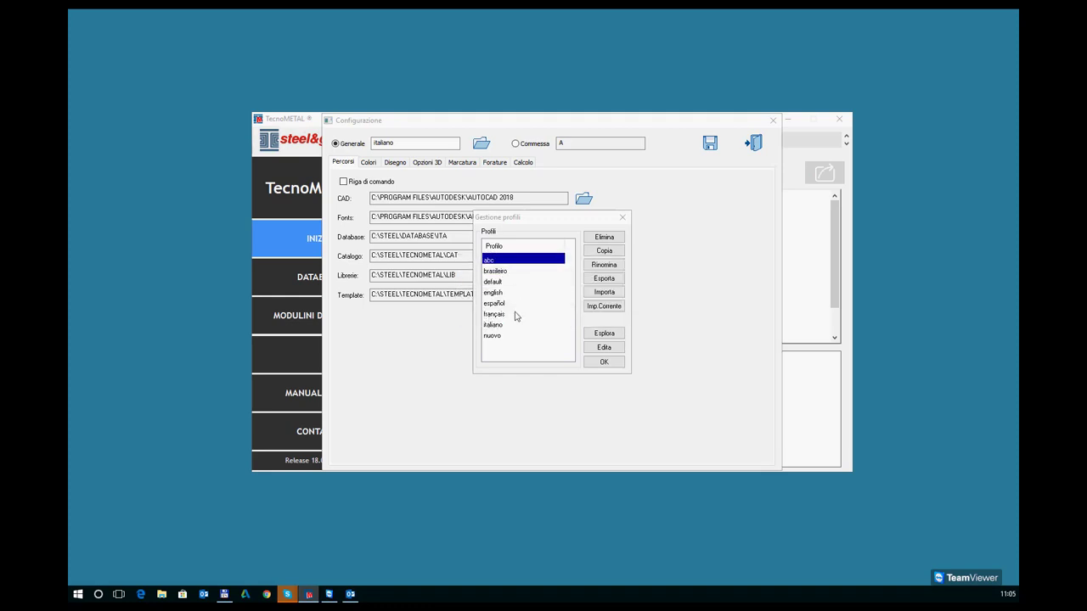
pyautogui.click(492, 262)
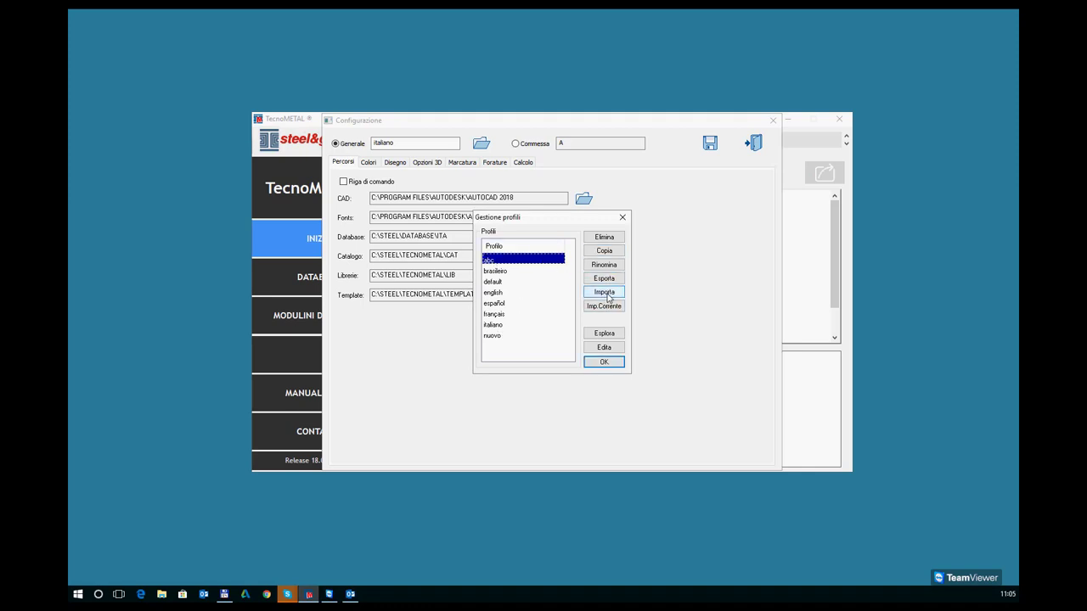
pyautogui.click(604, 307)
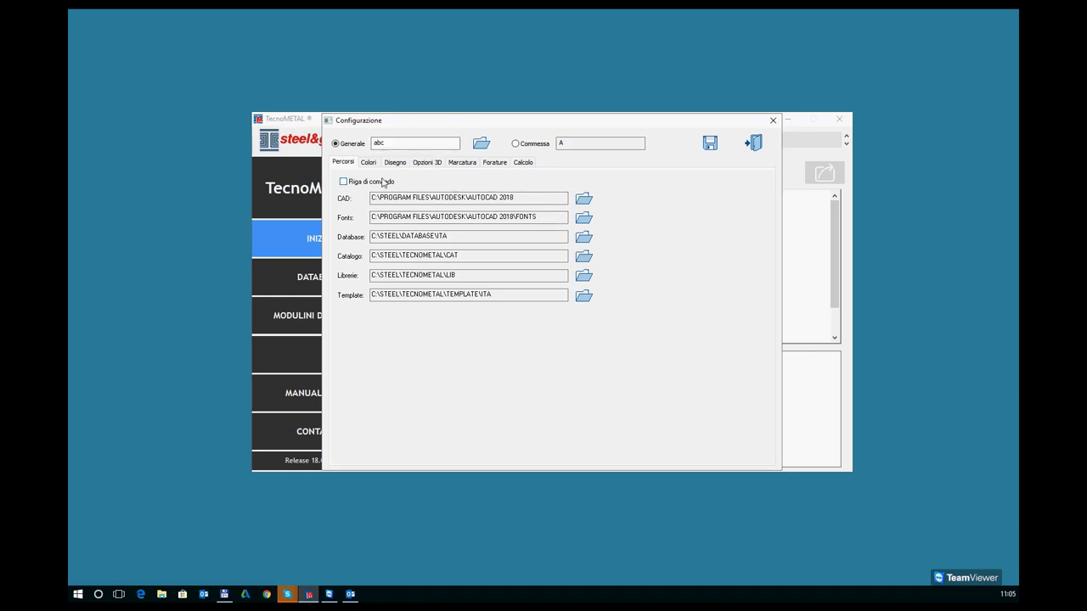
pyautogui.click(369, 162)
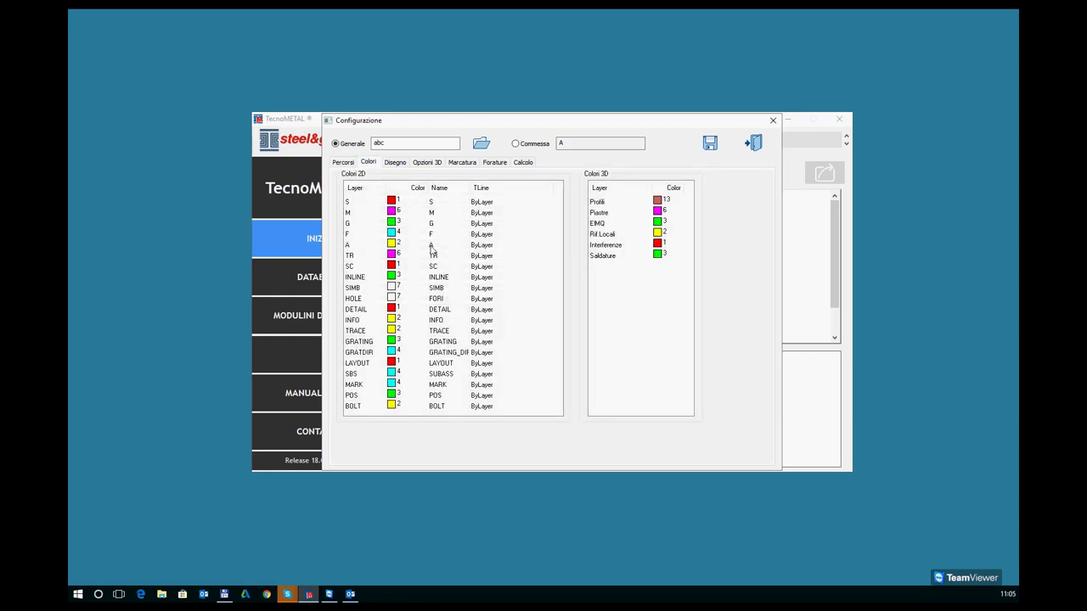
# Step: View the abc profile's Disegno page: 3D scale 100, S235-JR materials, ZINCATO treatments
pyautogui.click(397, 164)
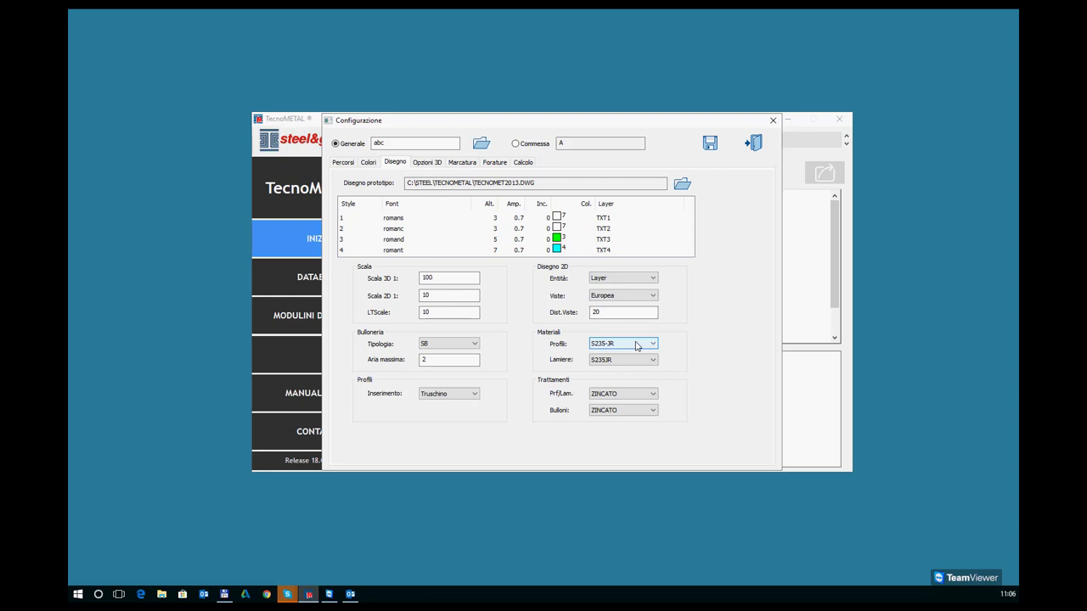
# Step: Keep S235-JR as the profile material and move to the Opzioni 3D page
pyautogui.click(653, 345)
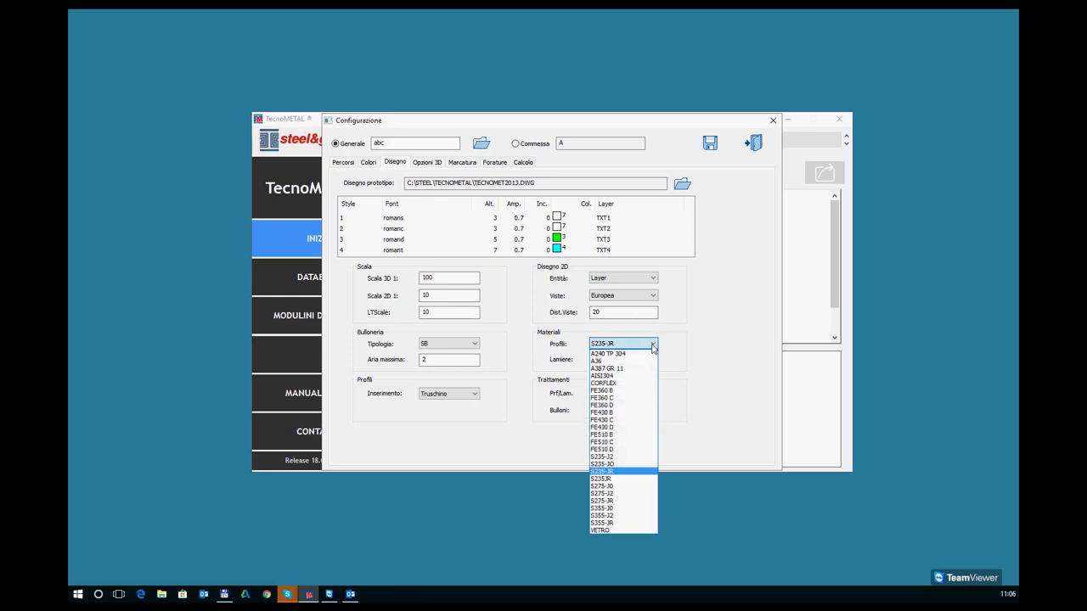
pyautogui.click(653, 345)
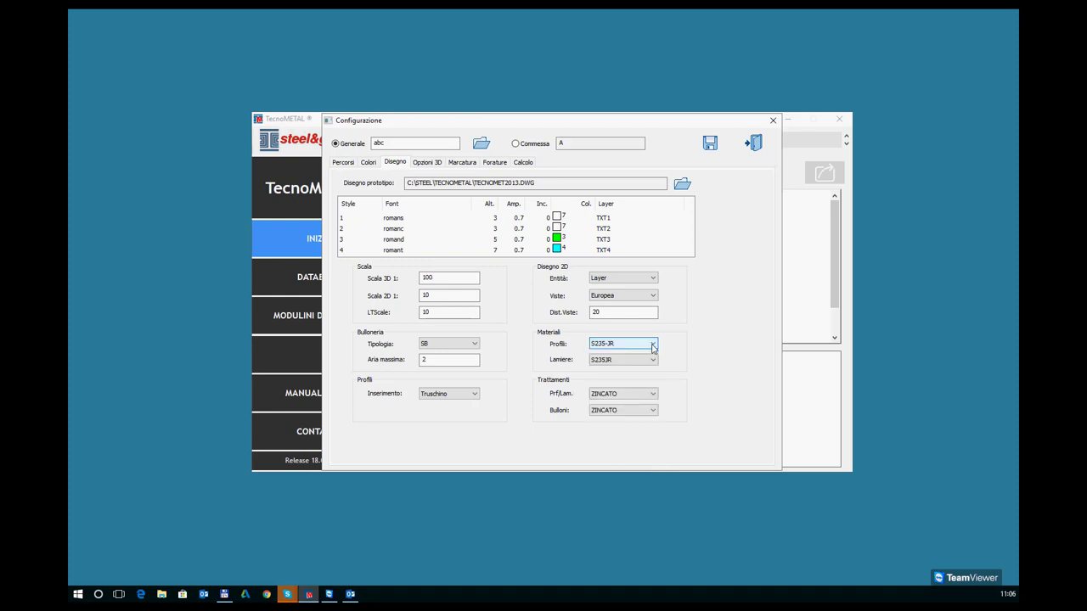
pyautogui.click(430, 163)
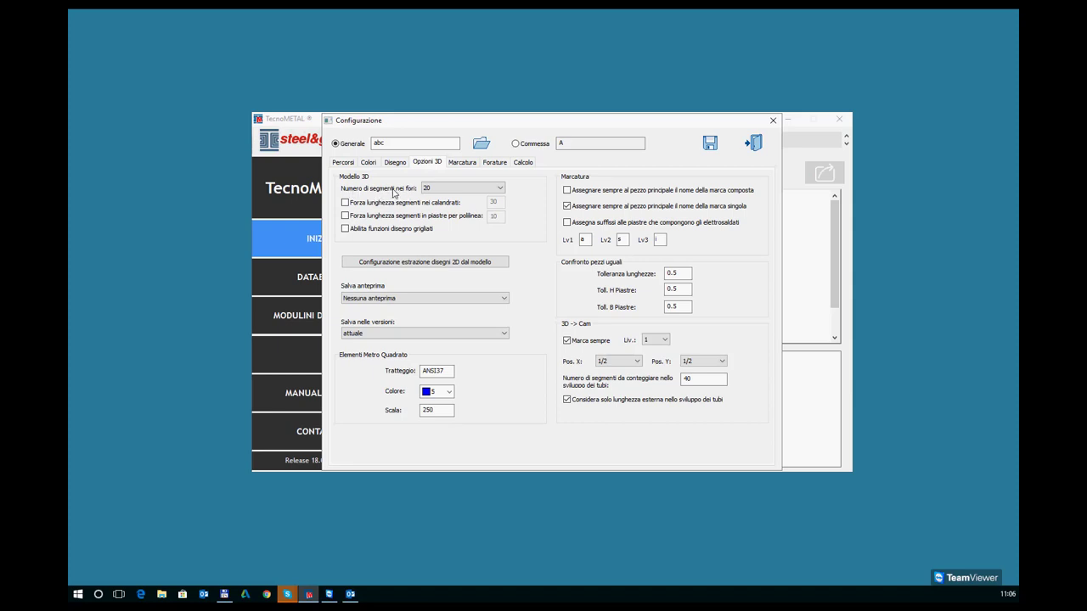
# Step: Change the number of hole segments in the 3D model from 20 to 7
pyautogui.click(500, 188)
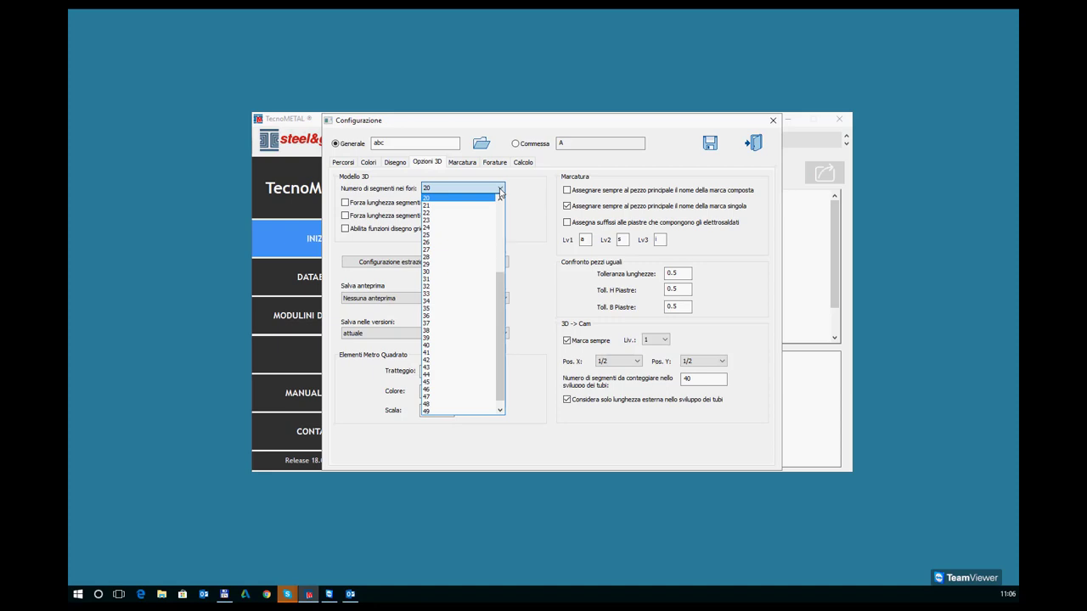
pyautogui.scroll(5, 501, 280)
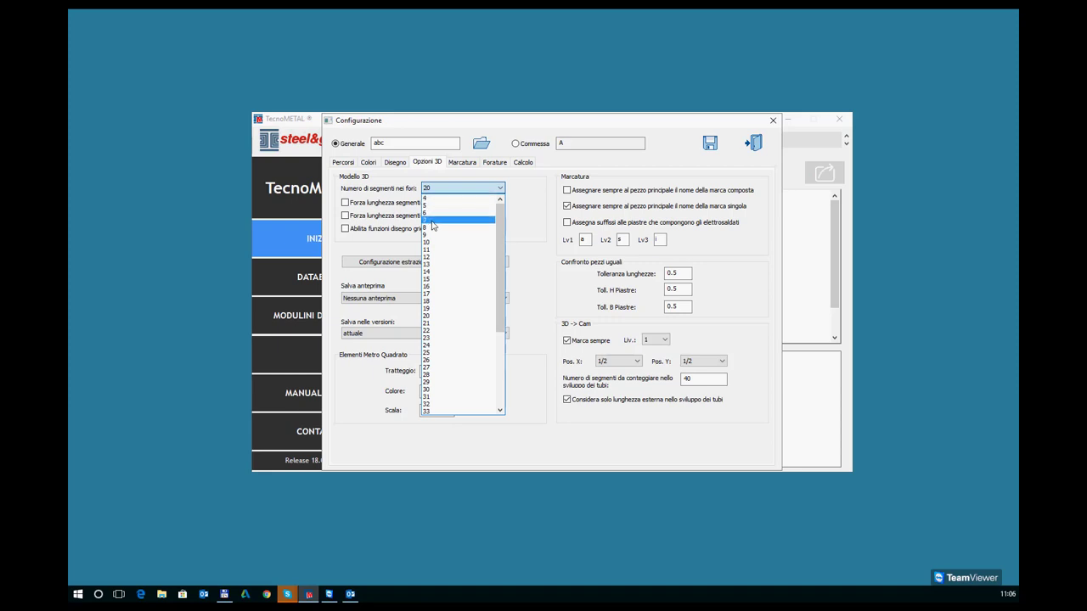
pyautogui.click(433, 223)
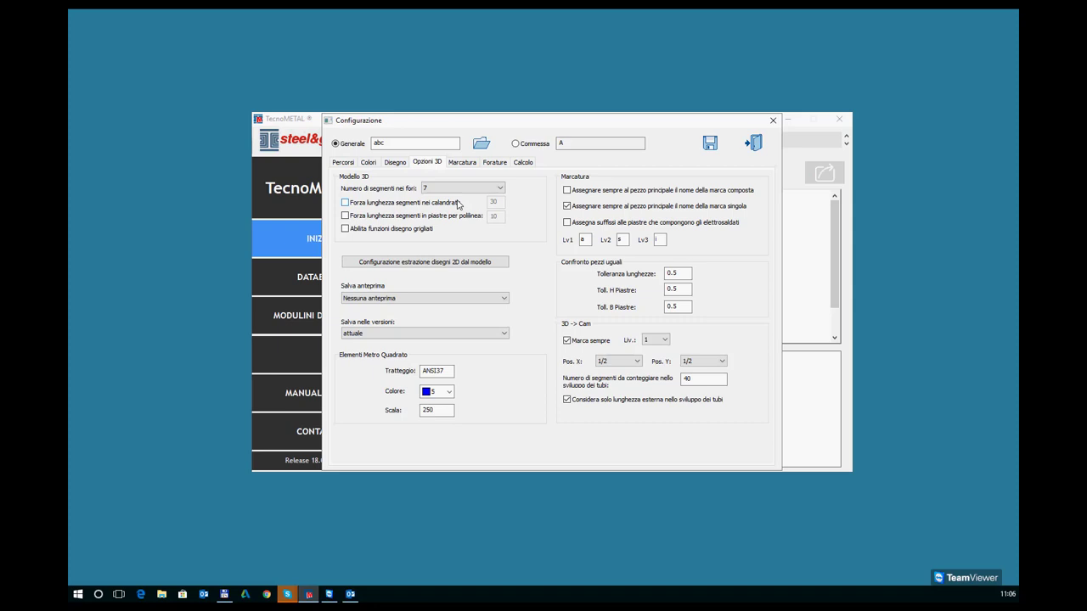
pyautogui.click(448, 190)
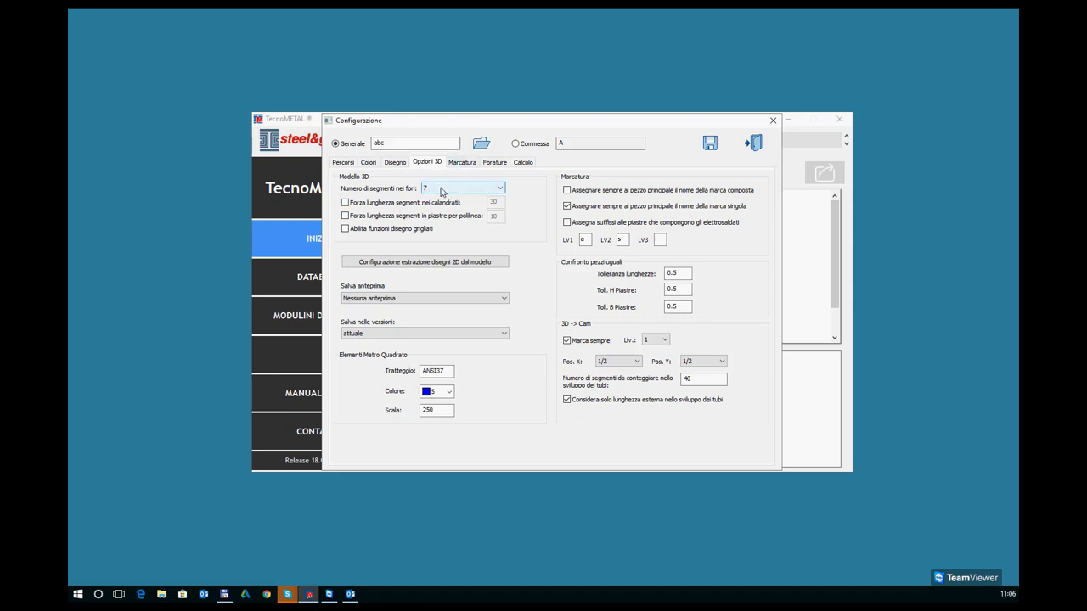
pyautogui.click(466, 192)
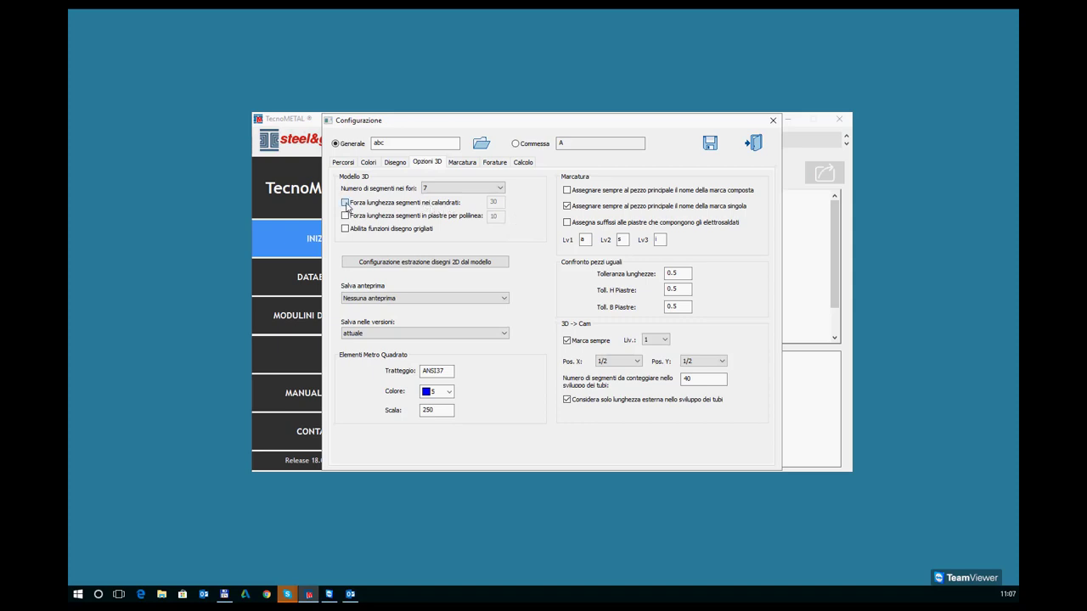
# Step: Force segment length 10 for polyline plates, leaving rolled-section forcing off
pyautogui.click(345, 203)
pyautogui.click(345, 202)
pyautogui.click(345, 217)
pyautogui.click(506, 299)
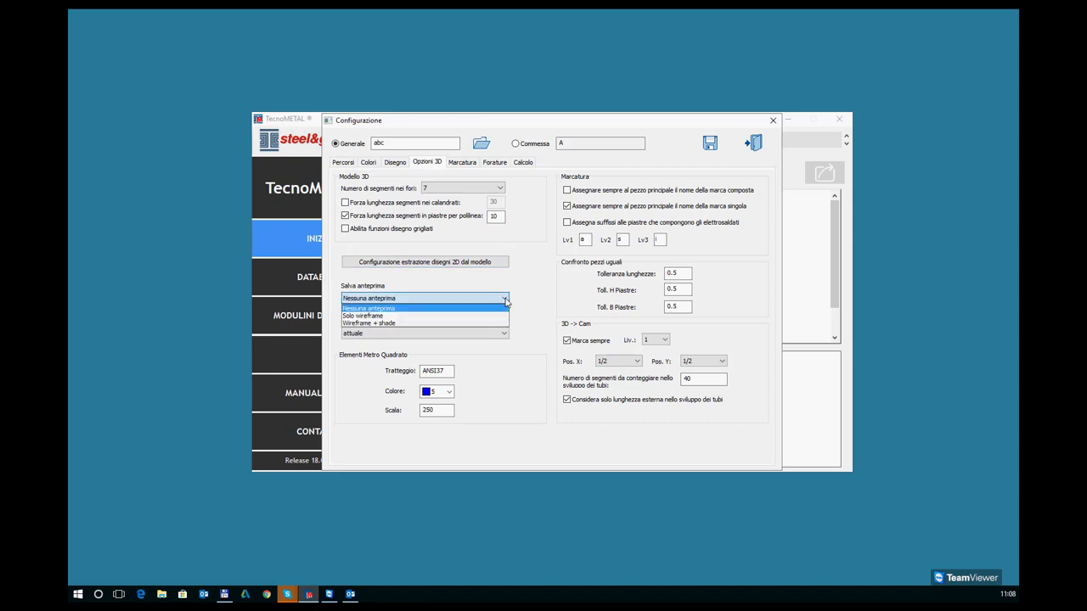
pyautogui.click(380, 310)
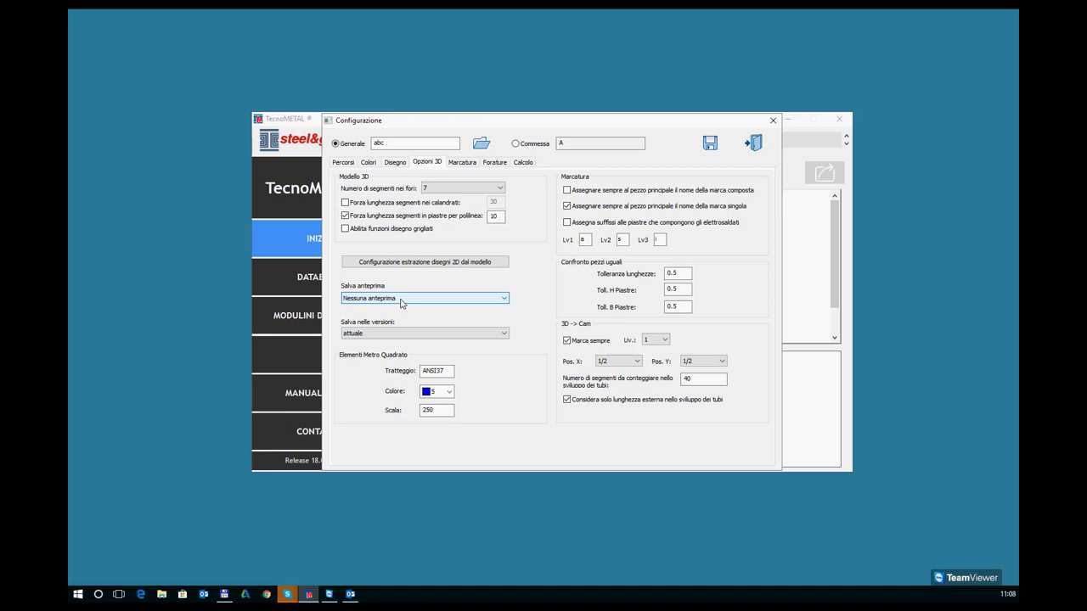
pyautogui.press('Tab')
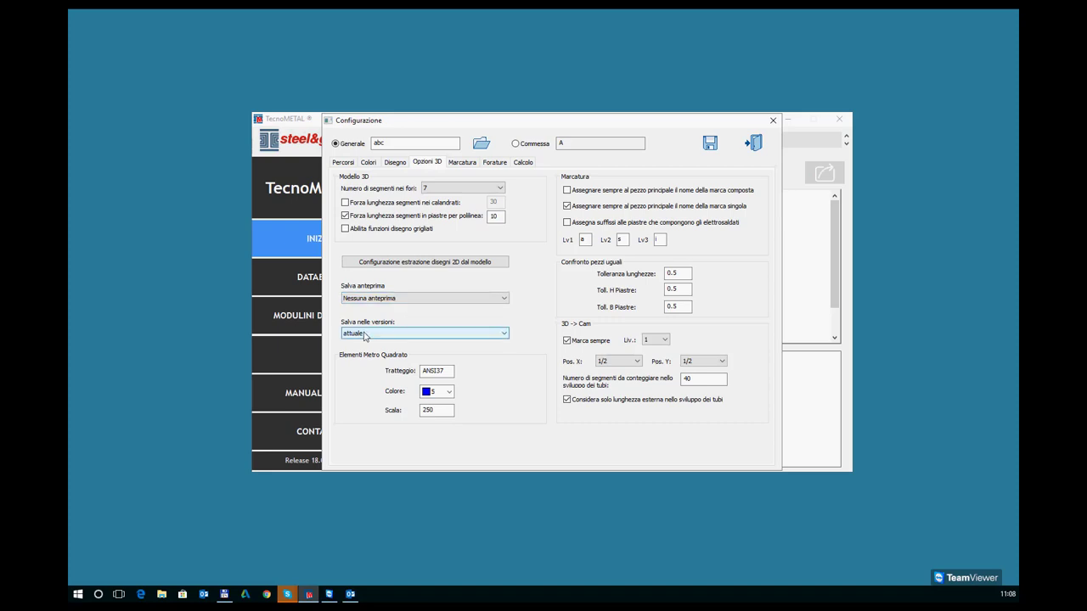
pyautogui.doubleClick(499, 336)
pyautogui.click(465, 348)
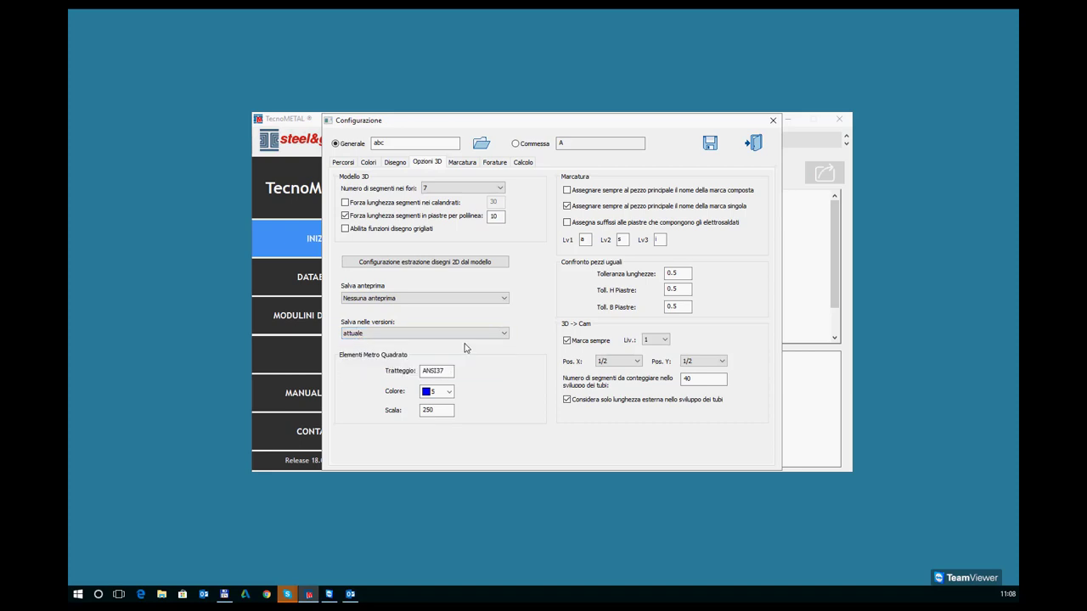
pyautogui.click(445, 374)
# Step: Review the ANSI37 hatch pattern and always give the main piece the composite mark name
pyautogui.click(441, 371)
pyautogui.doubleClick(446, 371)
pyautogui.click(567, 192)
# Step: Review the length and plate height/width tolerance values
pyautogui.click(686, 274)
pyautogui.click(683, 291)
pyautogui.click(678, 307)
pyautogui.click(676, 272)
# Step: Set the 3D-to-CAM mark X position to '1/3 dall'inizio'
pyautogui.click(665, 343)
pyautogui.click(655, 351)
pyautogui.click(636, 364)
pyautogui.click(618, 378)
# Step: Check the tube segment count, leaving it at 40
pyautogui.click(701, 380)
pyautogui.doubleClick(698, 380)
pyautogui.click(712, 378)
pyautogui.click(469, 167)
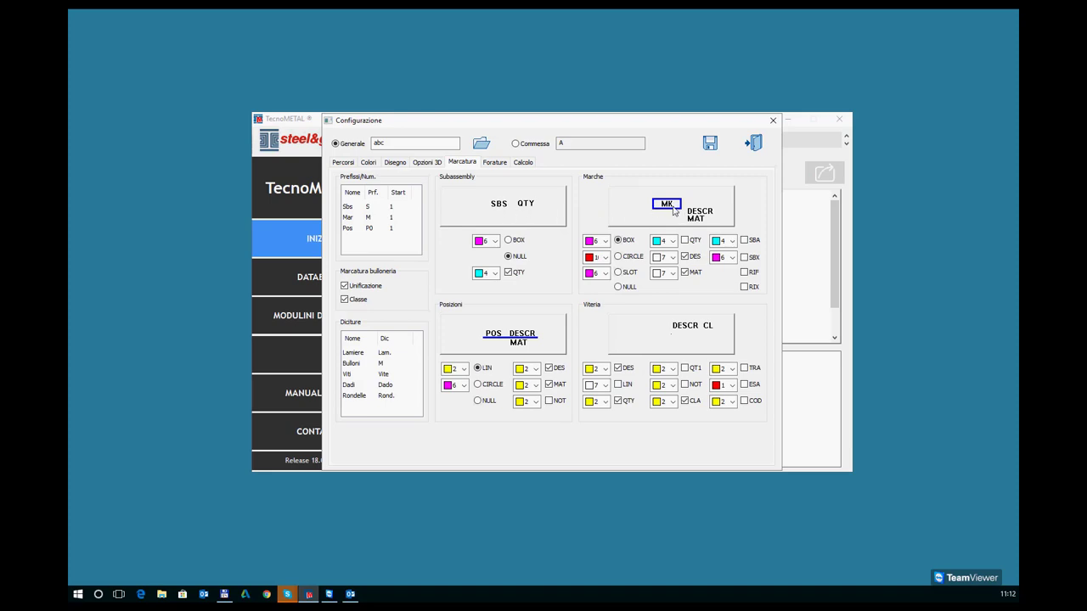
pyautogui.click(618, 257)
pyautogui.click(619, 241)
pyautogui.click(618, 272)
pyautogui.click(618, 241)
pyautogui.click(386, 356)
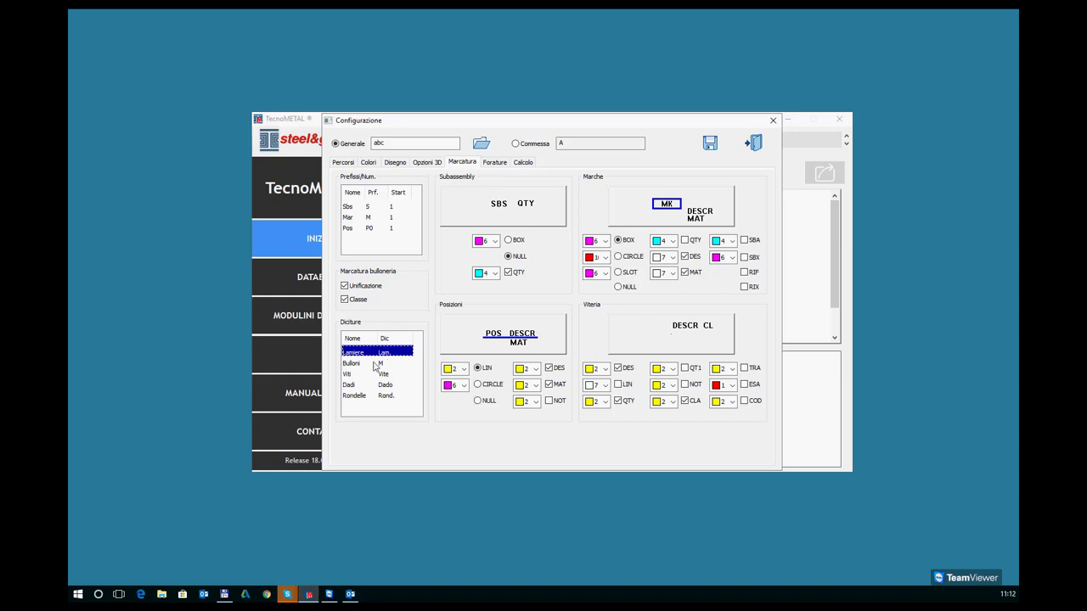
pyautogui.click(387, 357)
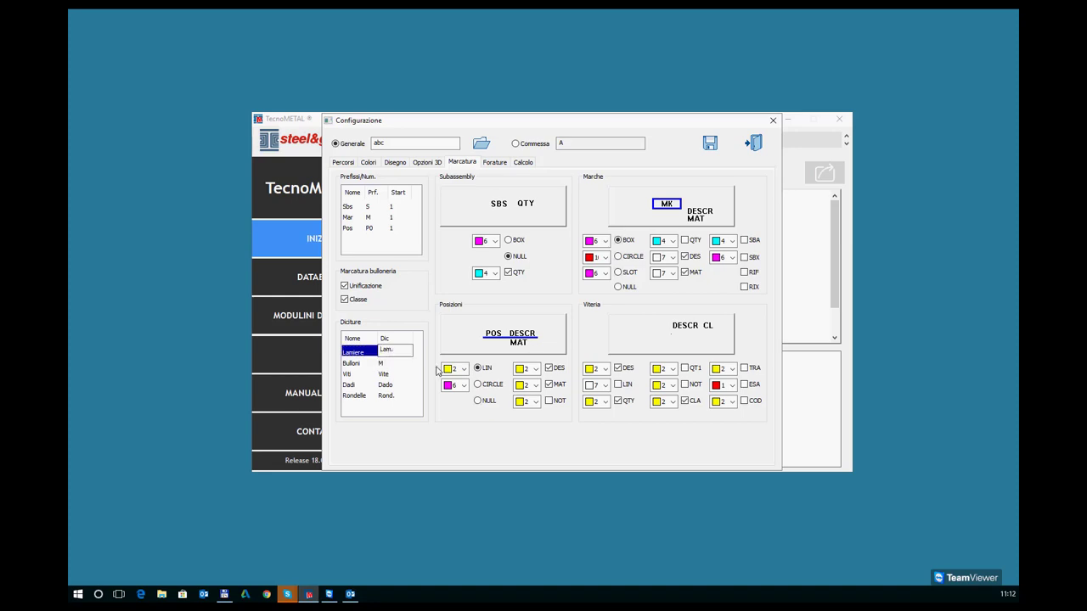
pyautogui.doubleClick(389, 350)
pyautogui.write('PL')
pyautogui.click(390, 367)
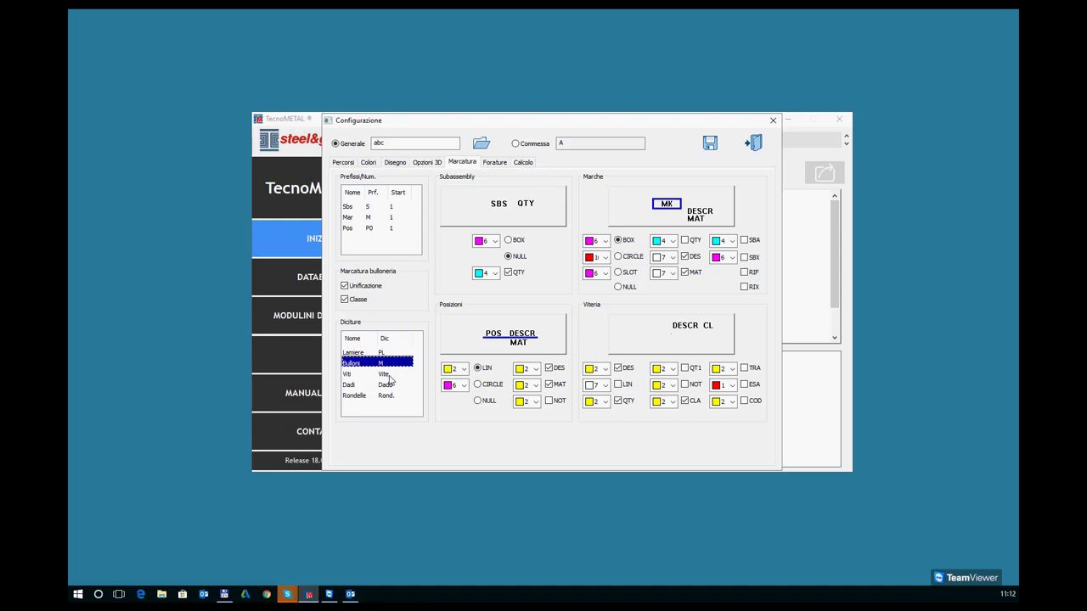
pyautogui.click(390, 375)
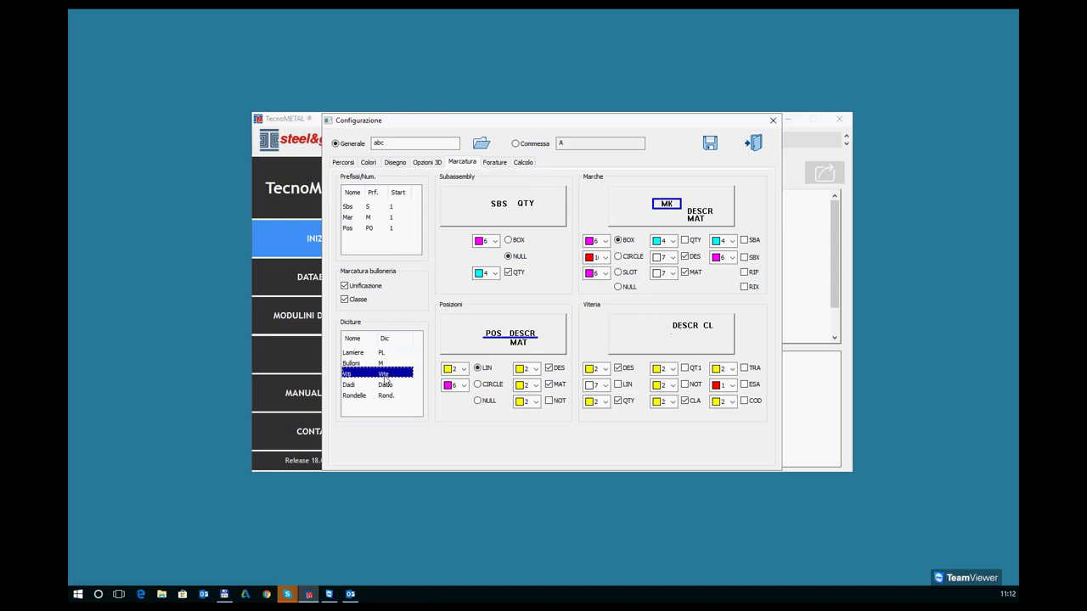
pyautogui.click(389, 375)
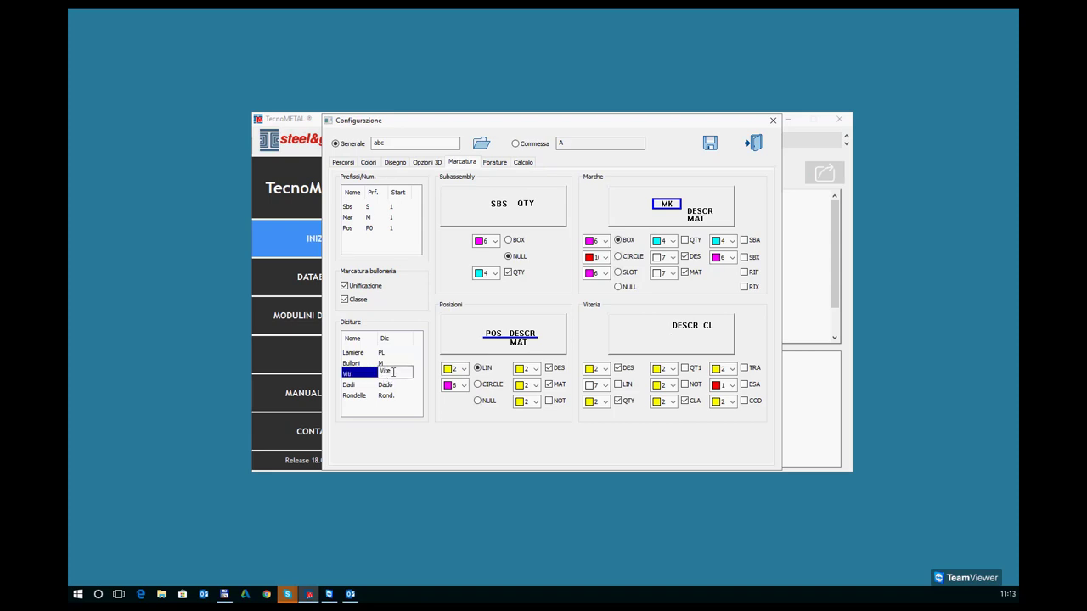
pyautogui.doubleClick(389, 374)
pyautogui.click(384, 386)
pyautogui.click(385, 386)
pyautogui.click(389, 396)
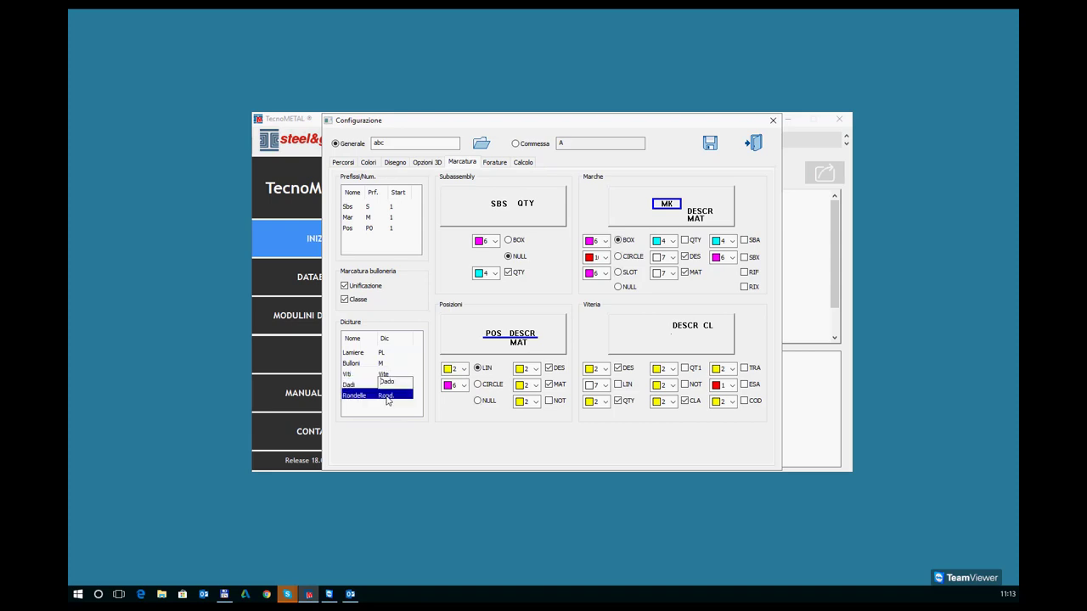
pyautogui.click(389, 395)
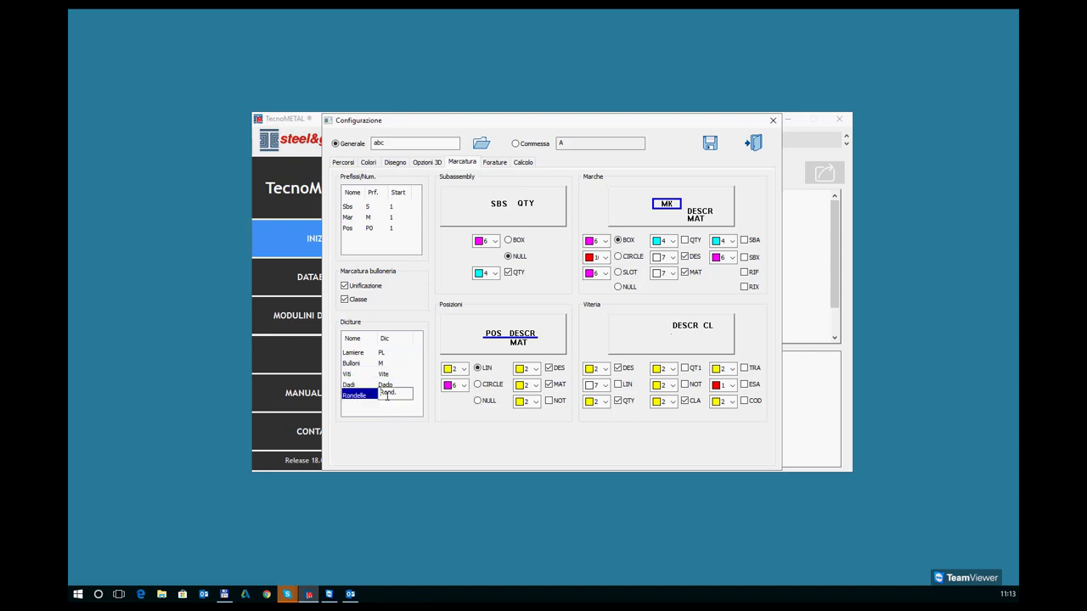
pyautogui.click(413, 374)
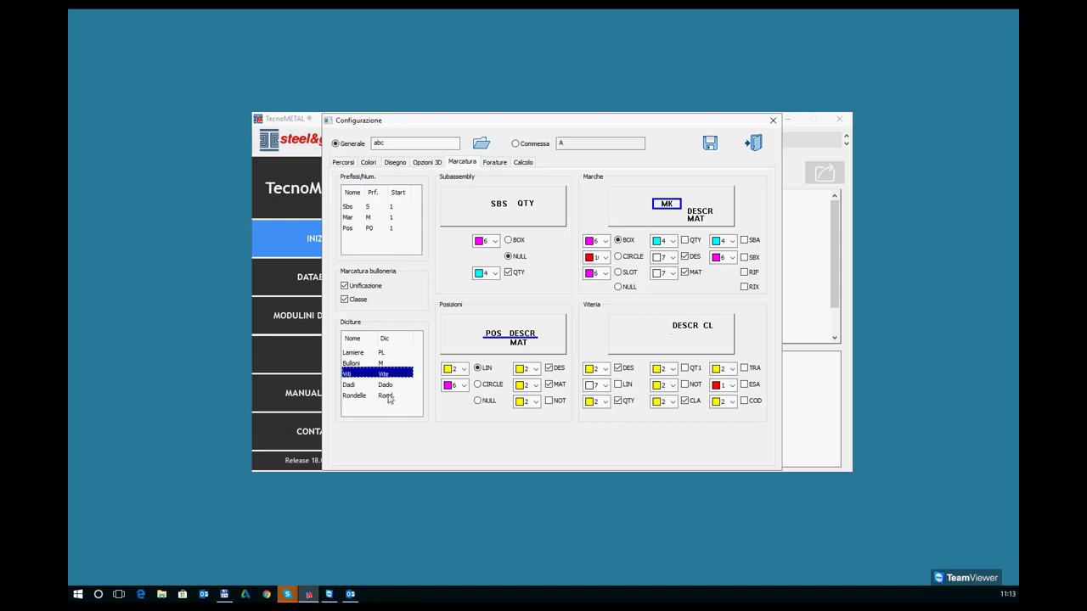
pyautogui.click(389, 396)
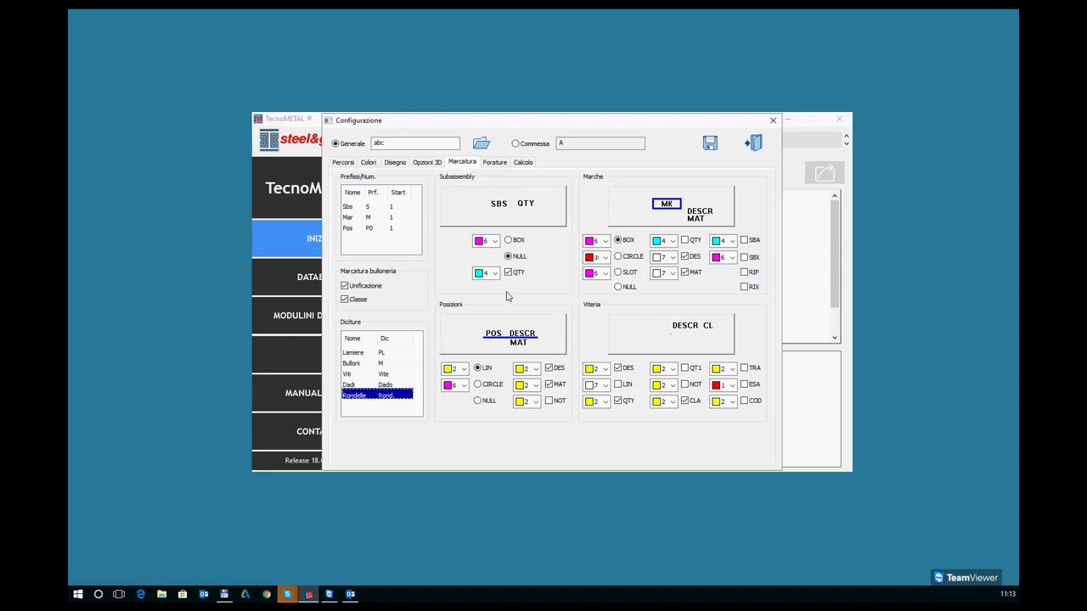
# Step: In the Forature table, change the 16 (5/8") bolt tolerance from 1.0 to 1.5
pyautogui.click(493, 164)
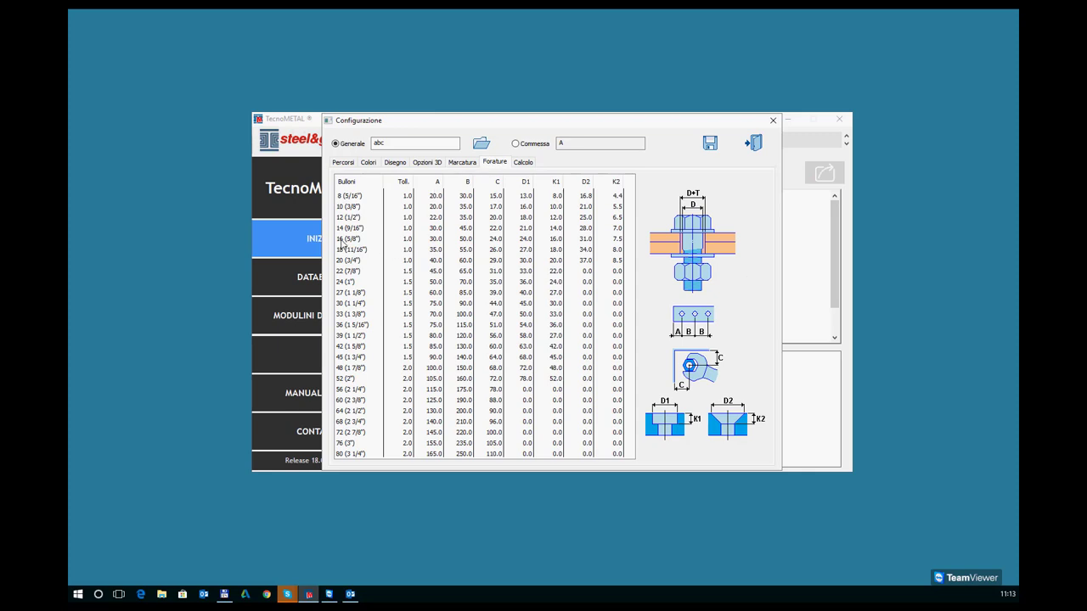
pyautogui.click(342, 241)
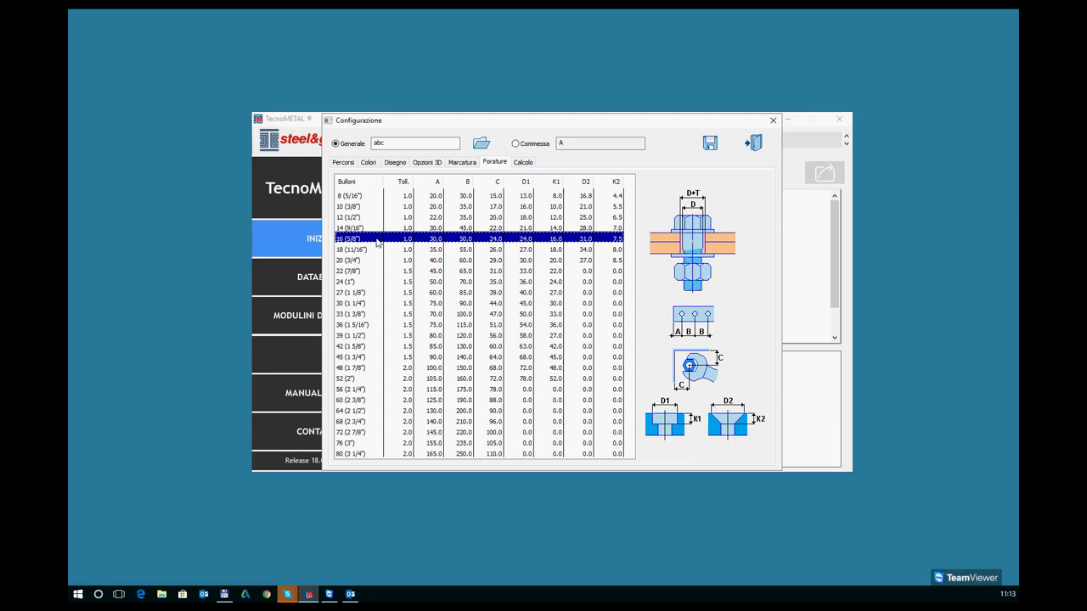
pyautogui.doubleClick(402, 239)
pyautogui.moveTo(402, 238); pyautogui.dragTo(392, 238)
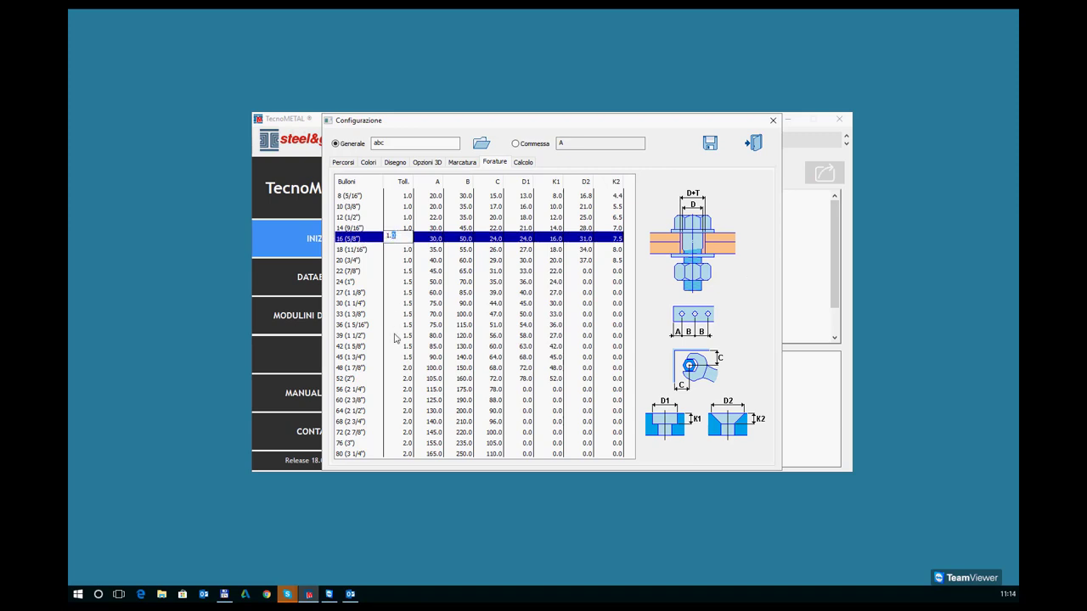
pyautogui.write('5')
pyautogui.click(437, 242)
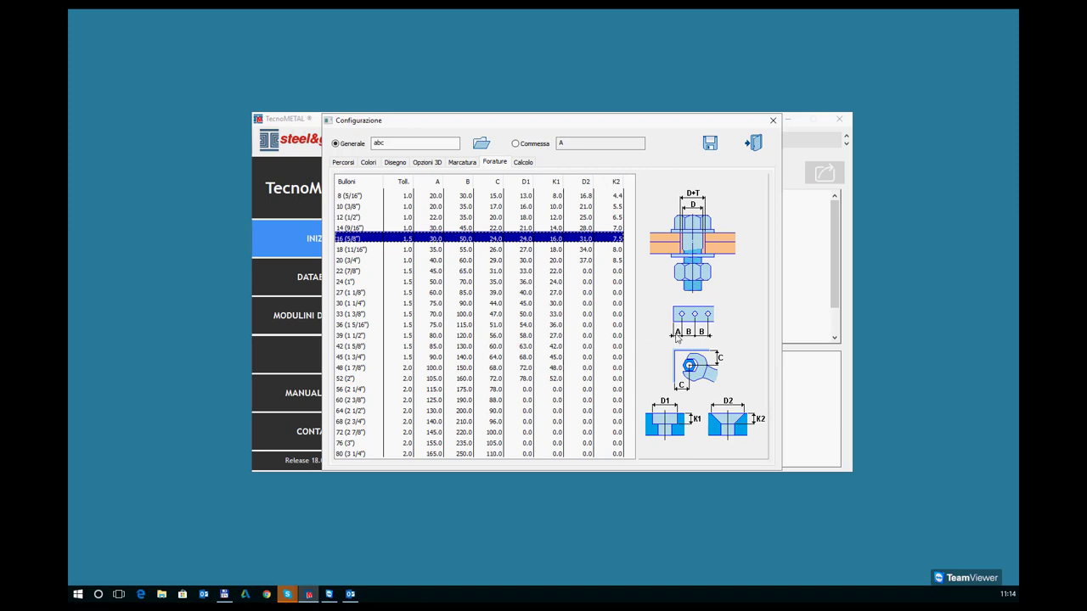
# Step: Set the 16 (5/8") bolt's A hole dimension to 25.0, leaving B and C unchanged
pyautogui.click(432, 237)
pyautogui.write('2')
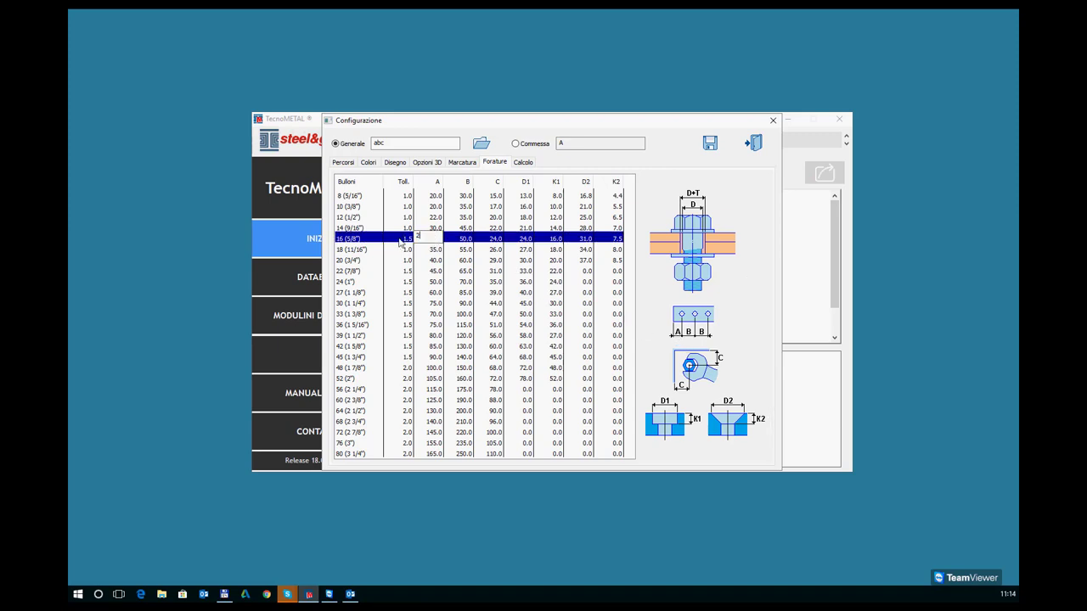
pyautogui.write('5')
pyautogui.click(459, 242)
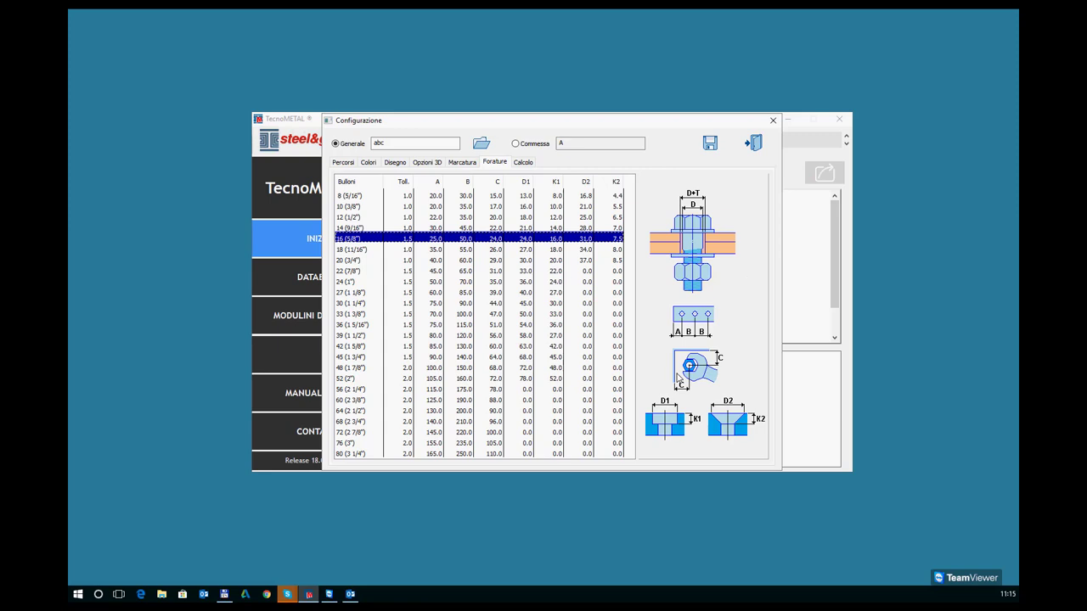
pyautogui.doubleClick(463, 238)
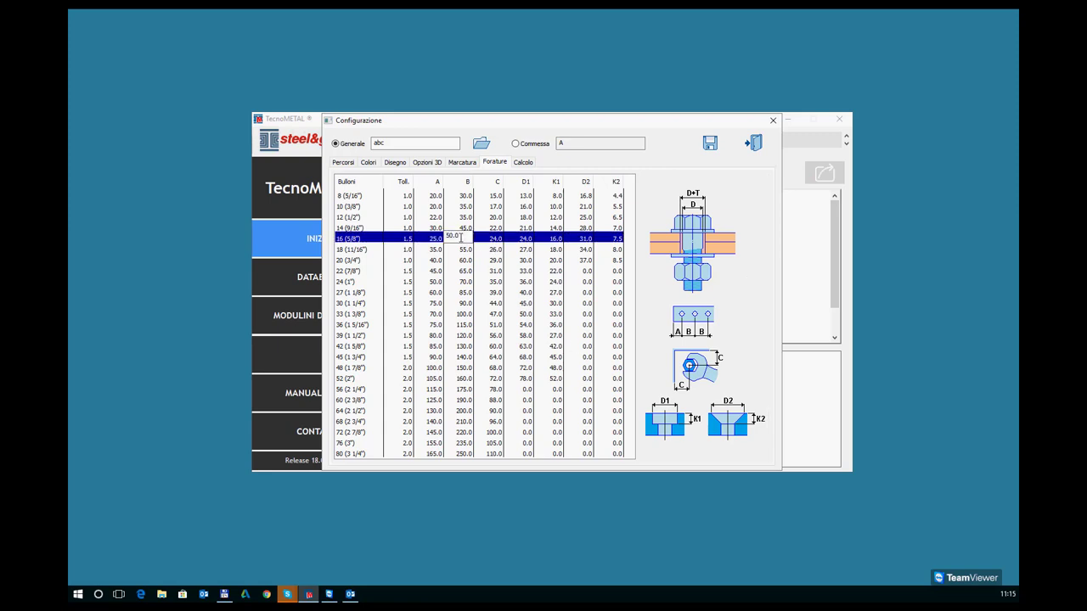
pyautogui.doubleClick(489, 240)
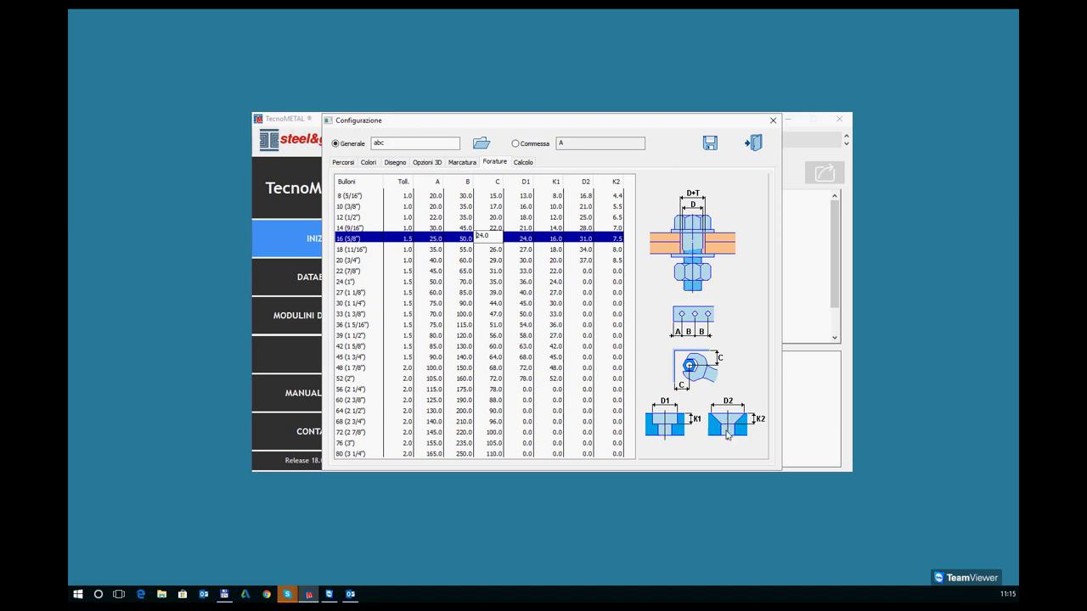
pyautogui.click(548, 253)
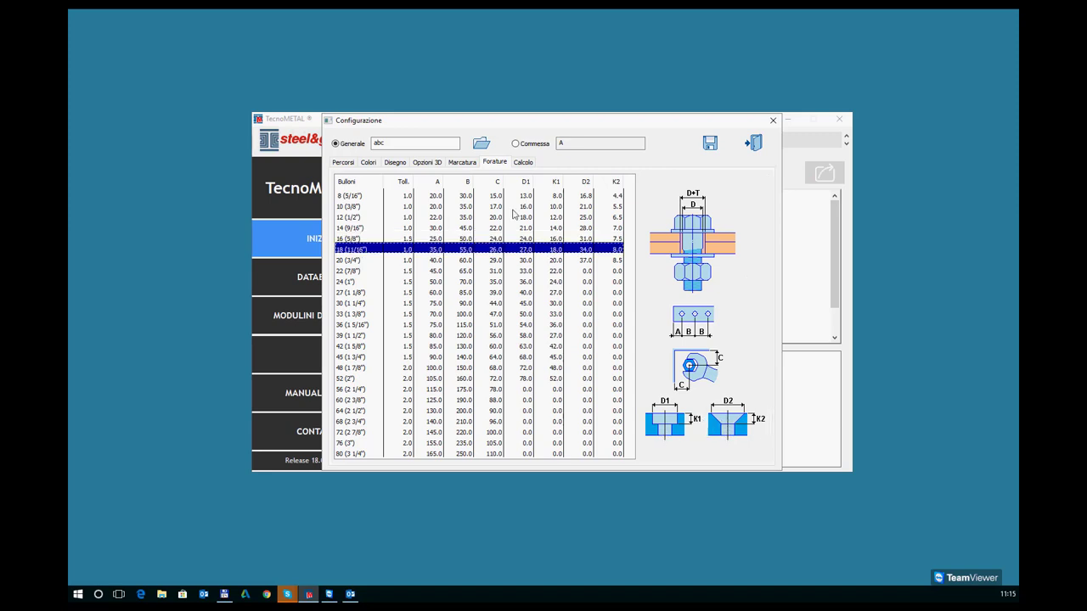
# Step: Save the configuration with Calcolo text size 35 and reopen Configurazione disegno on Percorsi
pyautogui.click(522, 164)
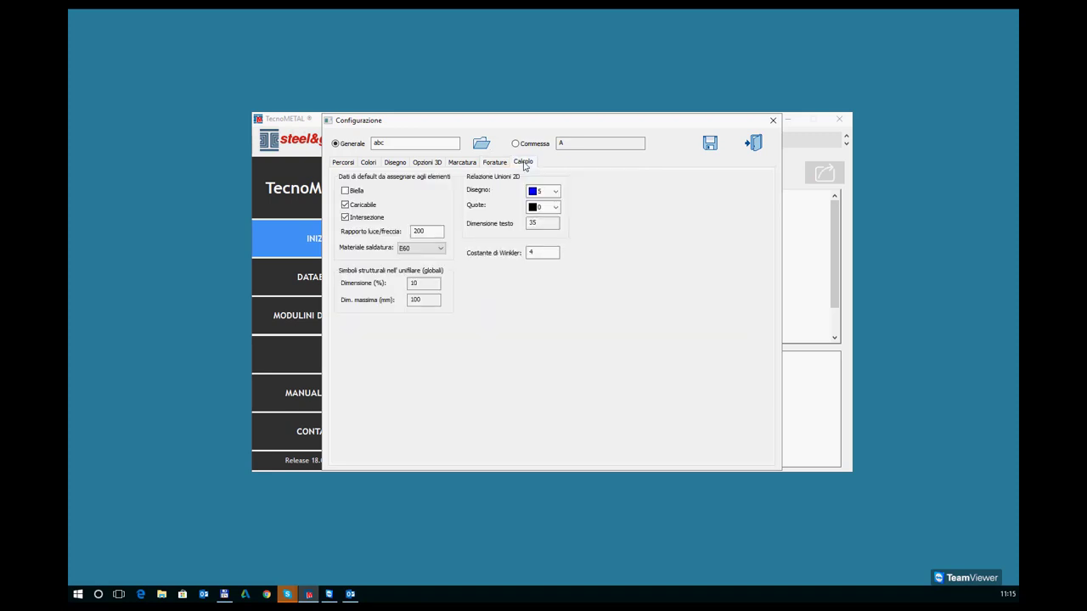
pyautogui.click(535, 224)
pyautogui.click(708, 146)
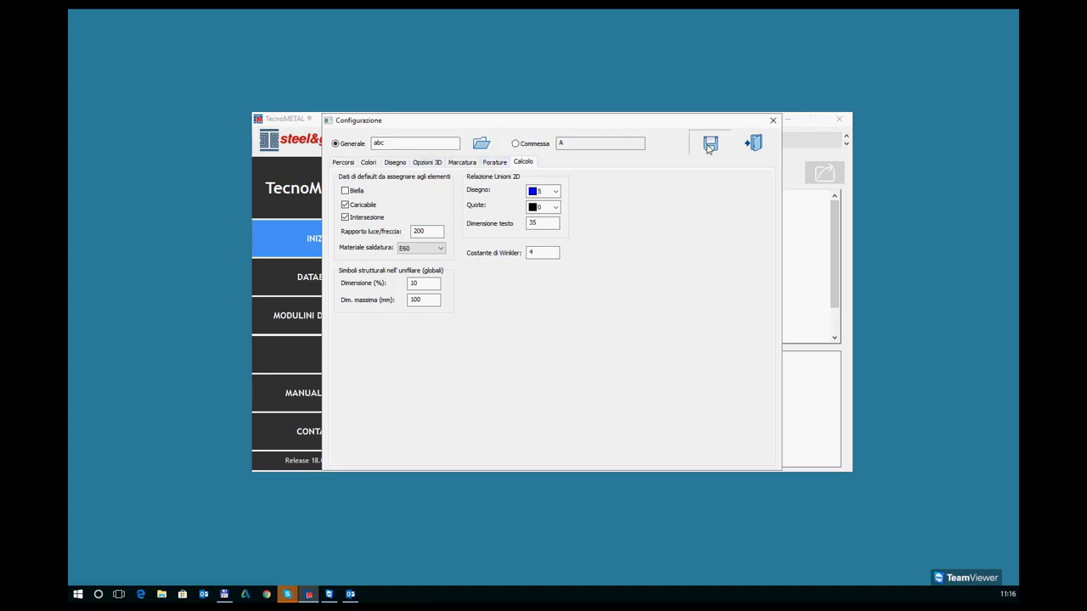
pyautogui.click(486, 277)
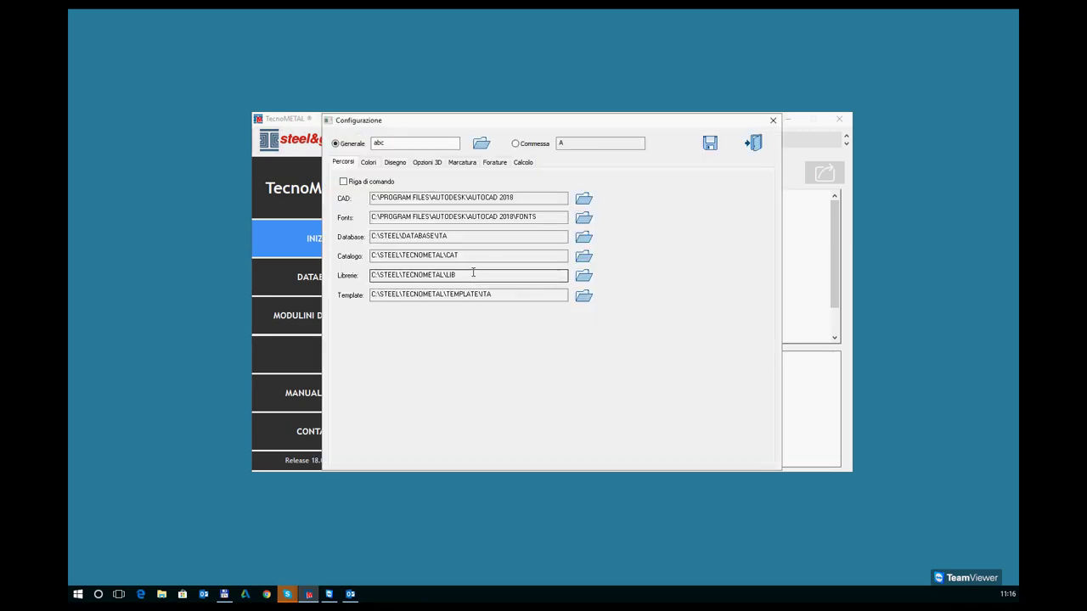
# Step: Review the abc profile in Gestione profili twice, then close the Configurazione dialog
pyautogui.click(481, 146)
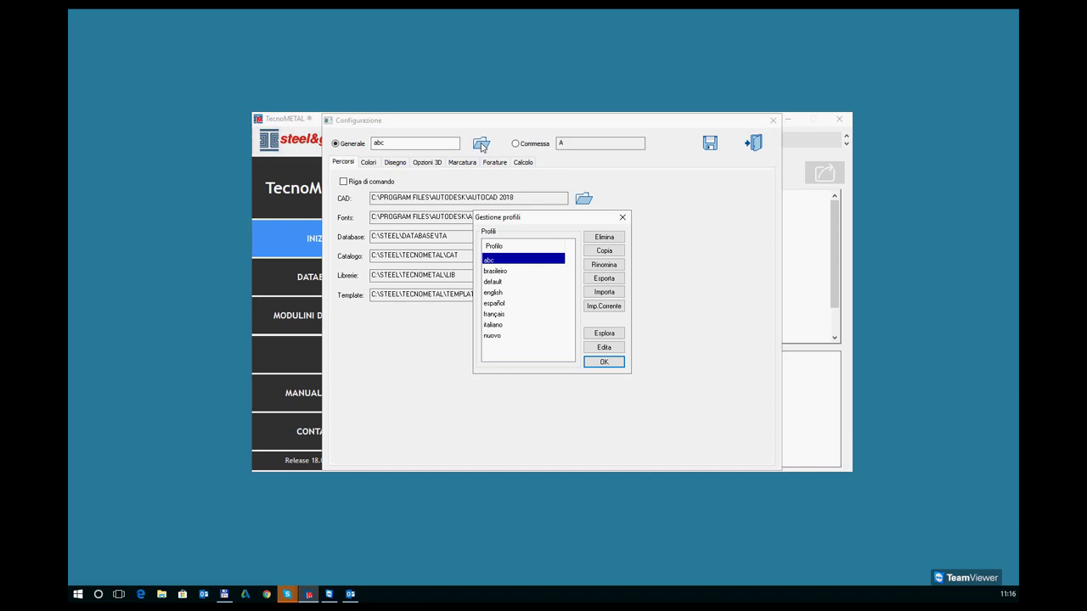
pyautogui.click(500, 260)
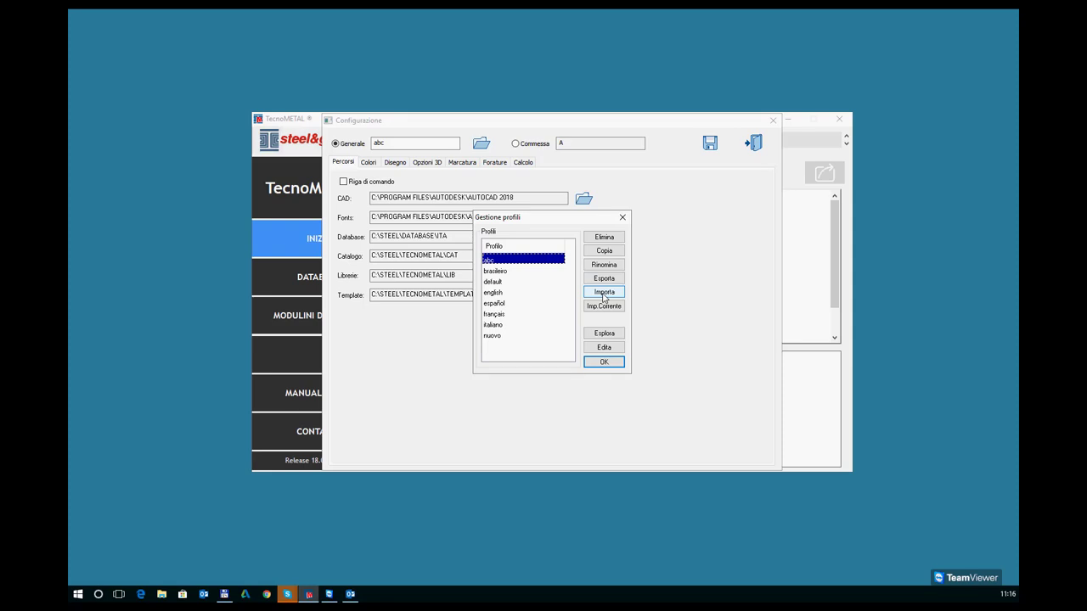
pyautogui.click(615, 363)
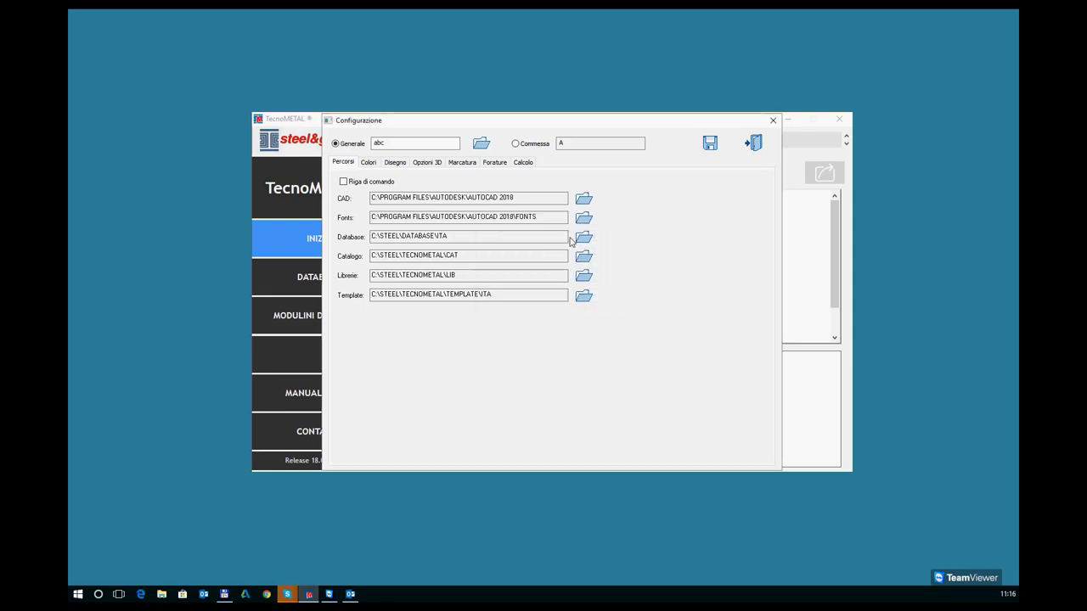
pyautogui.click(482, 146)
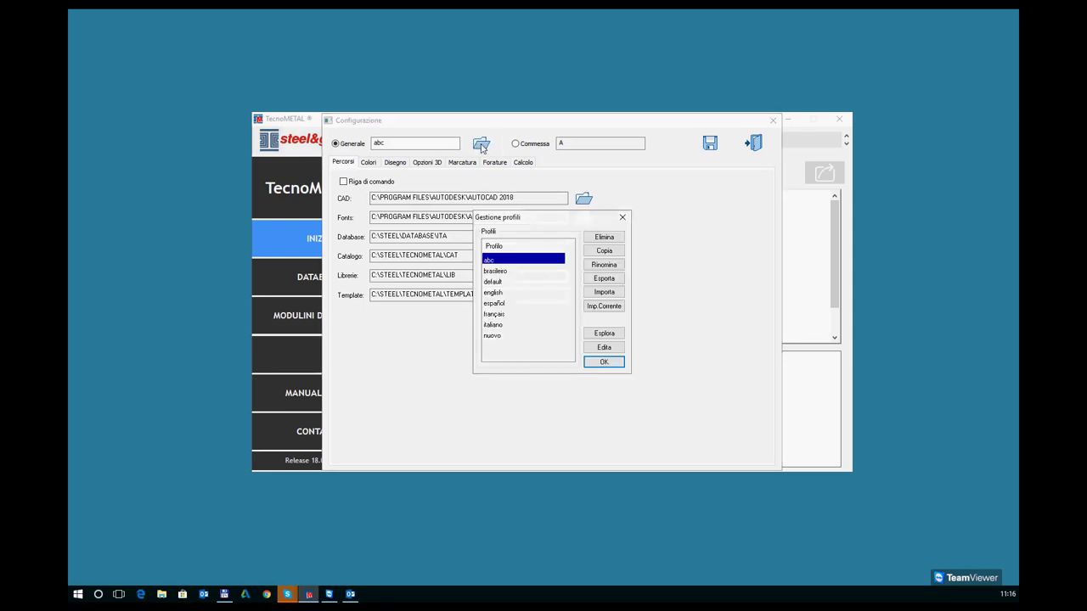
pyautogui.click(490, 261)
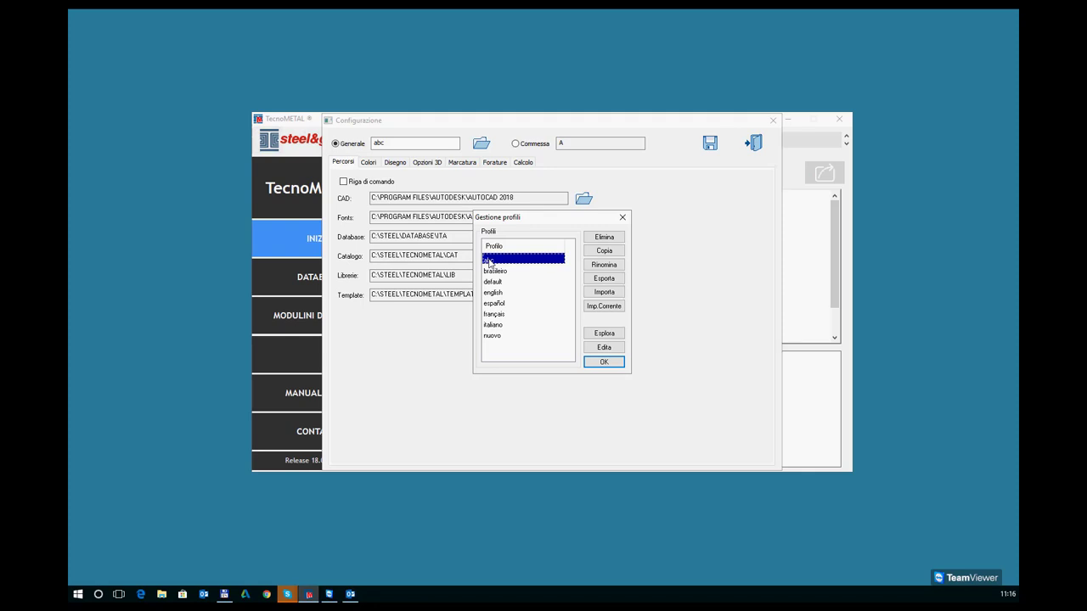
pyautogui.click(603, 306)
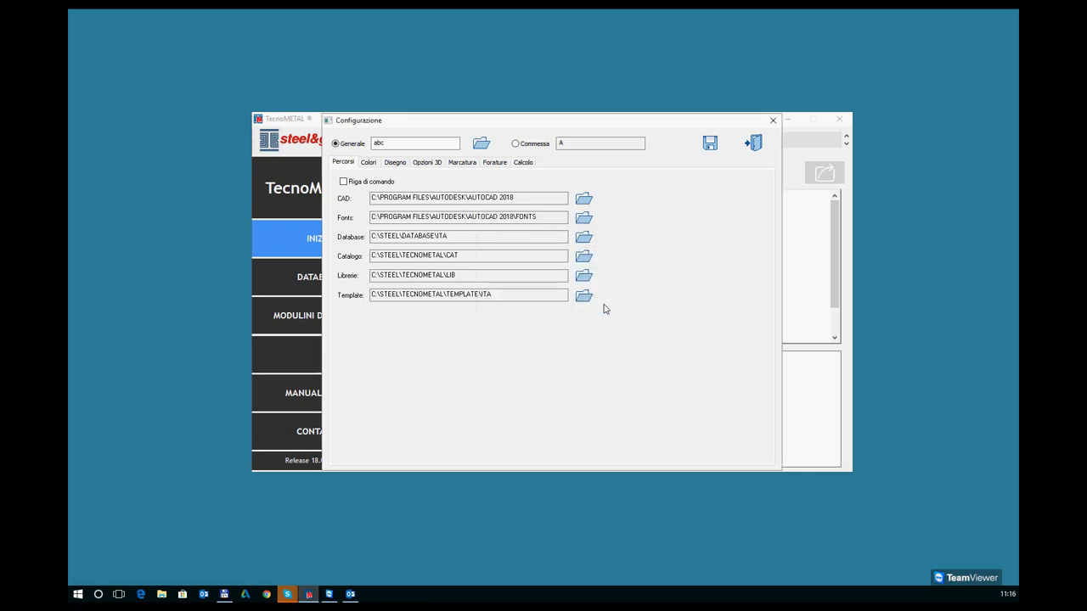
pyautogui.click(773, 121)
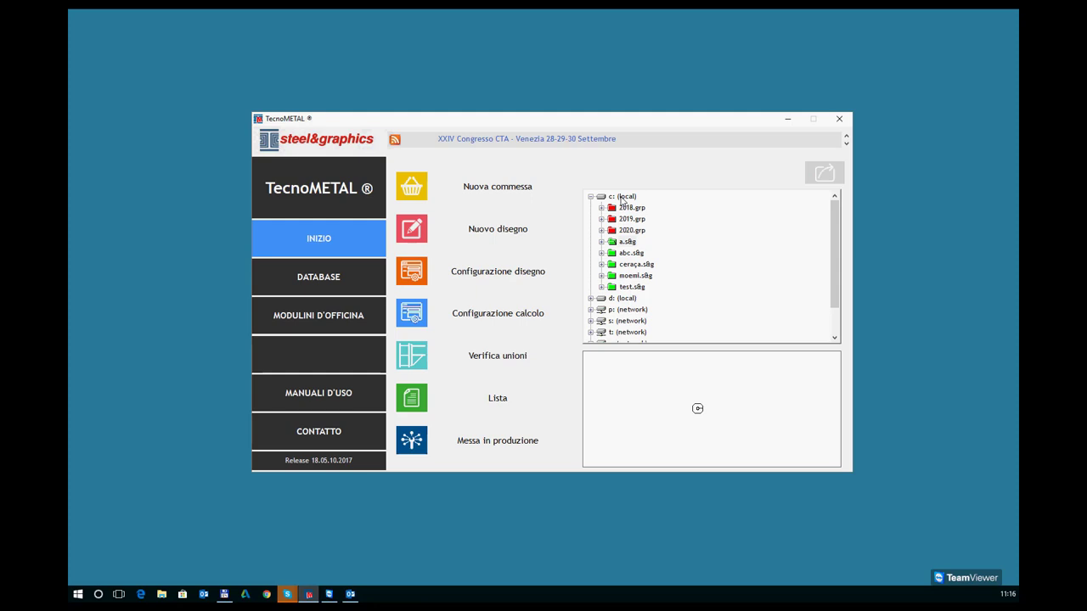
pyautogui.click(621, 197)
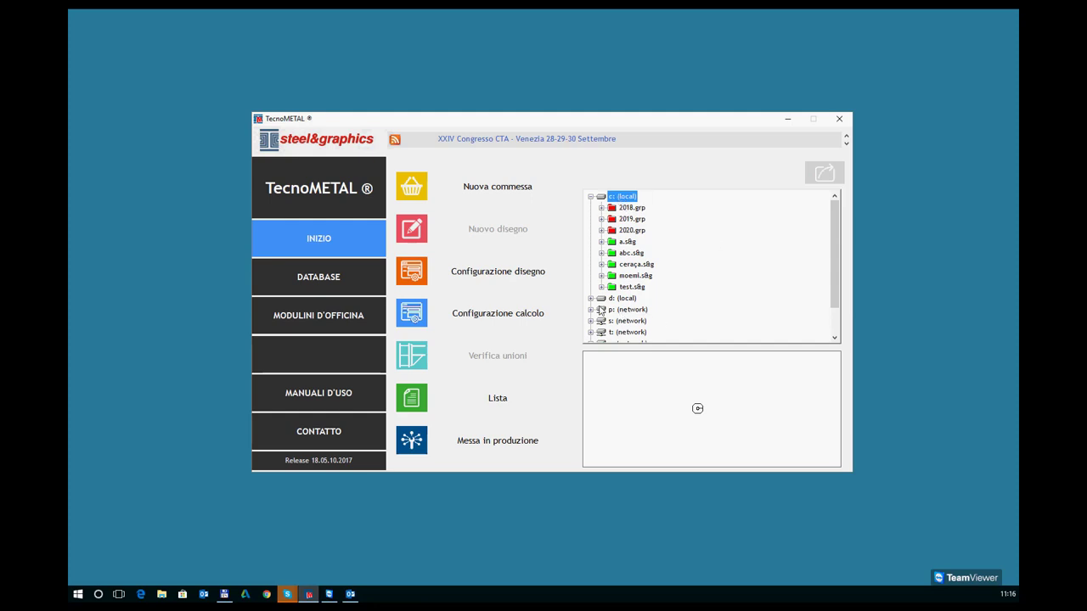
pyautogui.rightClick(619, 200)
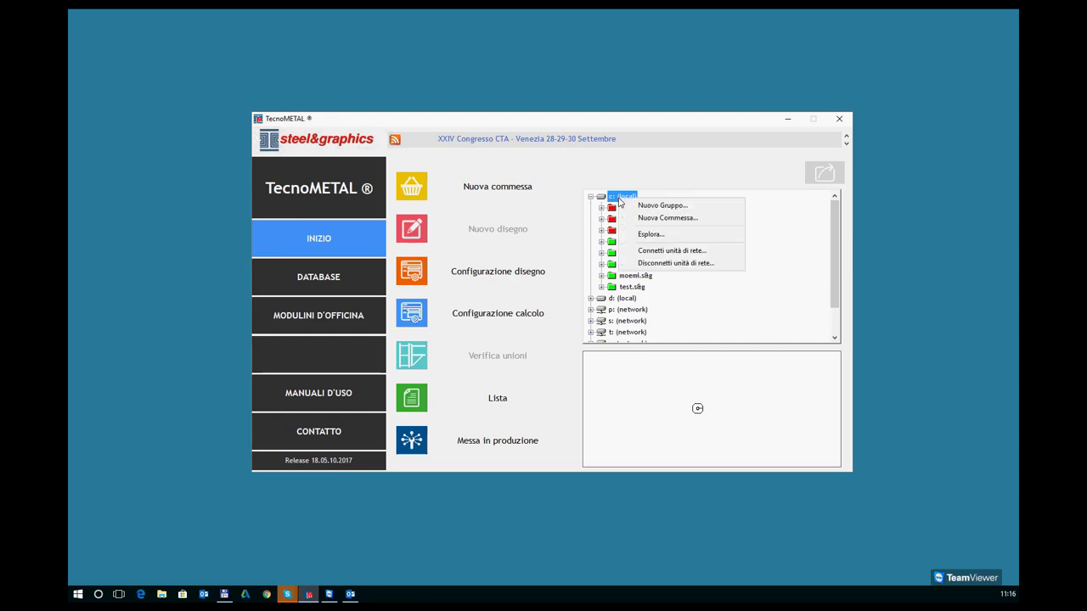
pyautogui.click(666, 251)
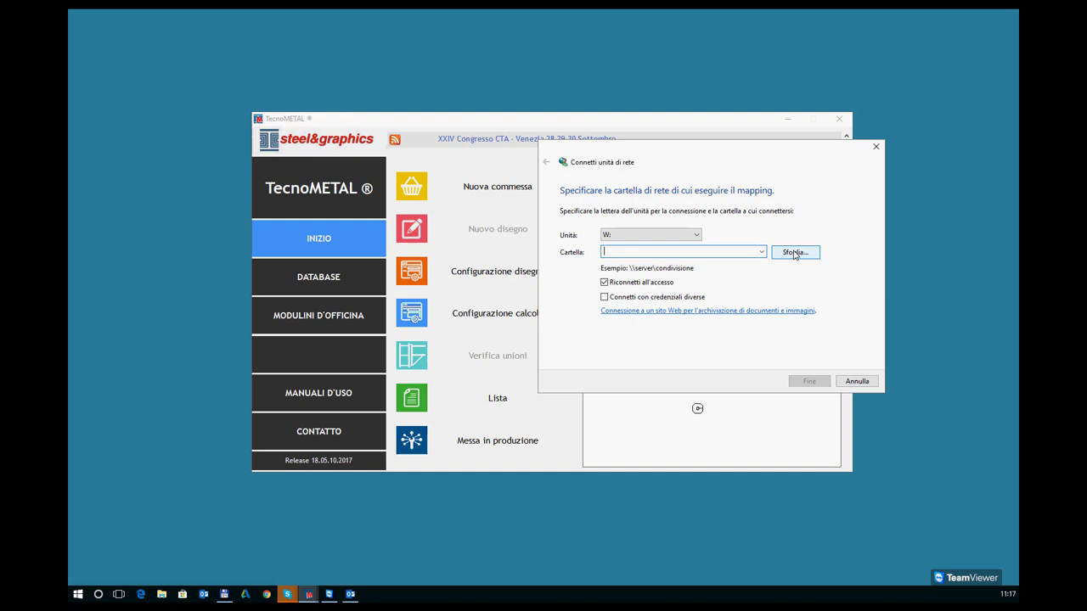
pyautogui.click(875, 148)
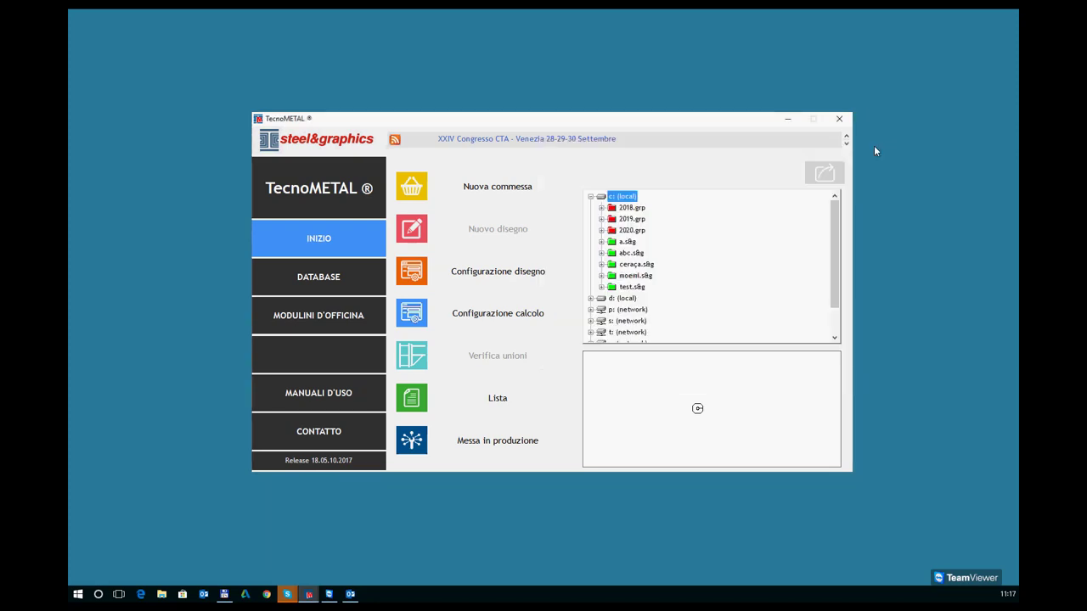
# Step: Reopen Configurazione disegno and inspect the Database path C:\STEEL\DATABASE\ITA on Percorsi
pyautogui.click(502, 276)
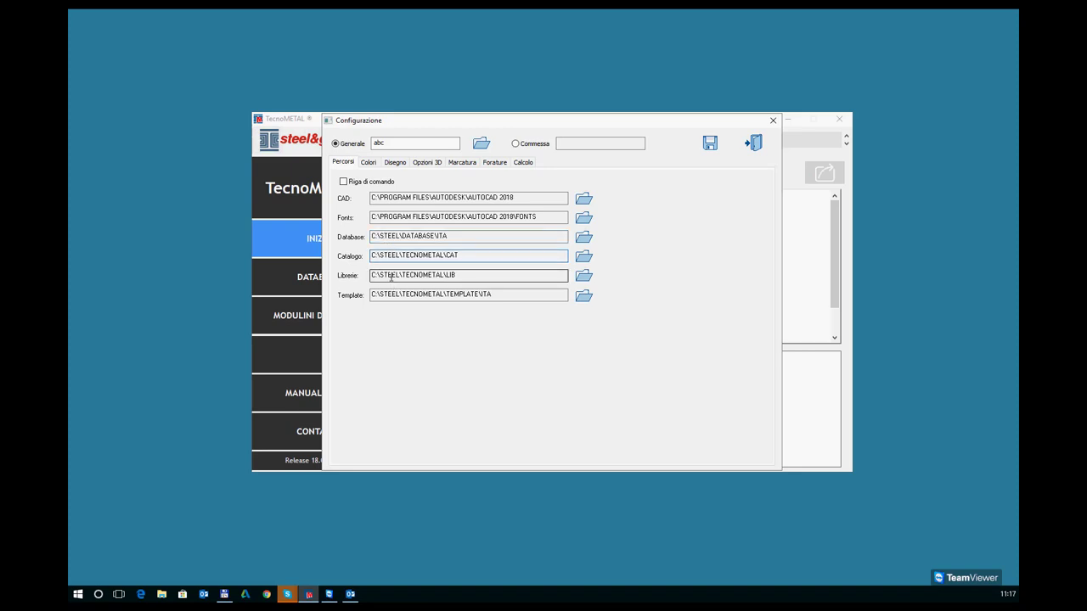
pyautogui.click(390, 275)
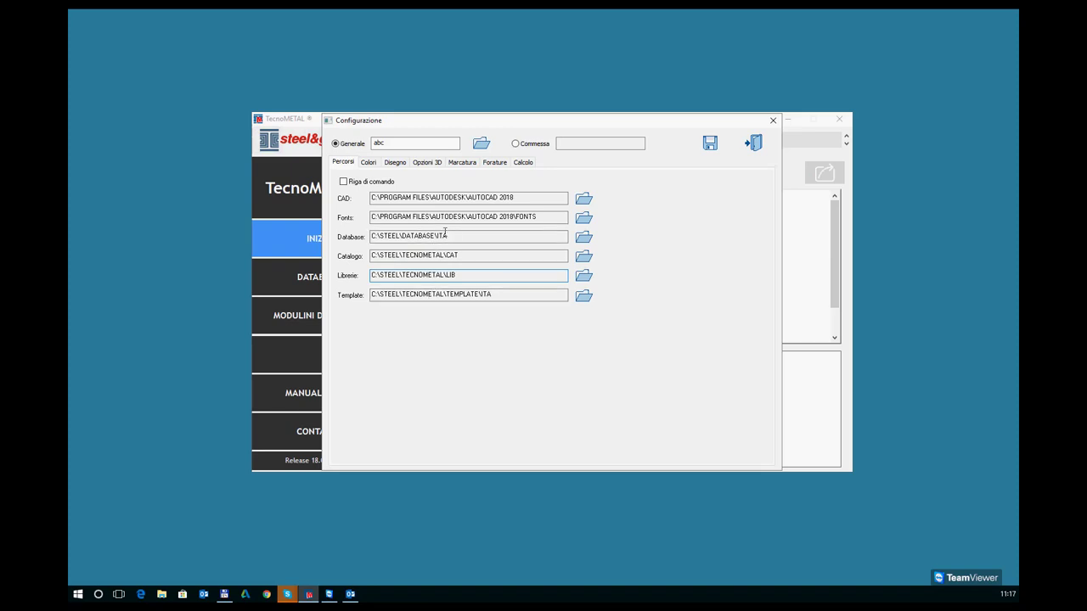
pyautogui.moveTo(445, 235); pyautogui.dragTo(372, 237)
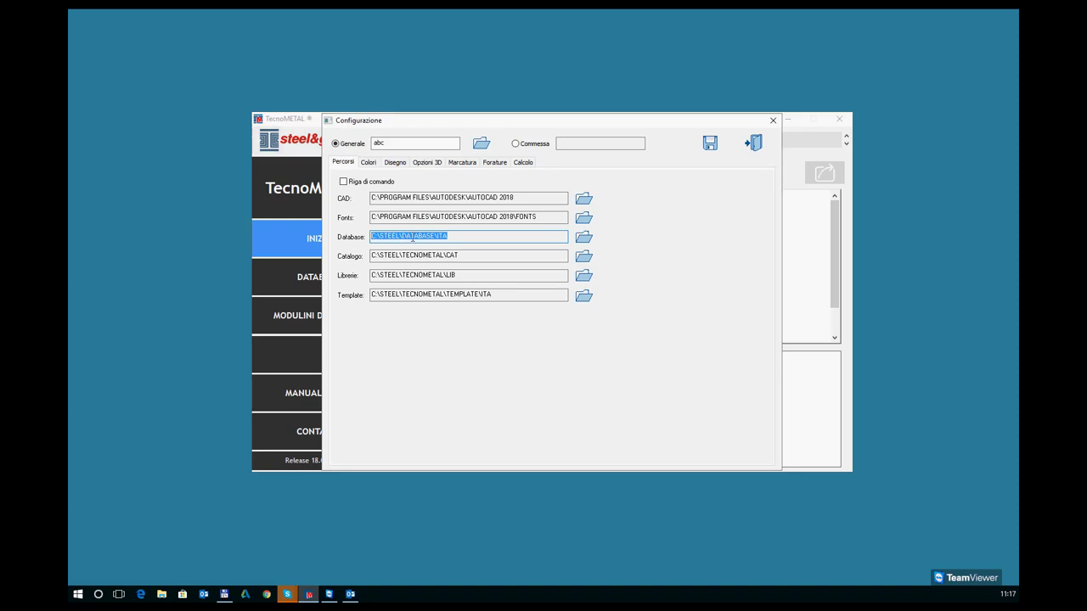
pyautogui.click(478, 242)
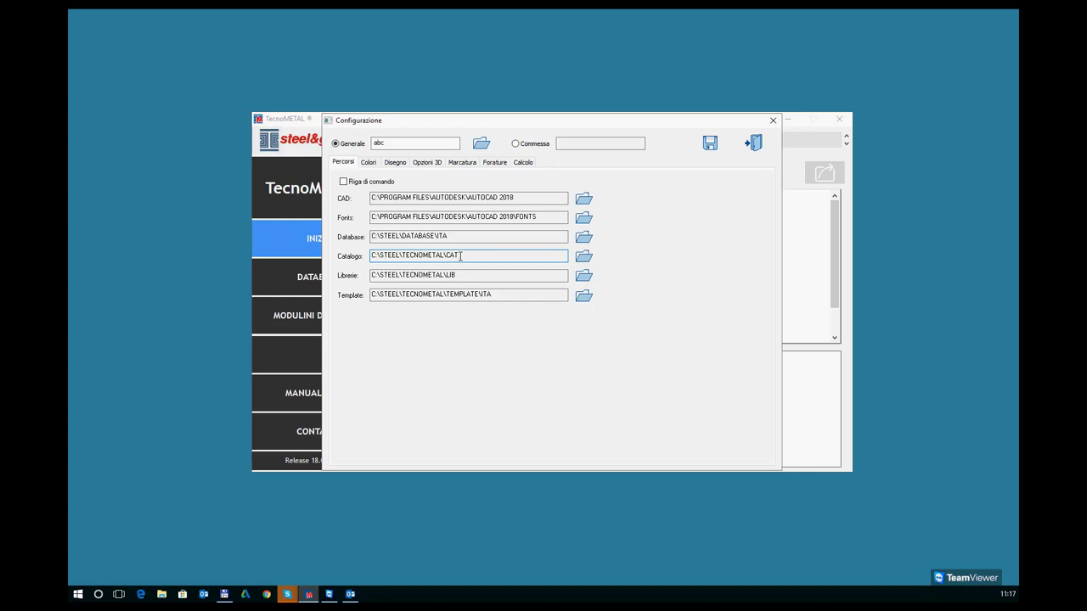
pyautogui.click(451, 238)
pyautogui.click(447, 236)
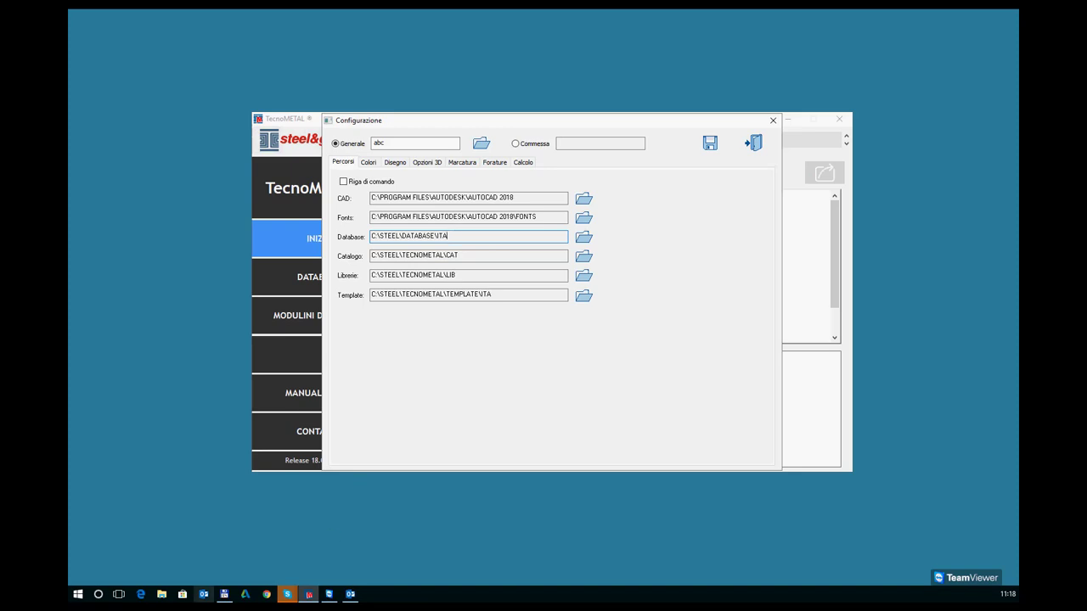
pyautogui.click(161, 594)
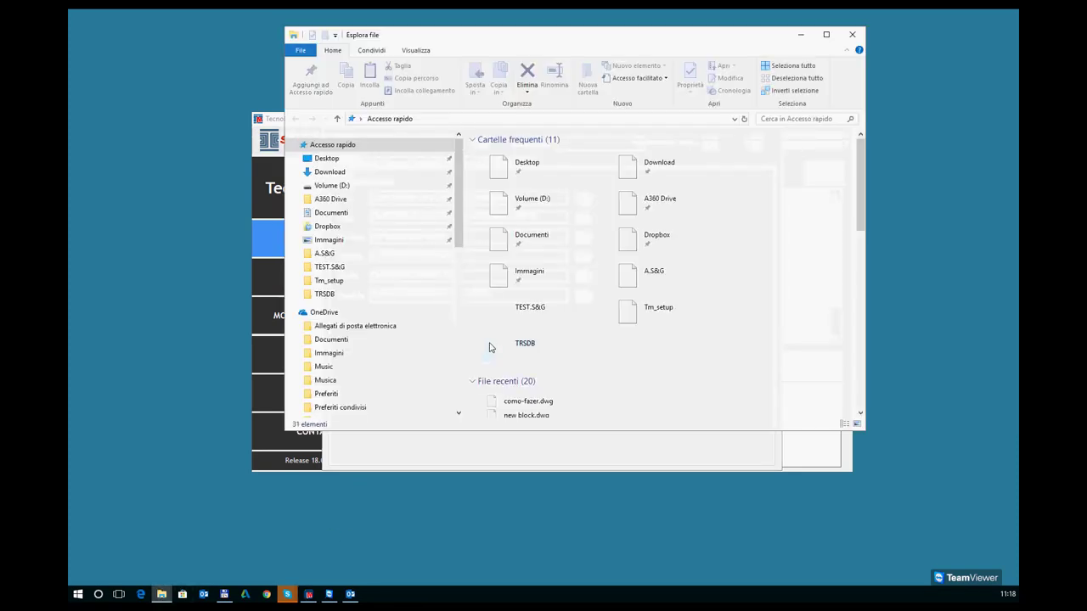
pyautogui.scroll(-3, 451, 248)
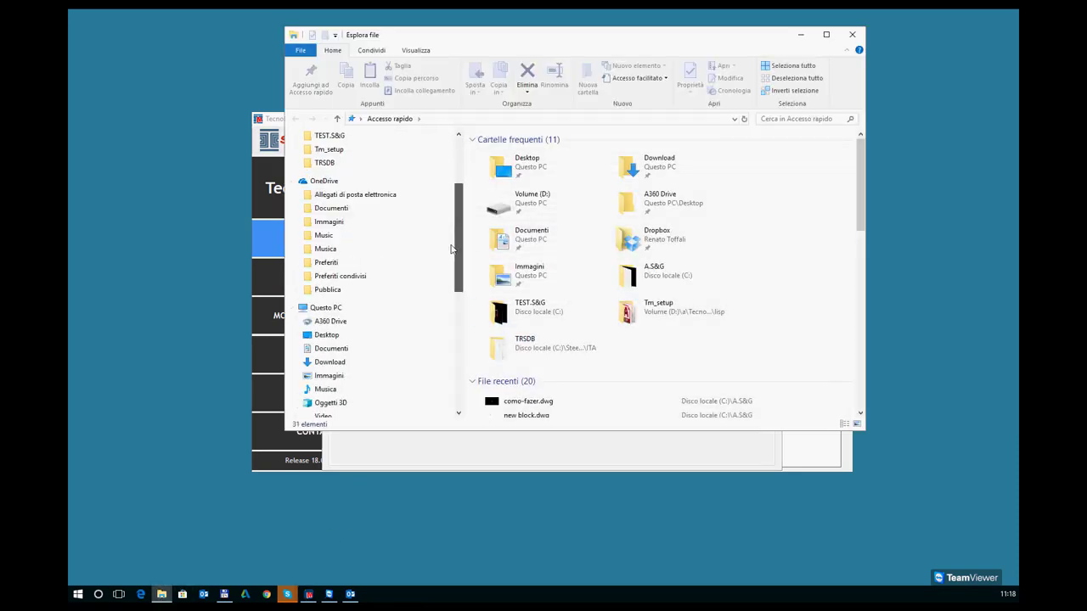
pyautogui.scroll(-3, 451, 254)
pyautogui.click(355, 318)
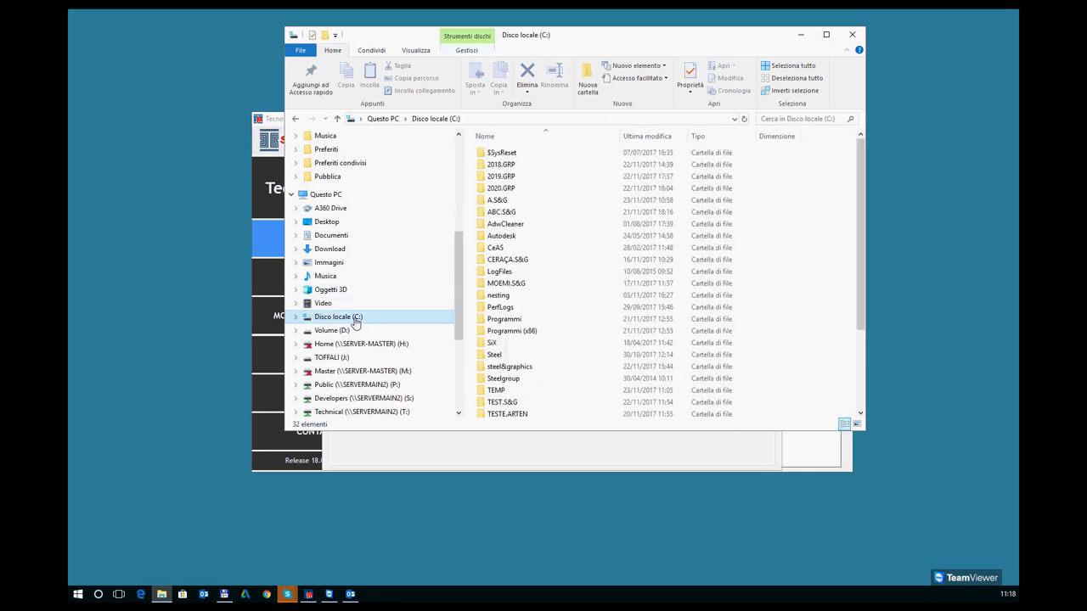
pyautogui.doubleClick(495, 354)
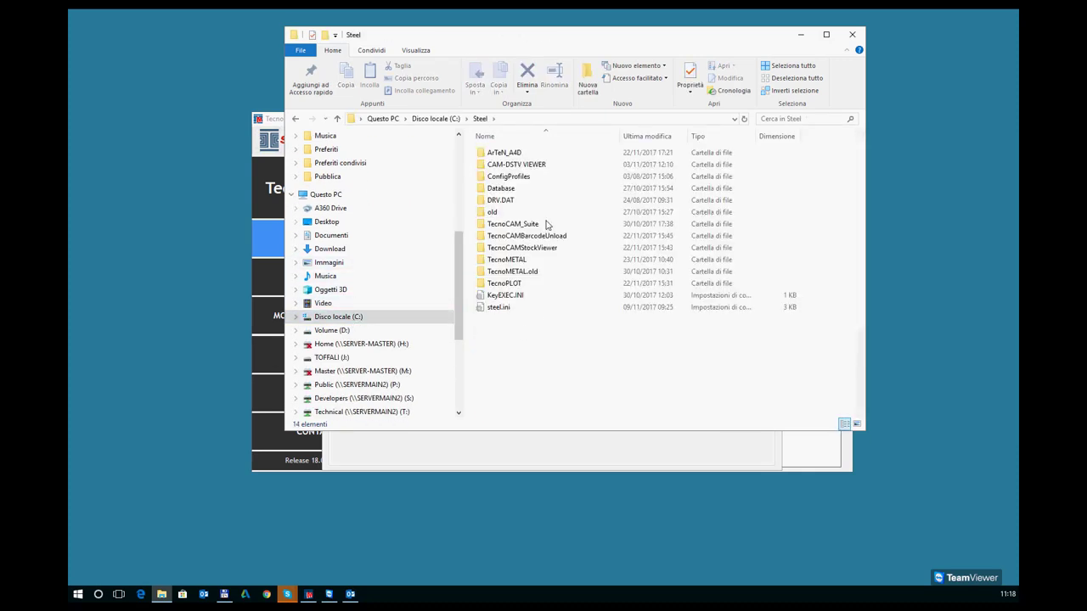
pyautogui.doubleClick(501, 188)
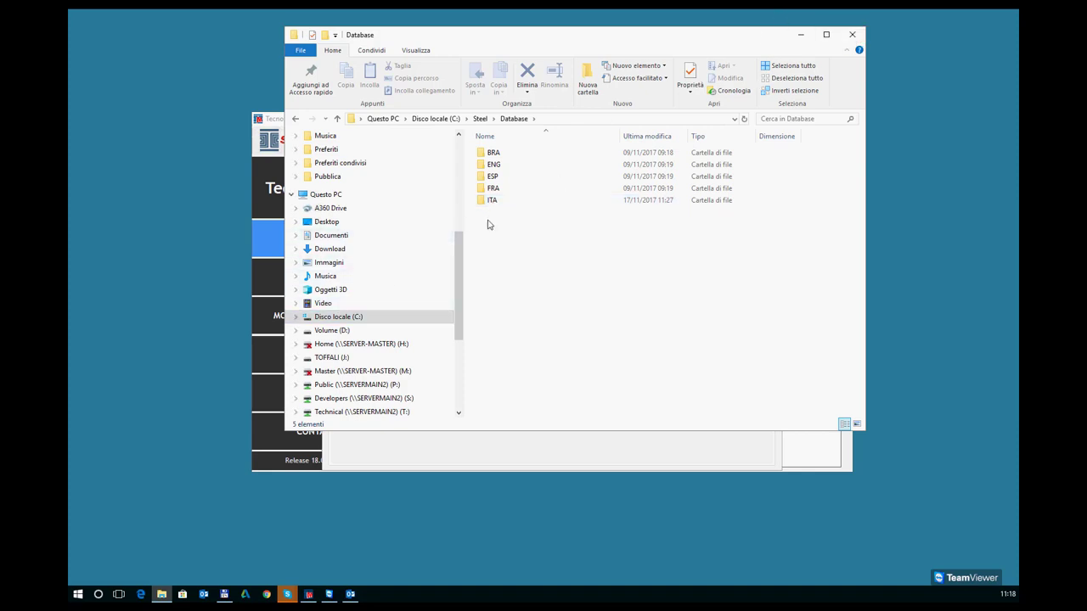
pyautogui.click(852, 34)
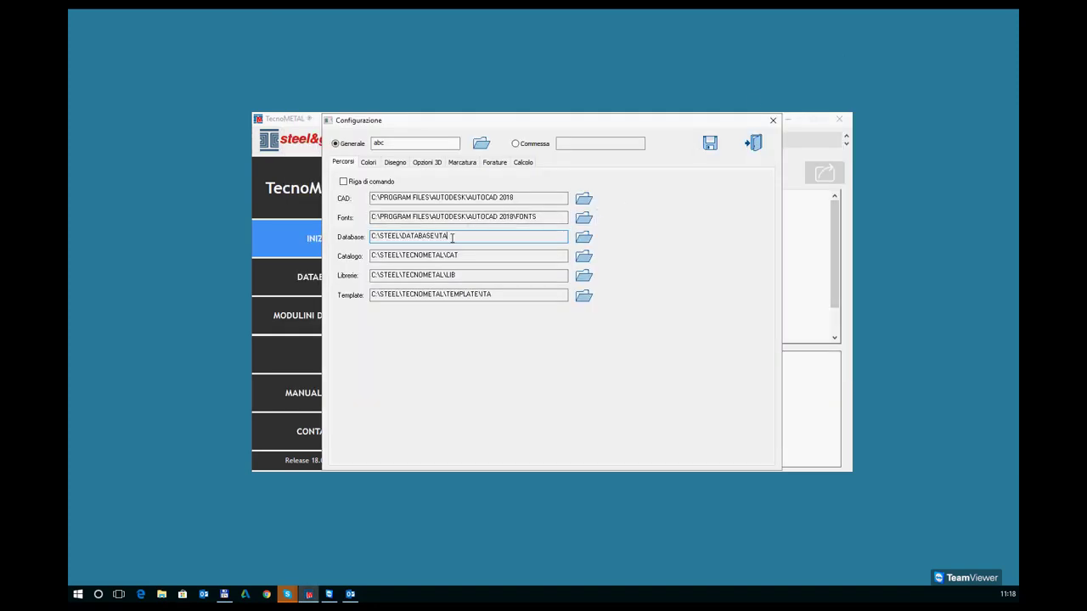
# Step: Browse for the Database folder without changing it, reselect the path, then close Configurazione
pyautogui.click(583, 238)
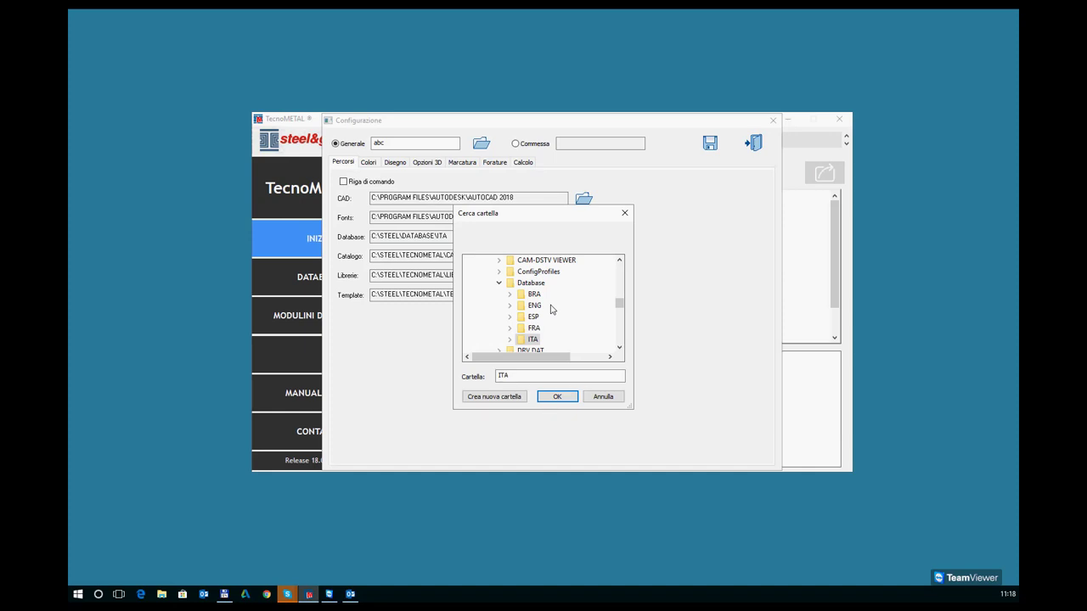
pyautogui.click(625, 214)
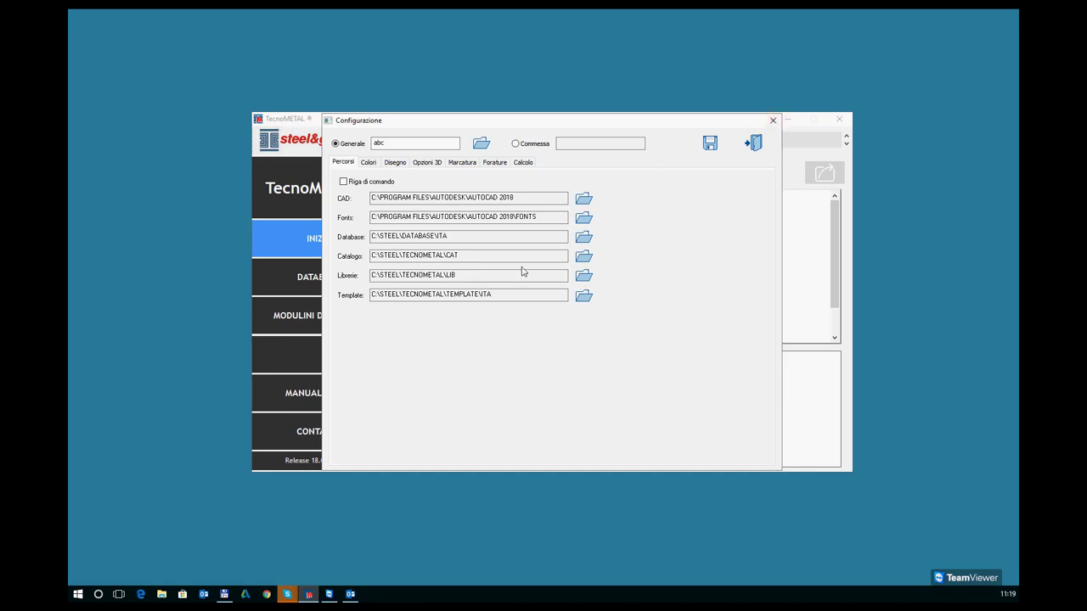
pyautogui.click(462, 238)
pyautogui.moveTo(452, 236); pyautogui.dragTo(374, 236)
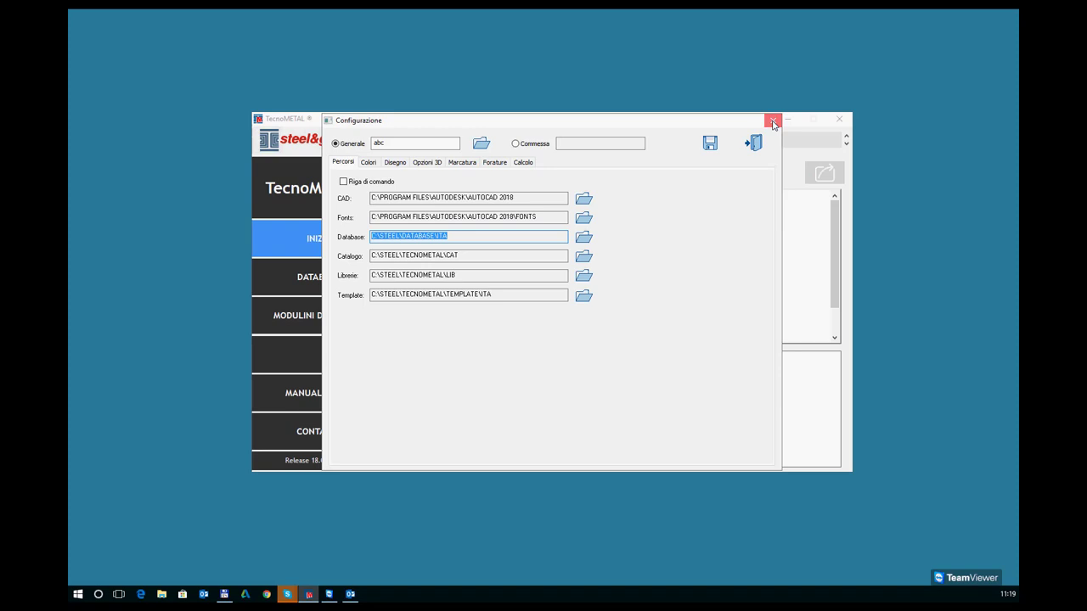
pyautogui.click(773, 124)
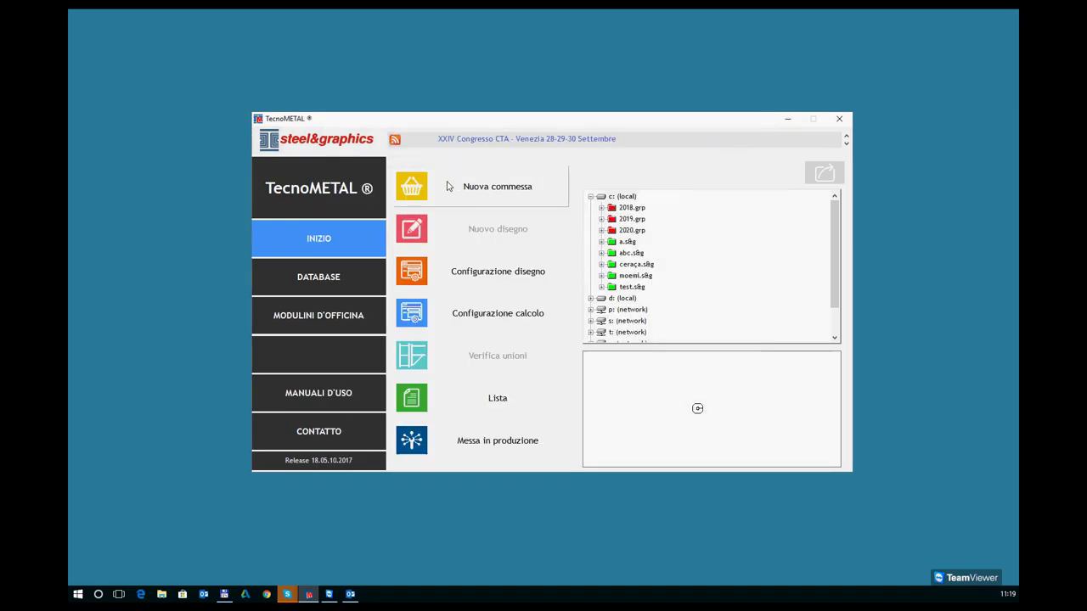
# Step: Open Database profili on the L angle profiles and scroll through the full L list
pyautogui.click(329, 282)
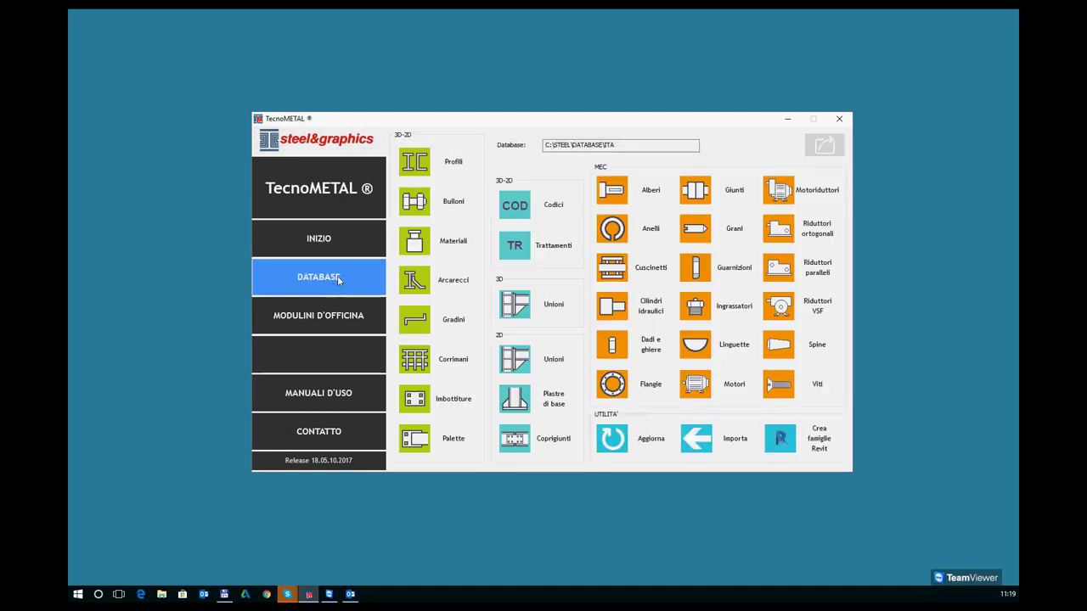
pyautogui.click(453, 165)
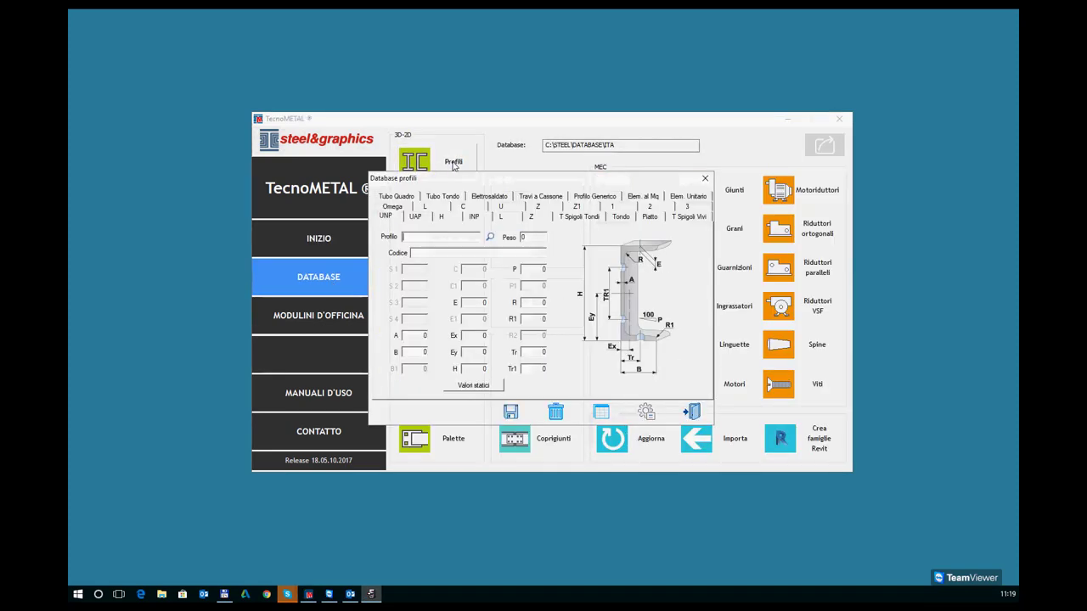
pyautogui.click(507, 220)
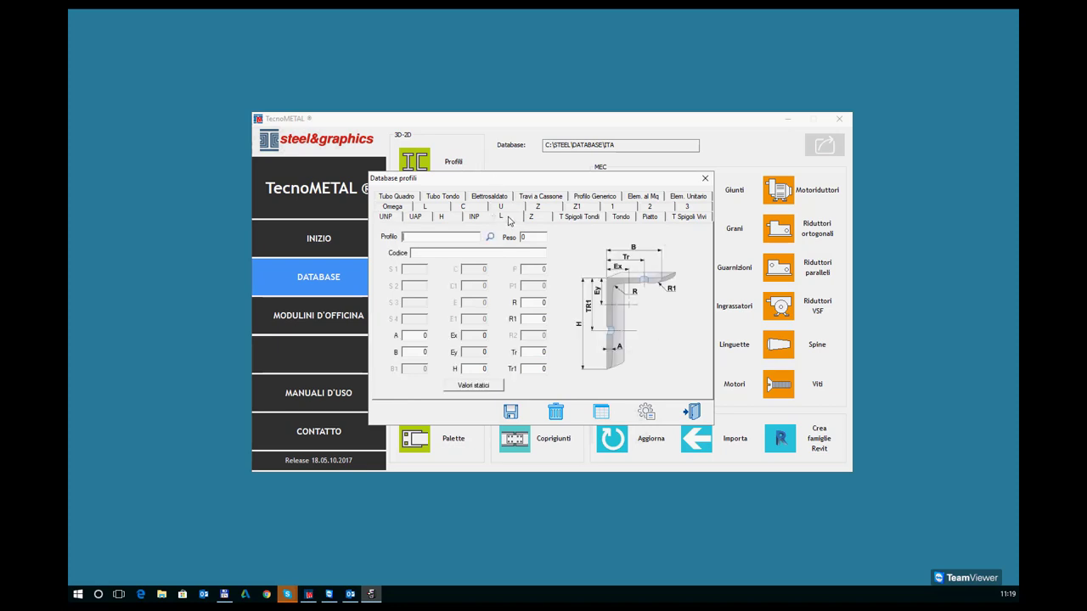
pyautogui.click(490, 238)
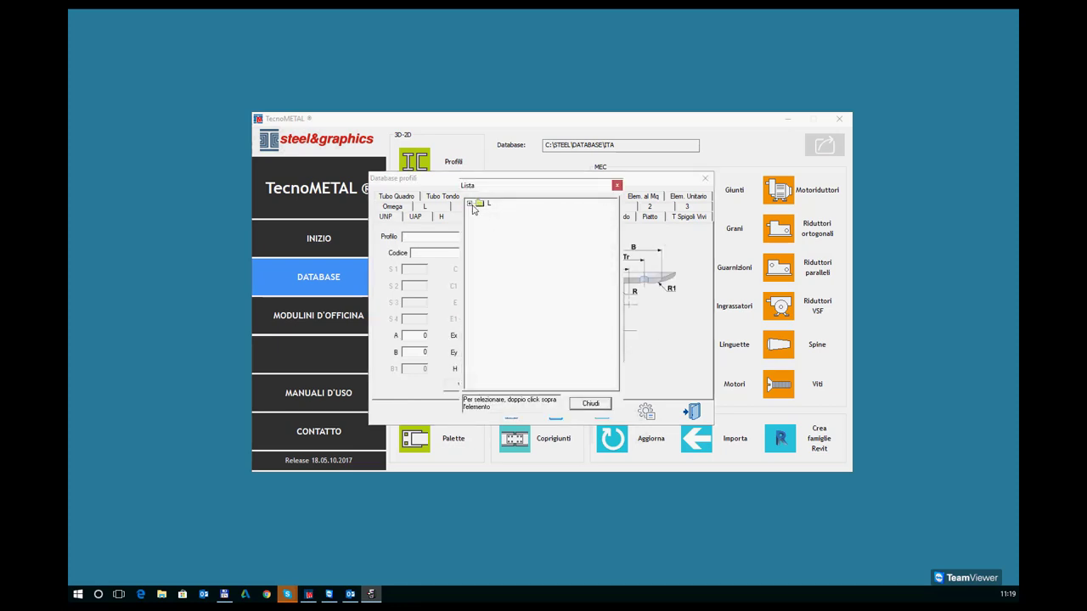
pyautogui.click(469, 204)
pyautogui.scroll(-3, 500, 283)
pyautogui.scroll(-3, 505, 280)
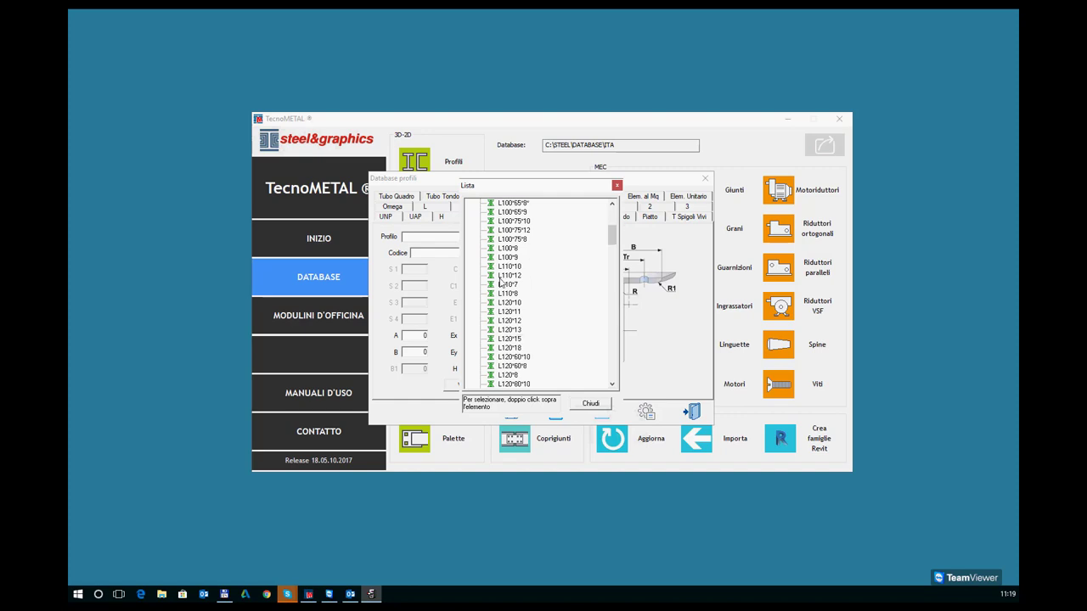
pyautogui.scroll(-3, 514, 276)
pyautogui.scroll(-3, 519, 270)
pyautogui.scroll(-3, 527, 264)
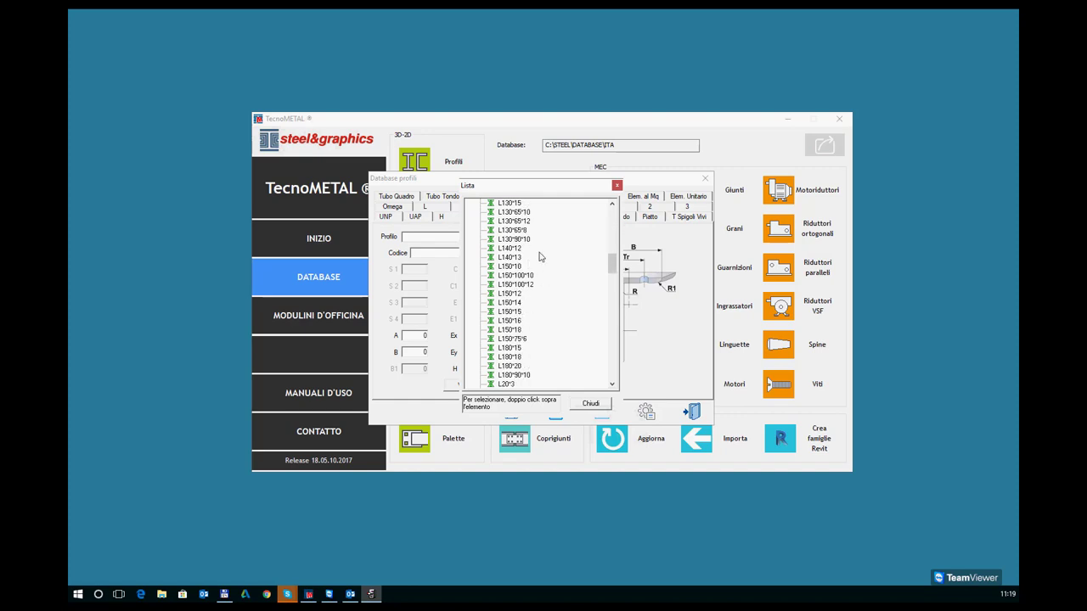
pyautogui.scroll(-4, 537, 271)
pyautogui.scroll(-3, 537, 271)
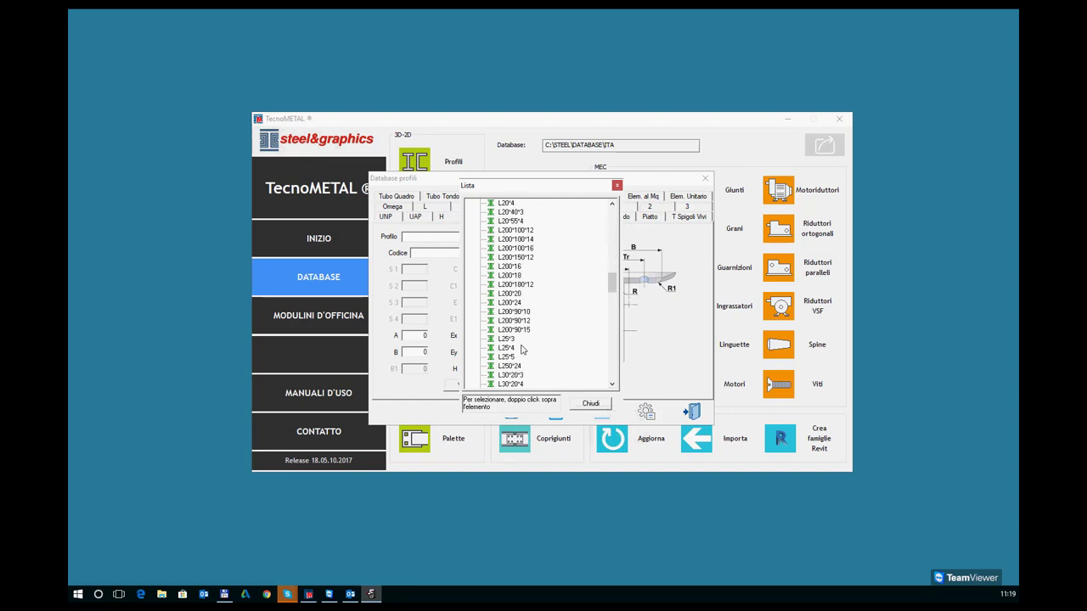
pyautogui.click(617, 185)
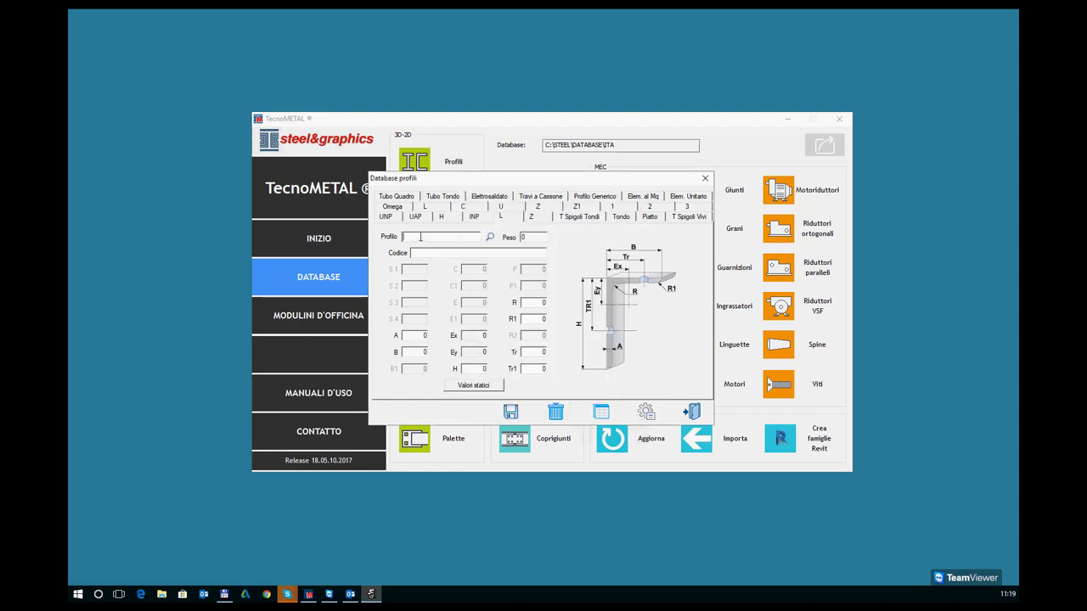
# Step: Load profile L50*8 and check its R1 value 3.5
pyautogui.write('L')
pyautogui.write('50*')
pyautogui.write('8')
pyautogui.click(439, 253)
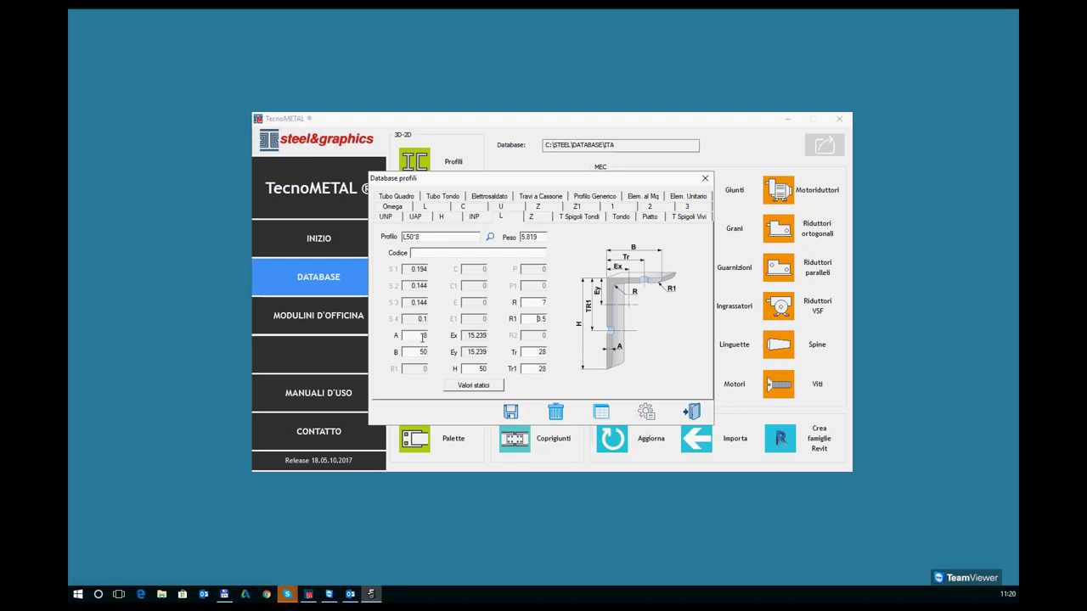
pyautogui.doubleClick(540, 319)
# Step: Flip through the UAP, H, INP and L profile tabs, ending on L
pyautogui.click(421, 219)
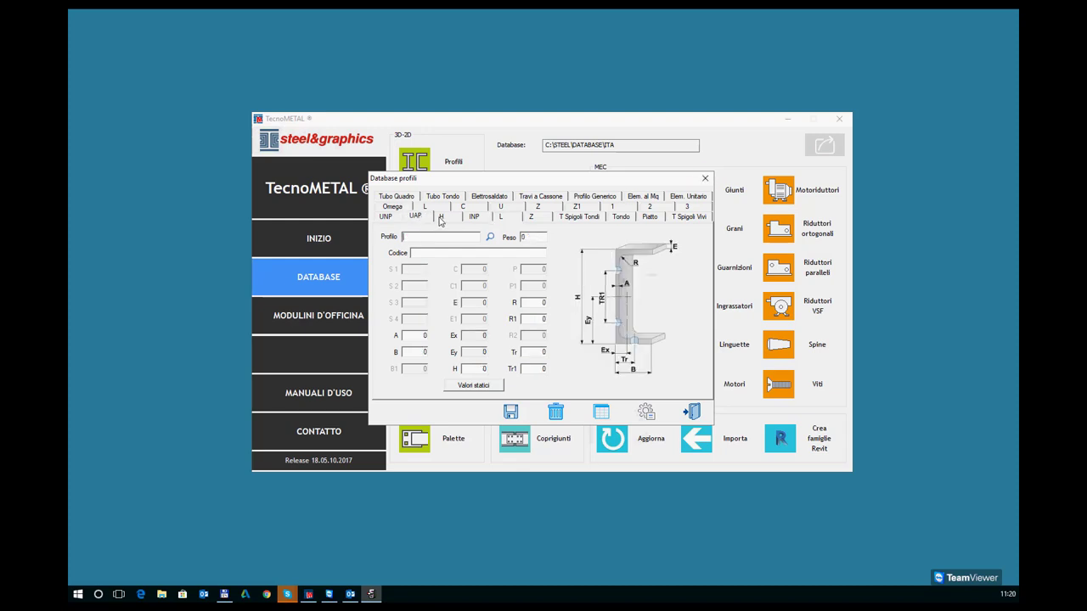
pyautogui.click(441, 219)
pyautogui.click(427, 206)
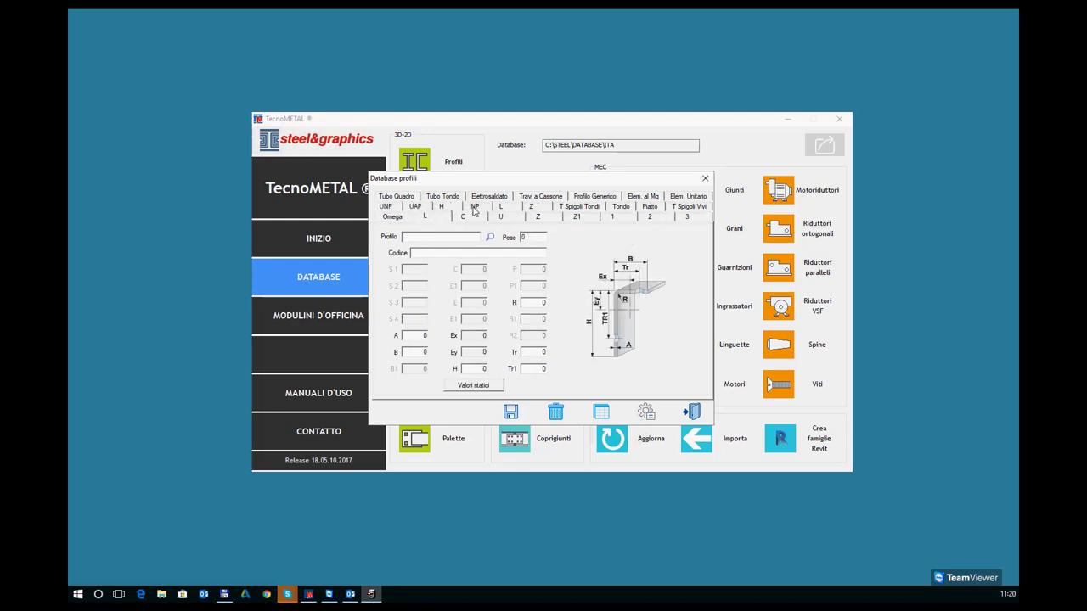
pyautogui.click(474, 213)
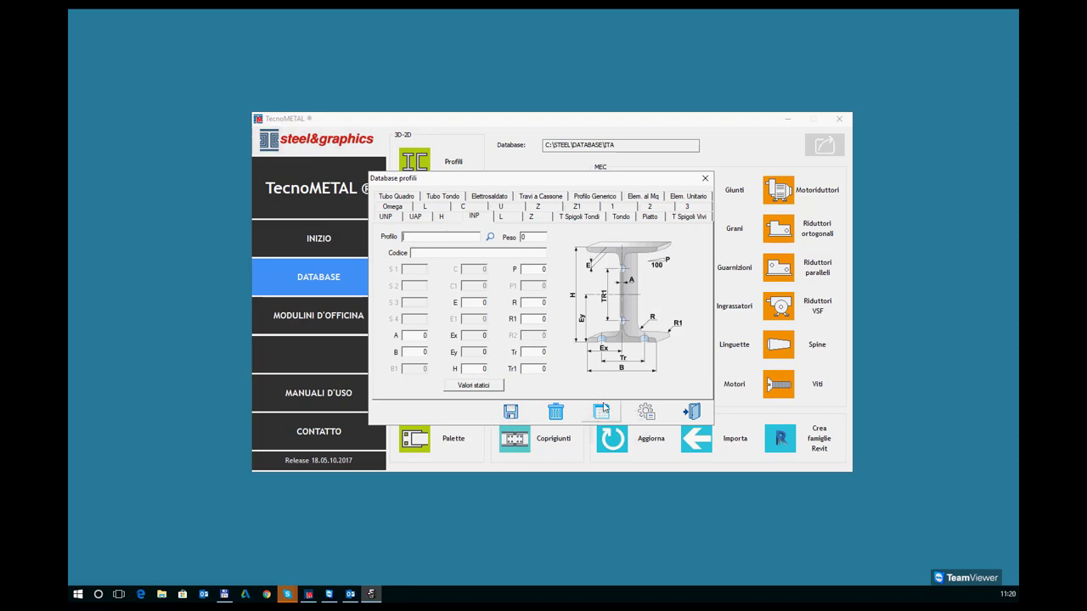
pyautogui.click(502, 217)
# Step: Scroll the L records list, select L55*20*4 through L60*30*6, and close the list
pyautogui.click(601, 413)
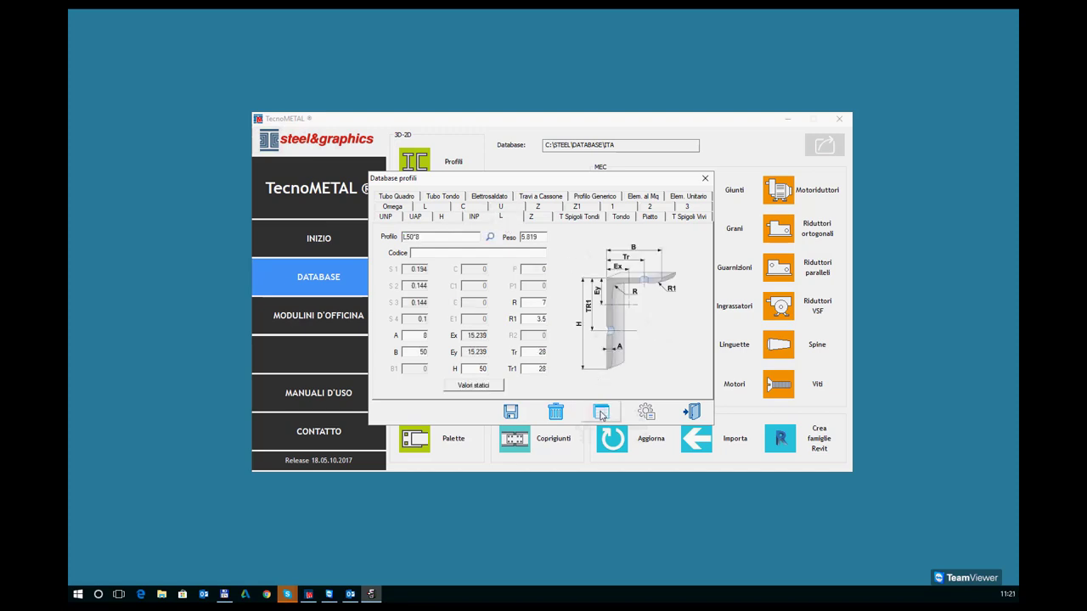
pyautogui.scroll(-2, 484, 288)
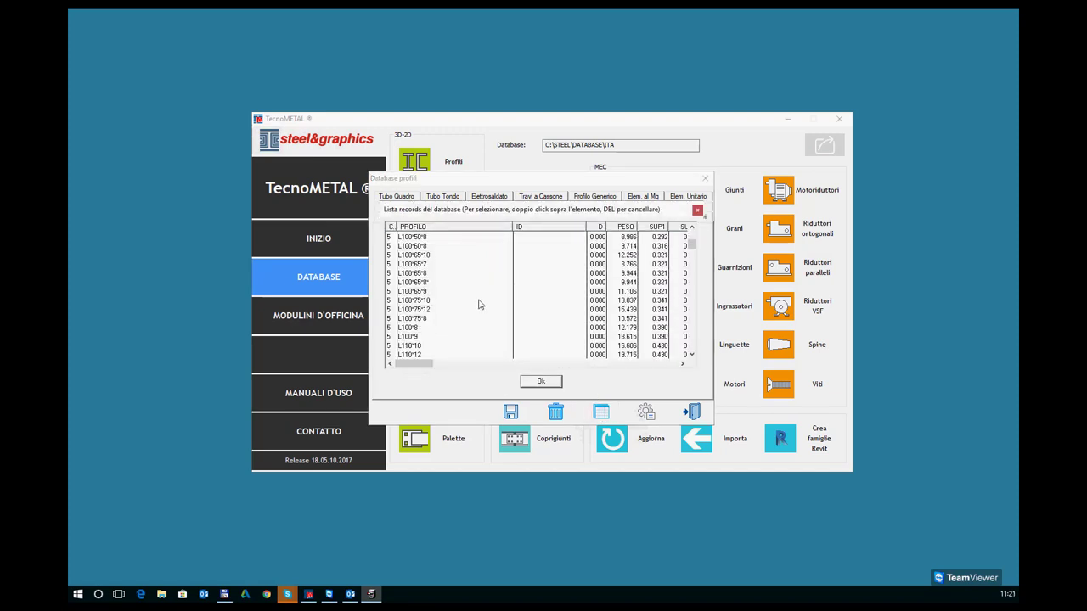
pyautogui.scroll(-3, 478, 304)
pyautogui.scroll(-3, 478, 304)
pyautogui.scroll(-3, 478, 303)
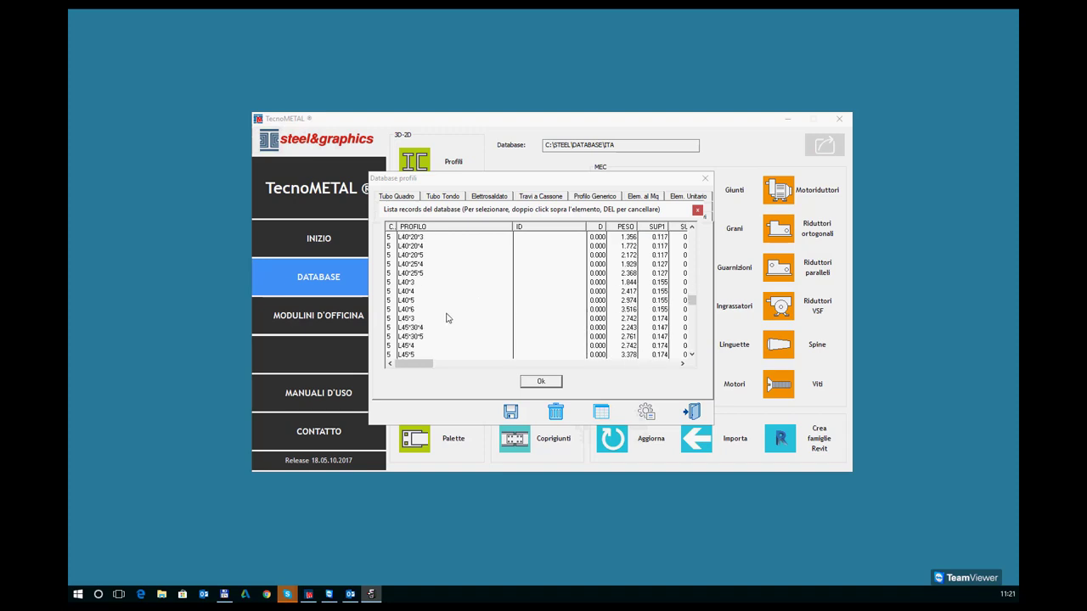
pyautogui.scroll(-3, 456, 311)
pyautogui.scroll(-3, 456, 311)
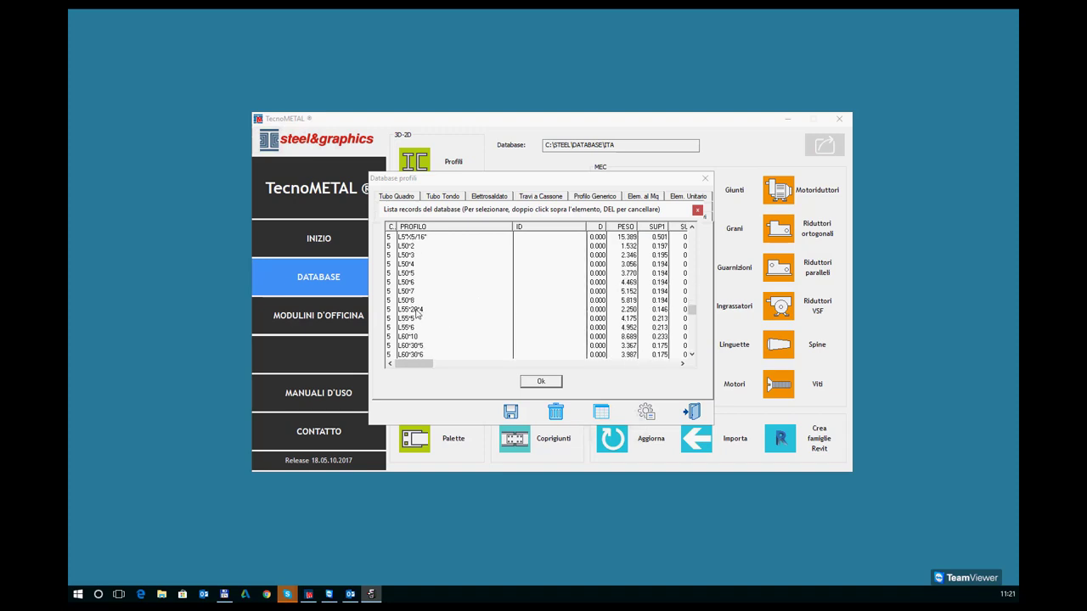
pyautogui.click(420, 311)
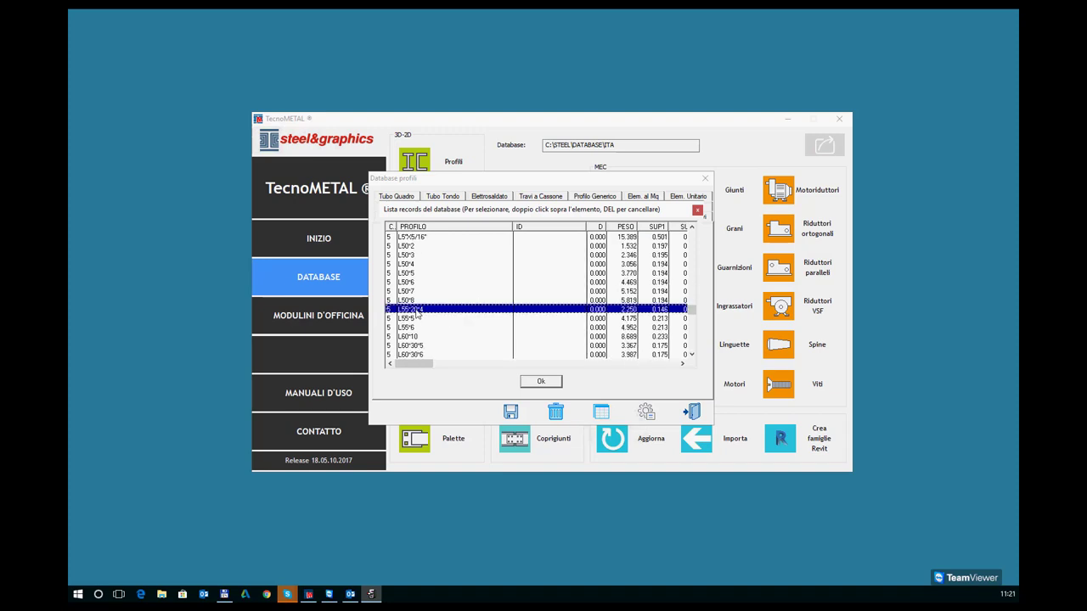
pyautogui.keyDown('shift'); pyautogui.click(414, 355); pyautogui.keyUp('shift')
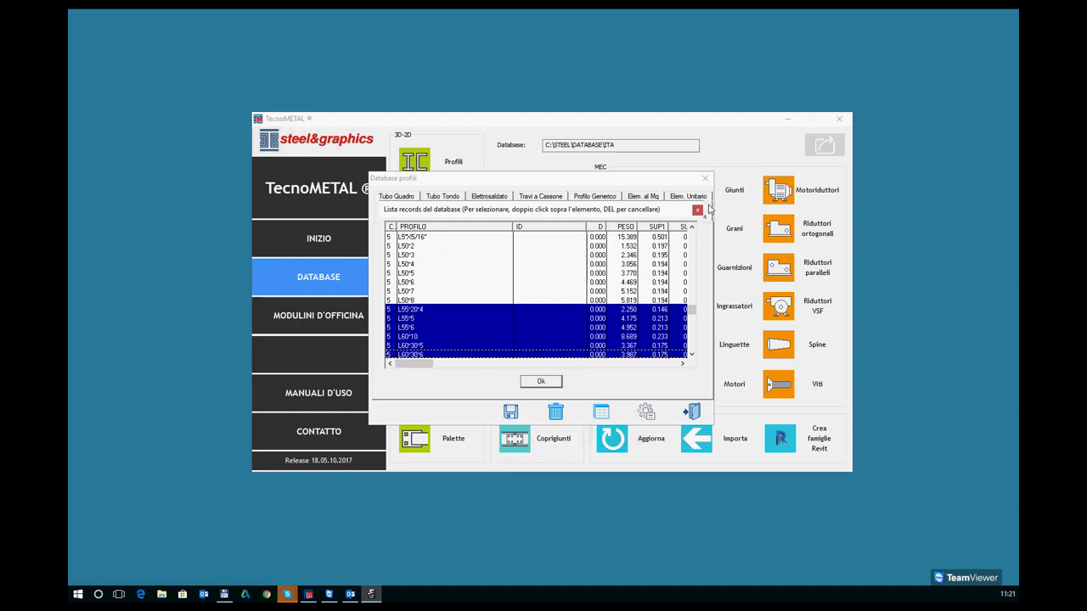
pyautogui.click(706, 180)
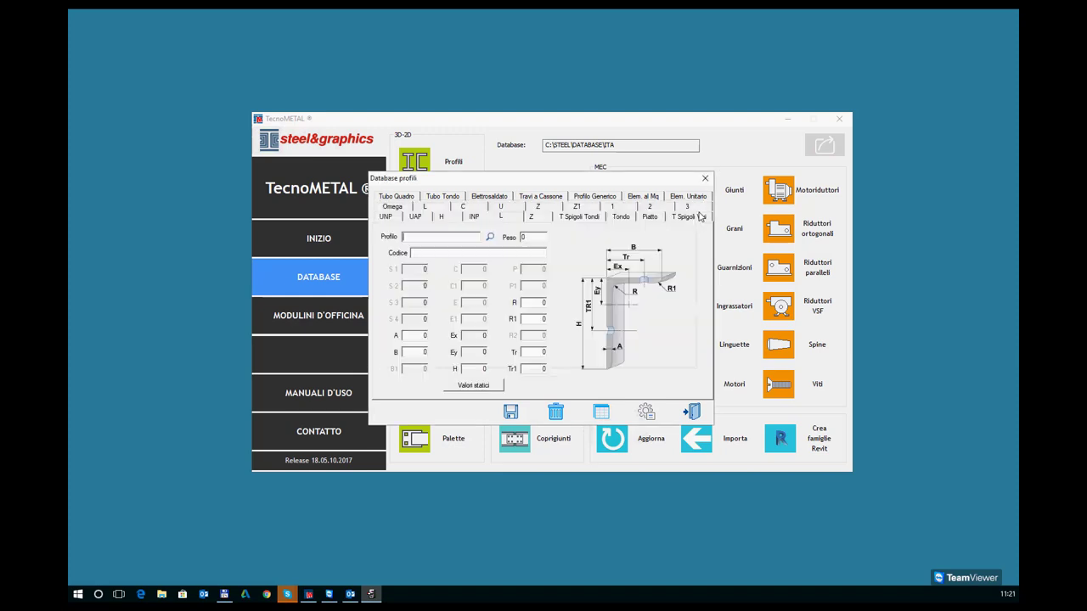
# Step: Close the profiles database and load the ISO 4014 standard in the bolts database screw editor
pyautogui.click(705, 178)
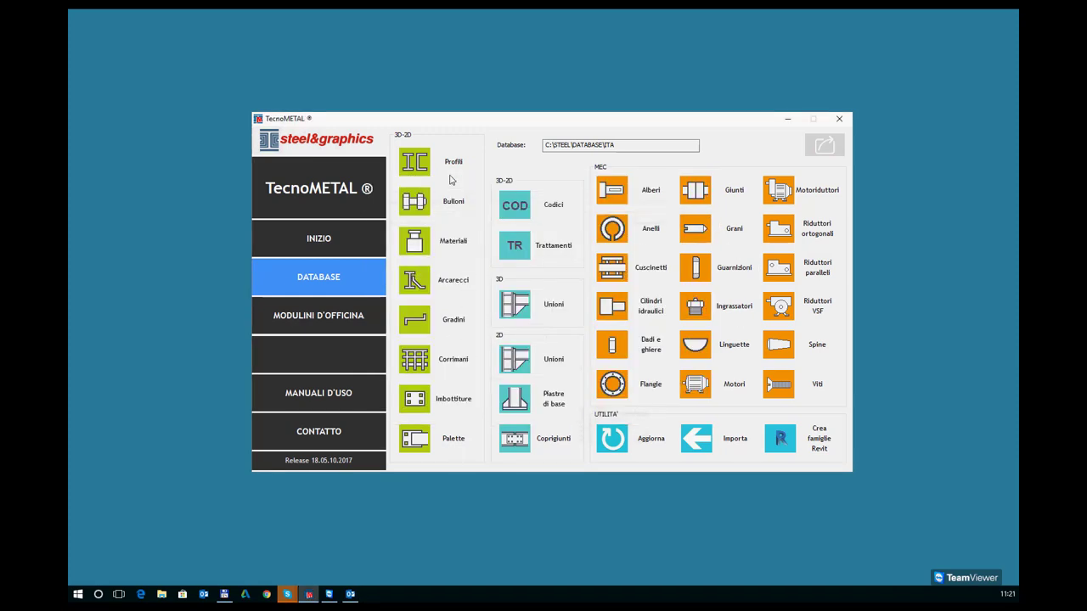
pyautogui.click(442, 204)
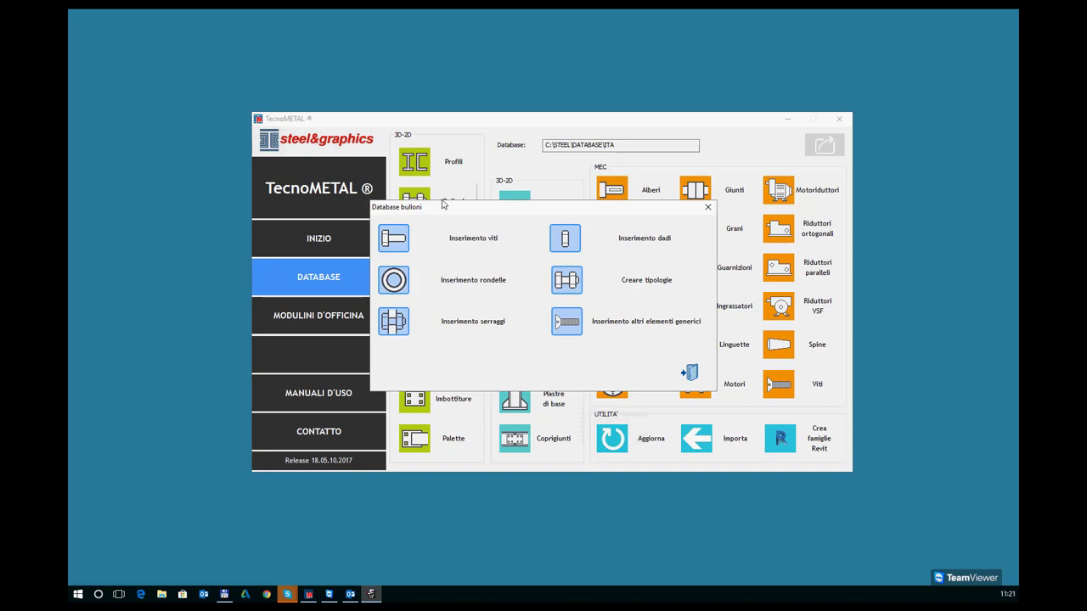
pyautogui.click(473, 239)
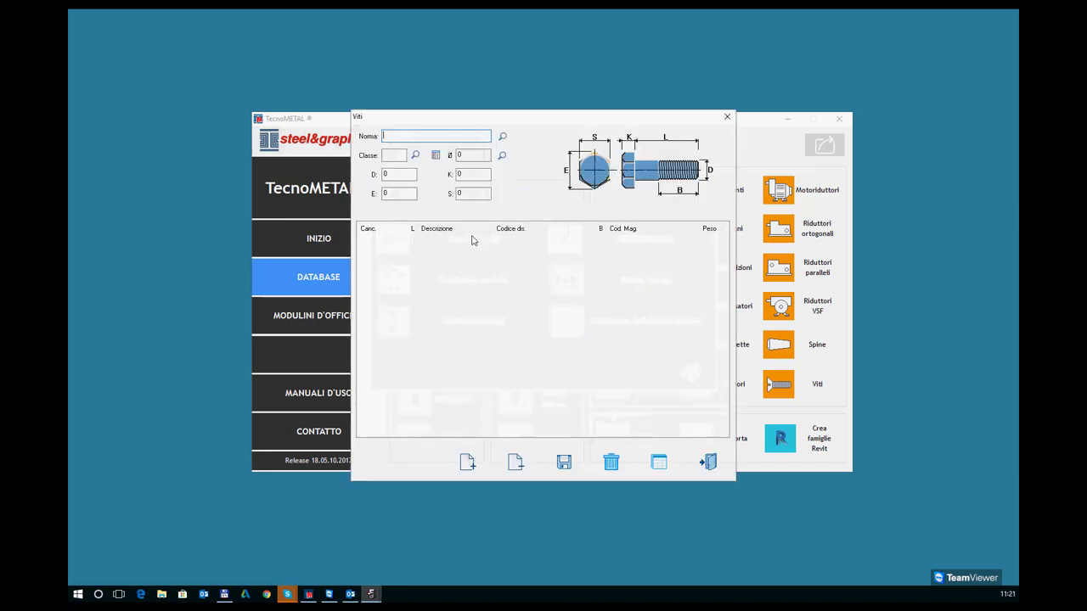
pyautogui.click(502, 136)
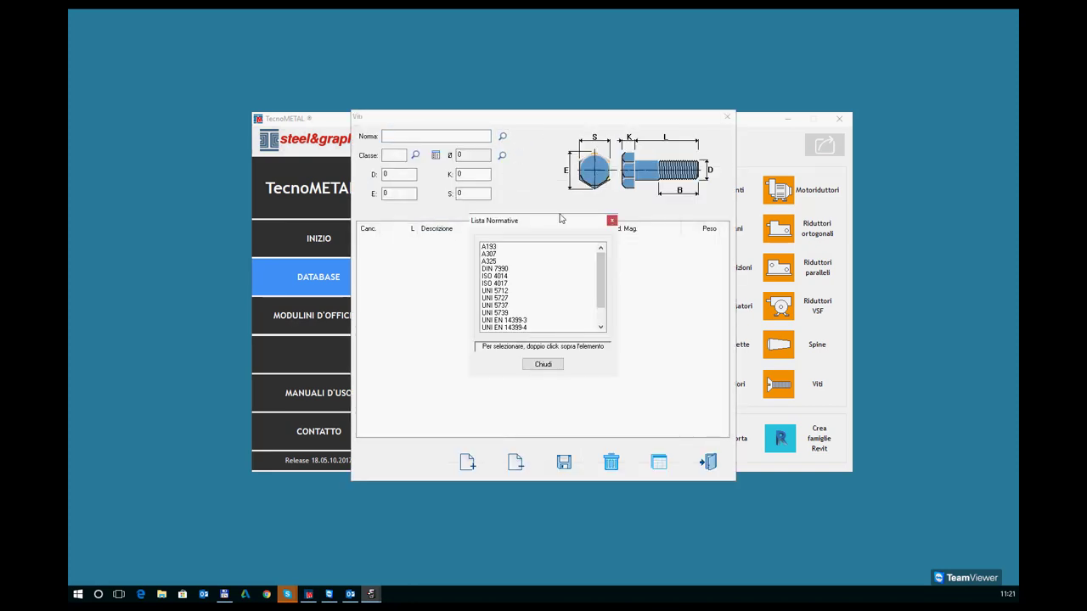
pyautogui.scroll(-1, 521, 297)
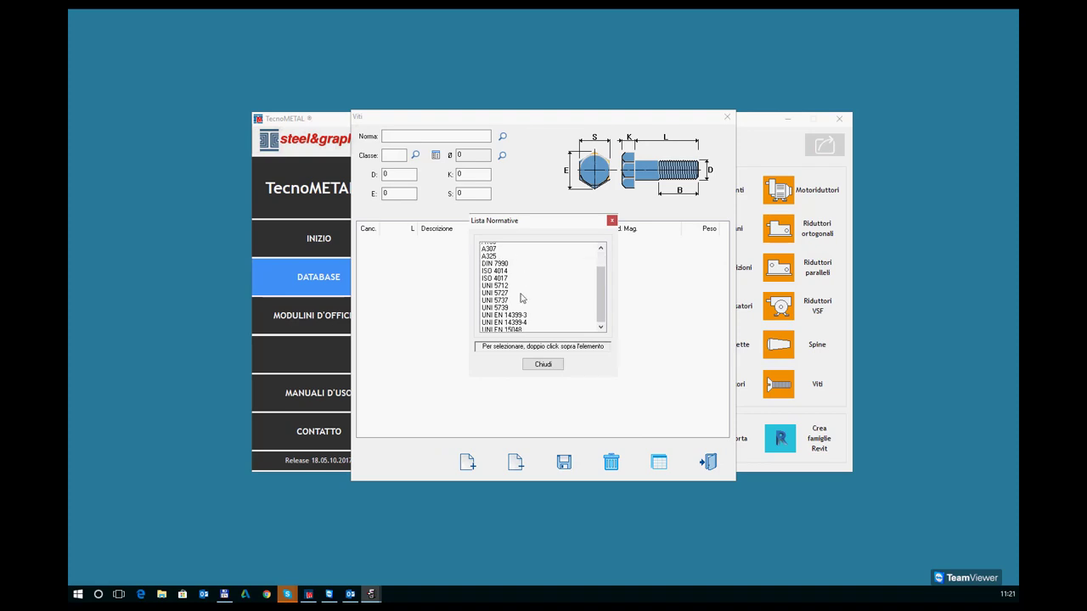
pyautogui.scroll(-1, 521, 297)
pyautogui.doubleClick(502, 258)
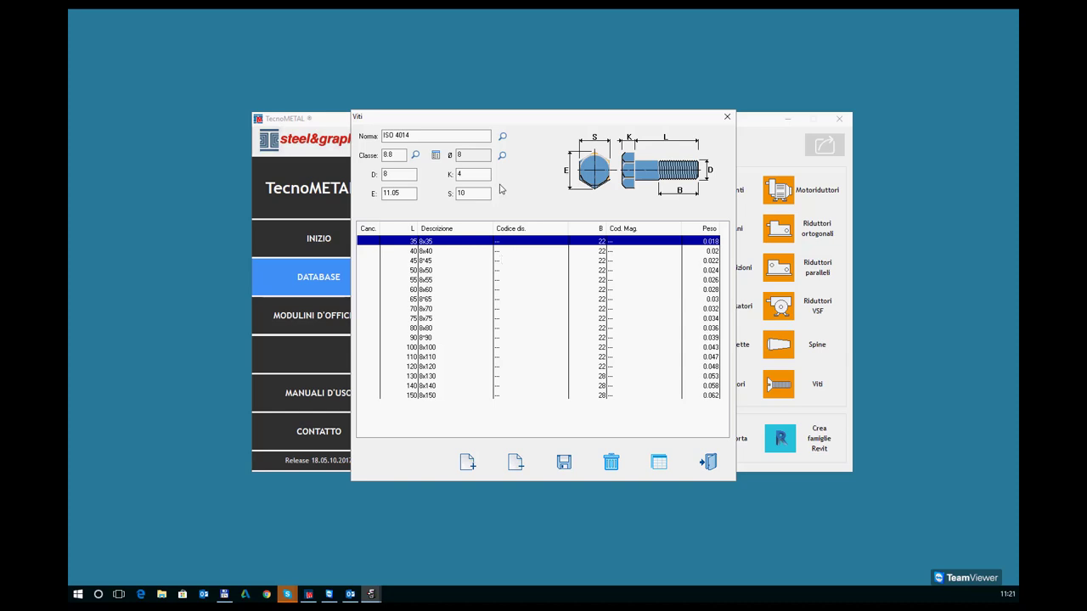
# Step: Pick strength class 8.8 and 16 mm diameter, review the ISO 4014 screw, and close the editor
pyautogui.click(416, 156)
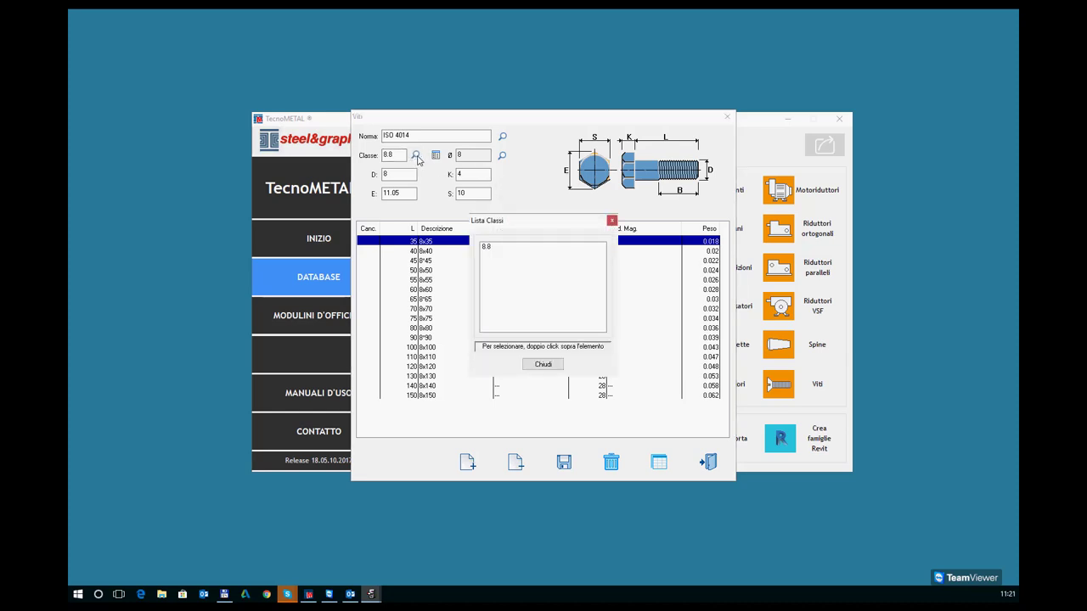
pyautogui.click(486, 247)
pyautogui.doubleClick(487, 247)
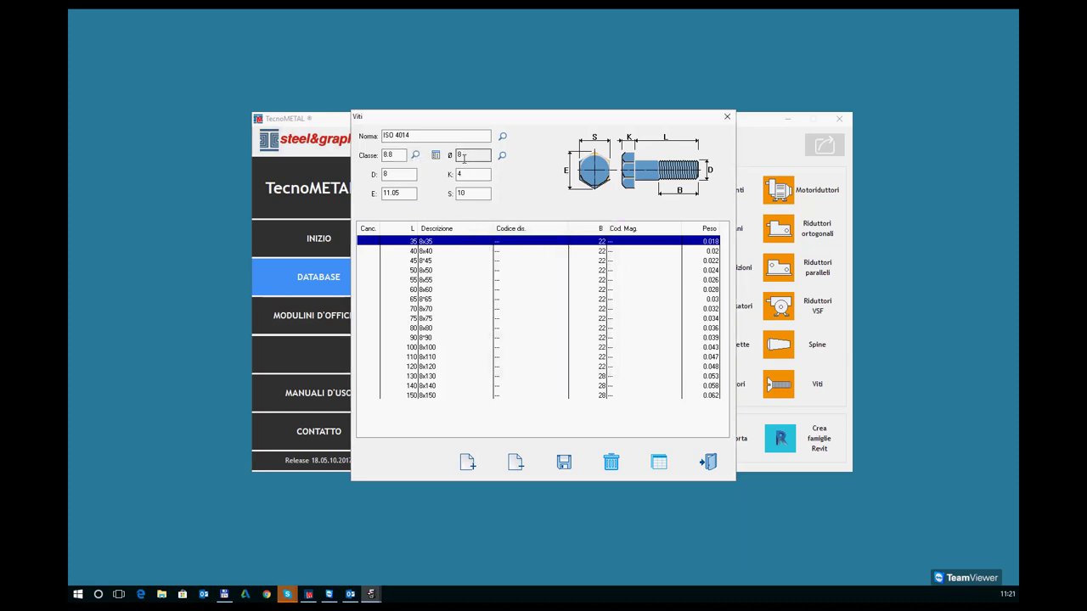
pyautogui.click(503, 157)
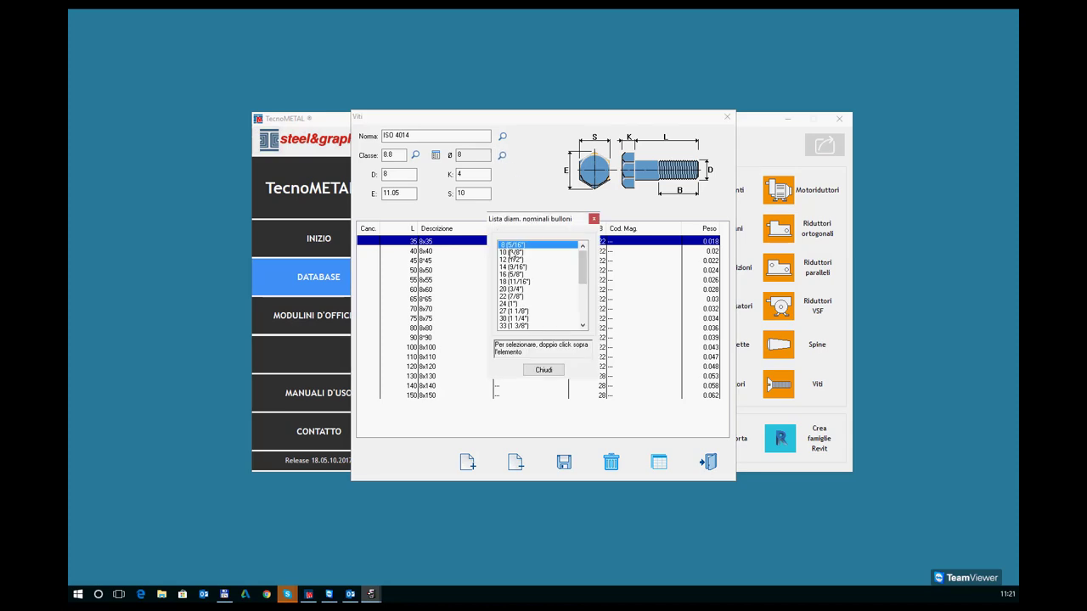
pyautogui.click(512, 252)
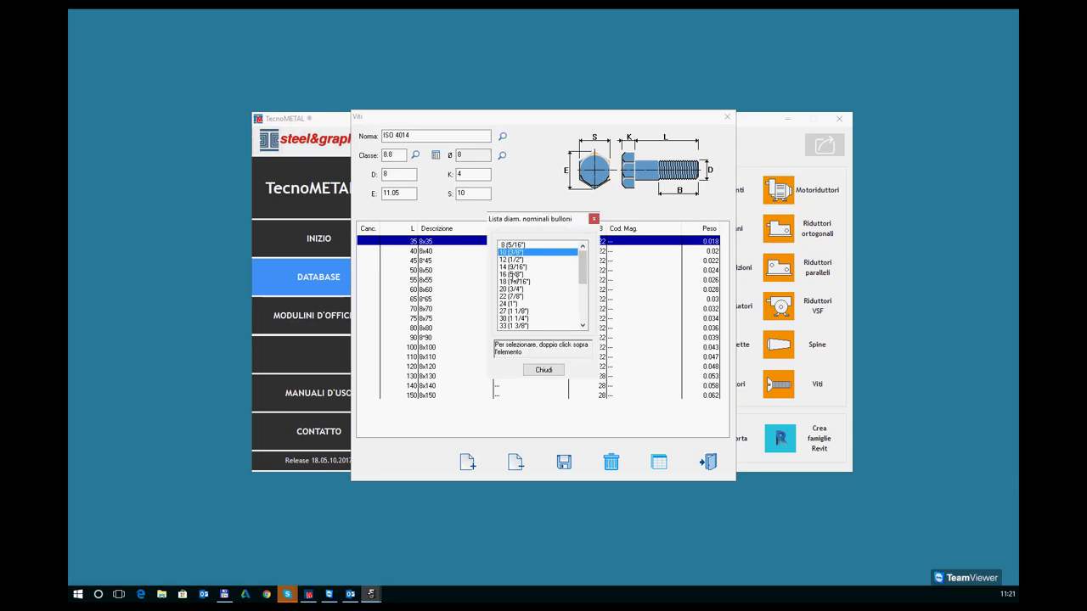
pyautogui.doubleClick(514, 274)
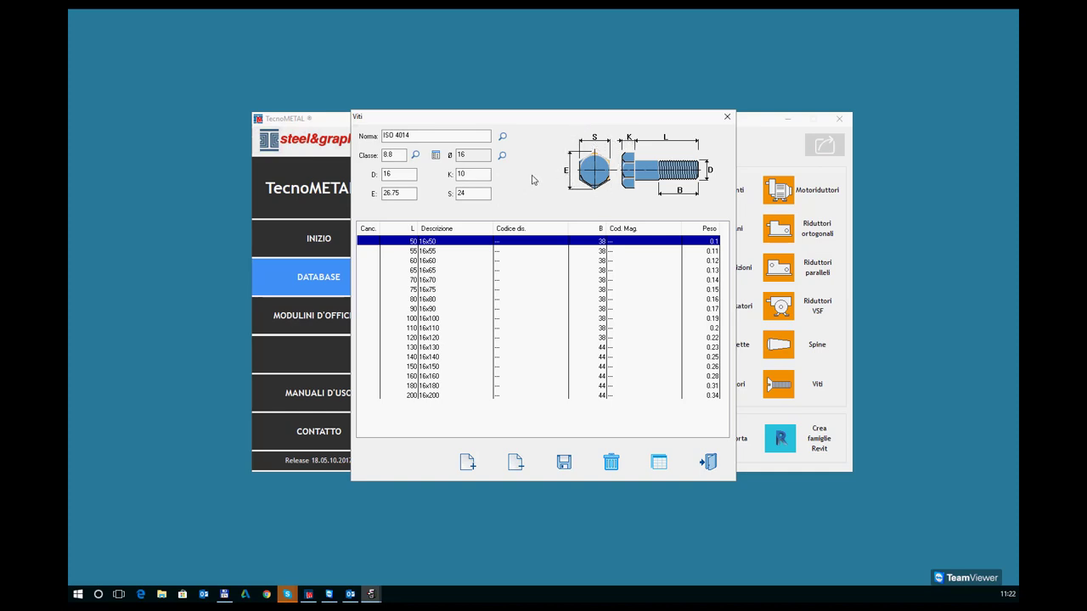
pyautogui.click(469, 193)
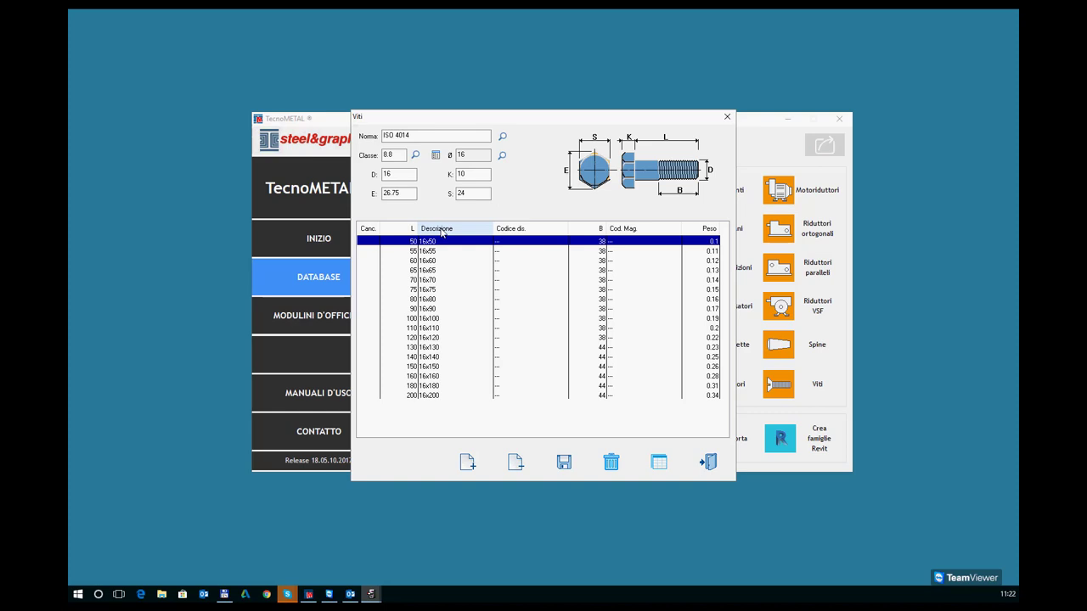
pyautogui.moveTo(410, 135); pyautogui.dragTo(365, 135)
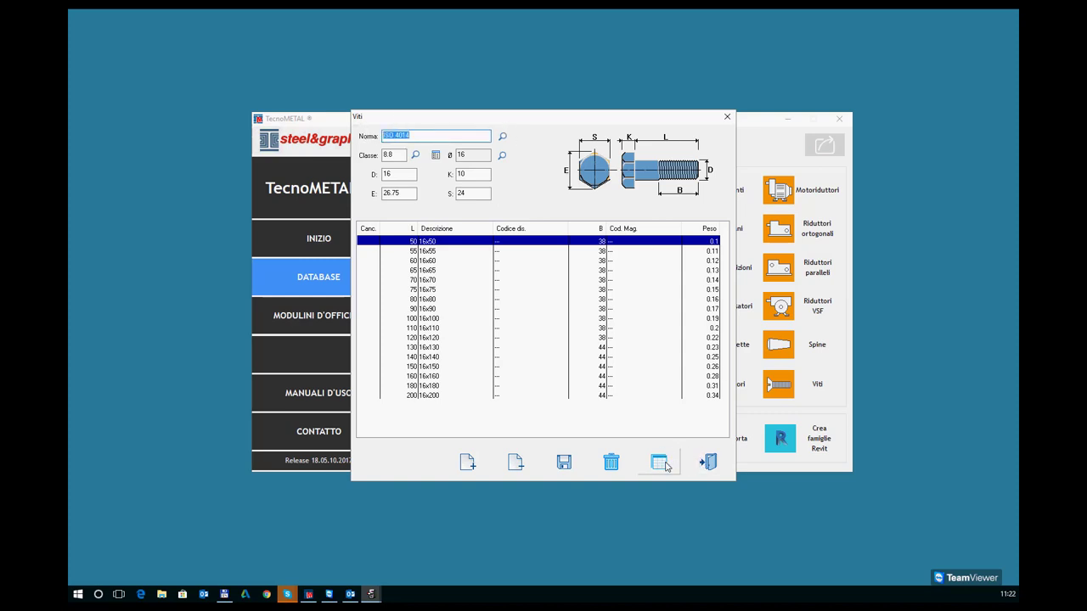
pyautogui.click(709, 462)
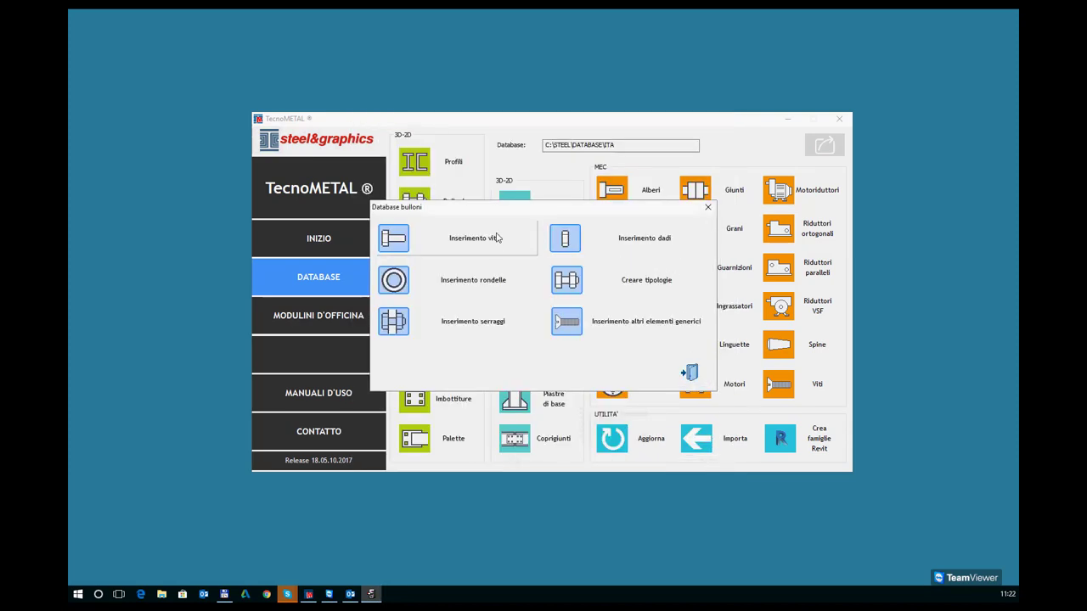
# Step: Load the ISO 4032 nut standard in the nut editor, then close the nuts window
pyautogui.click(566, 246)
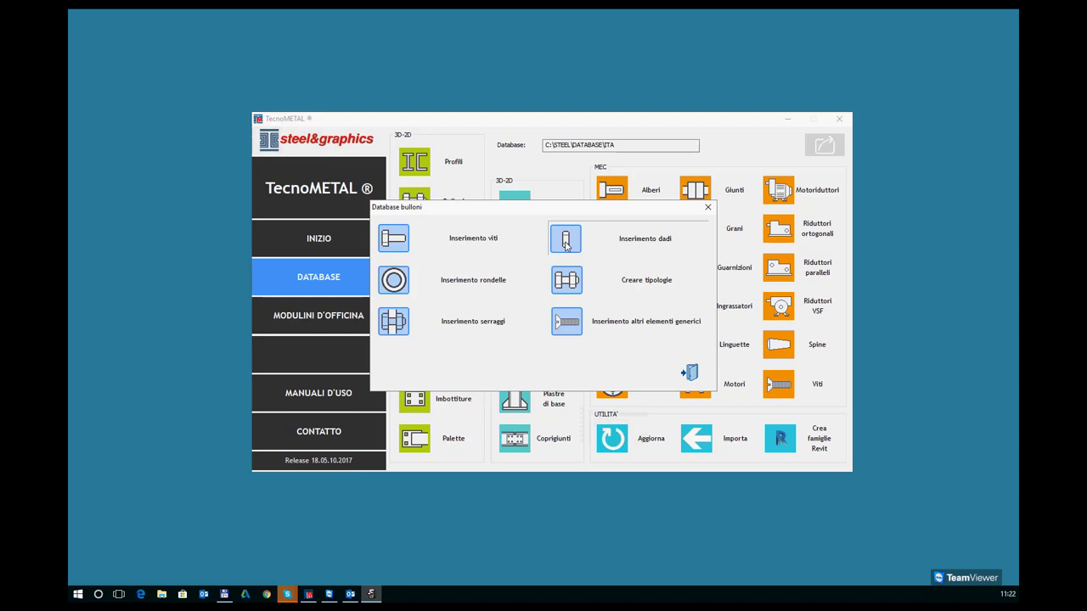
pyautogui.click(566, 246)
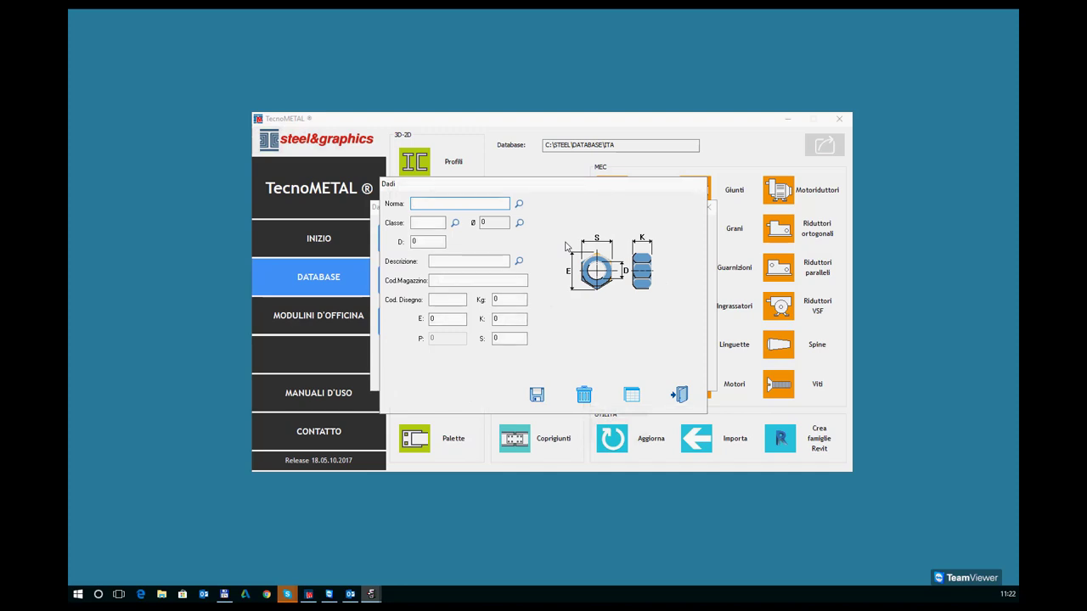
pyautogui.click(519, 203)
pyautogui.doubleClick(495, 276)
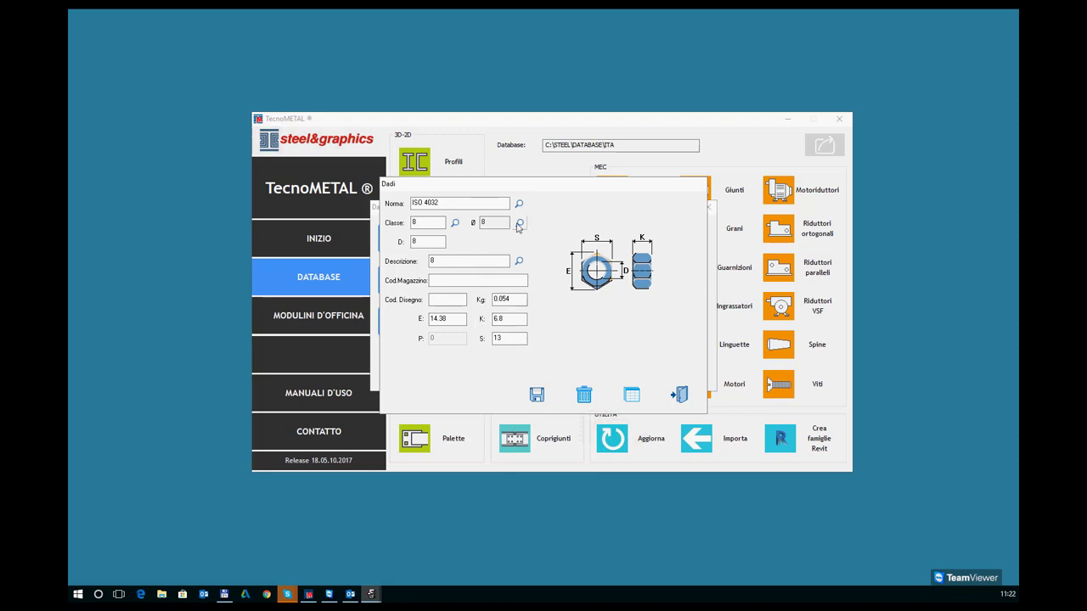
pyautogui.click(682, 396)
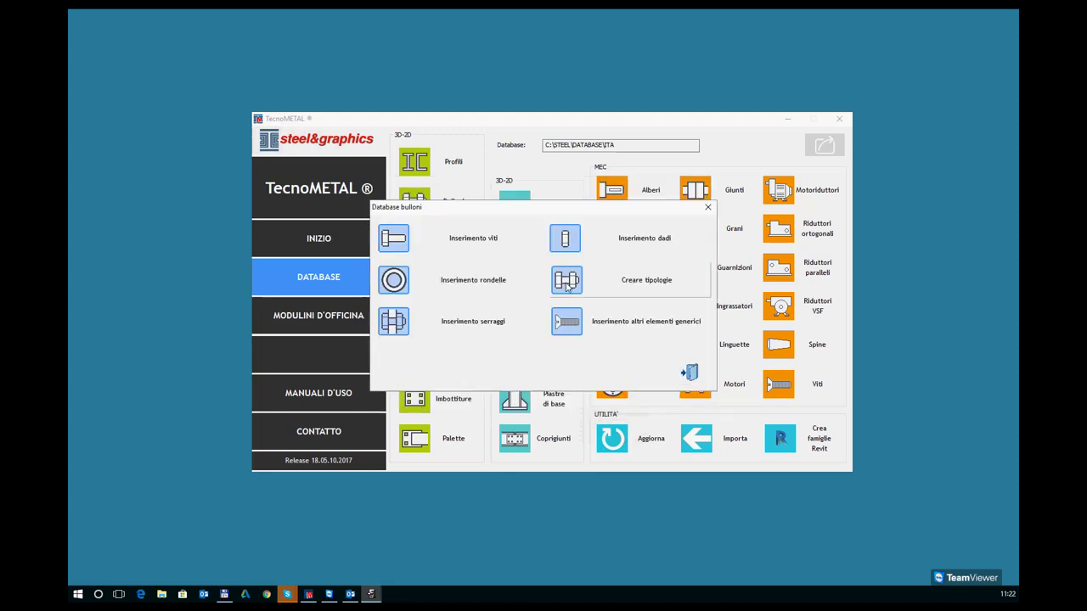
pyautogui.click(475, 282)
pyautogui.click(518, 203)
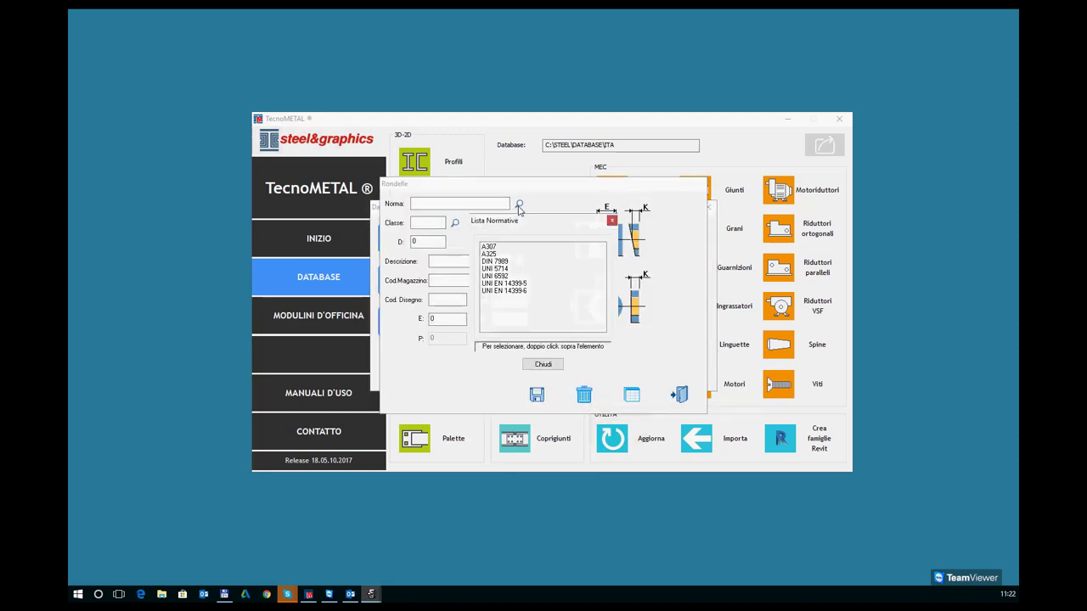
pyautogui.doubleClick(491, 269)
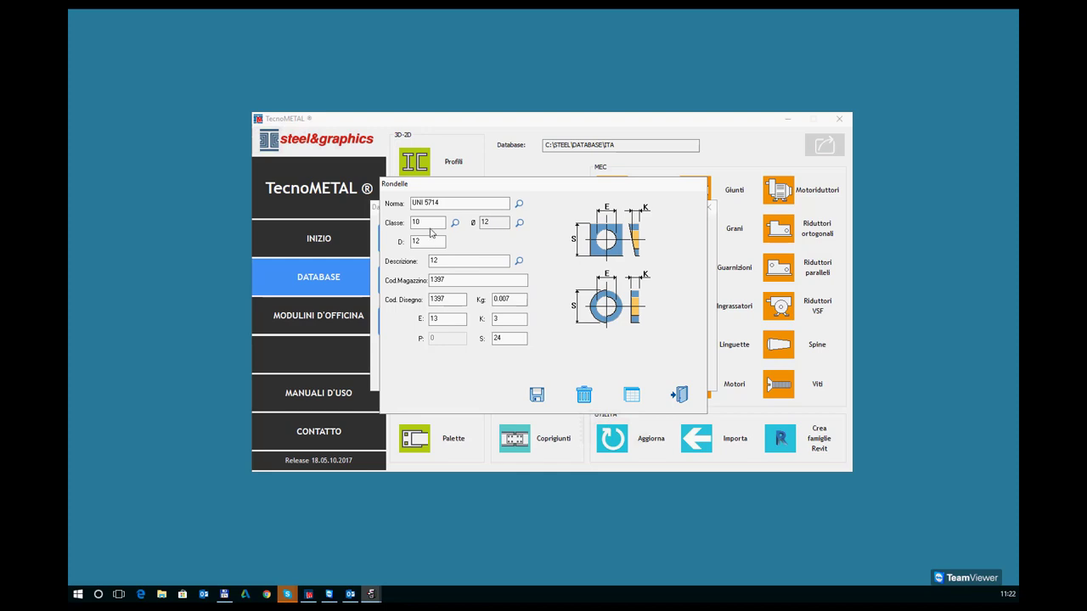
pyautogui.click(430, 262)
pyautogui.write('ROWER')
pyautogui.moveTo(461, 261); pyautogui.dragTo(406, 265)
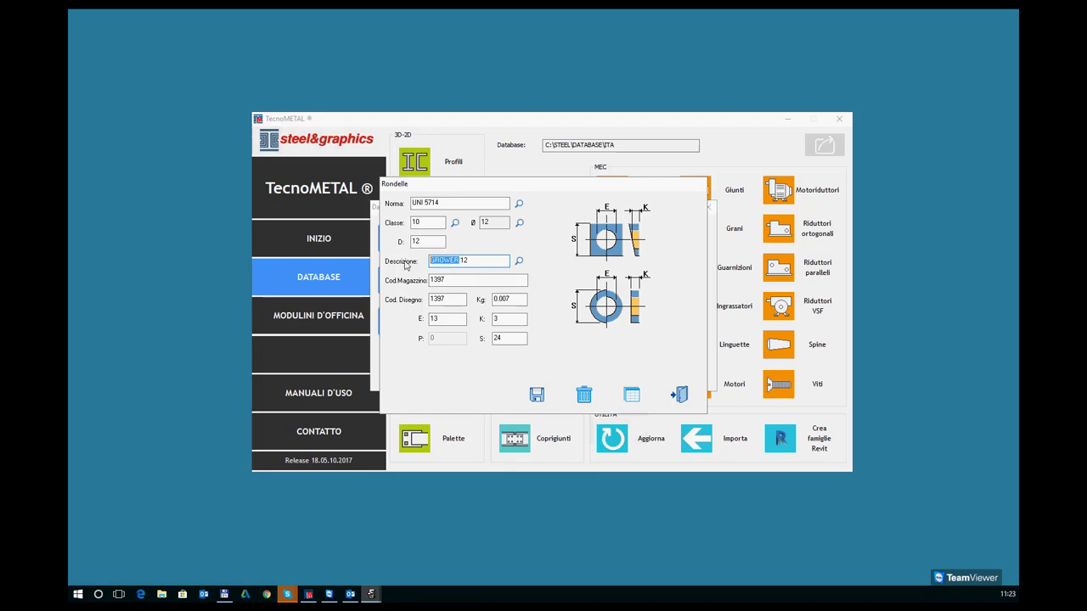
pyautogui.press('BackSpace')
pyautogui.click(688, 399)
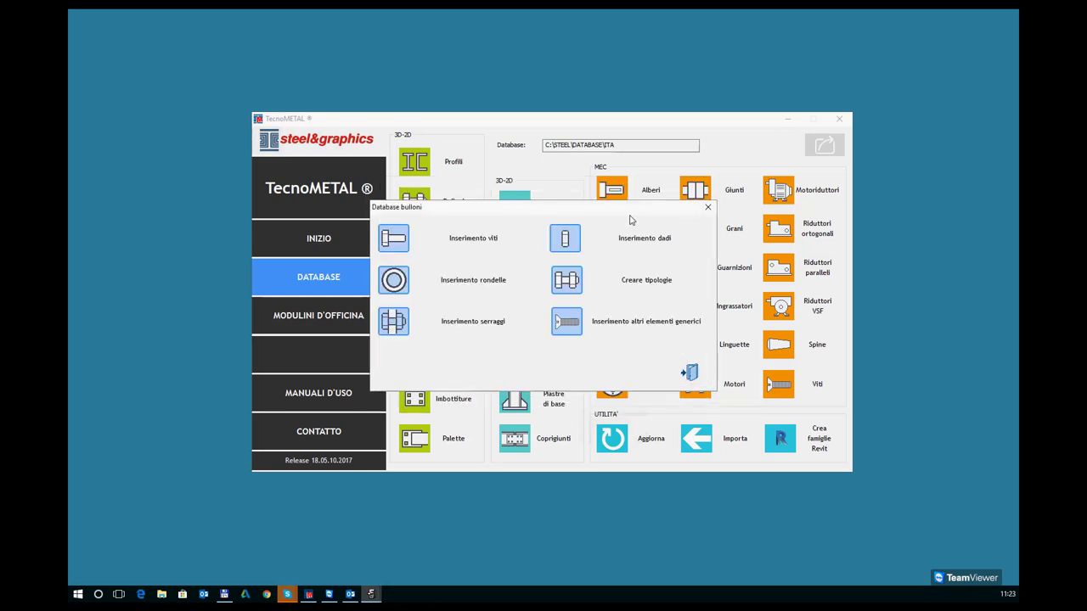
# Step: Load bolt type SB and inspect its ISO 4014 class 8.8 screw and ISO 4032 nut rows
pyautogui.click(574, 283)
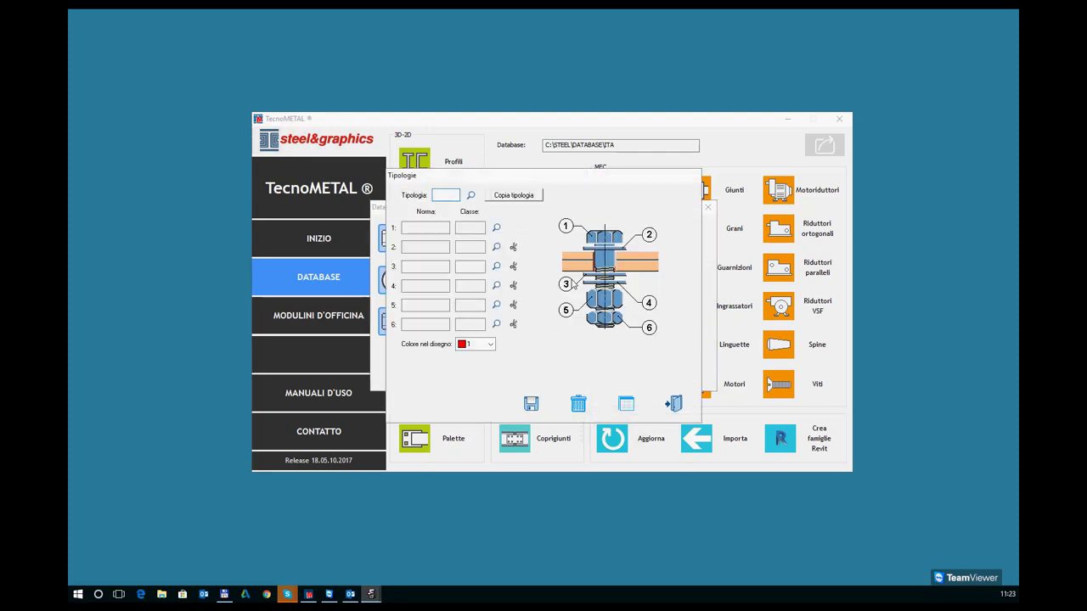
pyautogui.click(471, 195)
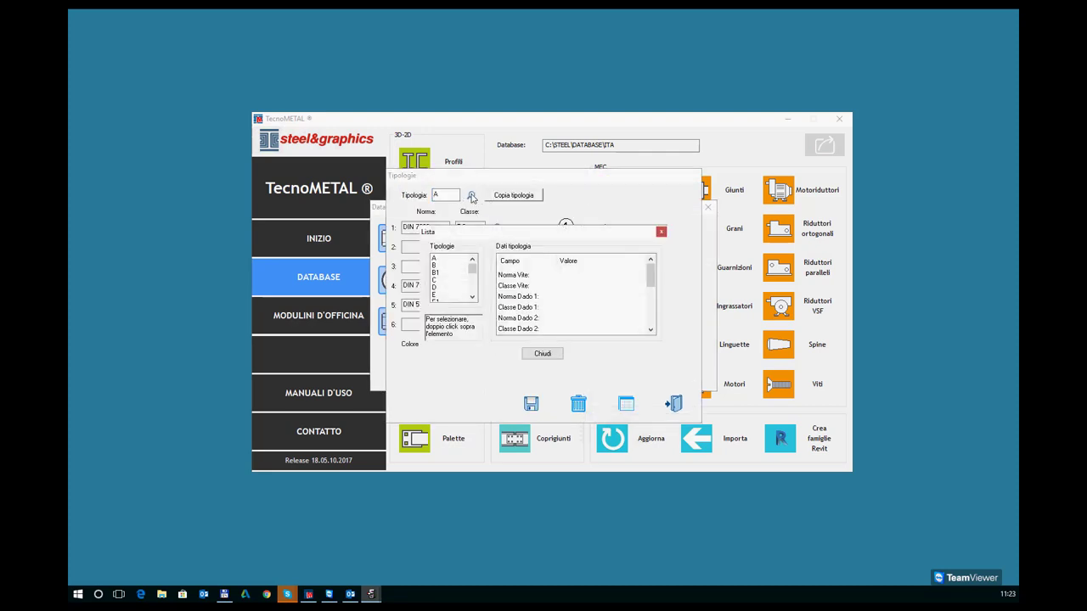
pyautogui.moveTo(474, 272); pyautogui.dragTo(473, 293)
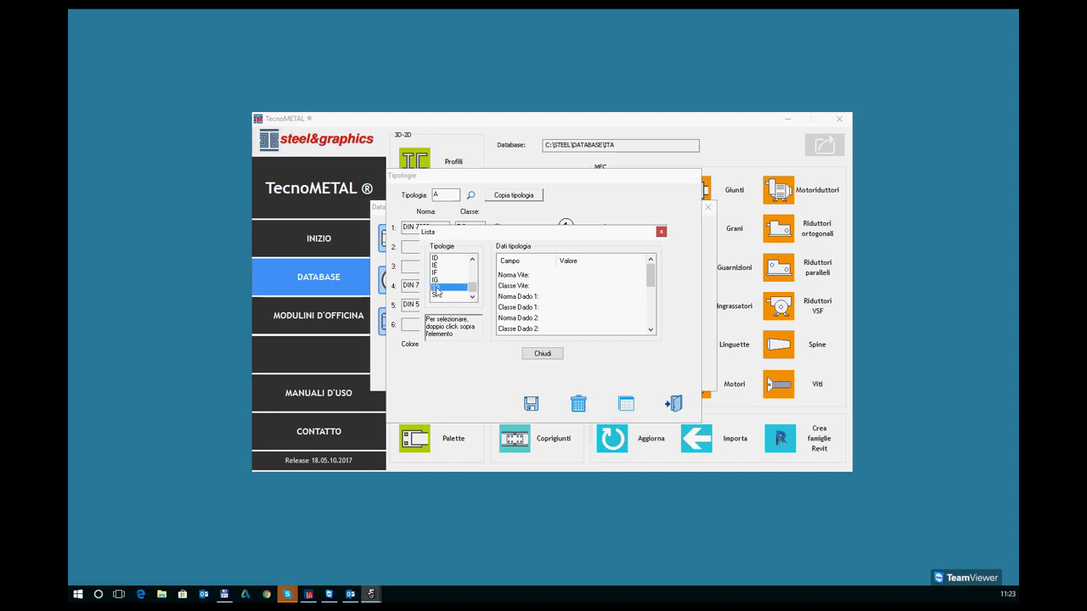
pyautogui.doubleClick(437, 292)
pyautogui.click(431, 229)
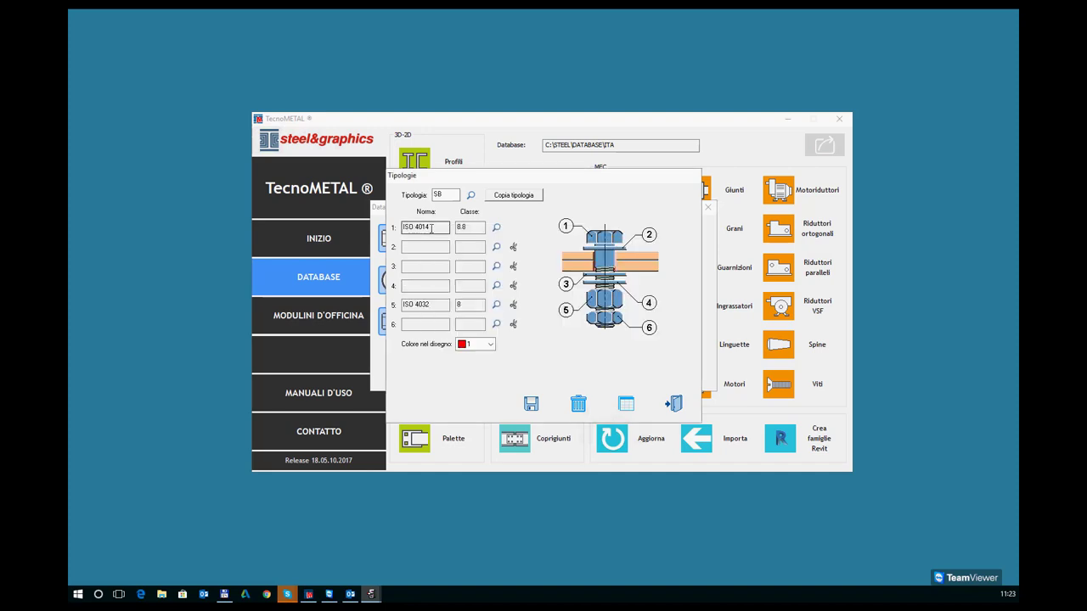
pyautogui.moveTo(432, 228); pyautogui.dragTo(397, 226)
pyautogui.click(470, 228)
pyautogui.click(433, 306)
pyautogui.moveTo(434, 306); pyautogui.dragTo(396, 304)
# Step: Browse the UNI 5714 class 10 washers for row 3 without choosing one
pyautogui.click(428, 266)
pyautogui.click(496, 266)
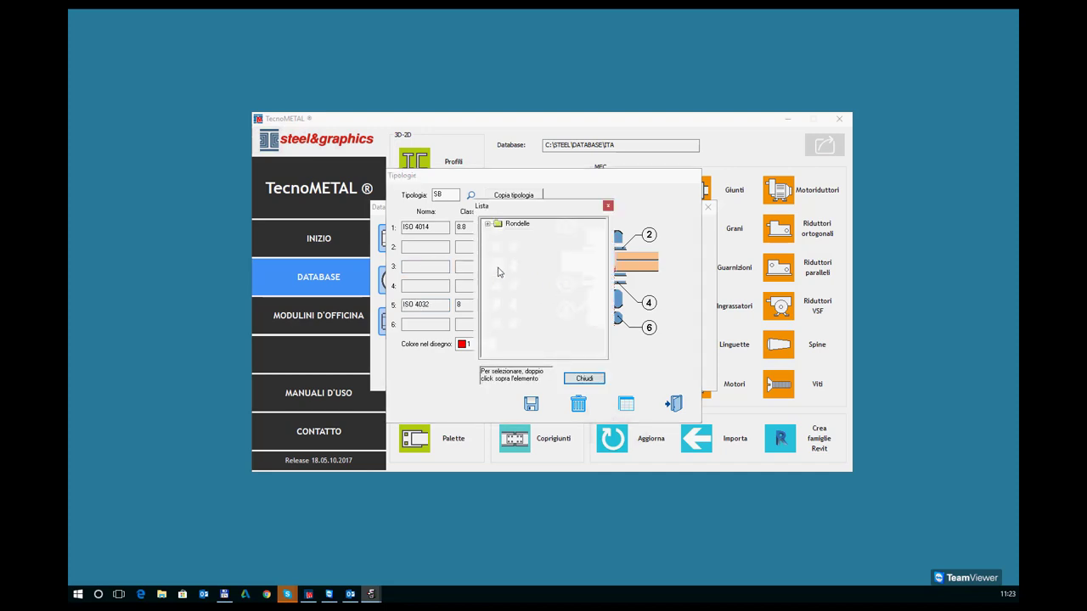
pyautogui.click(488, 225)
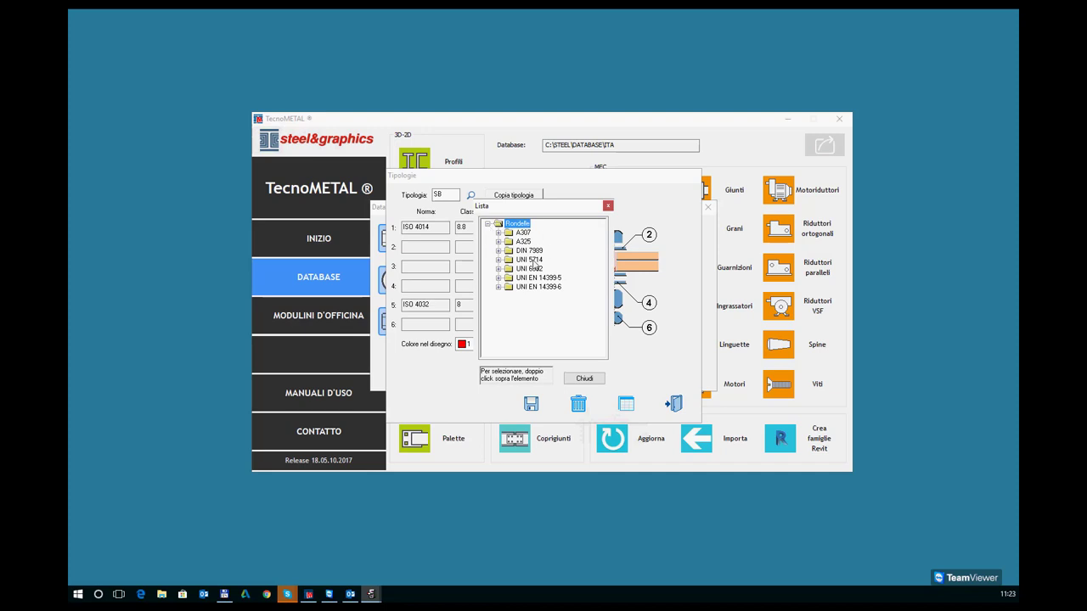
pyautogui.click(498, 260)
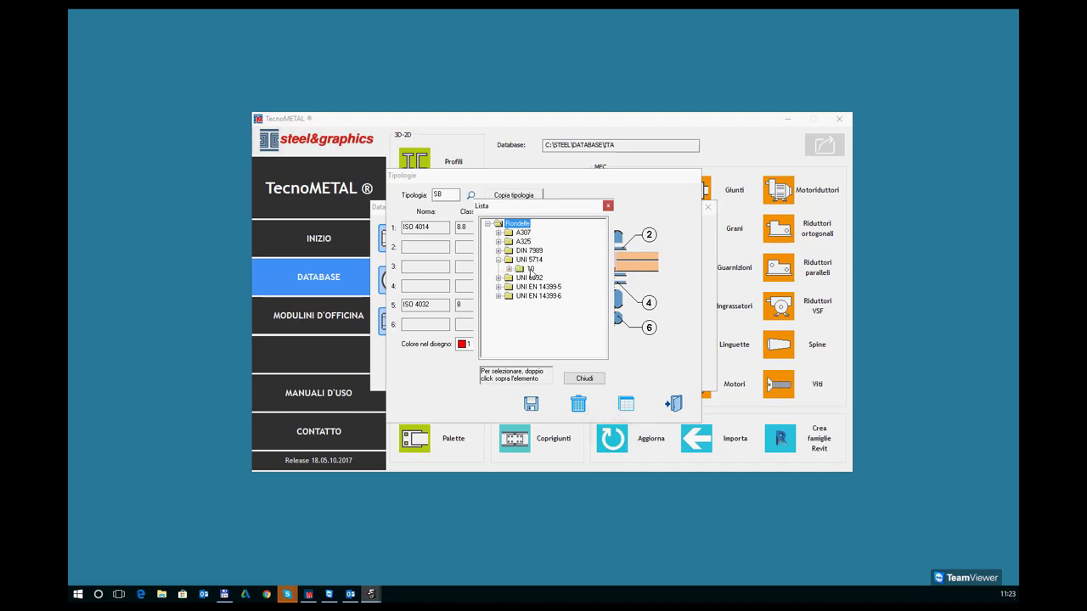
pyautogui.click(510, 270)
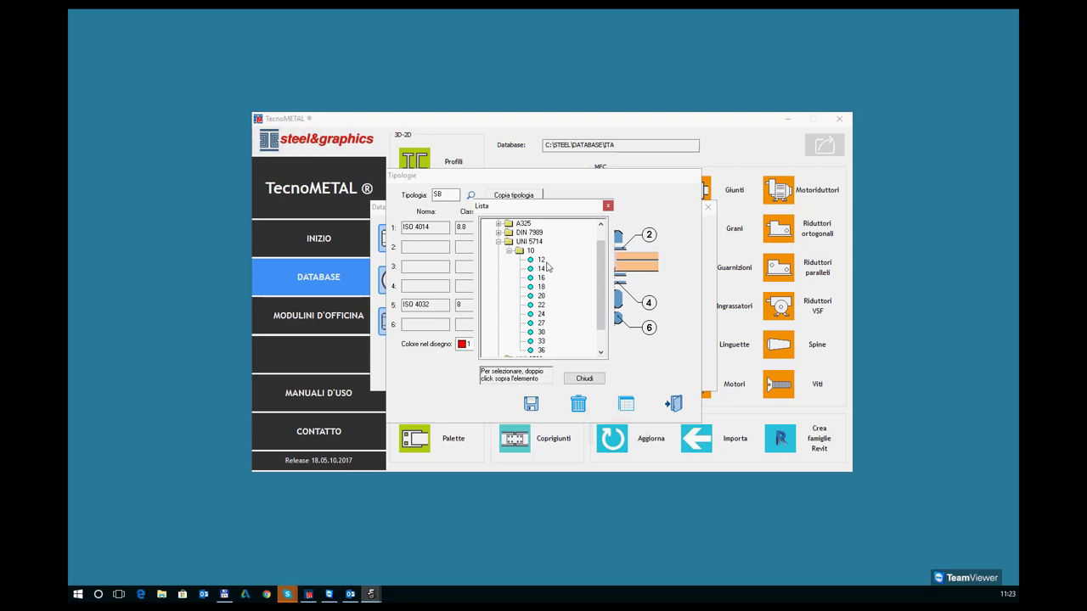
pyautogui.click(608, 205)
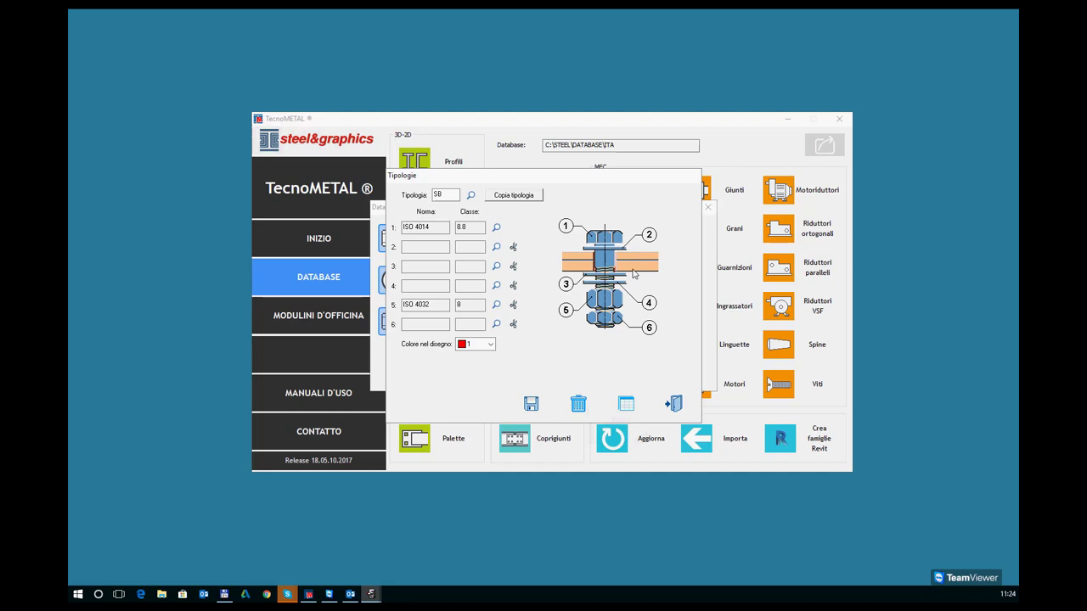
# Step: Close Tipologie and show the Serraggi table for bolt type SB with diameter 16
pyautogui.click(675, 404)
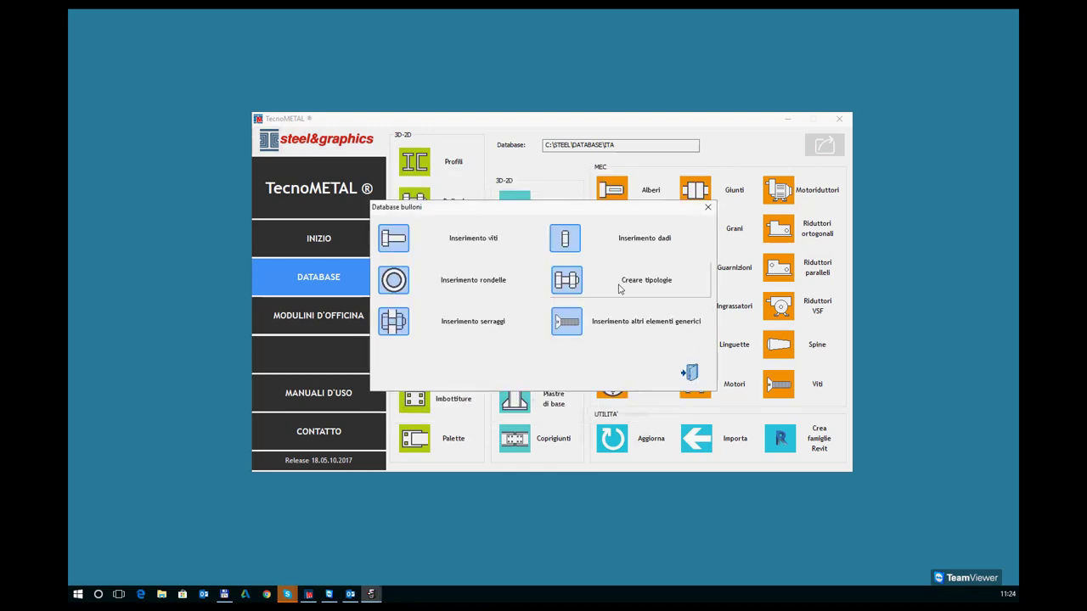
pyautogui.click(575, 286)
pyautogui.click(676, 405)
pyautogui.click(460, 329)
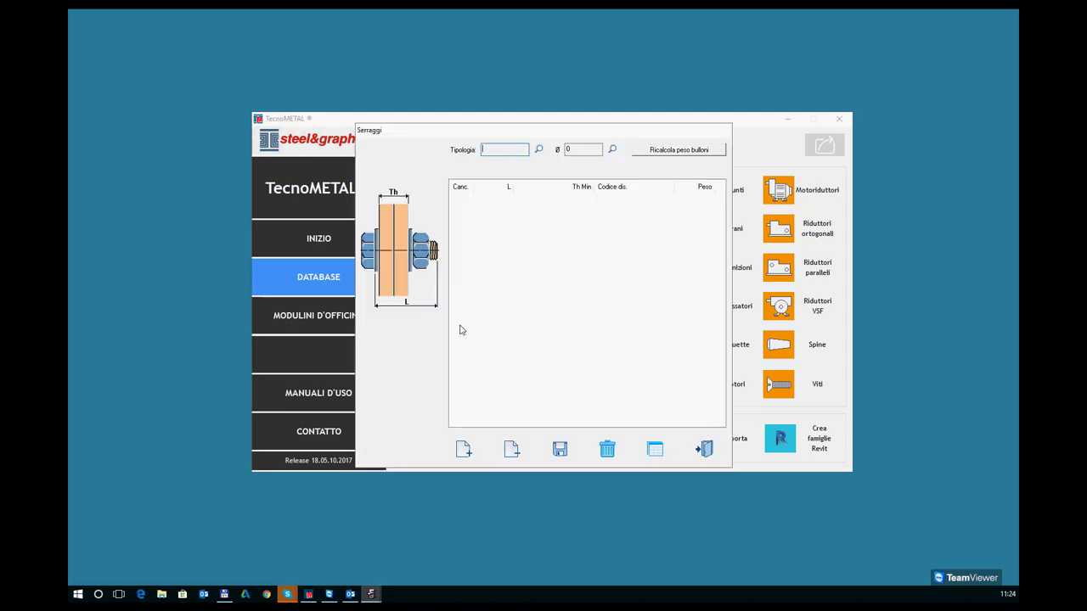
pyautogui.click(538, 151)
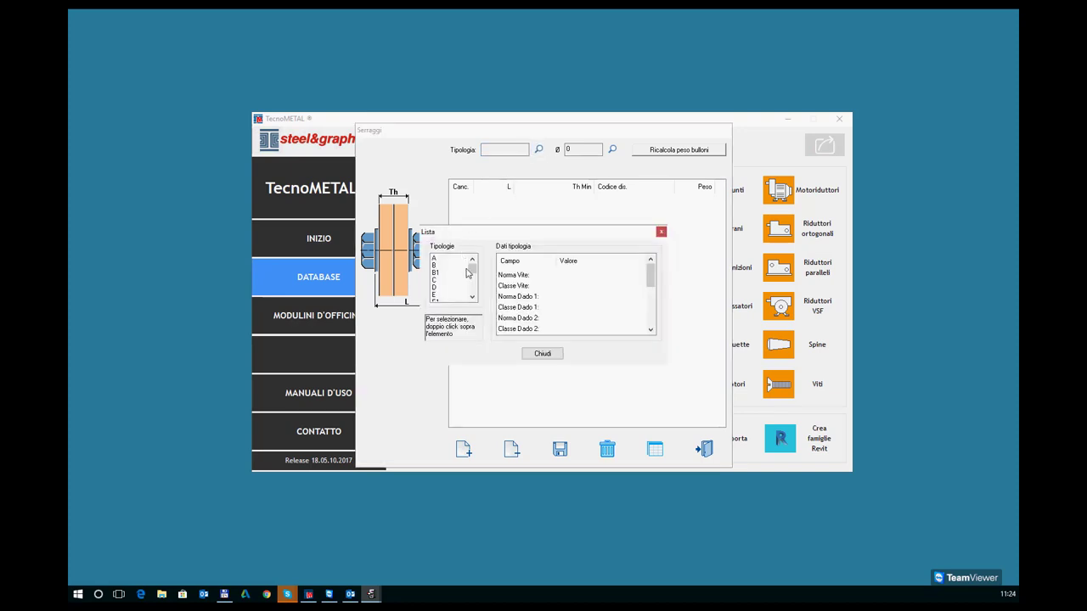
pyautogui.moveTo(471, 271); pyautogui.dragTo(472, 290)
pyautogui.doubleClick(436, 293)
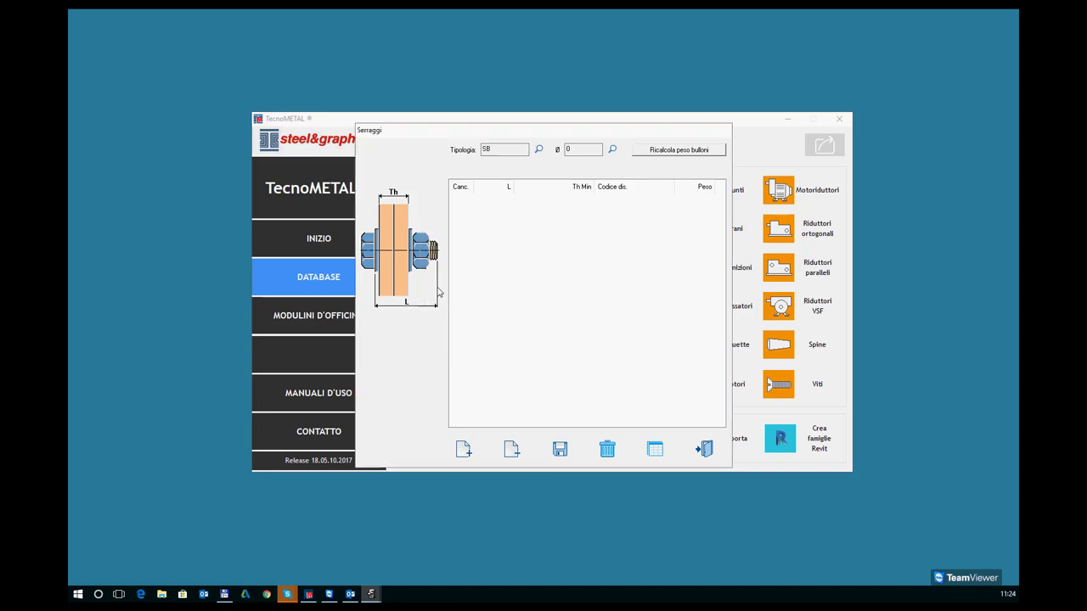
pyautogui.click(611, 149)
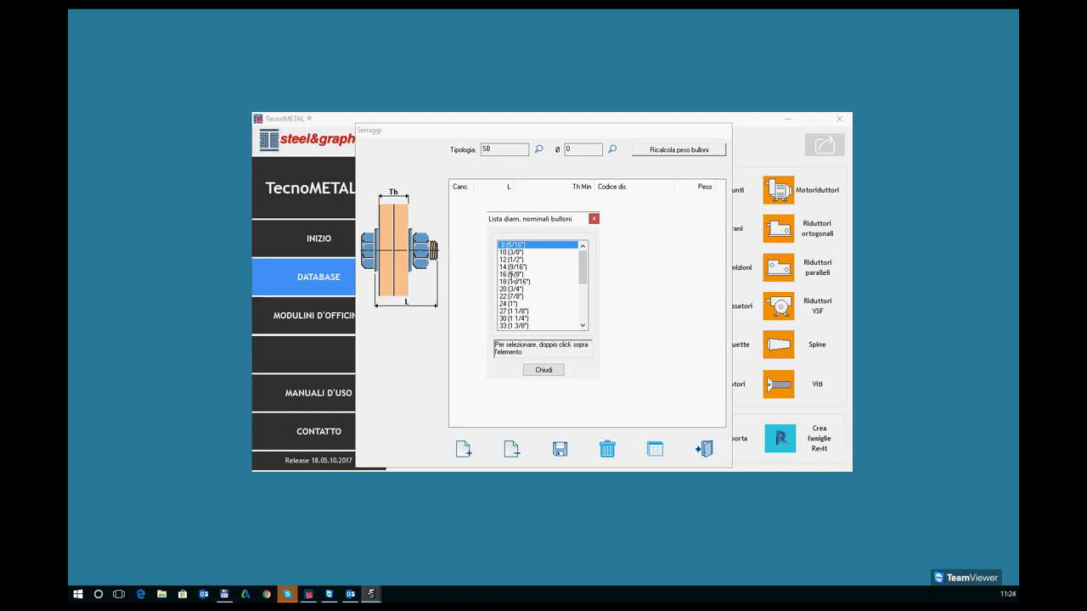
pyautogui.doubleClick(513, 275)
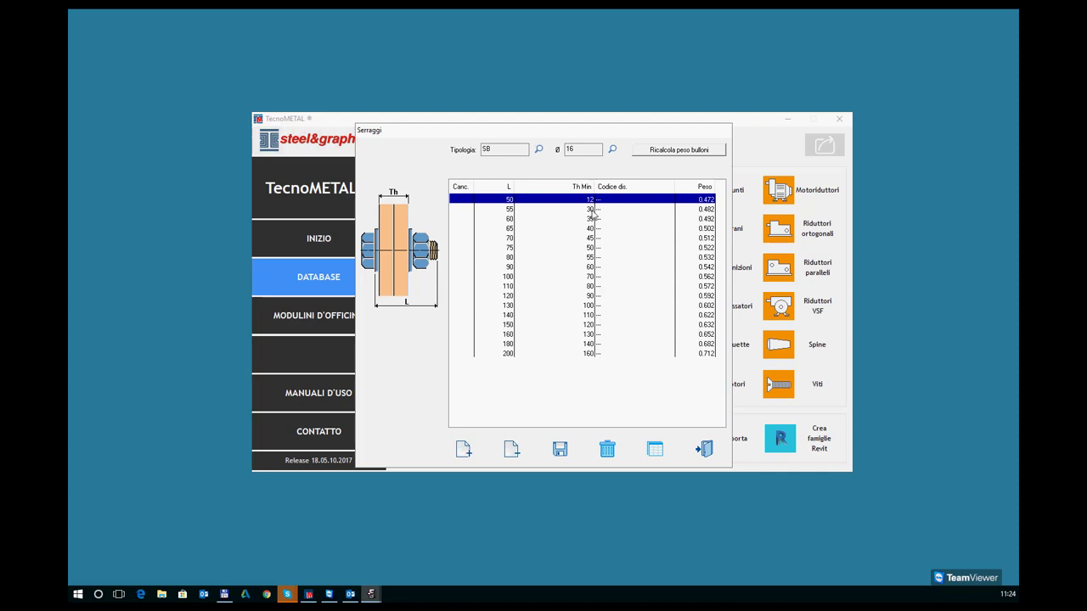
pyautogui.click(513, 211)
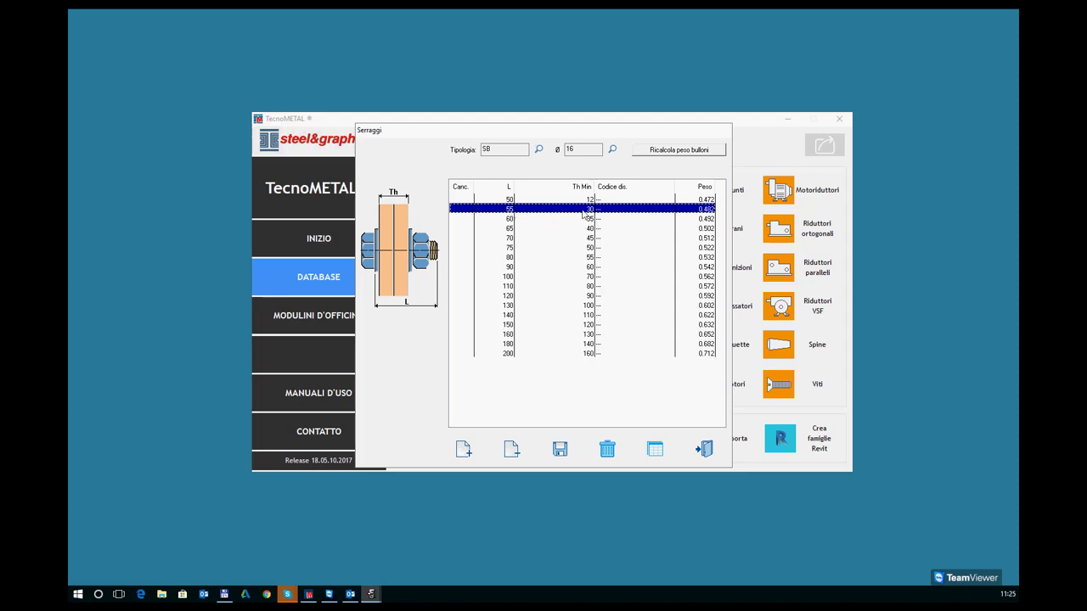
pyautogui.doubleClick(590, 210)
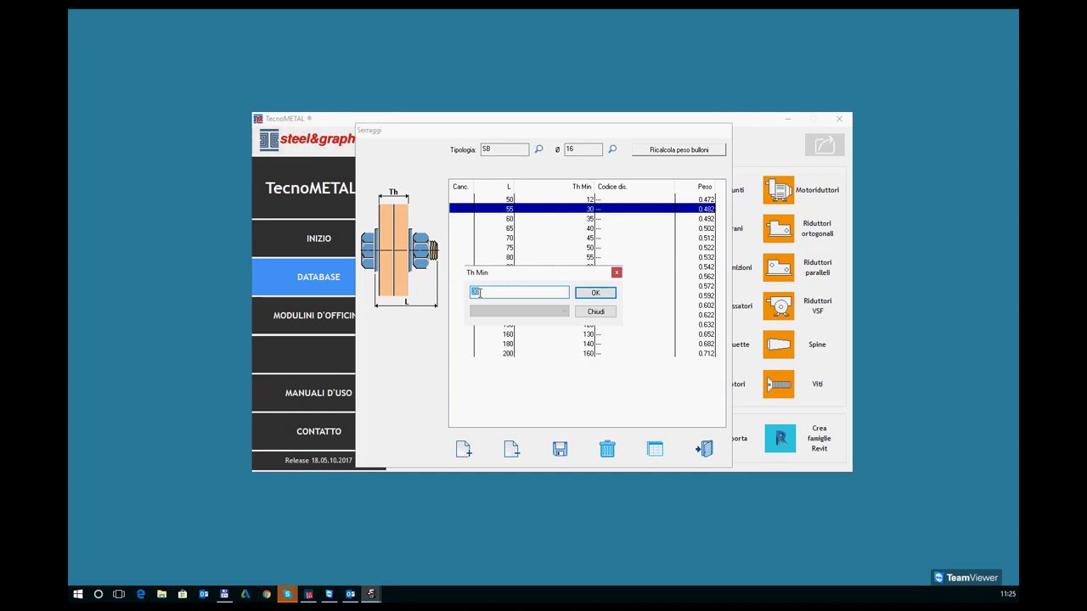
pyautogui.click(602, 312)
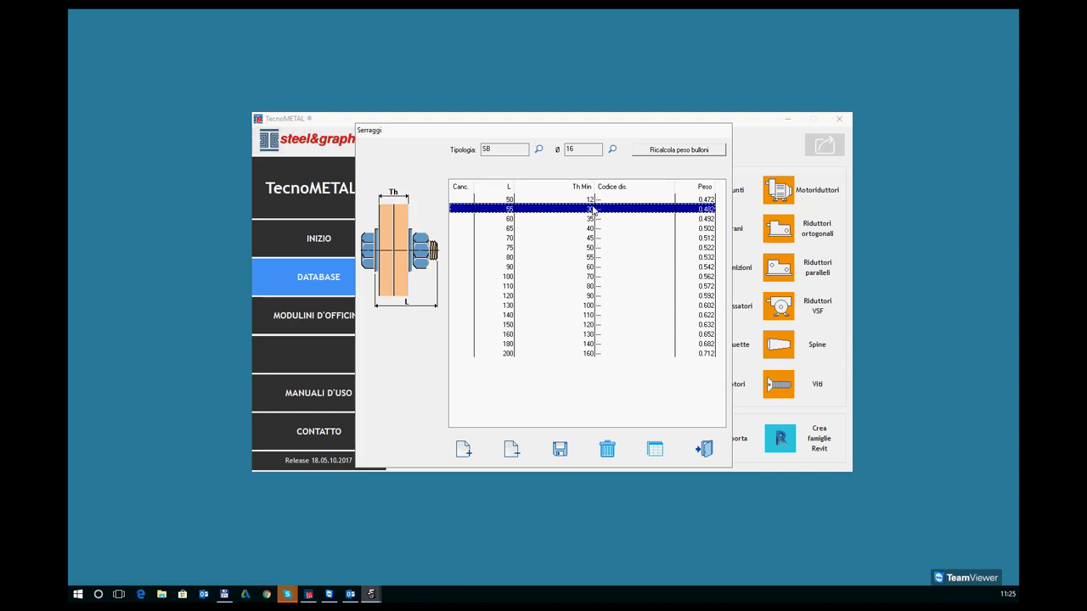
pyautogui.click(512, 199)
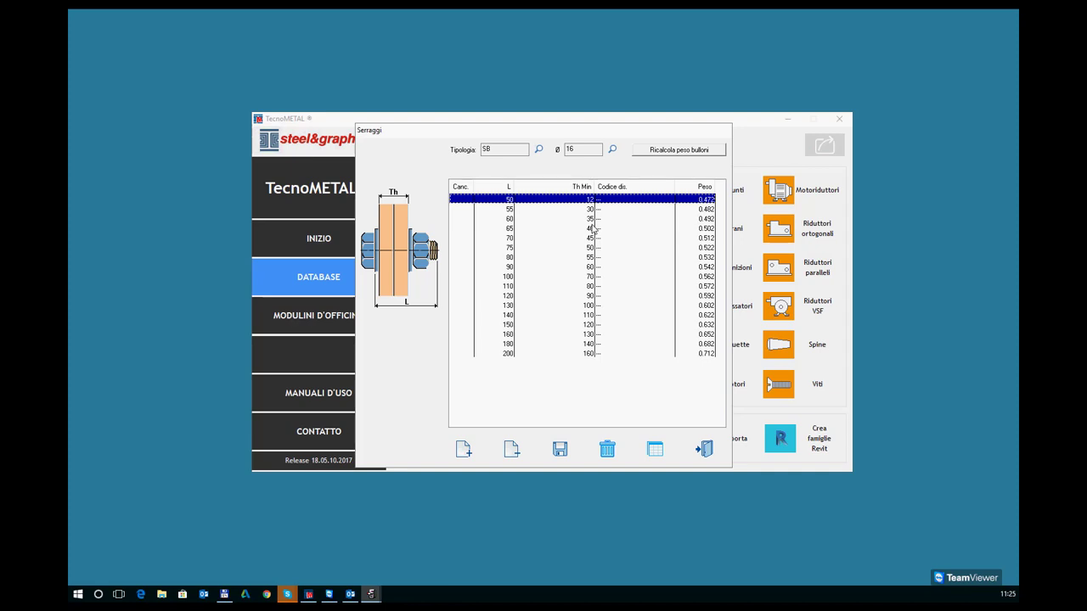
pyautogui.click(512, 219)
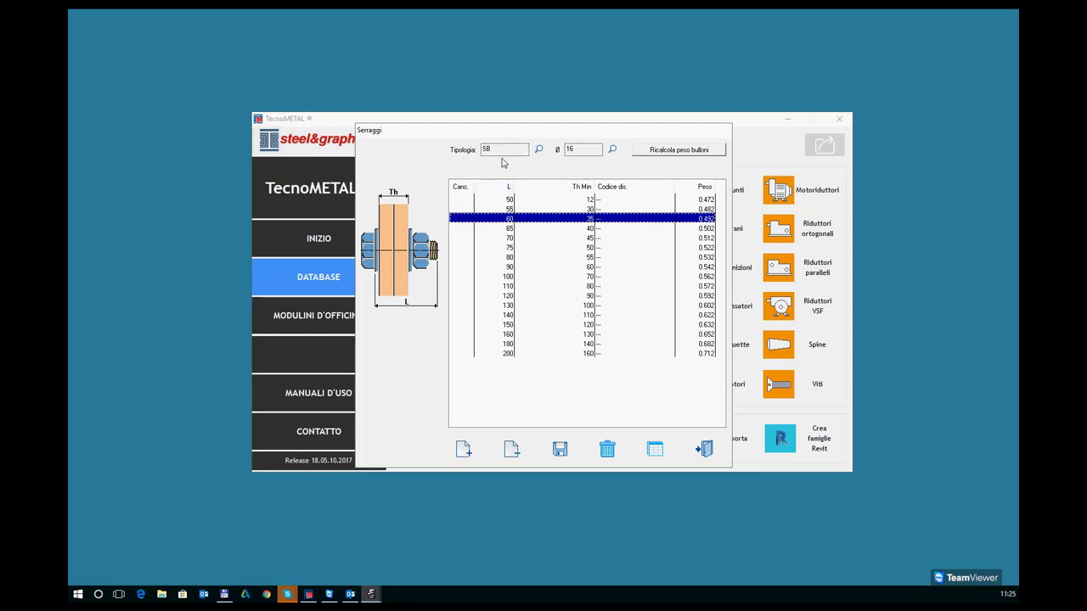
pyautogui.click(495, 149)
pyautogui.click(495, 149)
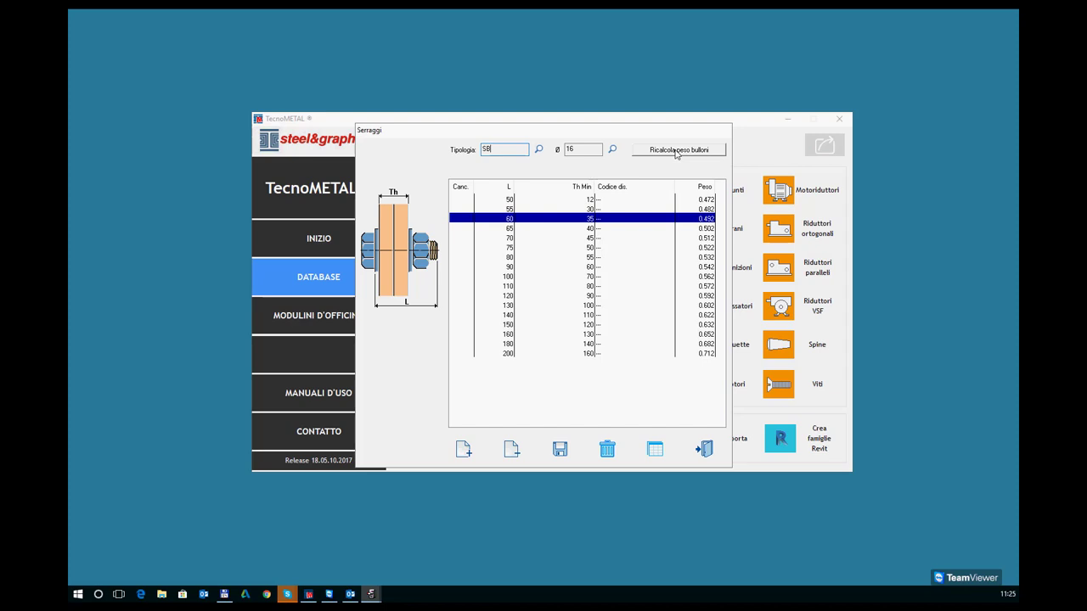
# Step: Look up the A325 ½-inch screws (lengths 31.7–101.6) in the Viti database, then close it
pyautogui.click(702, 448)
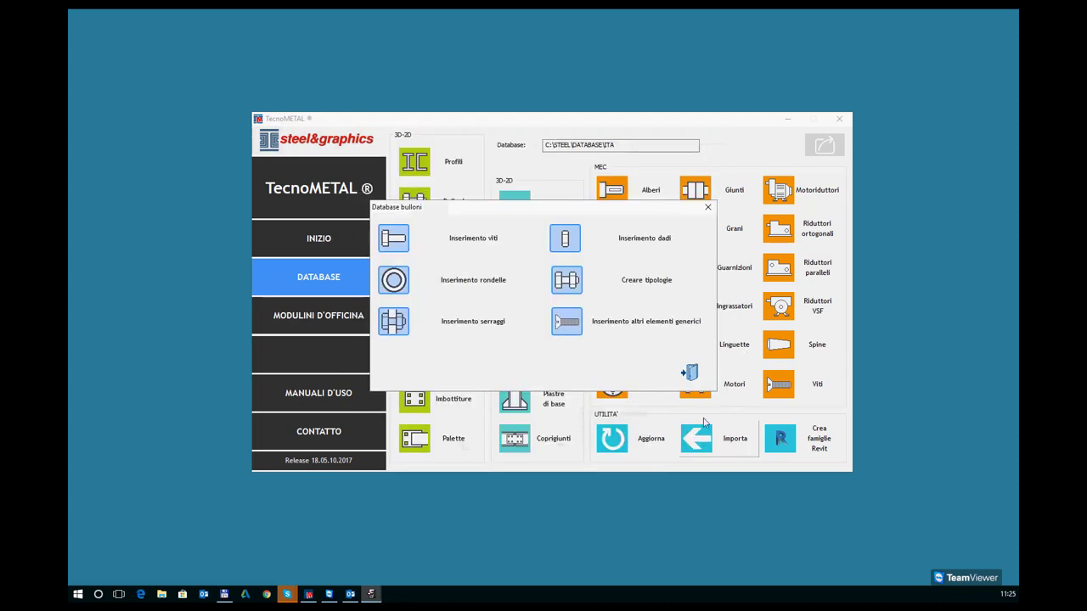
pyautogui.click(489, 246)
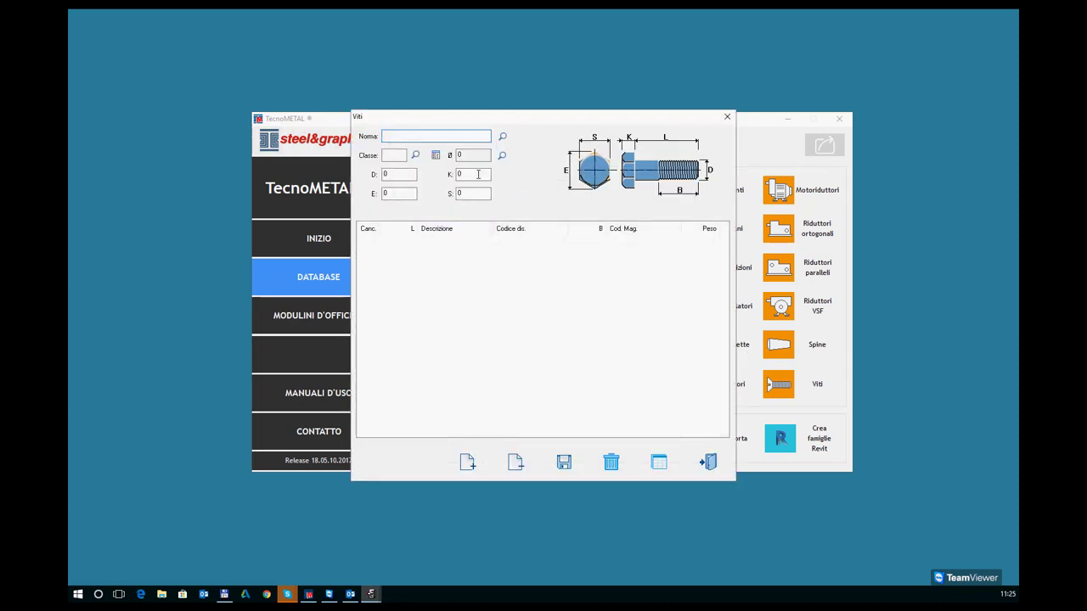
pyautogui.click(500, 139)
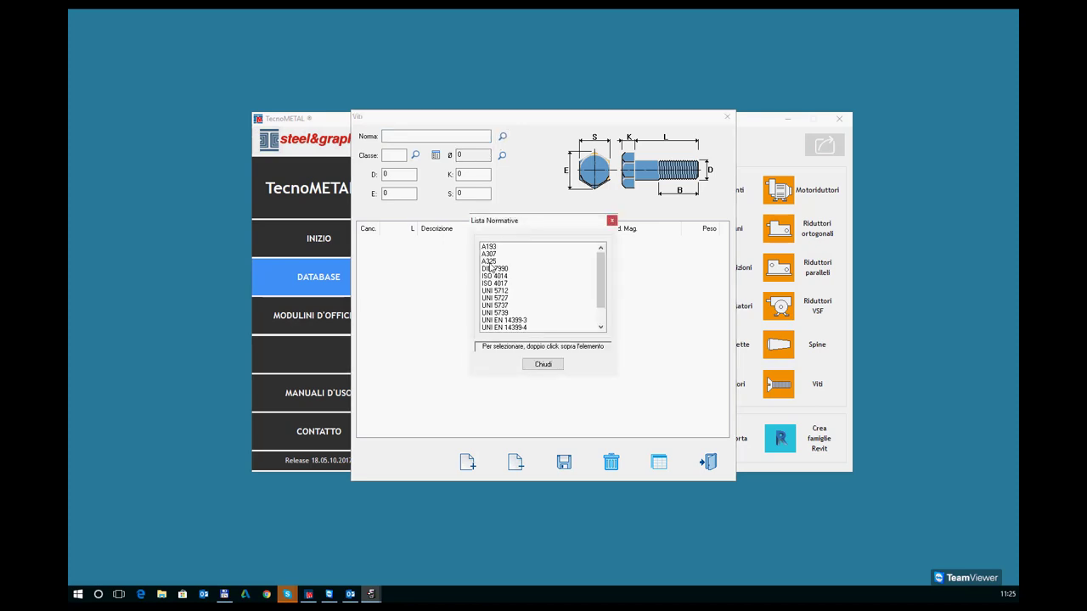
pyautogui.click(491, 262)
pyautogui.doubleClick(491, 261)
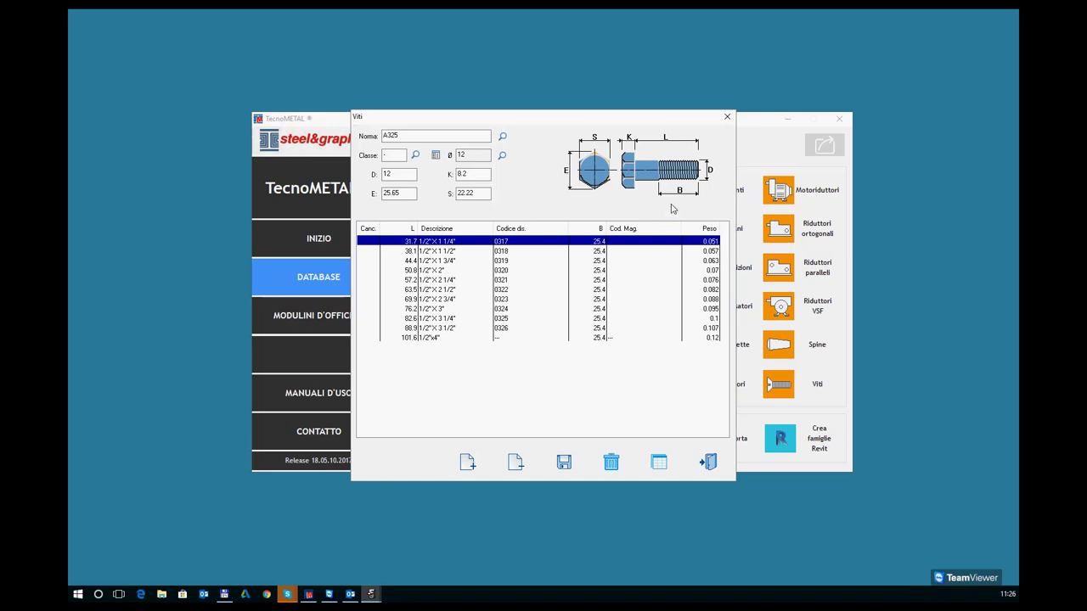
pyautogui.click(728, 119)
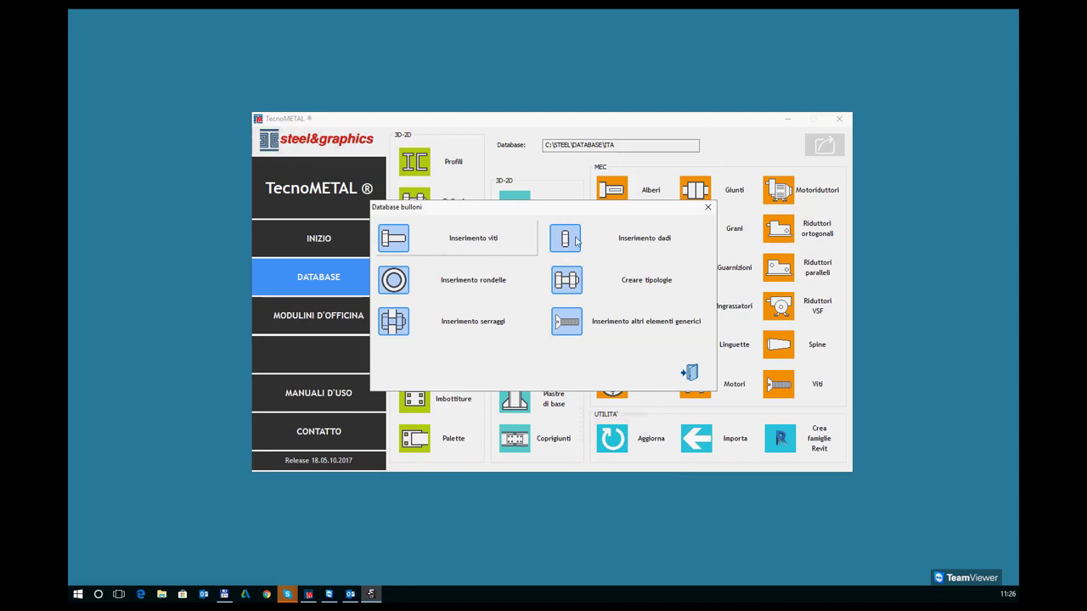
# Step: Load the S235JR record from the materials database's stored records list
pyautogui.click(702, 211)
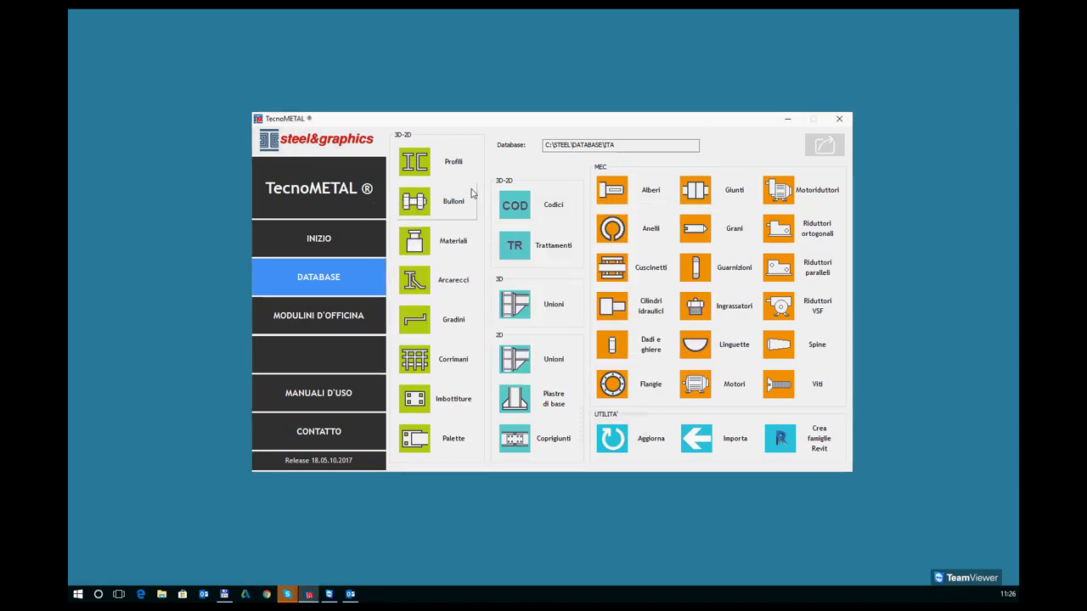
pyautogui.click(448, 243)
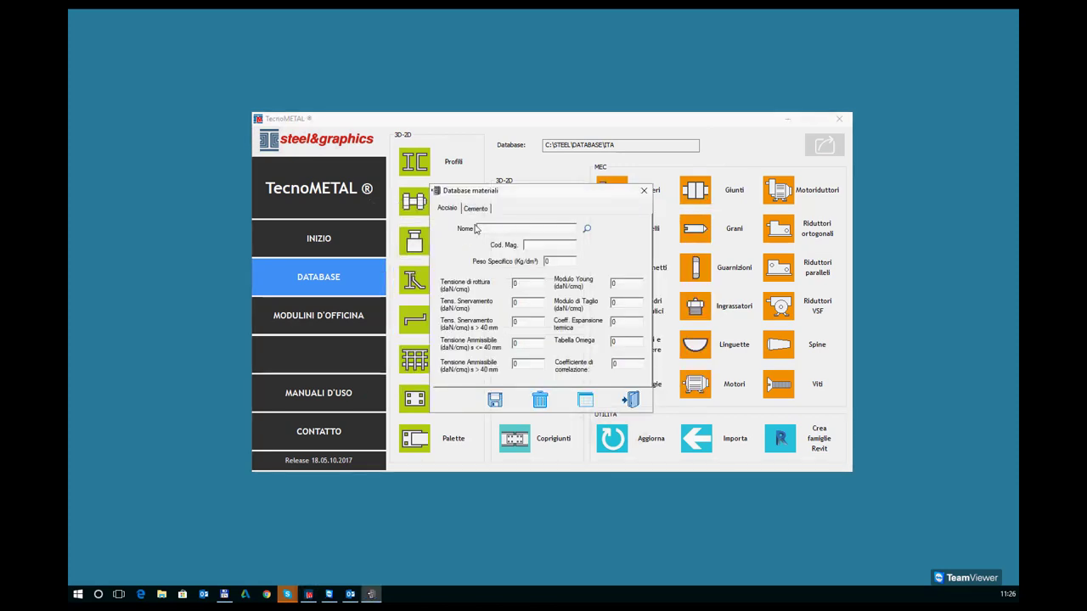
pyautogui.click(586, 228)
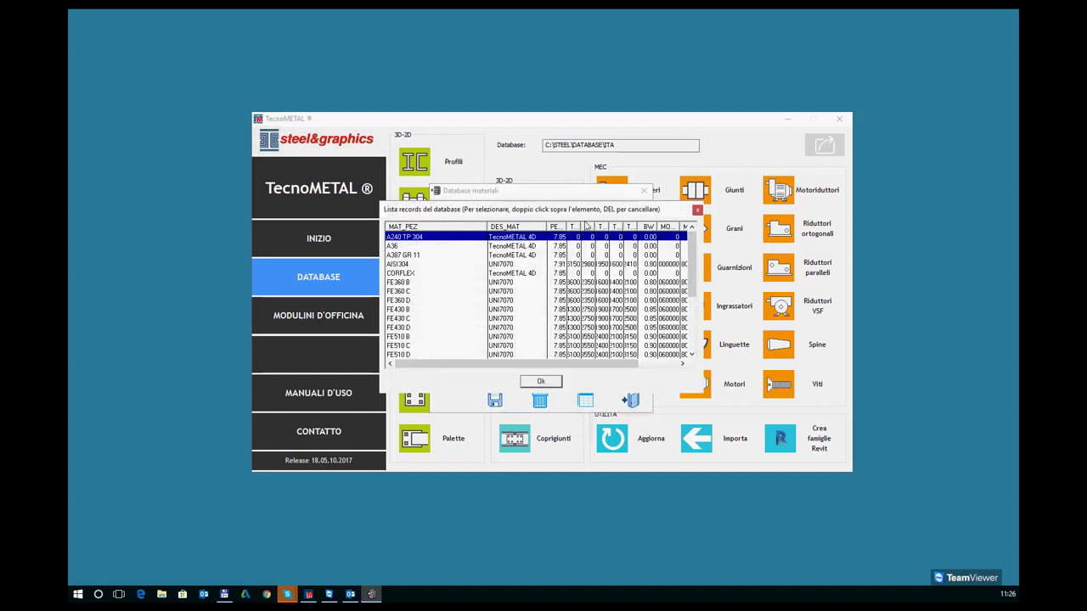
pyautogui.scroll(-4, 469, 332)
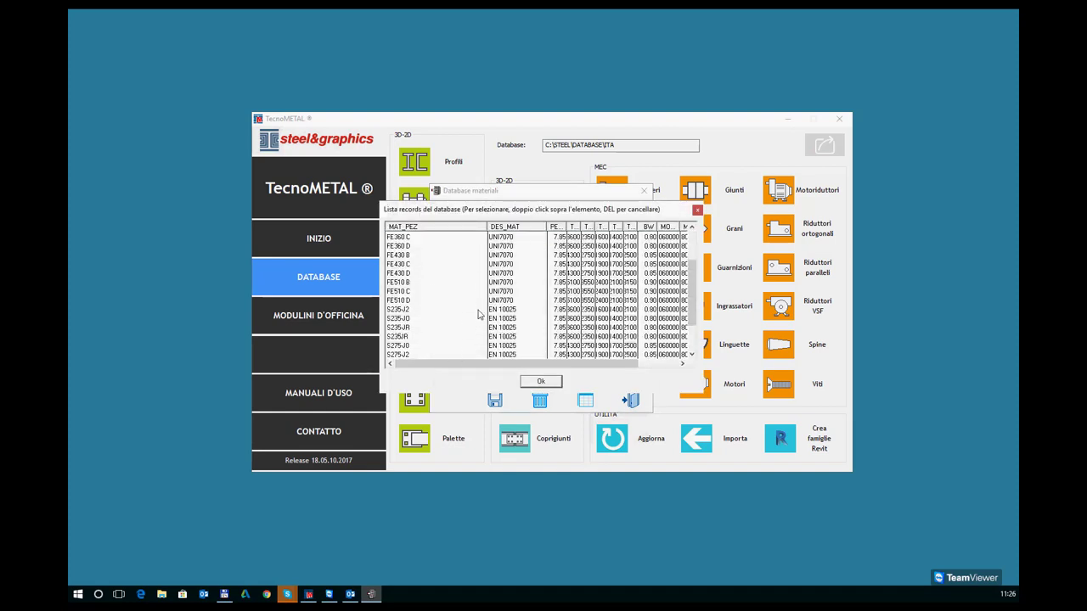
pyautogui.scroll(-1, 471, 318)
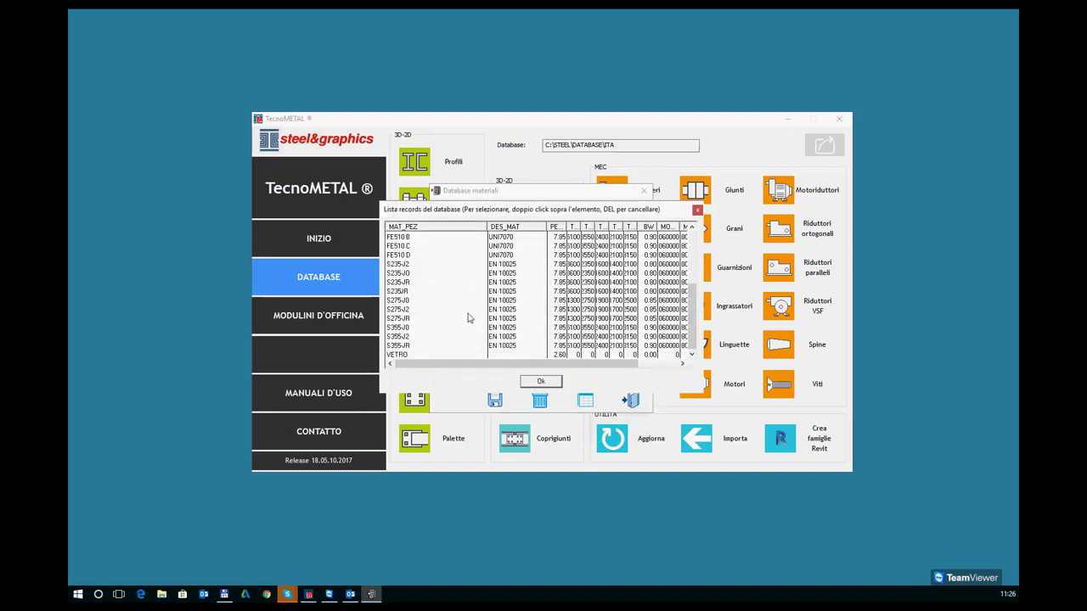
pyautogui.doubleClick(408, 282)
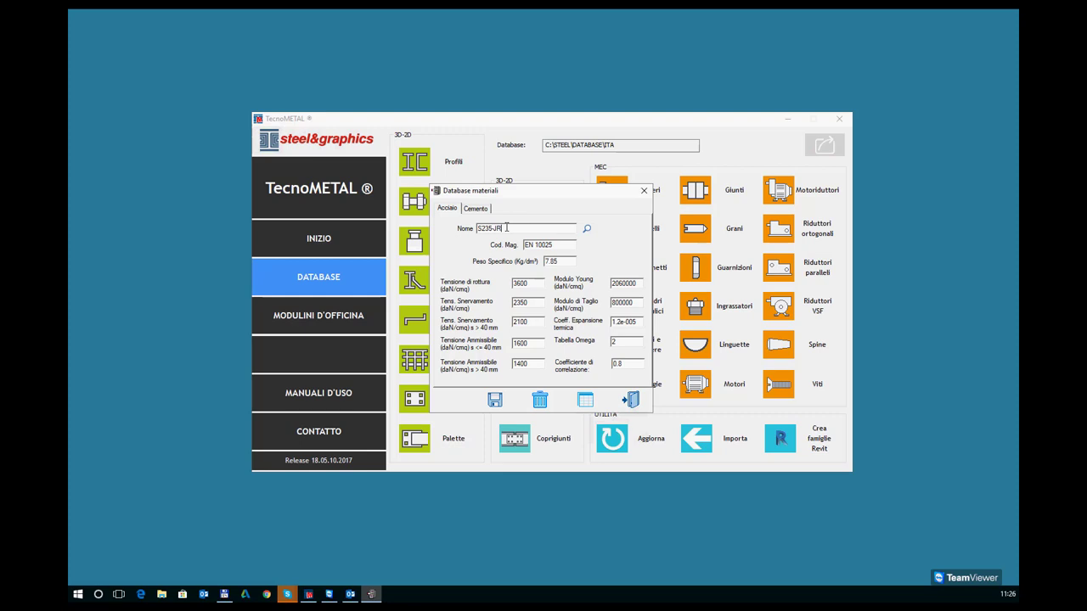
# Step: Inspect S235-JR's name, 3600 tensile strength and 800000 shear modulus, then close the materials database
pyautogui.moveTo(511, 226); pyautogui.dragTo(459, 229)
pyautogui.moveTo(531, 283); pyautogui.dragTo(508, 284)
pyautogui.click(633, 303)
pyautogui.click(633, 401)
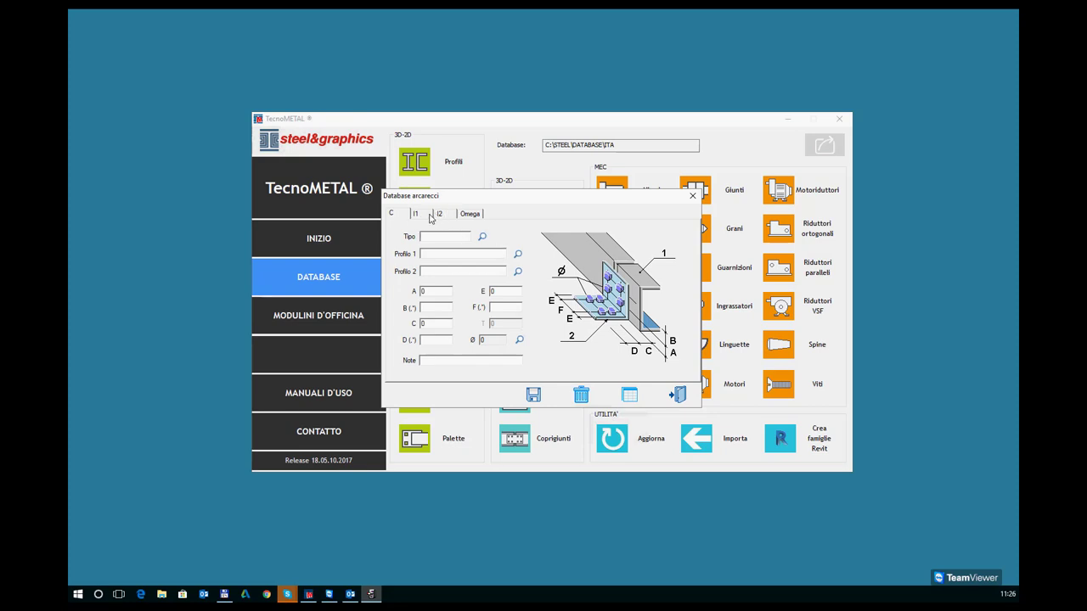
# Step: Review I2 purlin connection PSW3B_2 (IPE100 with L100*50*8) from the H2 group, then close Database arcarecci
pyautogui.click(429, 216)
pyautogui.click(445, 216)
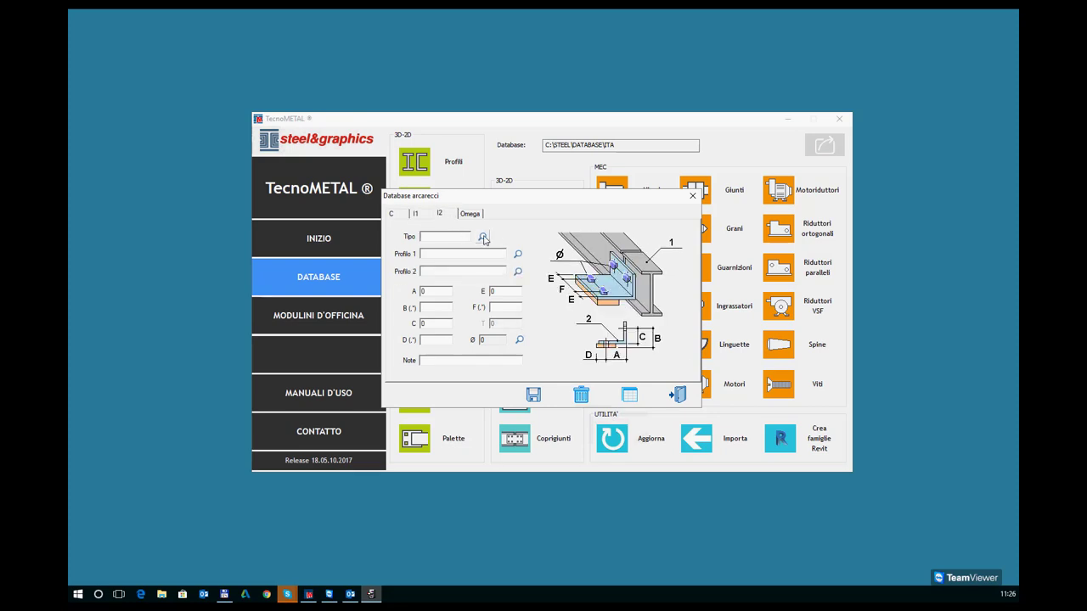
pyautogui.click(483, 239)
pyautogui.click(404, 227)
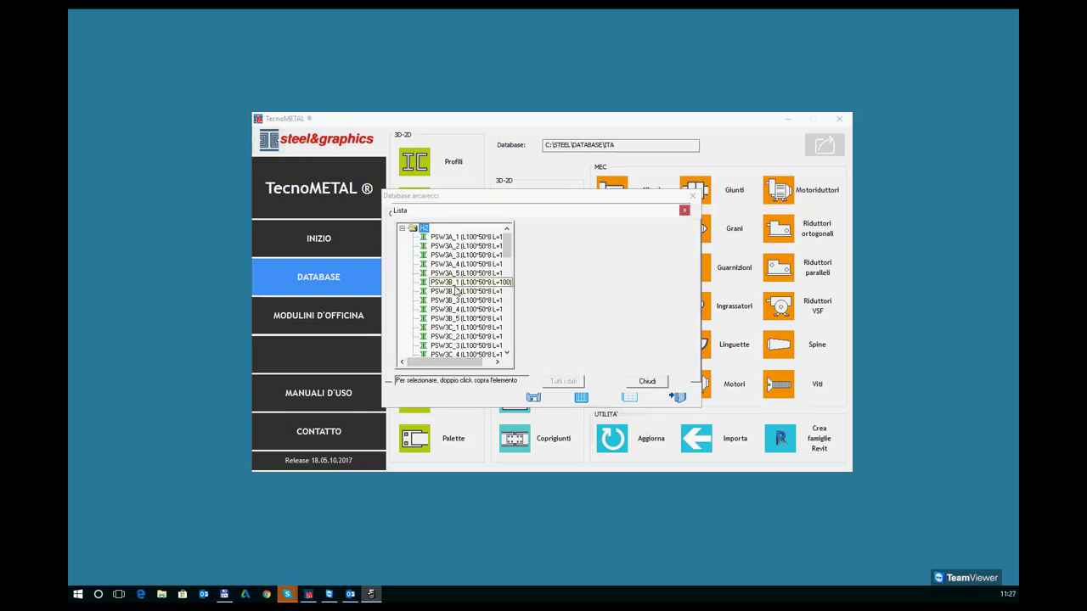
pyautogui.doubleClick(456, 291)
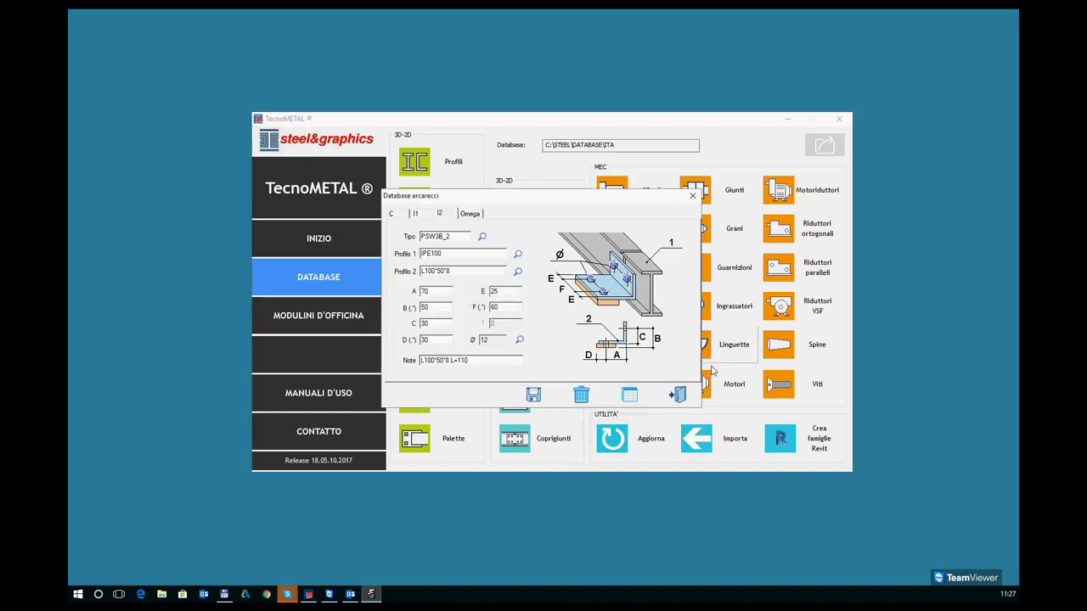
pyautogui.click(692, 196)
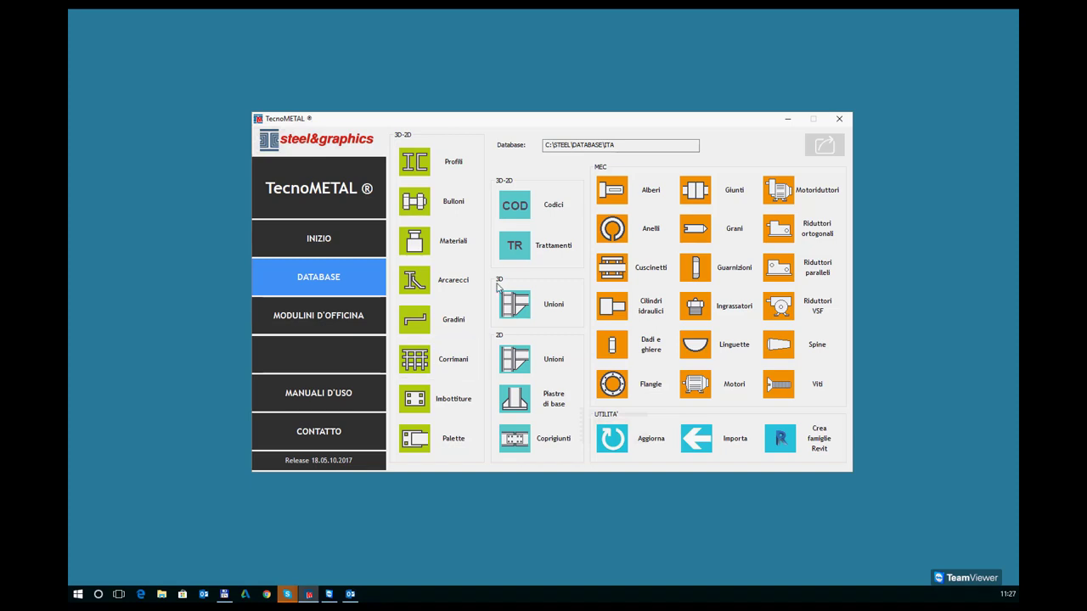
# Step: Load treatment code ZINCATO in the Trattamenti database, leaving description and notes blank
pyautogui.click(537, 251)
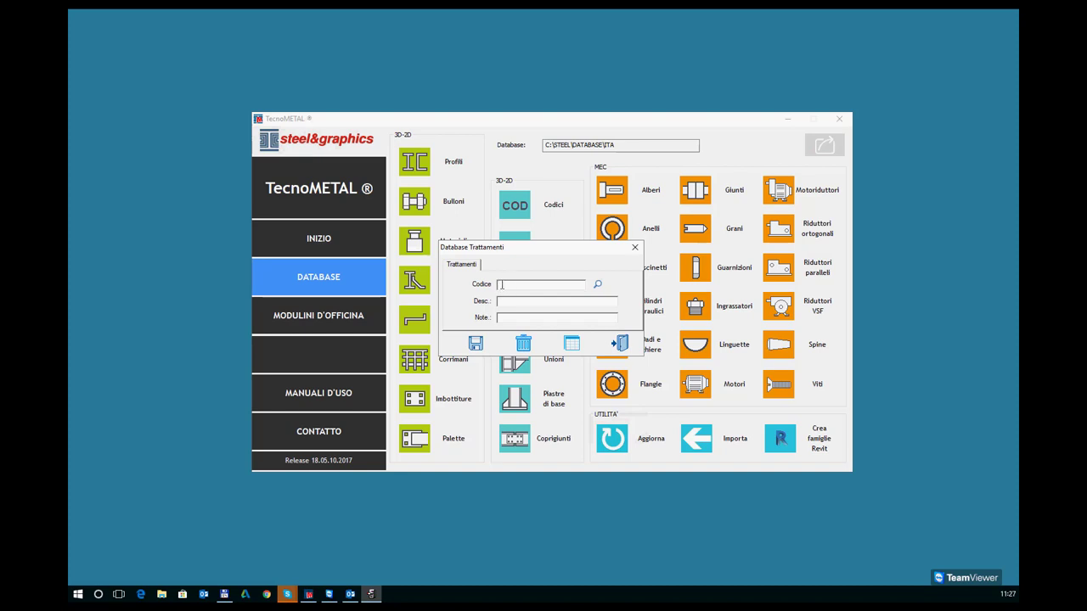
pyautogui.click(597, 285)
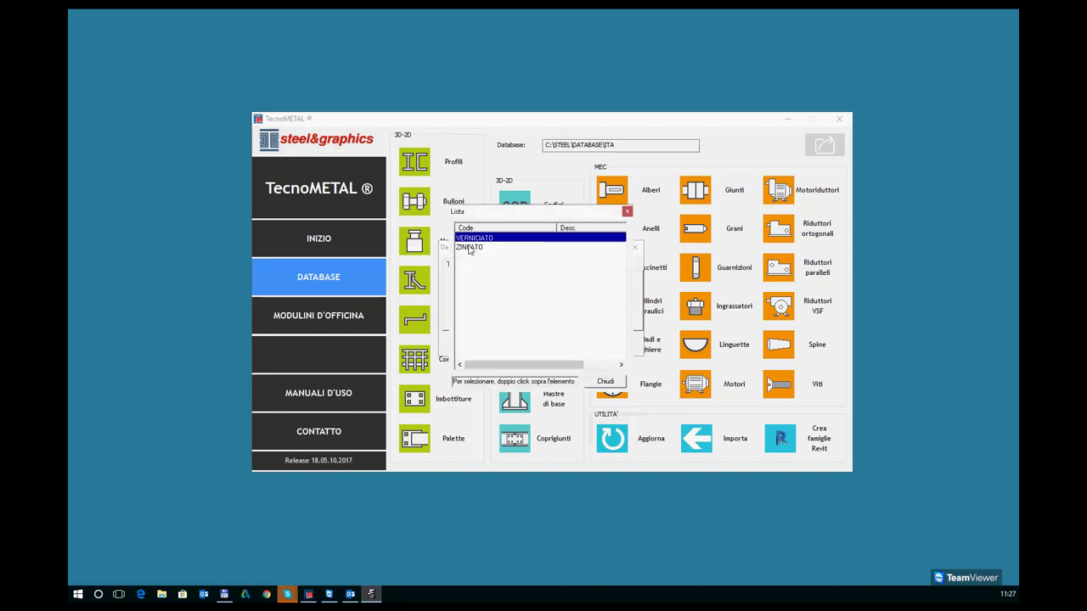
pyautogui.doubleClick(469, 247)
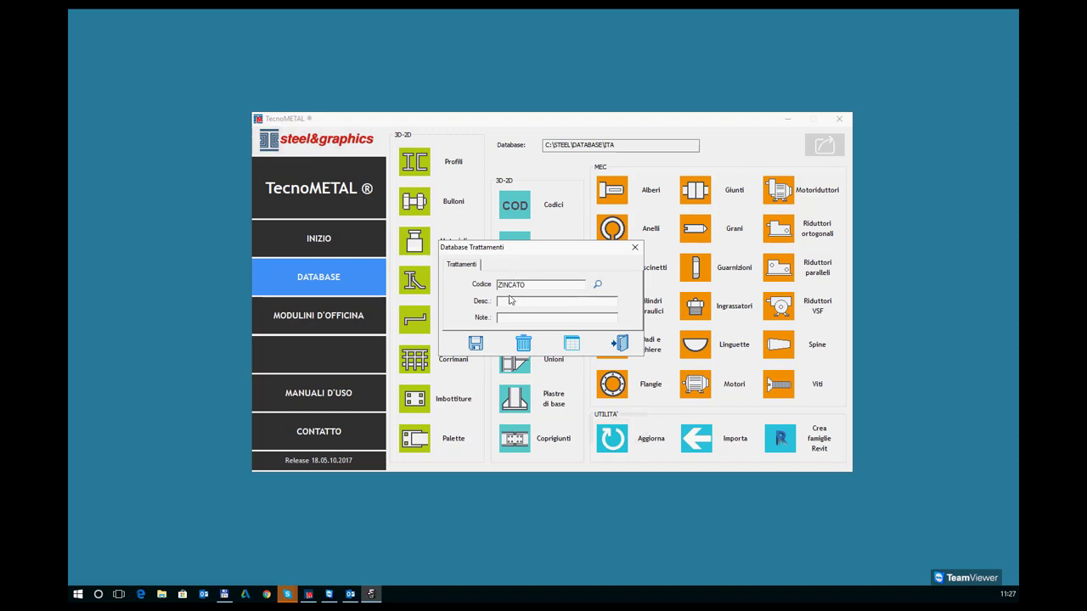
pyautogui.click(597, 284)
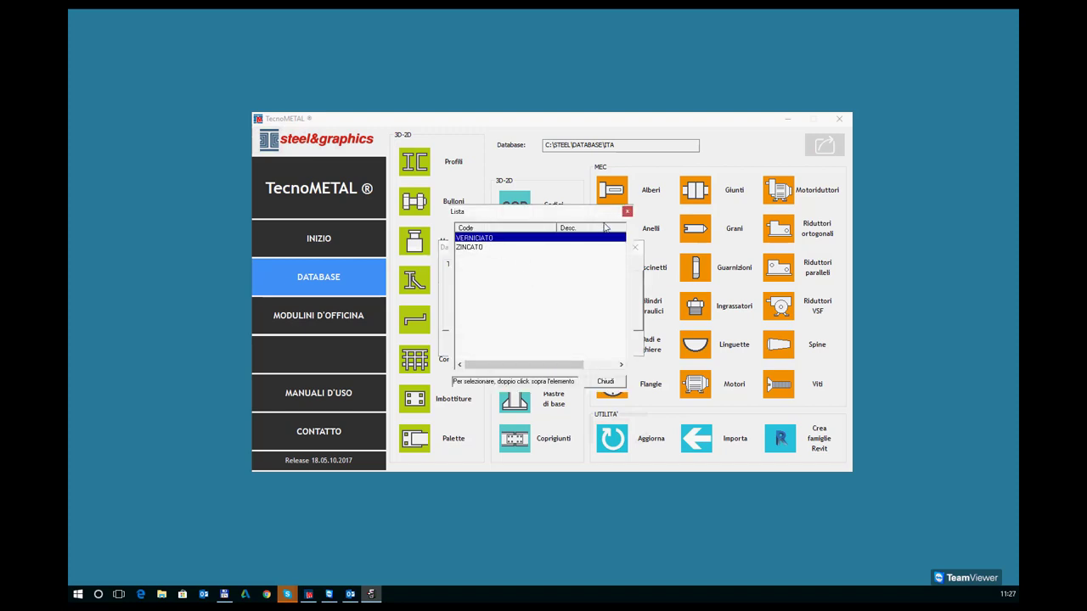
pyautogui.click(627, 212)
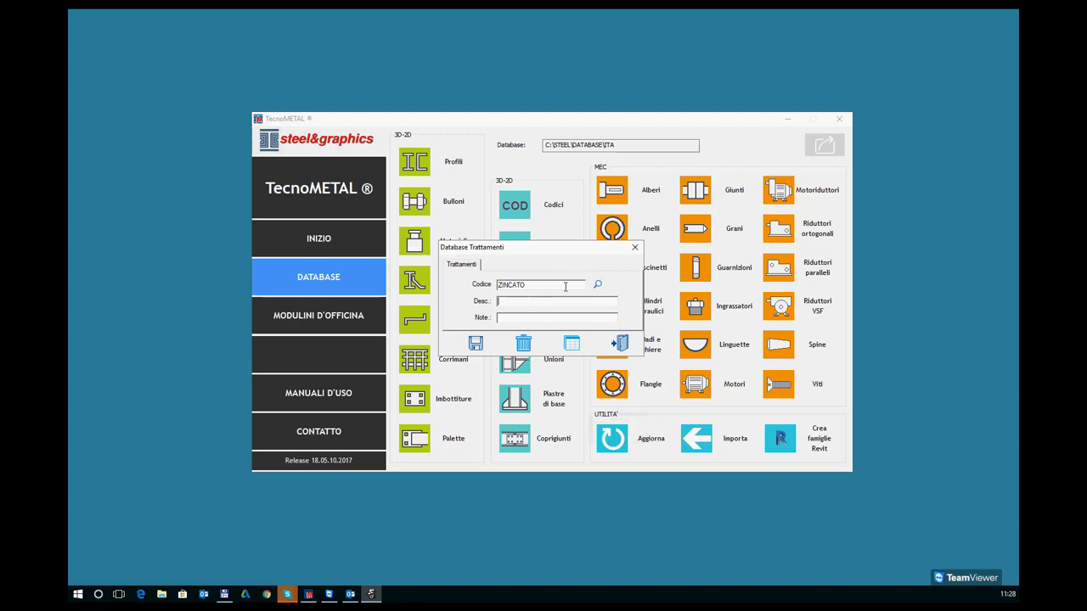
# Step: Close the treatments database, review the HEA220 profile in the profiles database, then close it
pyautogui.click(634, 247)
pyautogui.click(414, 166)
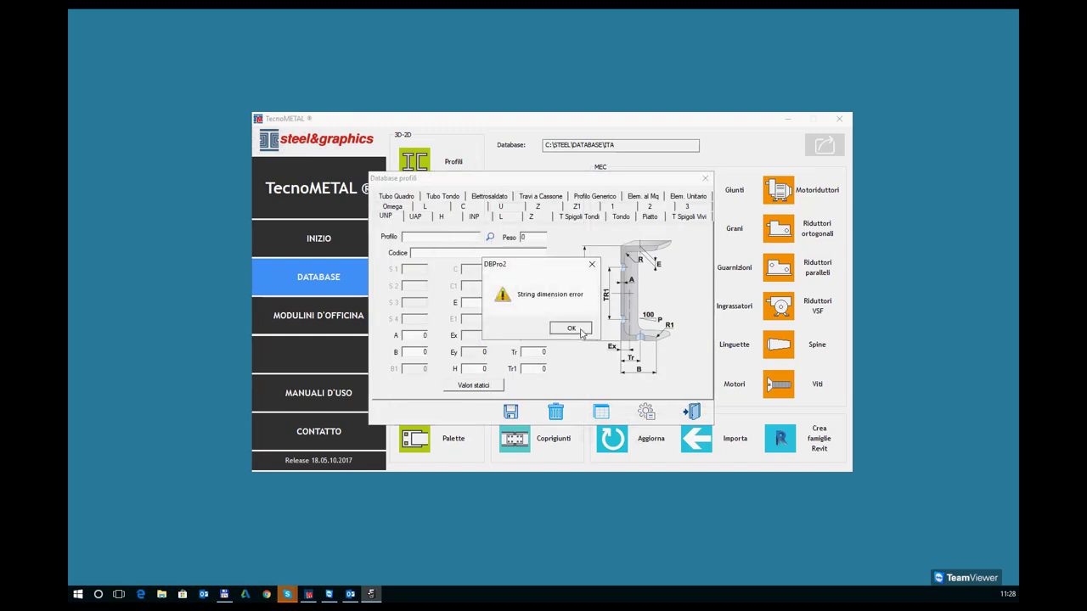
pyautogui.click(583, 329)
pyautogui.click(441, 217)
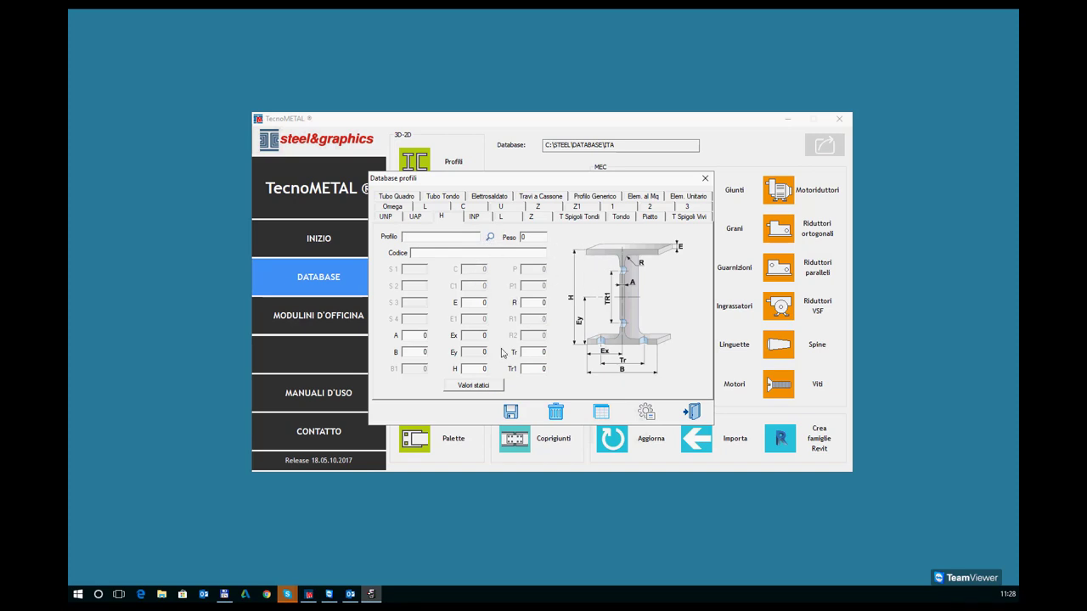
pyautogui.click(489, 237)
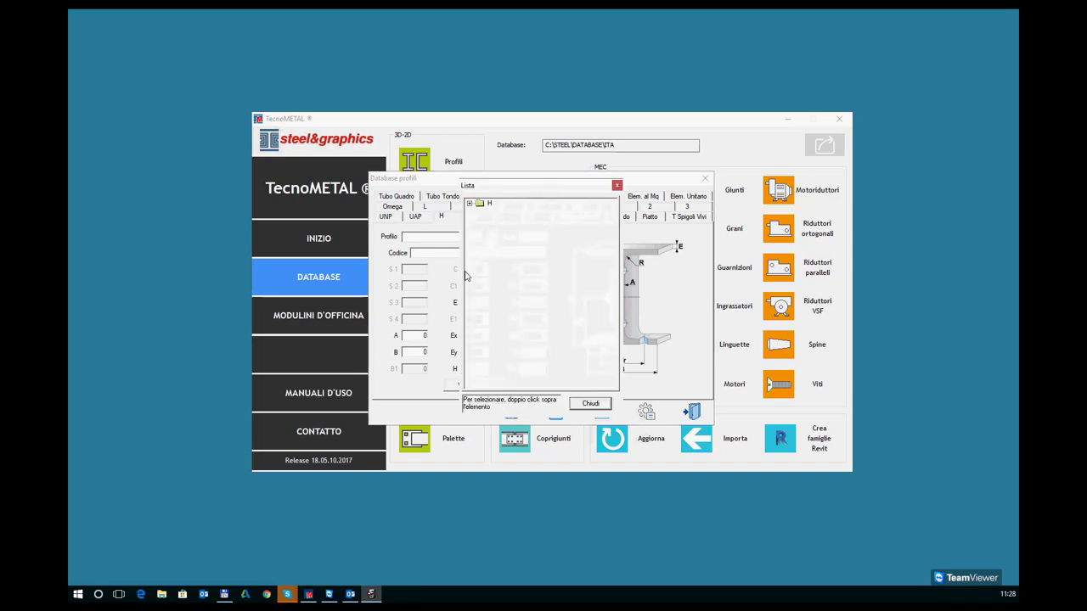
pyautogui.click(470, 204)
pyautogui.doubleClick(513, 269)
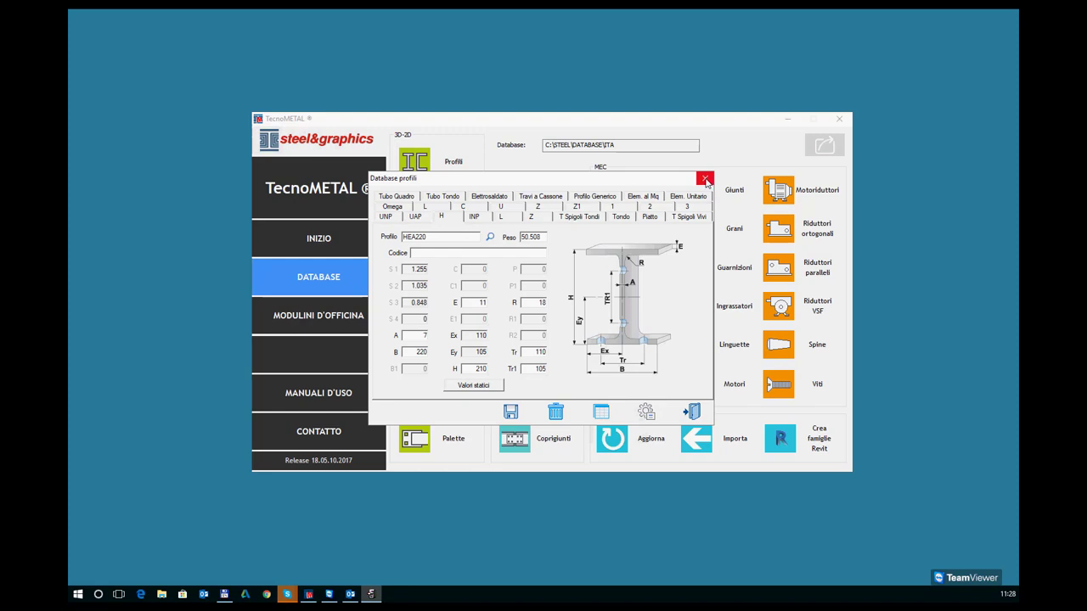
pyautogui.click(705, 181)
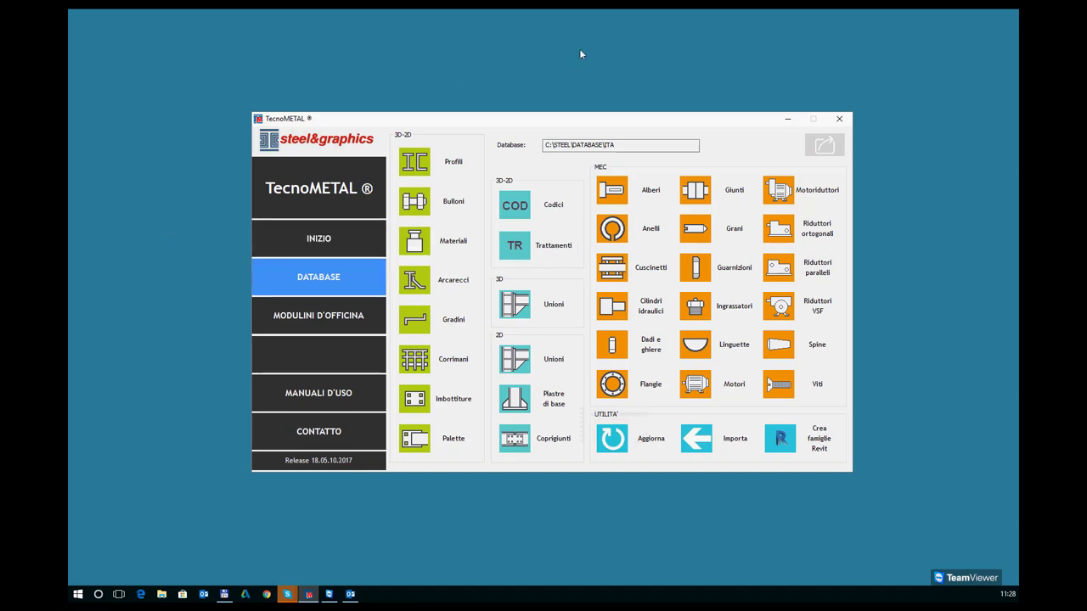
# Step: Open the bill-of-materials codes database and check the existing construction-type list
pyautogui.click(523, 211)
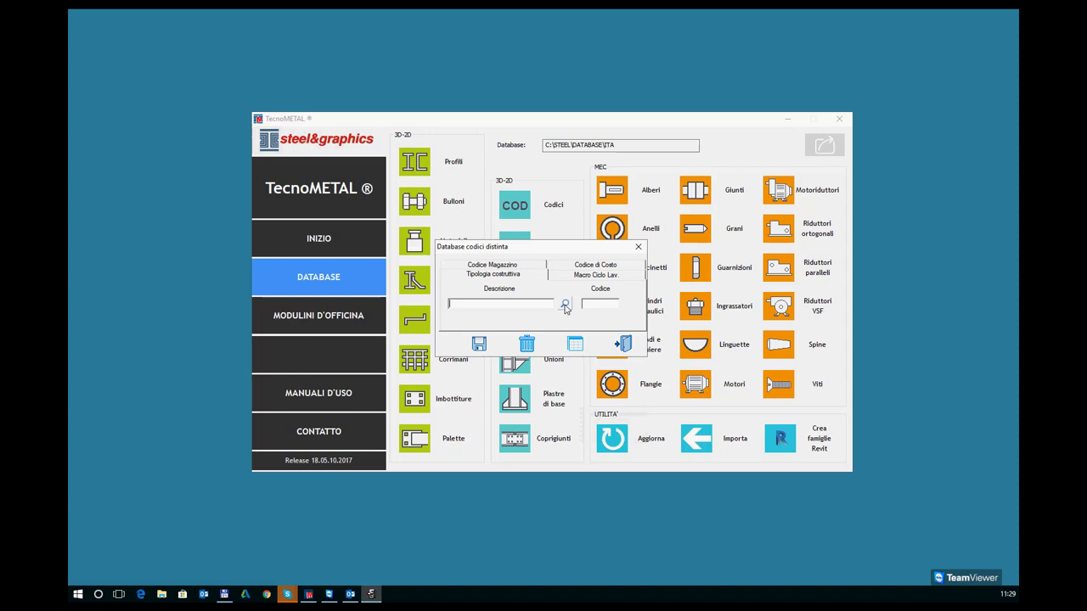
pyautogui.click(565, 305)
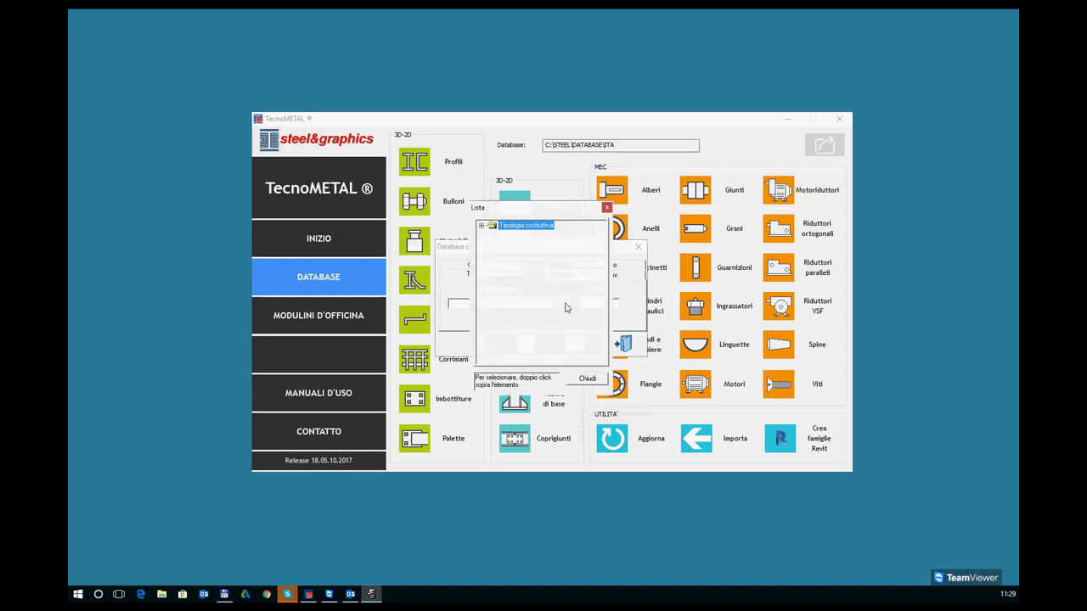
pyautogui.click(480, 225)
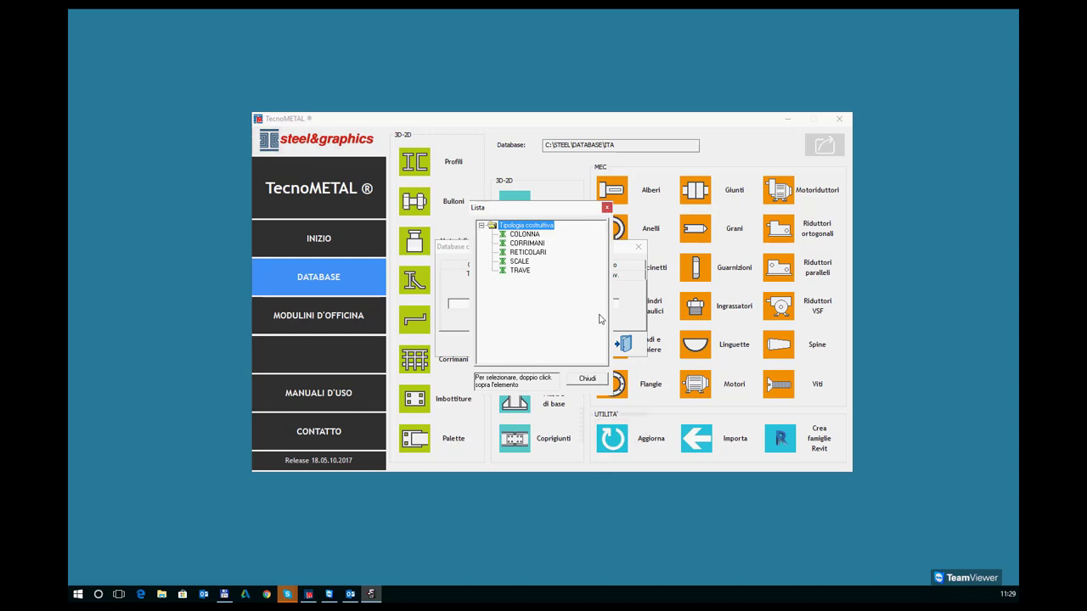
pyautogui.click(599, 382)
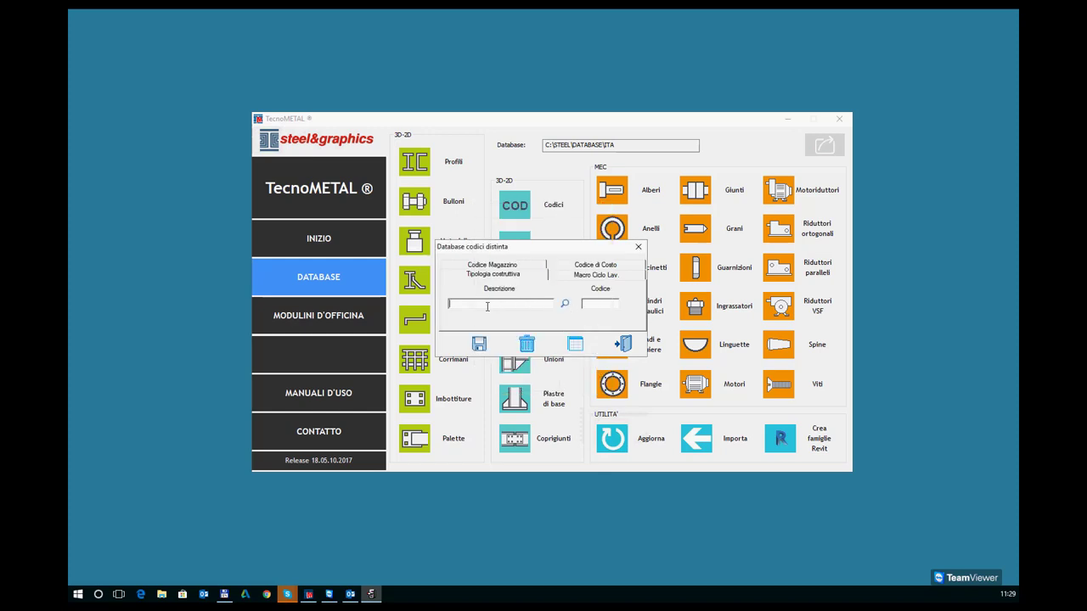
# Step: Enter construction type DIAGONALI, then replace it with MONTANTI coded BB, cancelling the delete prompt
pyautogui.write('DA')
pyautogui.write('GONALI')
pyautogui.write('AR')
pyautogui.moveTo(498, 303); pyautogui.dragTo(397, 299)
pyautogui.write('MON')
pyautogui.write('TANTI')
pyautogui.moveTo(594, 304); pyautogui.dragTo(580, 304)
pyautogui.write('BB')
pyautogui.click(527, 347)
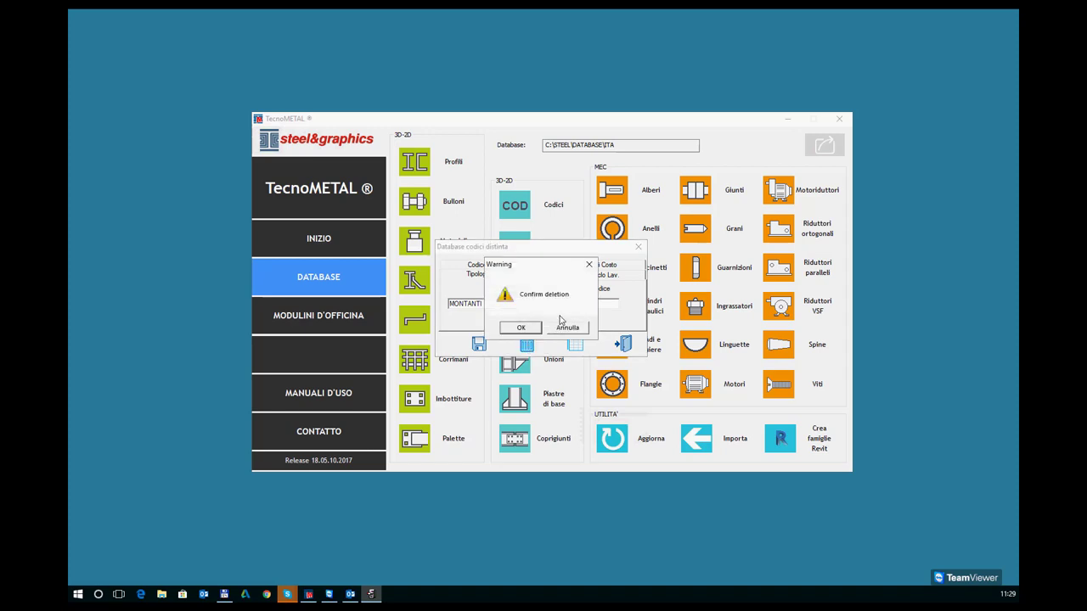
pyautogui.click(567, 328)
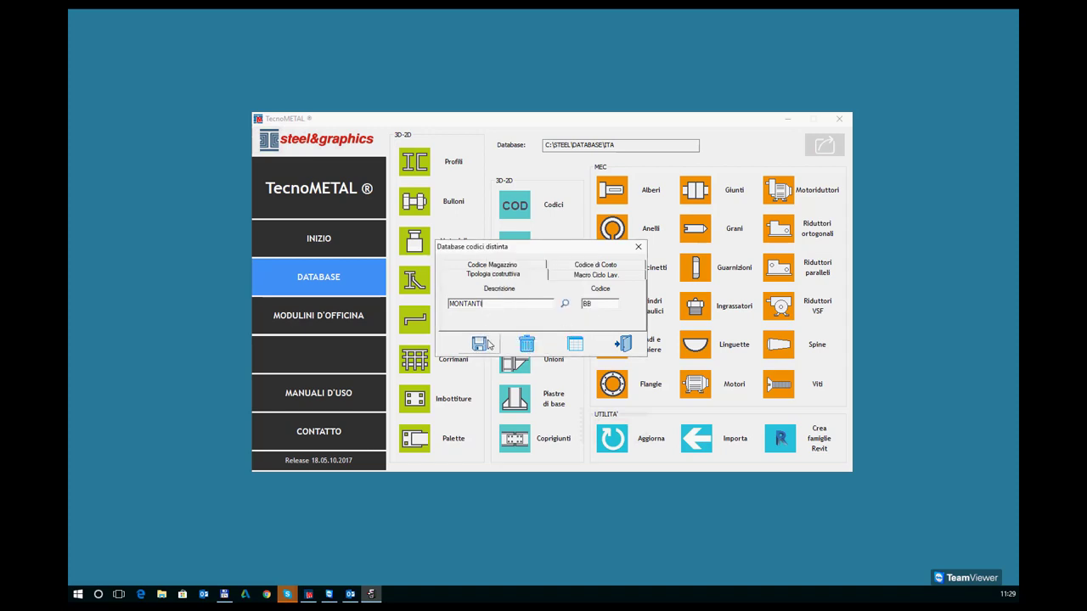
# Step: Confirm DIAGONALI and MONTANTI appear in the construction-type list, then close the codes database
pyautogui.click(565, 304)
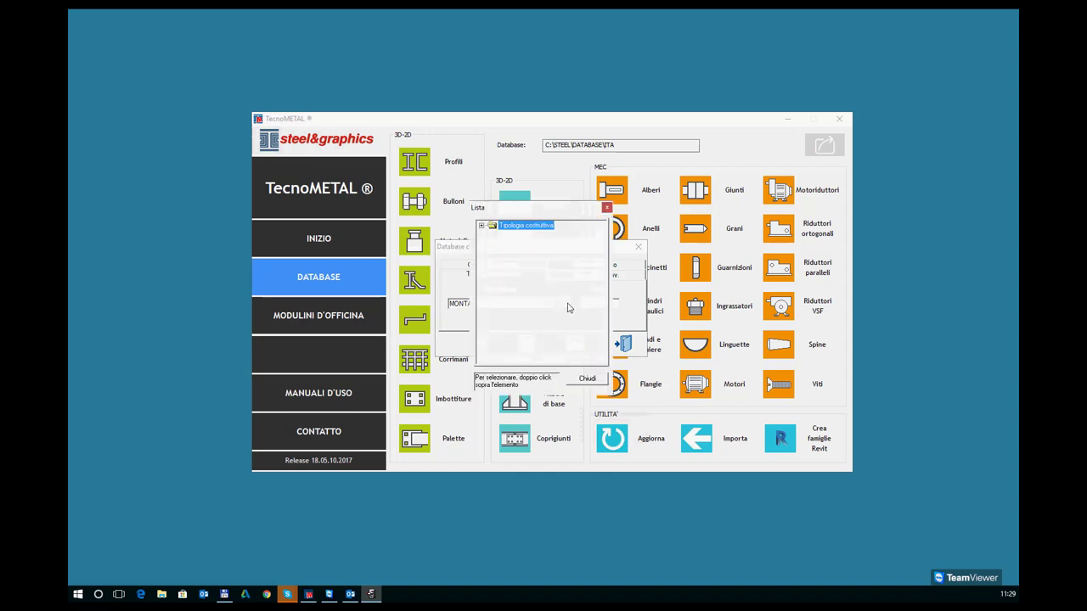
pyautogui.click(481, 226)
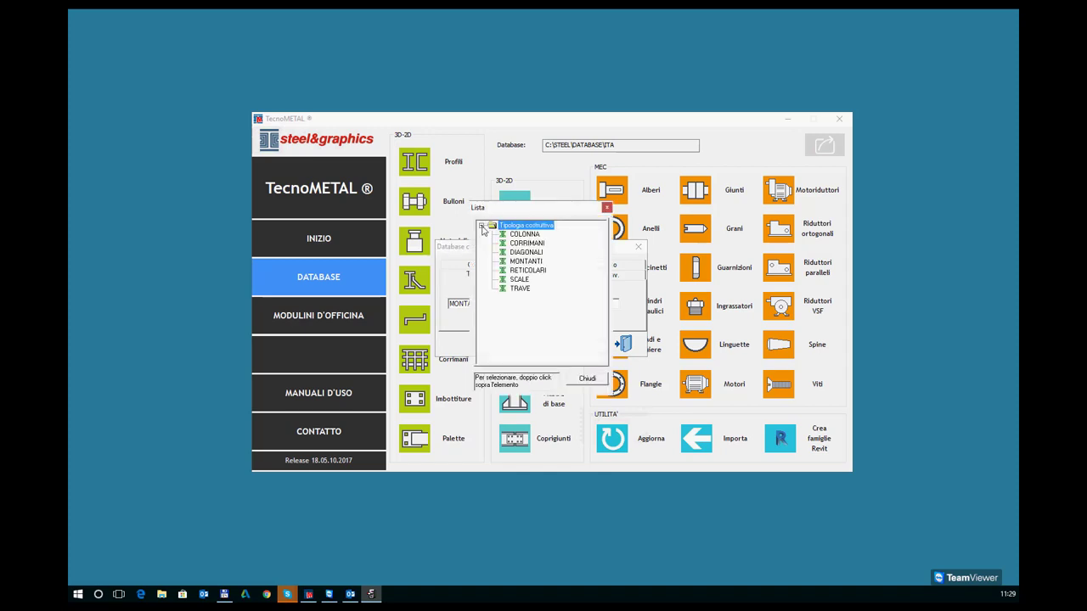
pyautogui.click(523, 253)
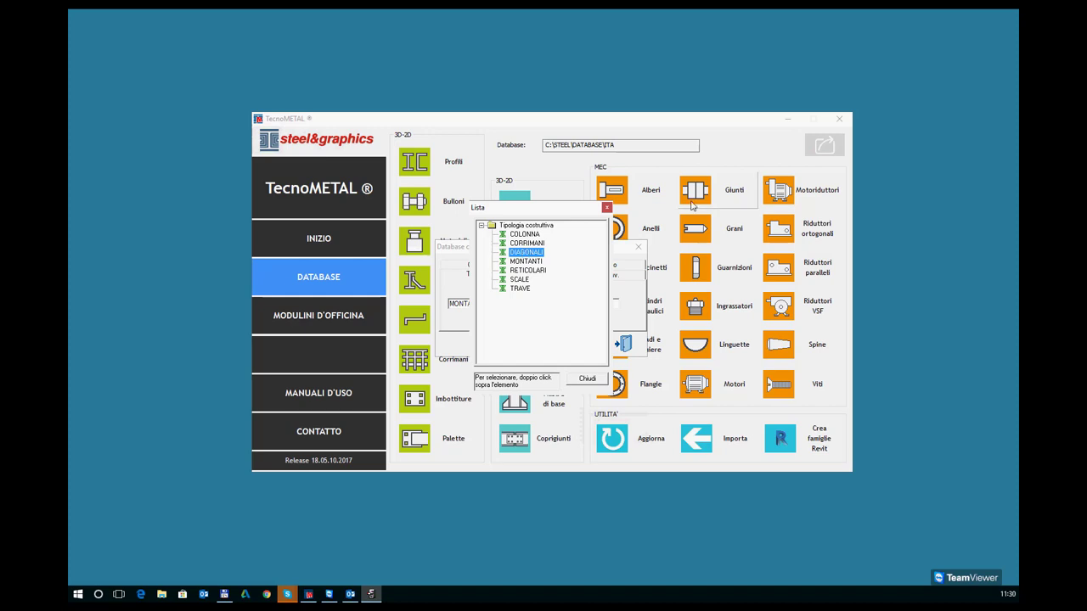
pyautogui.click(518, 262)
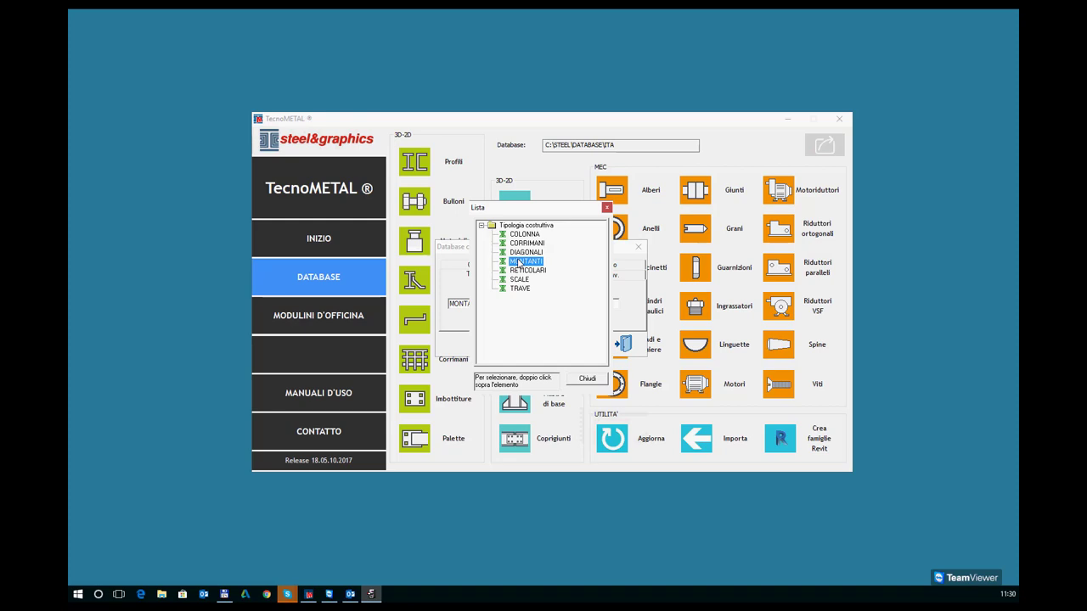
pyautogui.click(587, 379)
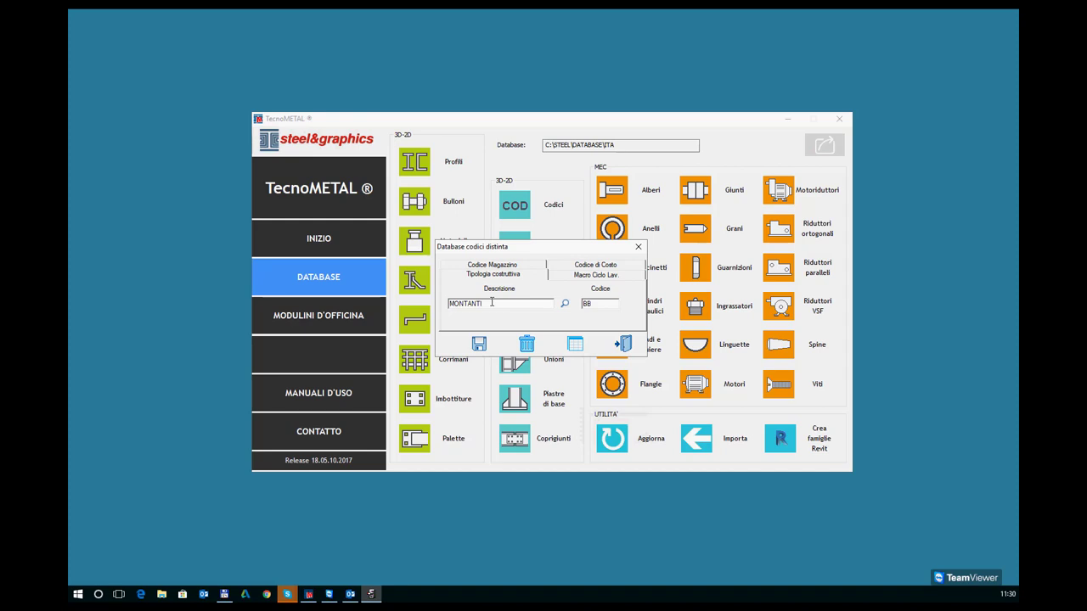
pyautogui.click(639, 246)
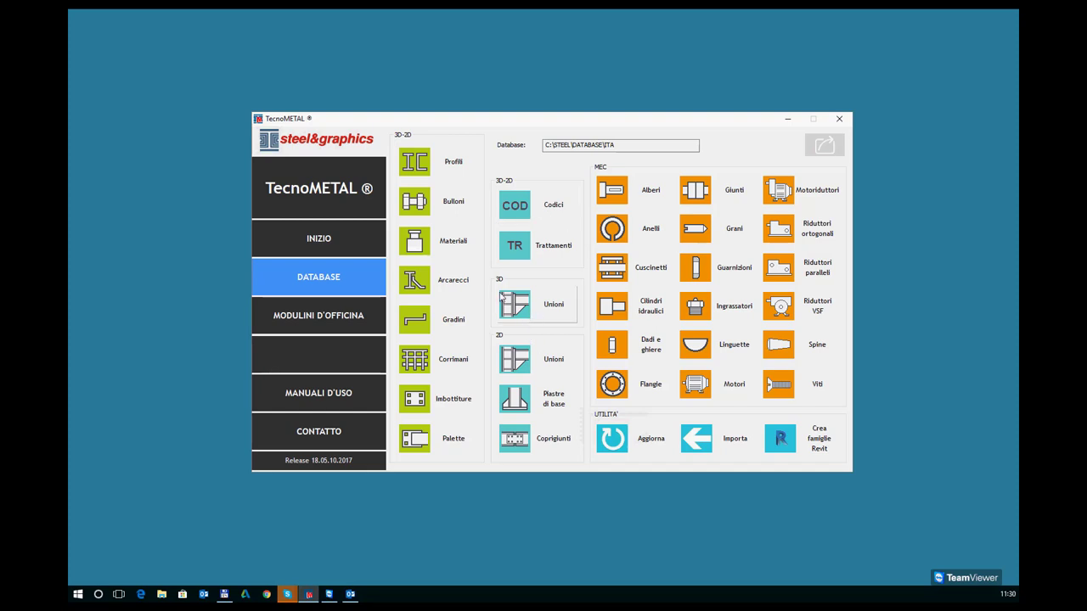
# Step: Browse the 3D connection nodes and open tube connection 401 for editing
pyautogui.click(526, 308)
pyautogui.click(342, 202)
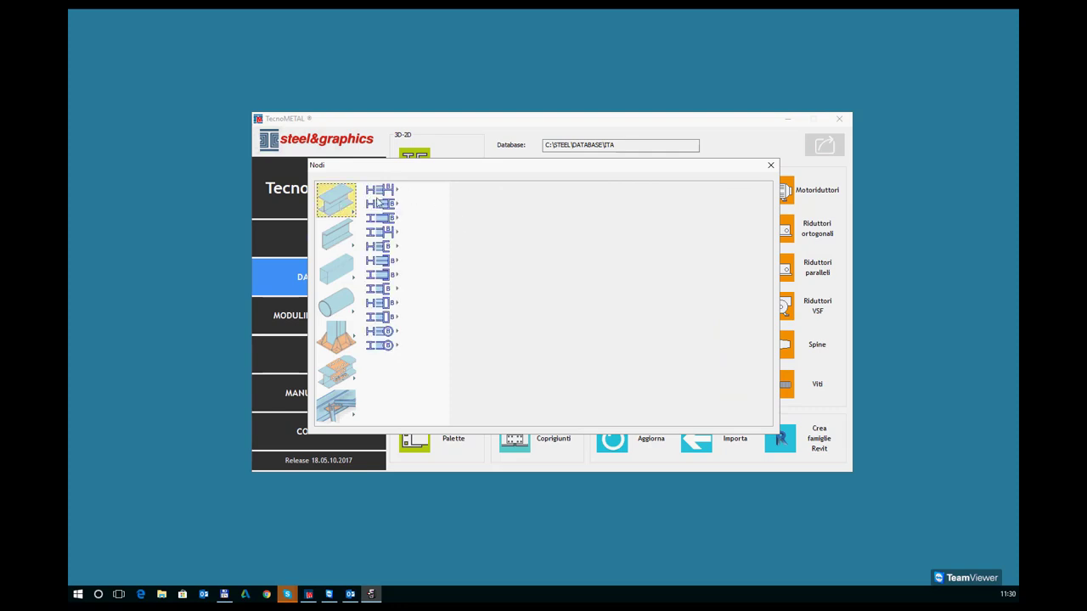
pyautogui.click(391, 192)
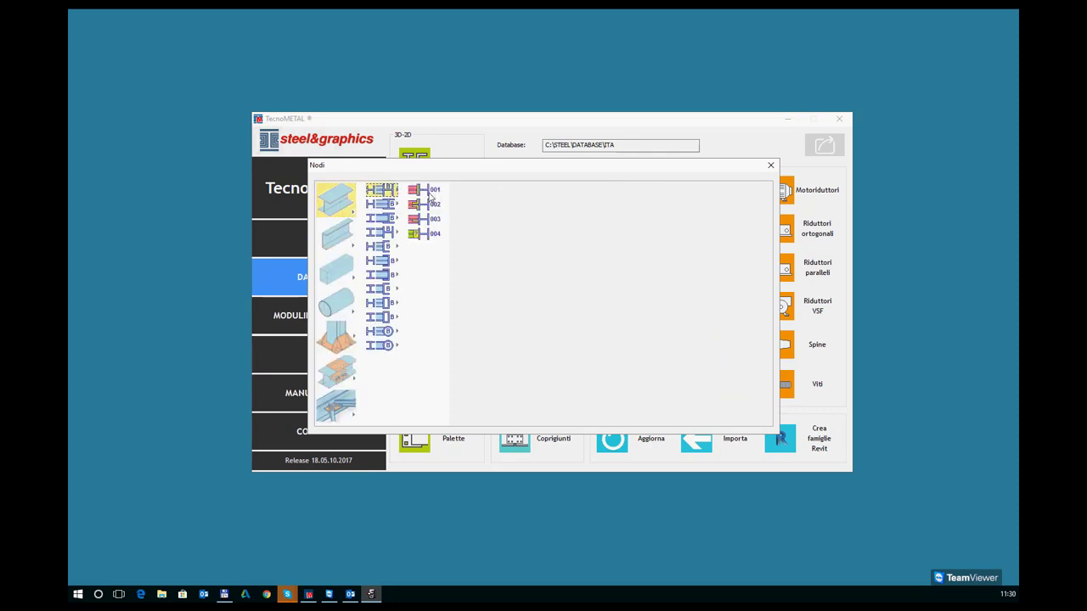
pyautogui.click(430, 191)
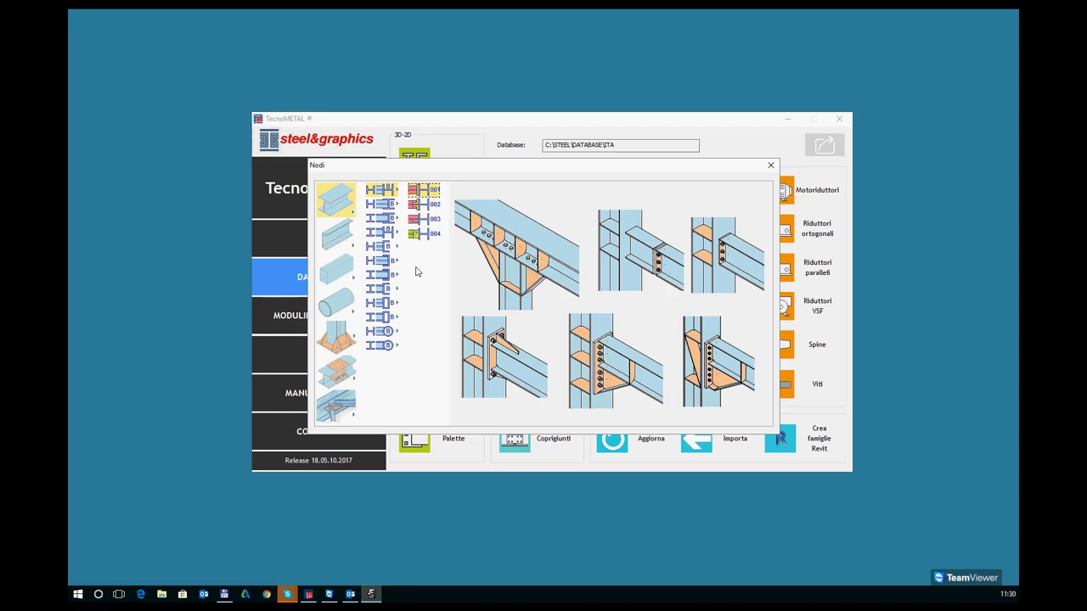
pyautogui.click(337, 304)
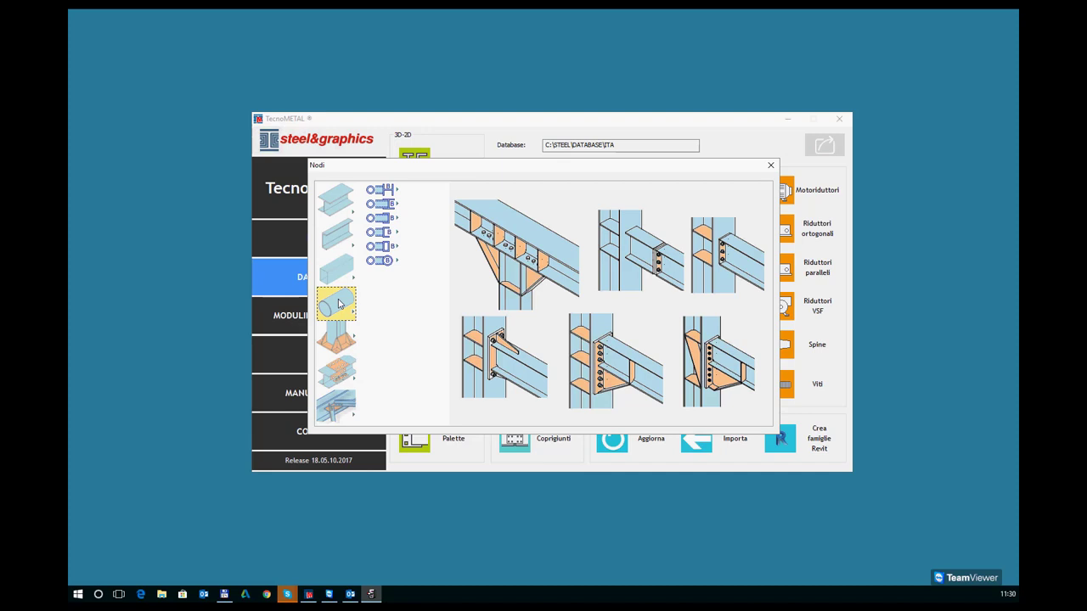
pyautogui.click(389, 194)
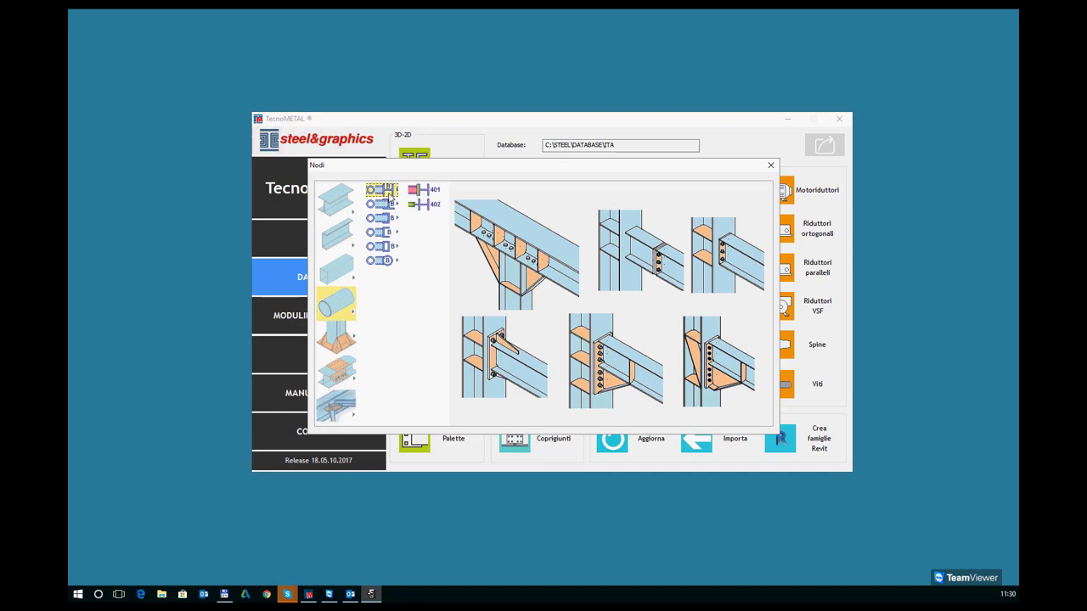
pyautogui.click(418, 190)
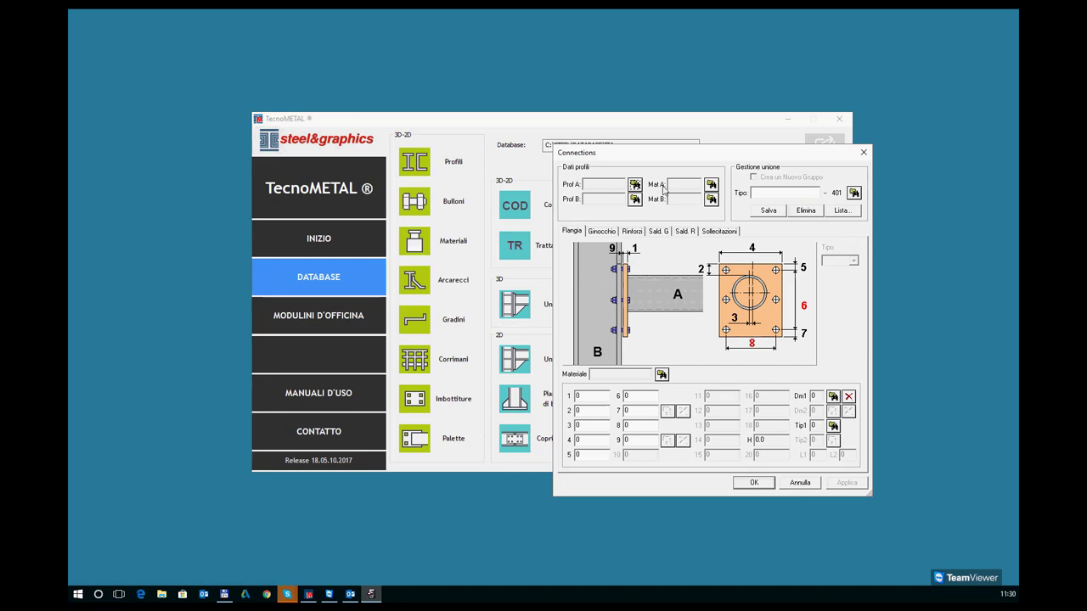
# Step: Set connection 401's flange parameter 6 to the bolt spacing 3*150,80
pyautogui.moveTo(667, 156); pyautogui.dragTo(580, 147)
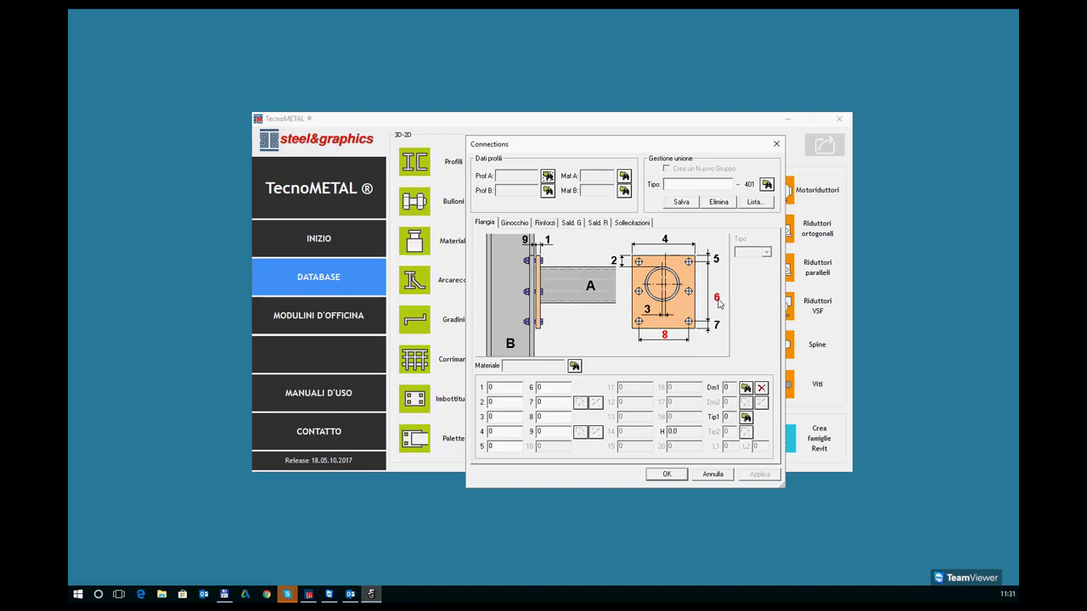
pyautogui.doubleClick(543, 388)
pyautogui.write('100')
pyautogui.write(',50')
pyautogui.write(',80')
pyautogui.moveTo(566, 387); pyautogui.dragTo(522, 384)
pyautogui.write('3*15')
pyautogui.write('0,')
pyautogui.write('80')
# Step: Give connection 401's flange a bolt diameter of 30 and parameter 7 value 20
pyautogui.click(513, 224)
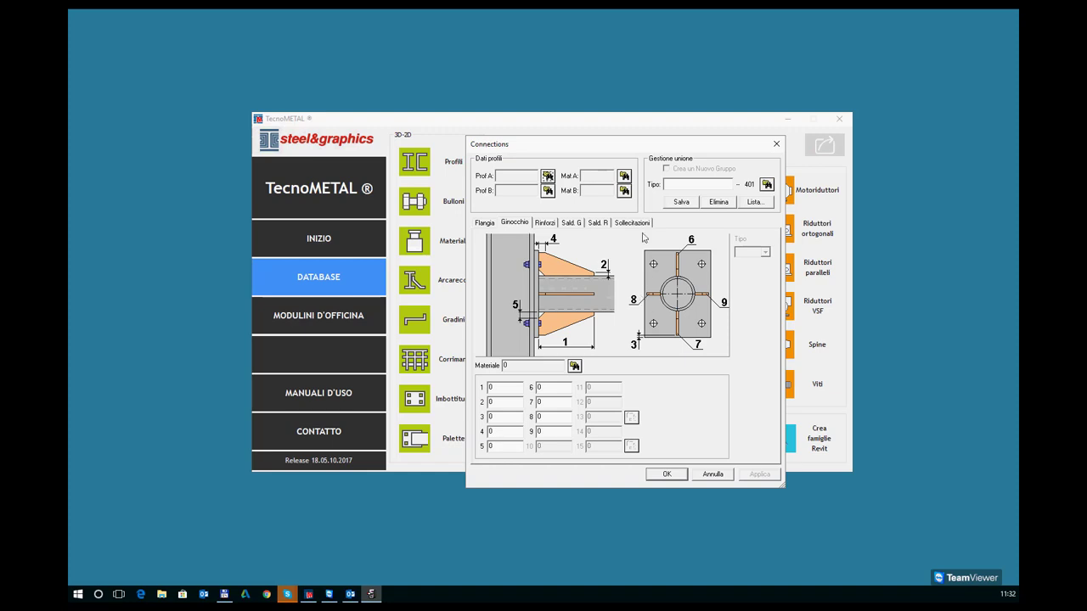
pyautogui.click(486, 224)
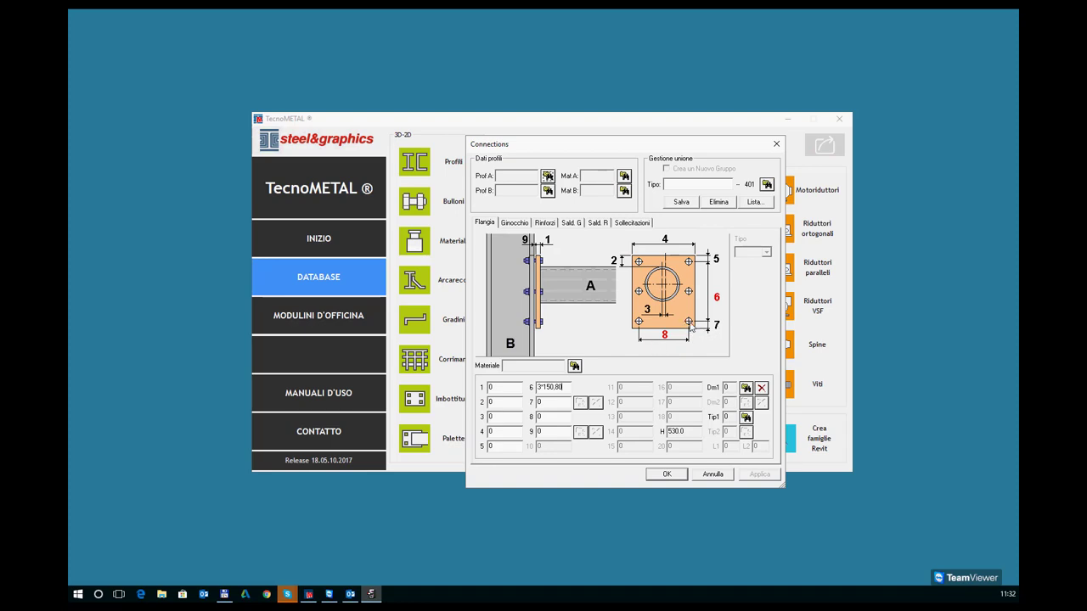
pyautogui.click(746, 387)
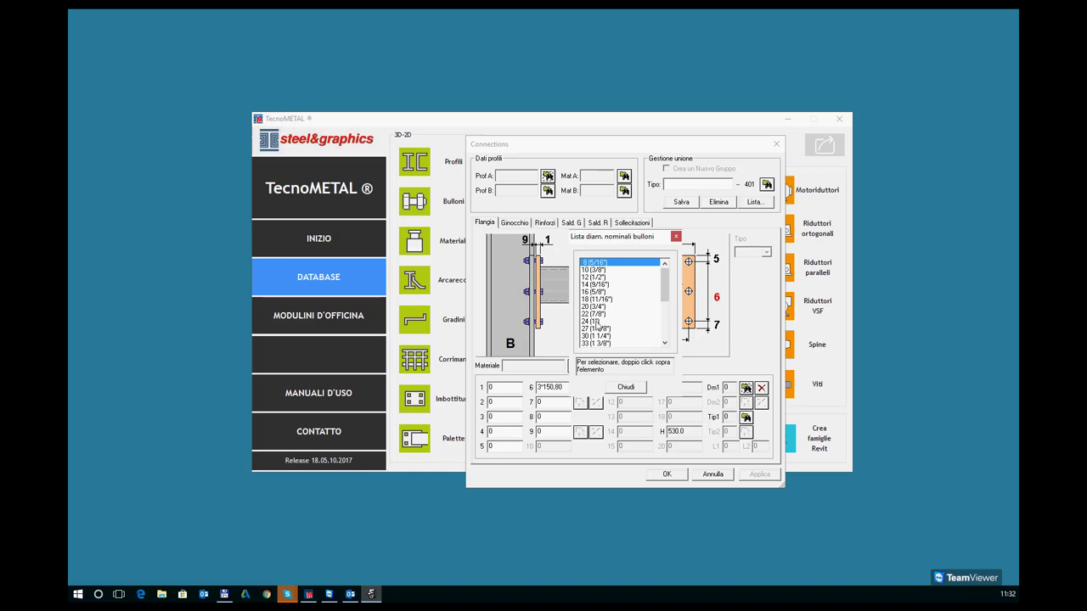
pyautogui.doubleClick(595, 336)
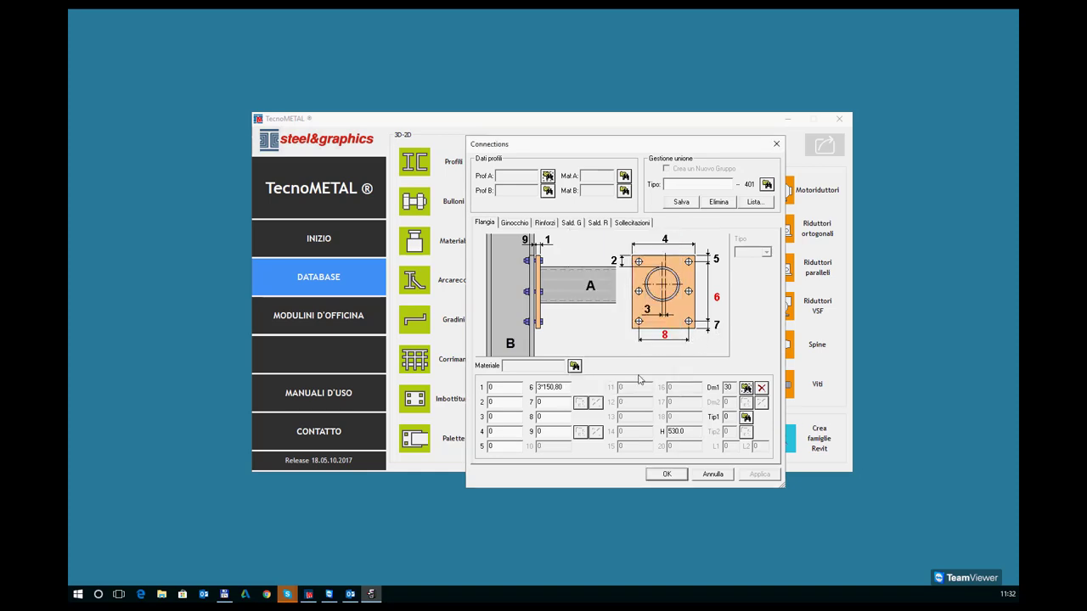
pyautogui.click(547, 403)
pyautogui.write('20')
pyautogui.click(515, 224)
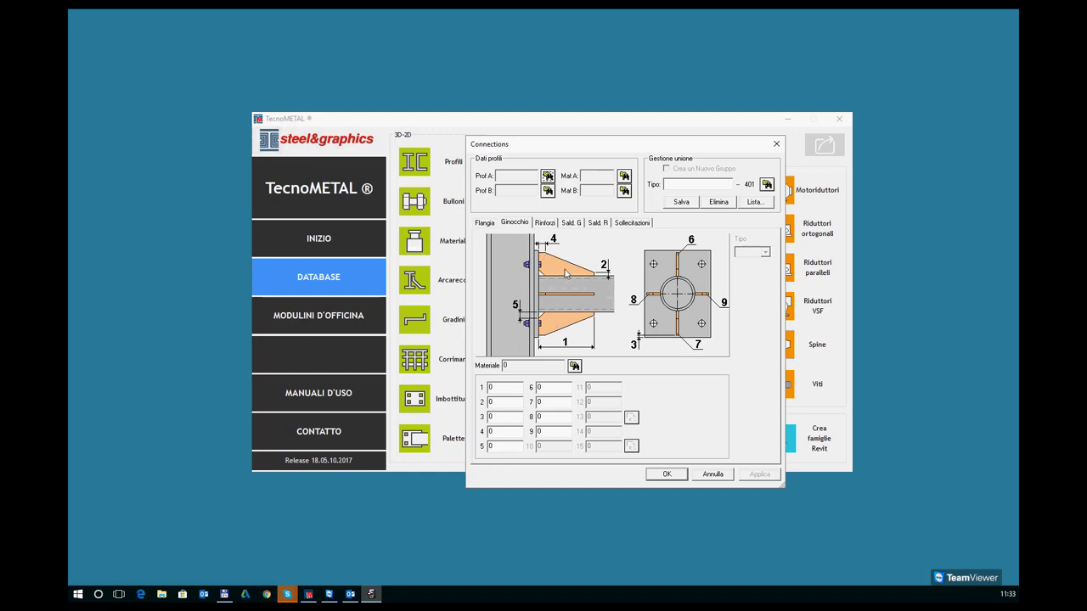
# Step: Show the Sald. G weld page of connection 401 and select Weld 1
pyautogui.click(549, 404)
pyautogui.click(572, 223)
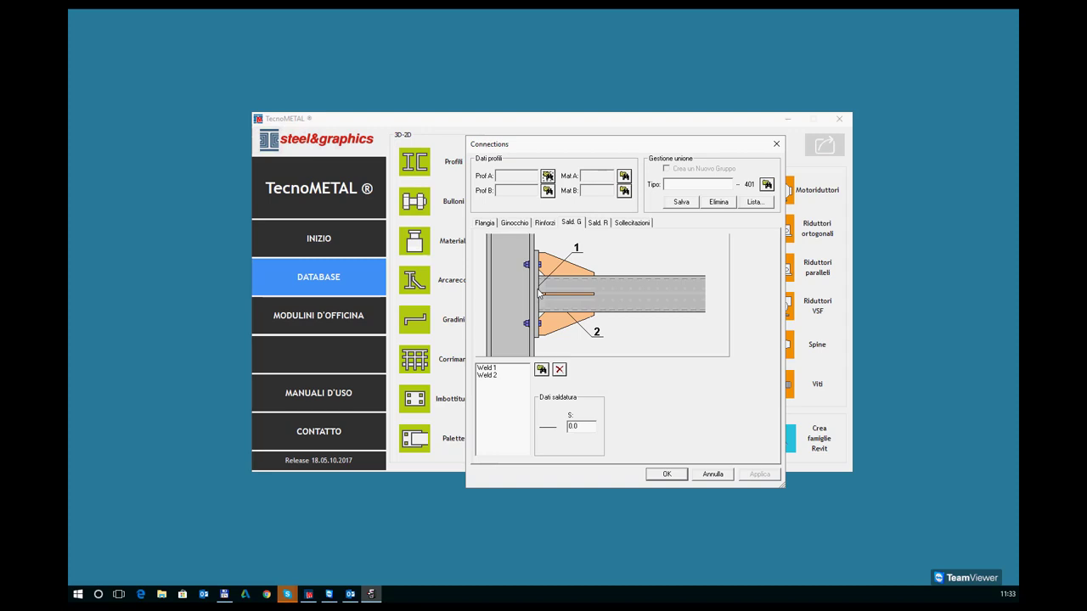
pyautogui.click(490, 367)
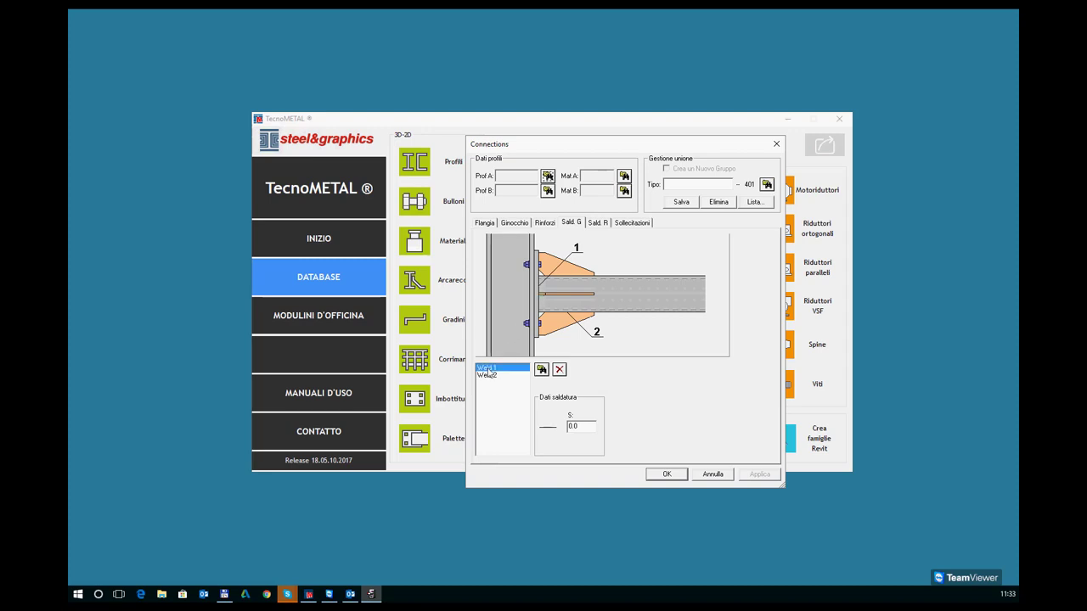
# Step: Make Weld 1 a double-sided size 3 fillet weld, not all-around, then view the Sollecitazioni loads
pyautogui.click(541, 370)
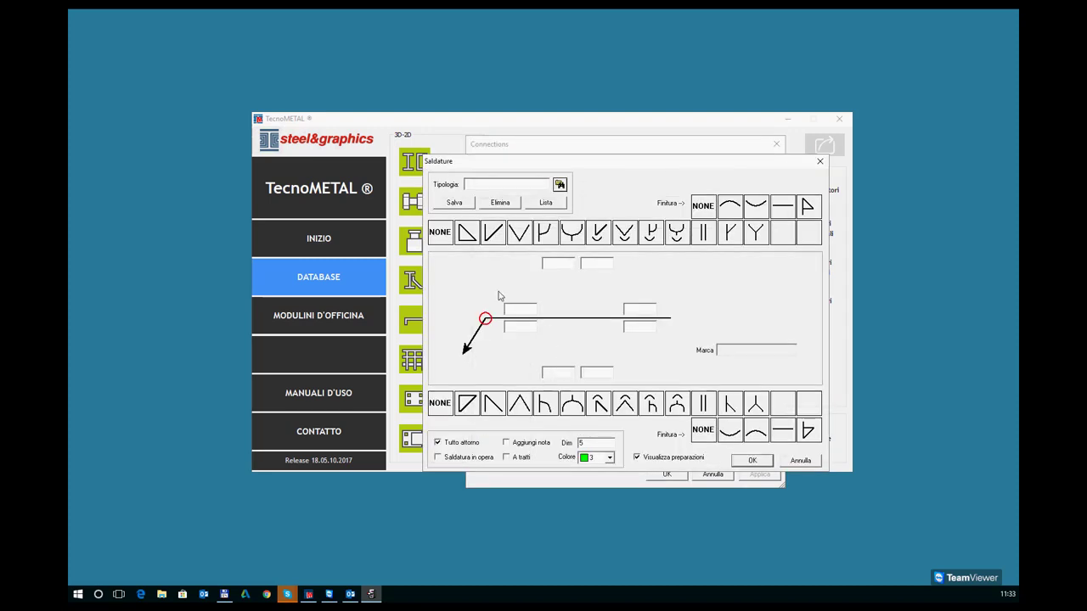
pyautogui.click(467, 233)
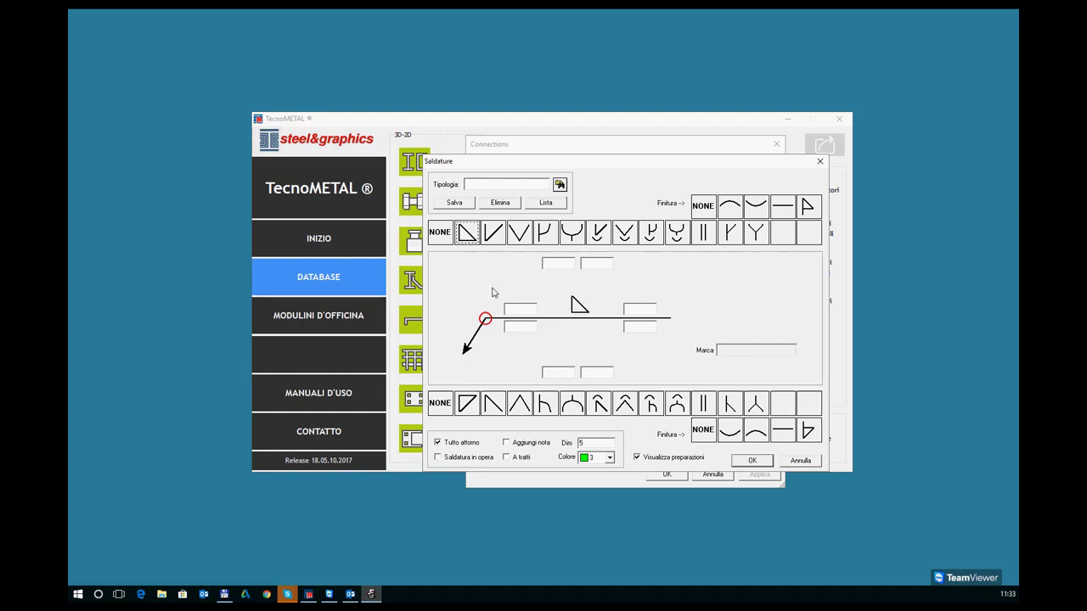
pyautogui.click(465, 405)
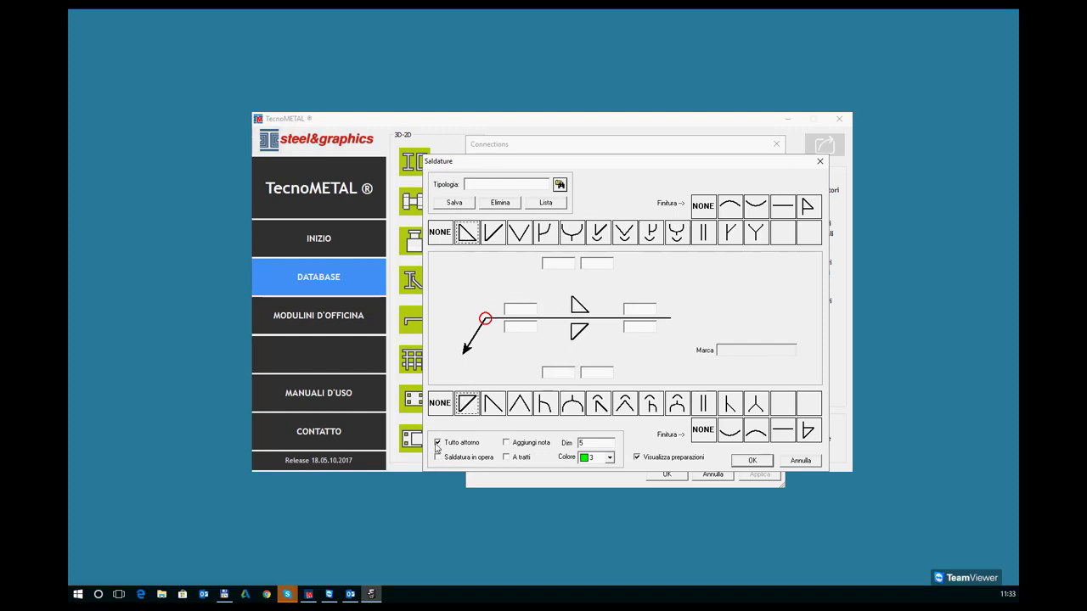
pyautogui.click(437, 442)
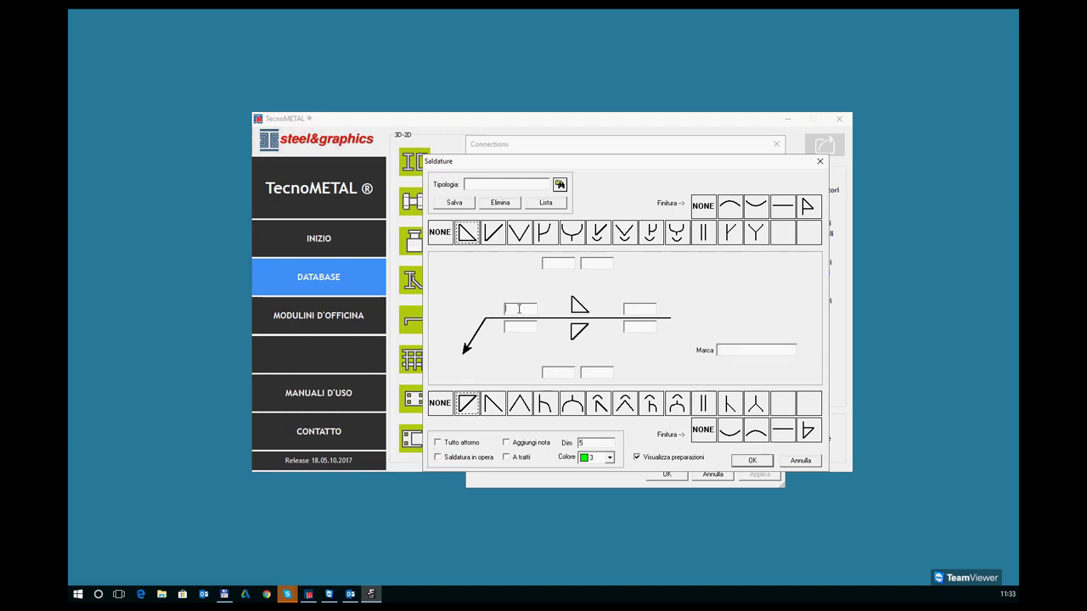
pyautogui.write('3')
pyautogui.click(751, 460)
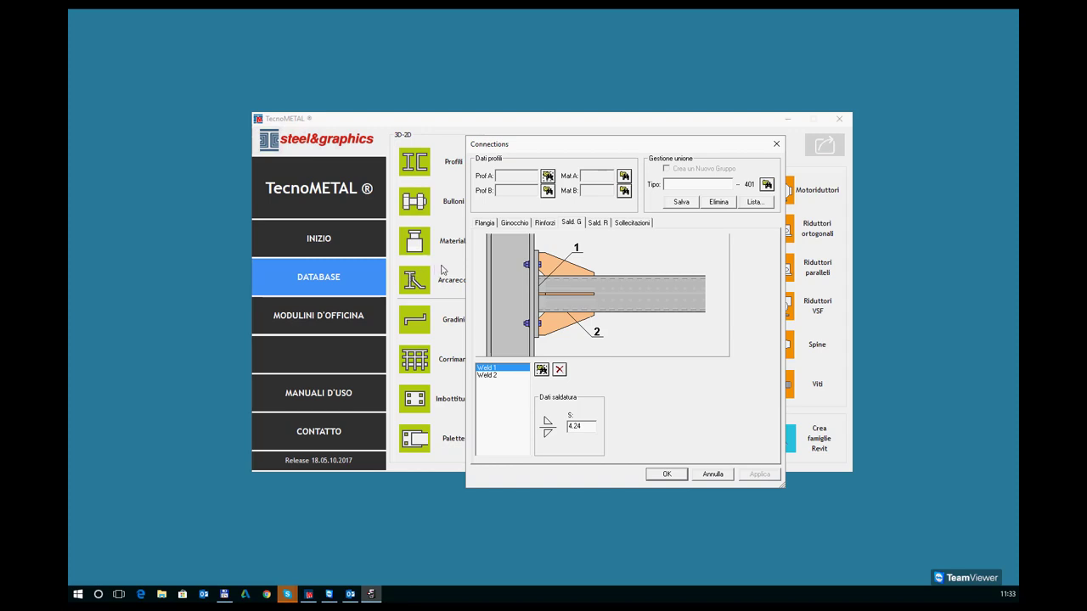
pyautogui.moveTo(592, 147); pyautogui.dragTo(692, 136)
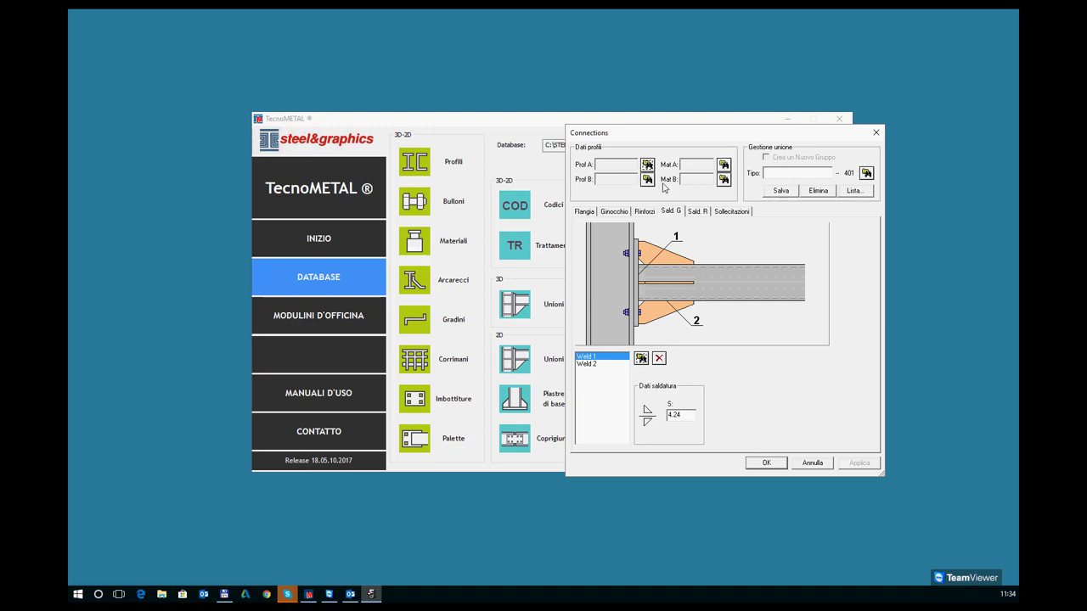
pyautogui.click(732, 211)
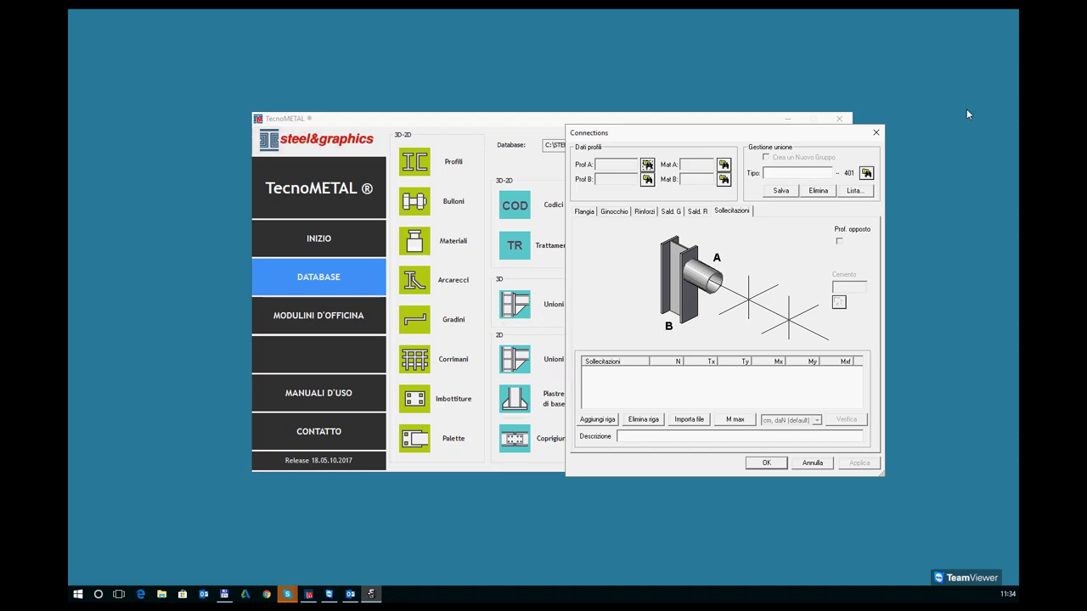
# Step: Close the connection 401 editor, preview tube bracing connections 705 and 704, then close Nodi
pyautogui.click(876, 134)
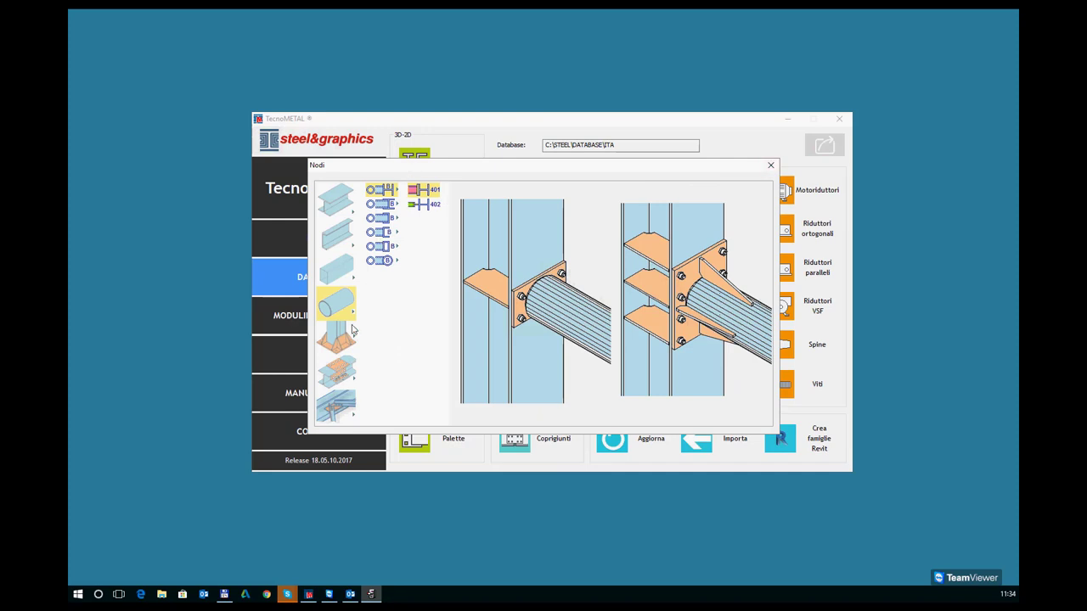
pyautogui.click(350, 404)
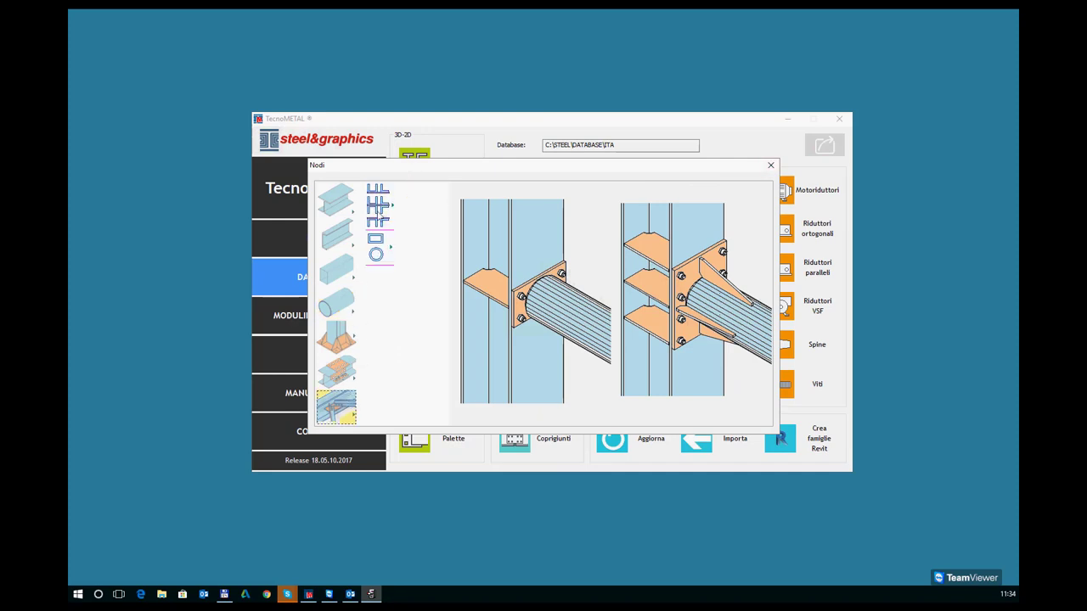
pyautogui.click(378, 249)
pyautogui.click(422, 206)
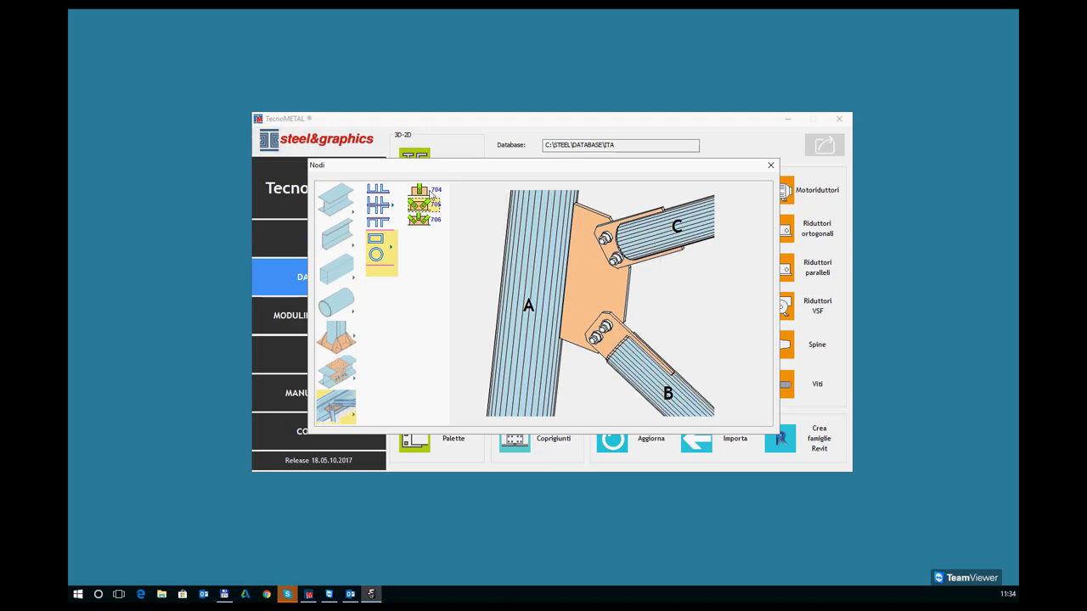
pyautogui.click(431, 195)
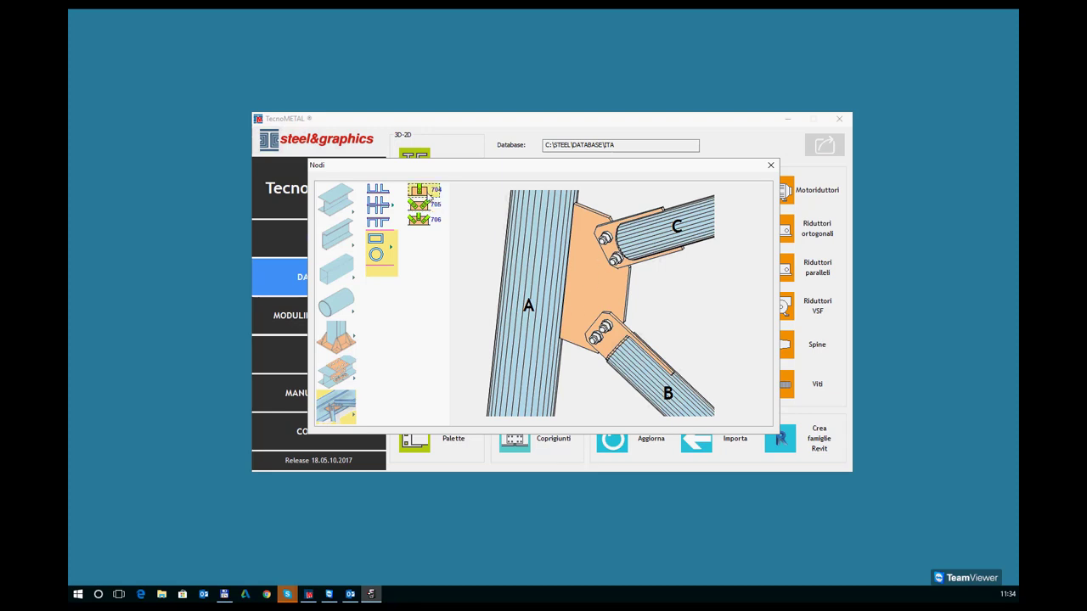
pyautogui.click(770, 166)
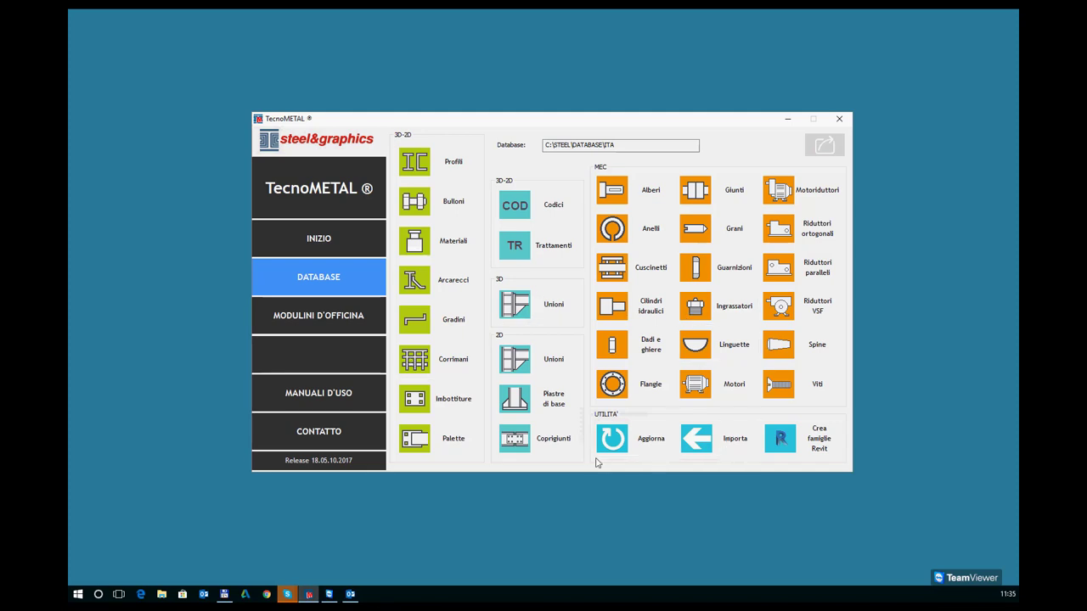
# Step: Update the database by packing all tables with Select All and Pack !
pyautogui.click(642, 447)
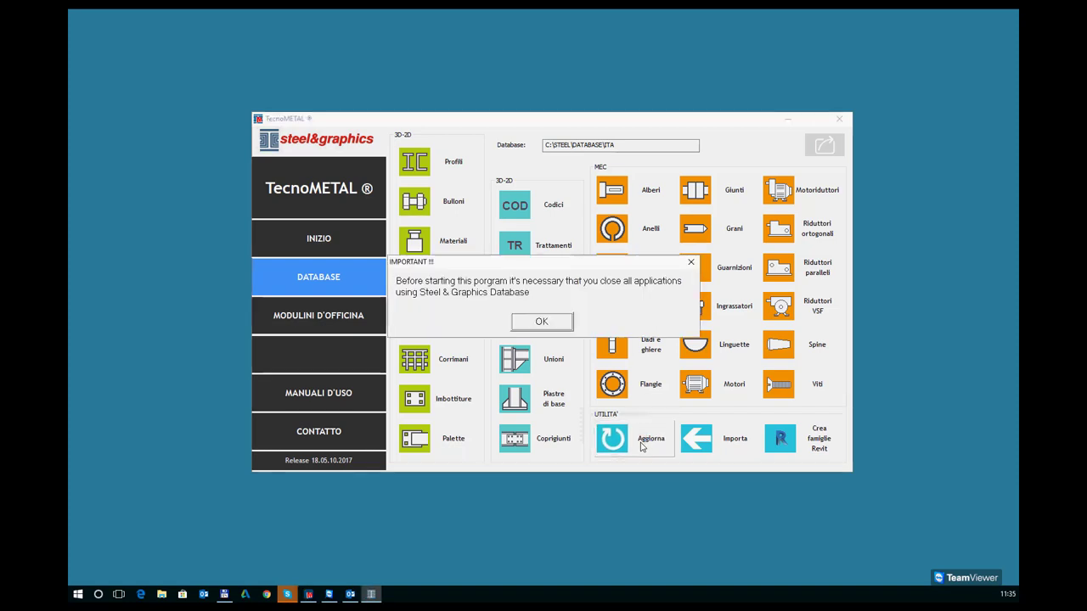
pyautogui.click(551, 323)
pyautogui.click(586, 340)
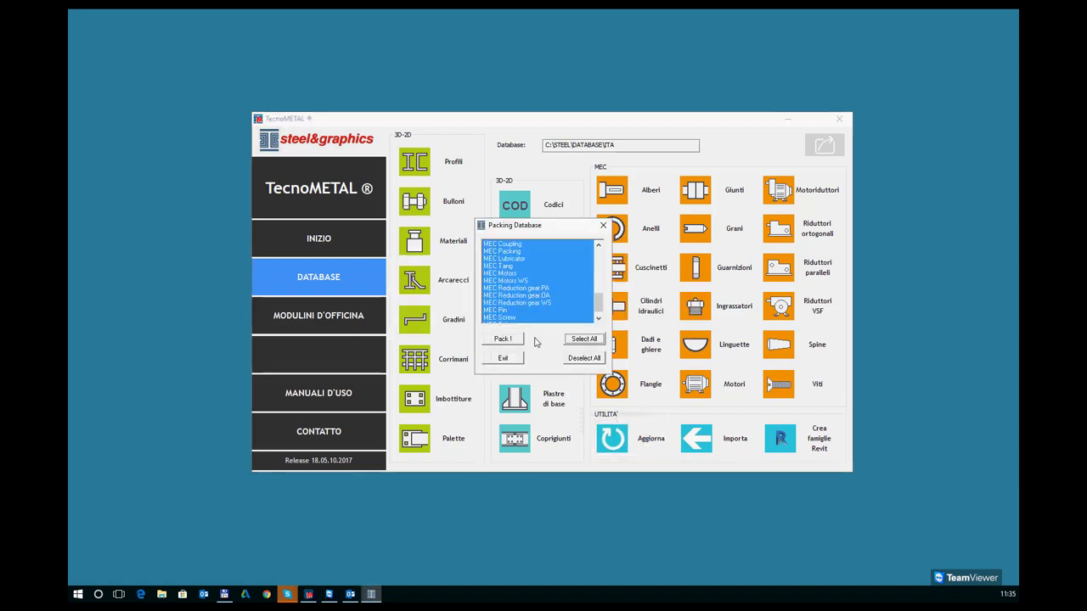
pyautogui.click(509, 339)
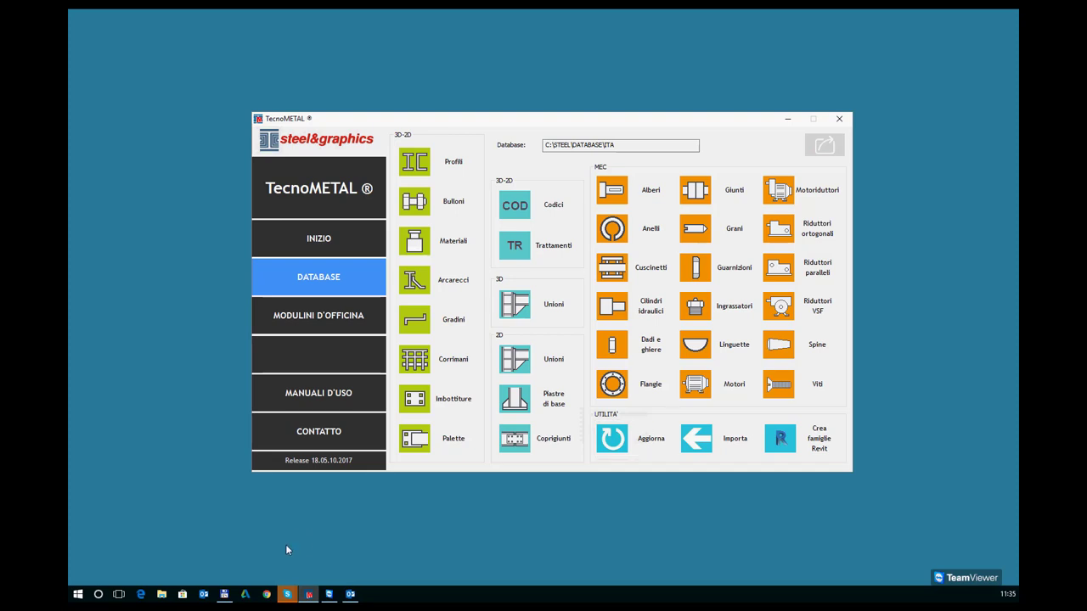
pyautogui.click(163, 596)
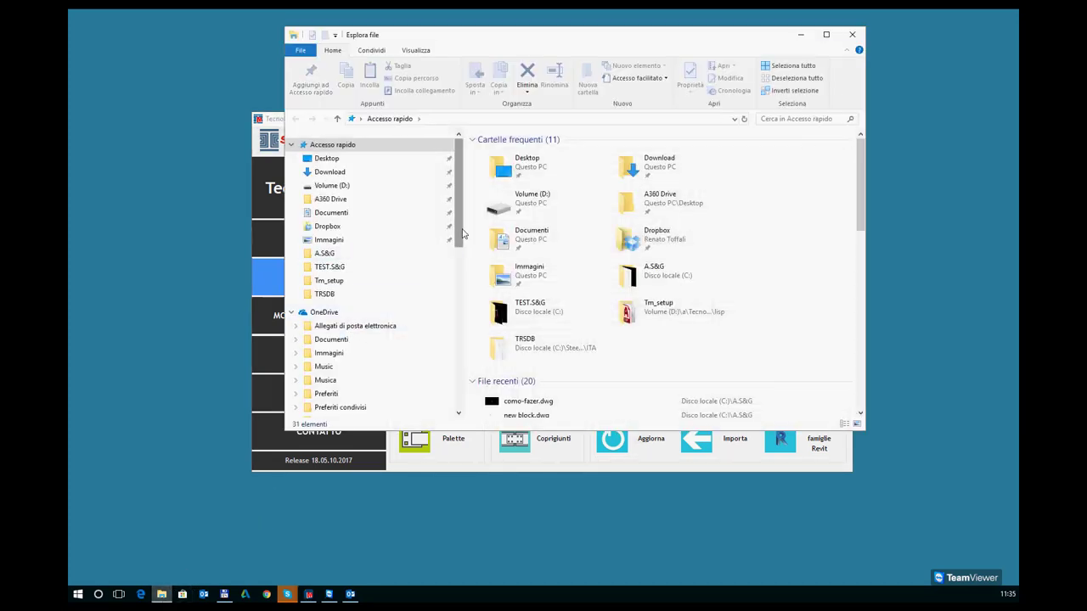
pyautogui.moveTo(459, 236); pyautogui.dragTo(453, 332)
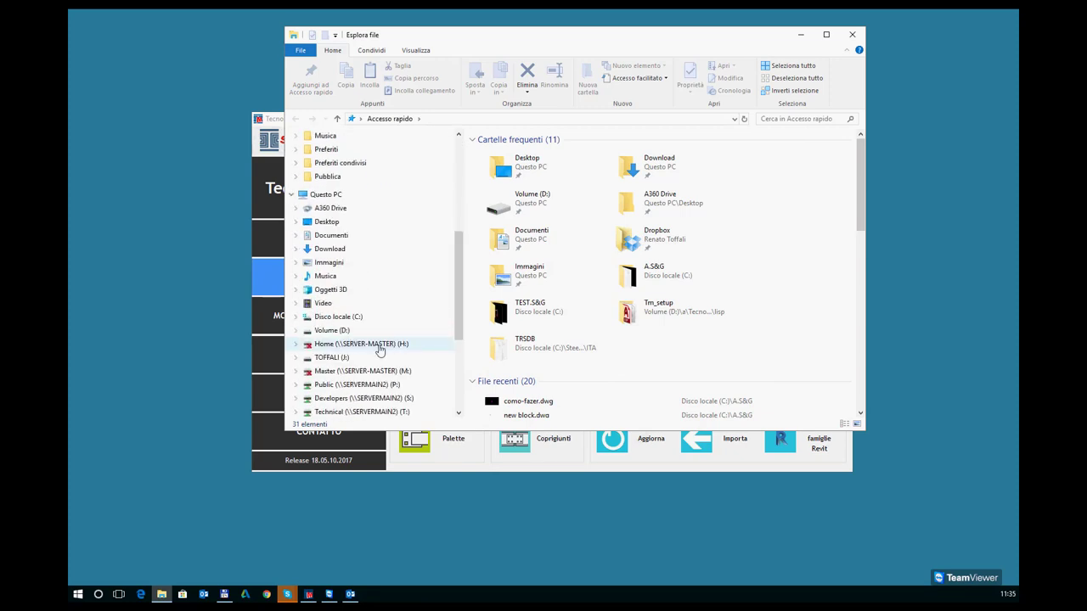
pyautogui.click(329, 321)
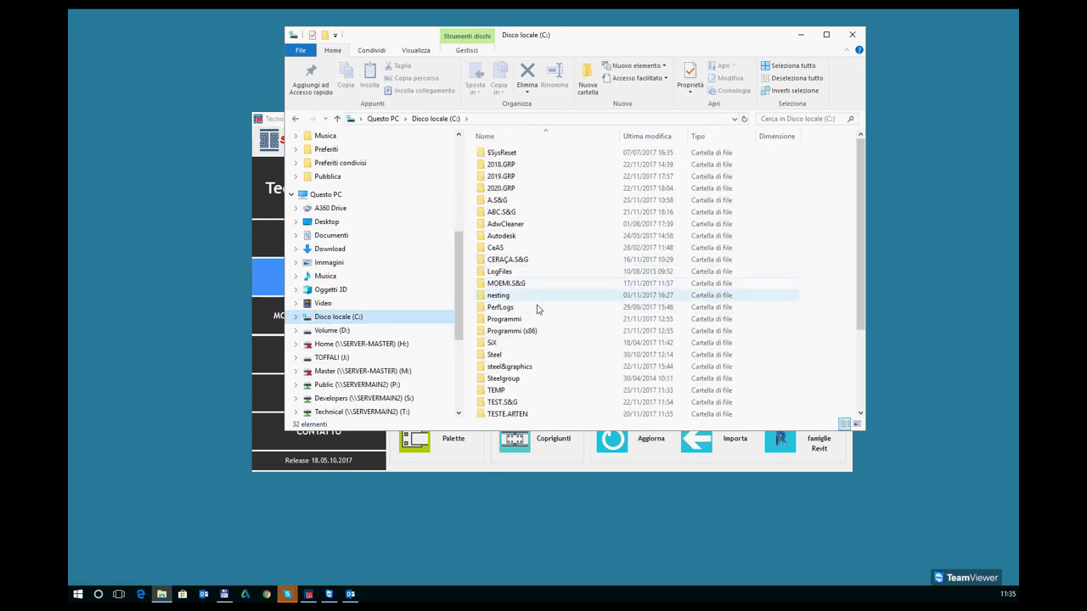
pyautogui.scroll(-1, 539, 307)
pyautogui.doubleClick(495, 328)
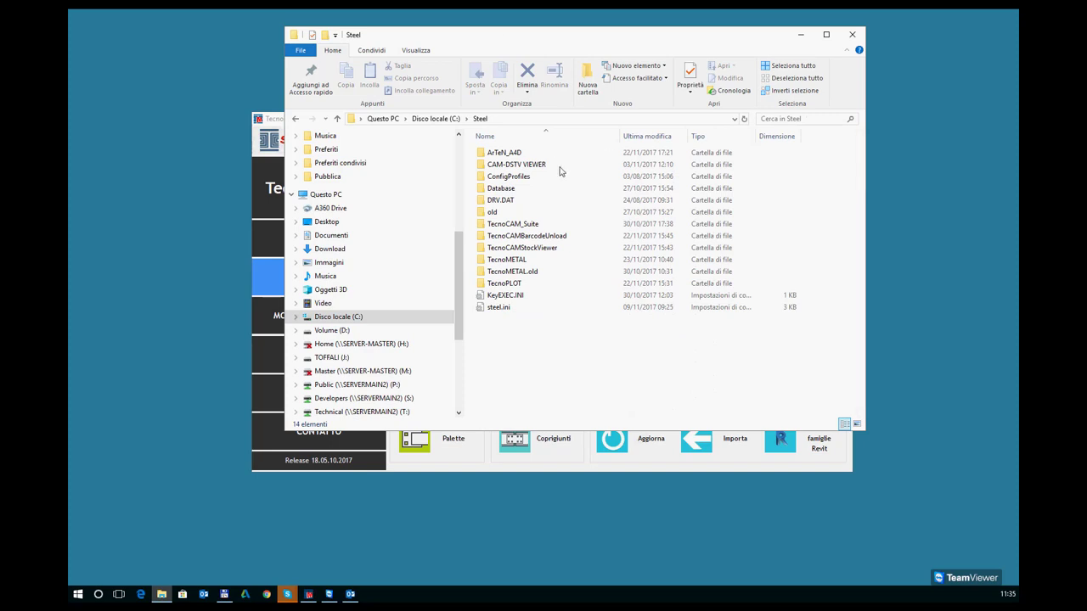
pyautogui.doubleClick(500, 191)
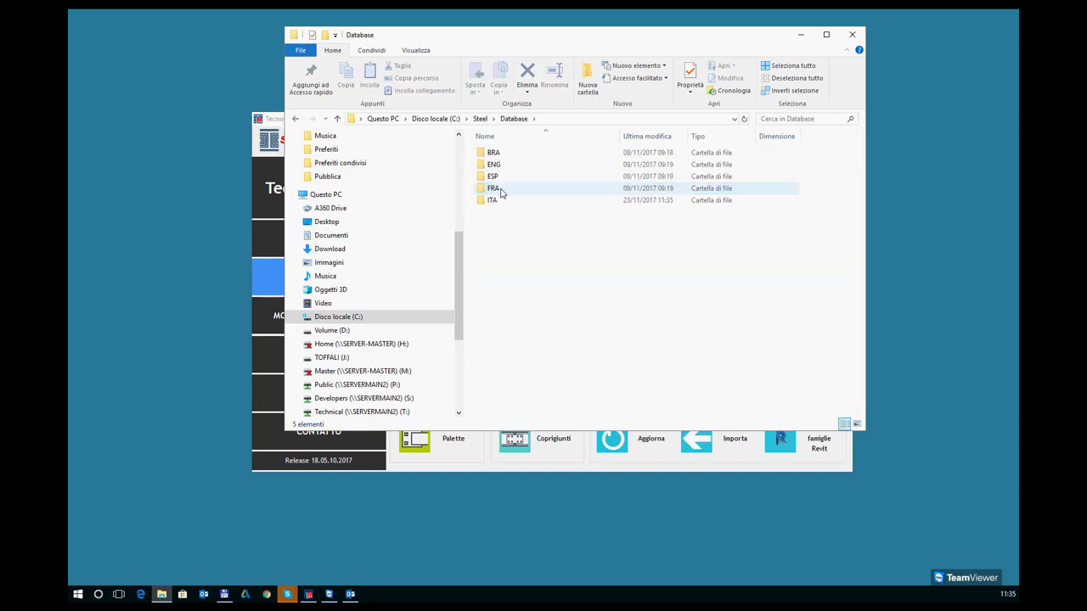
pyautogui.doubleClick(490, 201)
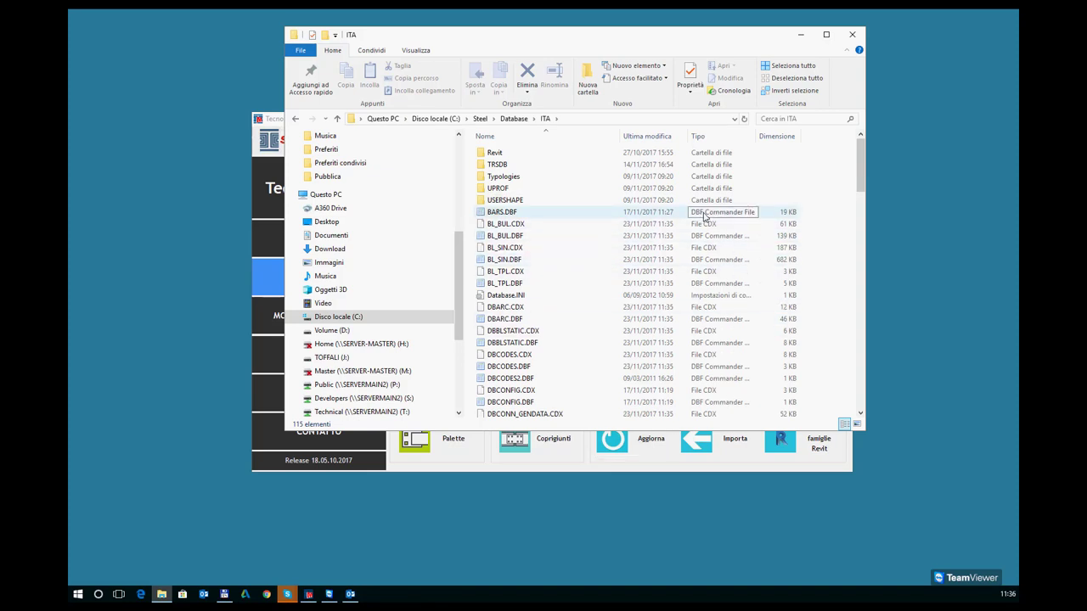
pyautogui.click(853, 36)
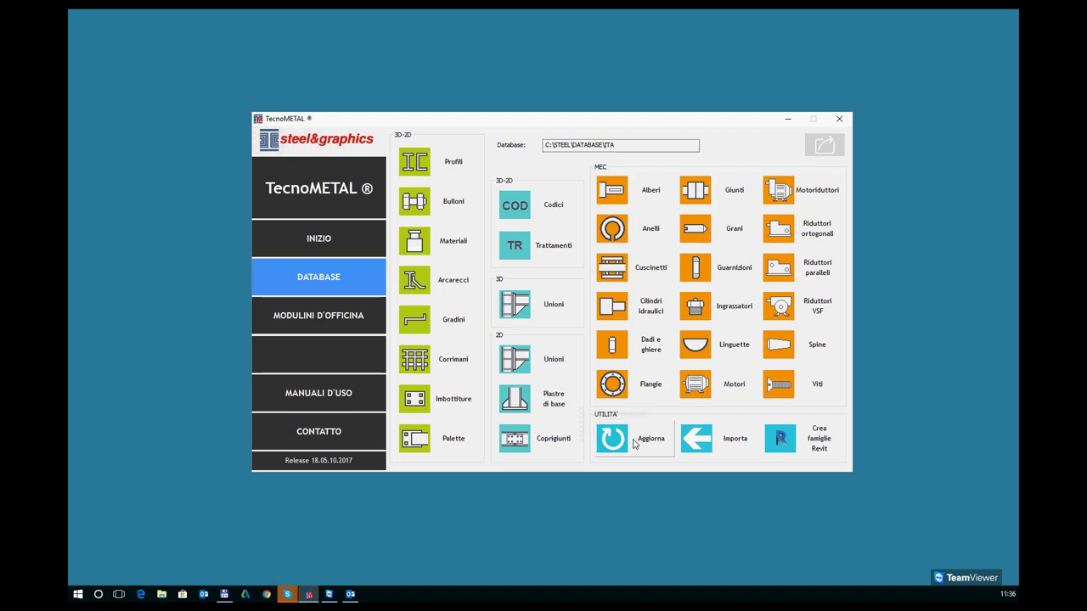
# Step: Open the Importa Database tool and choose to import profiles
pyautogui.click(726, 445)
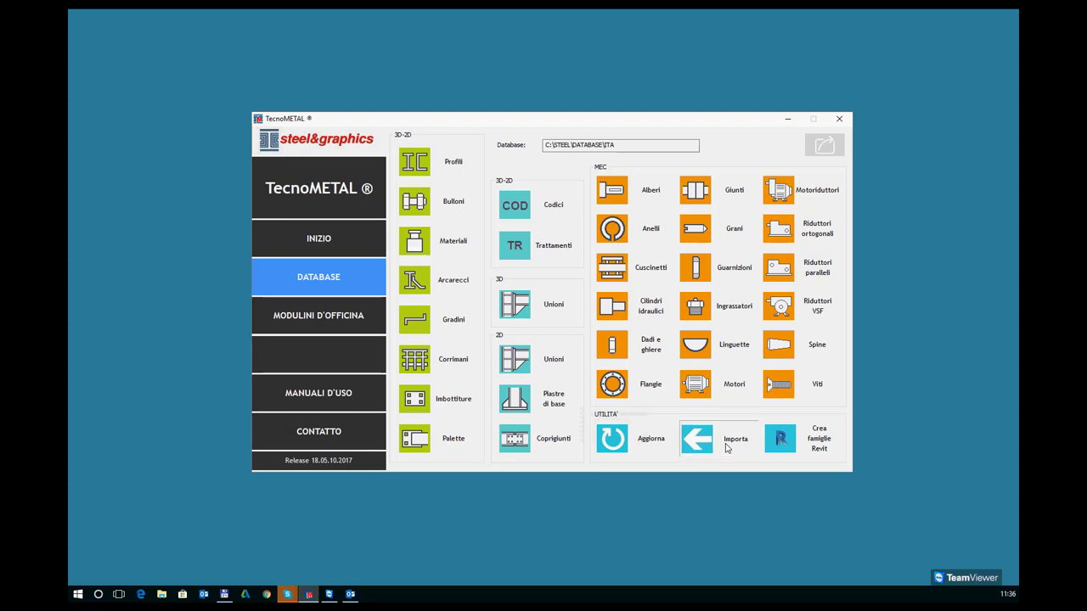
pyautogui.moveTo(338, 88); pyautogui.dragTo(561, 91)
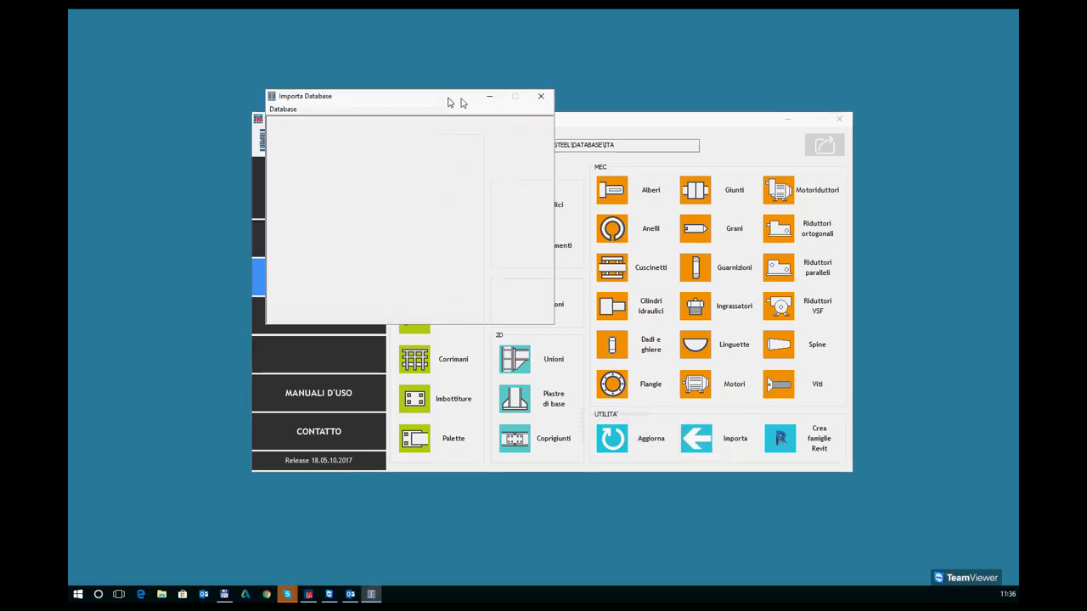
pyautogui.click(384, 106)
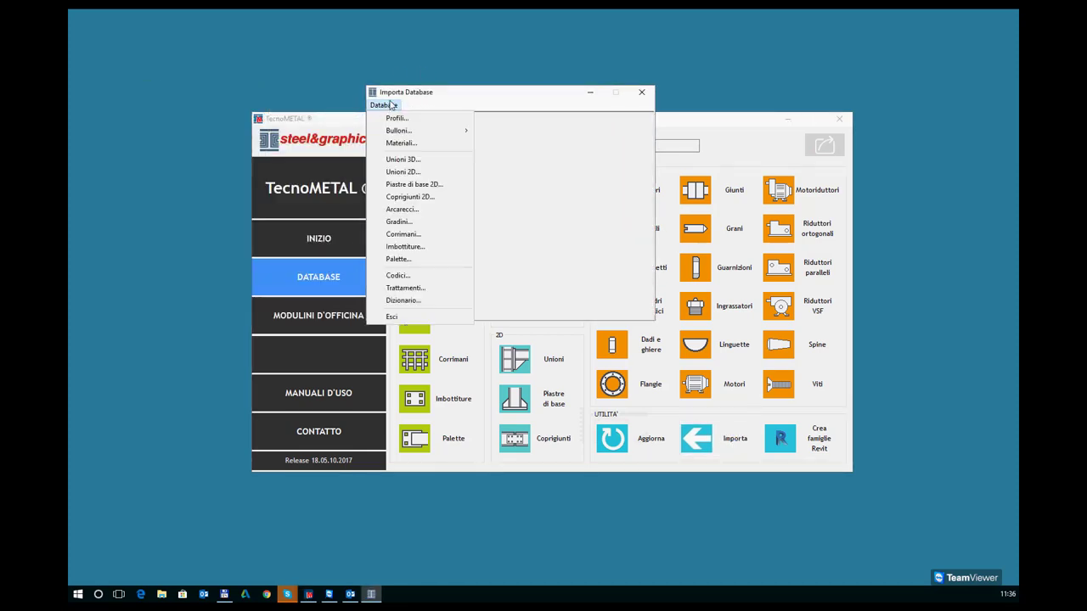
pyautogui.click(399, 118)
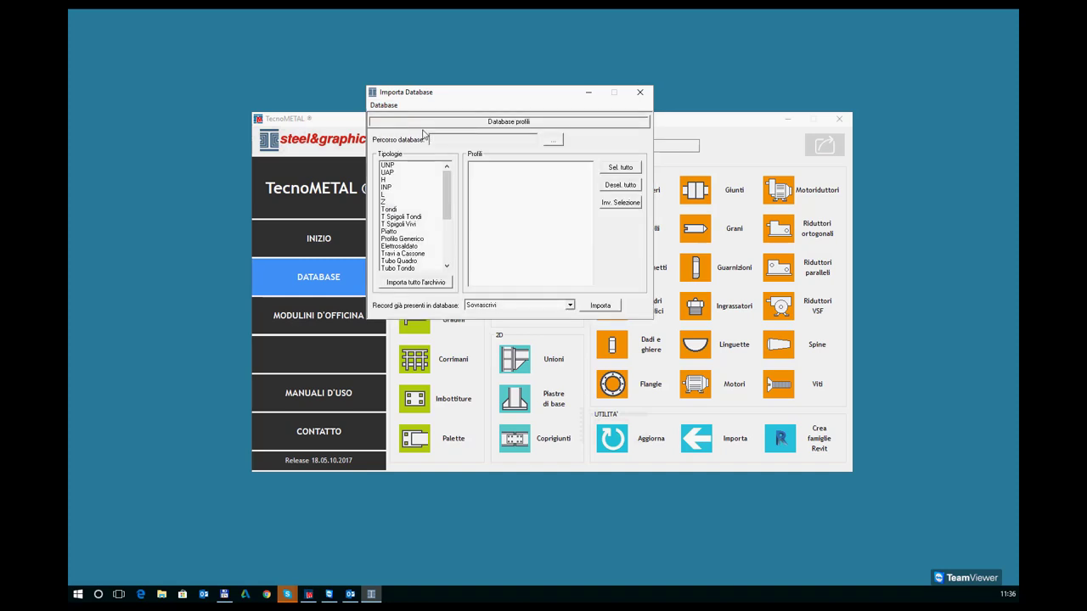
# Step: Browse to C:\Steel\Database\ENG and load DBPROF.DBF into the import dialog
pyautogui.click(553, 139)
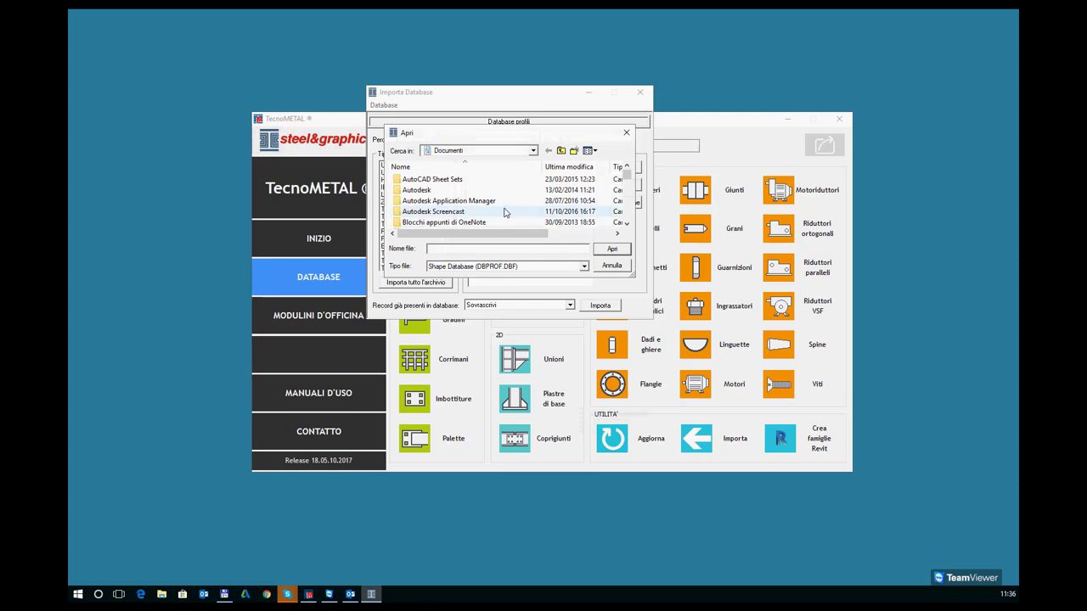
pyautogui.scroll(-5, 505, 211)
pyautogui.click(533, 150)
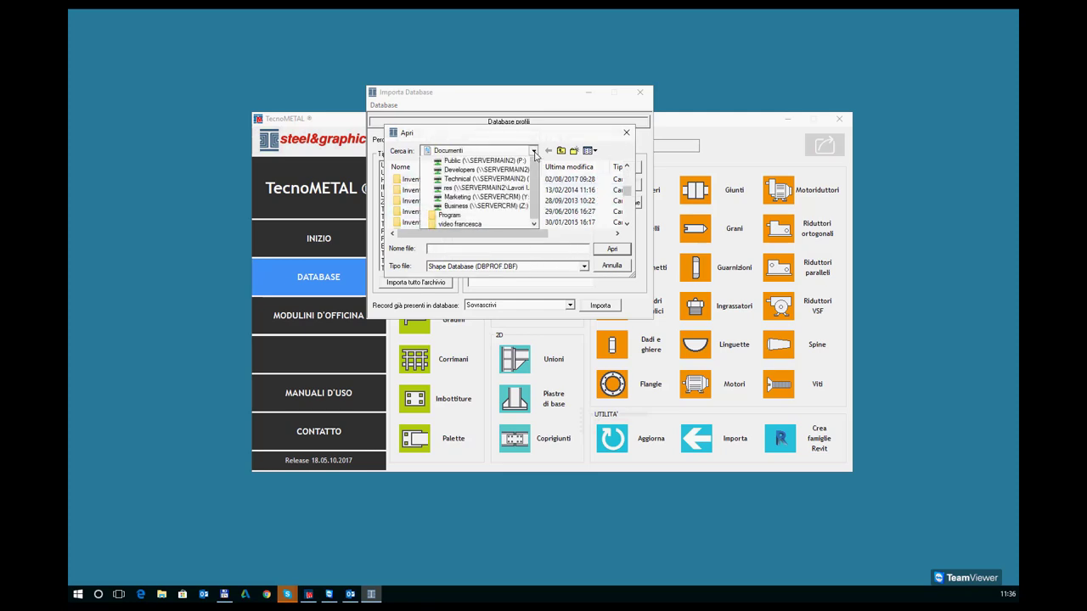
pyautogui.click(534, 152)
pyautogui.click(532, 153)
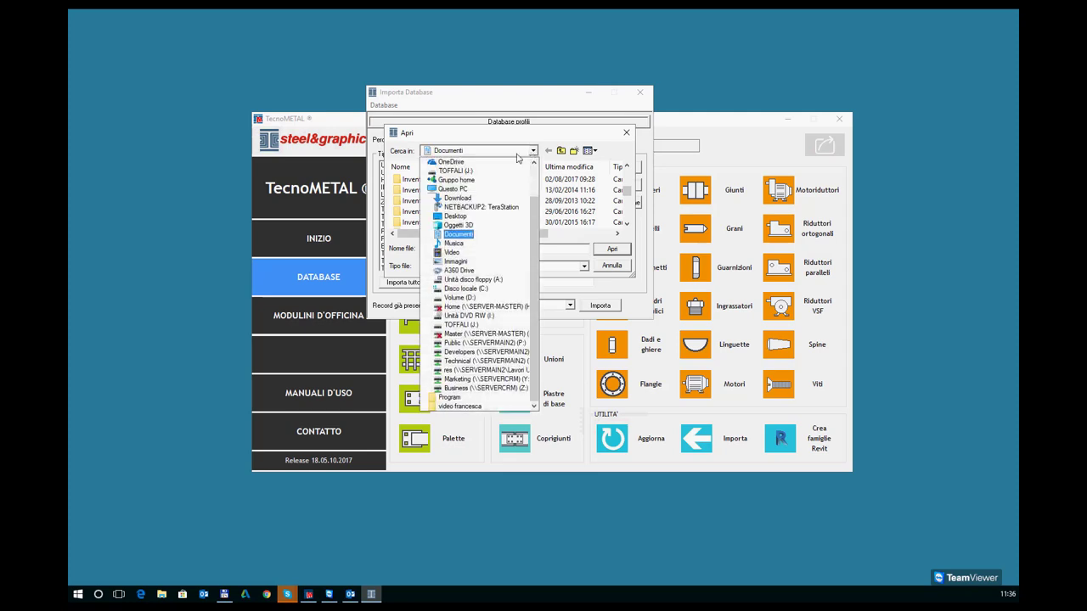
pyautogui.click(465, 289)
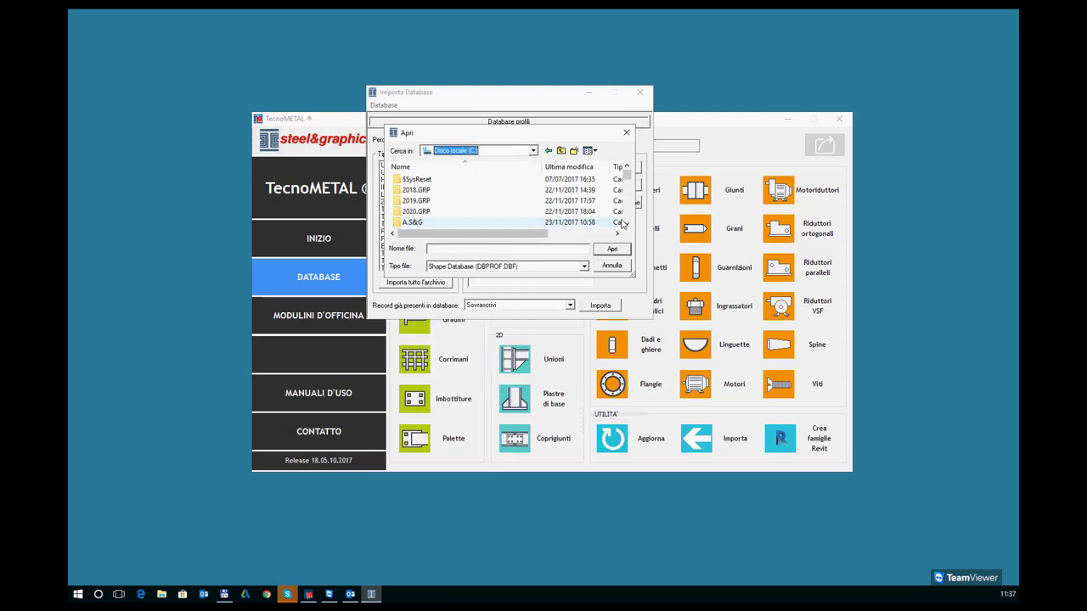
pyautogui.moveTo(625, 175); pyautogui.dragTo(626, 204)
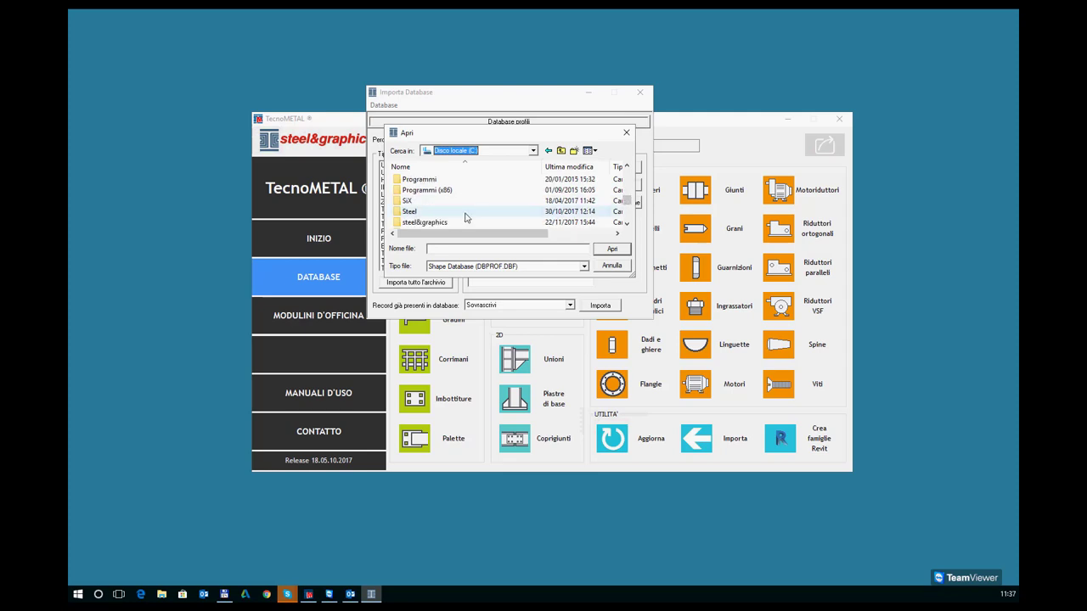
pyautogui.click(409, 212)
pyautogui.doubleClick(411, 213)
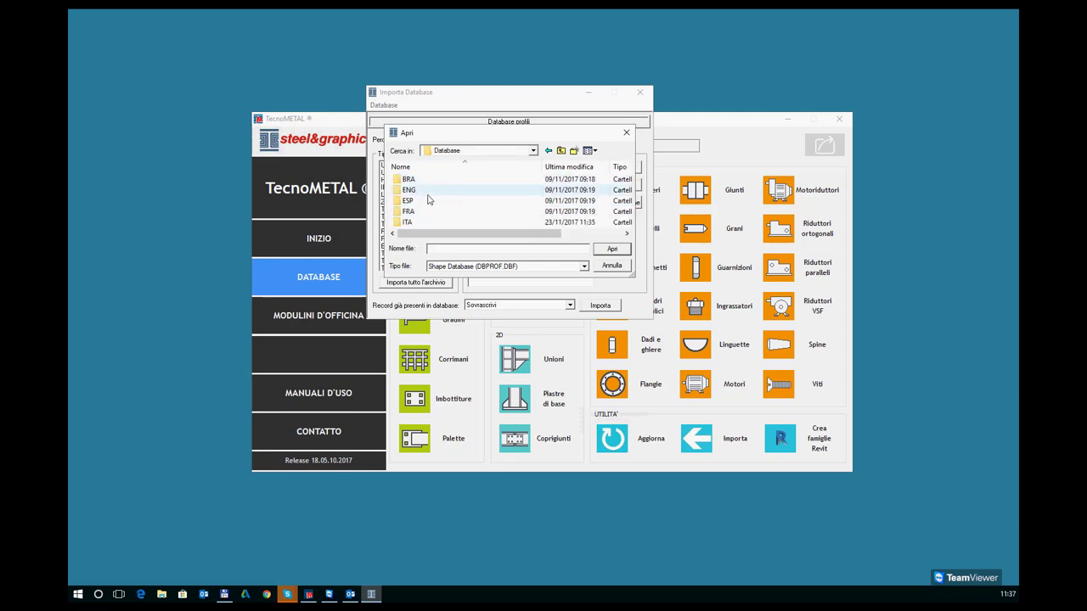
pyautogui.doubleClick(411, 190)
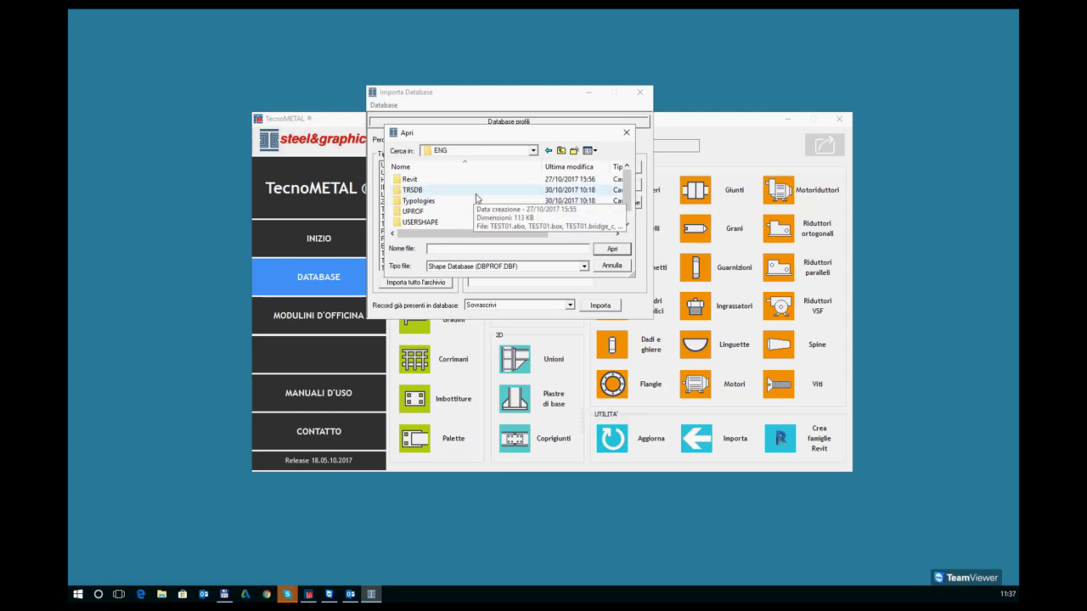
pyautogui.moveTo(626, 184); pyautogui.dragTo(626, 191)
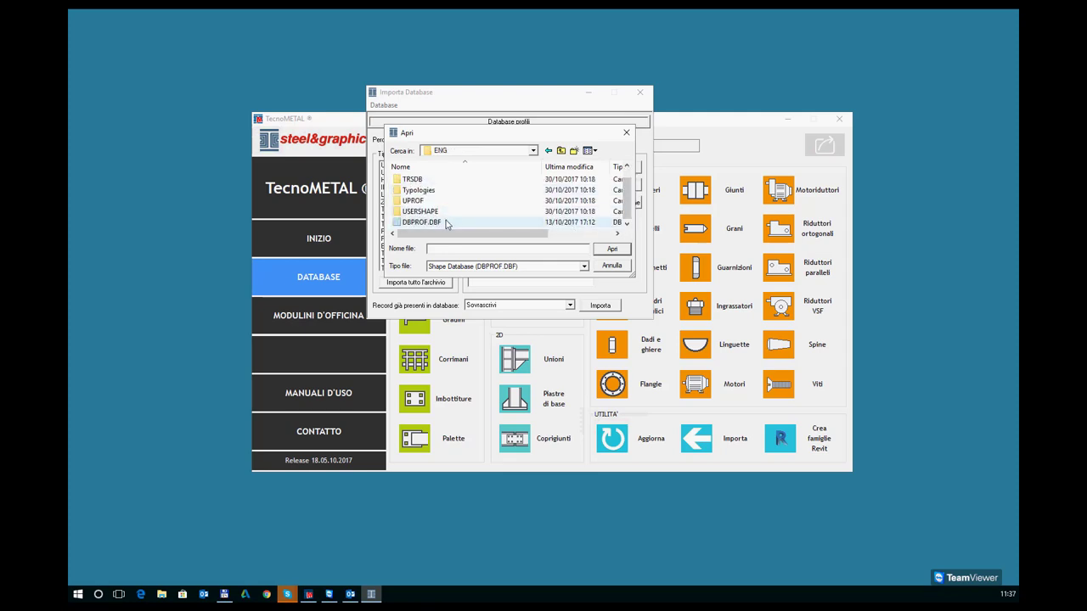
pyautogui.click(445, 221)
pyautogui.click(608, 249)
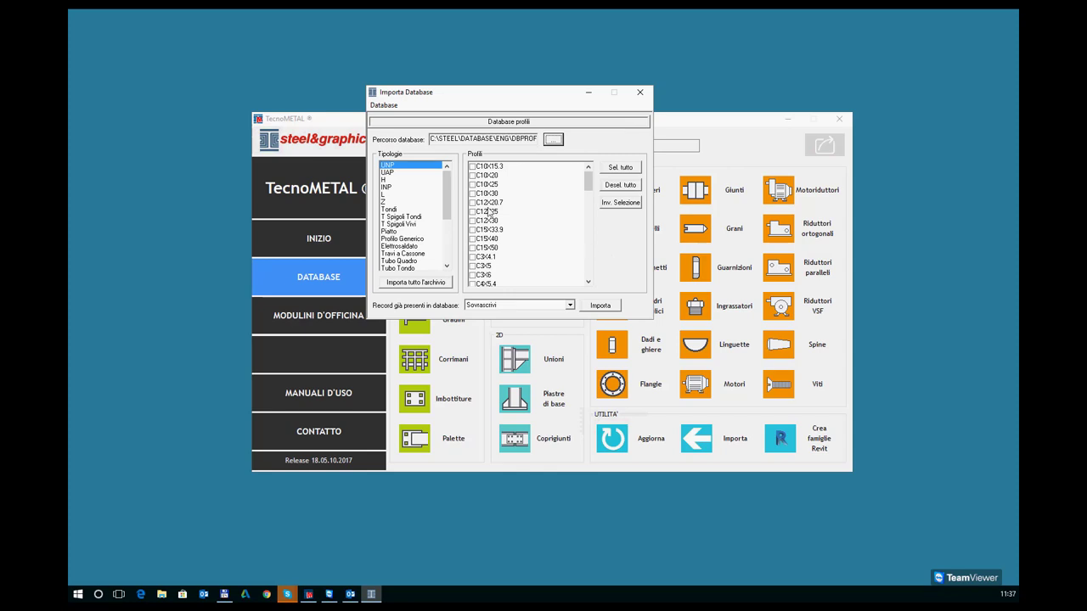
# Step: Check C10X15.3, C10X20 and C10X25, then select all profiles with Sel. tutto
pyautogui.click(473, 167)
pyautogui.click(473, 176)
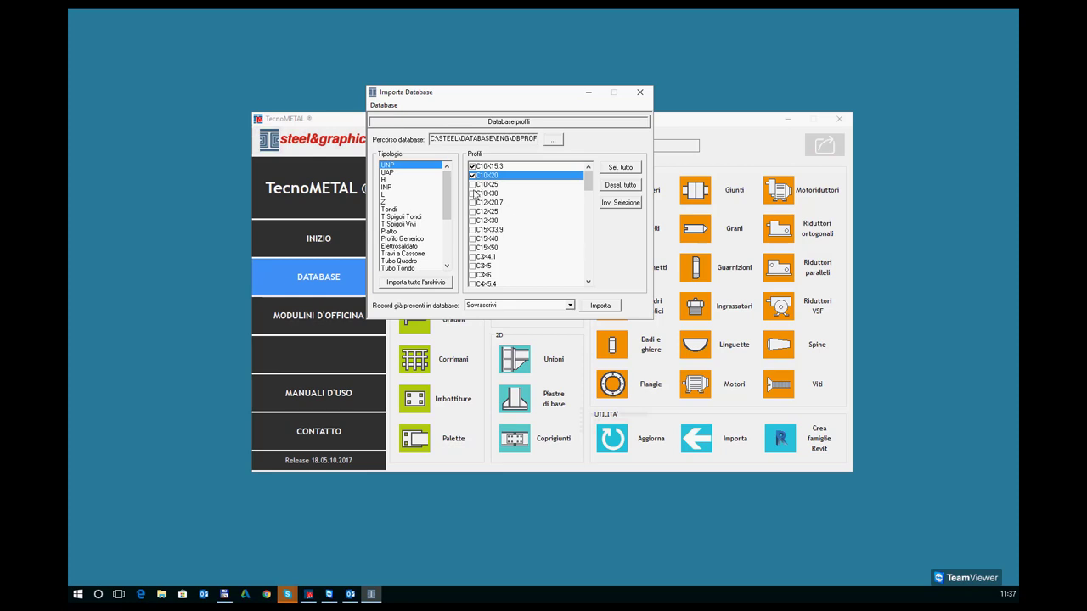
pyautogui.click(473, 186)
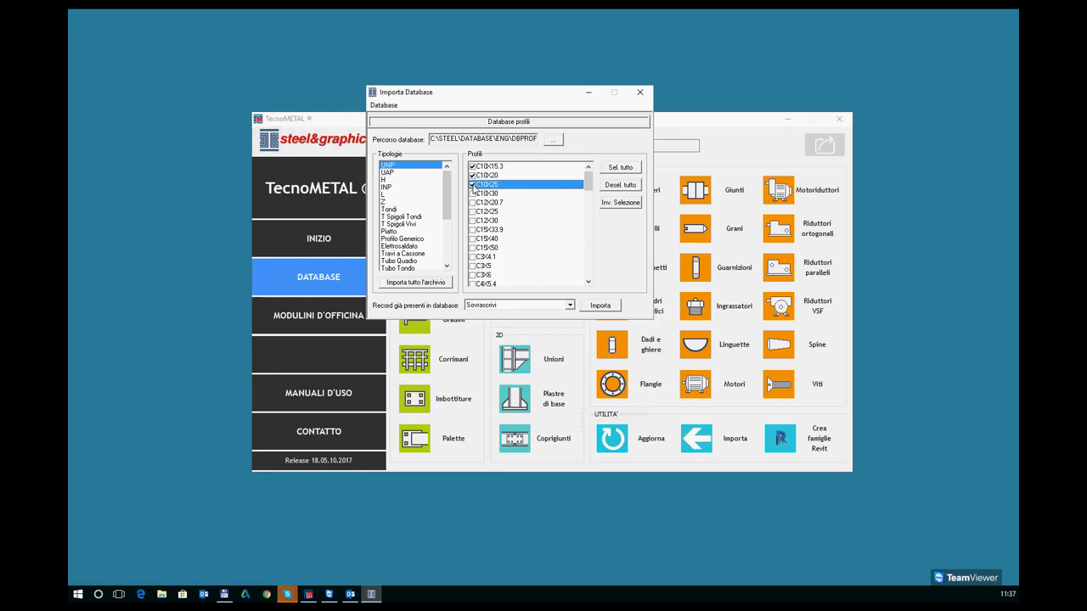
pyautogui.click(618, 169)
# Step: Switch the import source to the BRA folder's DBPROF.dbf, listing its UNP profiles
pyautogui.click(554, 141)
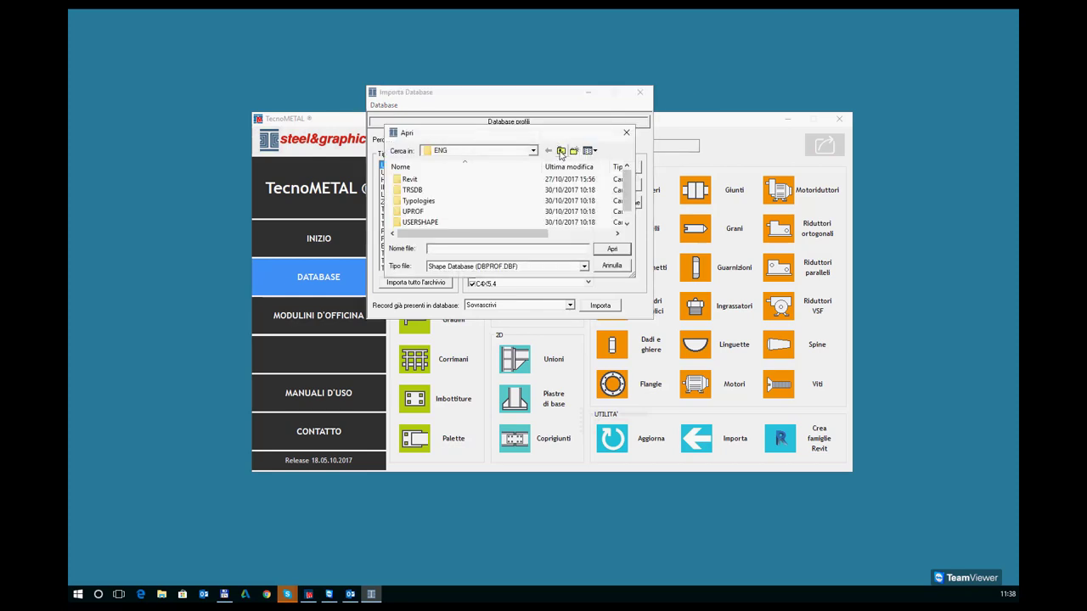
pyautogui.click(561, 151)
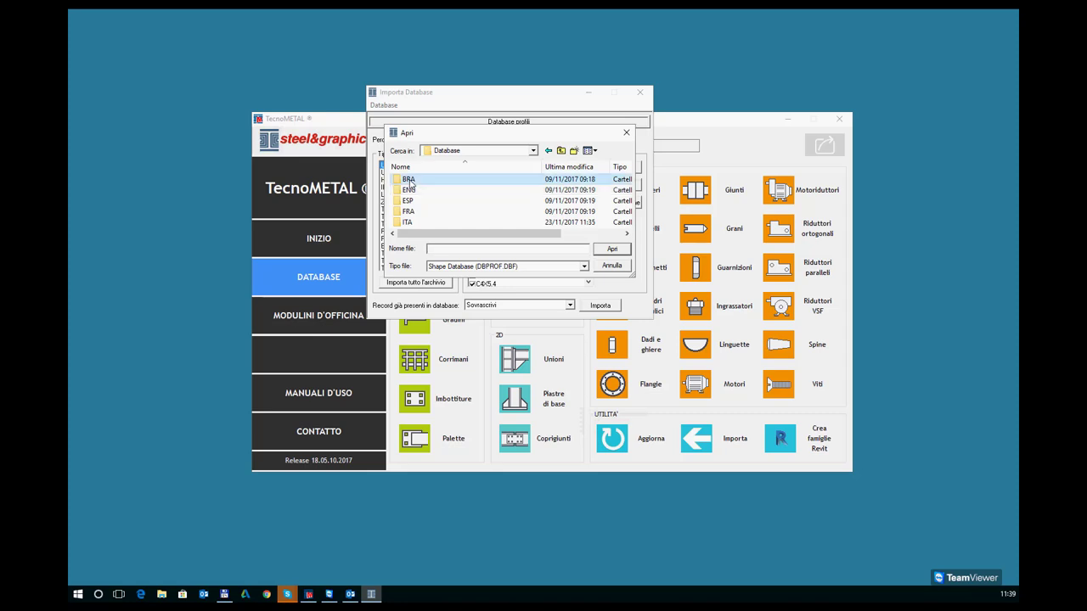
pyautogui.doubleClick(410, 181)
pyautogui.moveTo(626, 202); pyautogui.dragTo(626, 209)
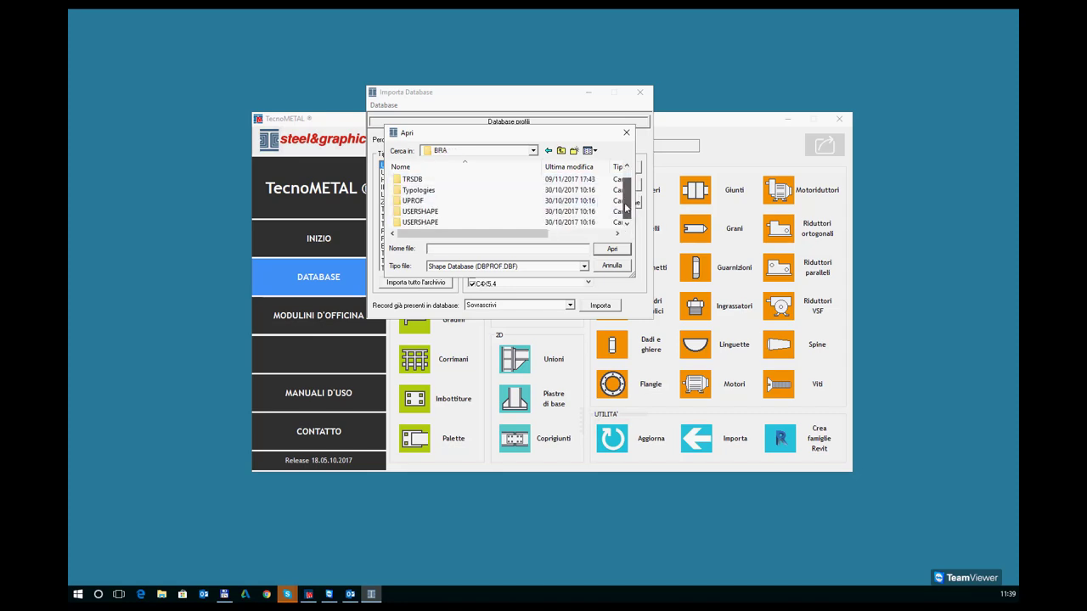
pyautogui.click(458, 222)
pyautogui.click(611, 249)
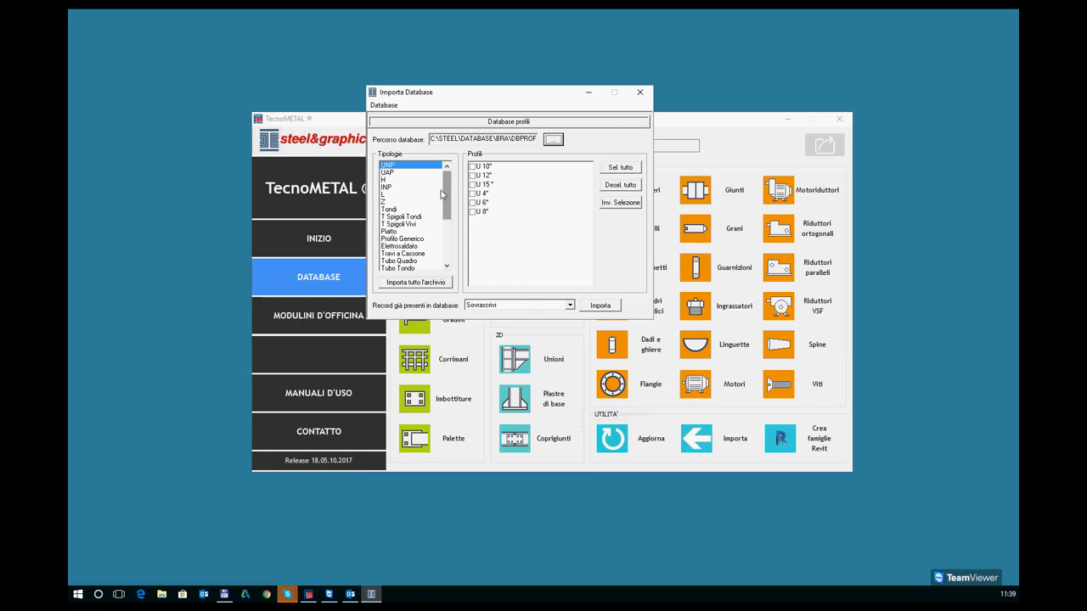
# Step: Browse the L angle profiles, then close Importa Database and show MODULINI D'OFFICINA
pyautogui.click(383, 195)
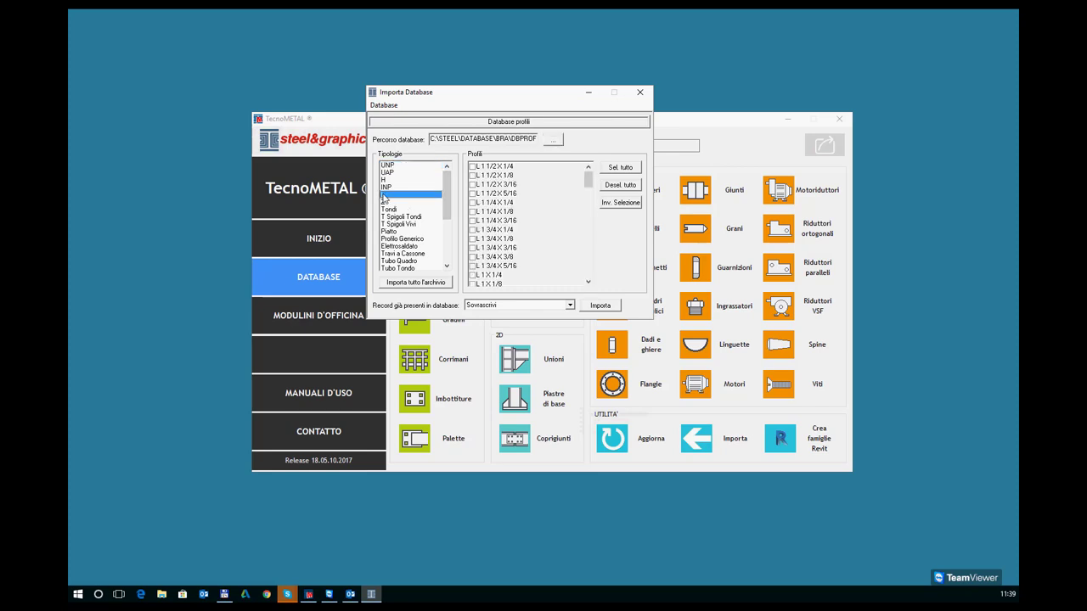
pyautogui.click(495, 195)
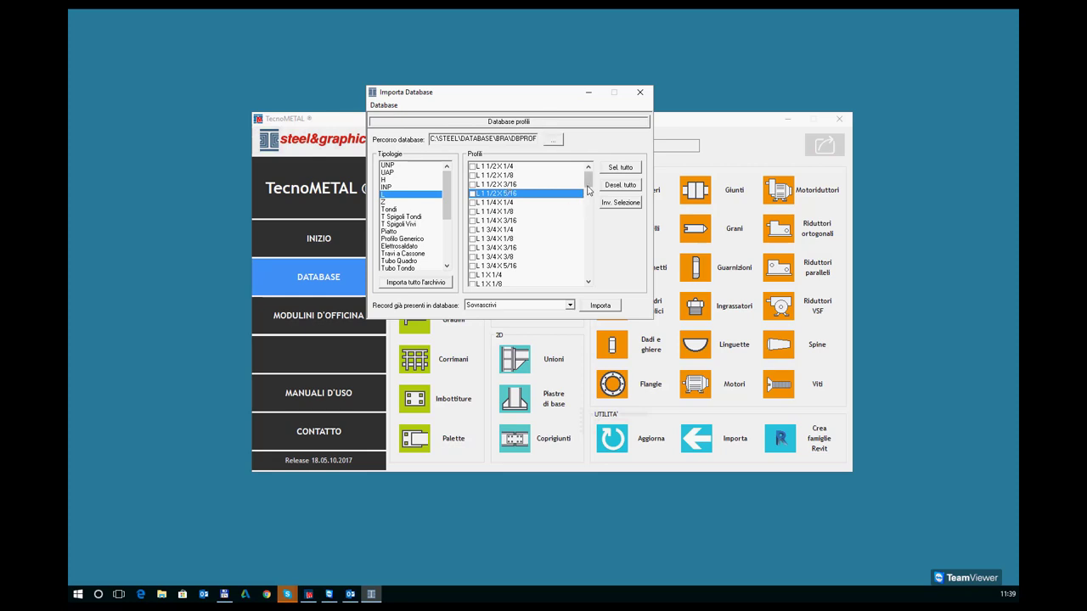
pyautogui.moveTo(588, 178); pyautogui.dragTo(586, 250)
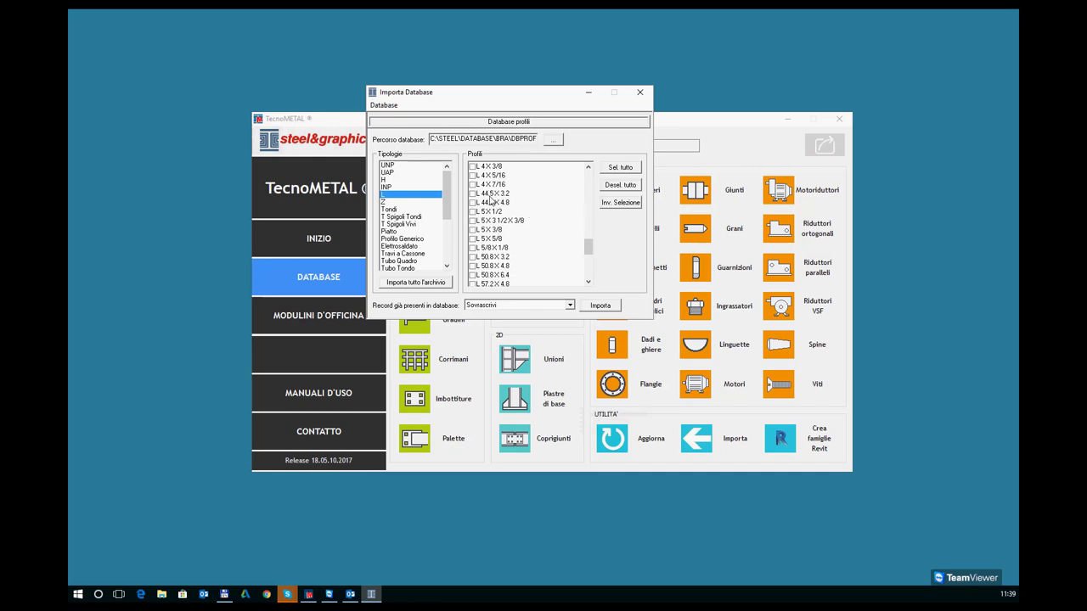
pyautogui.click(645, 94)
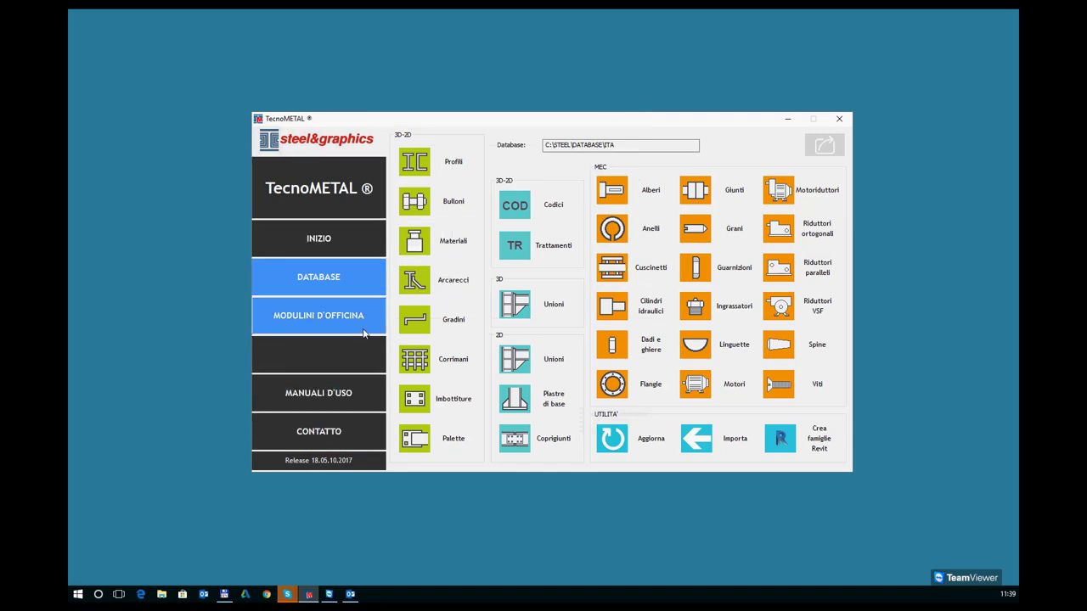
pyautogui.click(333, 316)
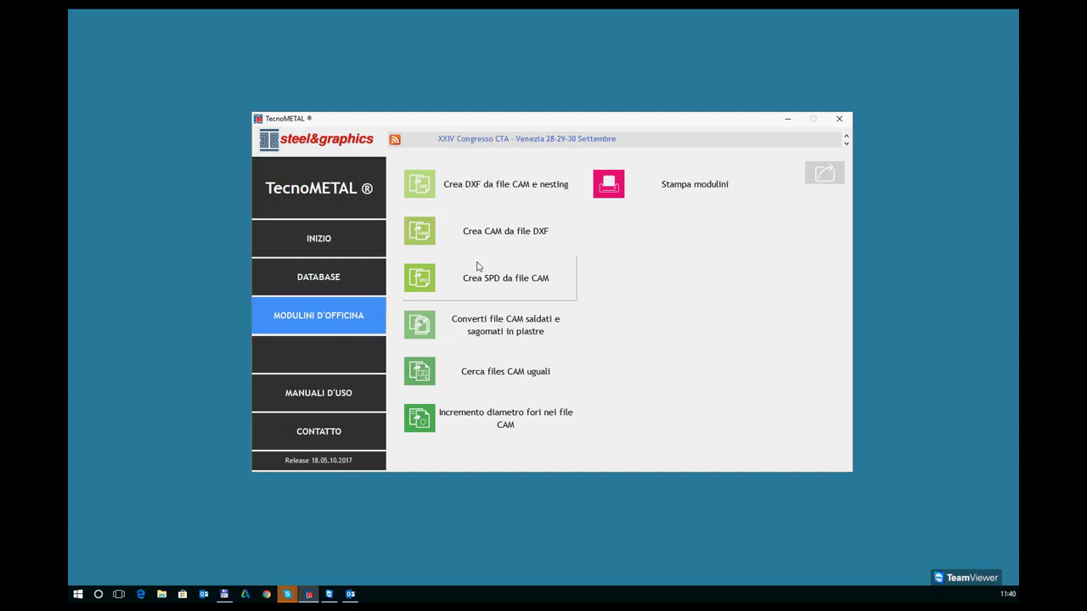
# Step: On the INIZIO page, collapse a.s&g, select drive C: and start a new job
pyautogui.click(343, 241)
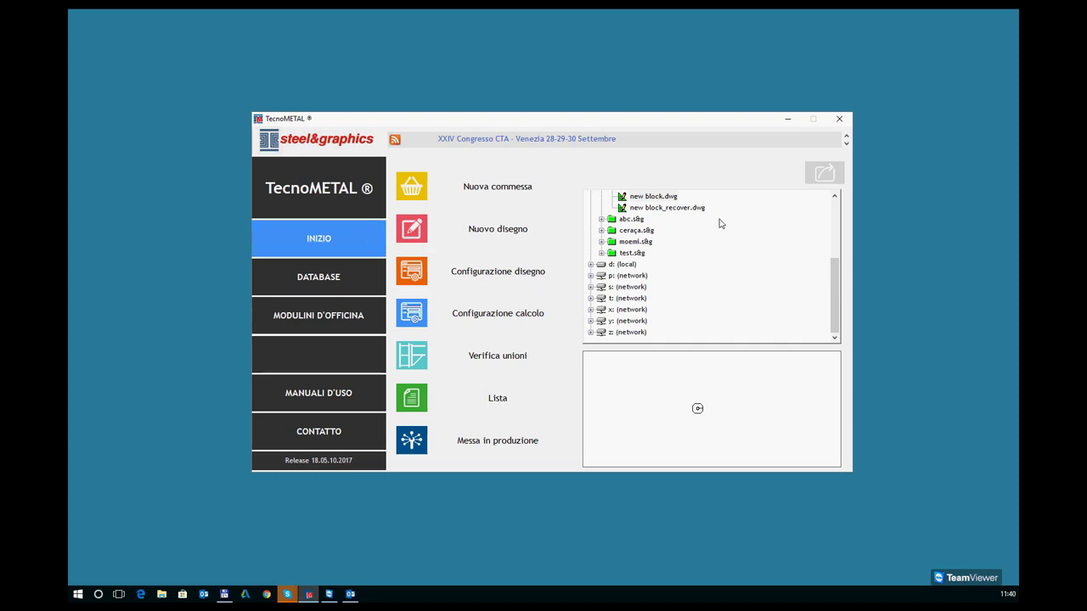
pyautogui.moveTo(834, 289); pyautogui.dragTo(836, 231)
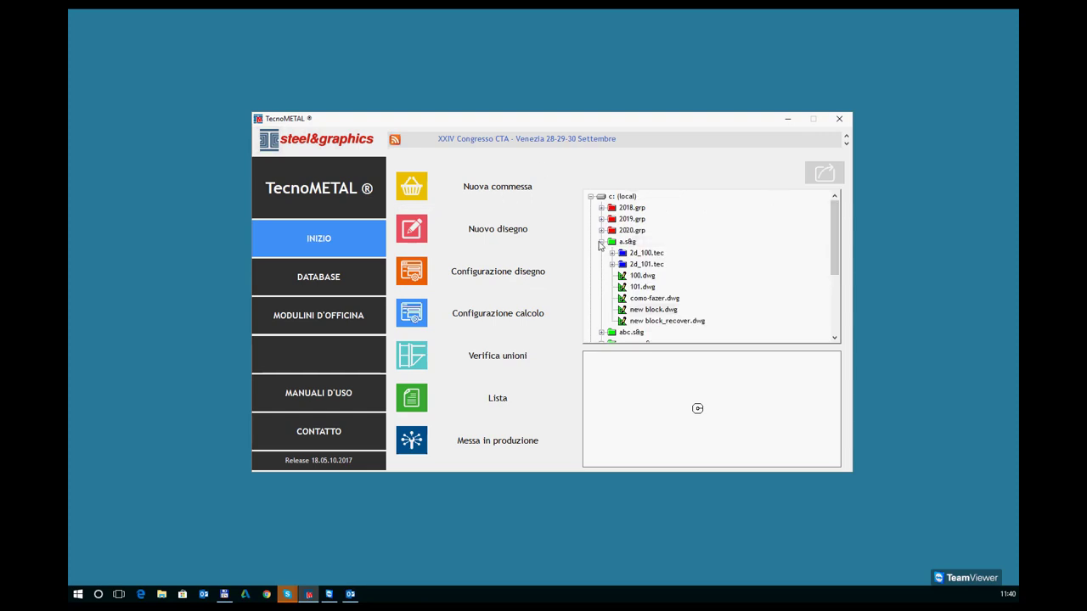
pyautogui.click(601, 242)
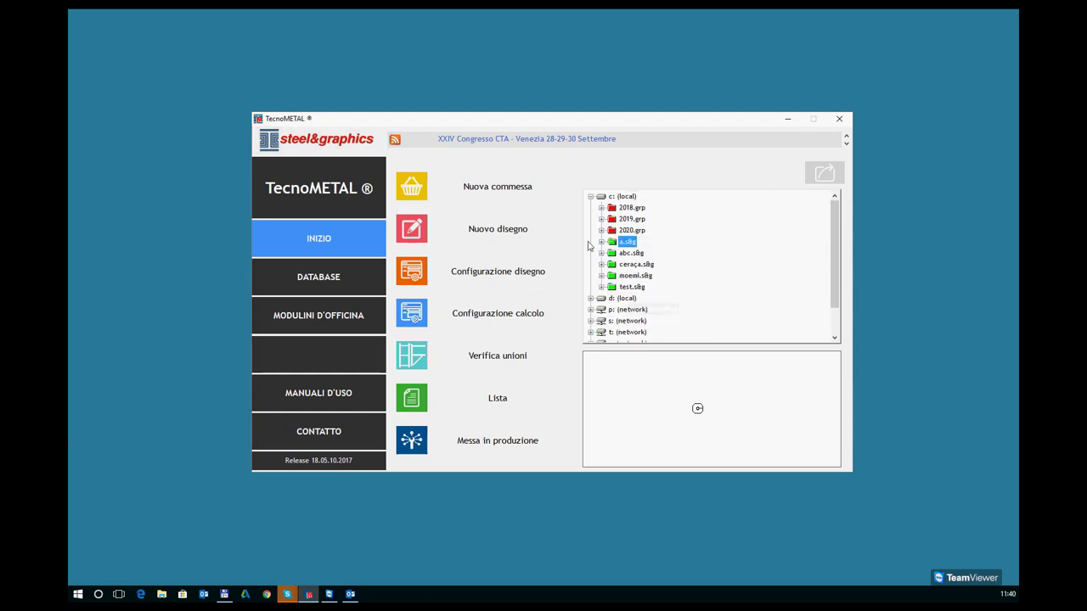
pyautogui.click(498, 188)
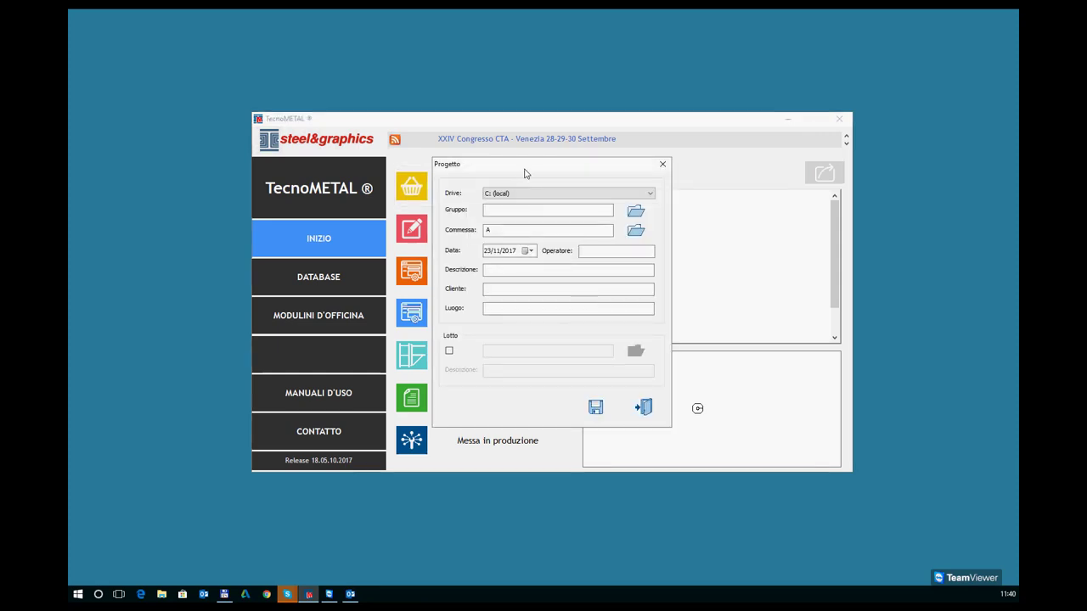
pyautogui.moveTo(528, 167)
pyautogui.mouseDown()
pyautogui.moveTo(632, 157)
pyautogui.moveTo(557, 266)
pyautogui.mouseUp()
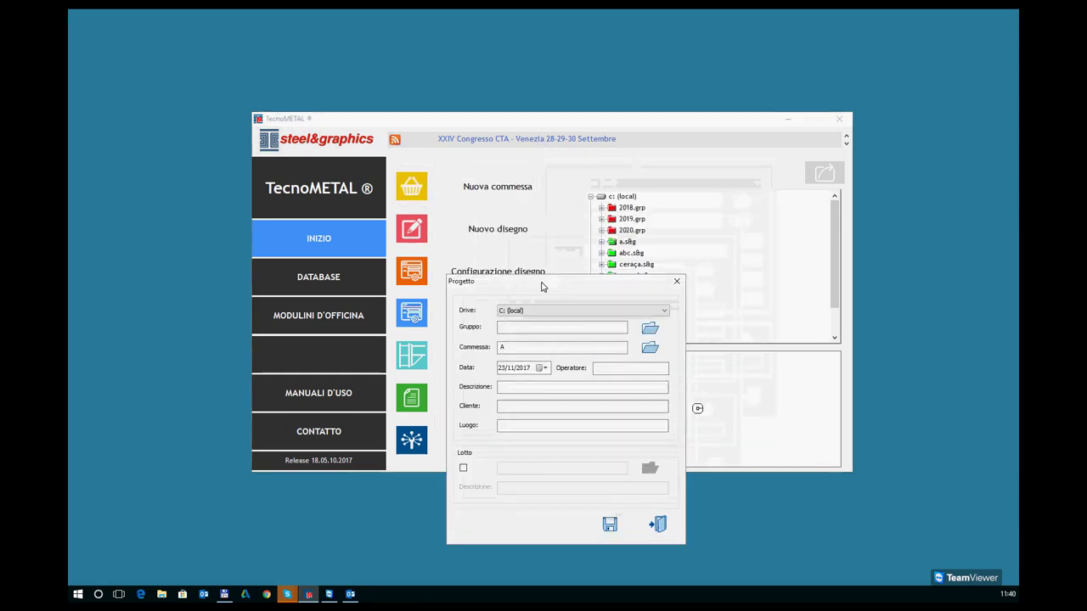
pyautogui.click(688, 264)
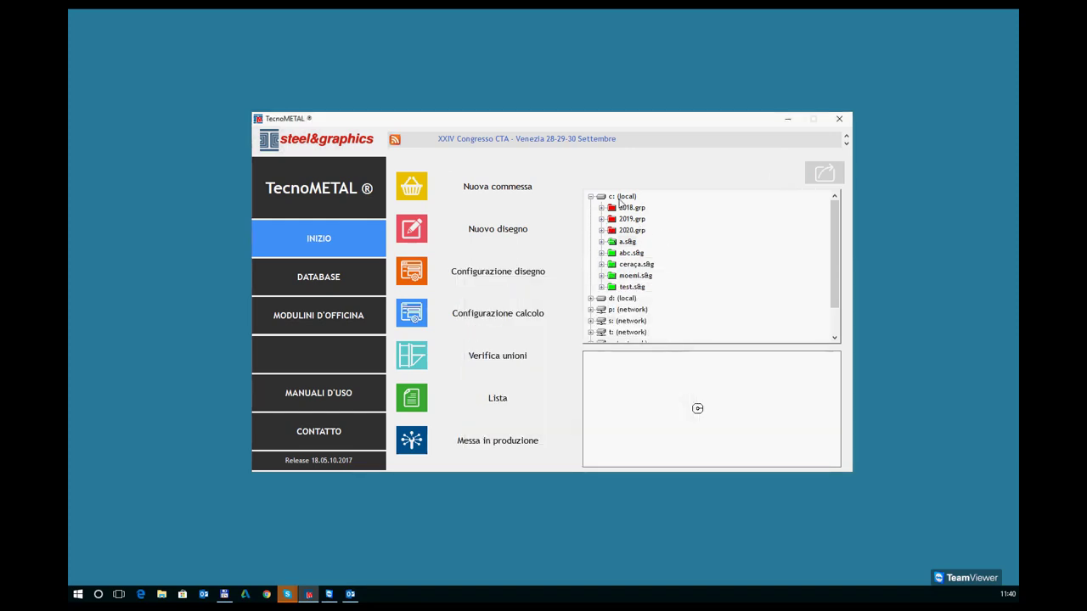
pyautogui.click(621, 197)
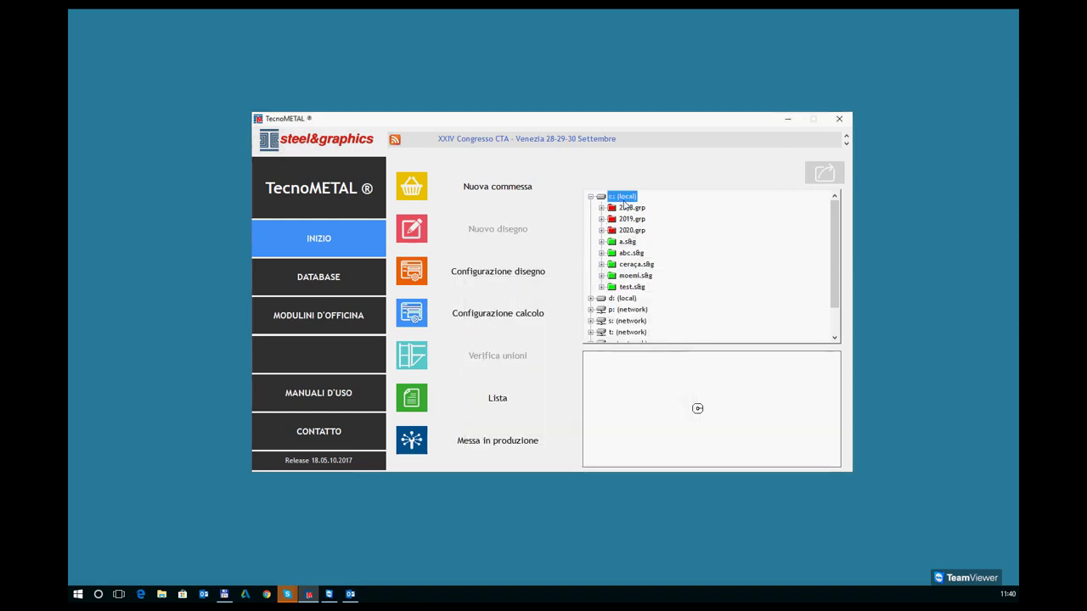
pyautogui.click(509, 195)
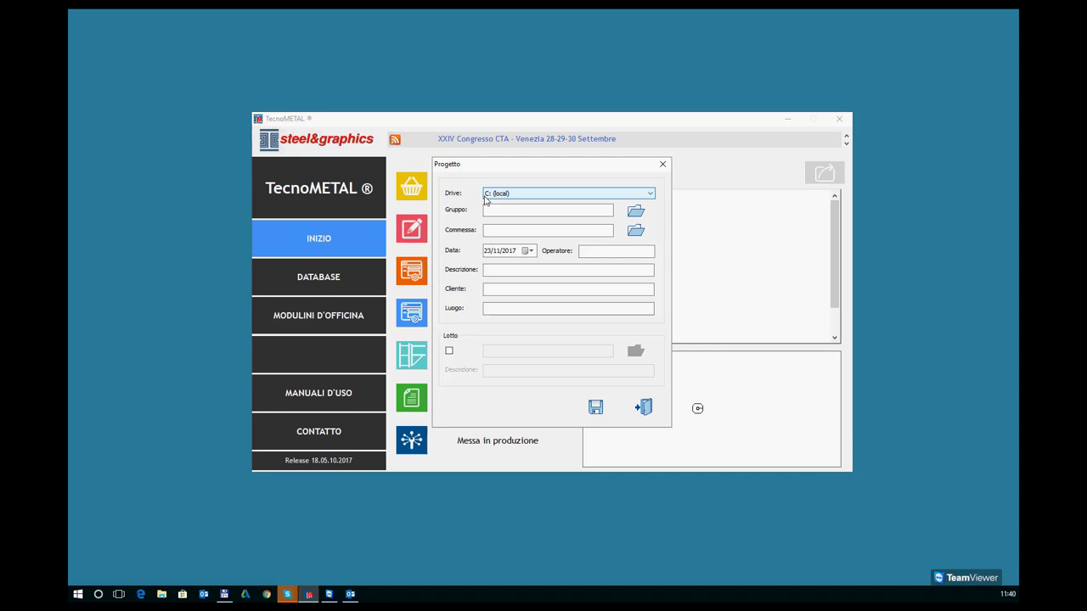
# Step: Keep drive C: (local) for the project and name the new job 'prova'
pyautogui.click(588, 194)
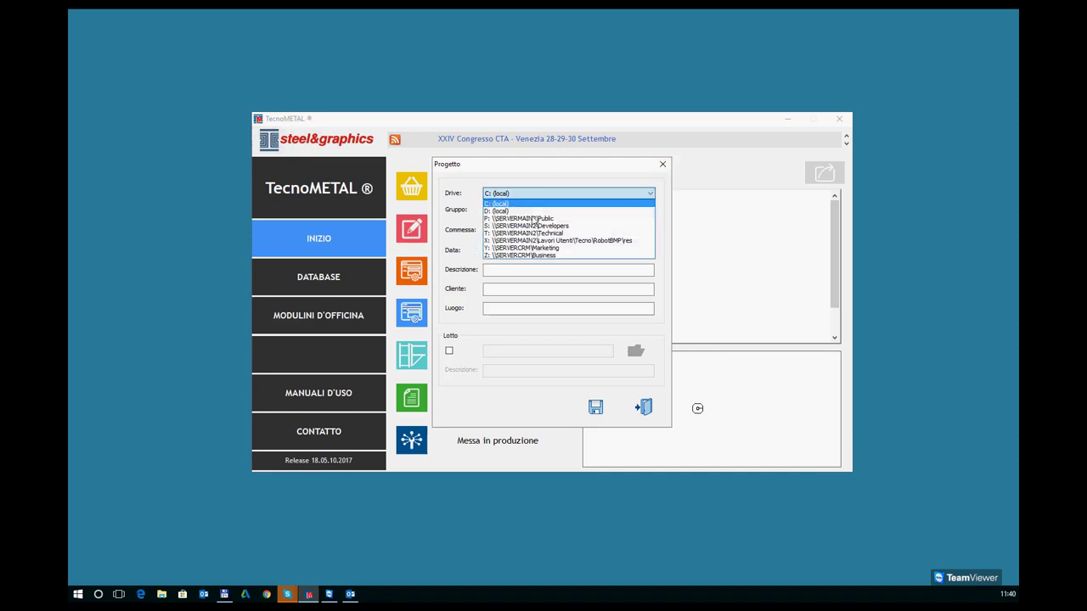
pyautogui.click(559, 194)
pyautogui.click(572, 212)
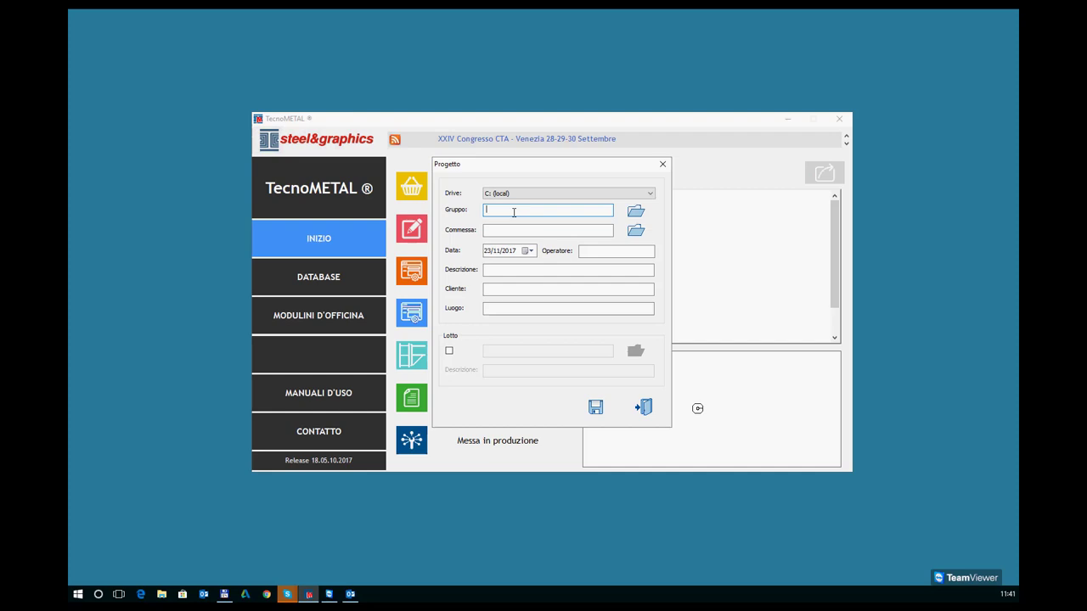
pyautogui.click(493, 229)
pyautogui.write('prova')
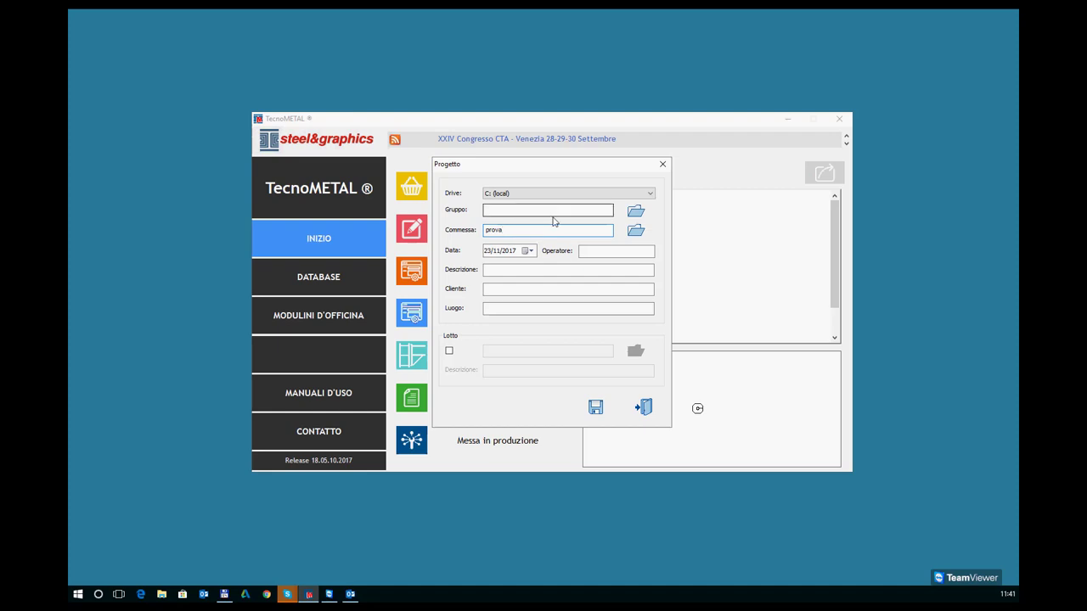
# Step: Enter the operator's initials and save the prova job
pyautogui.click(586, 252)
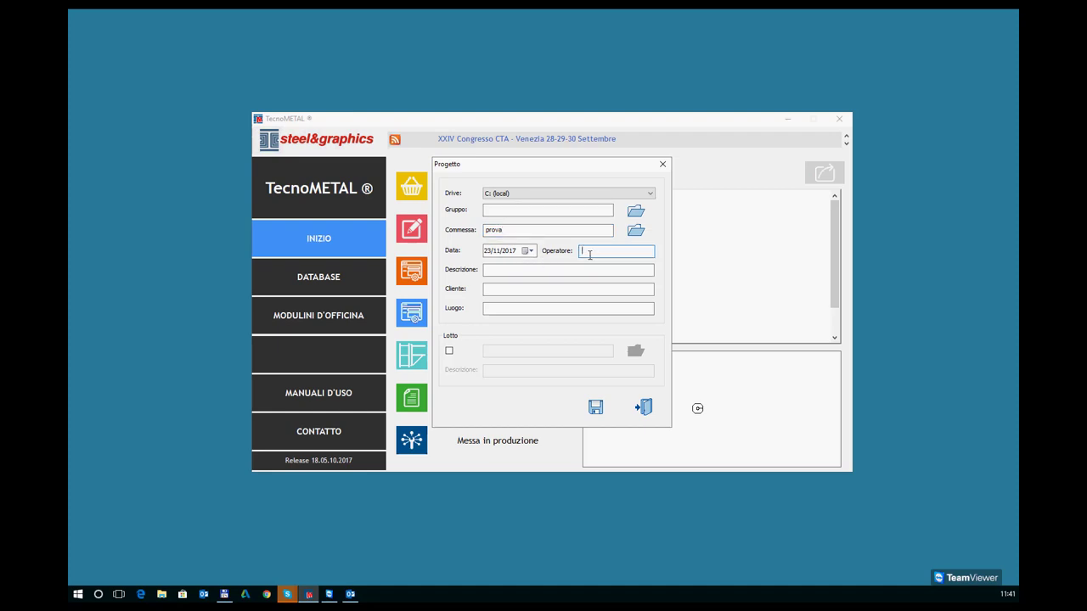
pyautogui.write('tr')
pyautogui.click(497, 270)
pyautogui.click(552, 307)
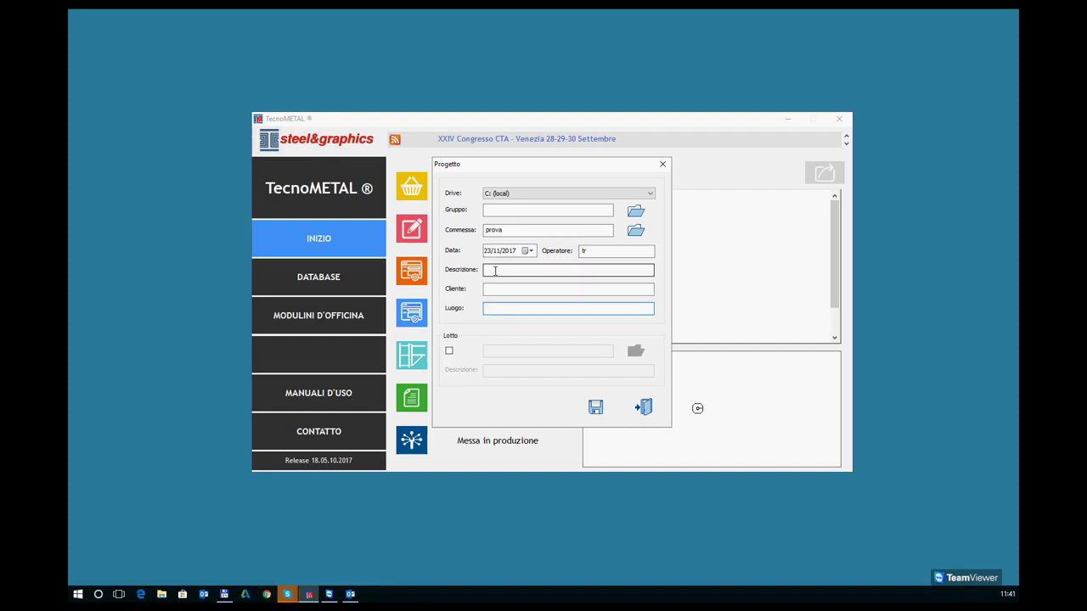
pyautogui.click(495, 271)
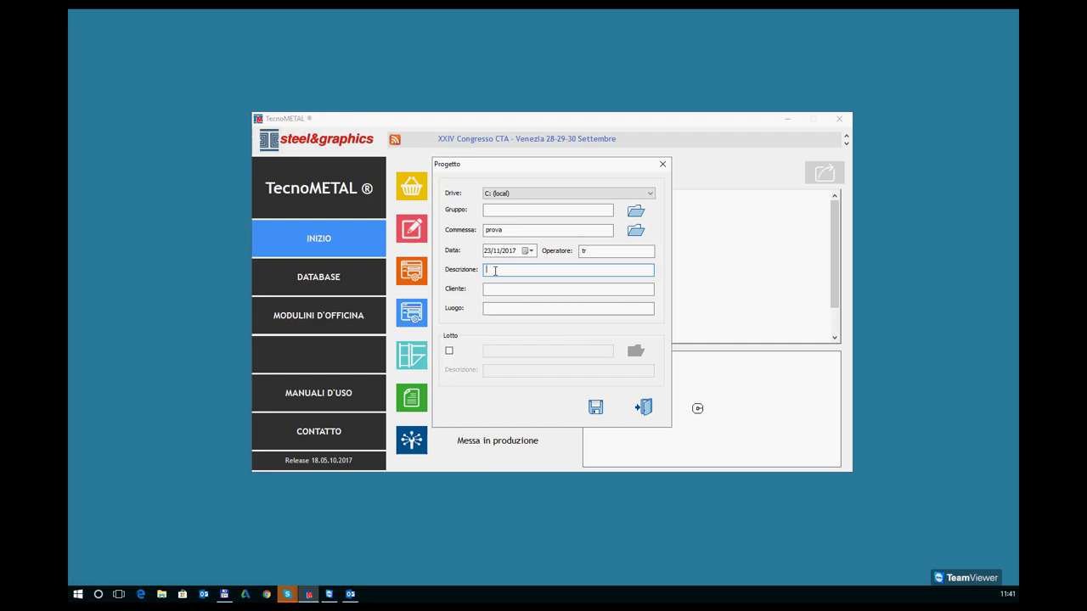
pyautogui.click(495, 290)
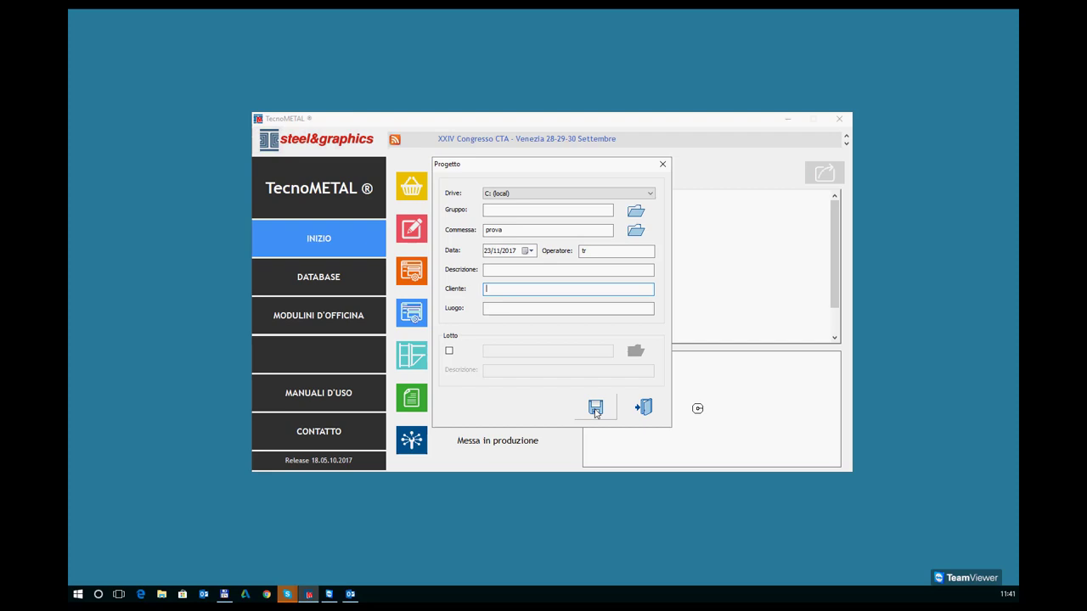
pyautogui.click(596, 412)
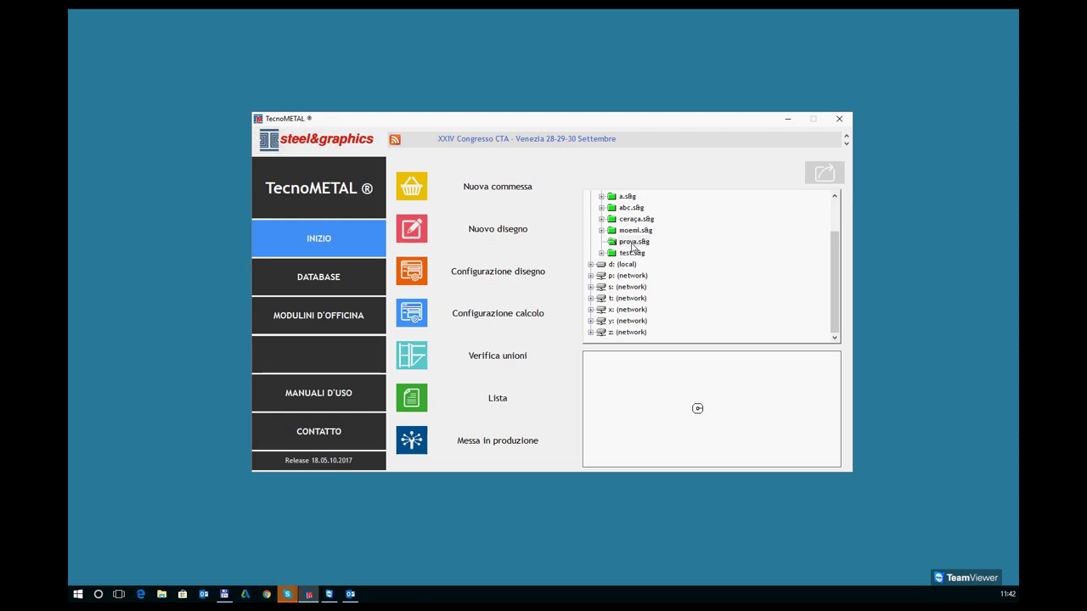
# Step: Start a new drawing in job prova named 12542 with revision 0
pyautogui.click(633, 242)
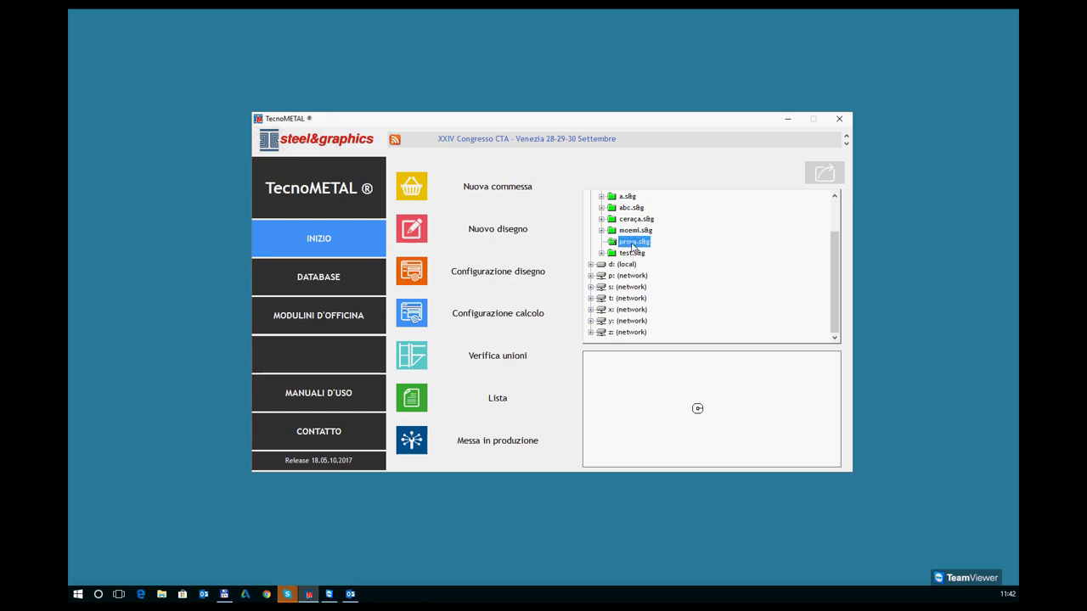
pyautogui.click(503, 232)
pyautogui.click(489, 216)
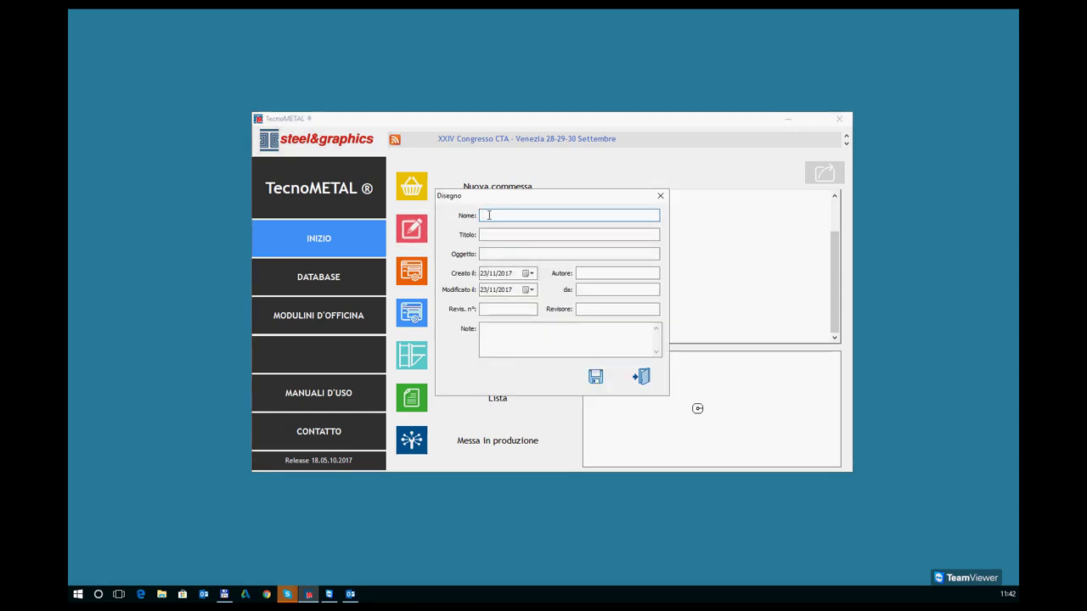
pyautogui.write('12')
pyautogui.write('542')
pyautogui.click(489, 235)
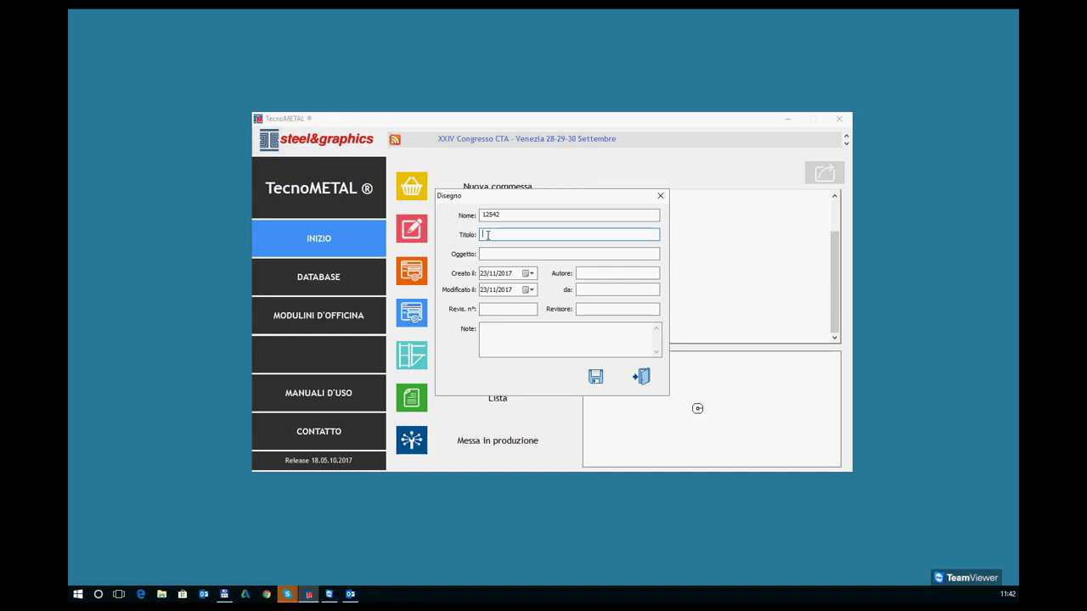
pyautogui.click(488, 253)
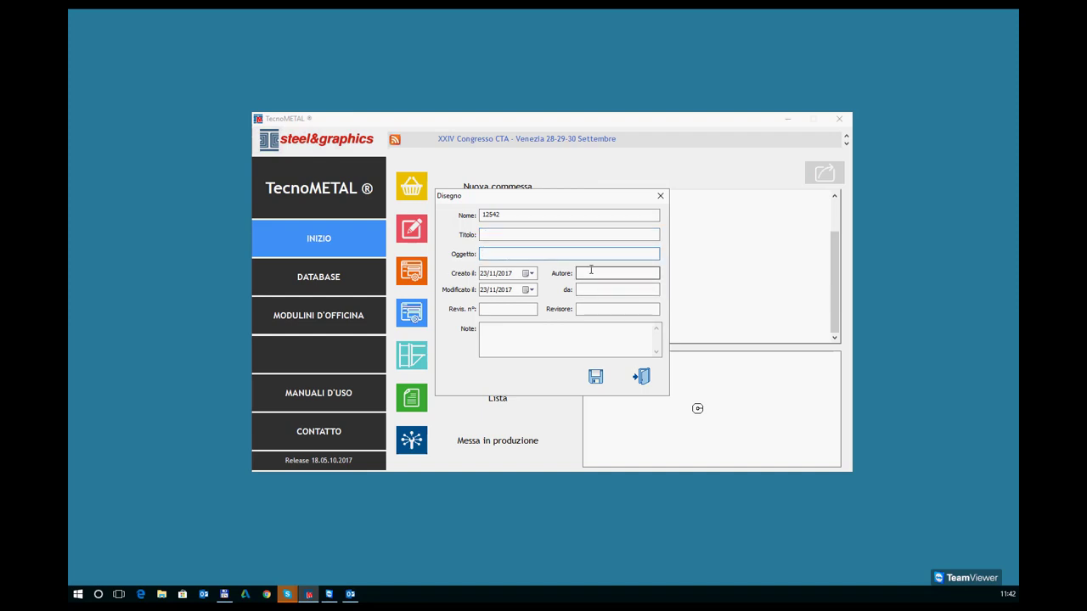
pyautogui.click(508, 309)
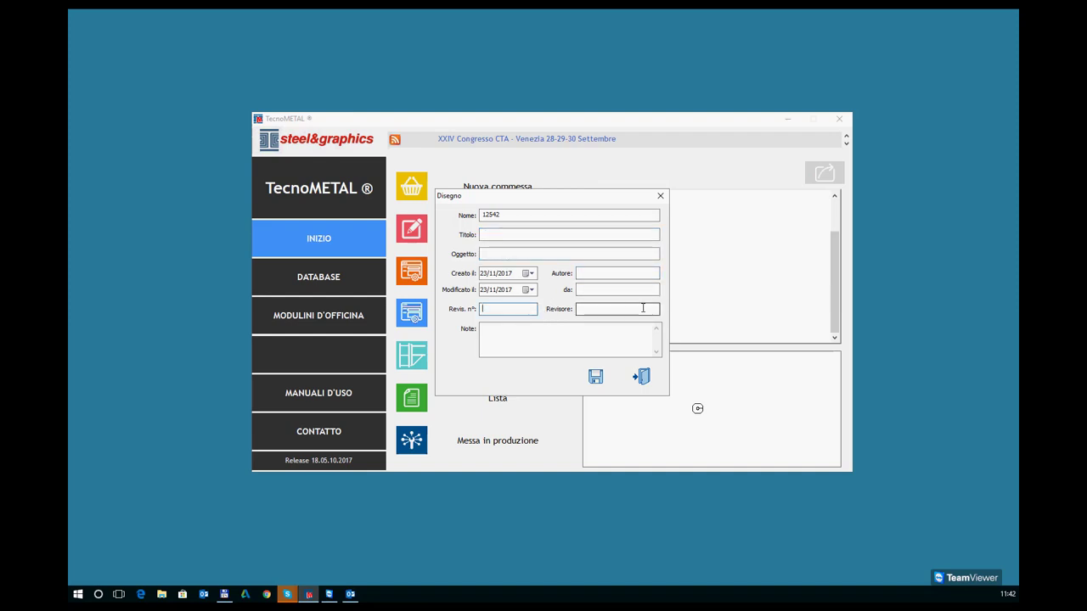
pyautogui.write('0')
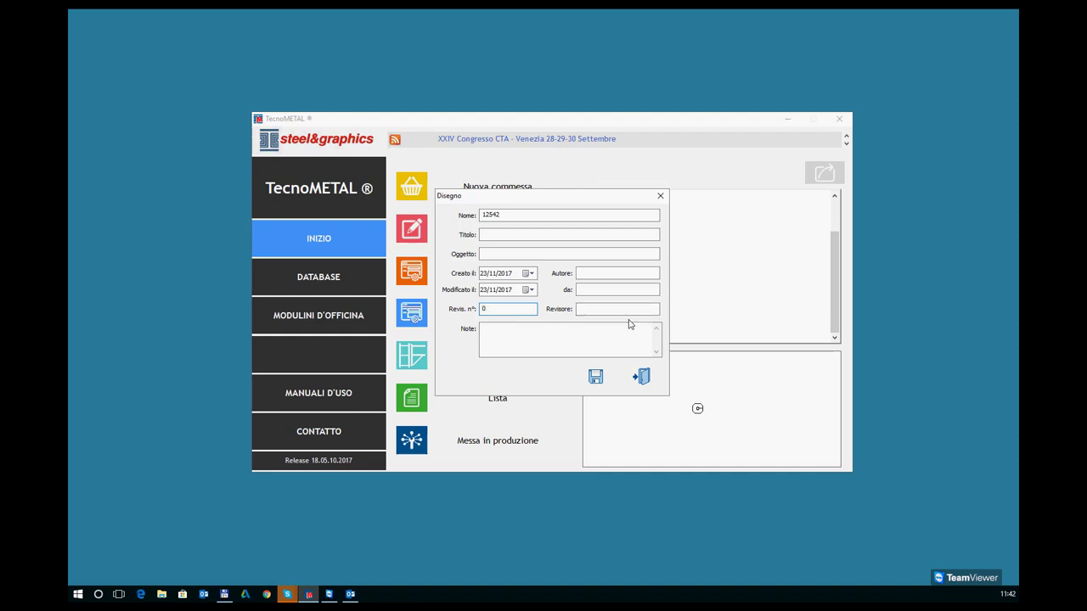
pyautogui.click(504, 331)
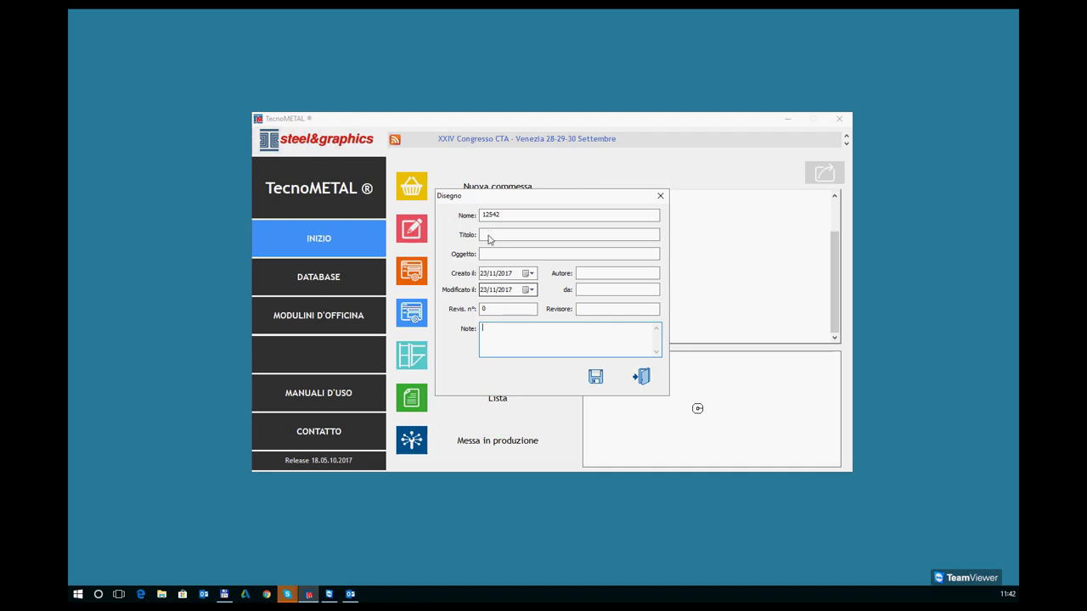
# Step: Give the drawing title TA100, subject torre, the author's initials and note 'zincato a caldo'
pyautogui.click(488, 234)
pyautogui.write('TA100')
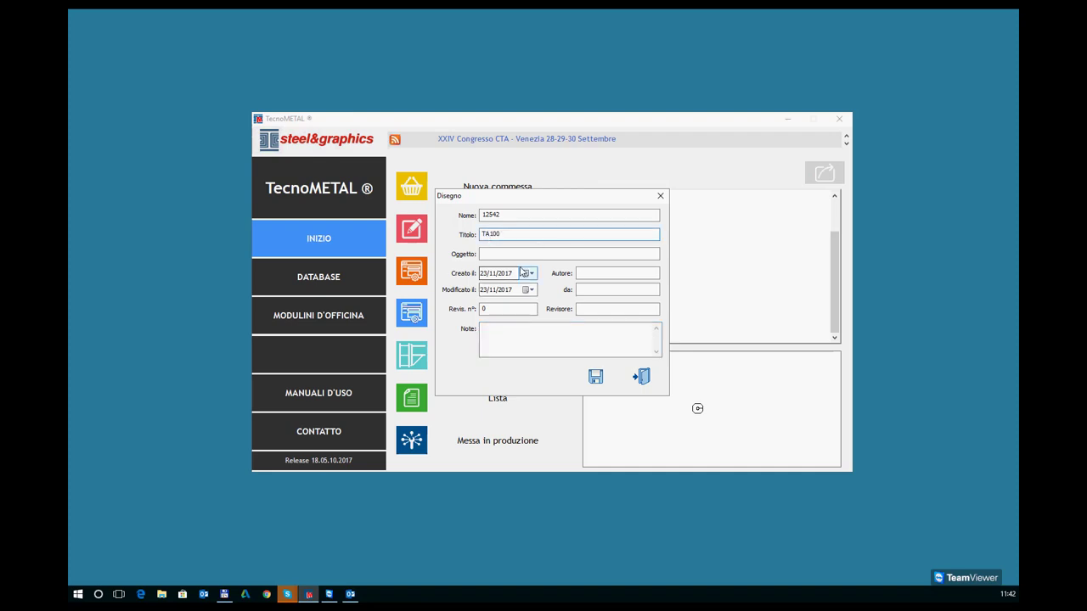
pyautogui.click(491, 253)
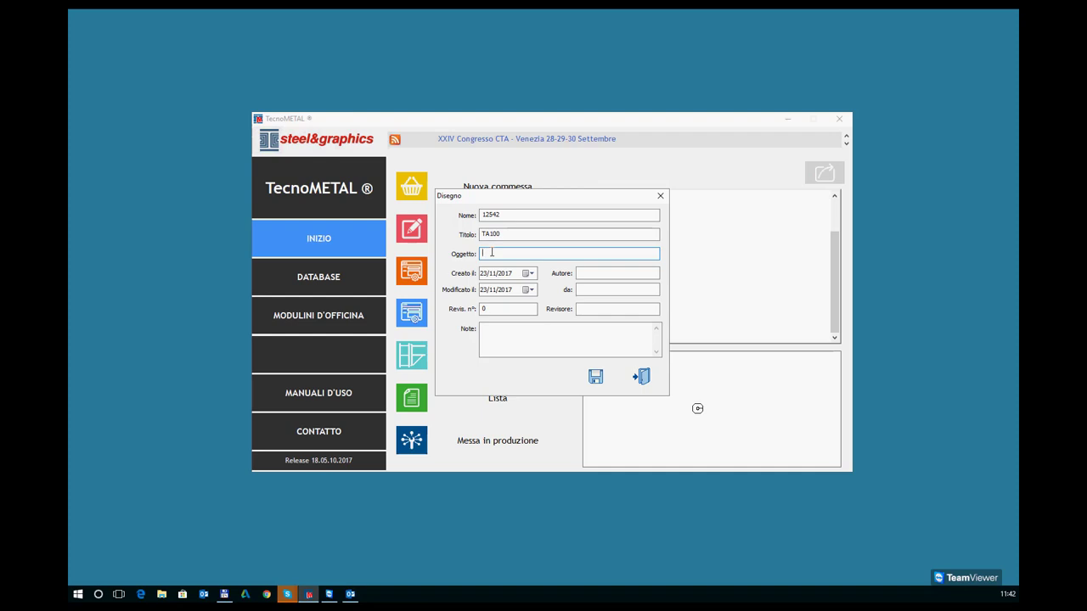
pyautogui.write('torre')
pyautogui.click(598, 274)
pyautogui.write('TR')
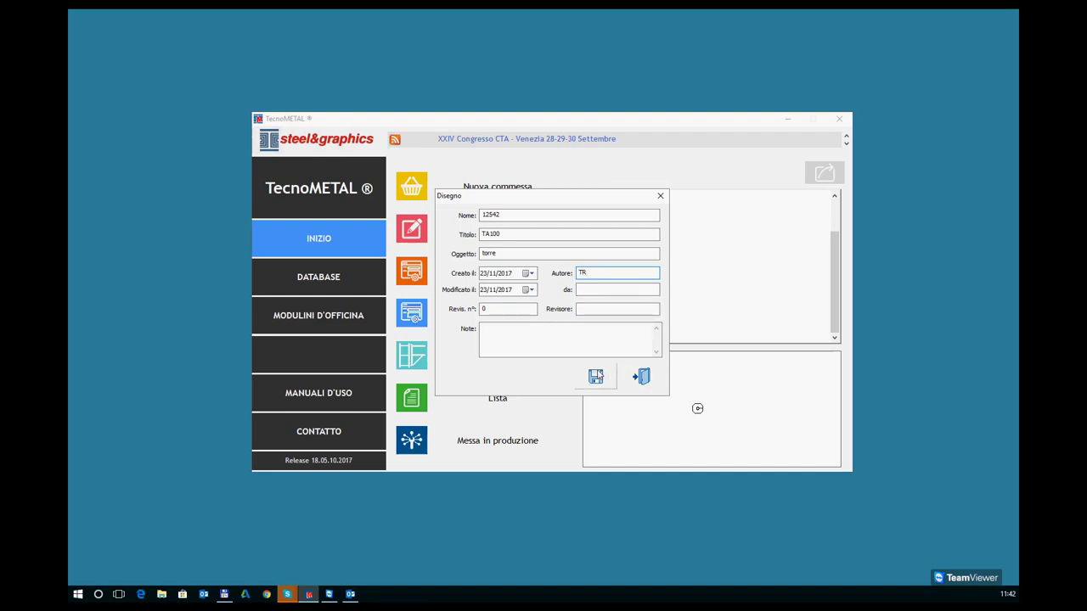
pyautogui.click(481, 336)
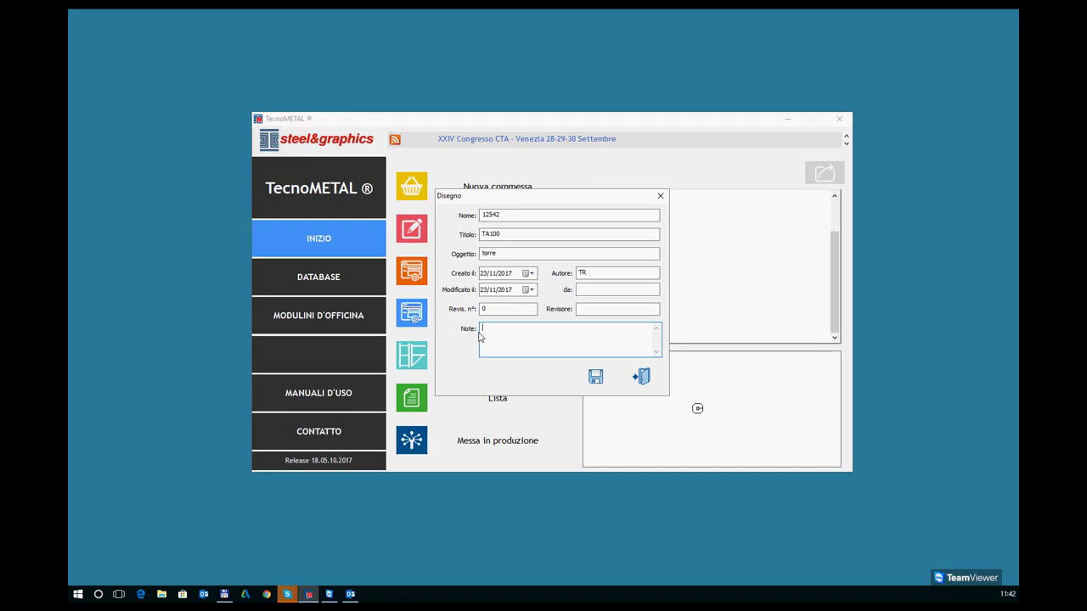
pyautogui.write('zincat')
pyautogui.write('o a cald')
pyautogui.write('o')
# Step: Save the Disegno form to create 12542.DWG and show the TecnoMETAL 4D ribbon tab
pyautogui.click(595, 376)
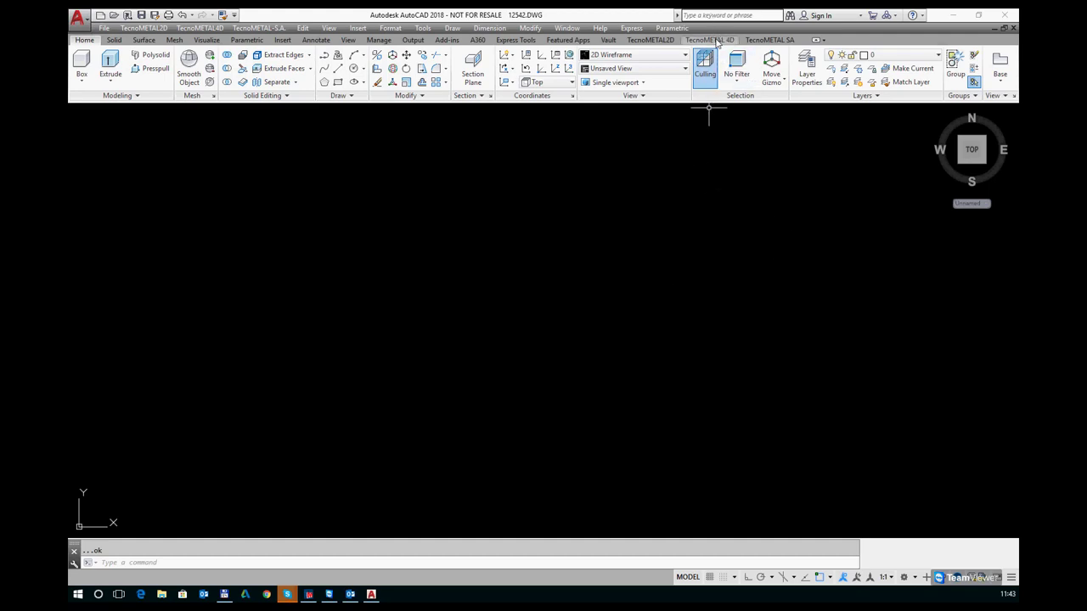
pyautogui.click(717, 40)
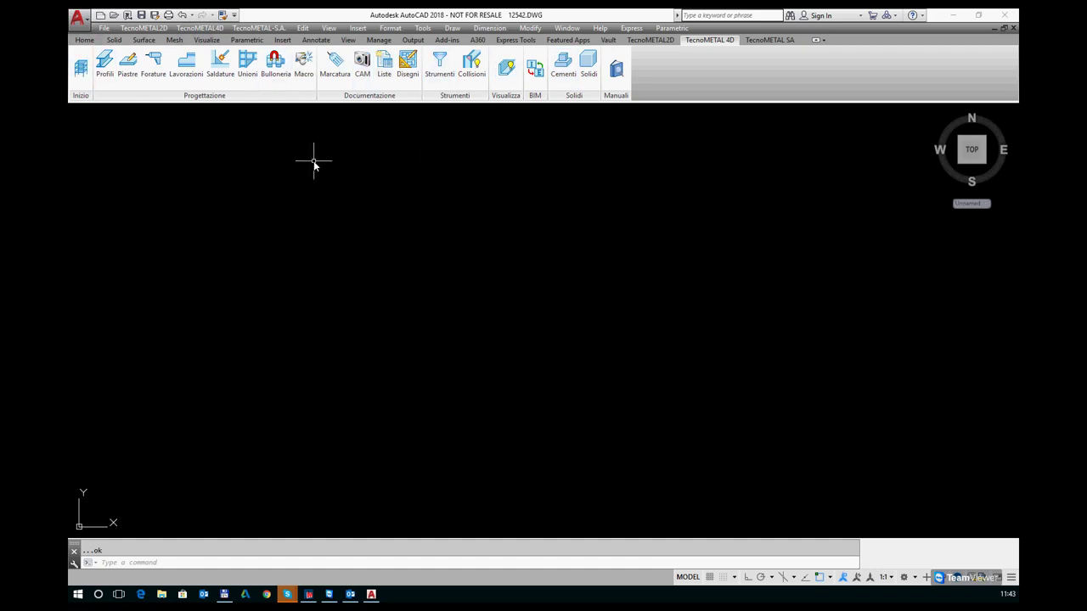
# Step: Open the project setup and set the Profili layer colour to grey 9
pyautogui.click(81, 68)
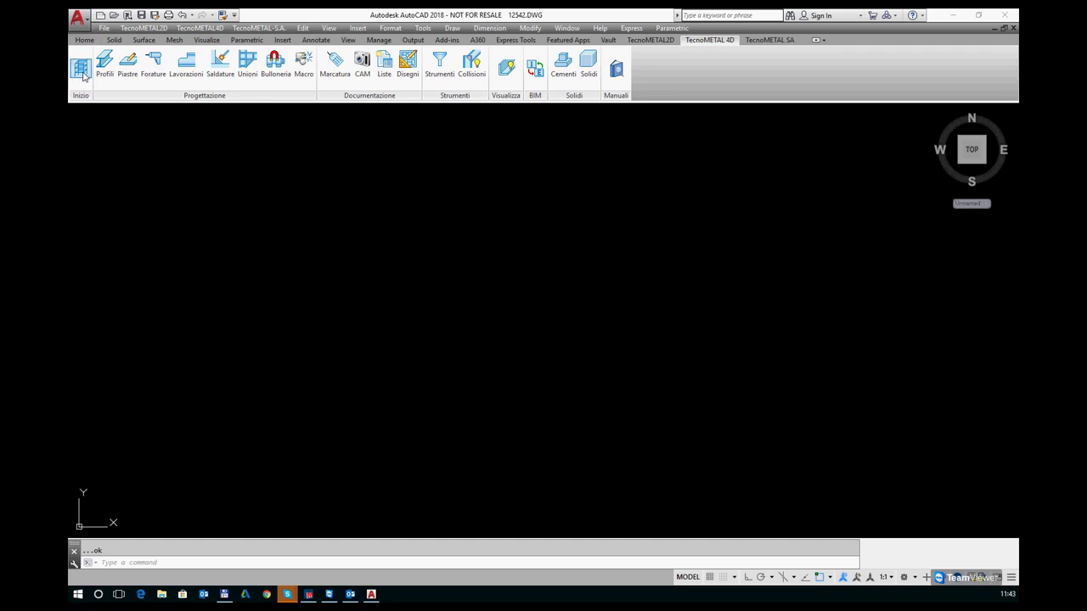
pyautogui.click(153, 129)
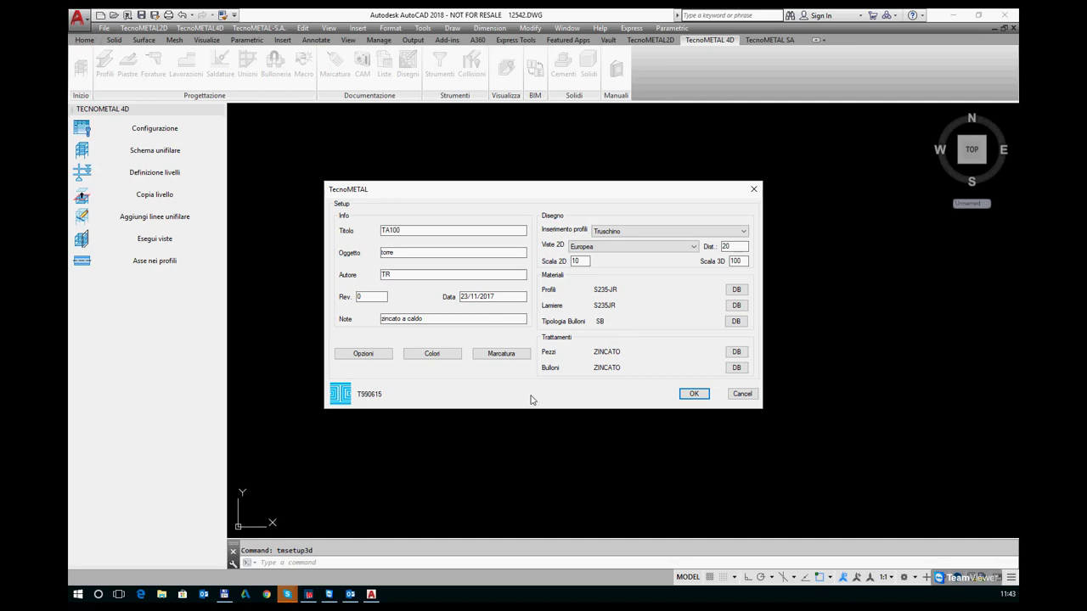
pyautogui.click(425, 360)
pyautogui.click(630, 242)
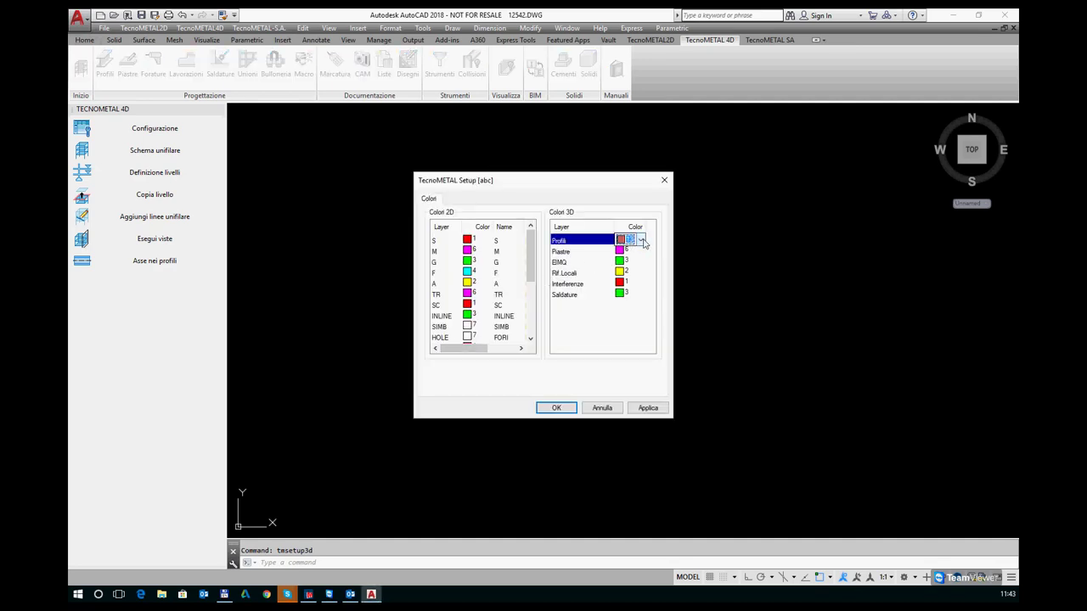
pyautogui.click(640, 240)
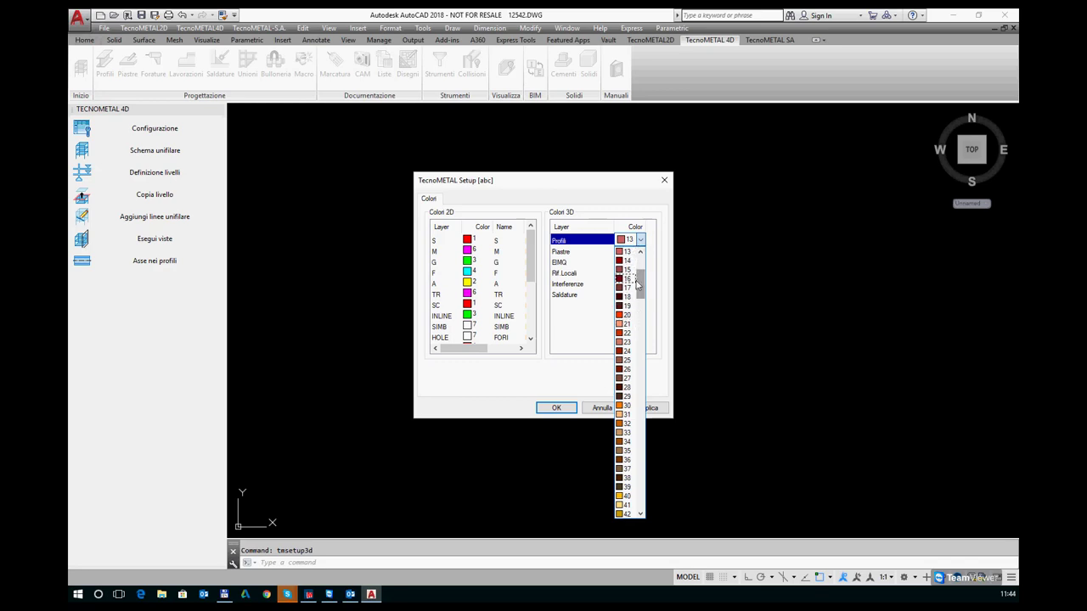
pyautogui.click(633, 296)
pyautogui.click(640, 240)
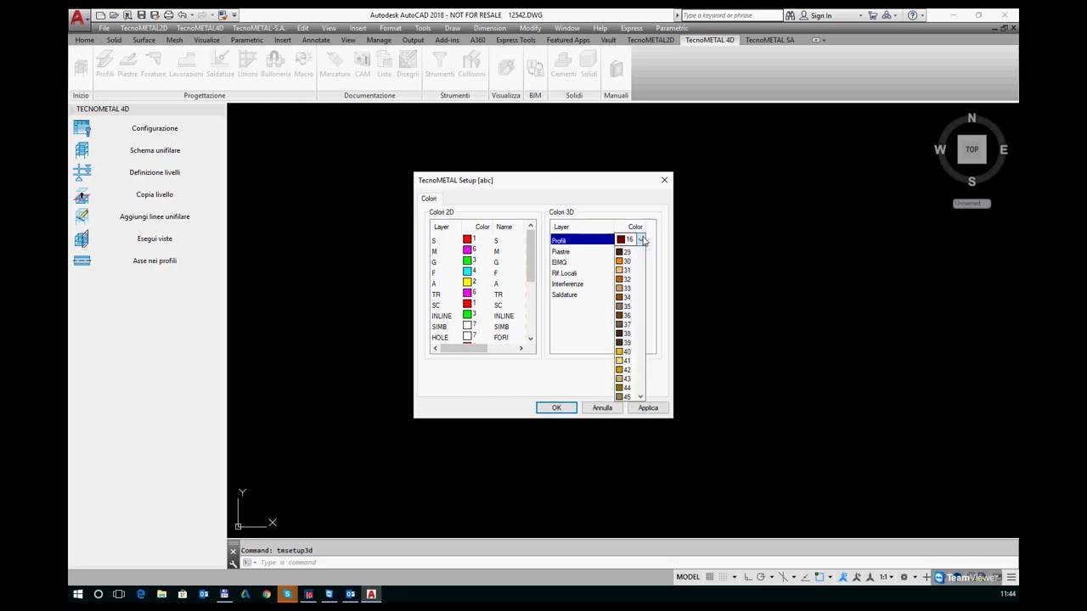
pyautogui.scroll(5, 641, 289)
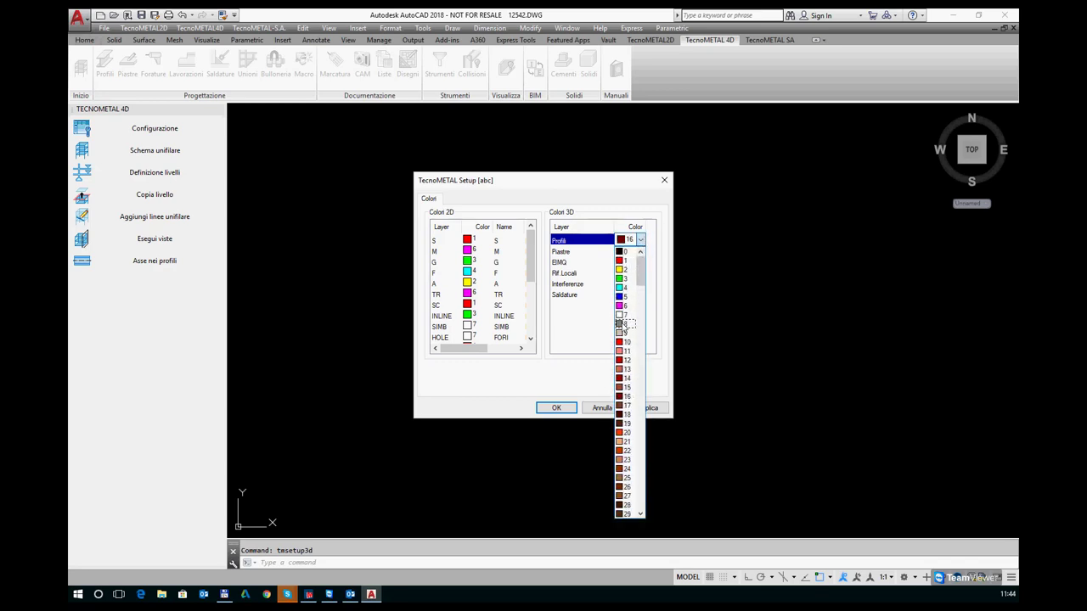
pyautogui.click(628, 333)
pyautogui.click(635, 272)
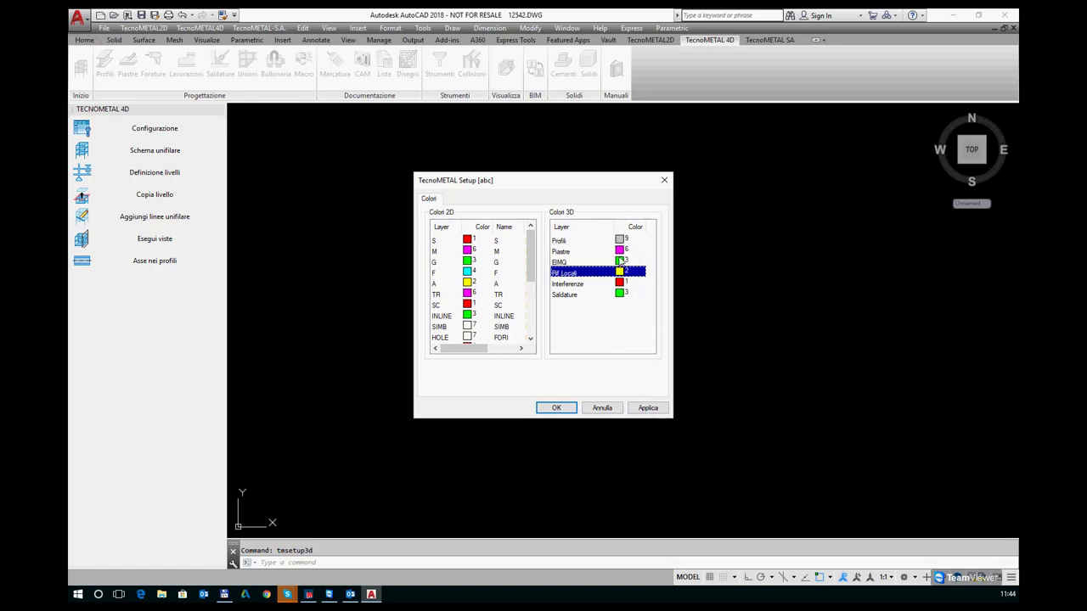
pyautogui.click(553, 407)
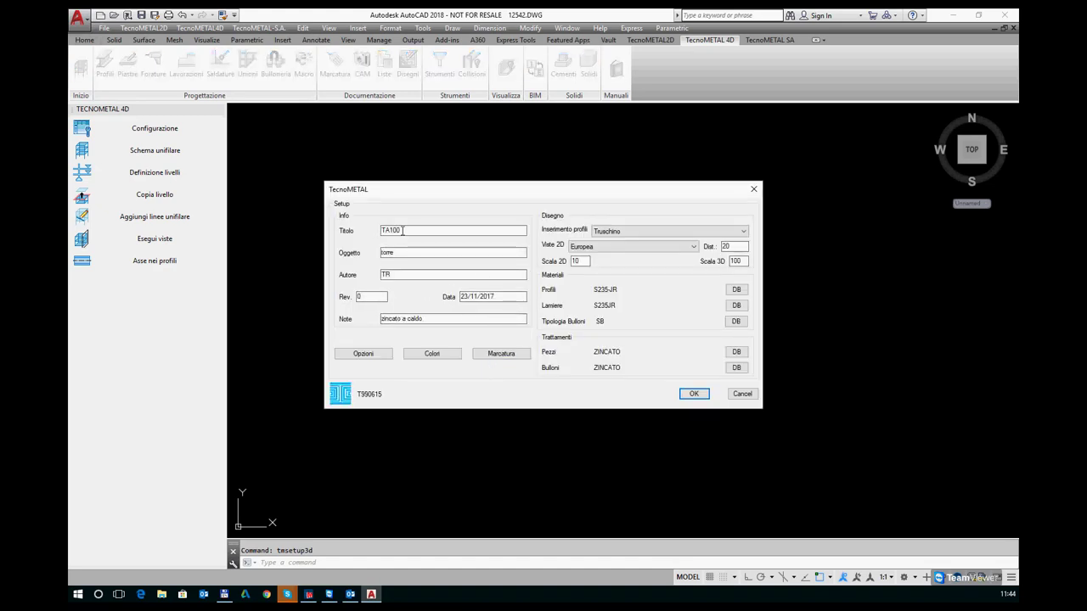
# Step: Check title TA100, change the revision to 1, set profile material S275JR and confirm
pyautogui.moveTo(405, 231); pyautogui.dragTo(378, 231)
pyautogui.press('Tab')
pyautogui.press('Tab')
pyautogui.click(413, 253)
pyautogui.doubleClick(361, 296)
pyautogui.write('1')
pyautogui.click(736, 290)
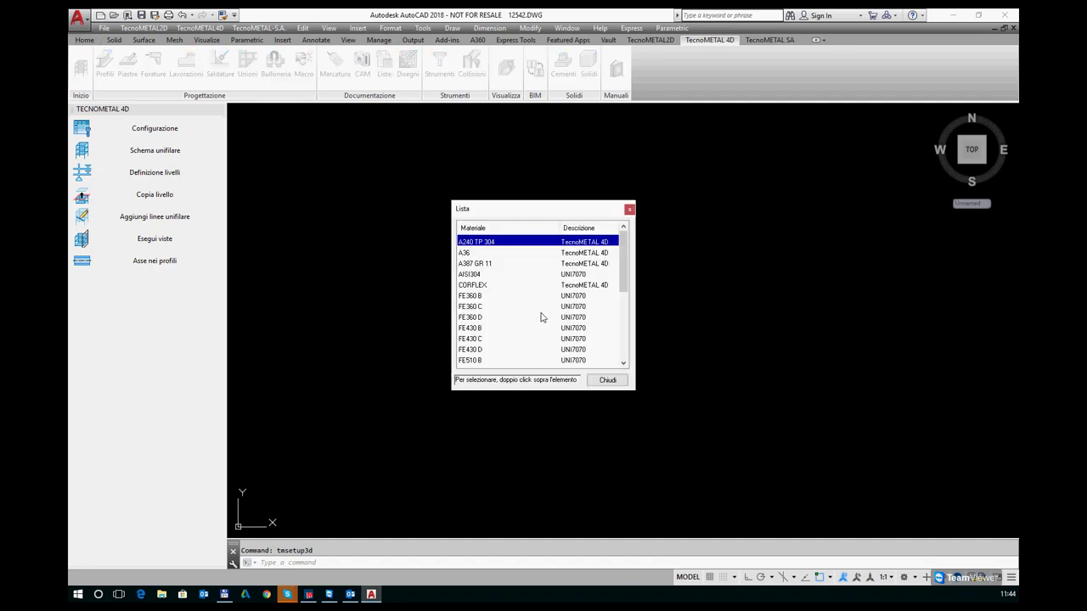
pyautogui.scroll(-4, 541, 319)
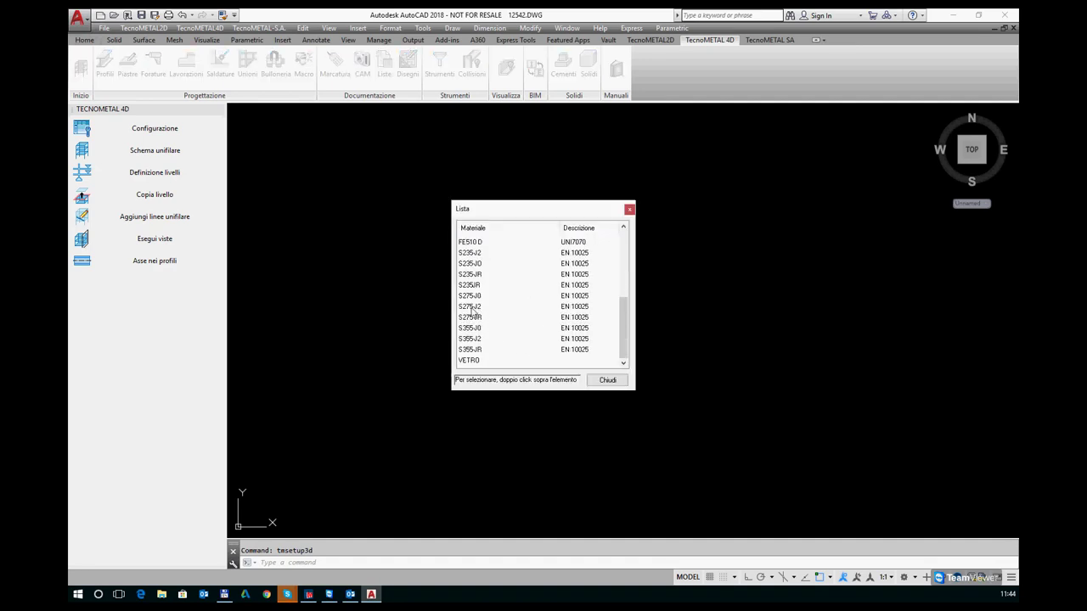
pyautogui.doubleClick(478, 317)
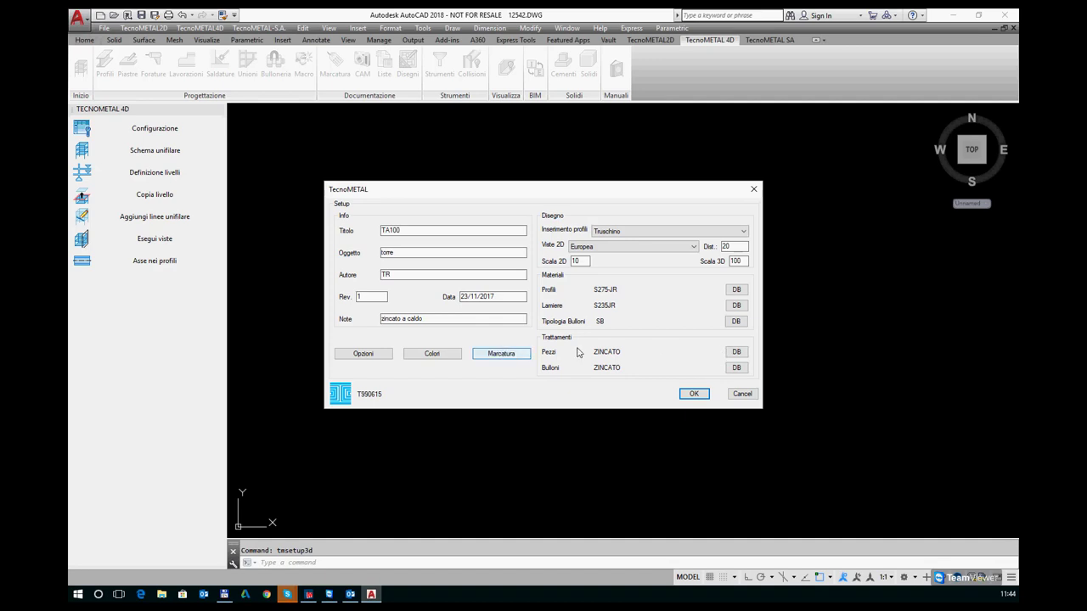
pyautogui.click(696, 395)
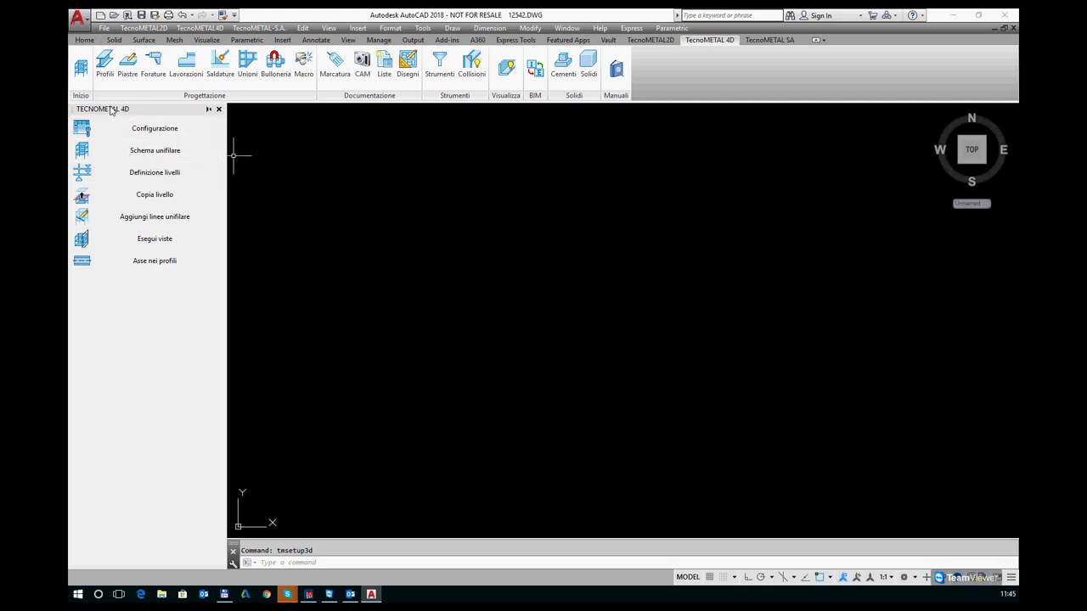
# Step: Open Profili > Profilo, try FE360 B material, then close and reopen the insertion window
pyautogui.click(105, 64)
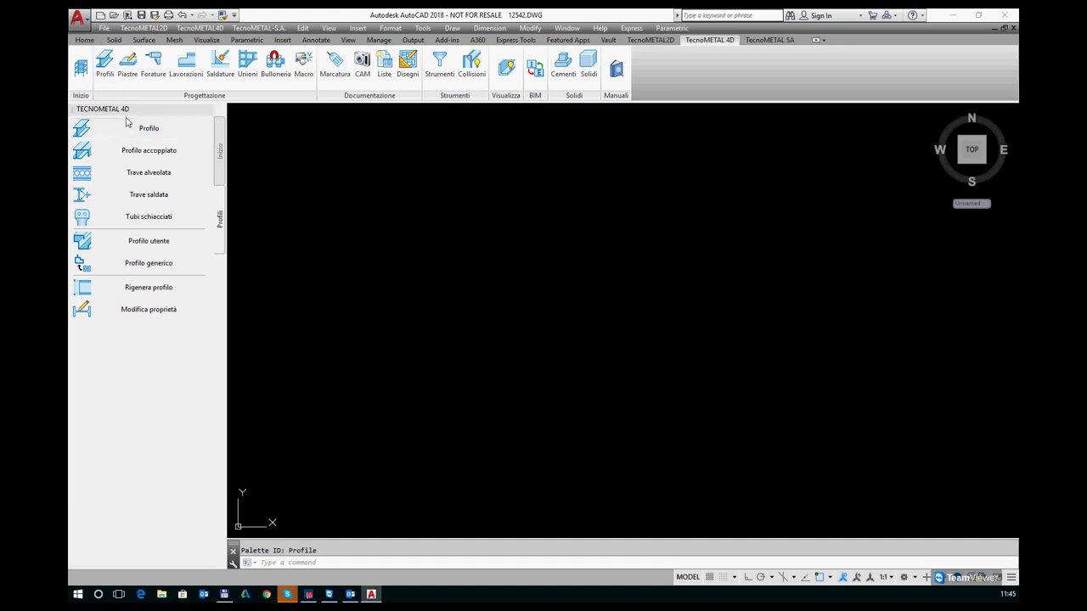
pyautogui.click(144, 129)
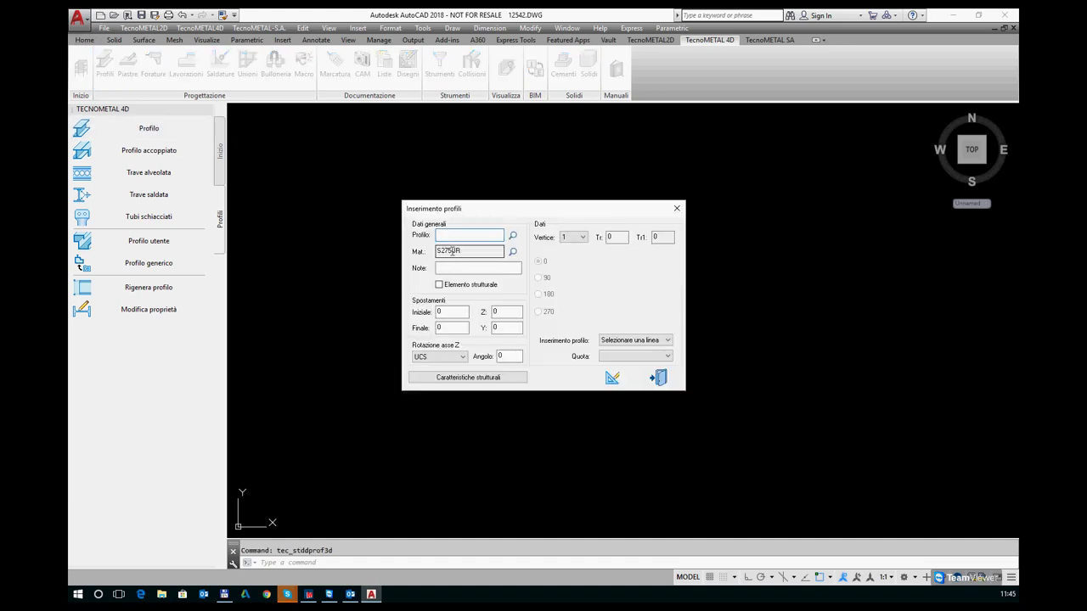
pyautogui.click(512, 252)
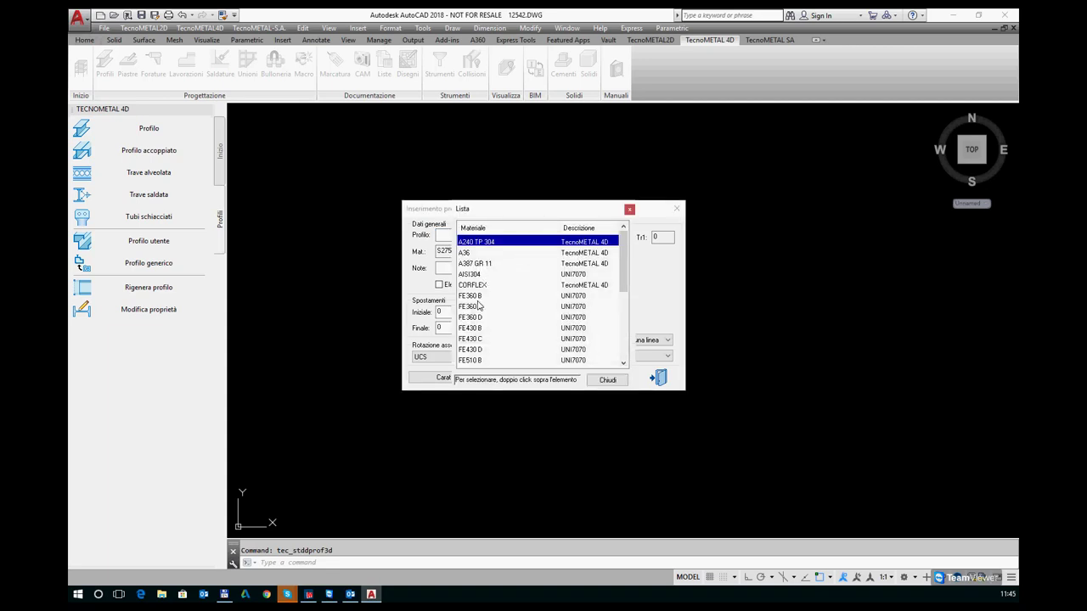
pyautogui.doubleClick(478, 296)
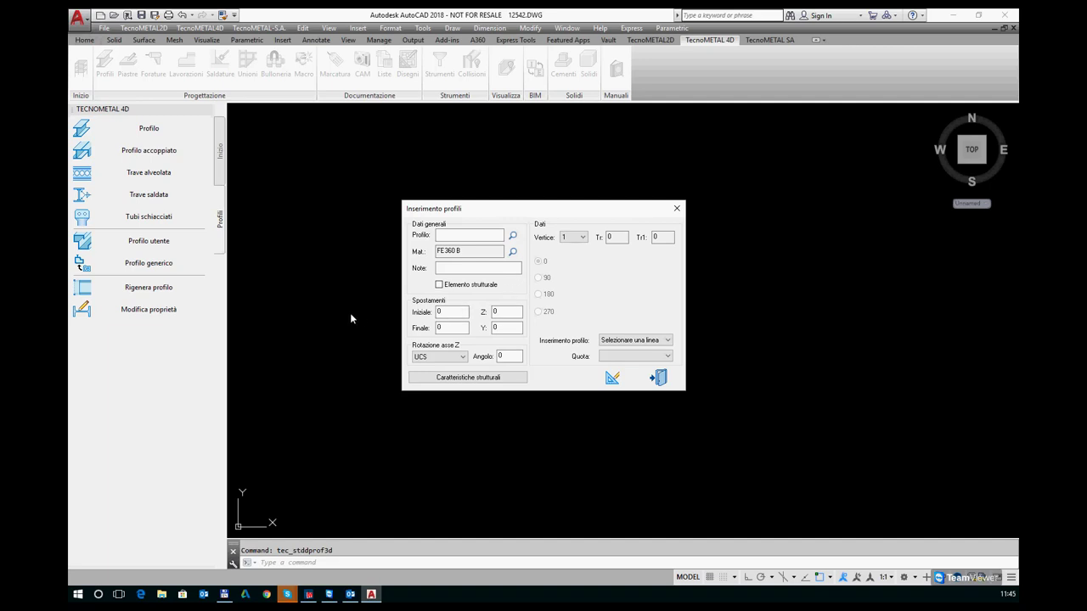
pyautogui.click(660, 378)
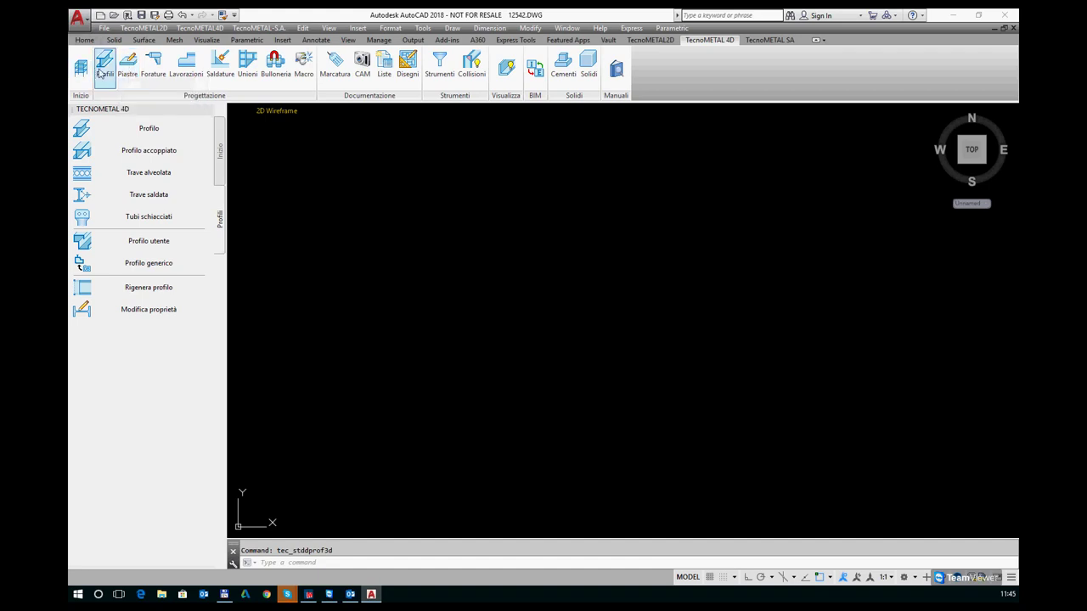
pyautogui.click(102, 71)
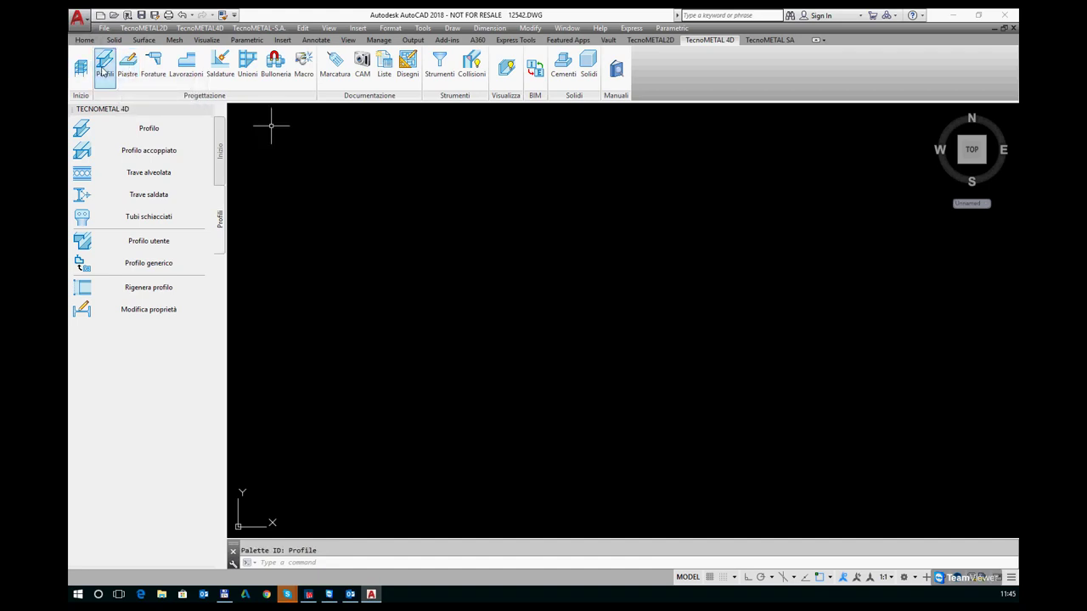
pyautogui.click(113, 130)
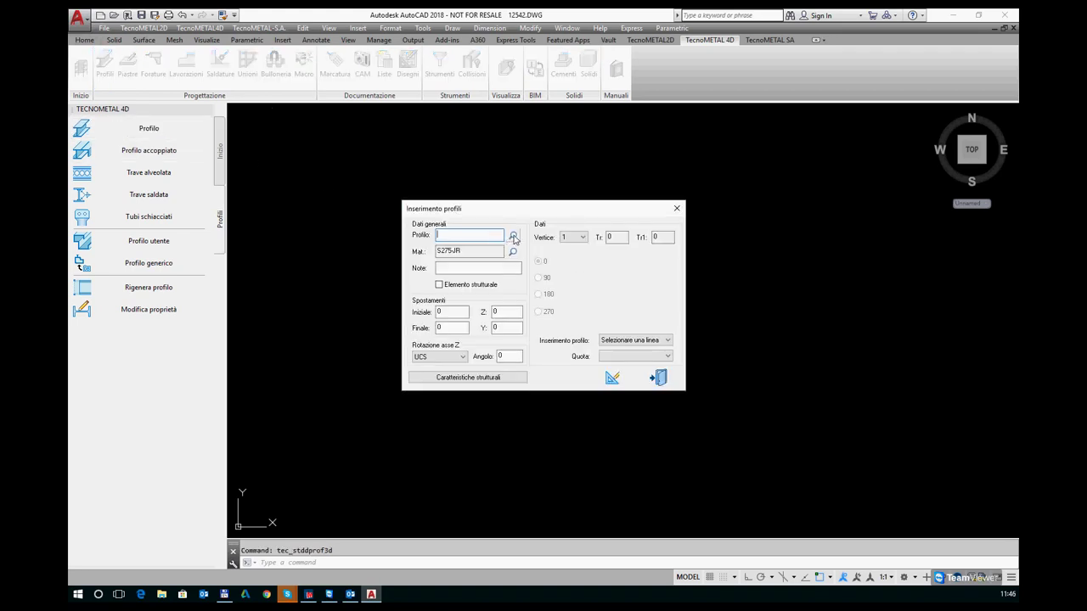
# Step: Choose the L100*10 angle section as the profile in Inserimento profili
pyautogui.click(513, 237)
pyautogui.click(473, 240)
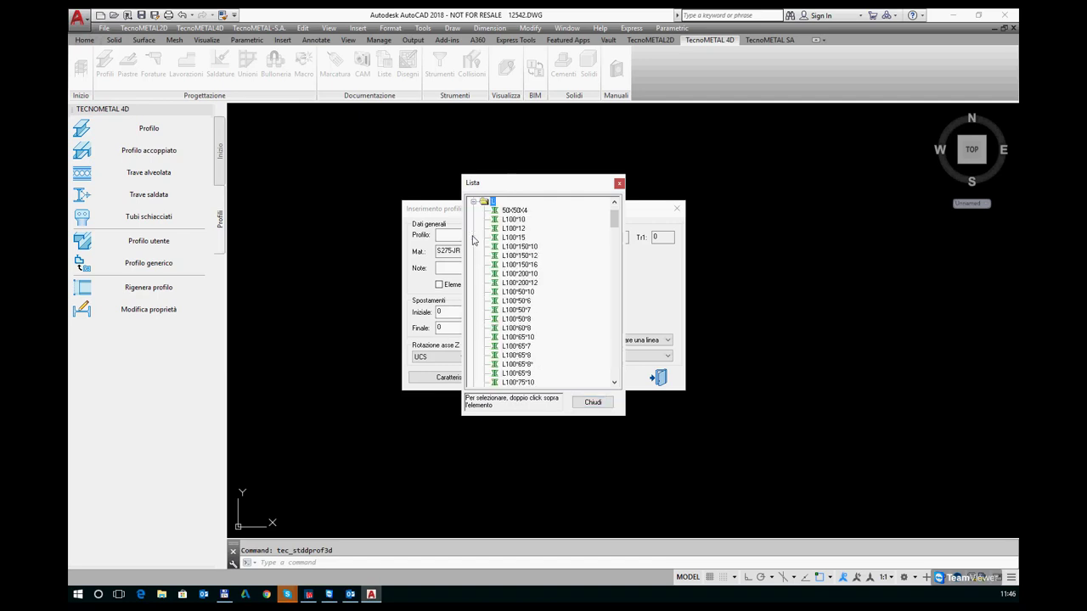
pyautogui.click(619, 183)
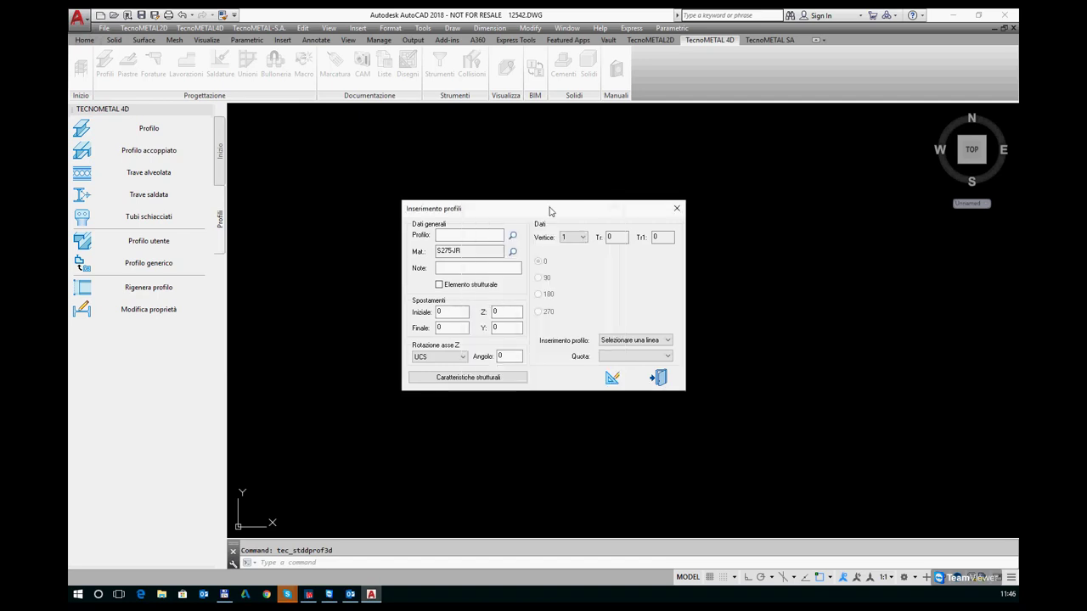
pyautogui.click(454, 234)
pyautogui.write('L100')
pyautogui.write('x10')
pyautogui.press('Tab')
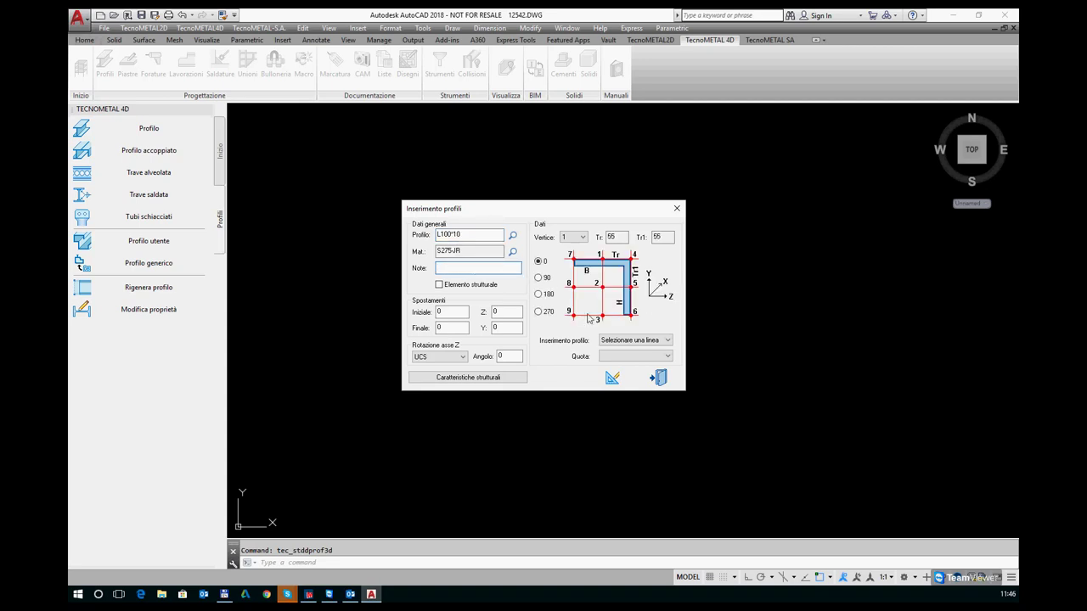
# Step: Keep insertion vertex 1 and set the Y and start offsets to 0
pyautogui.doubleClick(614, 236)
pyautogui.doubleClick(660, 238)
pyautogui.click(573, 237)
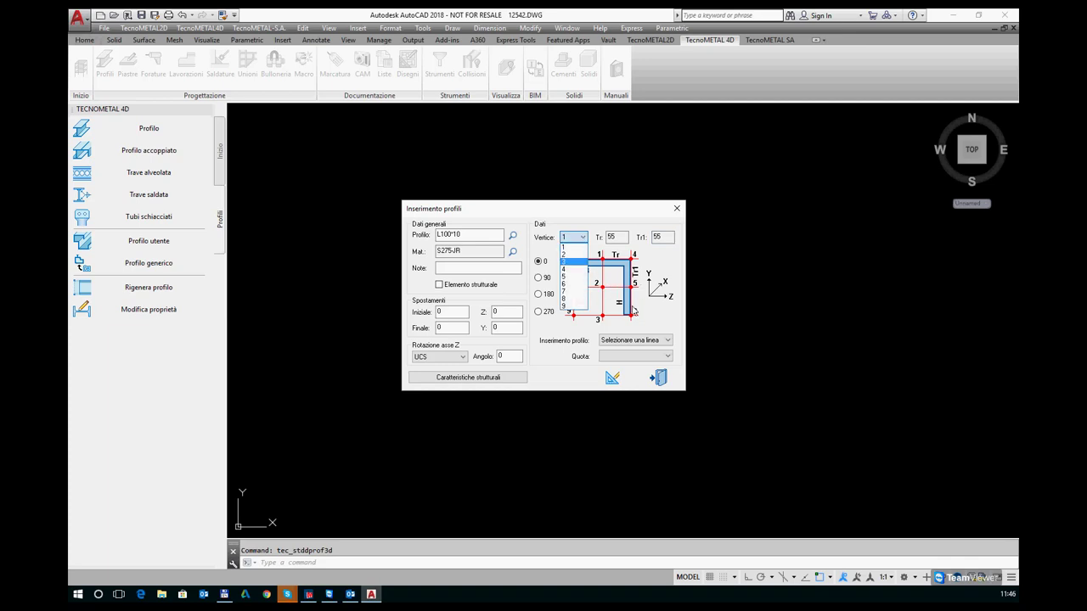
pyautogui.click(568, 249)
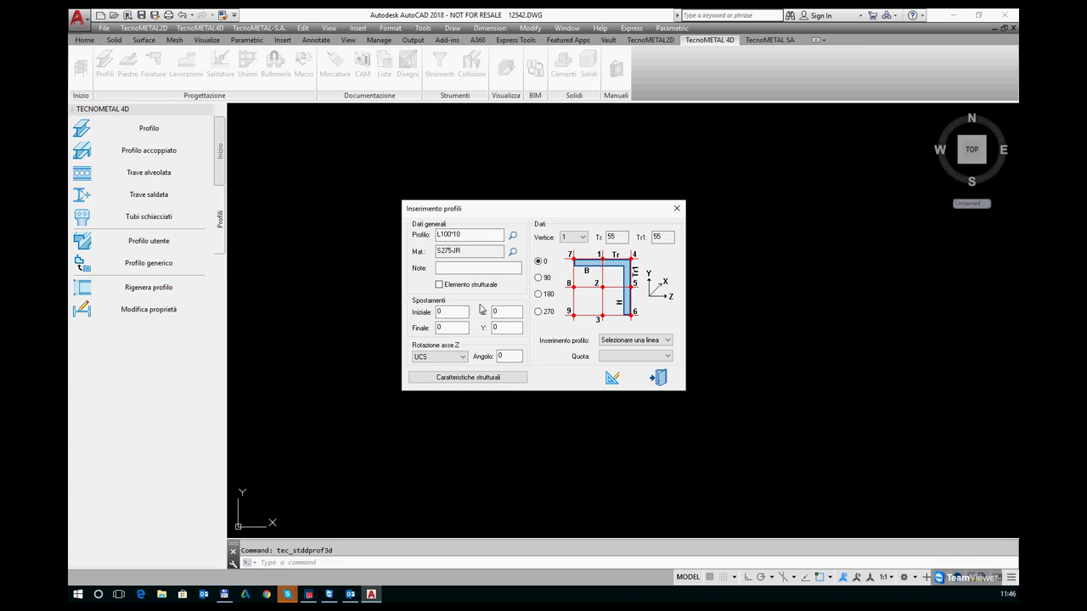
pyautogui.click(507, 328)
pyautogui.doubleClick(507, 329)
pyautogui.write('1')
pyautogui.write('0')
pyautogui.moveTo(509, 327); pyautogui.dragTo(487, 330)
pyautogui.write('0')
pyautogui.moveTo(449, 311); pyautogui.dragTo(421, 315)
# Step: Set the L100*10 section rotation to 90 degrees
pyautogui.click(538, 279)
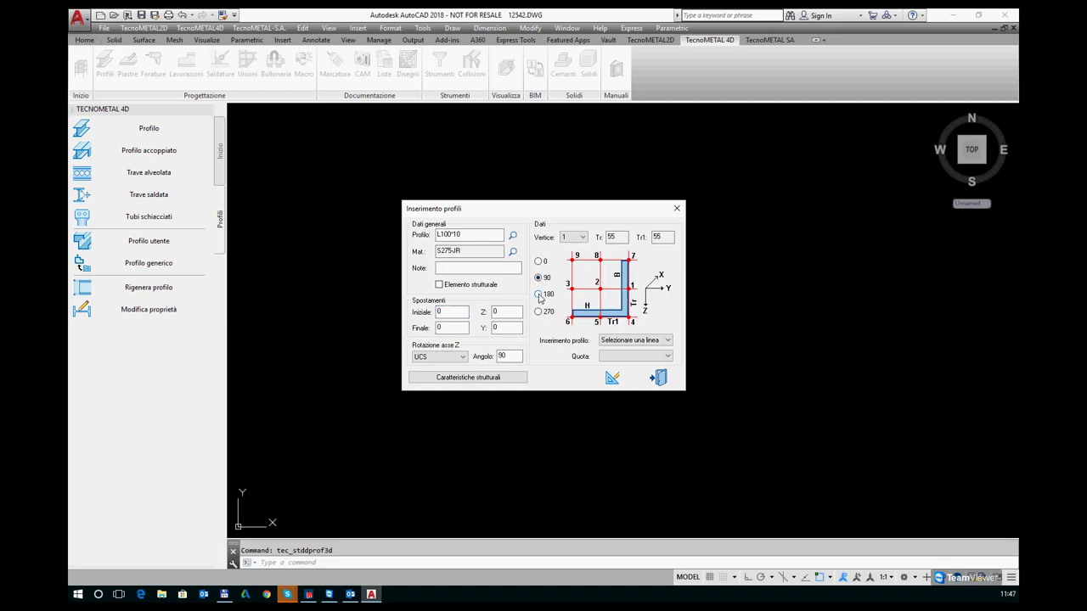
pyautogui.click(538, 294)
pyautogui.click(538, 313)
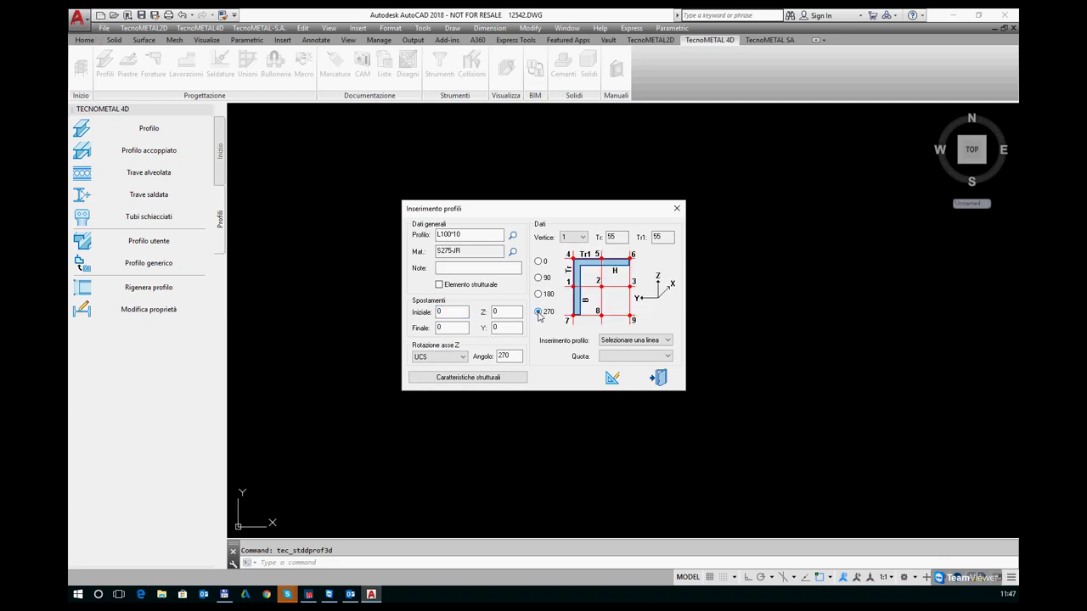
pyautogui.doubleClick(505, 356)
pyautogui.write('30')
pyautogui.click(539, 261)
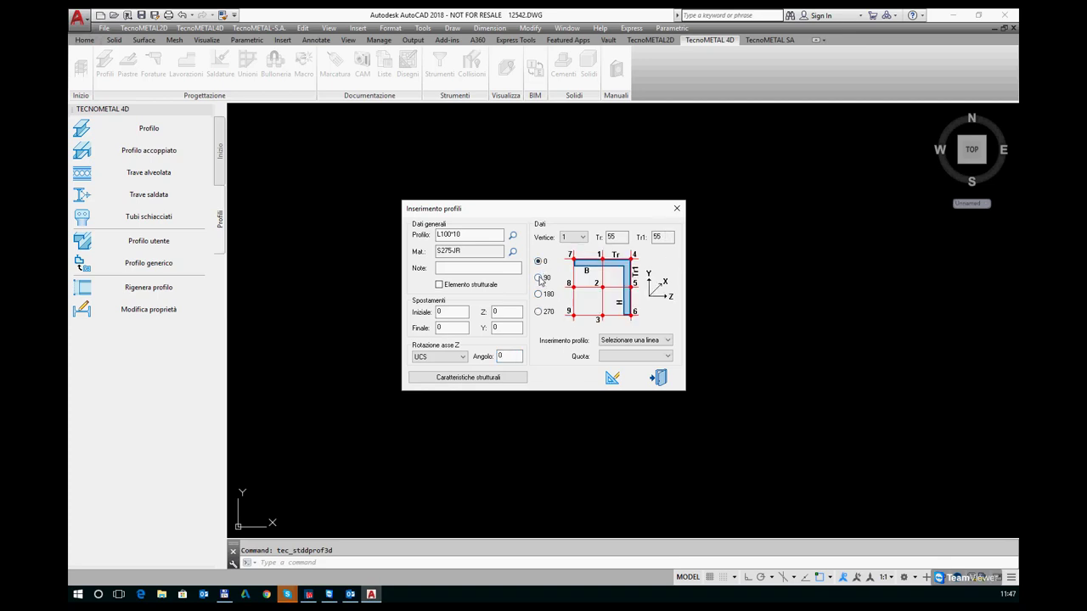
pyautogui.click(538, 277)
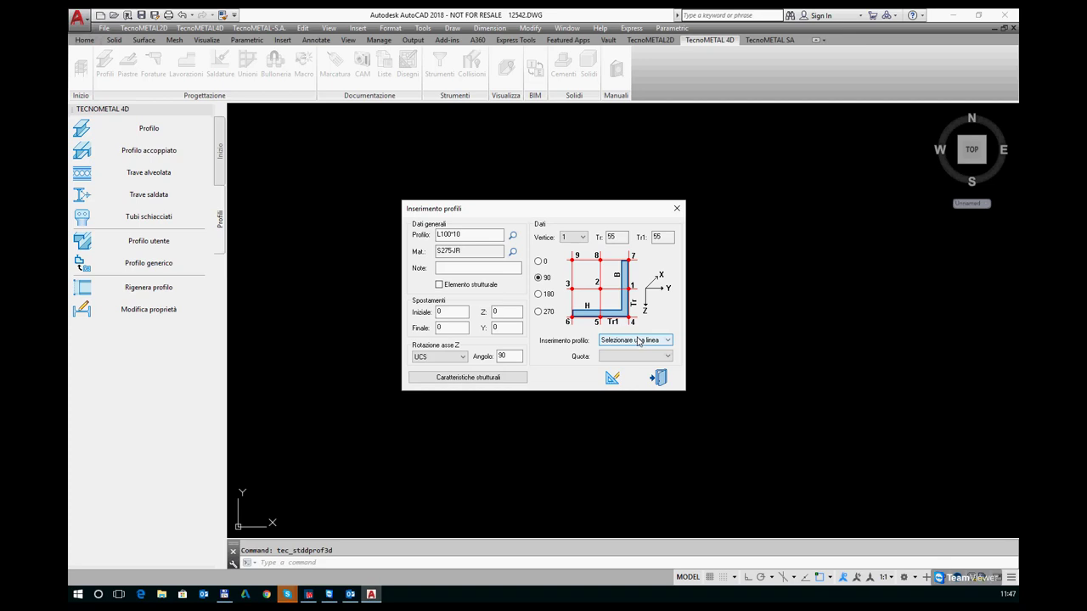
# Step: Switch insertion to Specificare 2 punti and start placing the profile
pyautogui.click(667, 341)
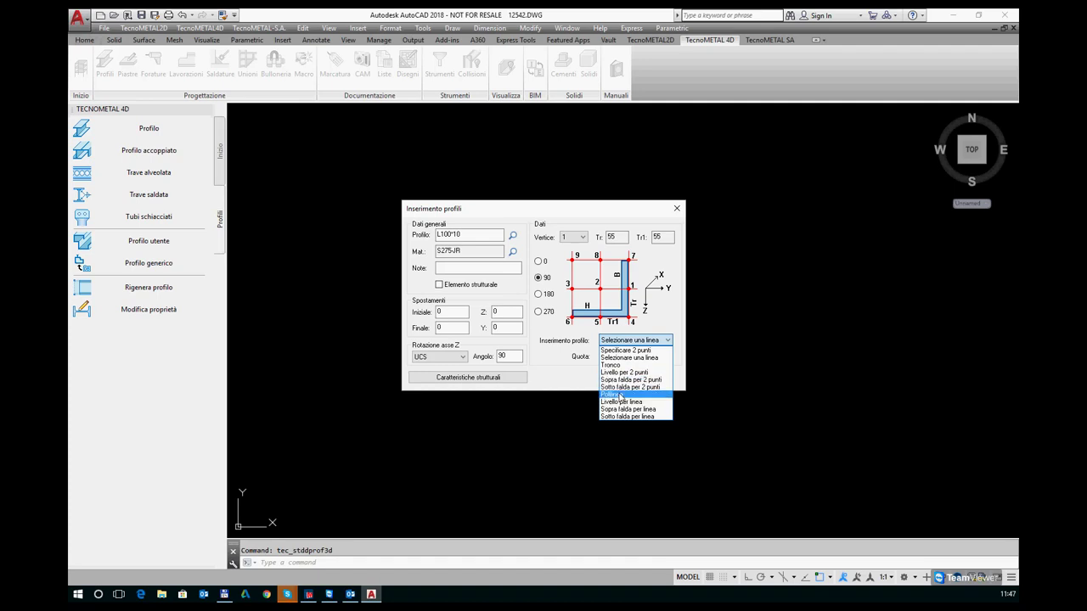
pyautogui.click(668, 341)
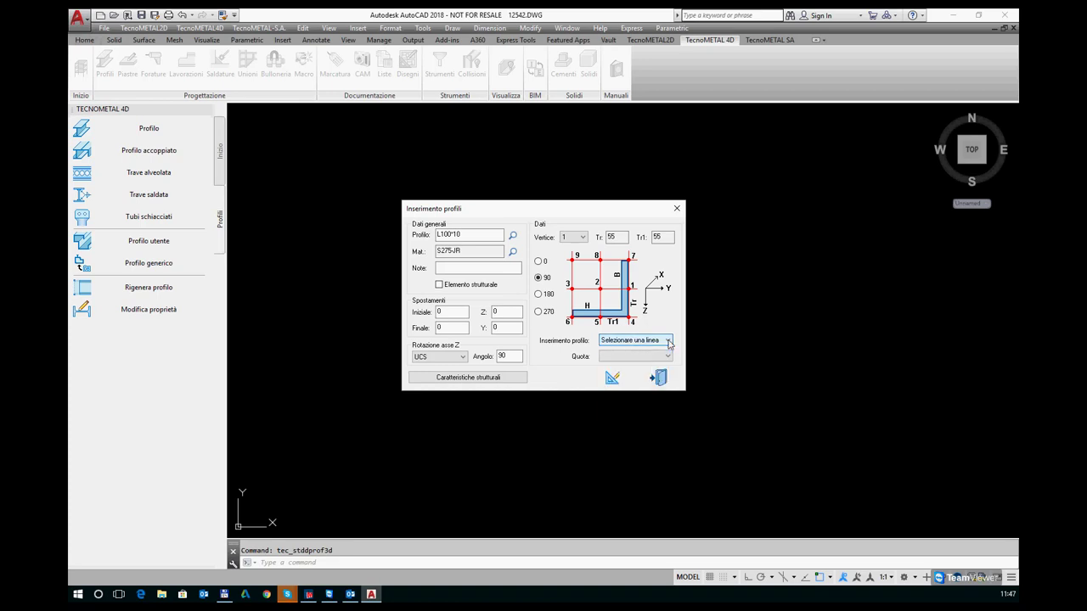
pyautogui.click(666, 343)
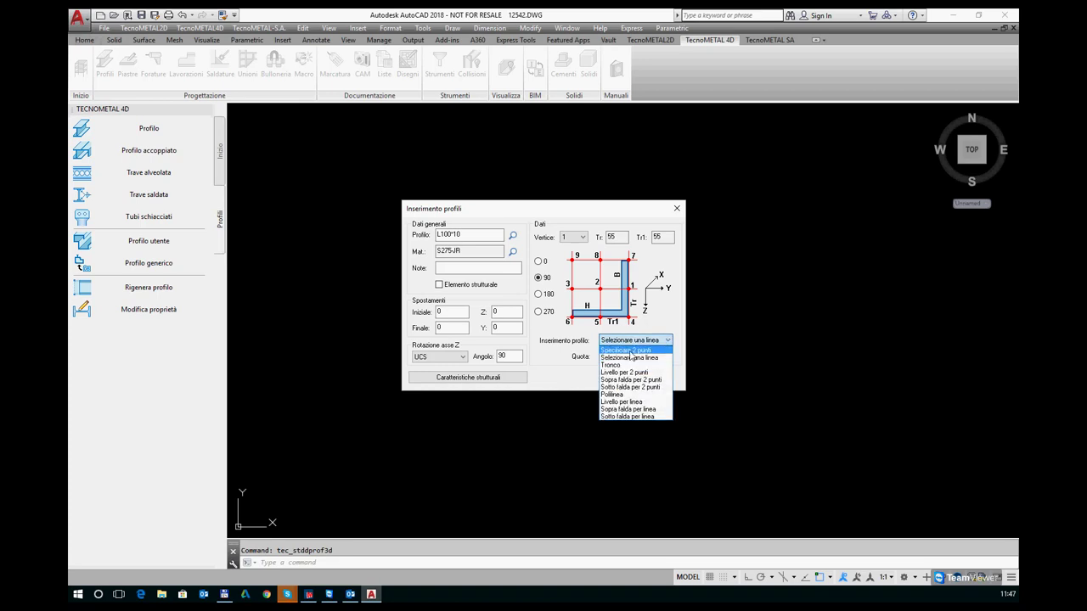
pyautogui.click(631, 355)
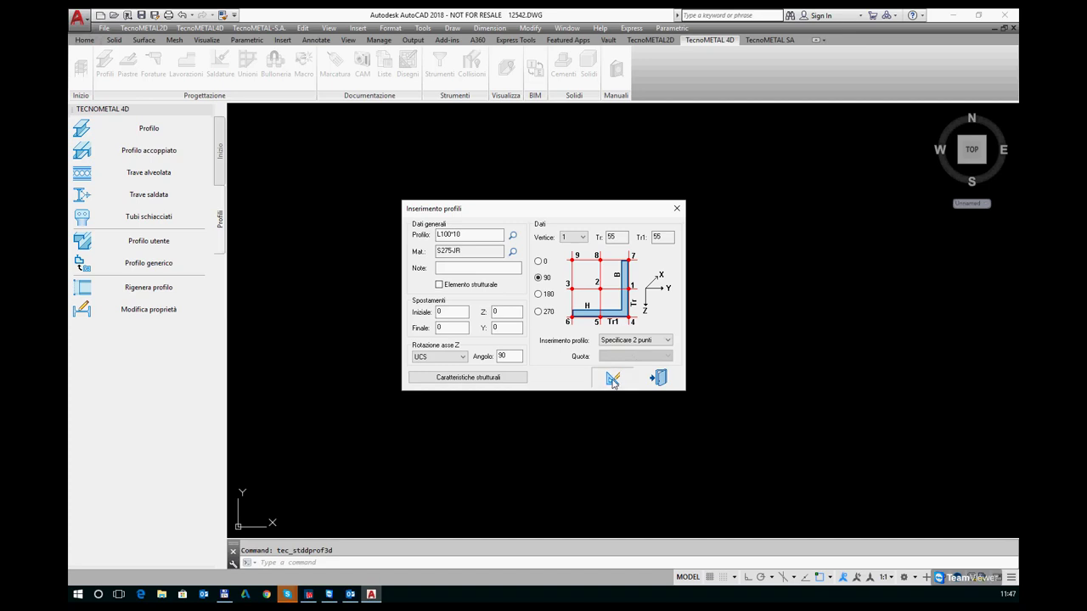
pyautogui.click(613, 378)
# Step: Place a horizontal 1500-long L100*10 angle with Ortho on, then end the command
pyautogui.click(430, 290)
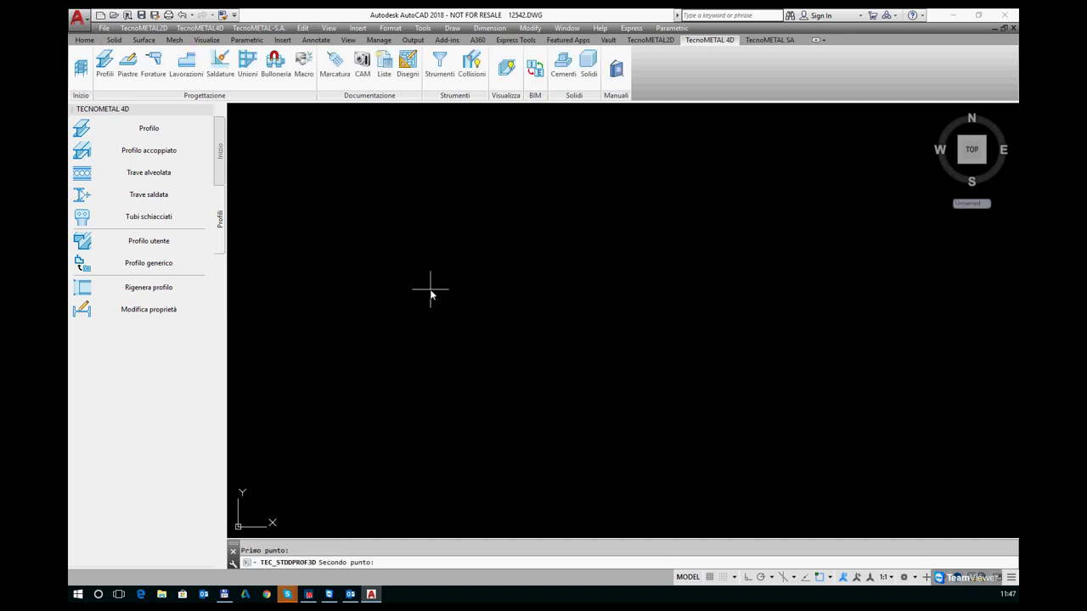
pyautogui.press('F8')
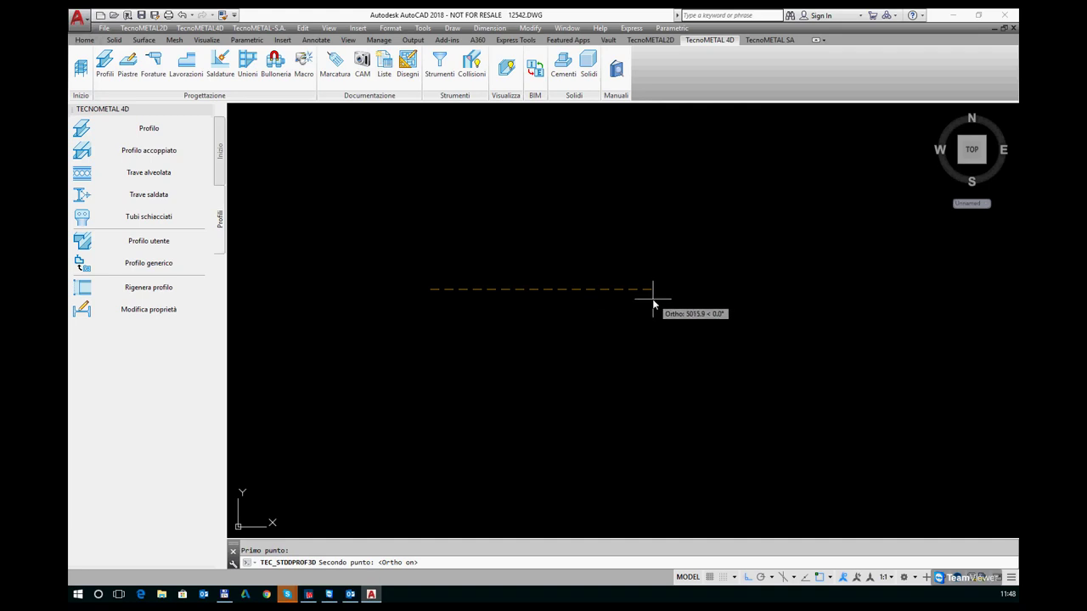
pyautogui.write('1500')
pyautogui.press('Return')
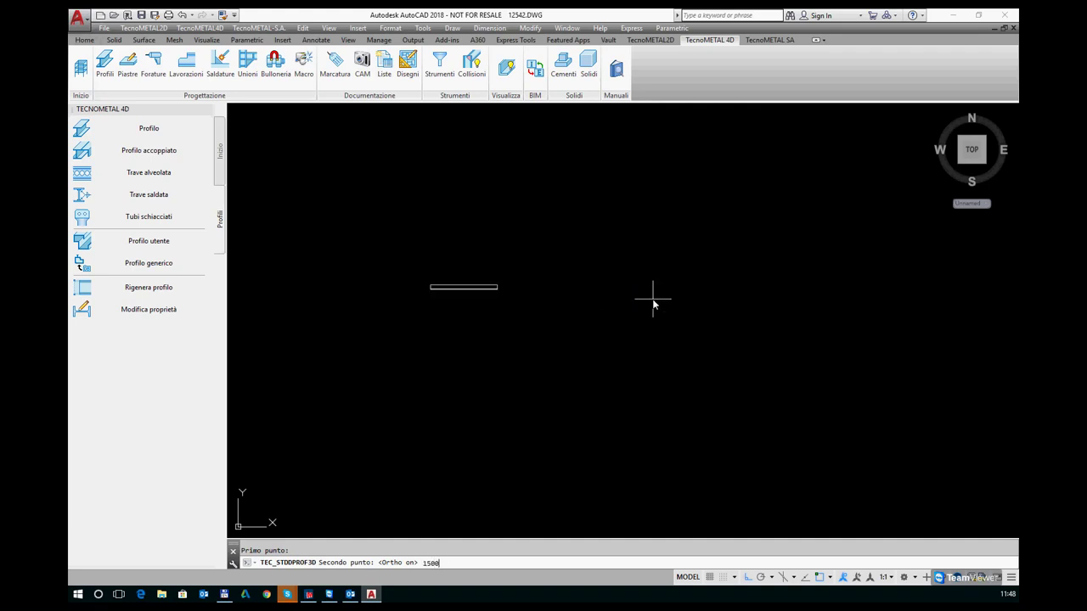
pyautogui.scroll(6, 444, 286)
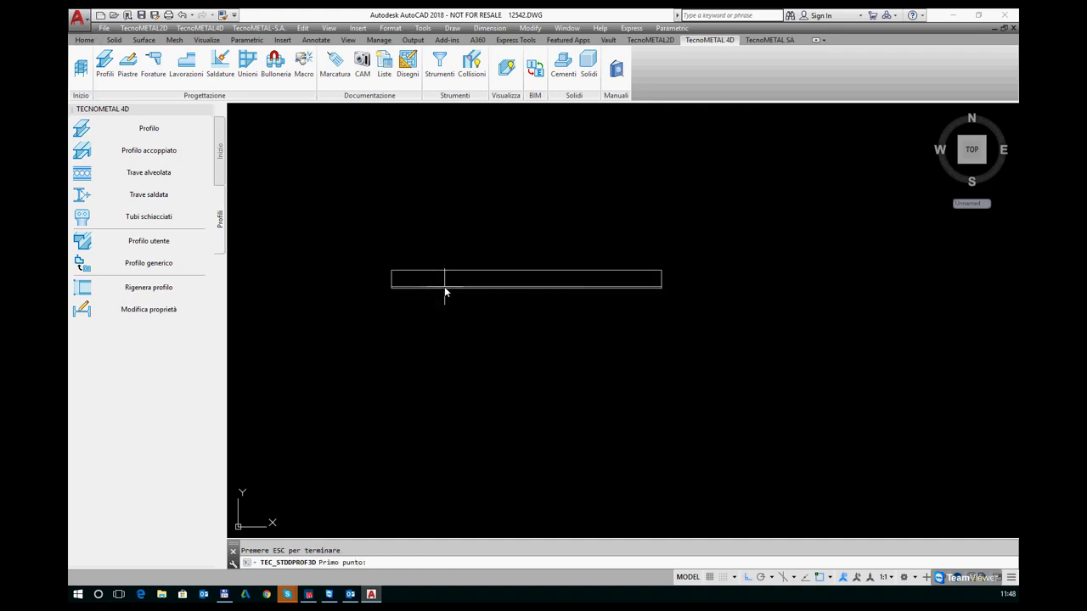
pyautogui.scroll(2, 444, 286)
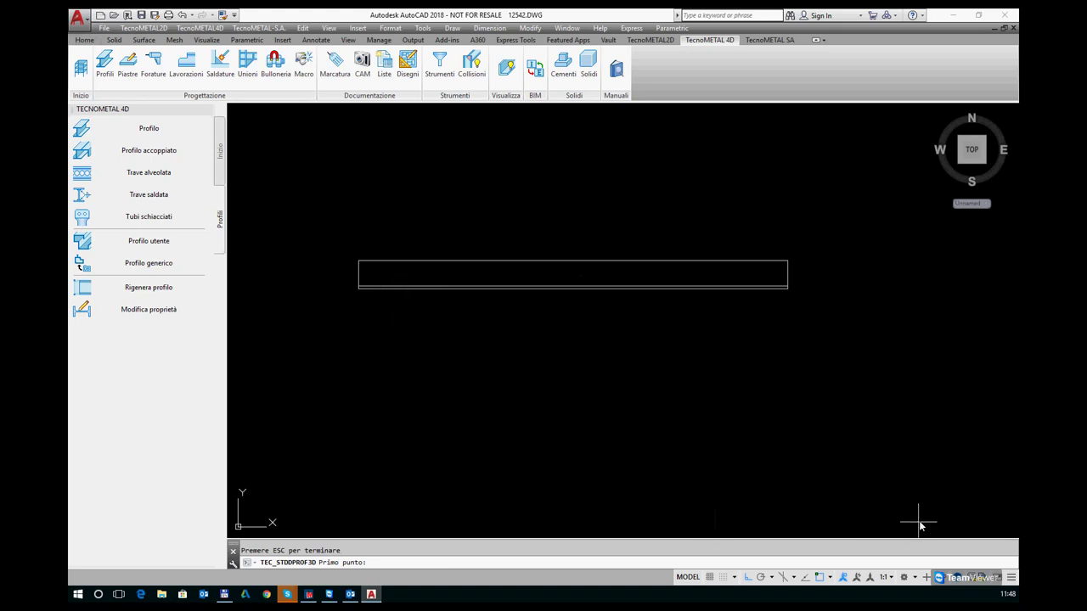
pyautogui.moveTo(817, 392)
pyautogui.keyDown('shift'); pyautogui.mouseDown(button='middle')
pyautogui.moveTo(777, 357)
pyautogui.moveTo(776, 371)
pyautogui.moveTo(773, 323)
pyautogui.moveTo(817, 245)
pyautogui.moveTo(861, 245)
pyautogui.mouseUp(button='middle'); pyautogui.keyUp('shift')
pyautogui.scroll(3, 778, 224)
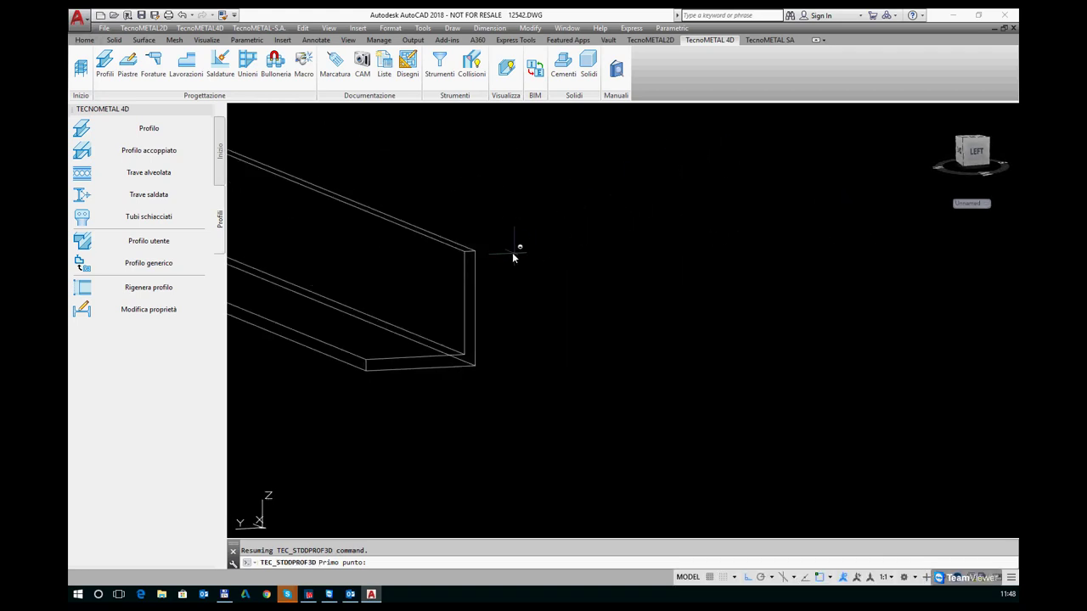
pyautogui.click(552, 257)
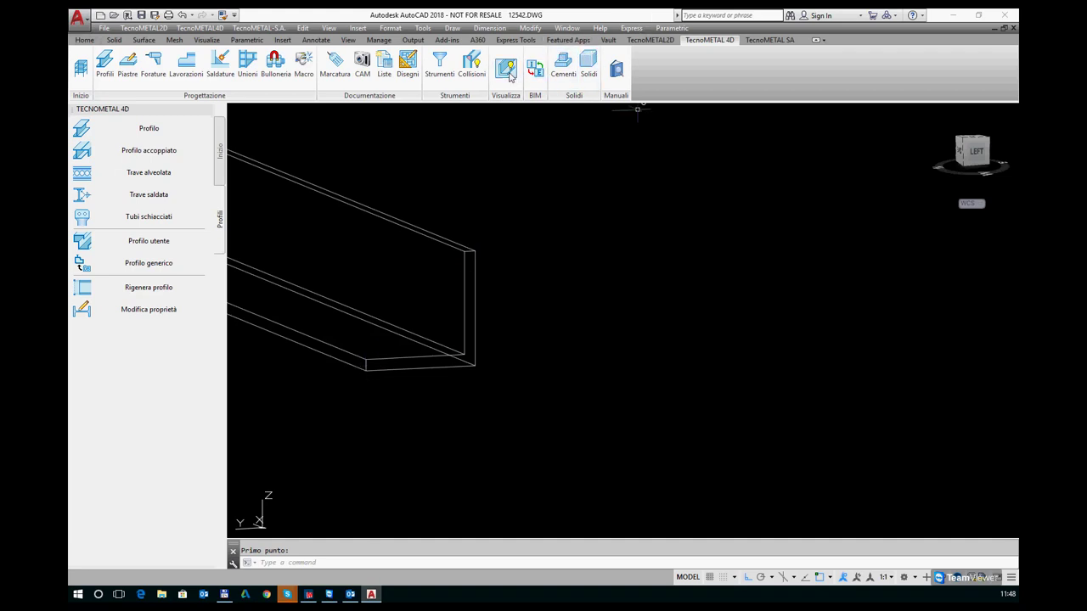
# Step: Show the angle profile in its full rolled shape with Profili ON Selezione
pyautogui.click(507, 70)
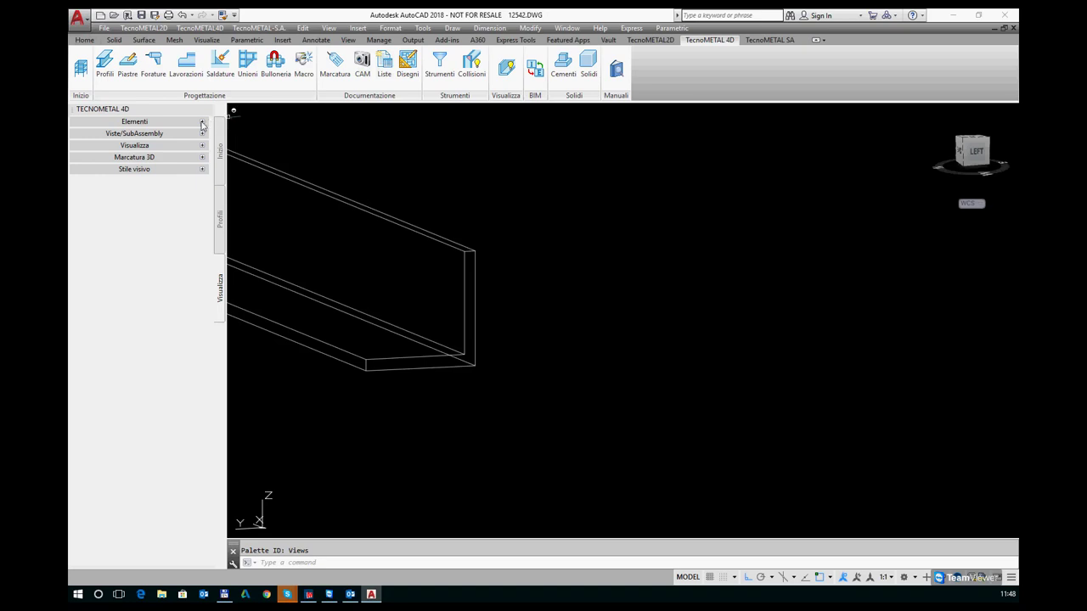
pyautogui.click(202, 123)
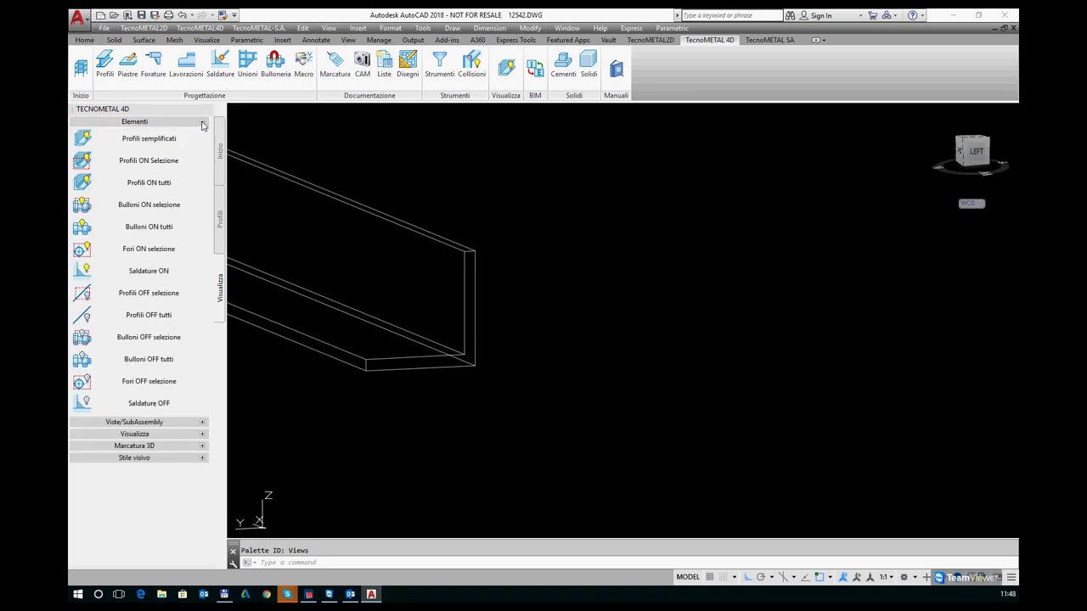
pyautogui.click(150, 161)
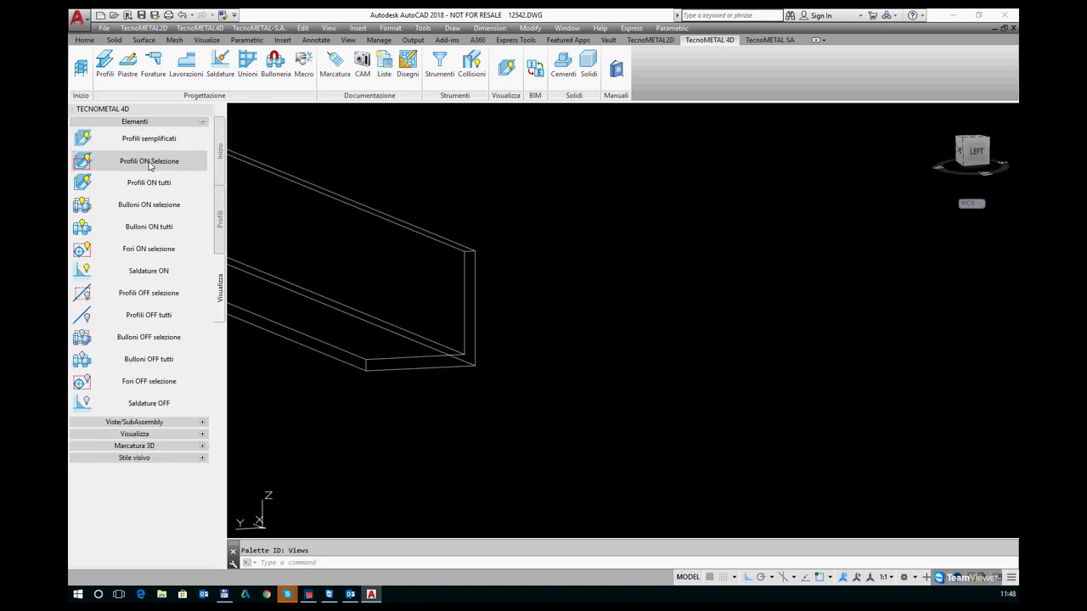
pyautogui.click(470, 252)
pyautogui.press('Return')
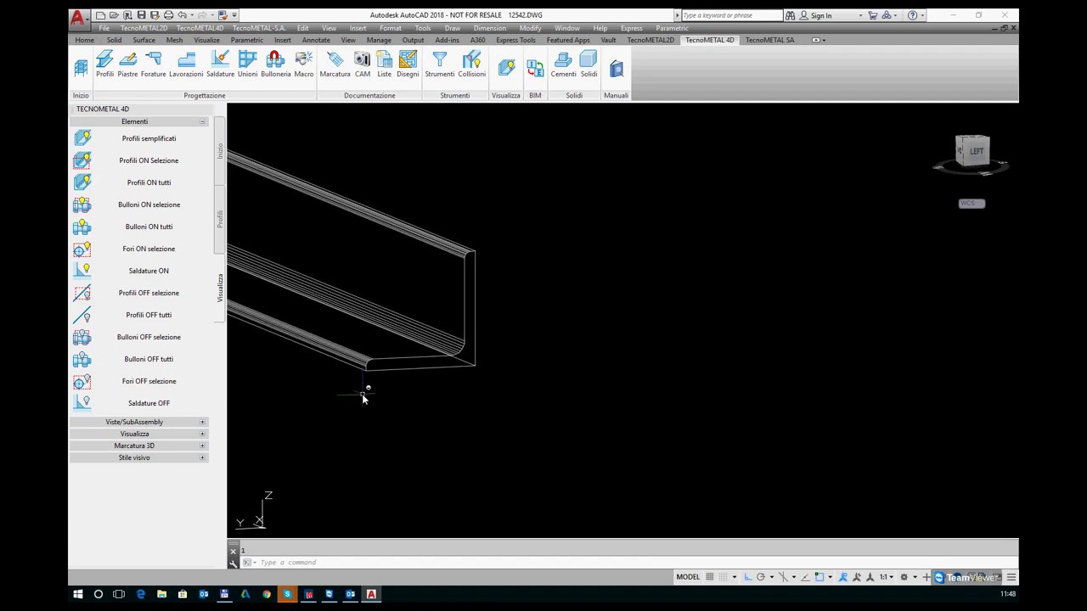
# Step: Return the angle profile to simplified display with Profili semplificati
pyautogui.click(148, 138)
pyautogui.click(317, 193)
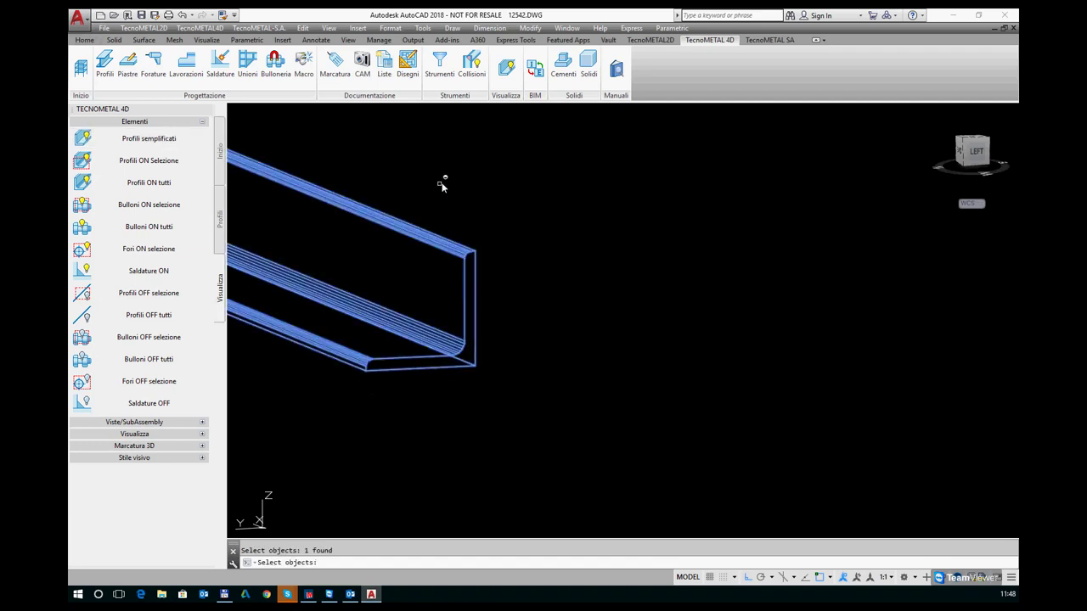
pyautogui.press('Return')
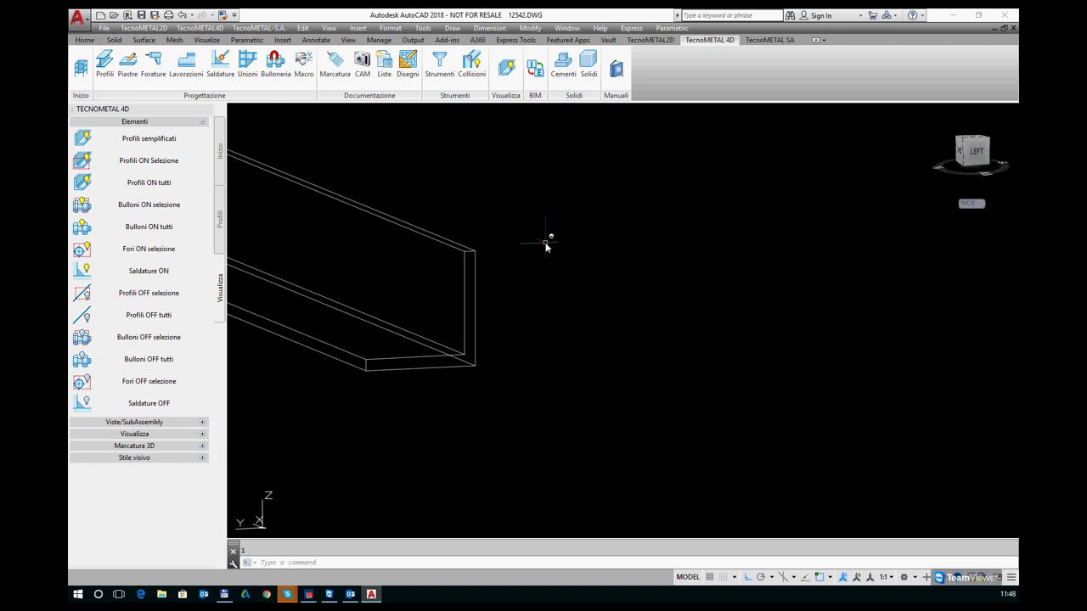
pyautogui.scroll(-4, 580, 265)
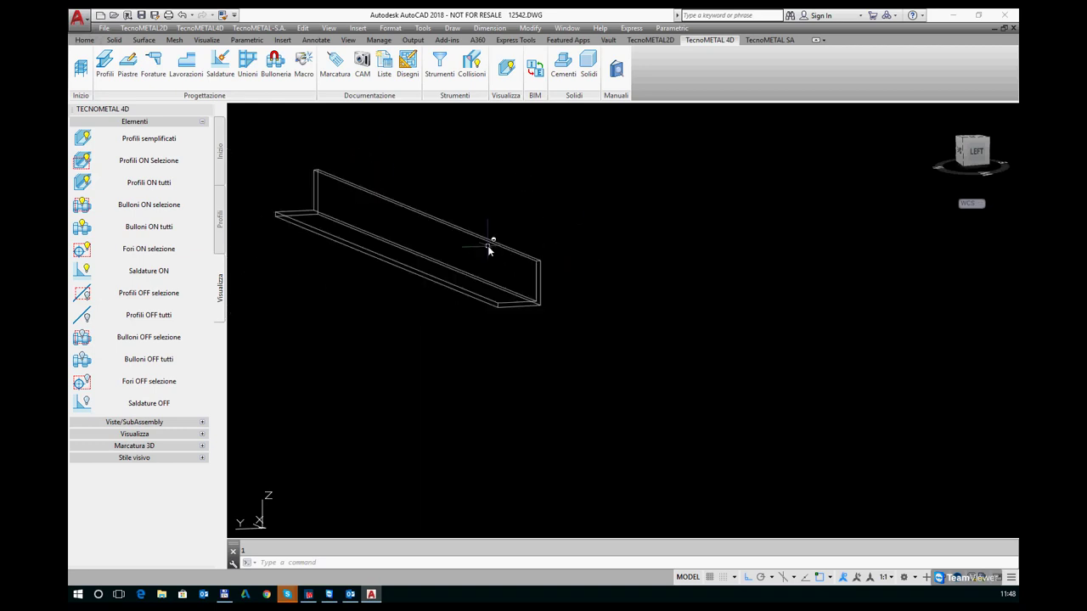
pyautogui.click(221, 205)
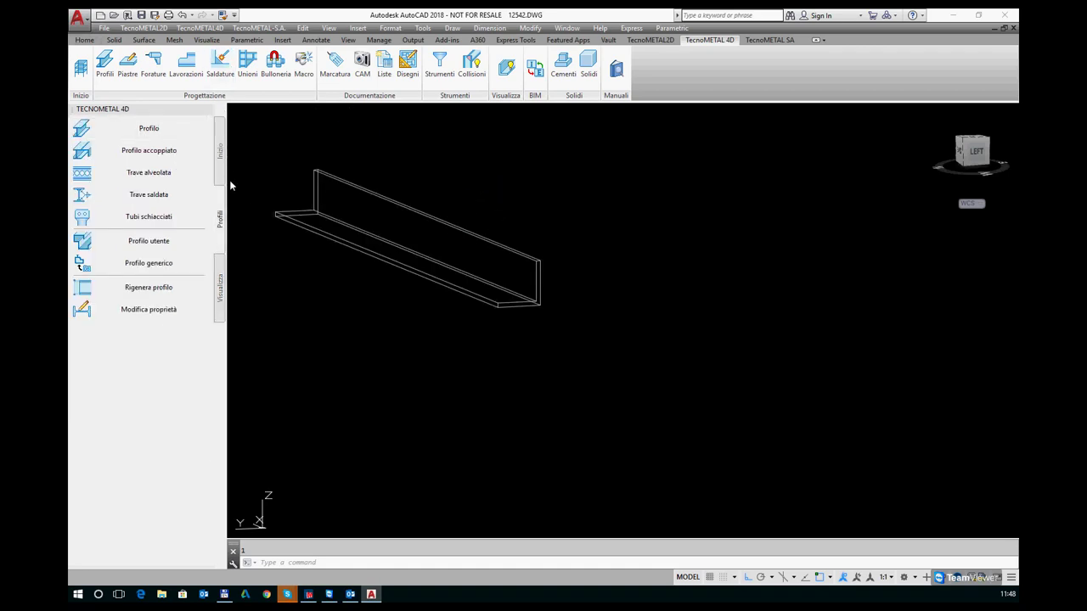
# Step: Switch the side palette through its tool tabs, ending on the profile creation tools
pyautogui.click(221, 289)
pyautogui.click(220, 231)
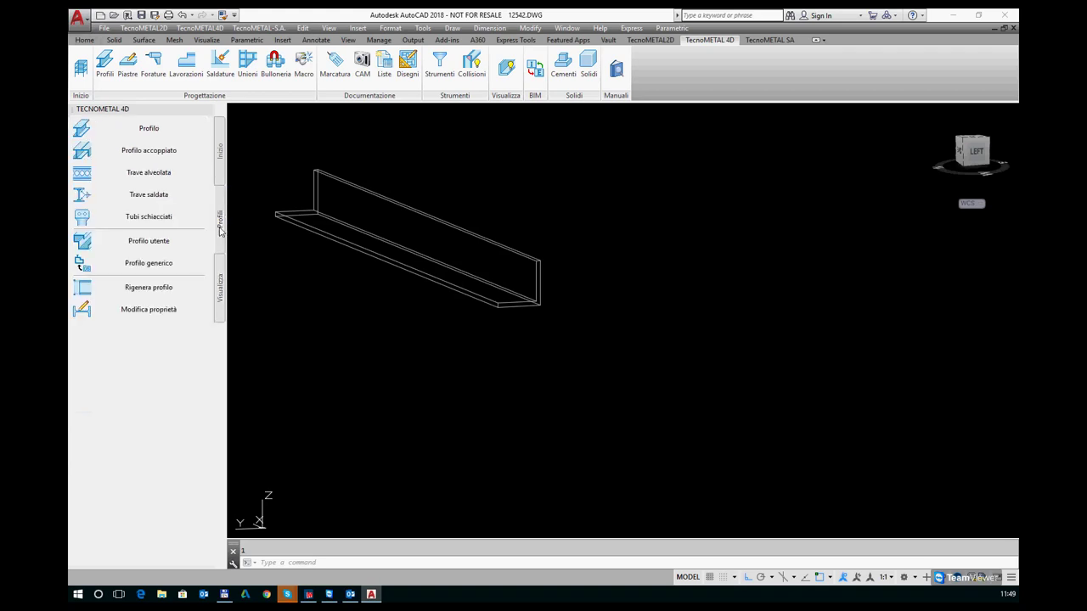
pyautogui.click(221, 155)
pyautogui.click(221, 212)
# Step: Widen, dock and undock the palette, leaving it as a single narrow column
pyautogui.moveTo(228, 200); pyautogui.dragTo(333, 220)
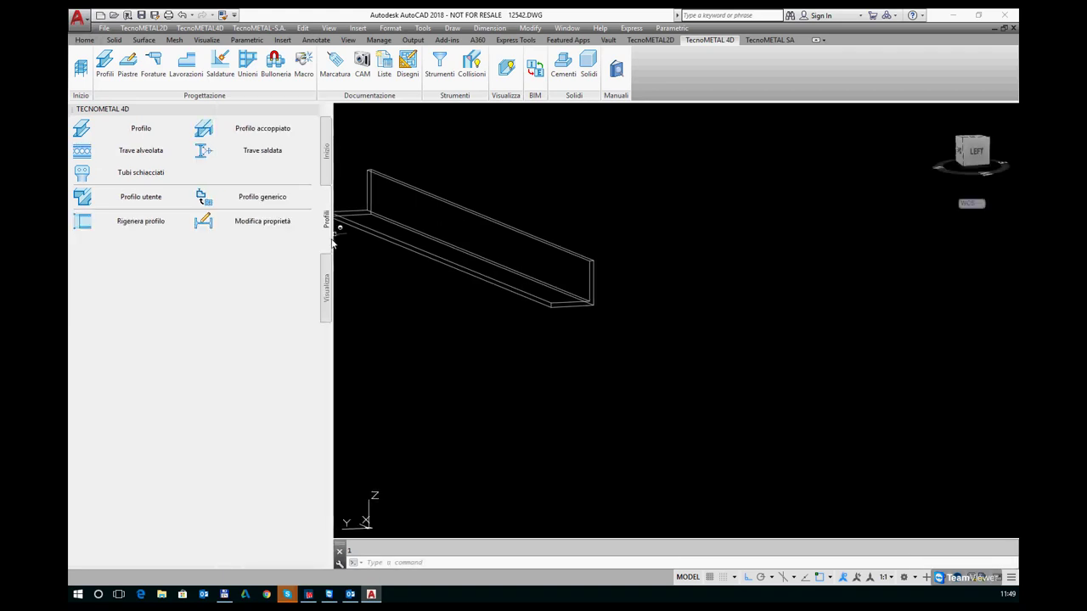
pyautogui.click(248, 131)
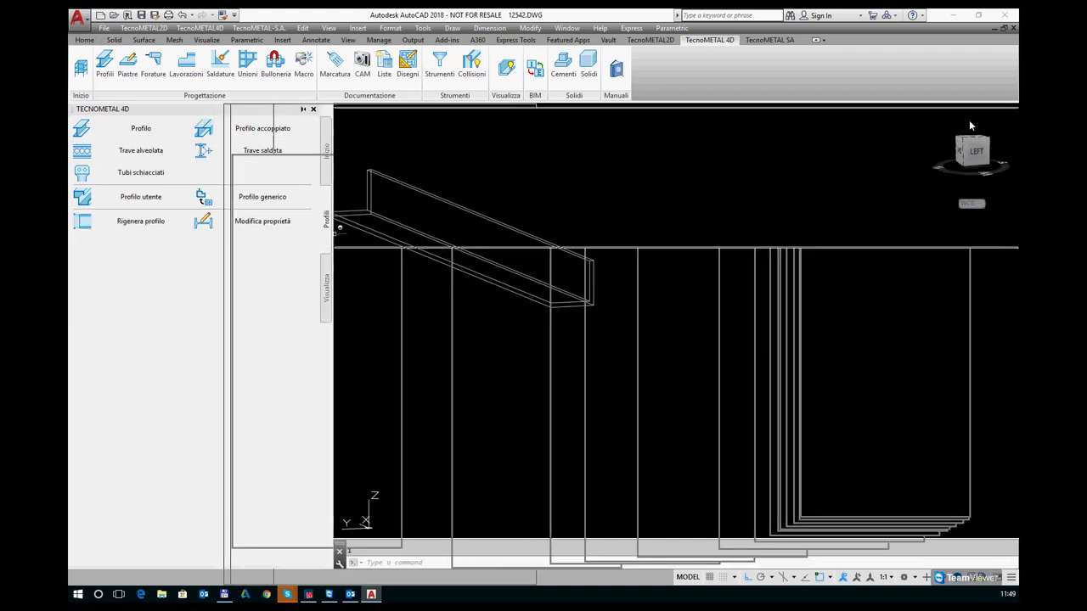
pyautogui.moveTo(979, 115); pyautogui.dragTo(978, 117)
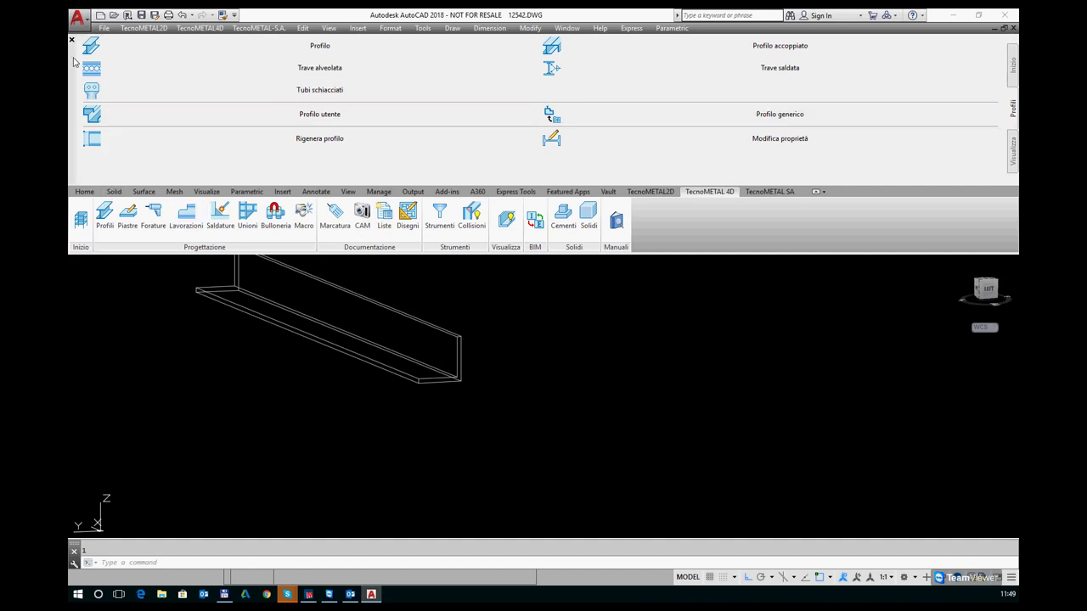
pyautogui.moveTo(73, 61)
pyautogui.mouseDown()
pyautogui.moveTo(93, 283)
pyautogui.moveTo(81, 208)
pyautogui.mouseUp()
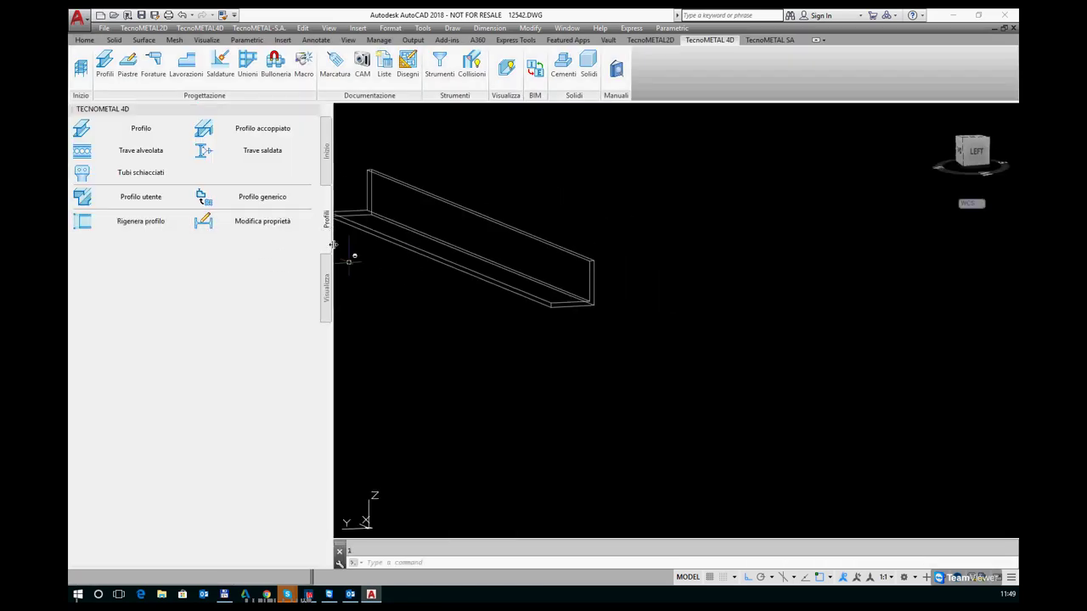
pyautogui.moveTo(226, 244); pyautogui.dragTo(190, 207)
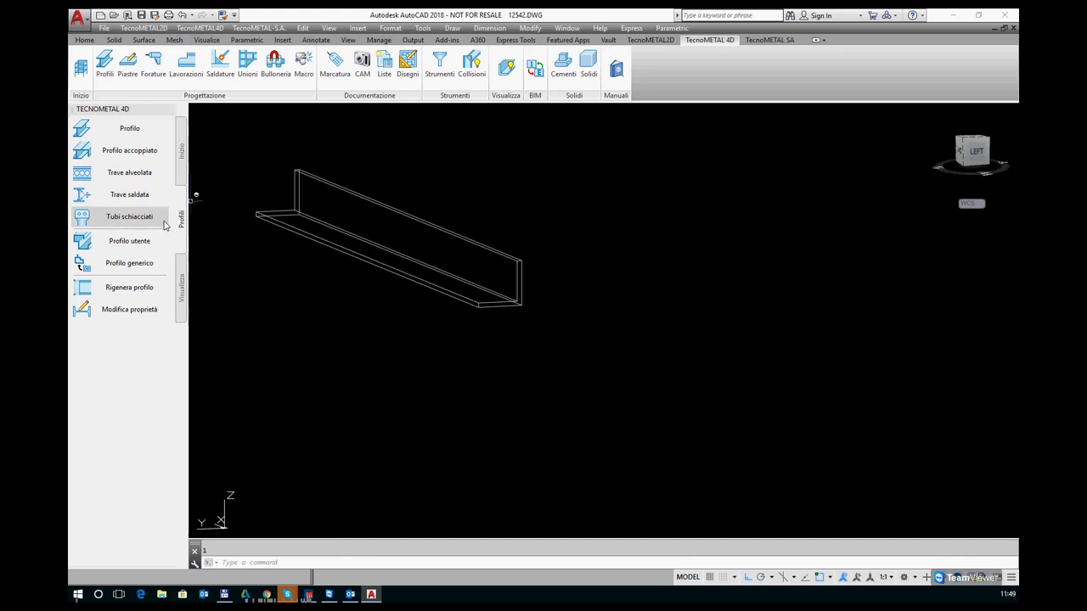
# Step: Insert two more L100*10 S275JR angles by two points, one low and one at the right
pyautogui.click(134, 129)
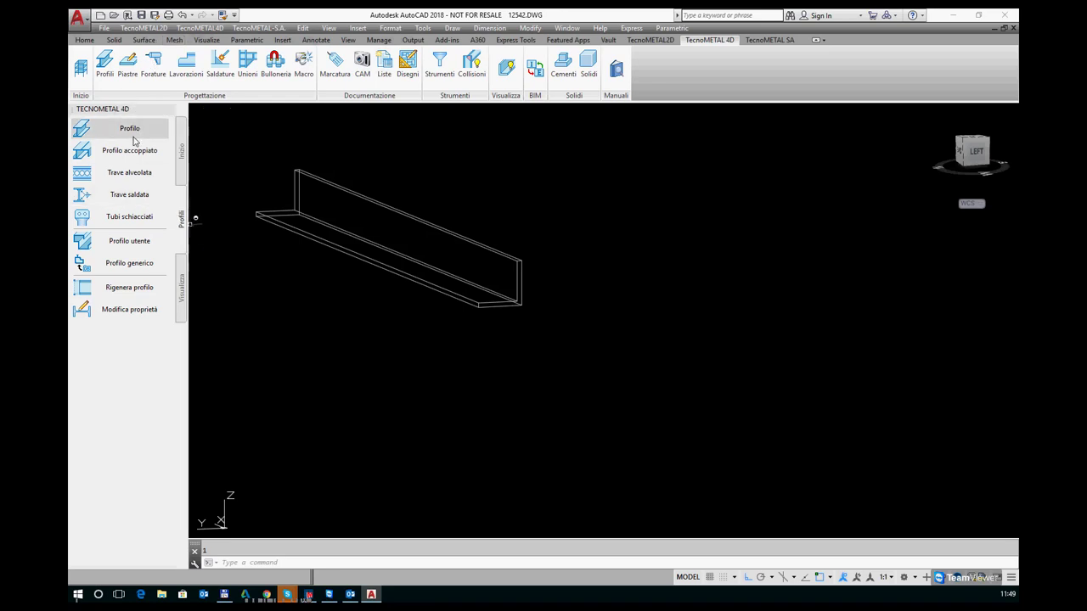
pyautogui.click(128, 128)
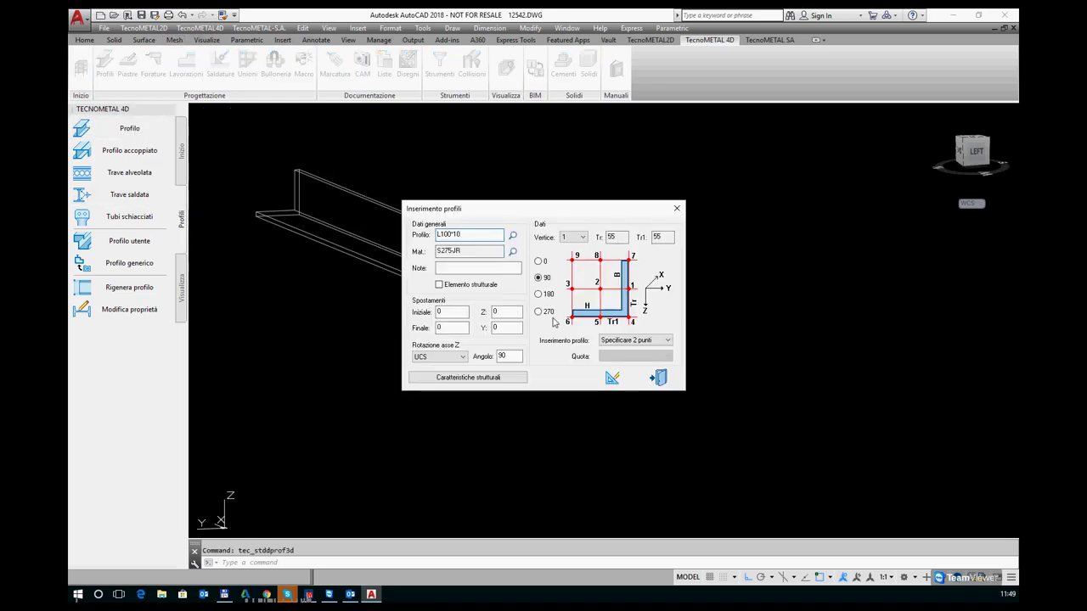
pyautogui.click(668, 341)
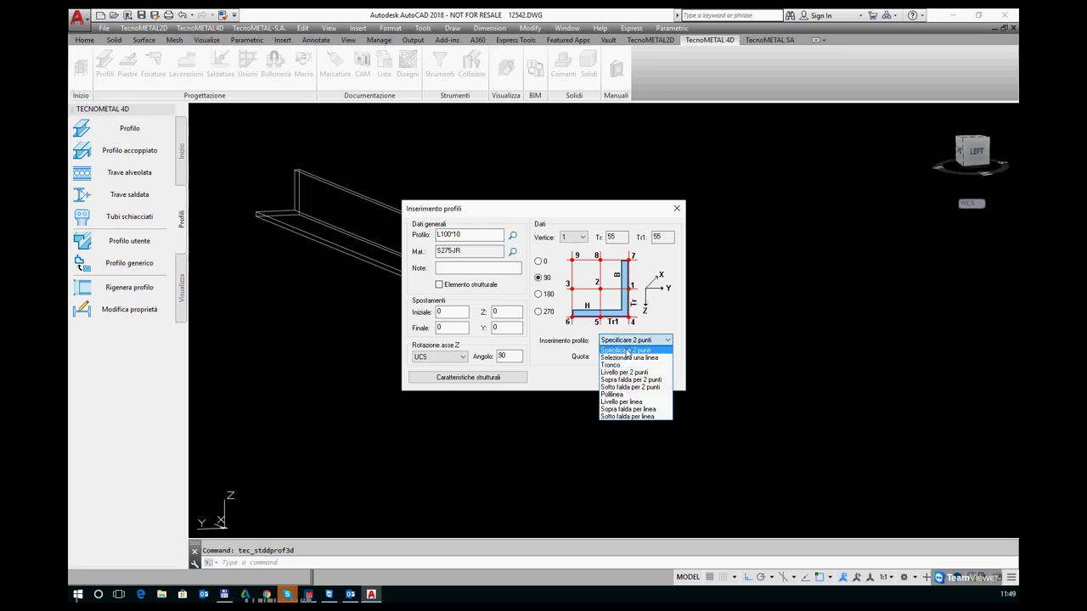
pyautogui.click(627, 351)
pyautogui.click(608, 379)
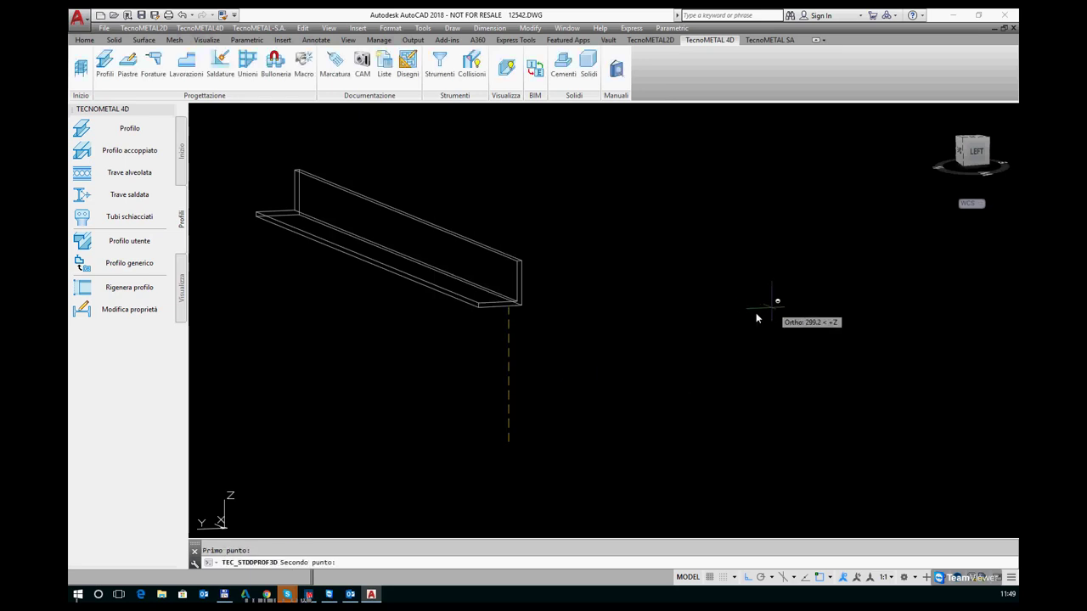
pyautogui.click(825, 401)
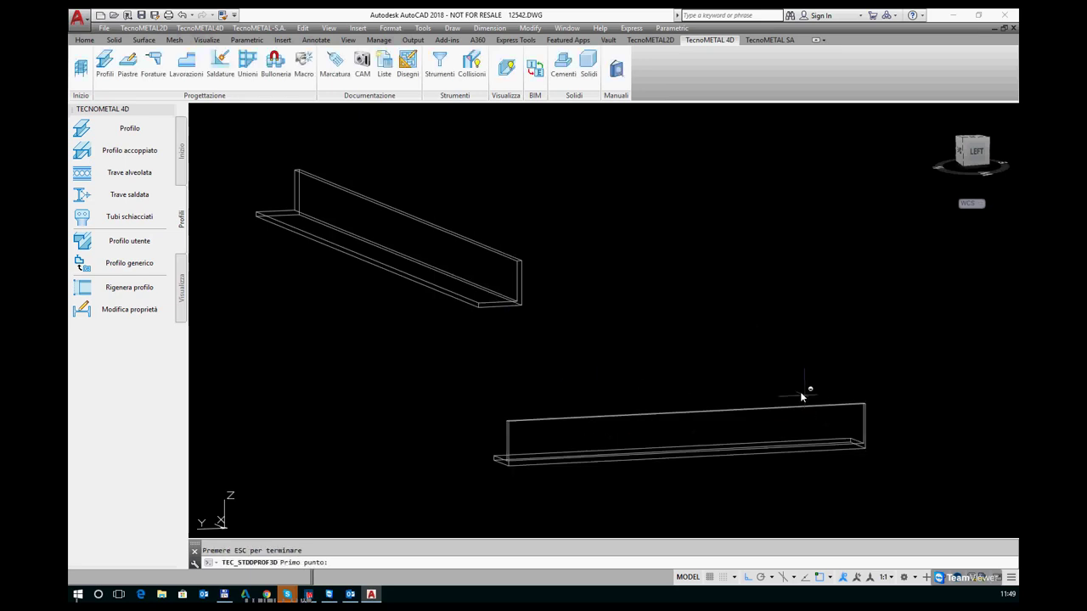
pyautogui.click(956, 253)
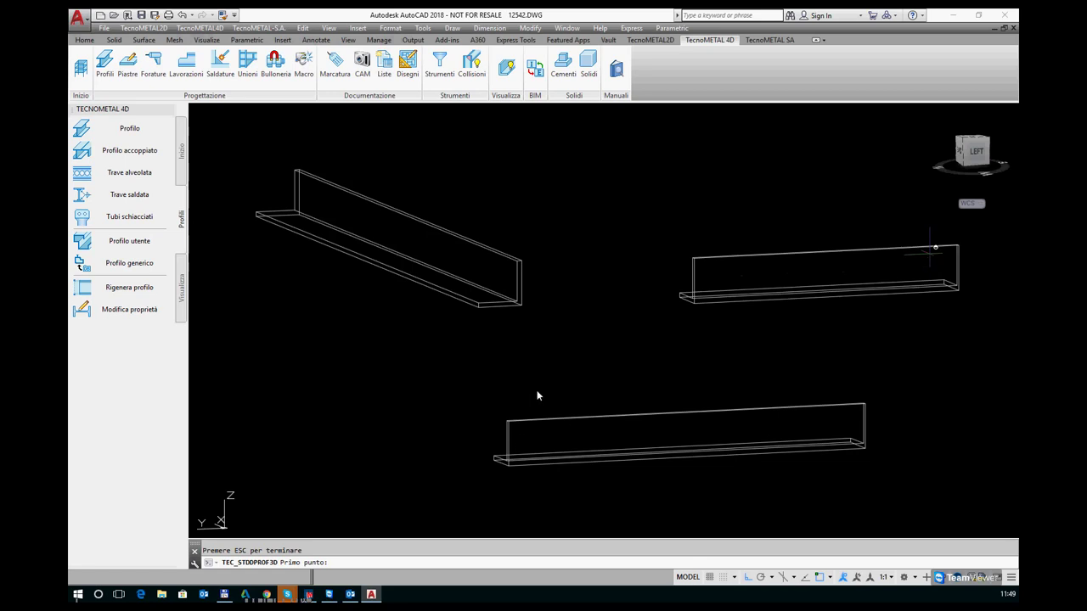
pyautogui.click(120, 313)
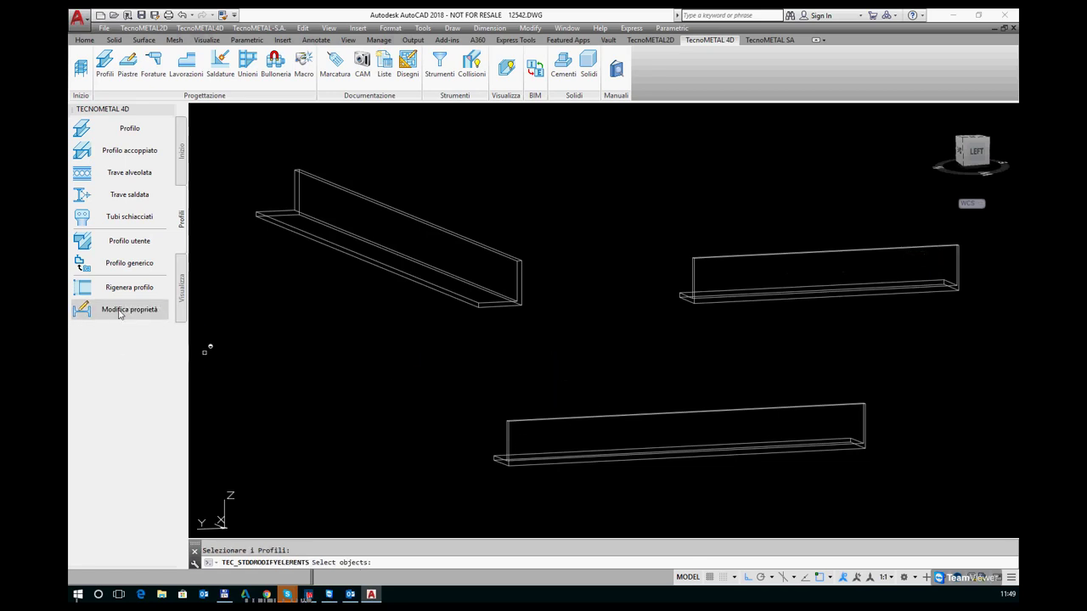
pyautogui.click(386, 206)
pyautogui.click(651, 415)
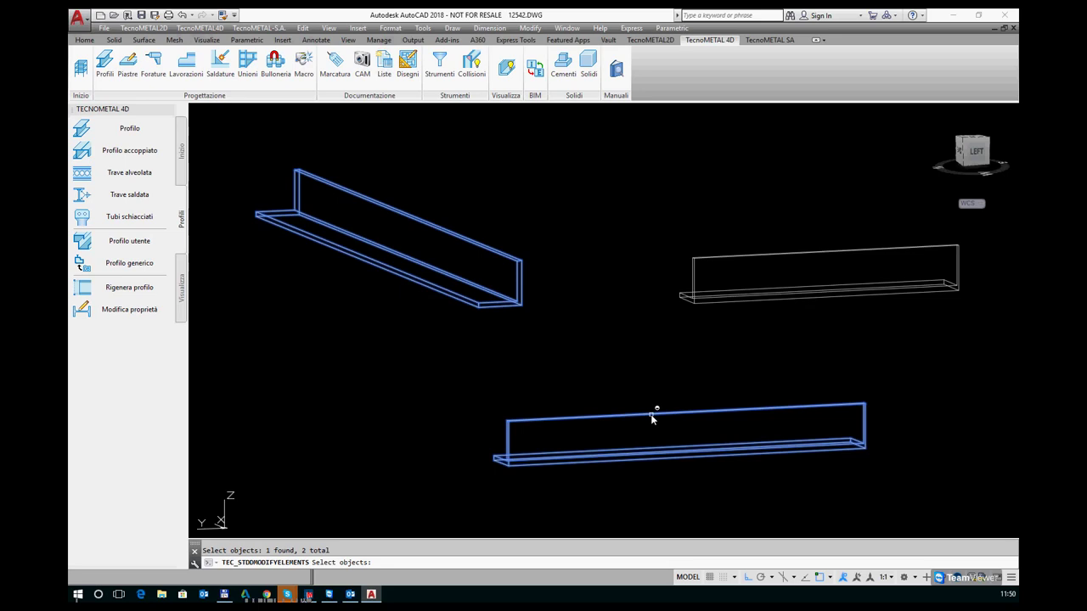
pyautogui.click(738, 301)
pyautogui.rightClick(626, 280)
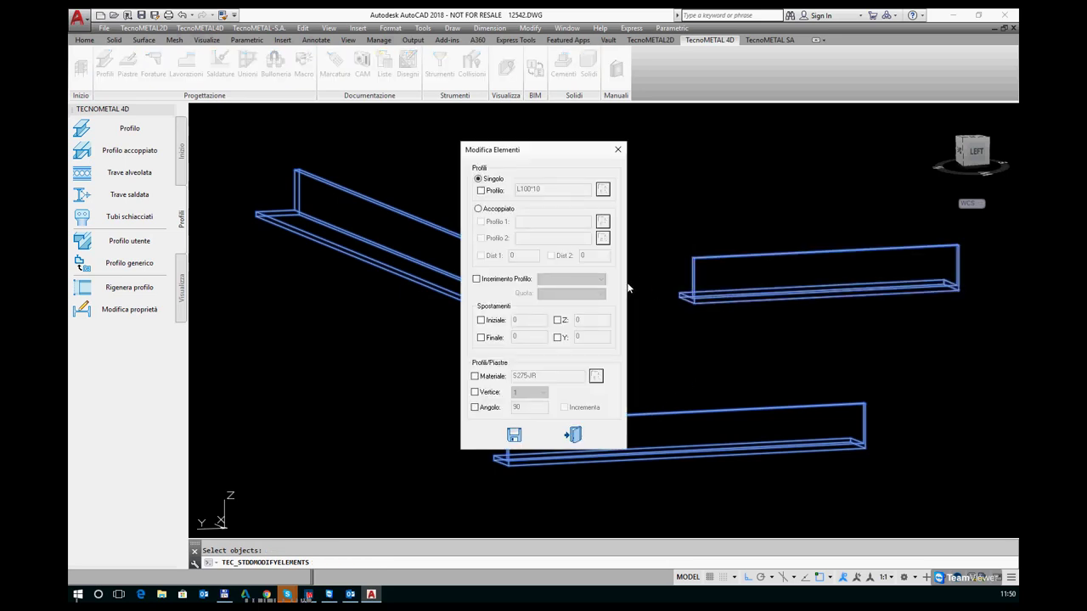
pyautogui.click(475, 376)
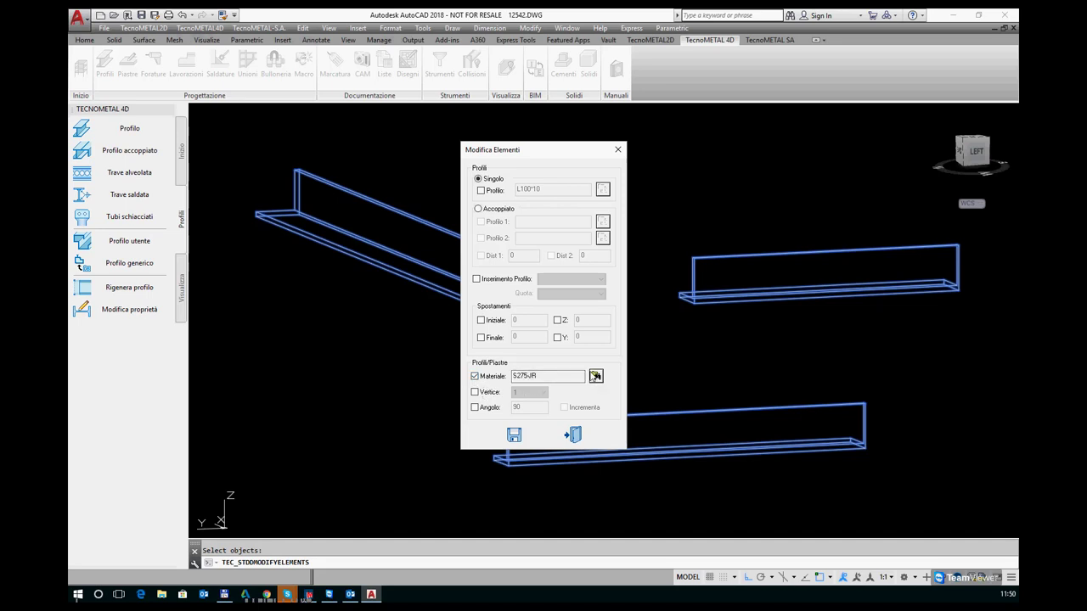
pyautogui.click(474, 376)
pyautogui.click(481, 191)
pyautogui.doubleClick(545, 190)
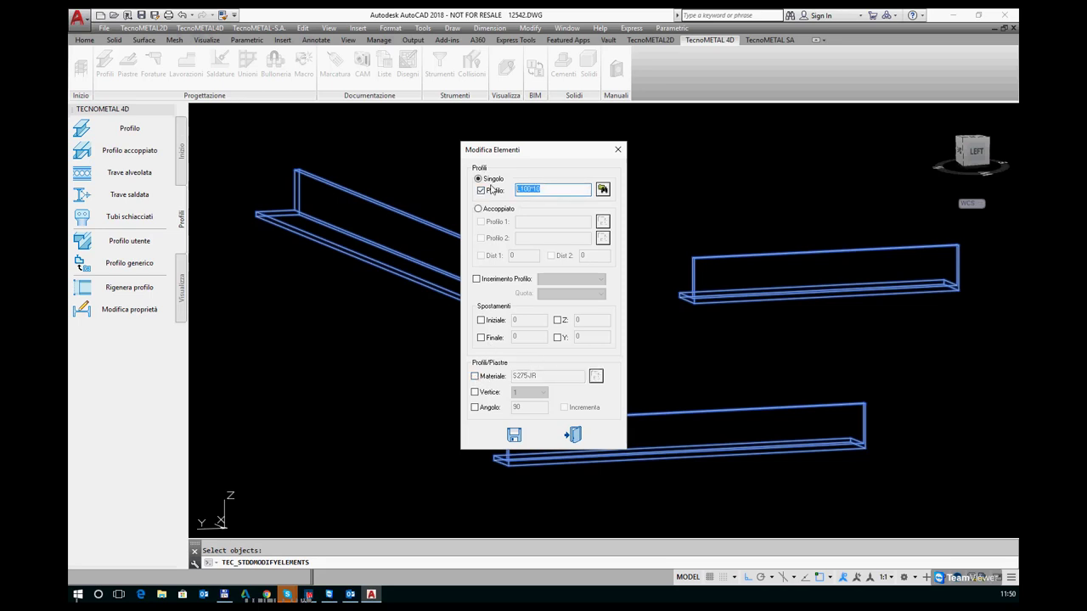
pyautogui.write('L')
pyautogui.click(514, 436)
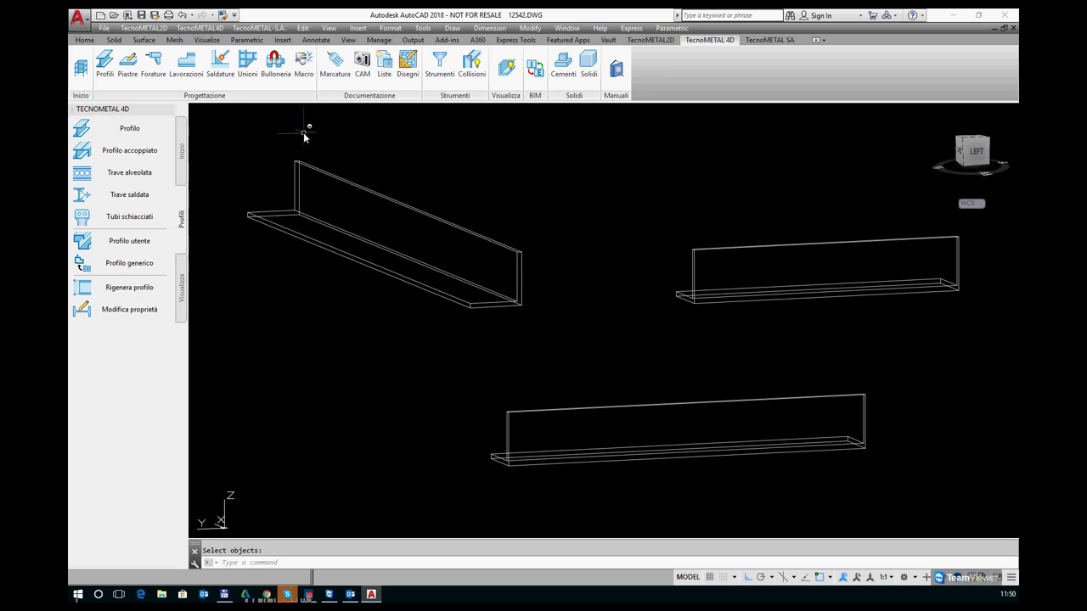
# Step: Draw a closed polyline plate outline with five corners next to the angle profiles
pyautogui.click(130, 72)
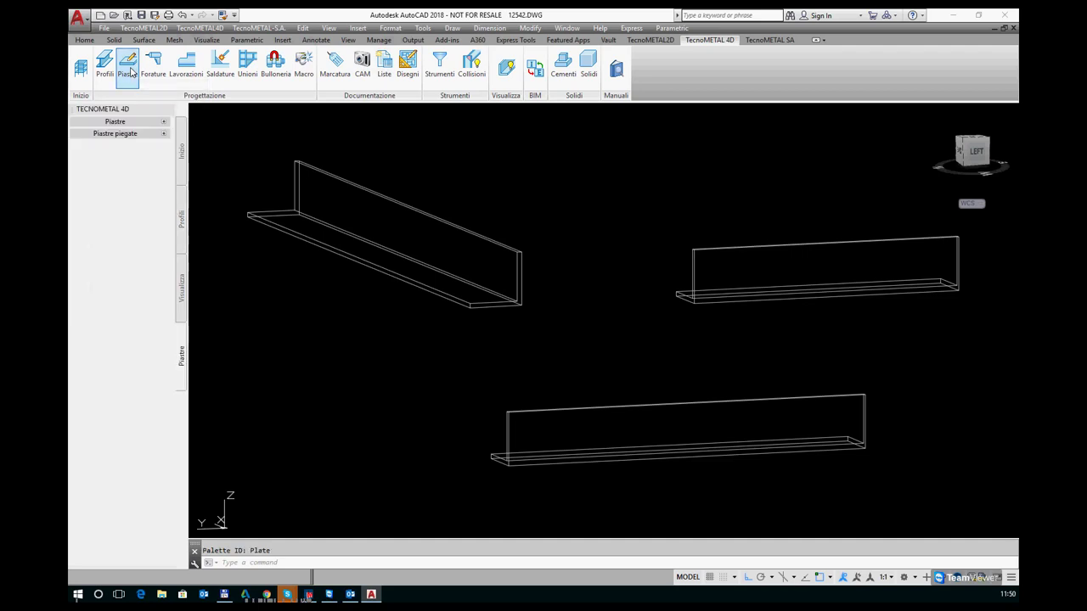
pyautogui.click(164, 123)
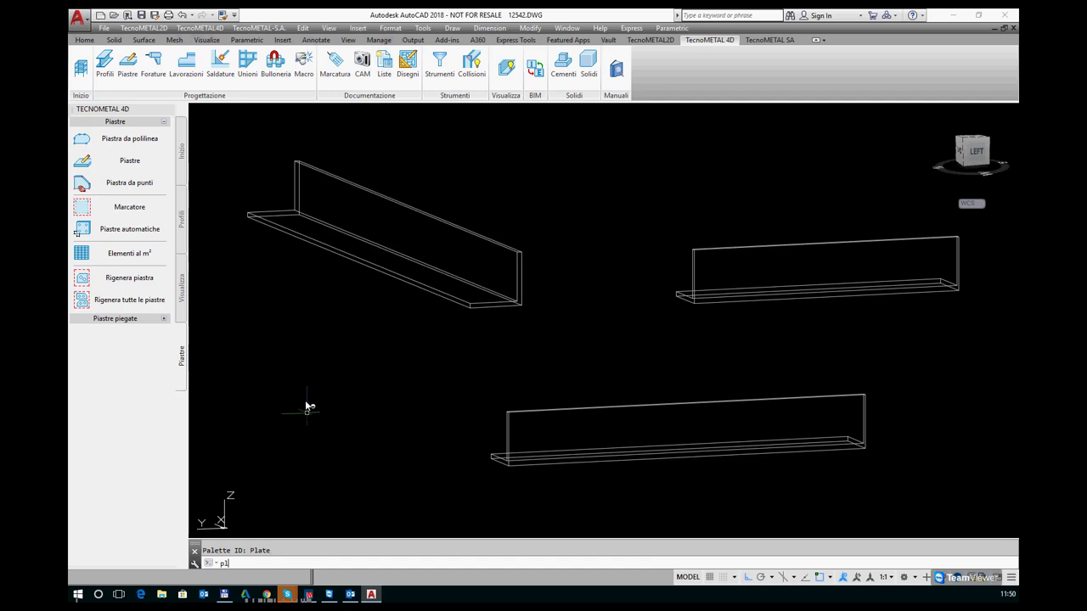
pyautogui.click(303, 399)
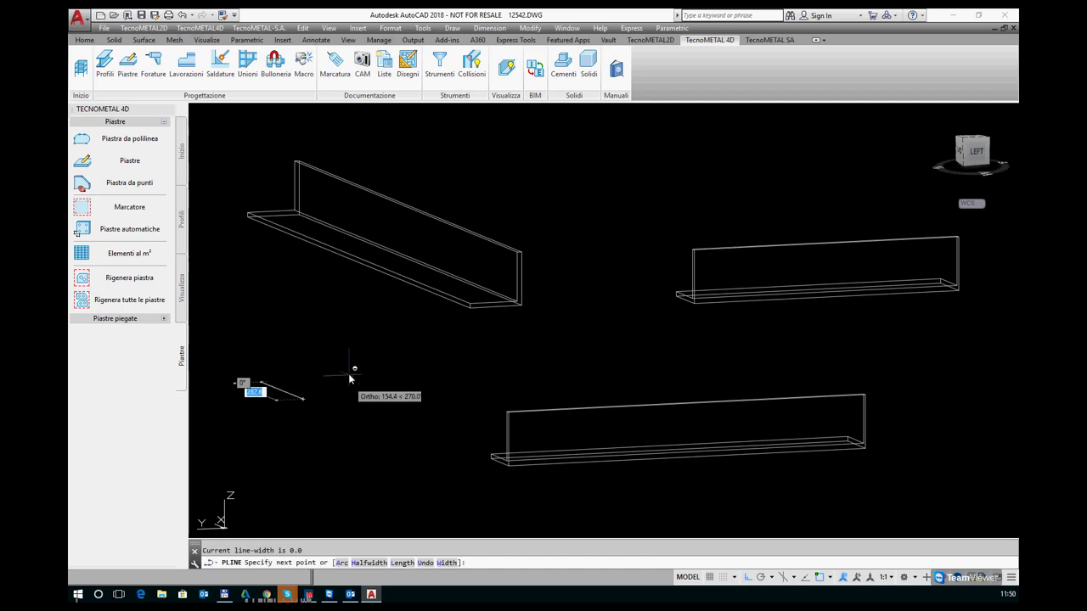
pyautogui.click(308, 365)
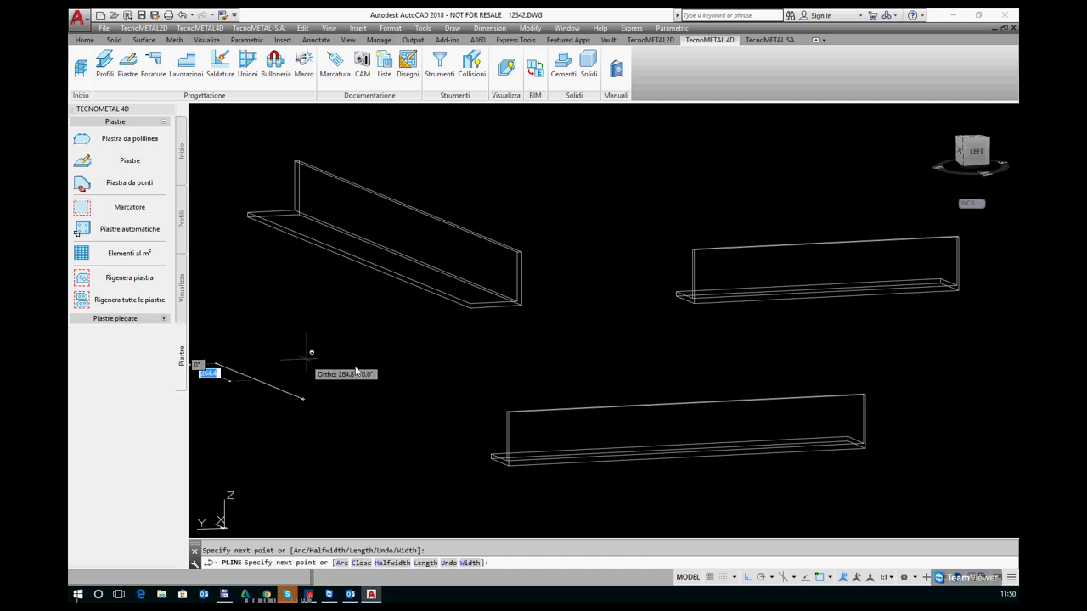
pyautogui.click(342, 374)
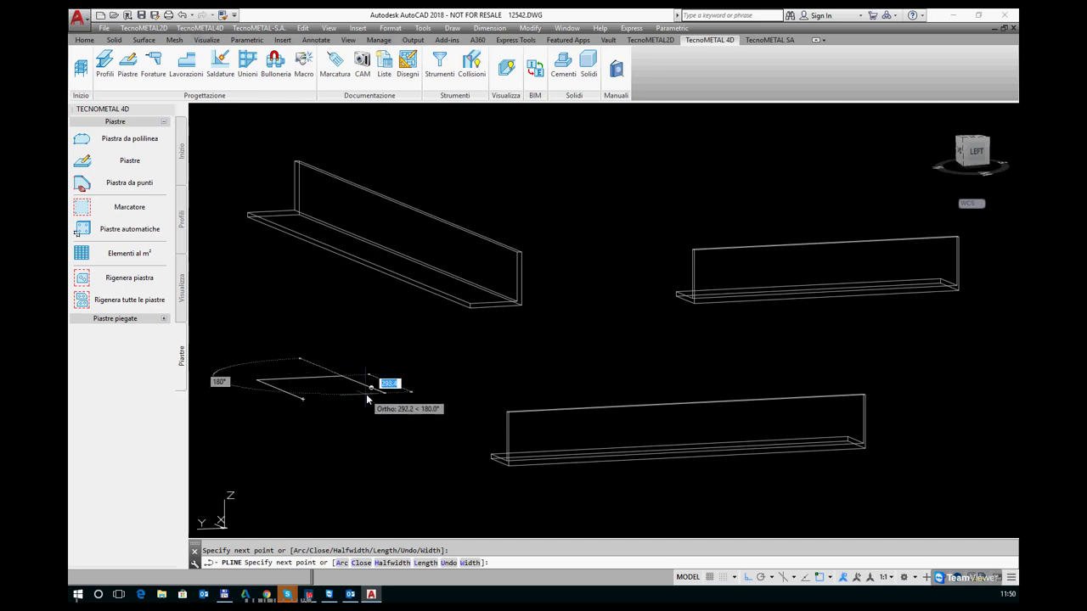
pyautogui.click(428, 409)
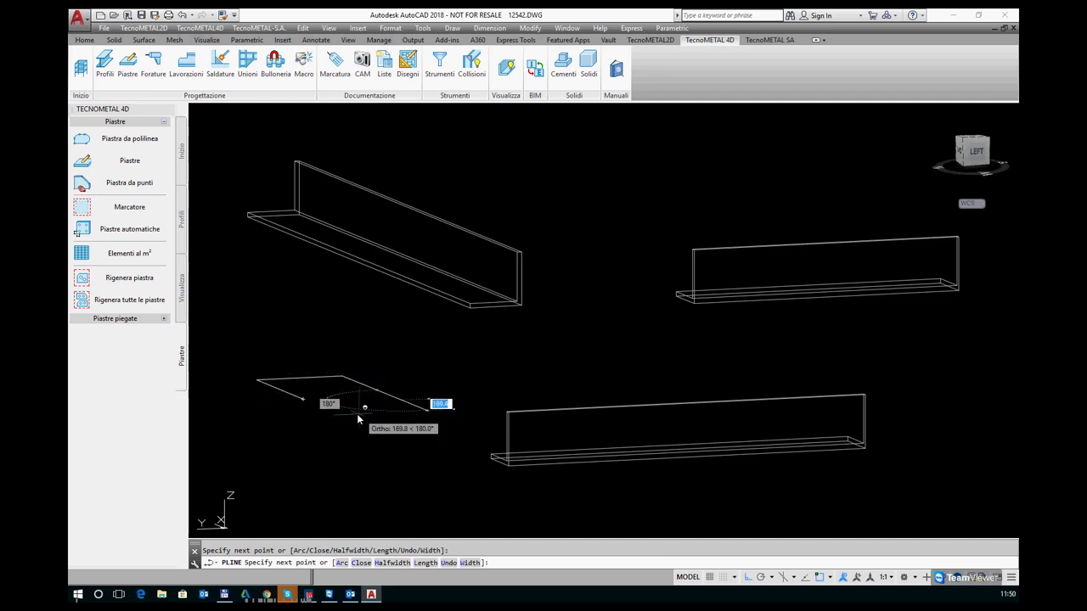
pyautogui.click(355, 411)
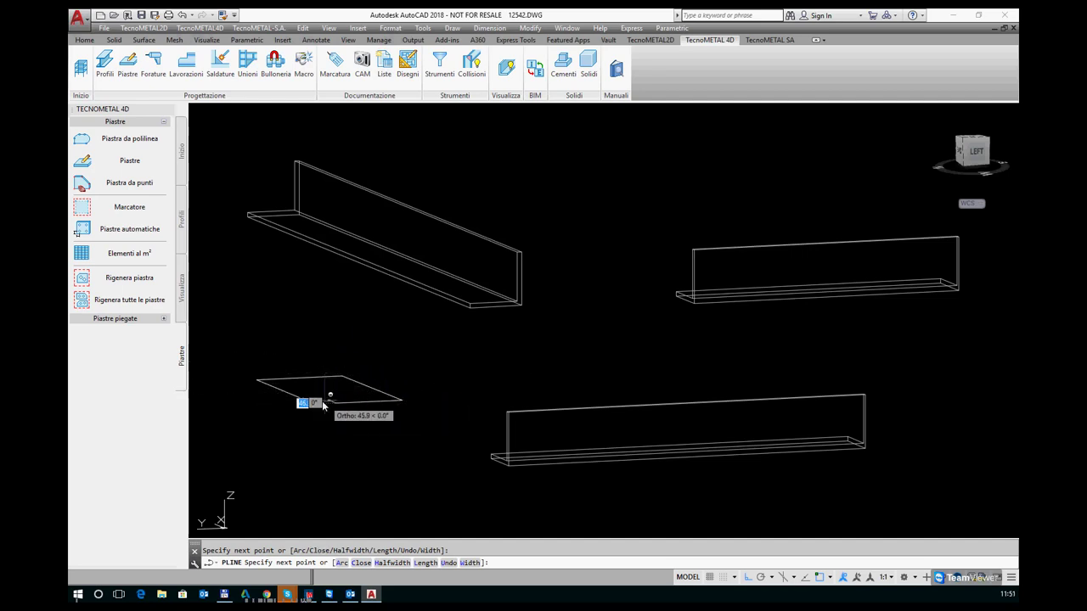
pyautogui.press('Return')
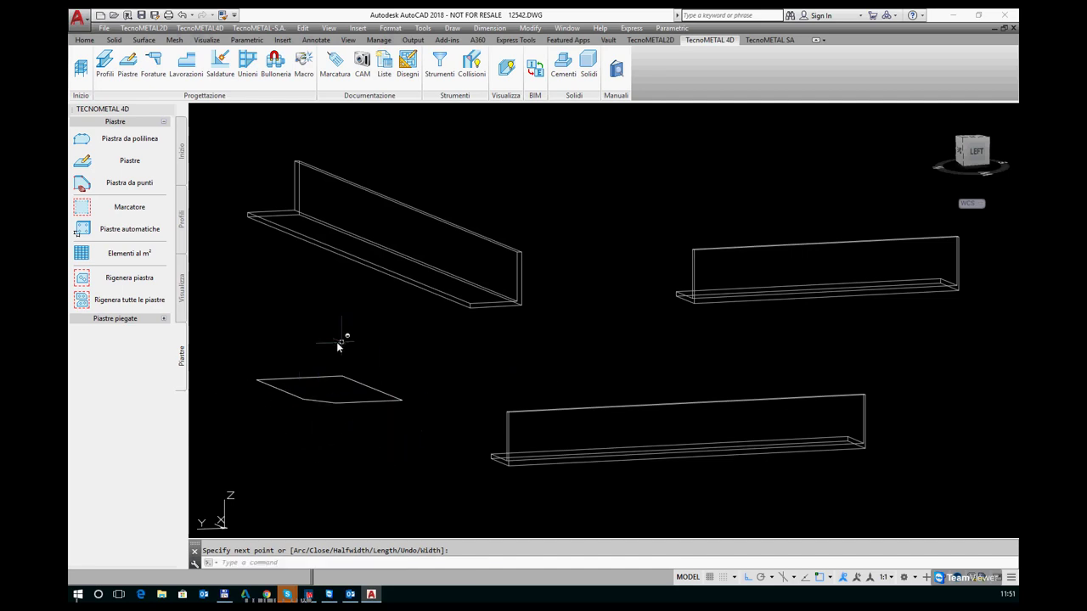
pyautogui.keyDown('shift'); pyautogui.moveTo(385, 415); pyautogui.dragTo(388, 429, button='middle'); pyautogui.keyUp('shift')
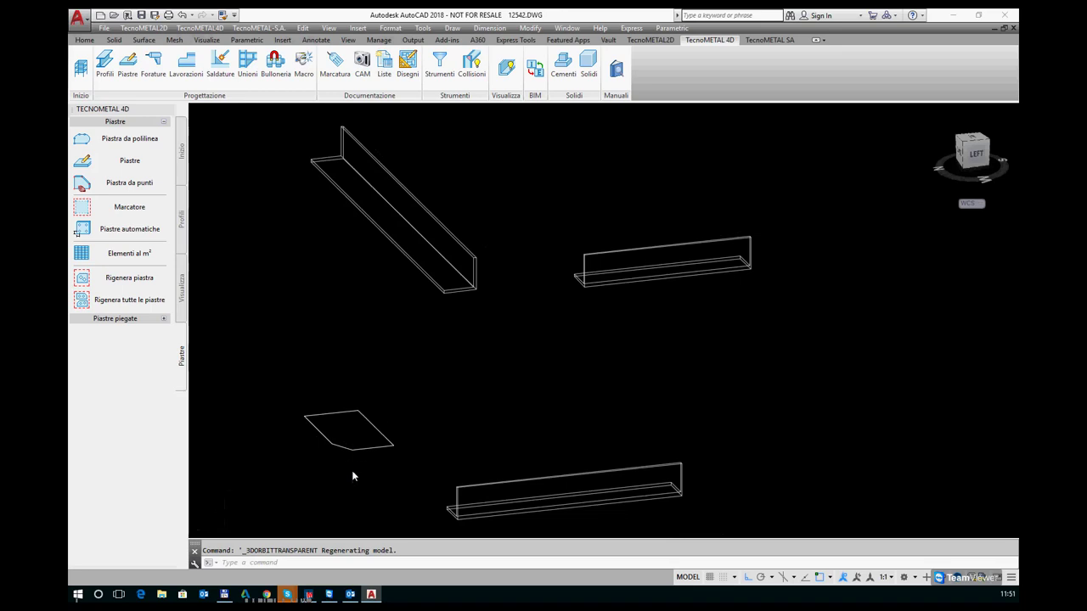
pyautogui.scroll(4, 353, 471)
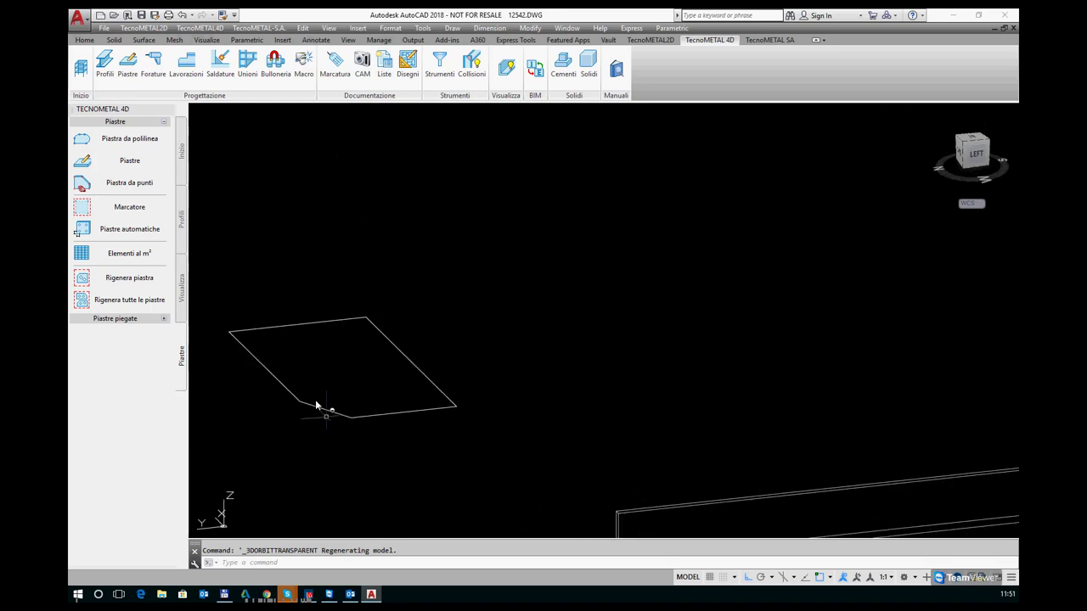
# Step: Turn the five-sided outline into a 20-thick plate with Piastra da polilinea
pyautogui.click(132, 141)
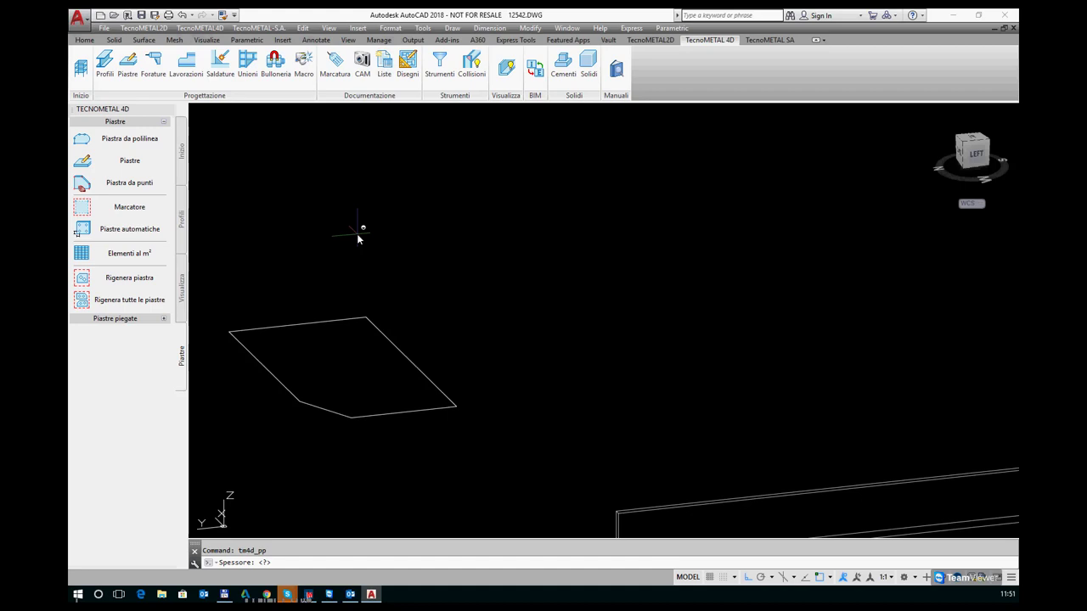
pyautogui.write('20')
pyautogui.press('Return')
pyautogui.click(369, 317)
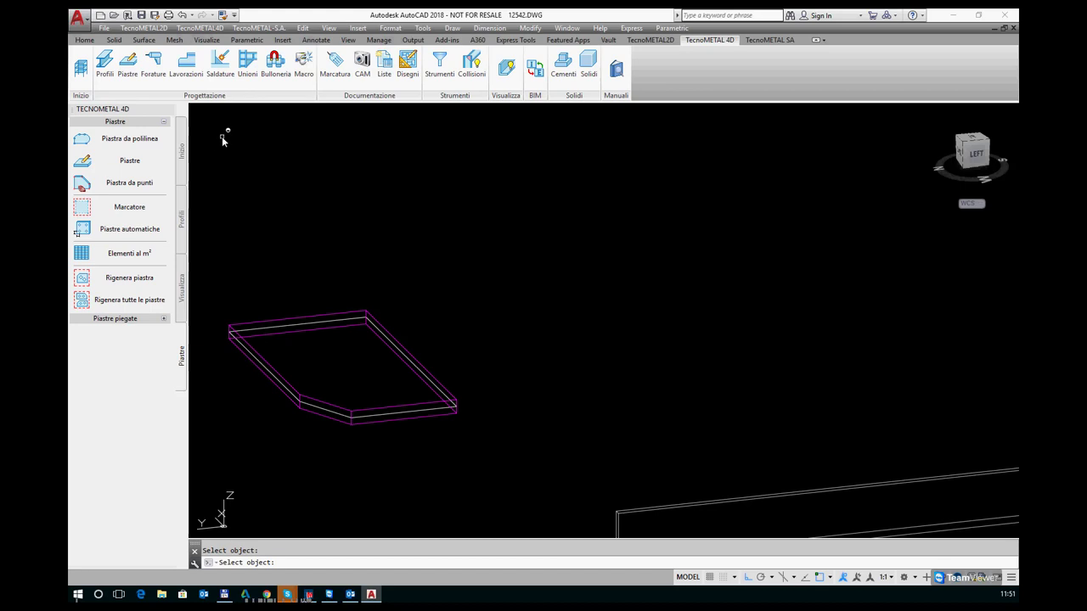
pyautogui.rightClick(371, 235)
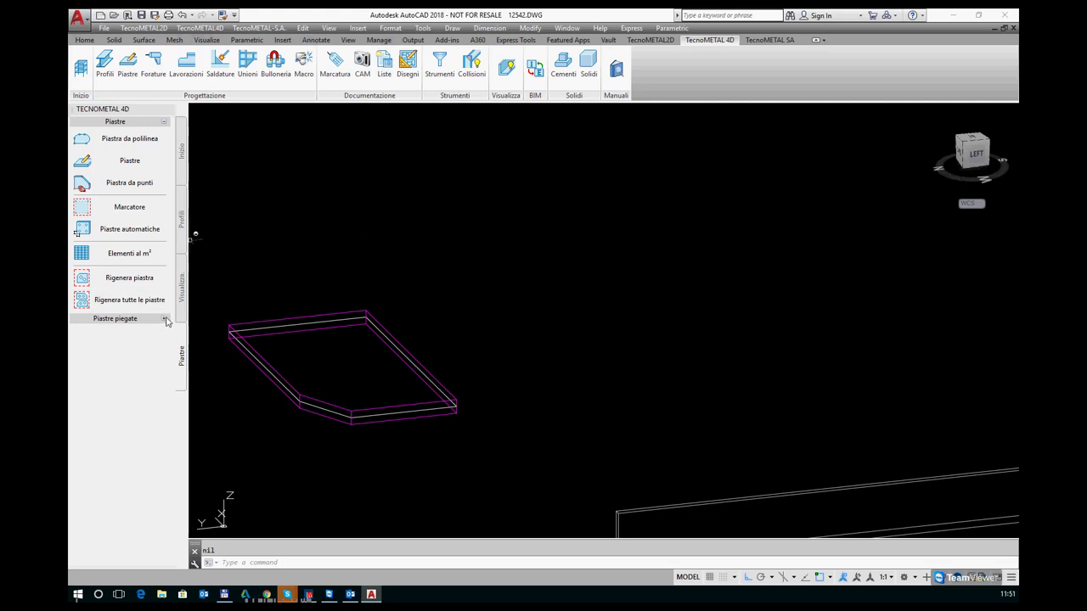
pyautogui.click(166, 319)
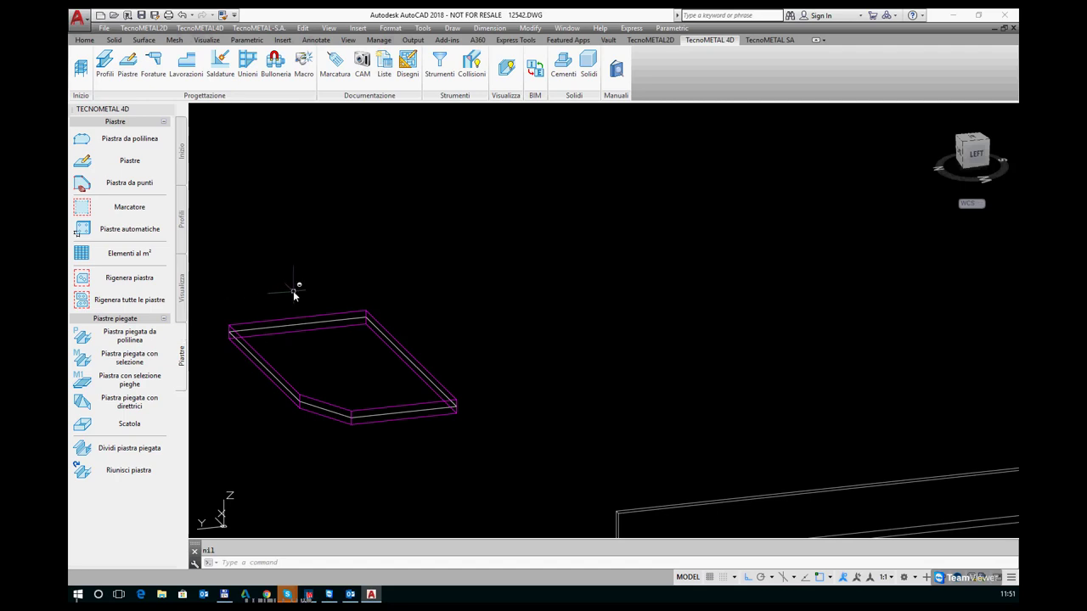
# Step: Set a UCS at the plate's top corner, X along its back edge, XY plane upright
pyautogui.write('ucs')
pyautogui.press('Return')
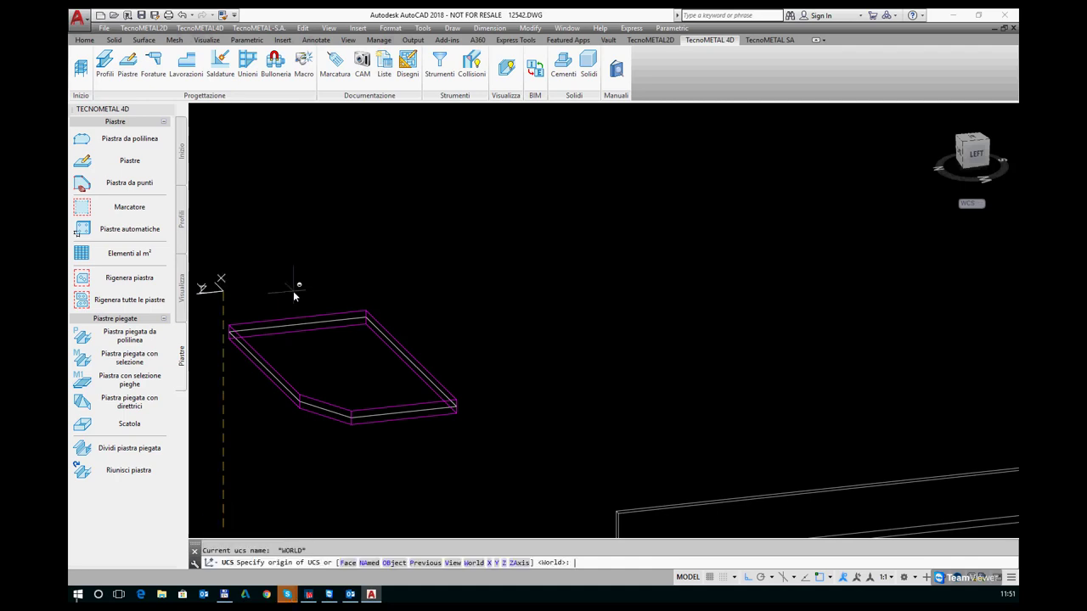
pyautogui.click(366, 313)
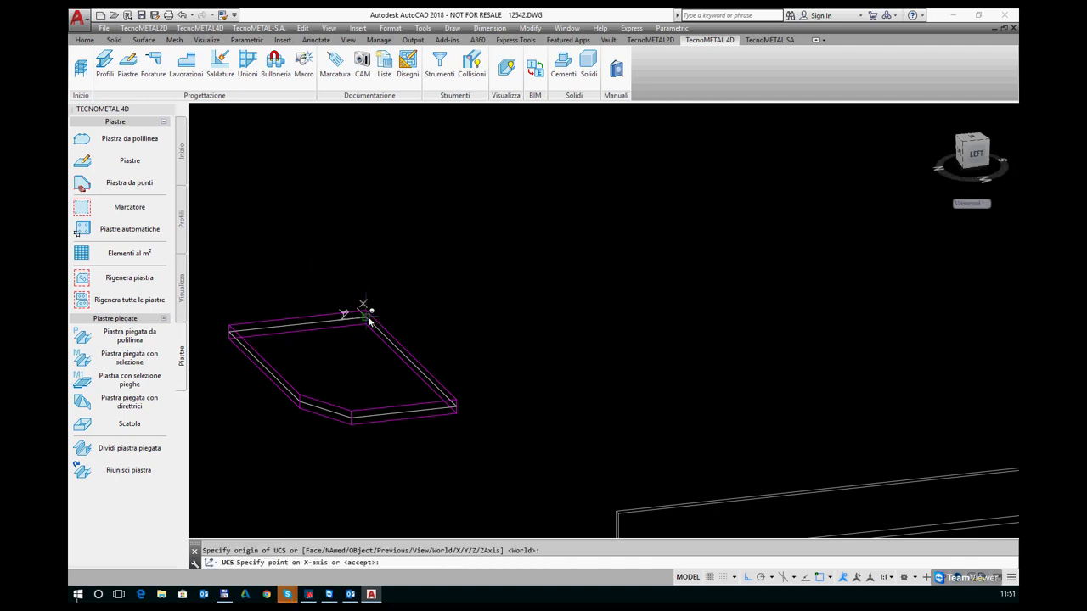
pyautogui.click(456, 405)
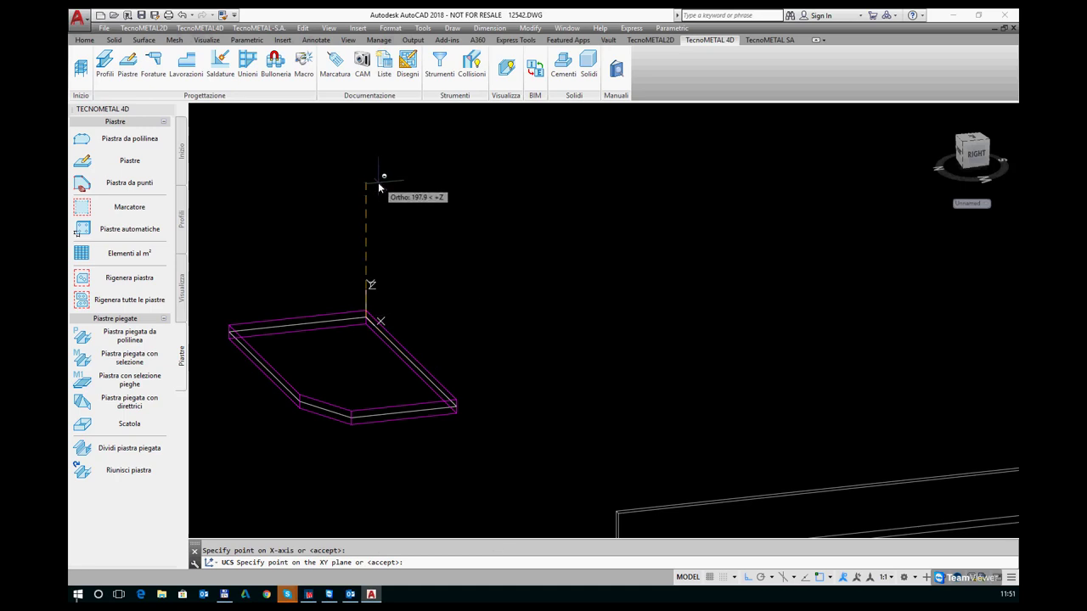
pyautogui.press('F8')
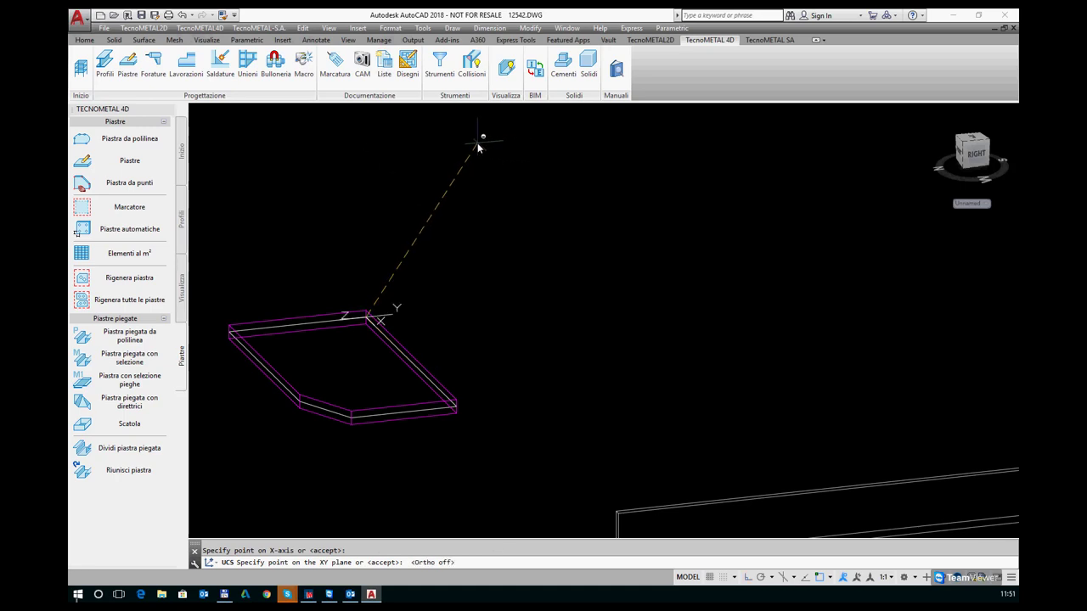
pyautogui.click(477, 147)
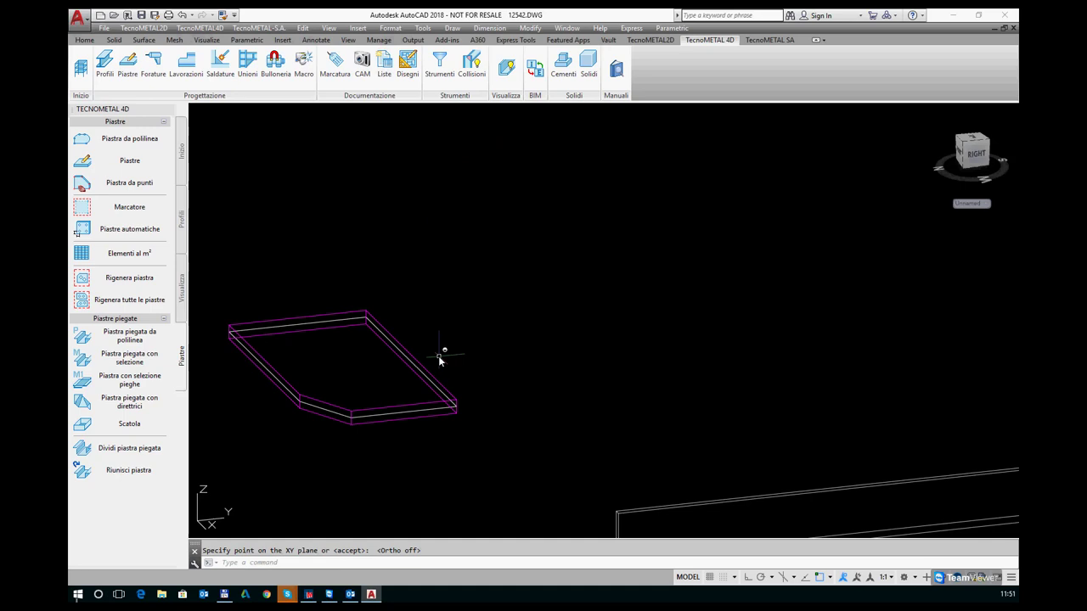
# Step: Draw a closed square polyline rising from the plate's back edge
pyautogui.write('pl')
pyautogui.press('Return')
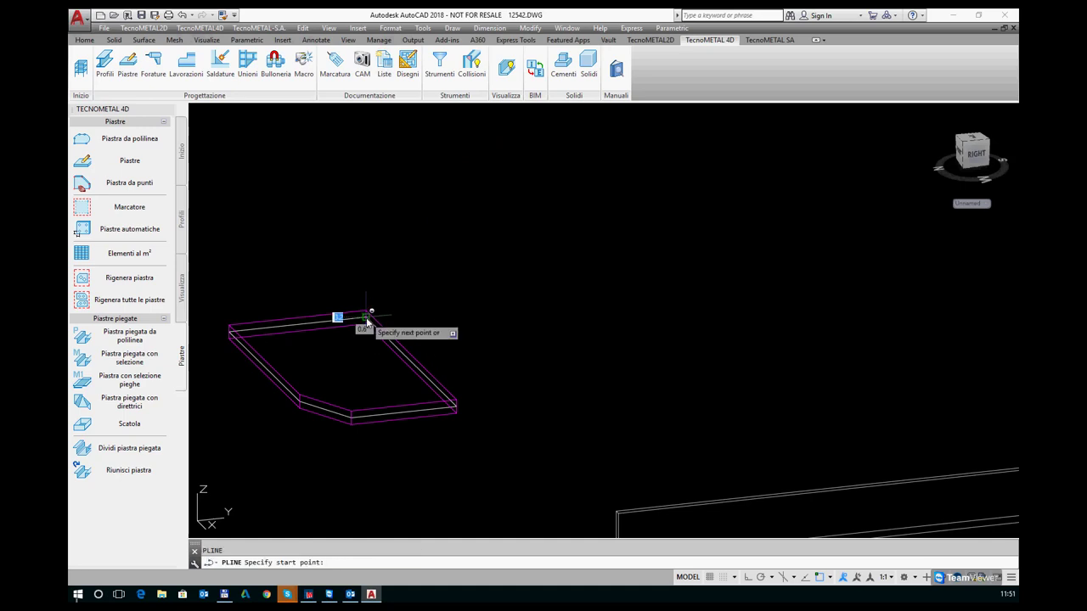
pyautogui.click(367, 315)
pyautogui.click(457, 406)
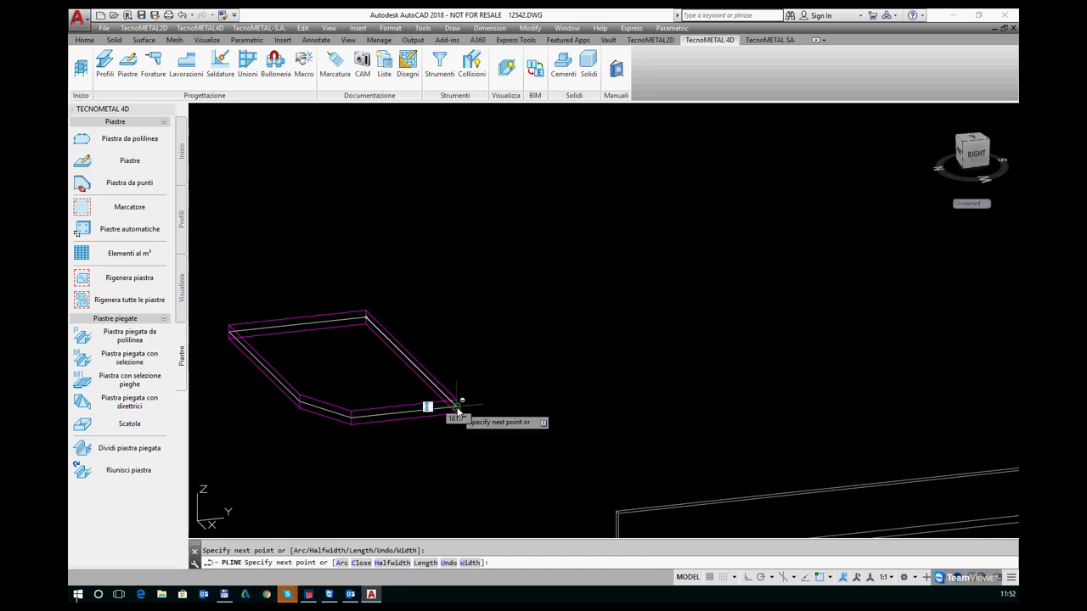
pyautogui.click(543, 324)
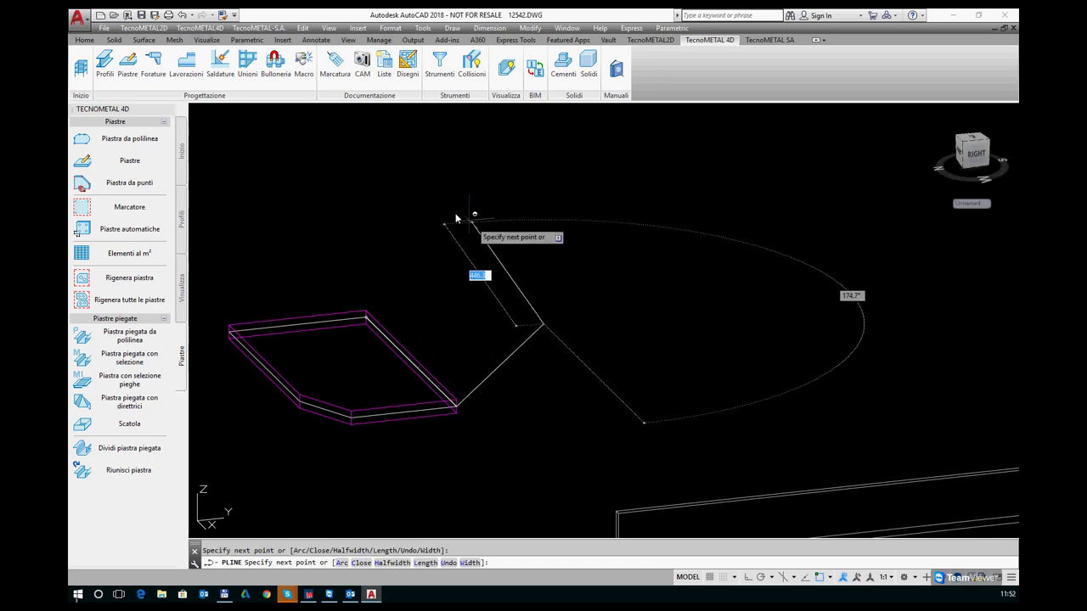
pyautogui.click(454, 214)
pyautogui.click(367, 317)
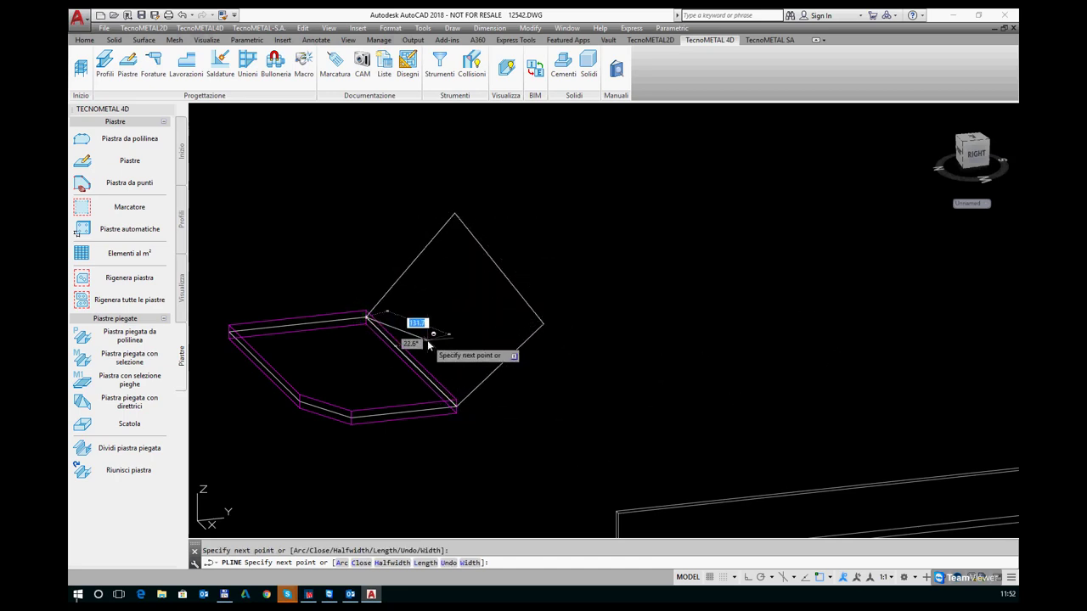
pyautogui.press('Return')
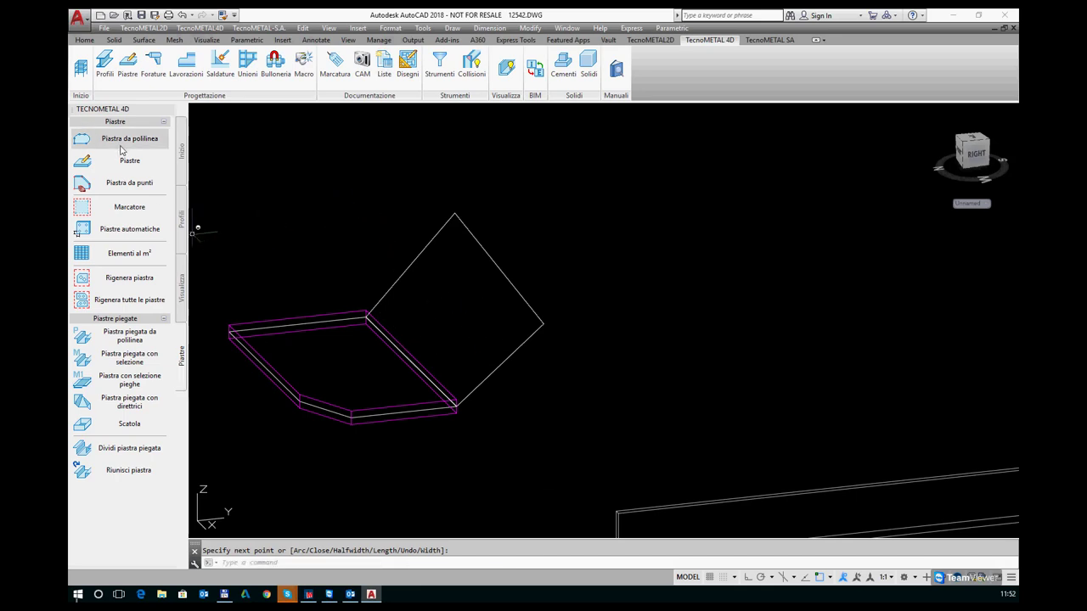
# Step: Make the upright square a second plate 20 thick with Piastra da polilinea
pyautogui.click(124, 146)
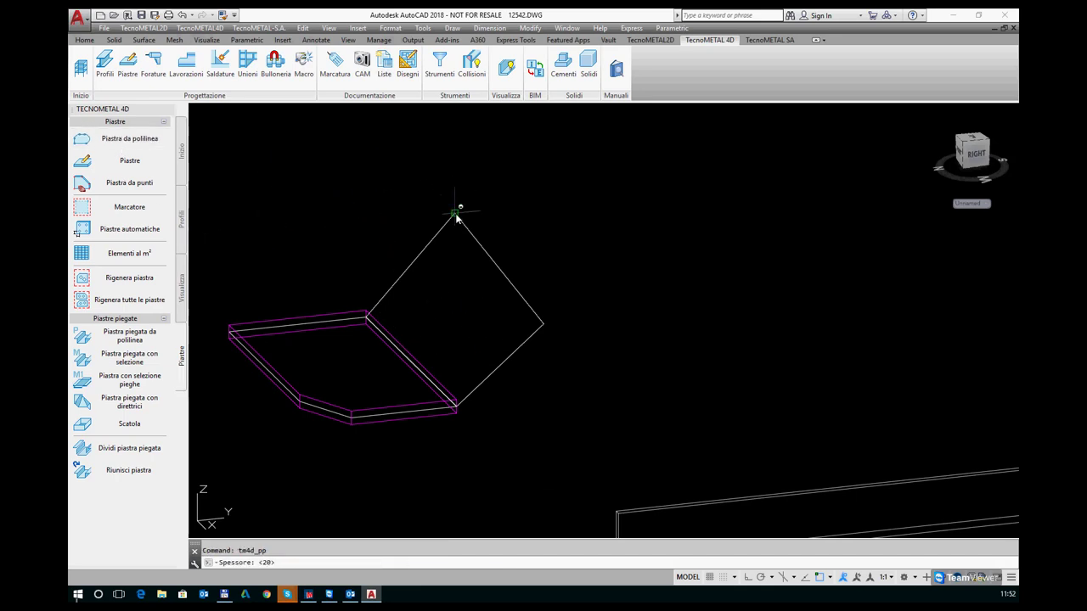
pyautogui.press('Return')
pyautogui.click(476, 235)
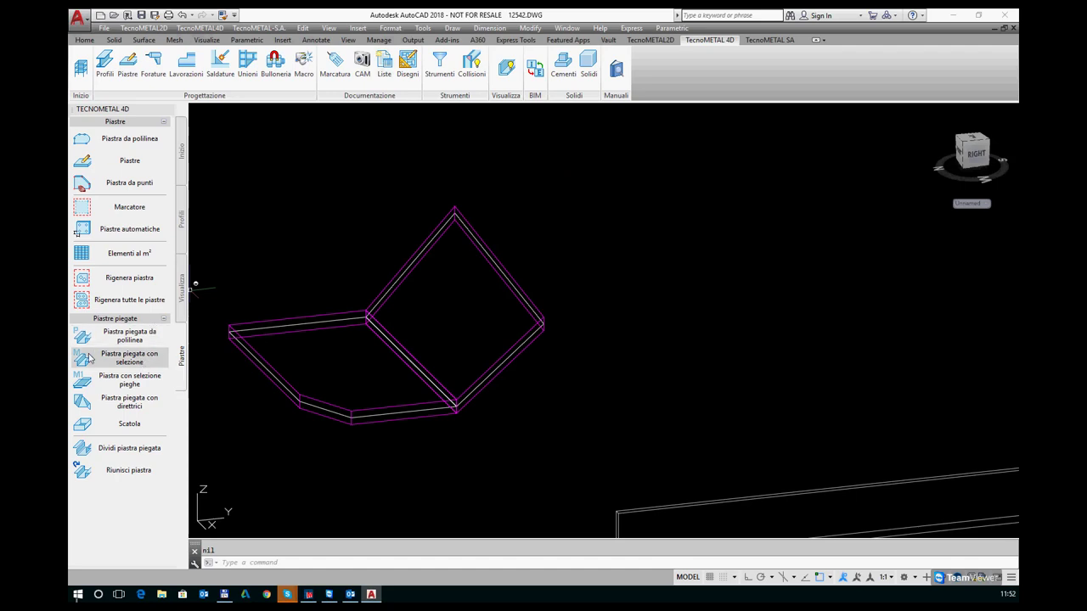
# Step: Join the lower plate and the upright plate with Piastra piegata con selezione, then inspect the folded result
pyautogui.click(133, 363)
pyautogui.click(296, 321)
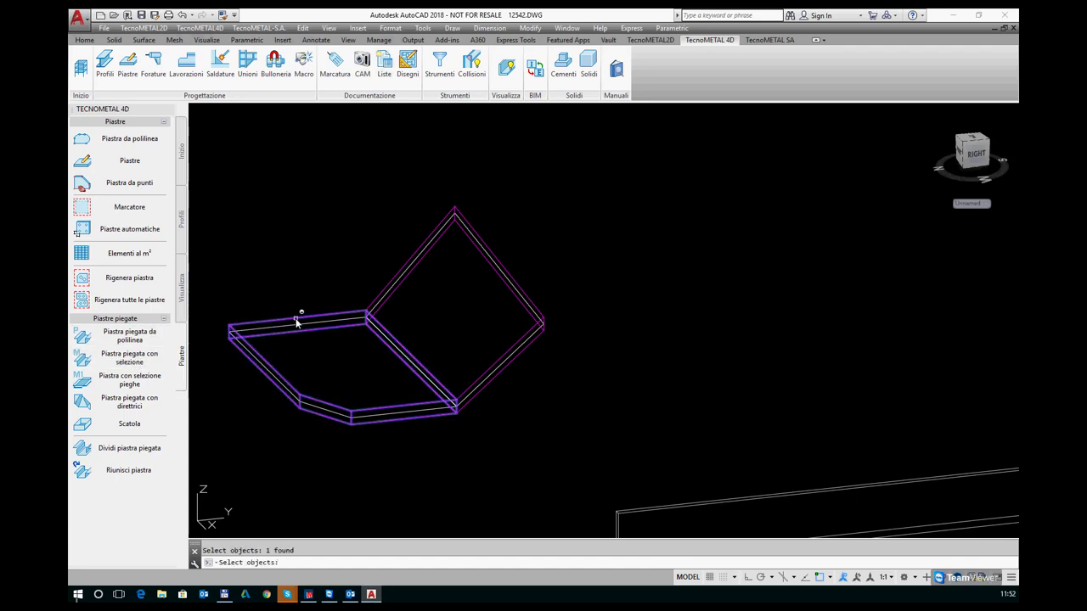
pyautogui.click(405, 265)
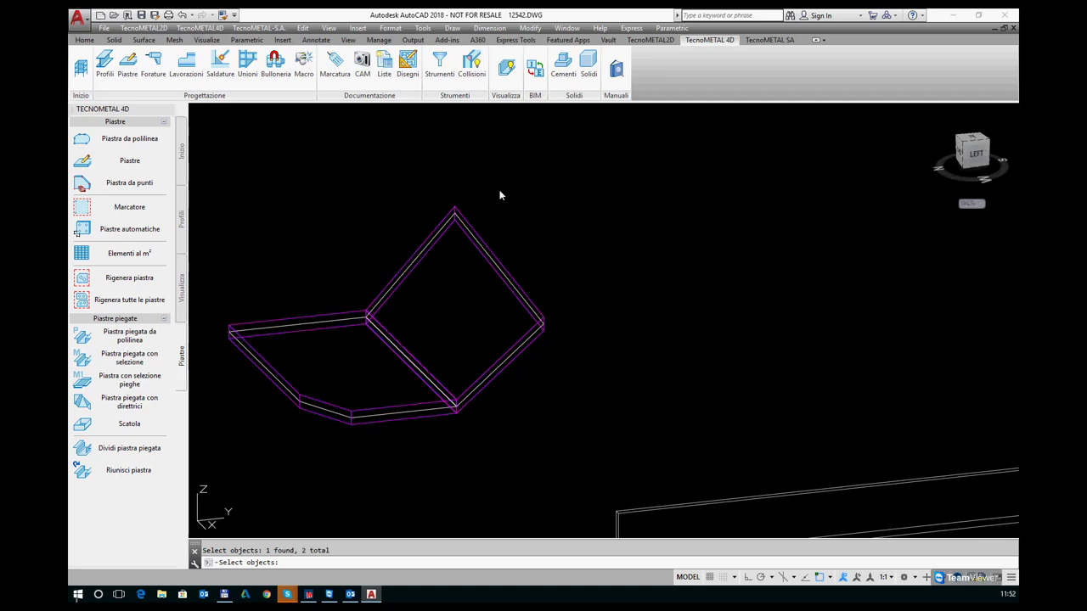
pyautogui.press('Return')
pyautogui.click(428, 382)
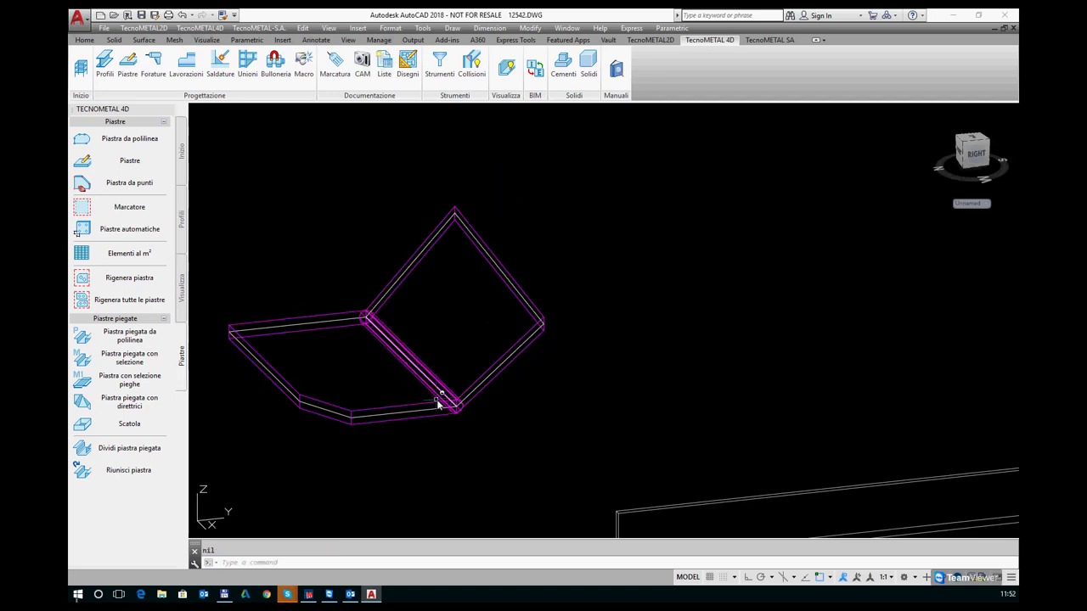
pyautogui.scroll(4, 463, 409)
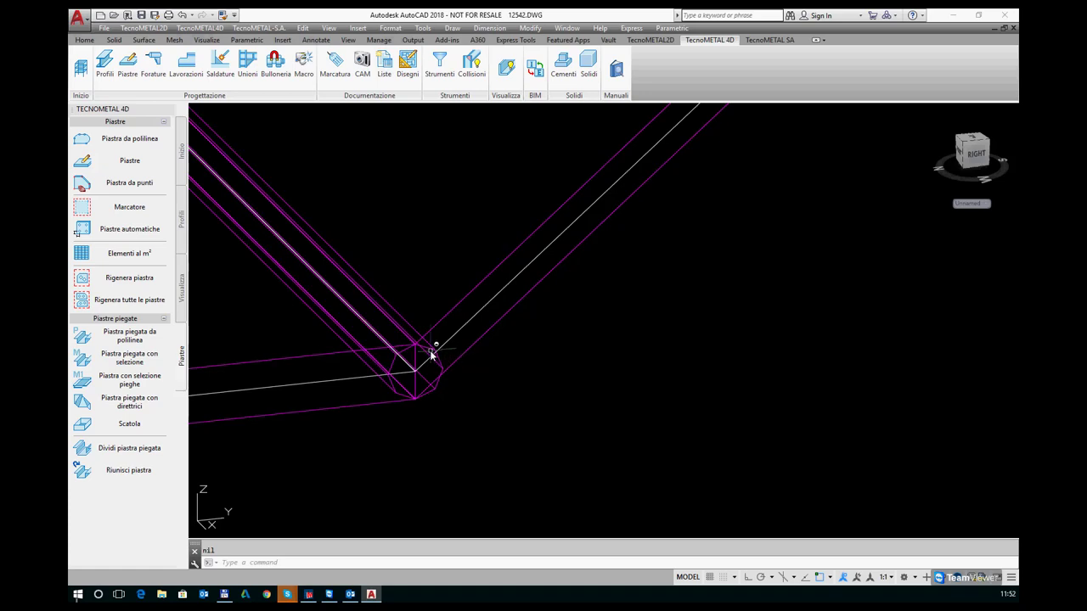
pyautogui.scroll(-5, 538, 388)
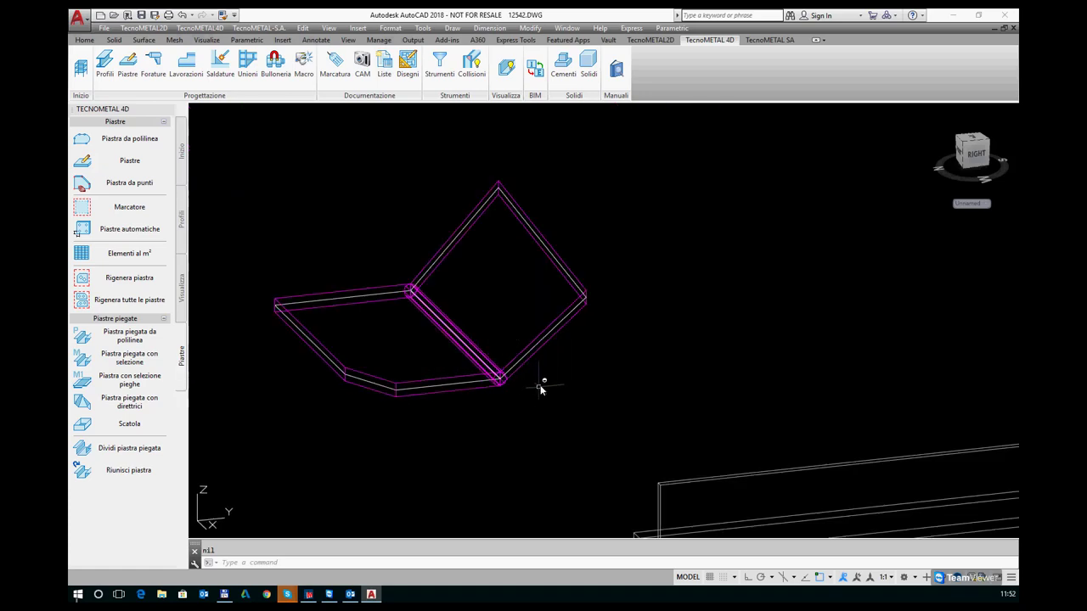
pyautogui.click(554, 252)
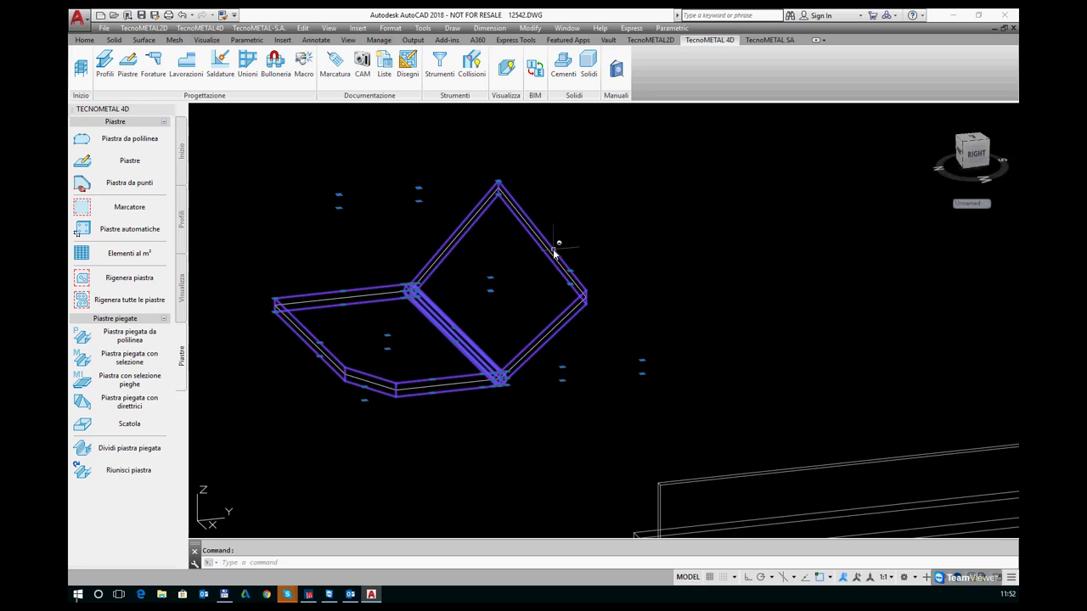
pyautogui.press('Escape')
# Step: Show the Forature hole-drilling tools and cancel the active command
pyautogui.scroll(-3, 523, 308)
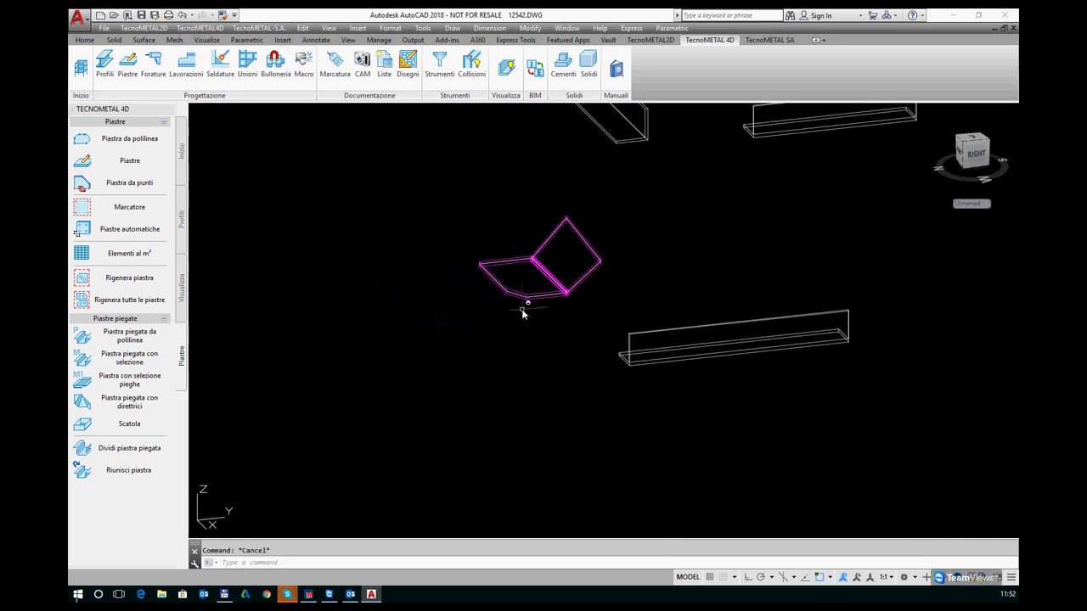
pyautogui.scroll(-4, 466, 348)
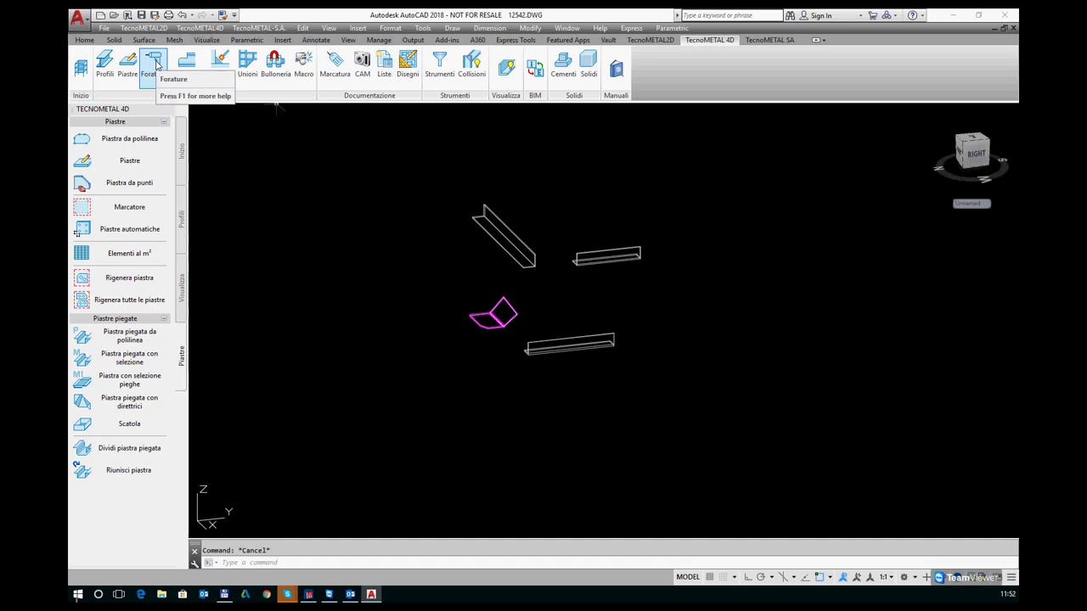
pyautogui.click(155, 65)
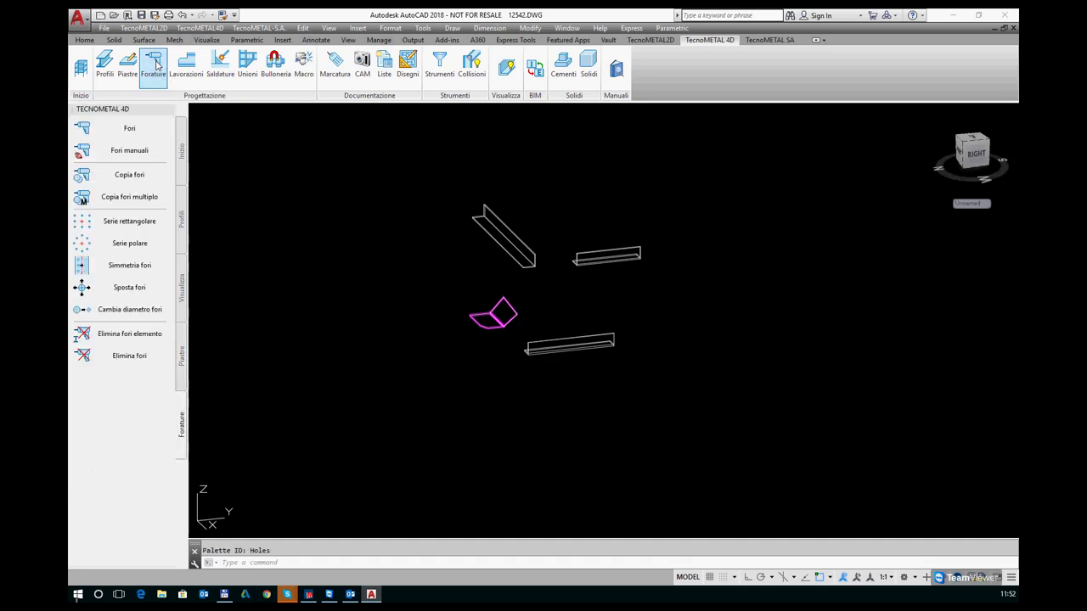
pyautogui.press('Escape')
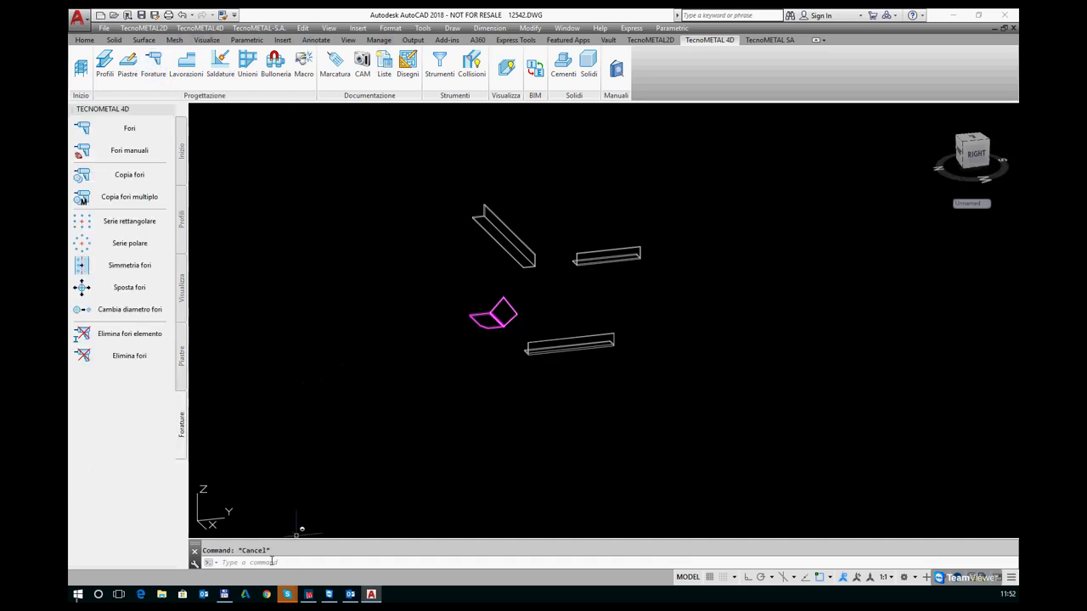
# Step: Reset the coordinate system to World with the UCS command
pyautogui.click(272, 561)
pyautogui.write('u')
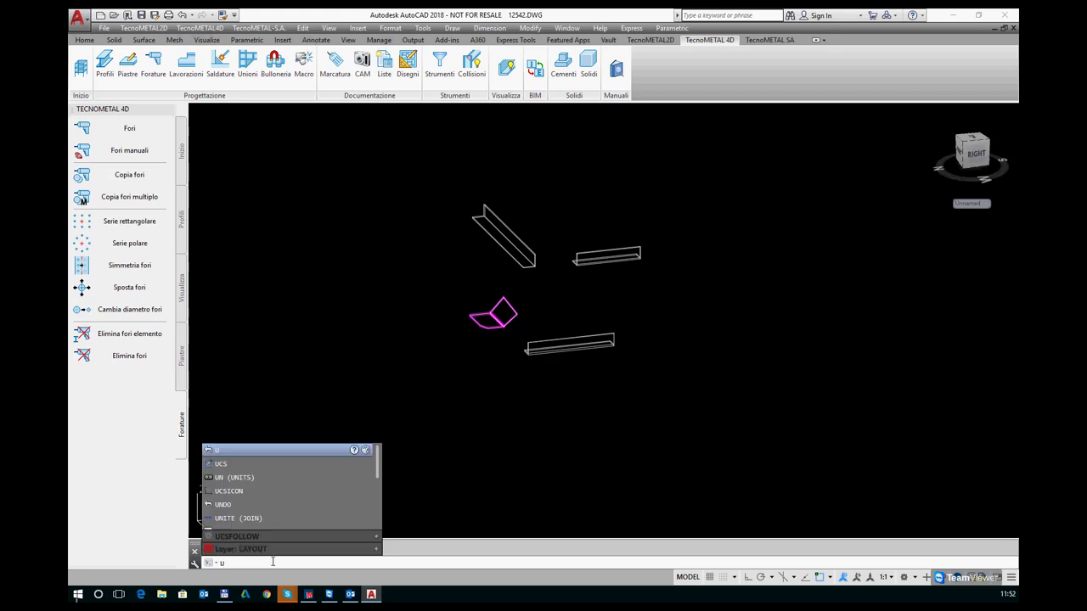
pyautogui.write('cs')
pyautogui.press('Return')
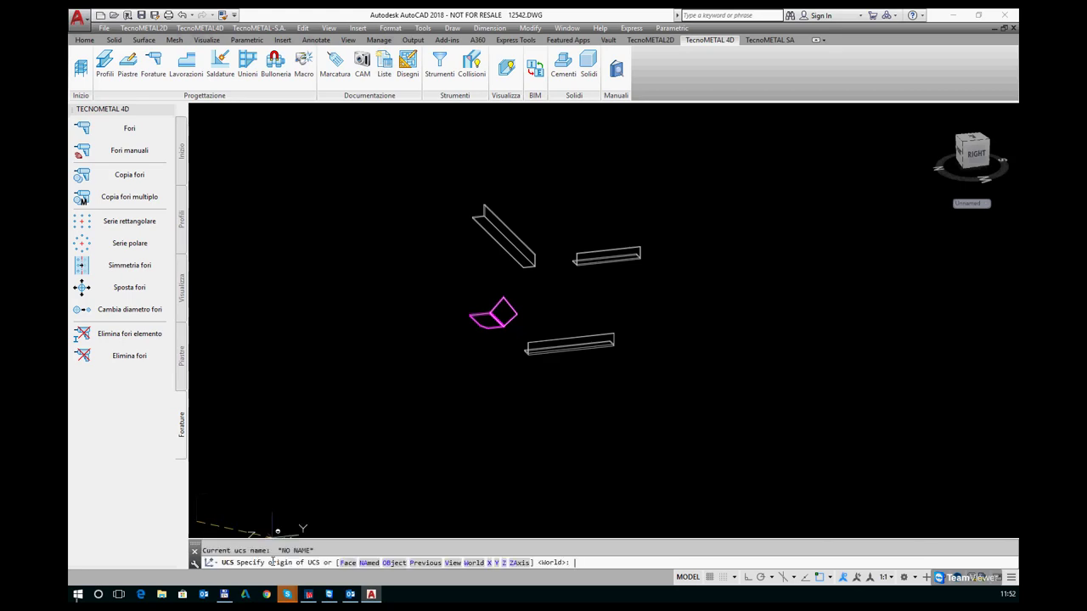
pyautogui.press('Return')
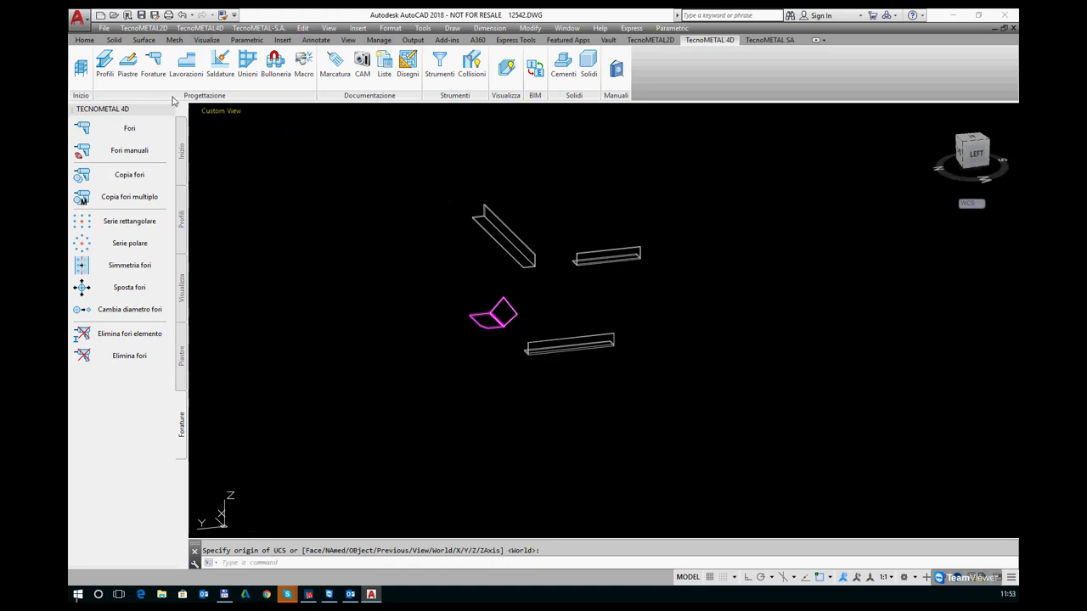
# Step: Insert an L100*10 S275JR angle between two ortho-constrained points below the existing members
pyautogui.click(104, 64)
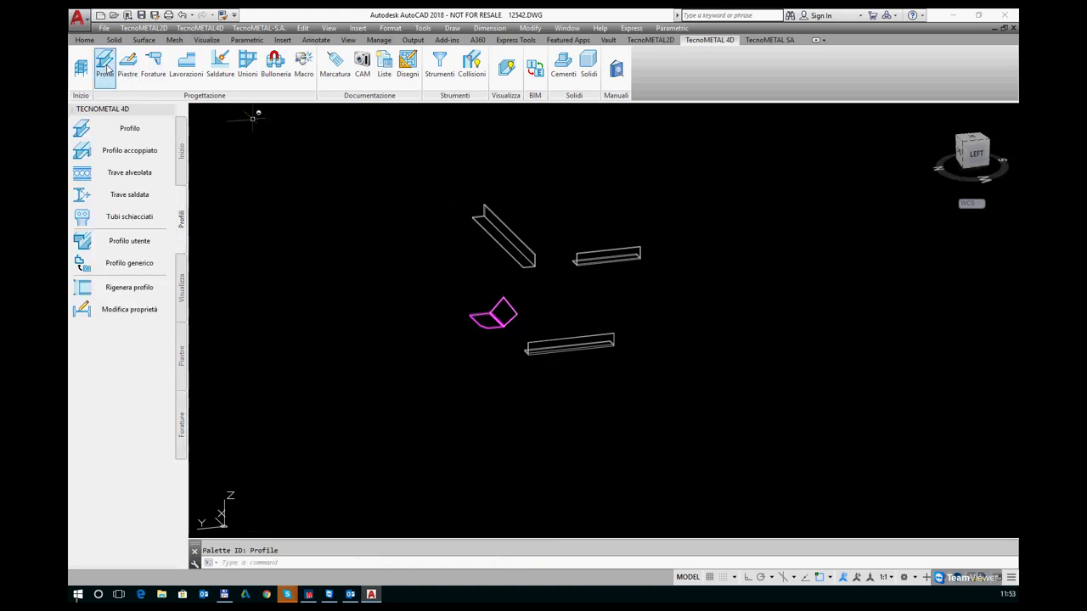
pyautogui.click(130, 132)
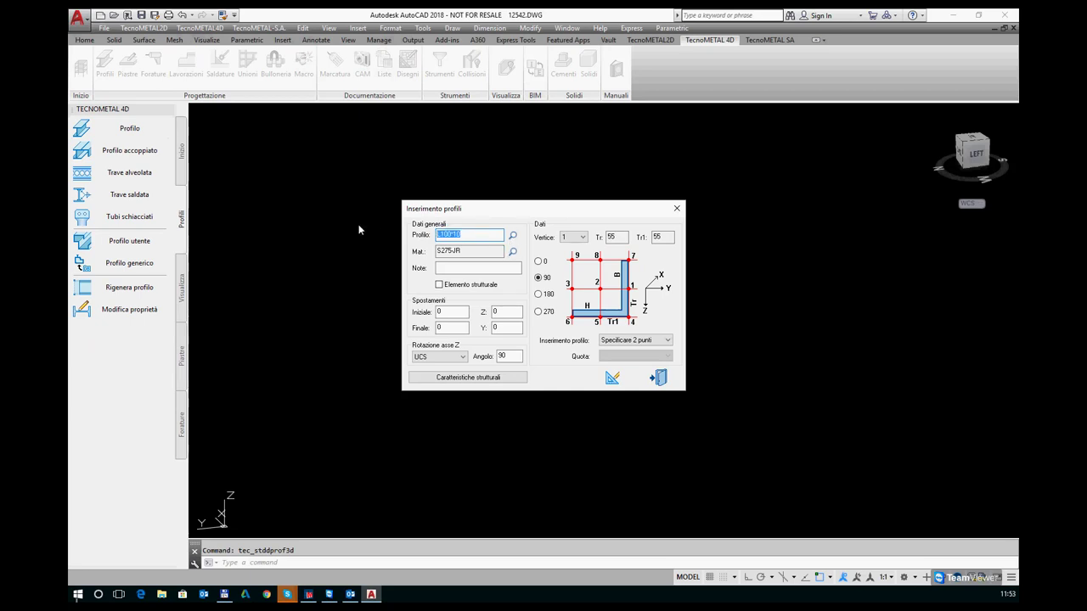
pyautogui.click(477, 234)
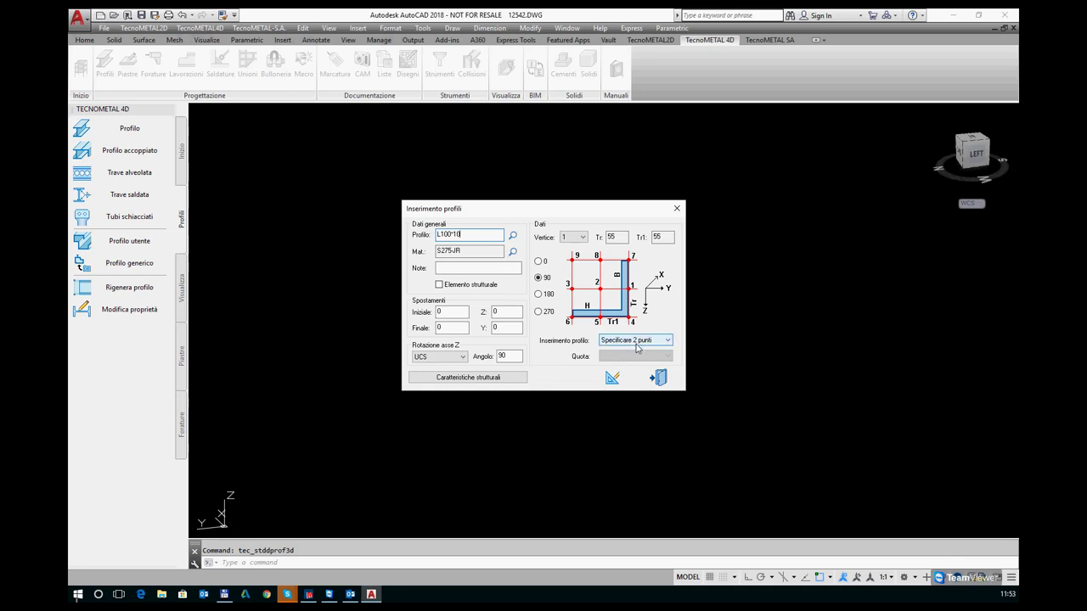
pyautogui.click(611, 377)
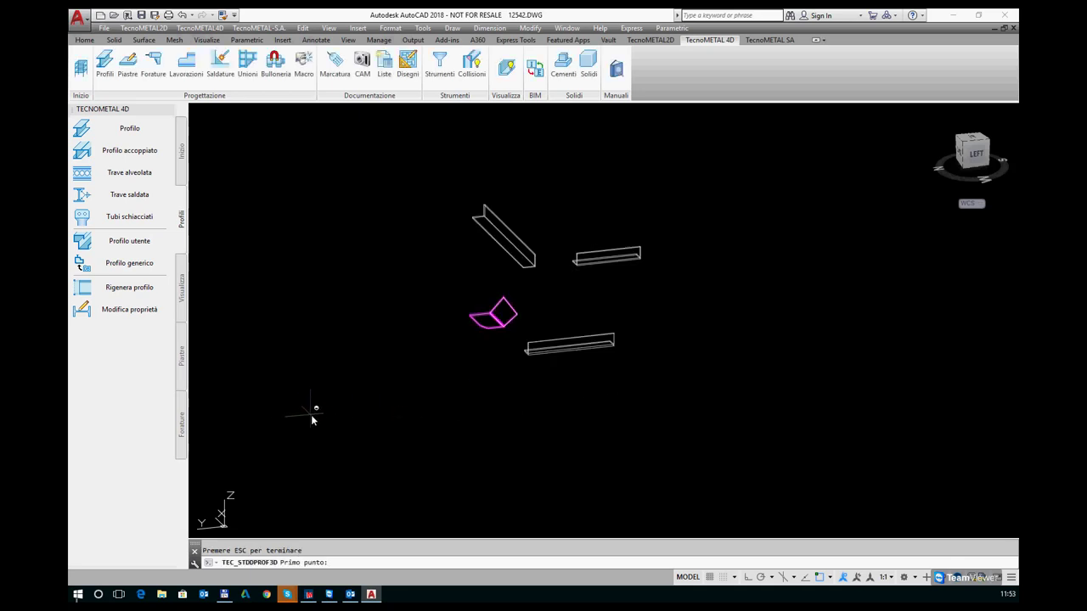
pyautogui.click(291, 449)
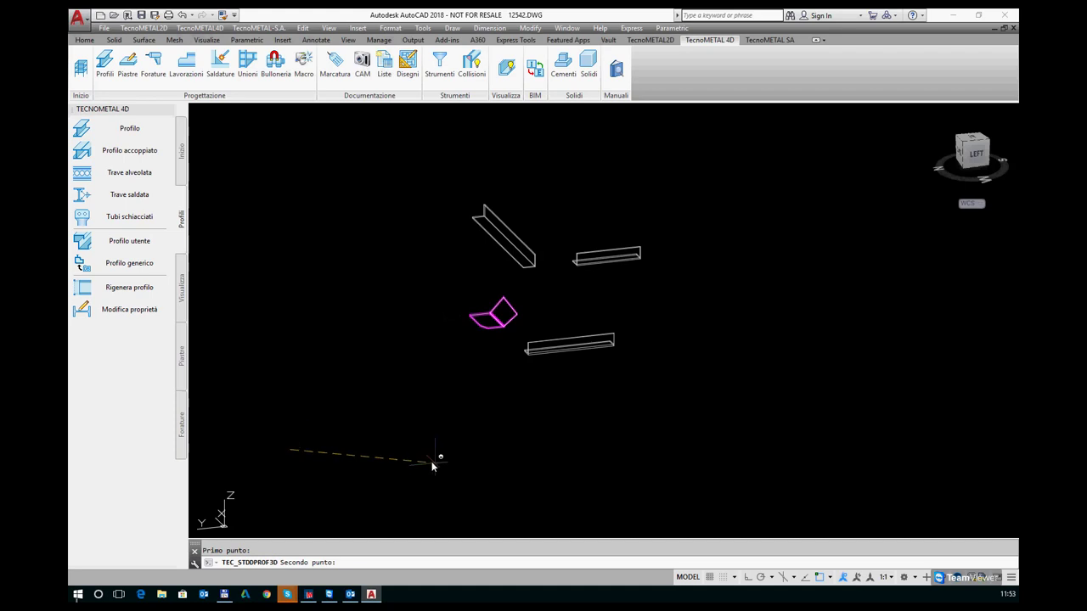
pyautogui.press('F8')
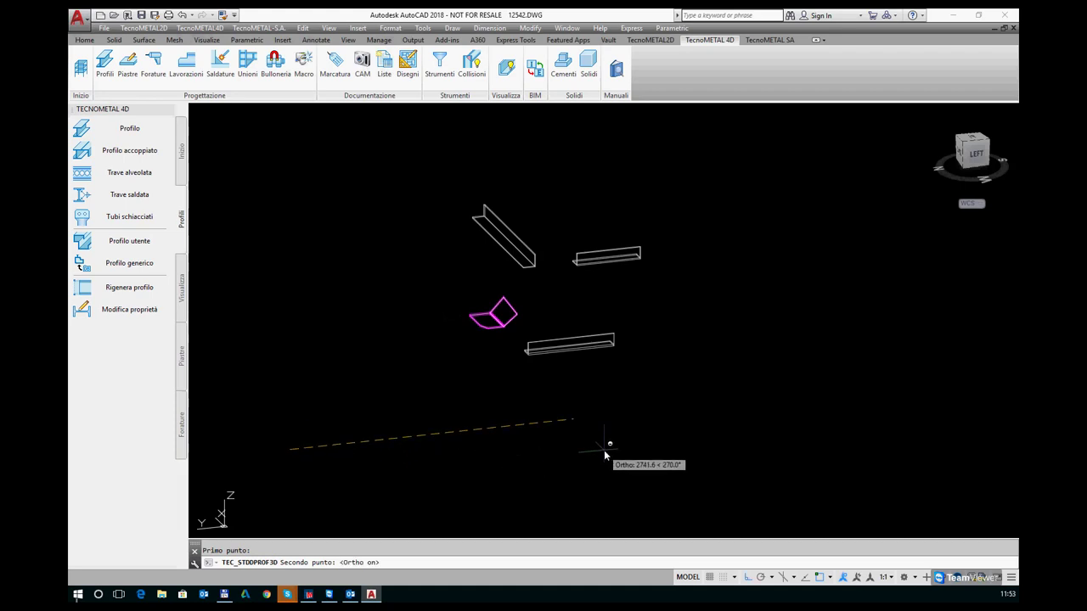
pyautogui.click(604, 456)
pyautogui.press('Escape')
pyautogui.scroll(5, 299, 450)
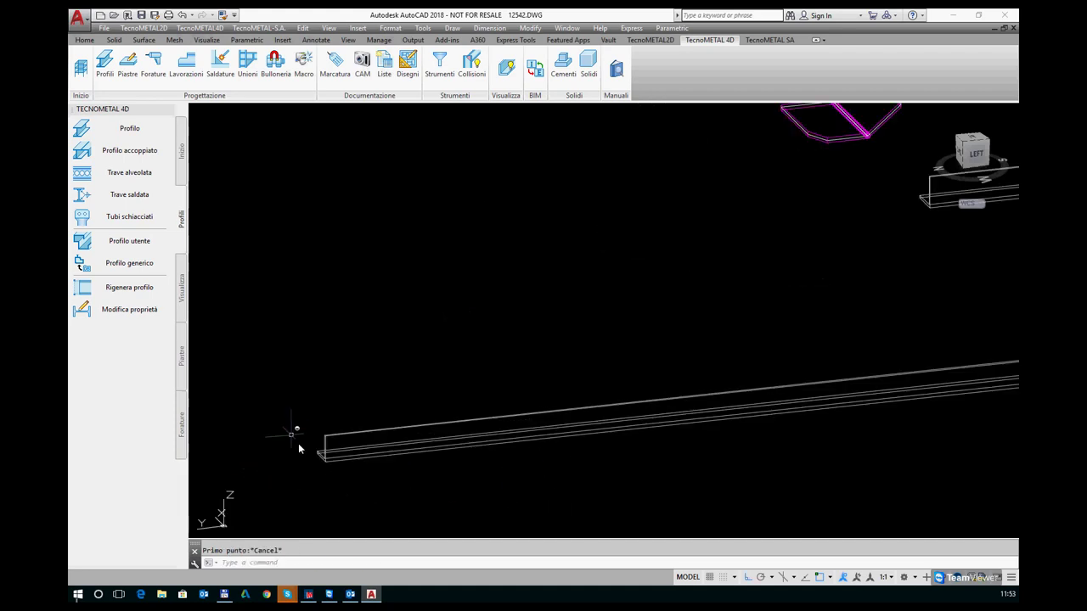
pyautogui.scroll(3, 319, 462)
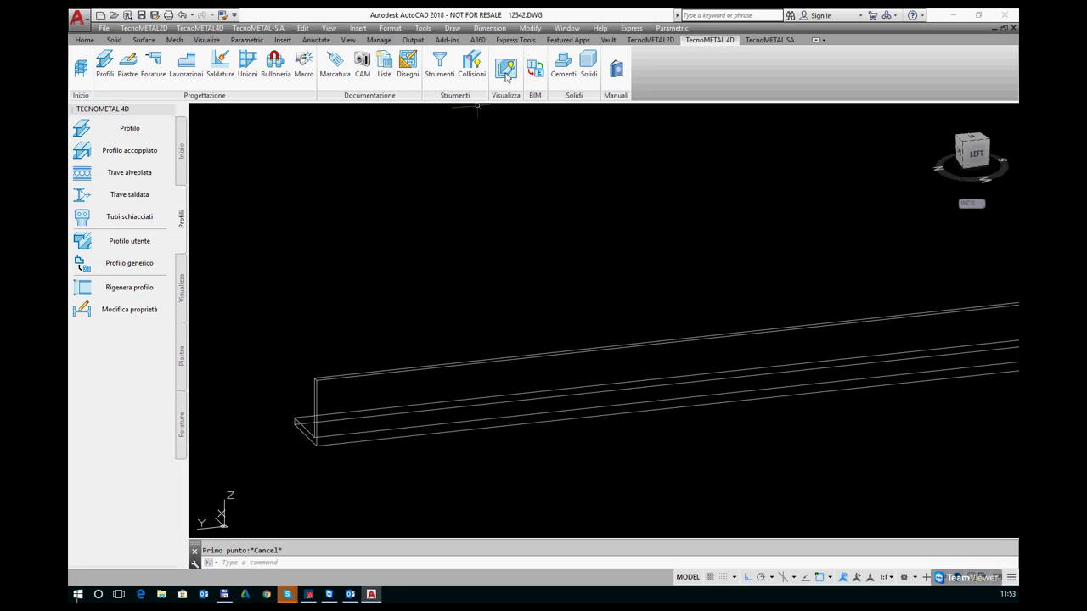
# Step: Open the Visualizza palette and collapse its Visualizza and Elementi sections
pyautogui.click(506, 74)
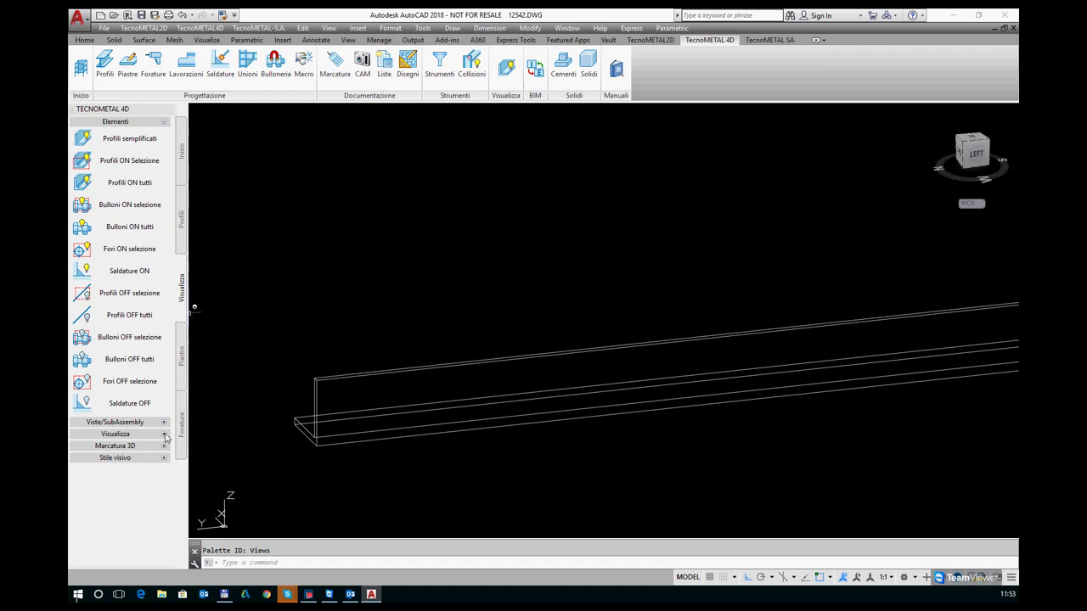
pyautogui.click(165, 436)
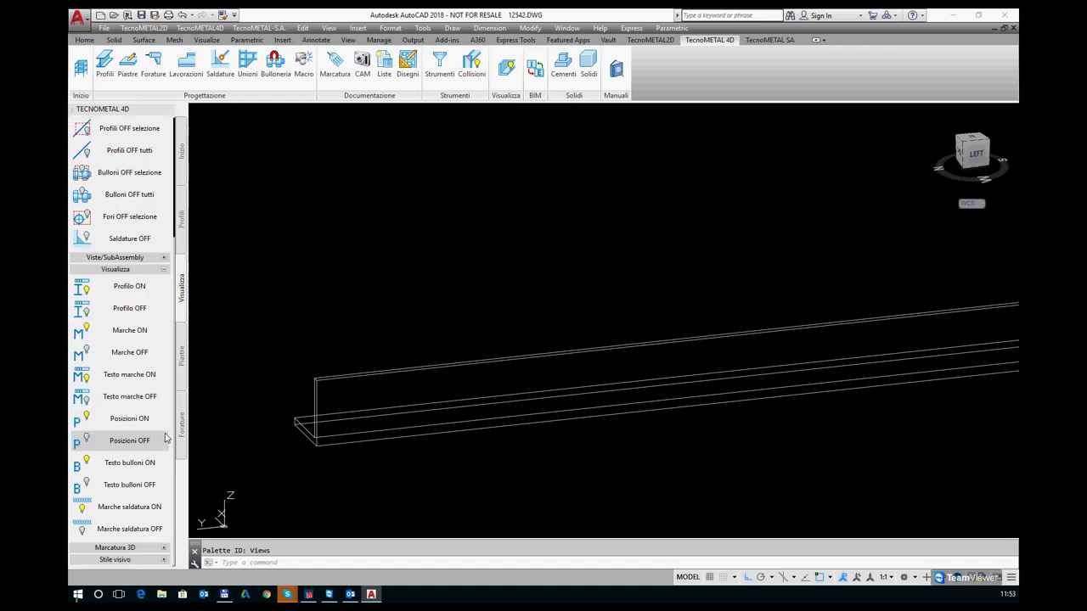
pyautogui.click(164, 270)
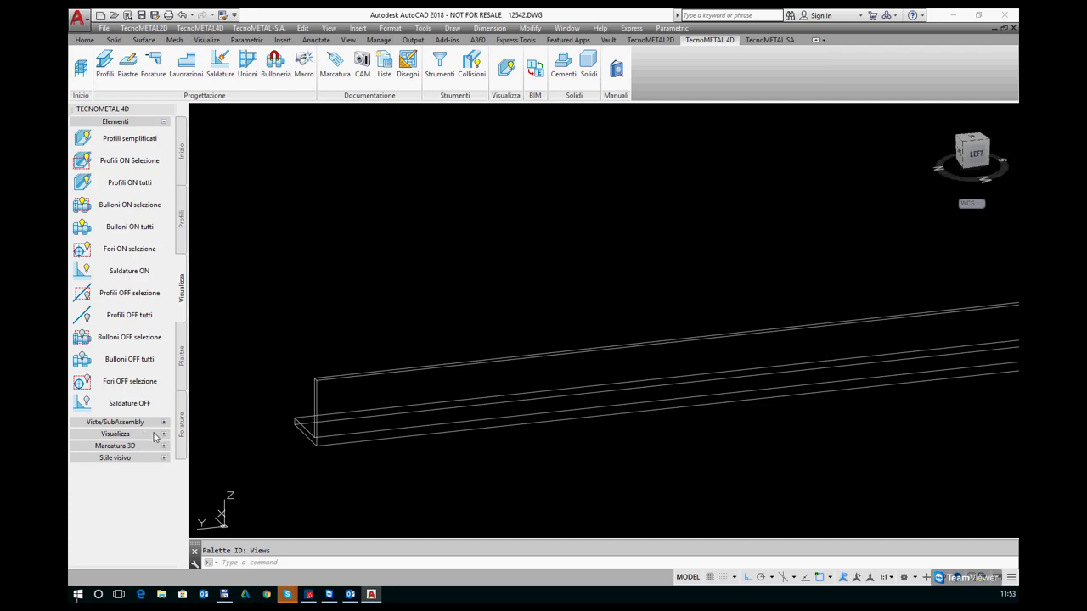
pyautogui.click(164, 121)
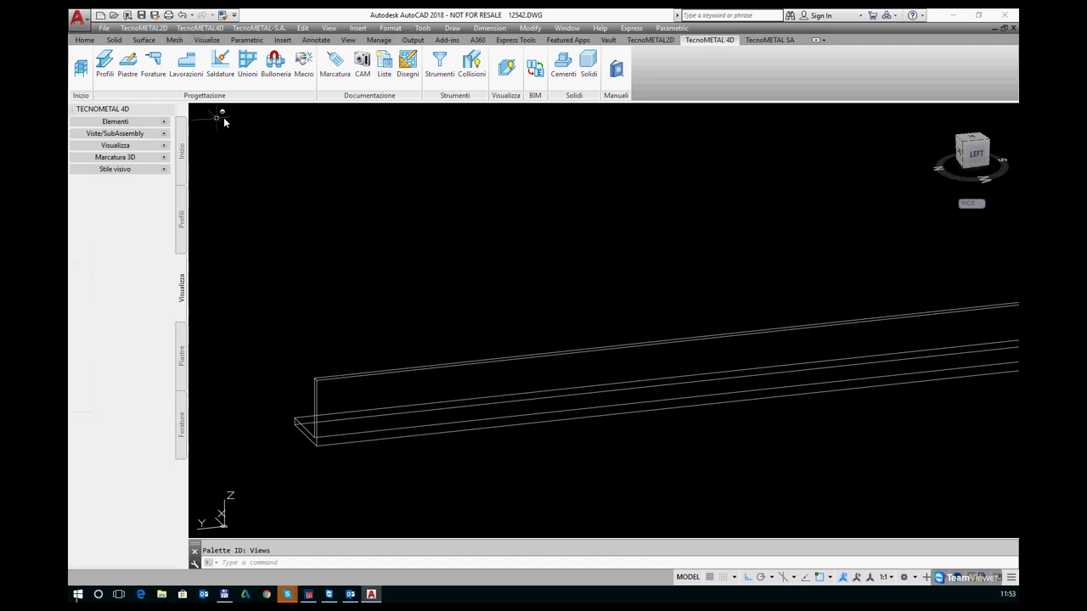
# Step: Turn on ECS for the new L100*10 angle so its element axes appear
pyautogui.click(440, 78)
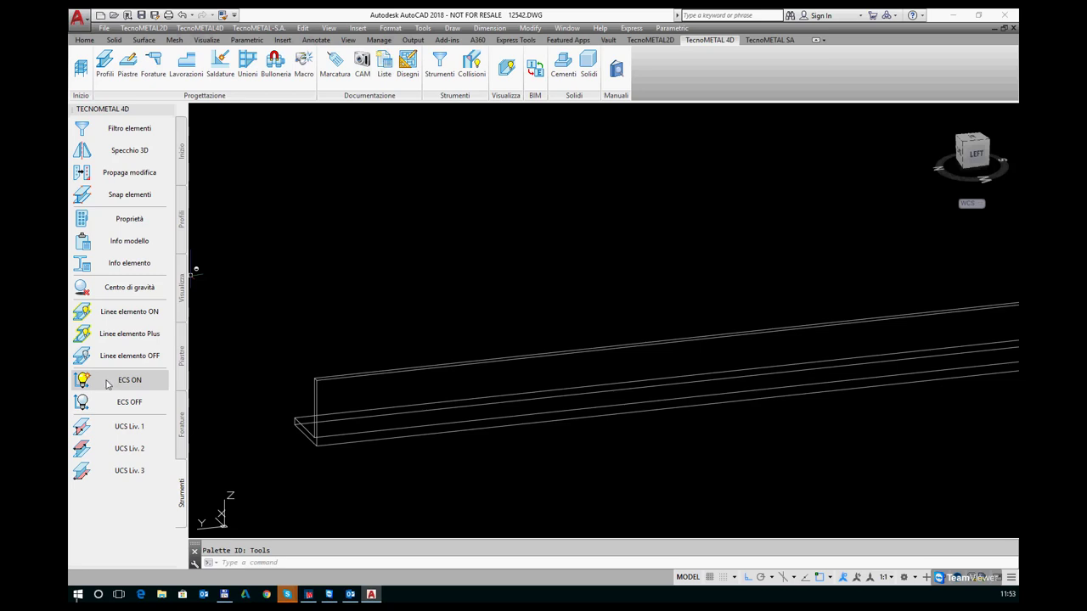
pyautogui.click(108, 385)
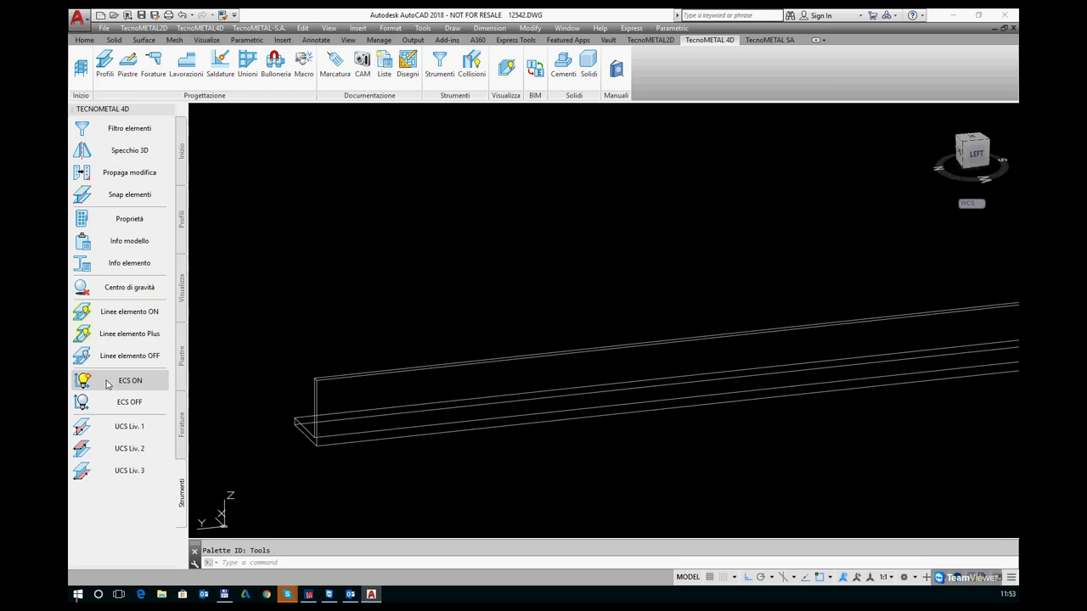
pyautogui.click(325, 382)
pyautogui.press('Return')
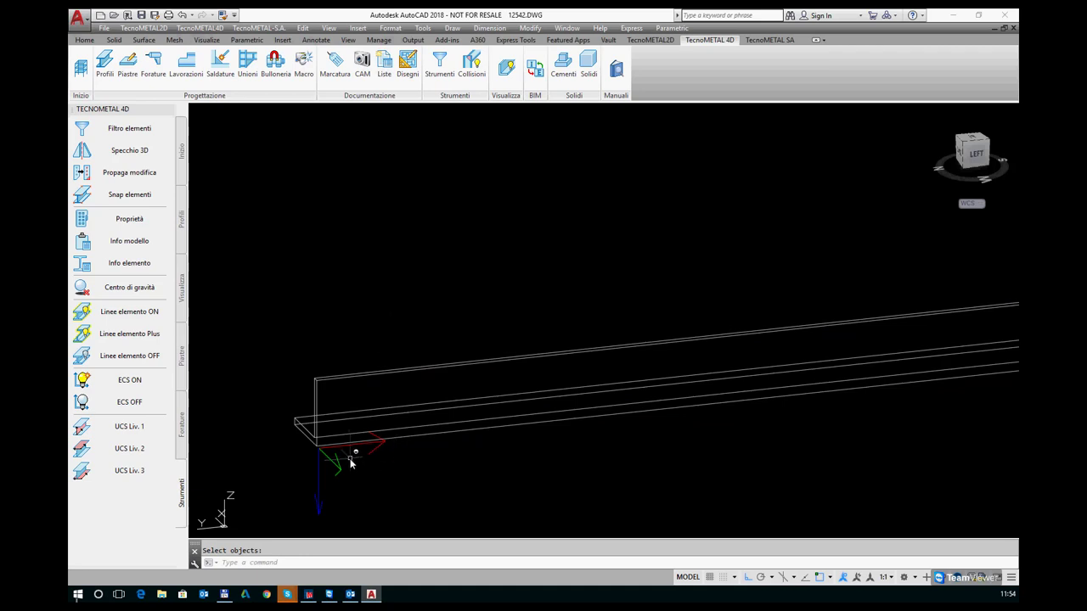
pyautogui.moveTo(336, 463)
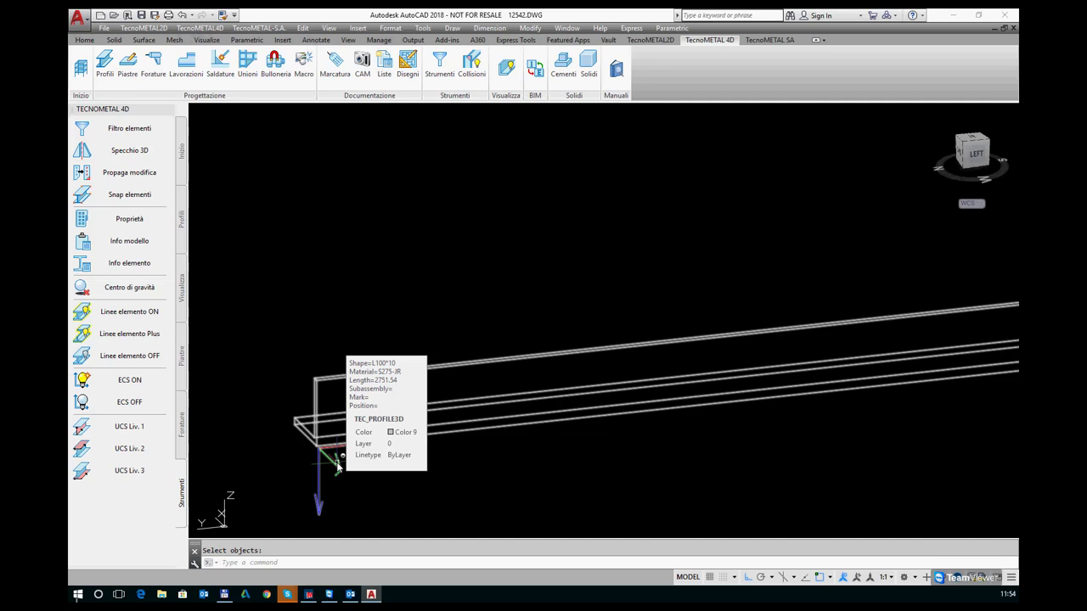
pyautogui.scroll(-2, 318, 304)
pyautogui.scroll(-3, 315, 308)
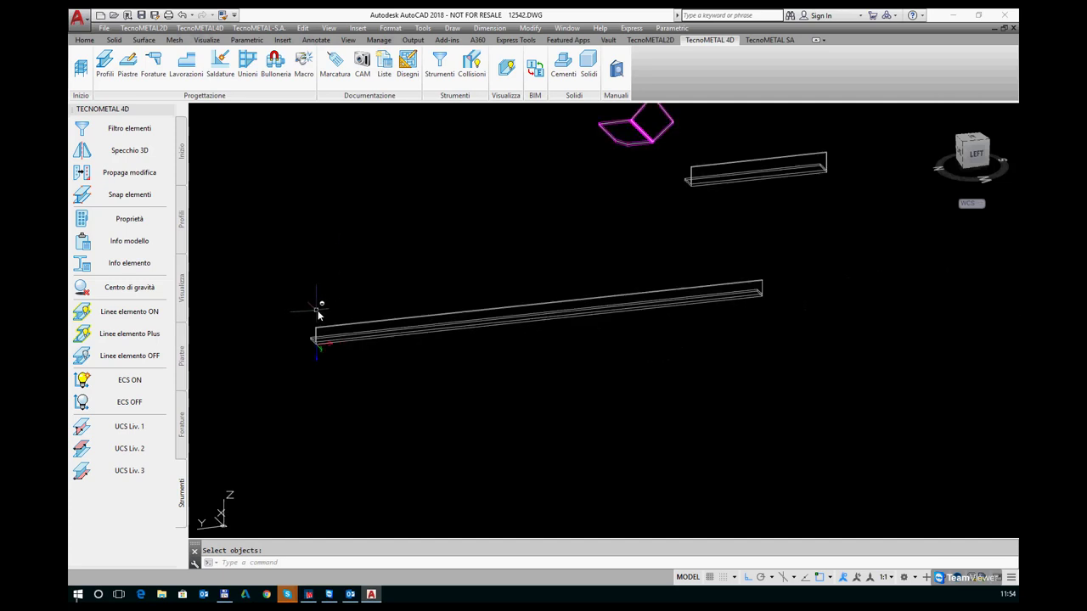
pyautogui.moveTo(589, 304)
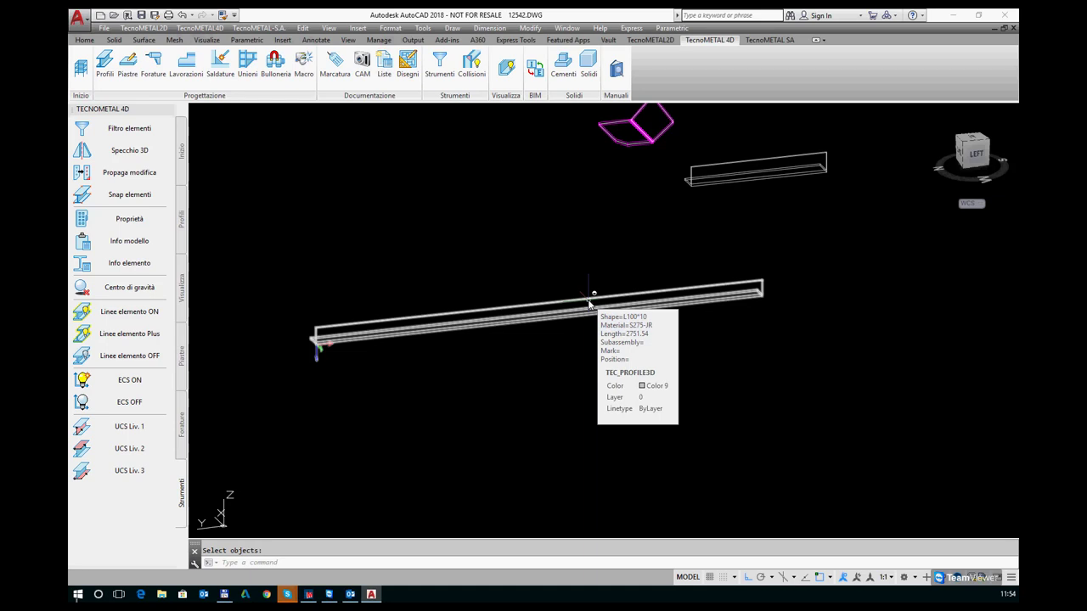
pyautogui.scroll(3, 326, 354)
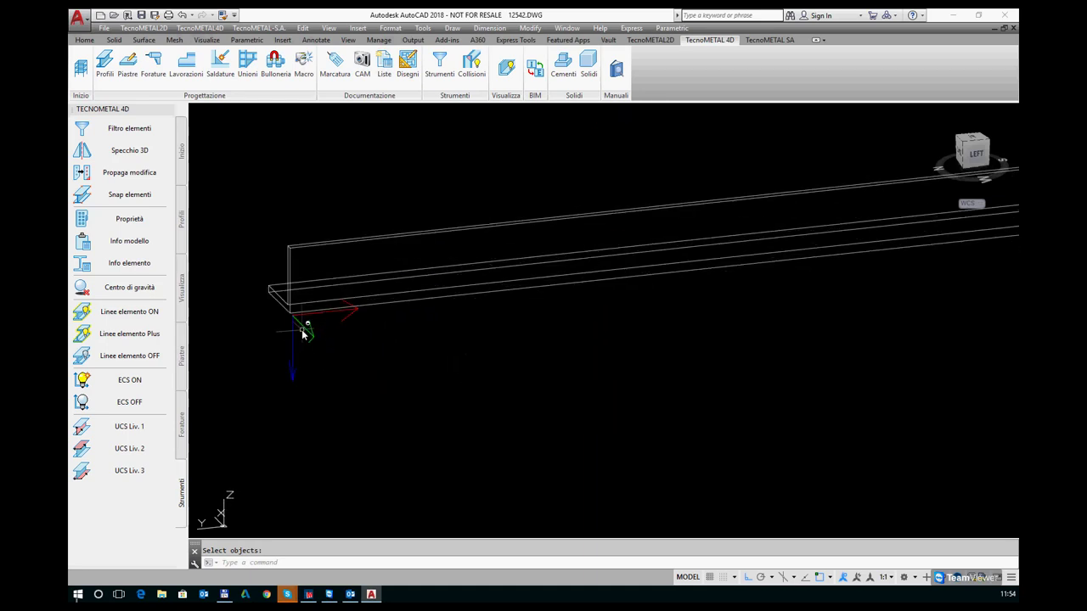
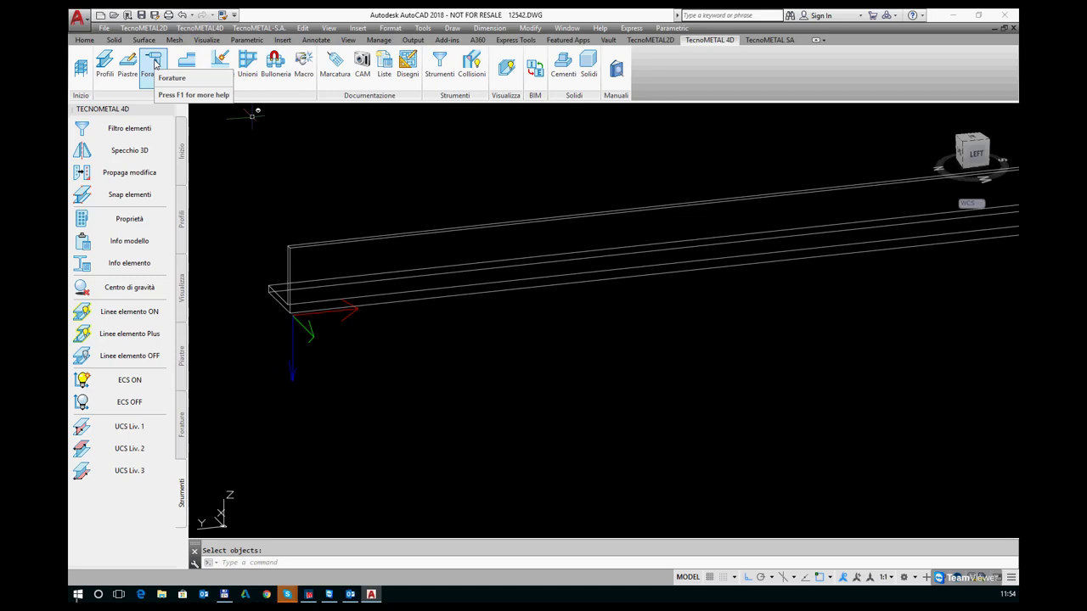
# Step: Start Fori on the angle beam and put the holes on leg level 1
pyautogui.click(155, 64)
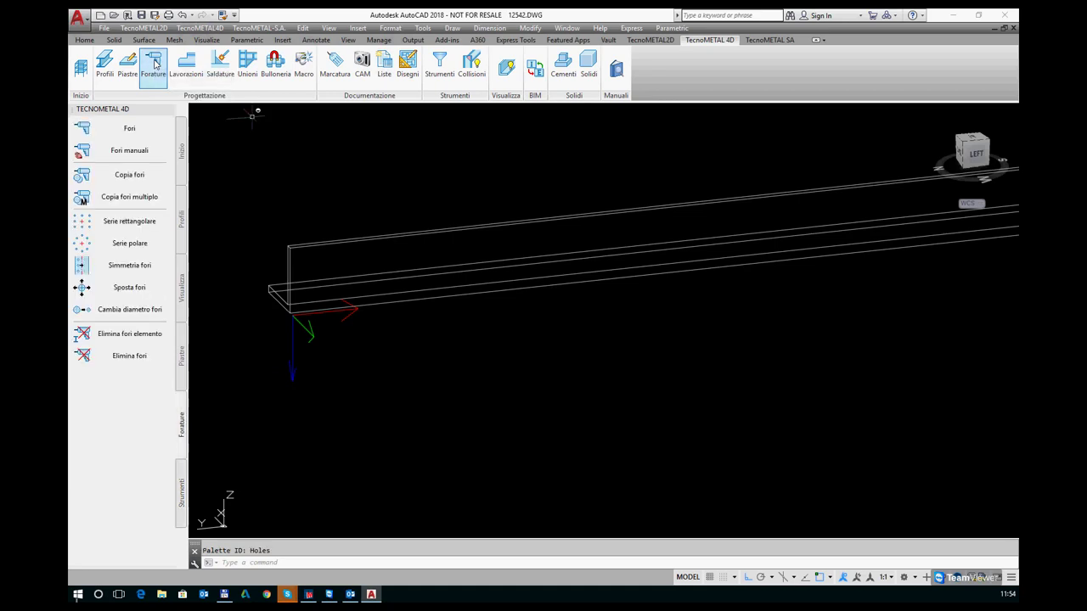
pyautogui.click(138, 137)
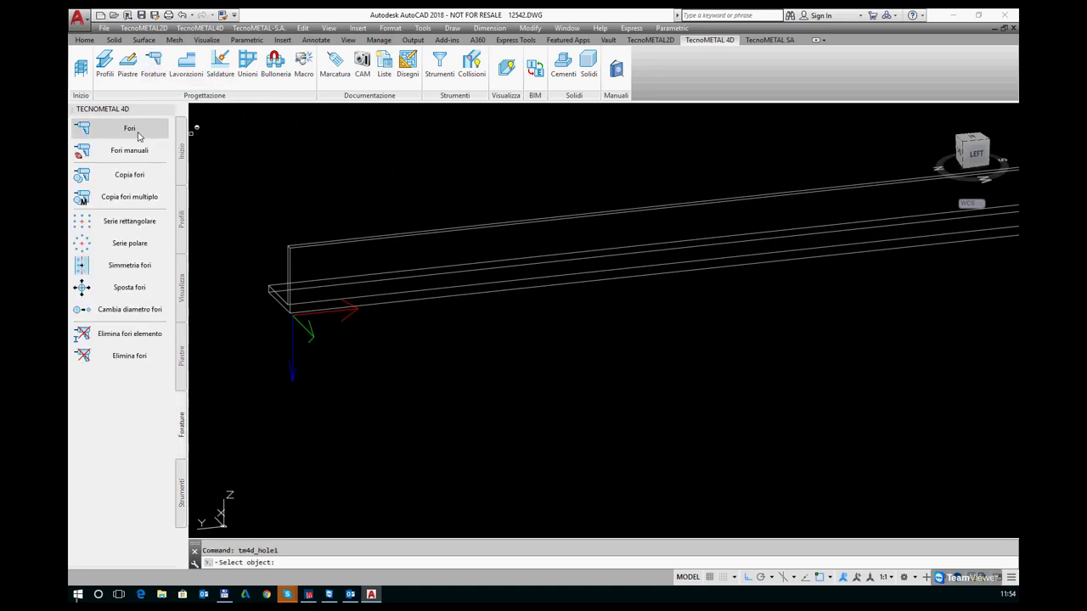
pyautogui.click(396, 241)
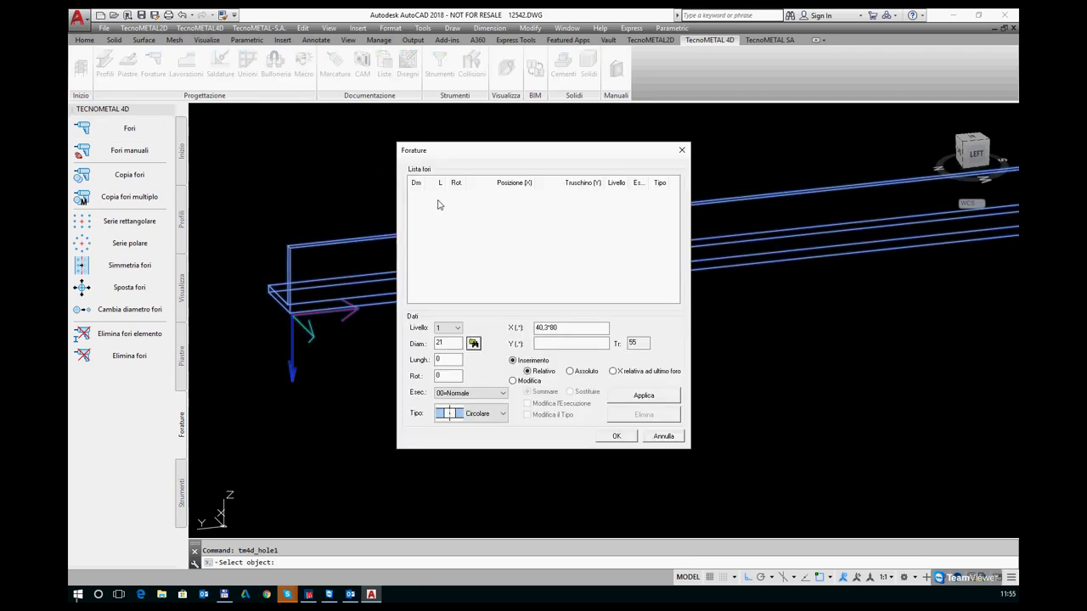
pyautogui.click(447, 329)
pyautogui.click(449, 346)
pyautogui.click(449, 328)
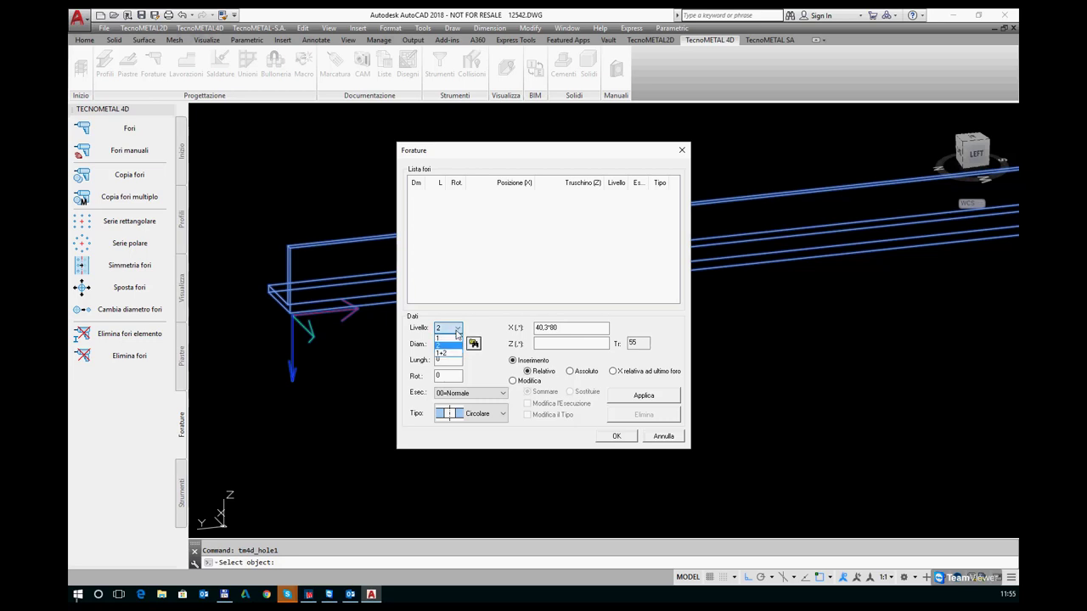
pyautogui.click(448, 338)
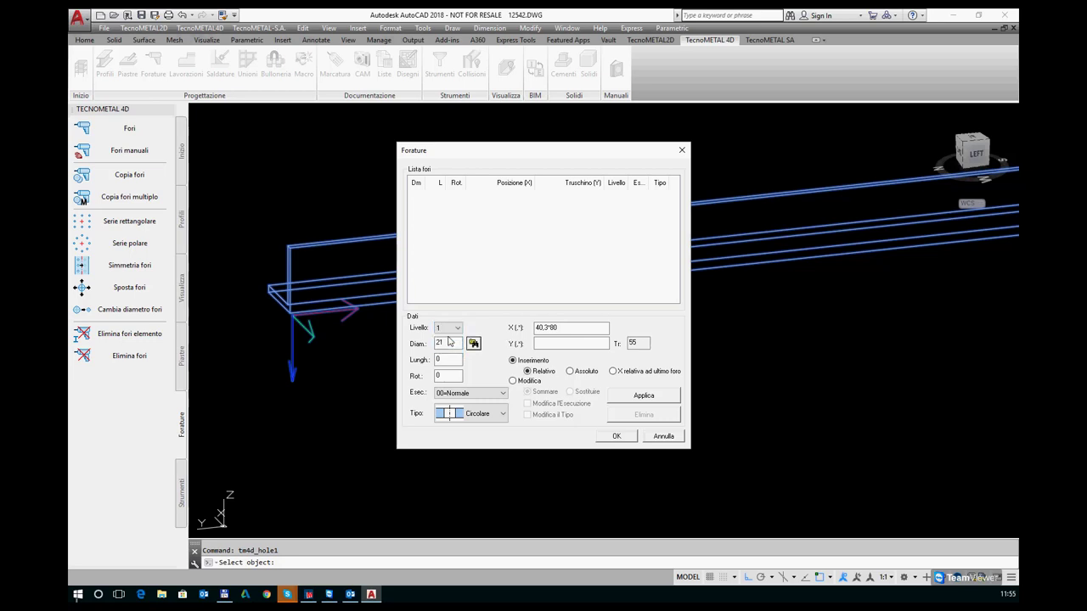
# Step: Cut four 17.5 holes (bolt 16, 5/8") at X 40, 120, 200, 280 with 55 gauge
pyautogui.click(548, 328)
pyautogui.click(536, 342)
pyautogui.click(638, 342)
pyautogui.doubleClick(638, 342)
pyautogui.click(471, 344)
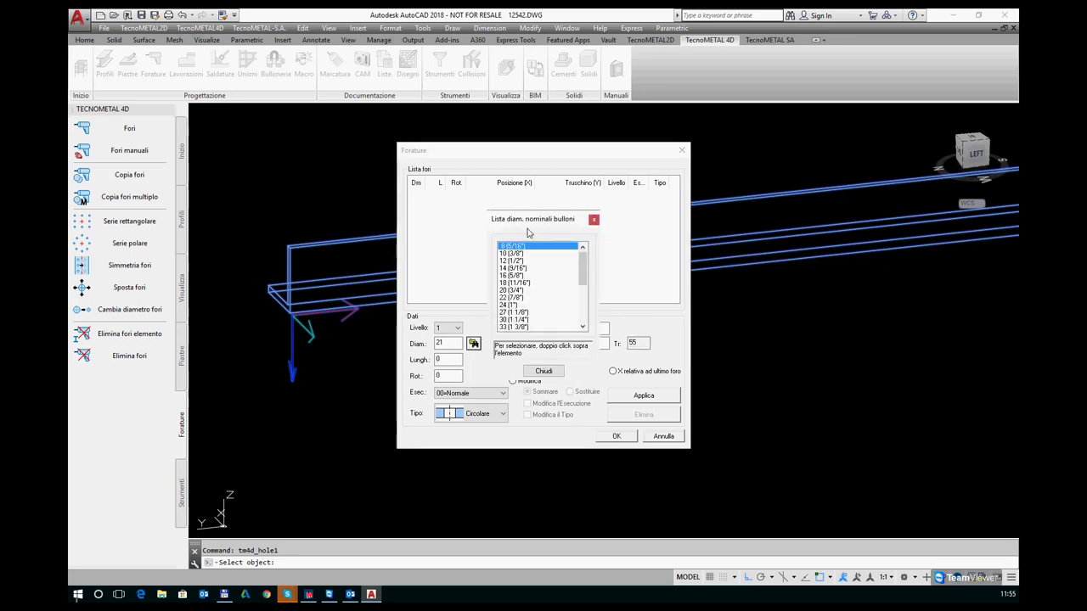
pyautogui.doubleClick(512, 276)
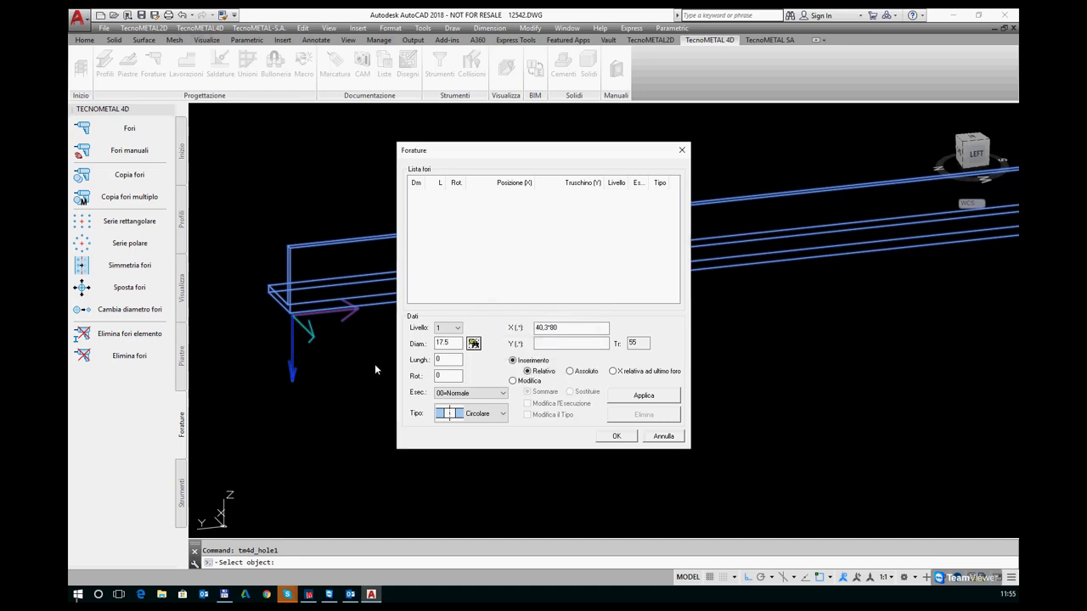
pyautogui.click(450, 343)
pyautogui.moveTo(443, 343); pyautogui.dragTo(439, 343)
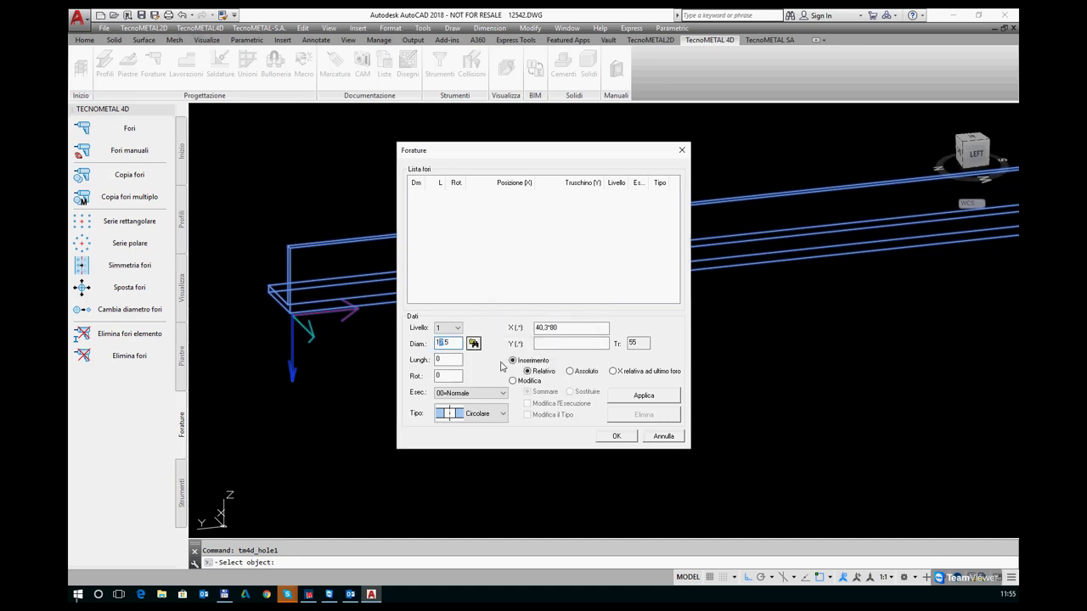
pyautogui.click(651, 399)
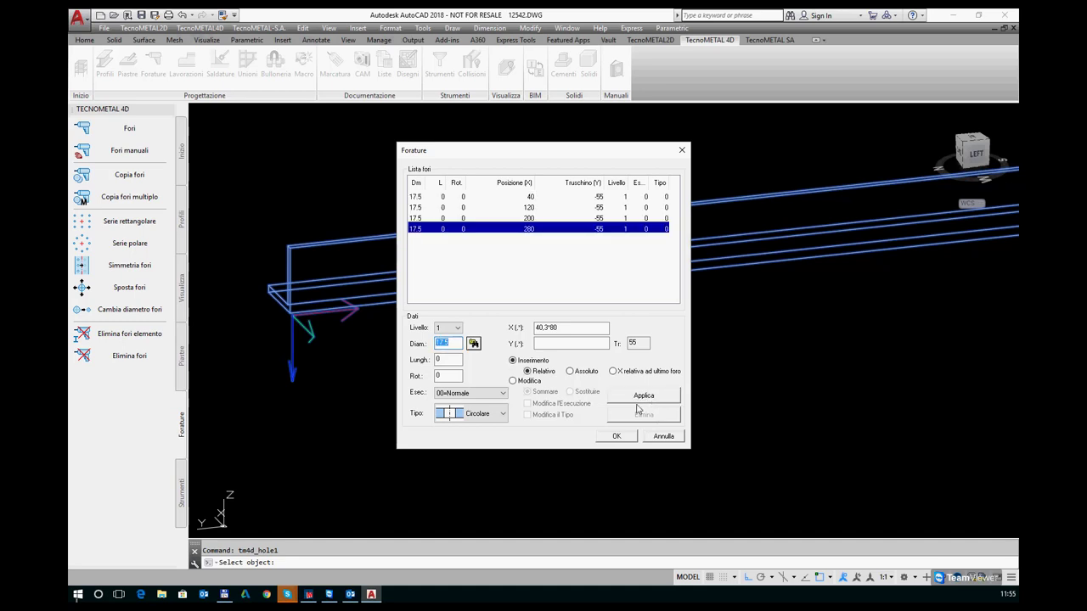
pyautogui.click(616, 436)
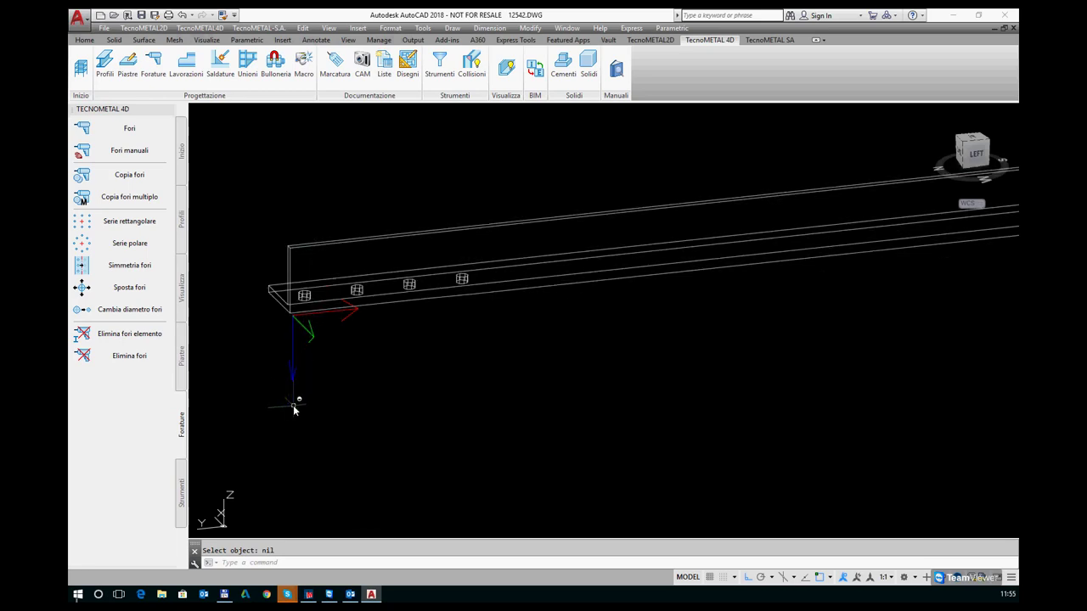
# Step: Run Fori on the beam again and target leg level 2
pyautogui.click(153, 64)
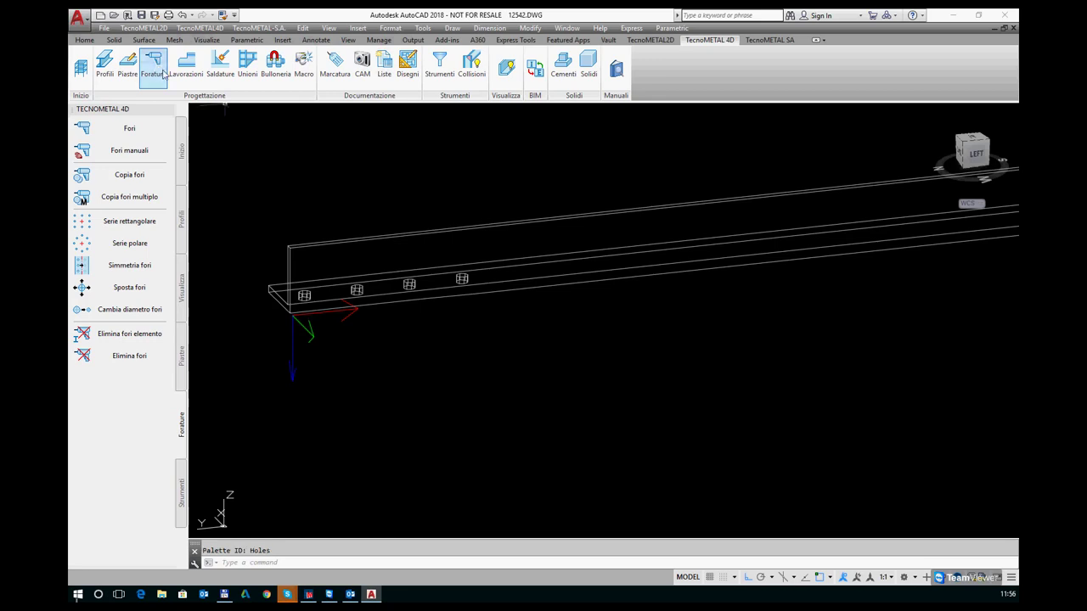
pyautogui.click(131, 133)
pyautogui.click(384, 237)
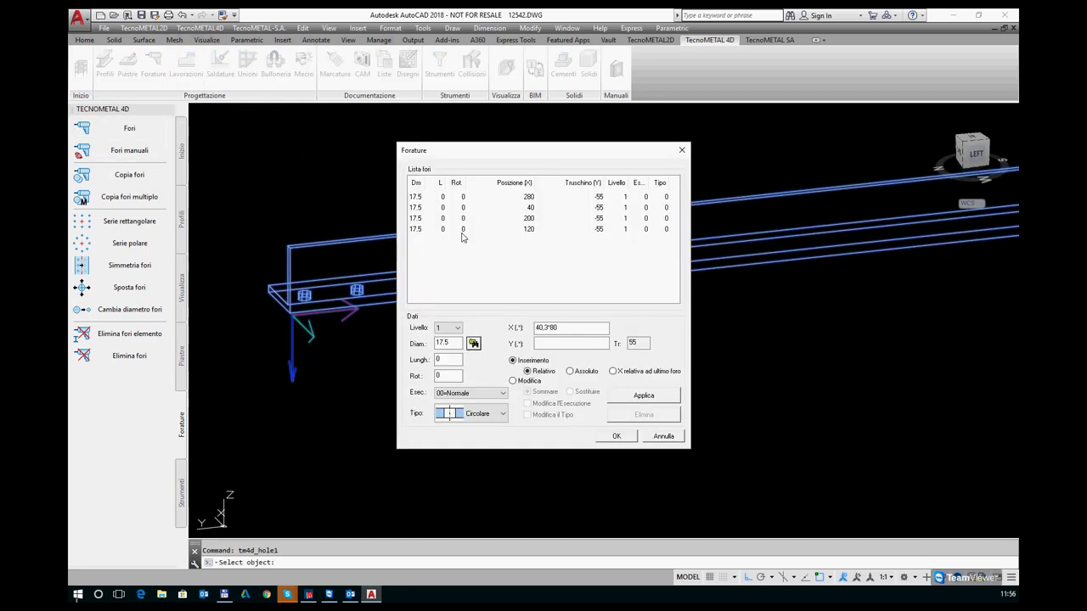
pyautogui.click(457, 329)
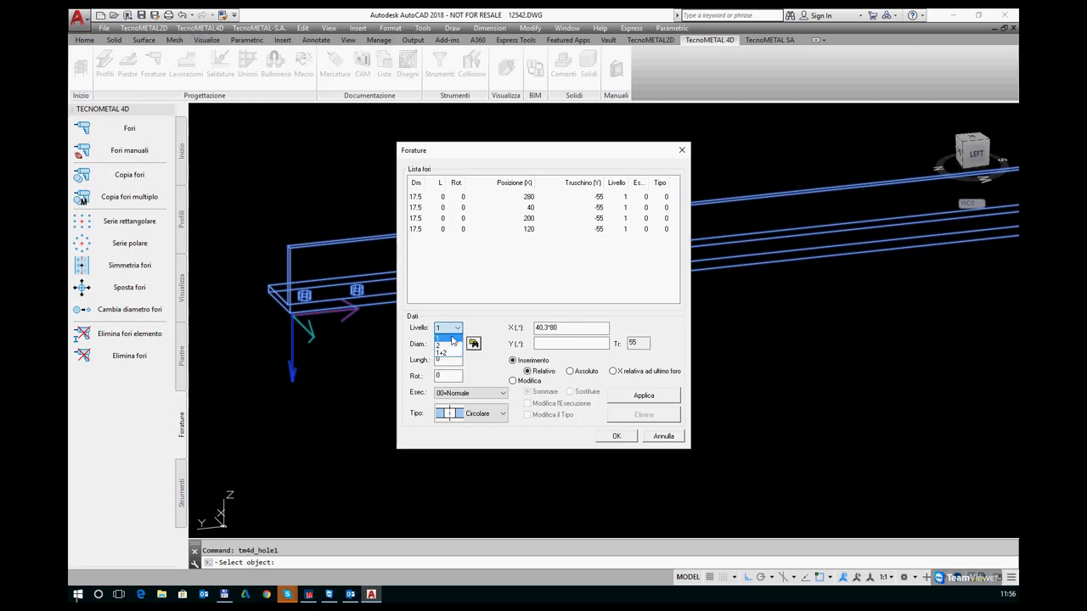
pyautogui.click(445, 346)
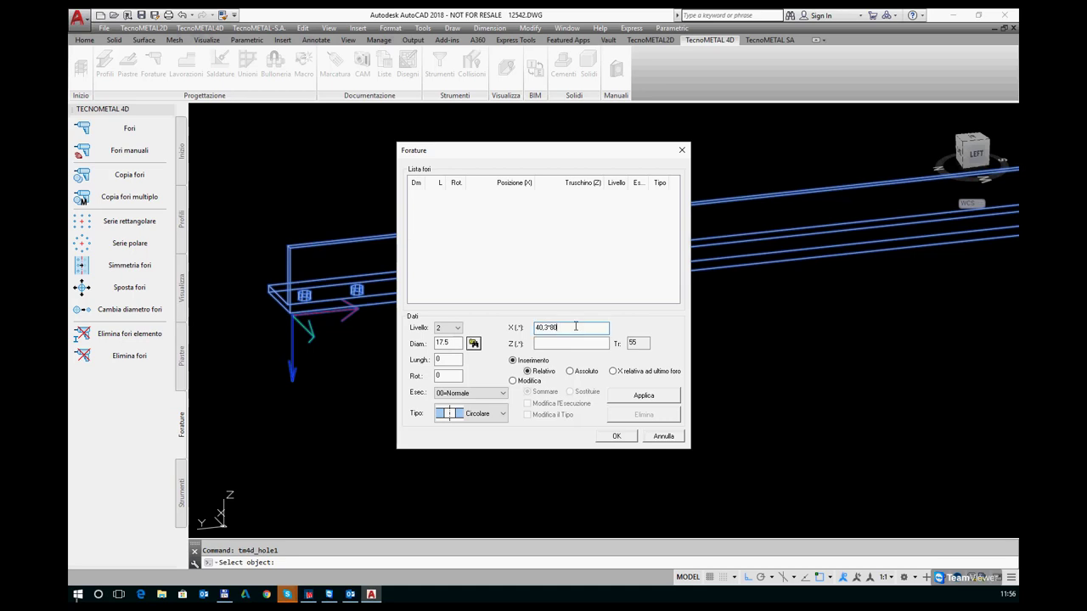
# Step: Cut a 60-long, 17.5 slotted hole at X 100 and Z -60
pyautogui.moveTo(596, 327); pyautogui.dragTo(510, 328)
pyautogui.write('100')
pyautogui.click(550, 342)
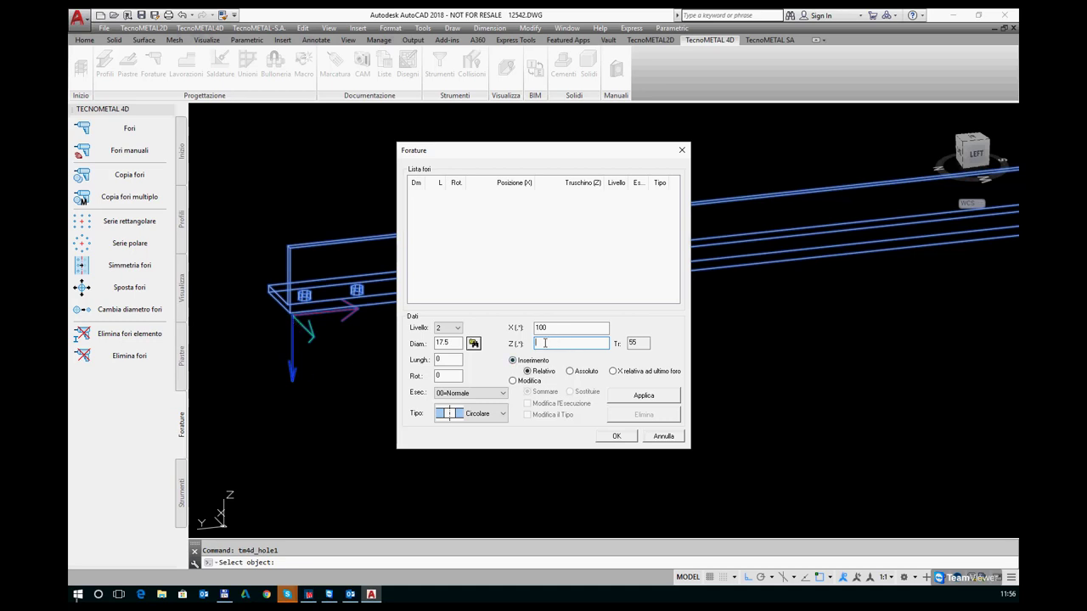
pyautogui.write('-60')
pyautogui.press('Tab')
pyautogui.press('Tab')
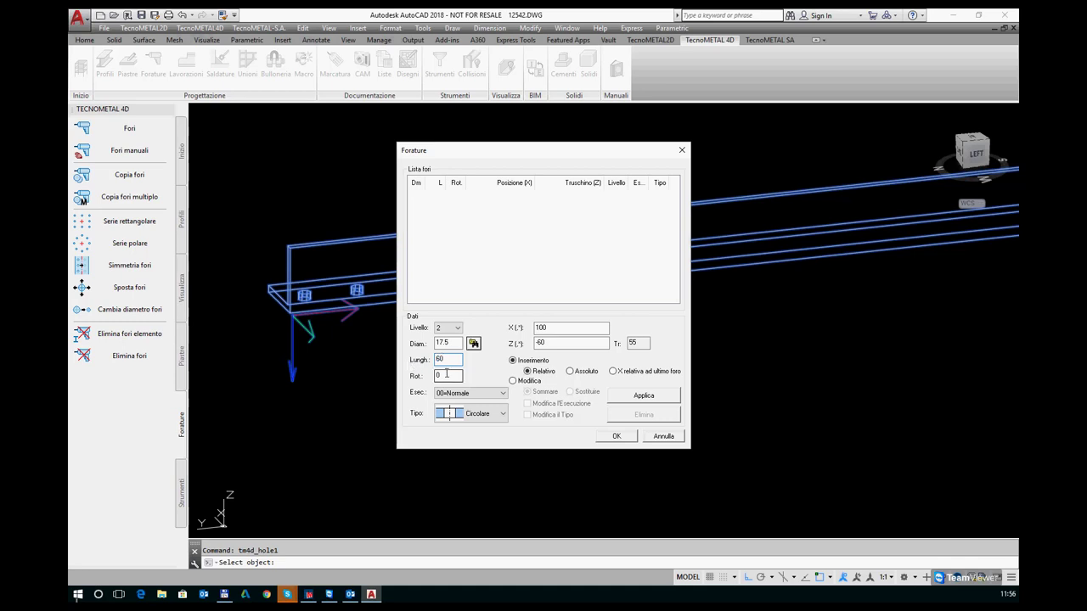
pyautogui.click(447, 375)
pyautogui.click(644, 396)
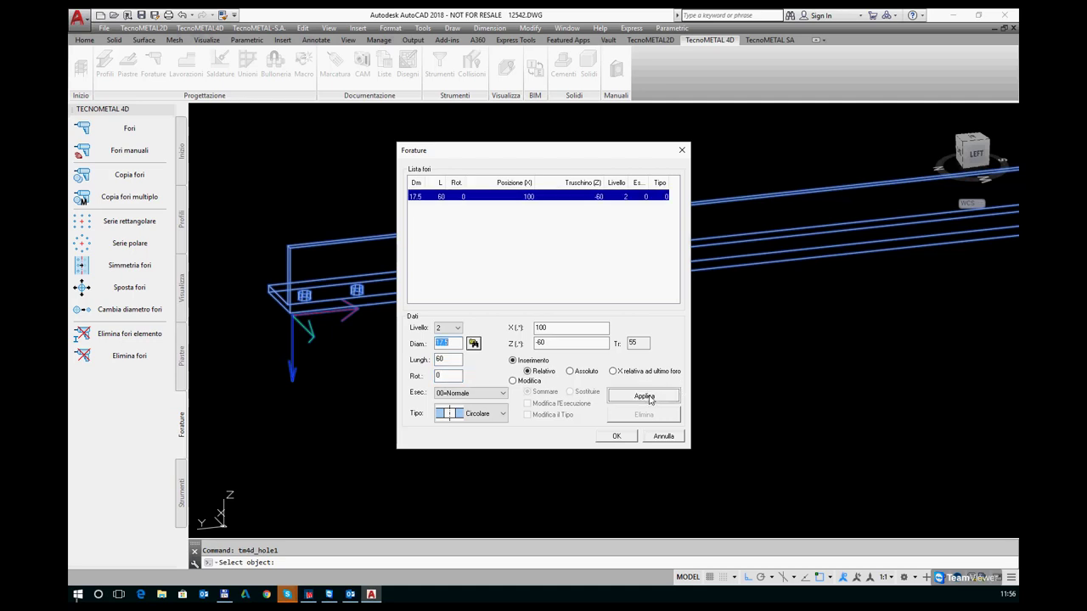
pyautogui.click(616, 437)
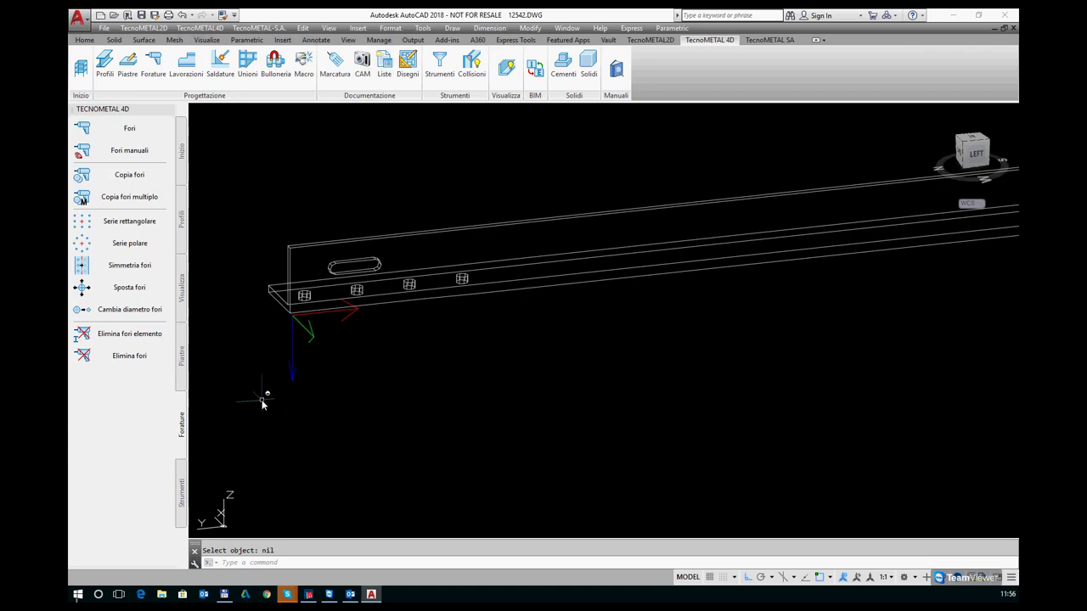
# Step: Shift one of the beam's round holes 30 along the beam with Sposta fori
pyautogui.click(137, 291)
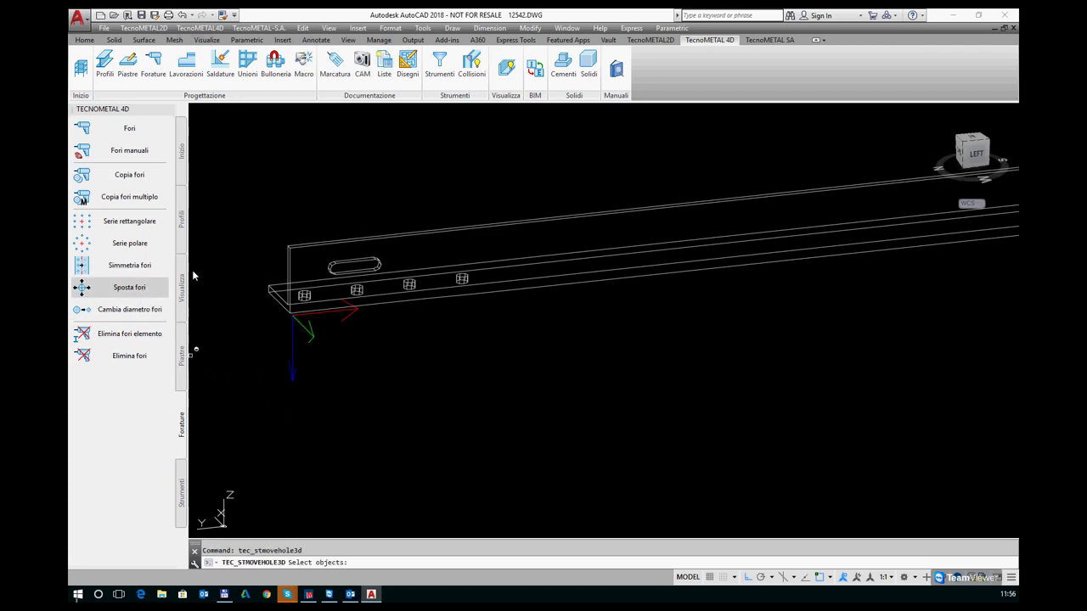
pyautogui.click(422, 230)
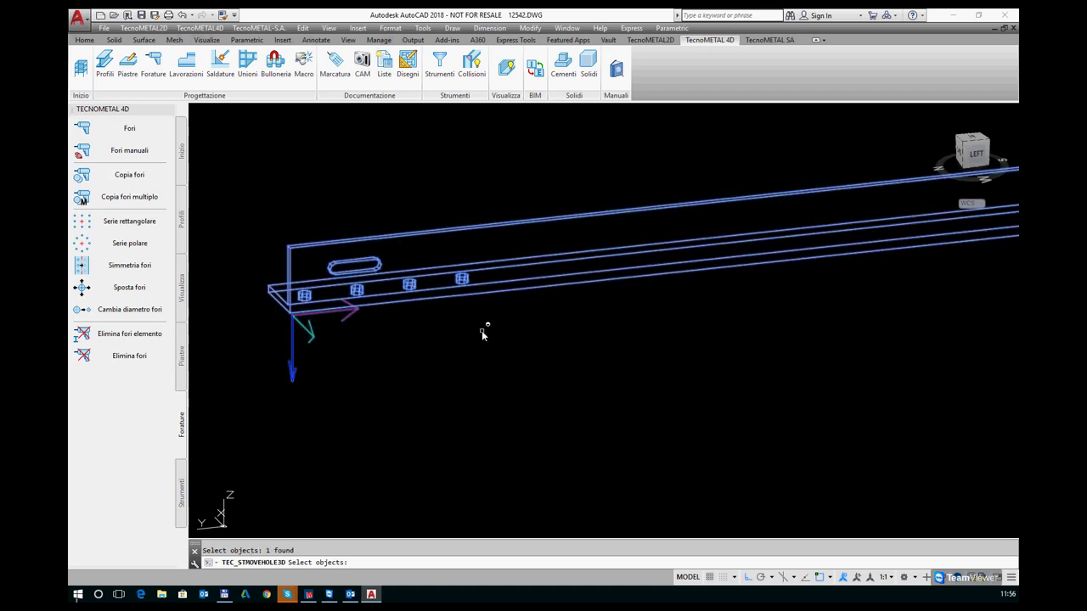
pyautogui.press('Return')
pyautogui.scroll(2, 476, 298)
pyautogui.scroll(2, 463, 283)
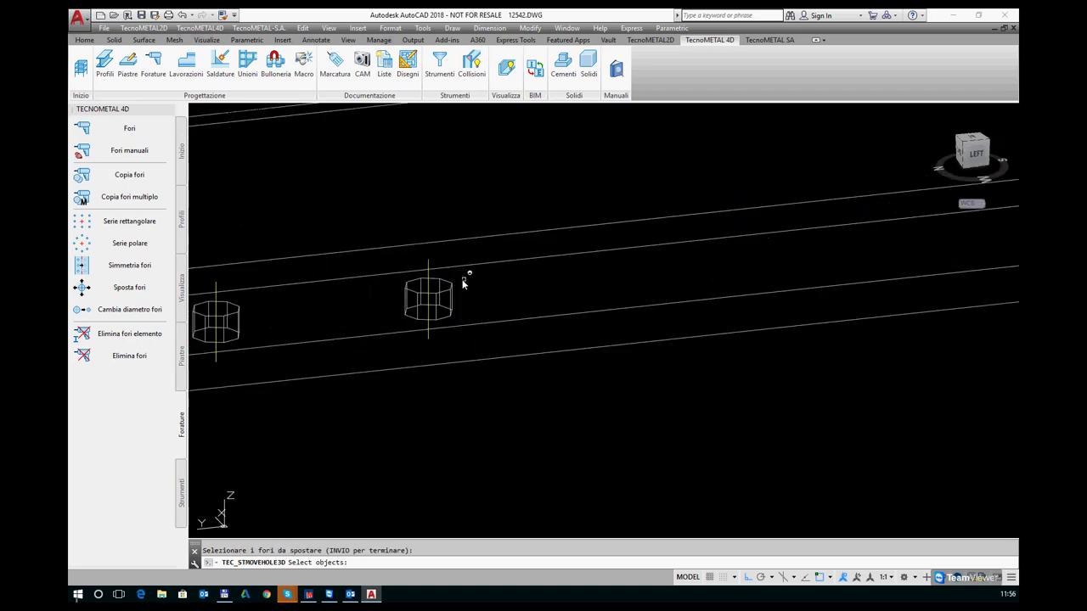
pyautogui.press('Return')
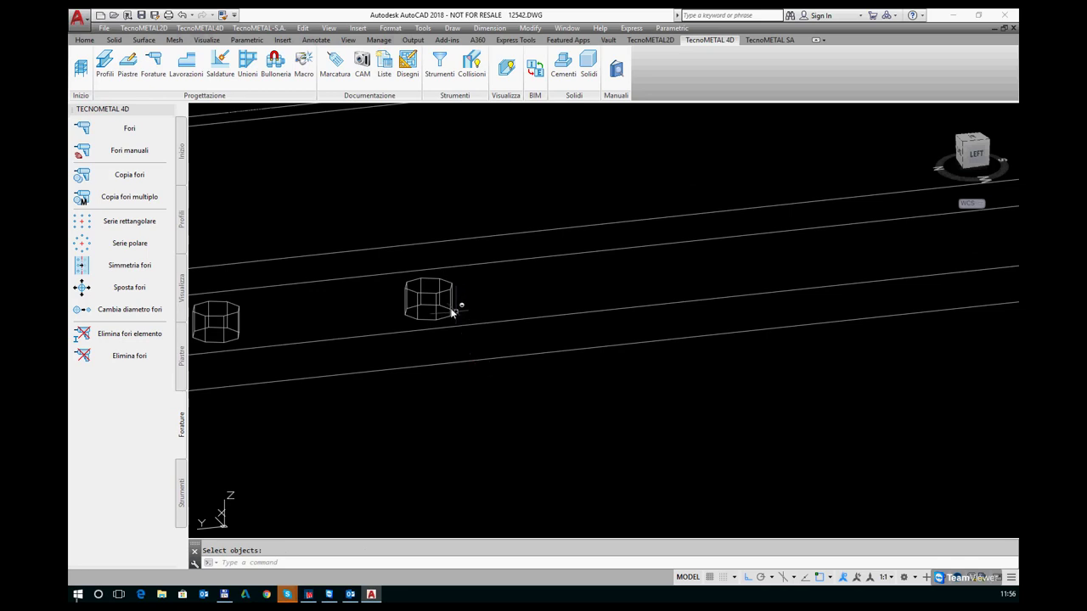
pyautogui.click(140, 288)
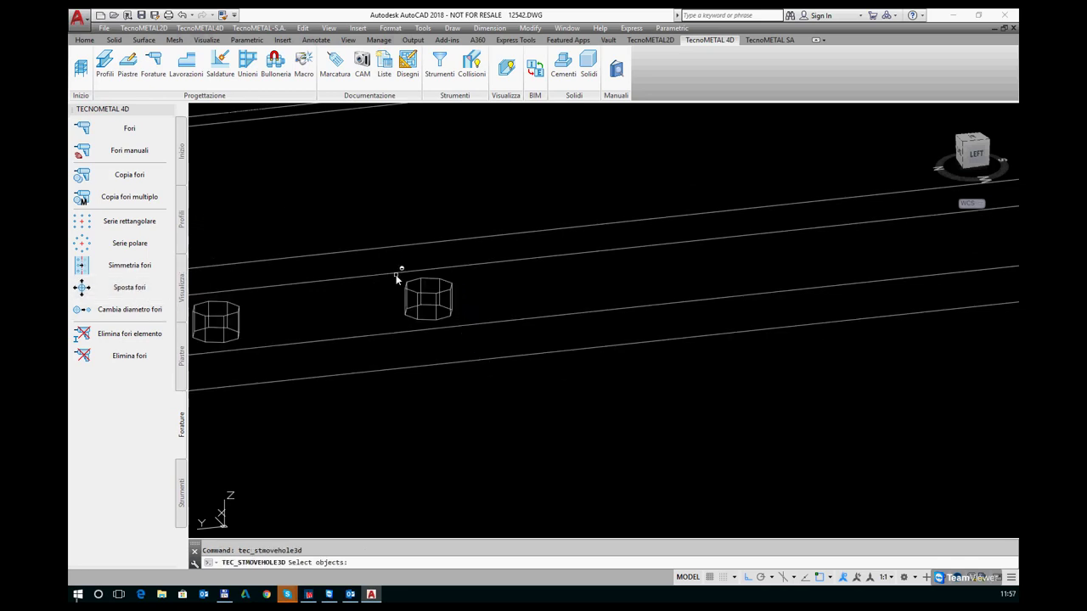
pyautogui.click(400, 275)
pyautogui.press('Return')
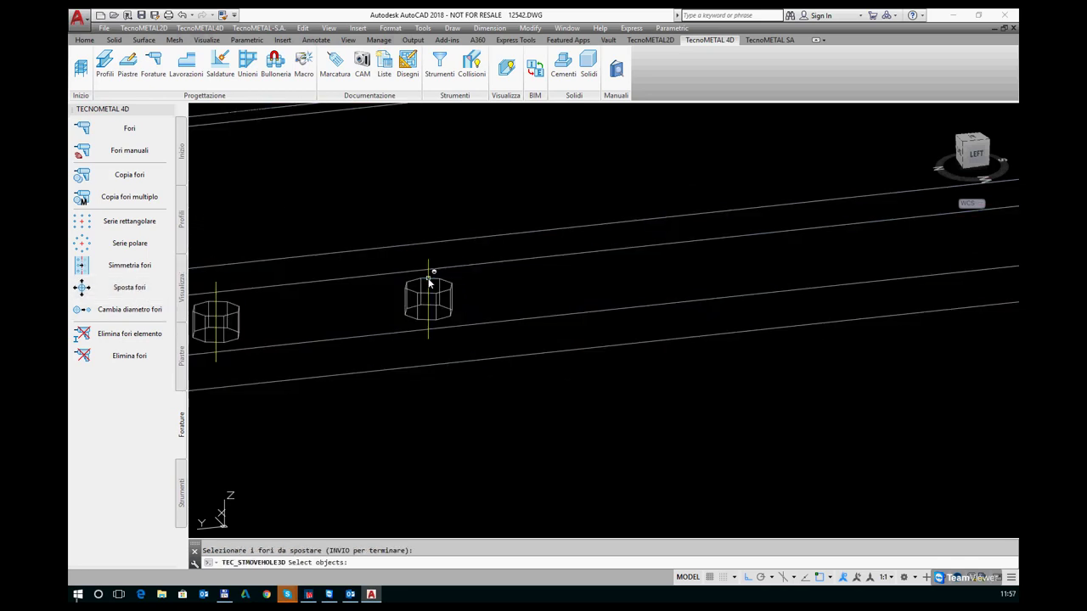
pyautogui.click(432, 259)
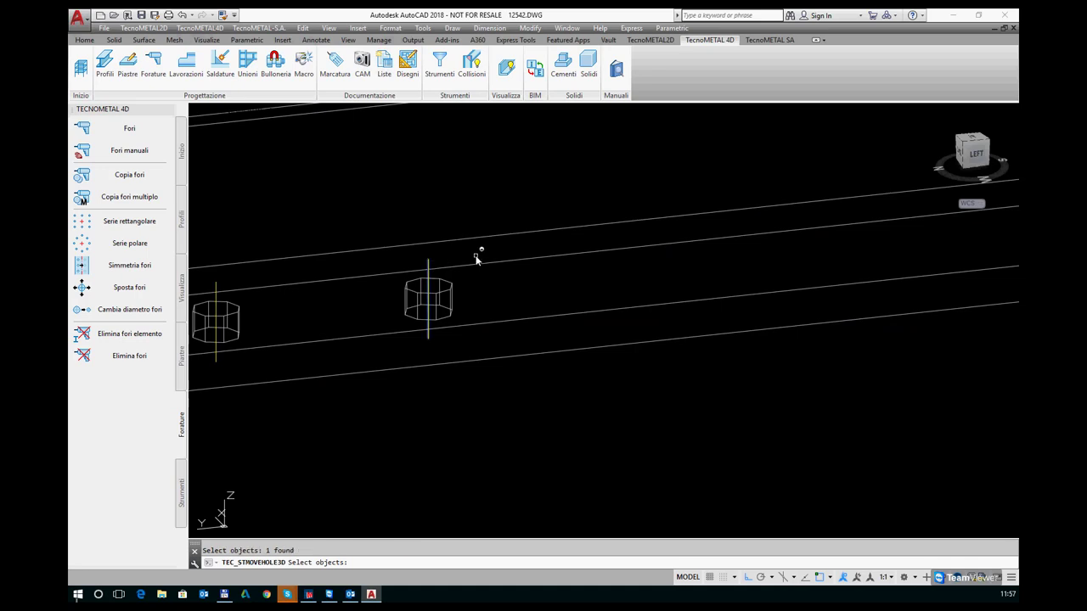
pyautogui.press('Return')
pyautogui.click(489, 297)
pyautogui.write('30')
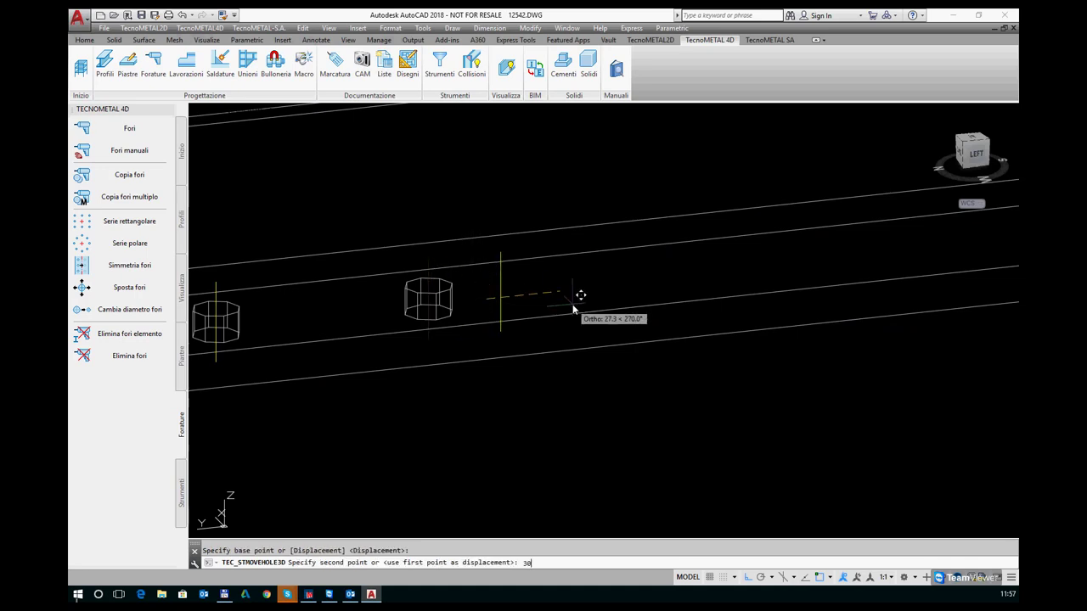
pyautogui.press('Return')
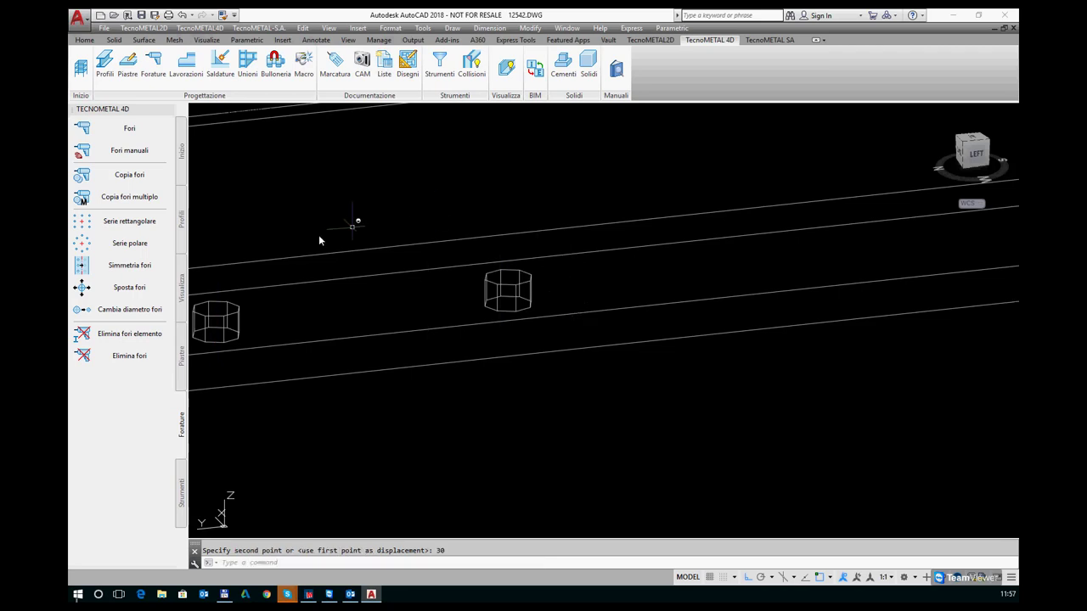
# Step: Delete a round hole by enclosing it in an Elimina fori window
pyautogui.click(161, 355)
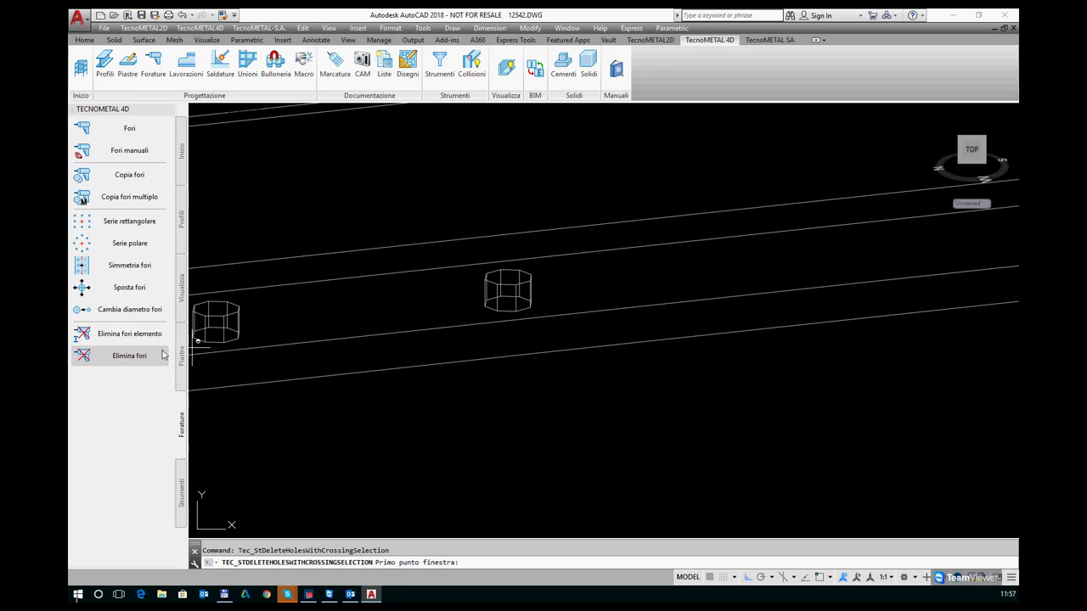
pyautogui.click(384, 192)
pyautogui.click(661, 411)
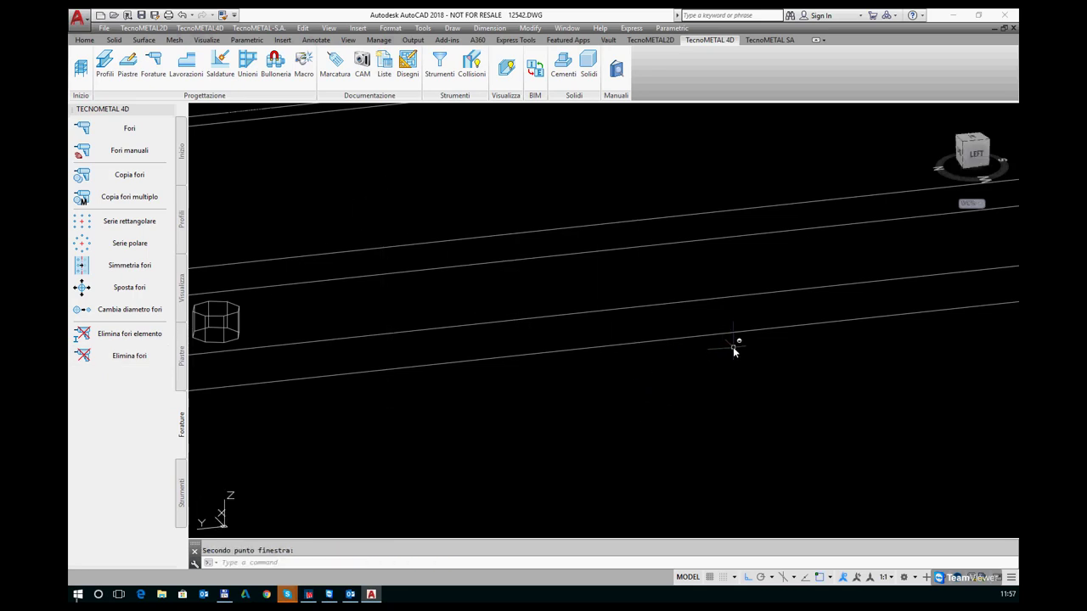
# Step: Change the level 1 hole at X 120 to bolt 20 (3/4"), diameter 21
pyautogui.click(129, 128)
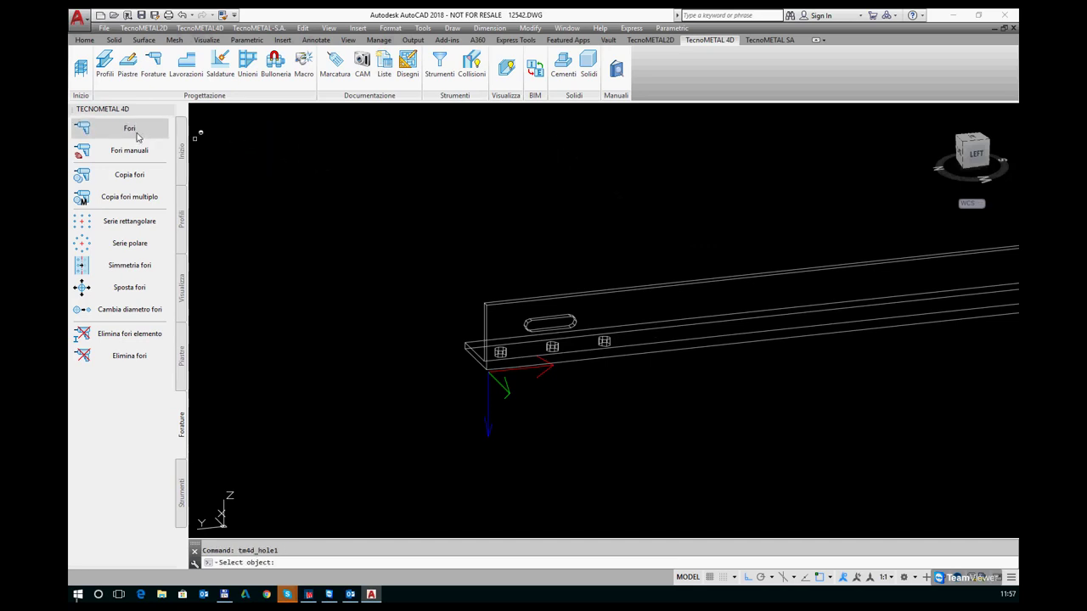
pyautogui.click(574, 291)
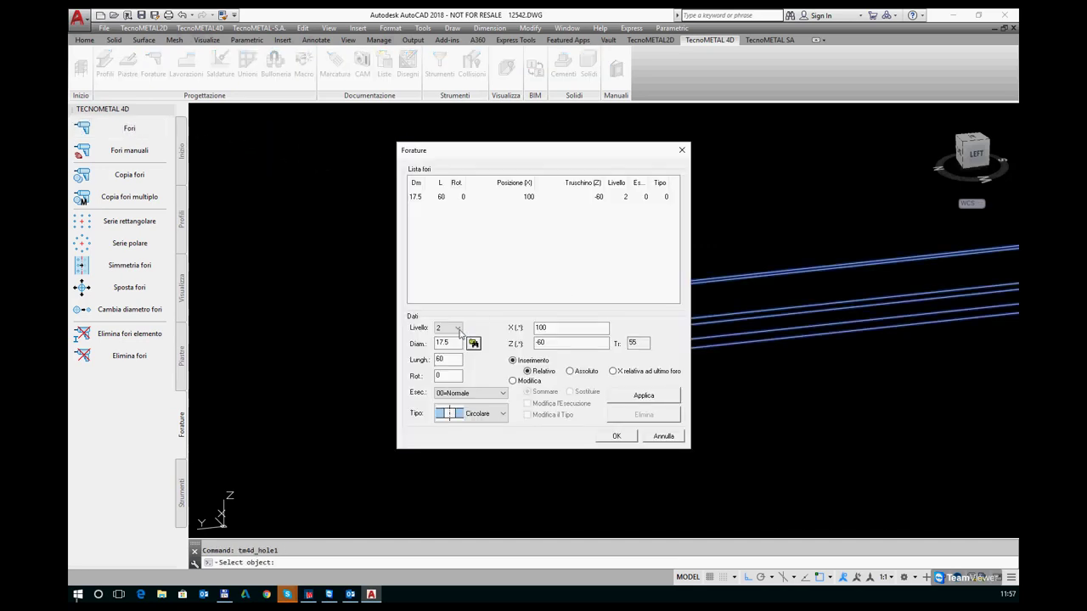
pyautogui.click(456, 327)
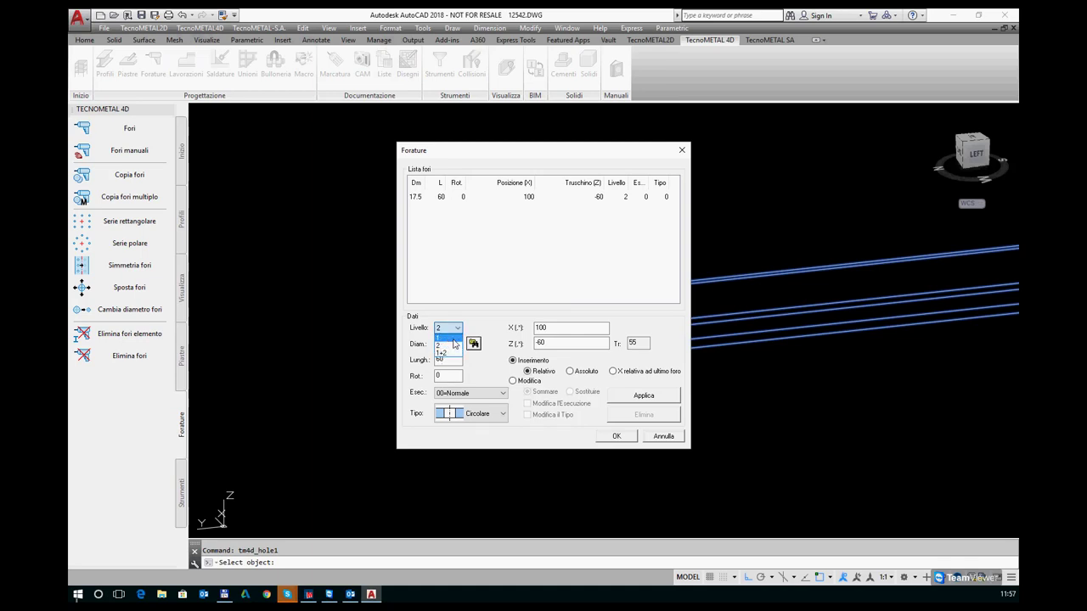
pyautogui.click(448, 338)
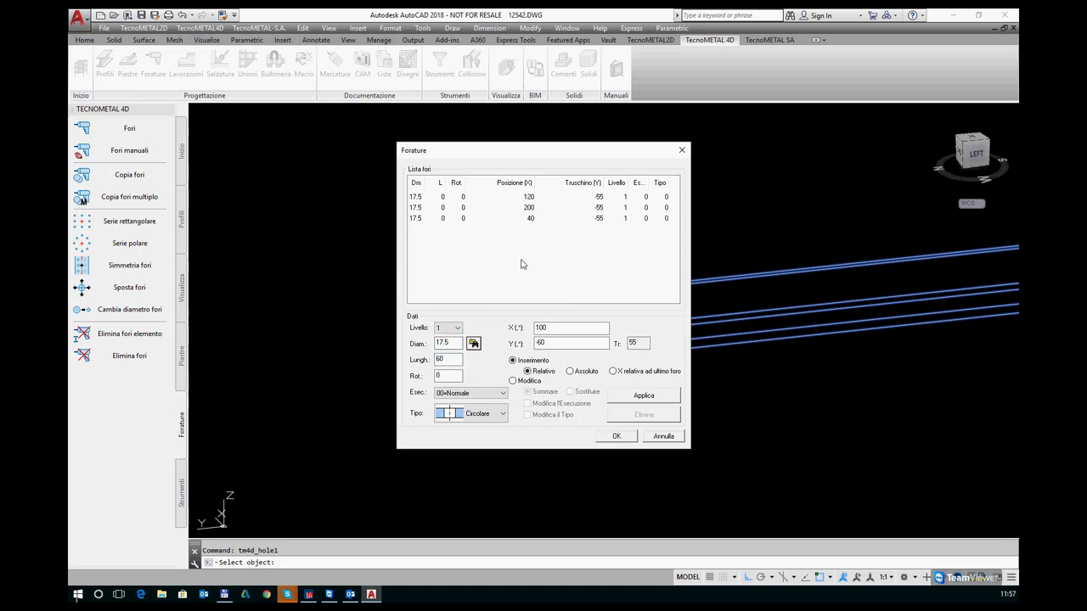
pyautogui.click(455, 197)
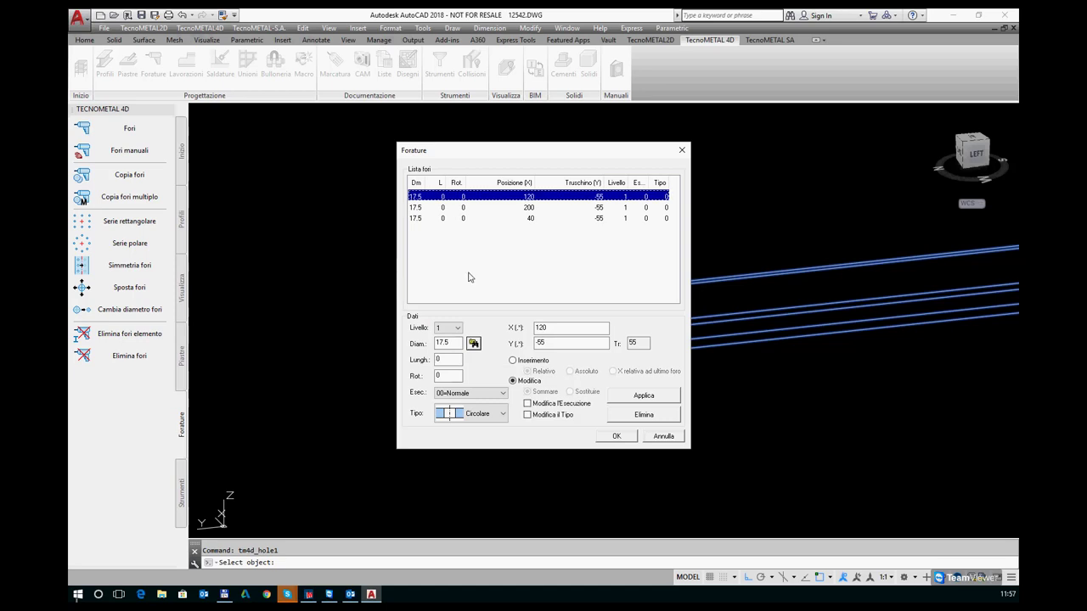
pyautogui.click(473, 344)
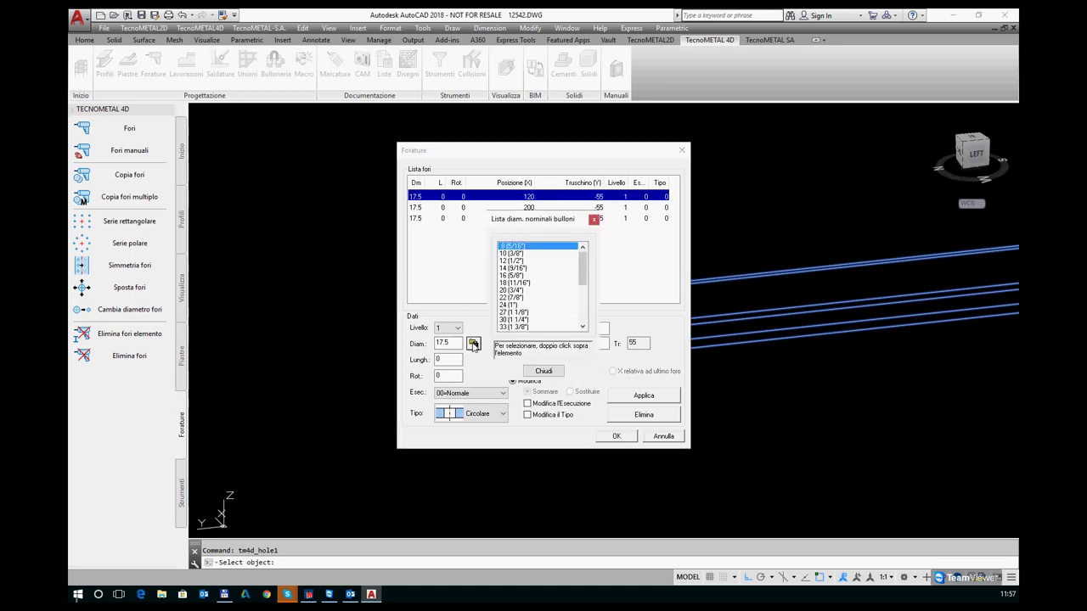
pyautogui.doubleClick(514, 289)
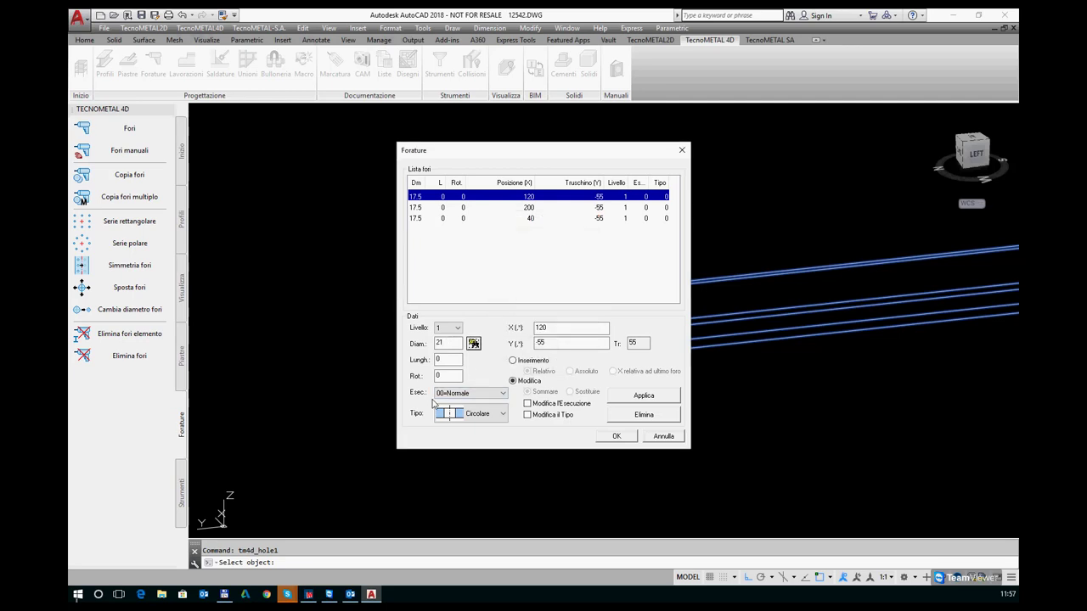
pyautogui.click(540, 328)
pyautogui.doubleClick(556, 344)
pyautogui.click(642, 399)
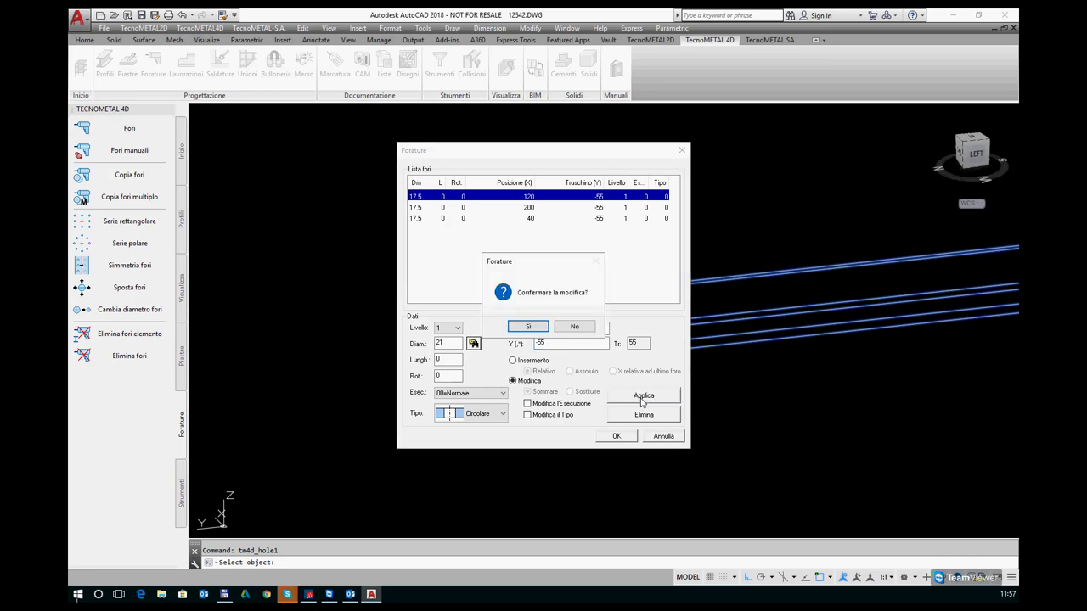
pyautogui.click(535, 328)
pyautogui.click(616, 436)
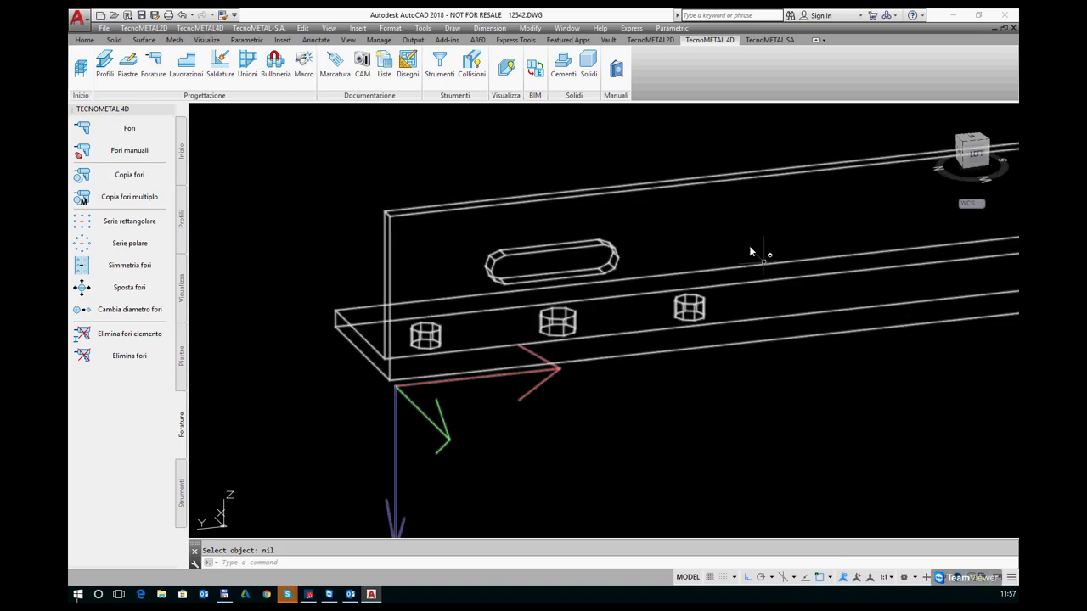
# Step: Add 100 to the X of all three beam holes, moving them to 140, 220 and 300
pyautogui.click(133, 128)
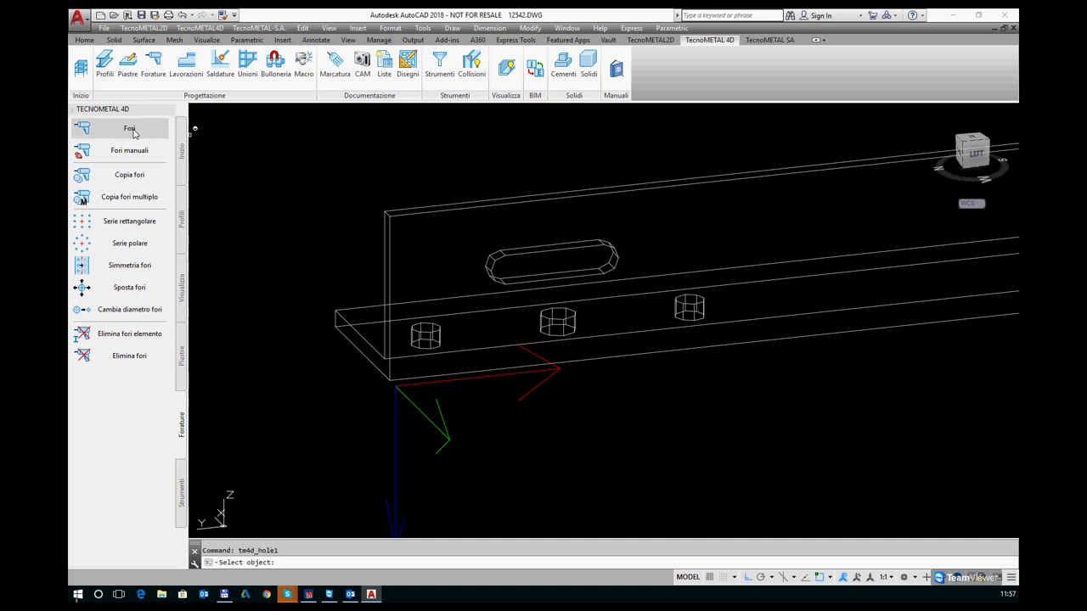
pyautogui.click(454, 213)
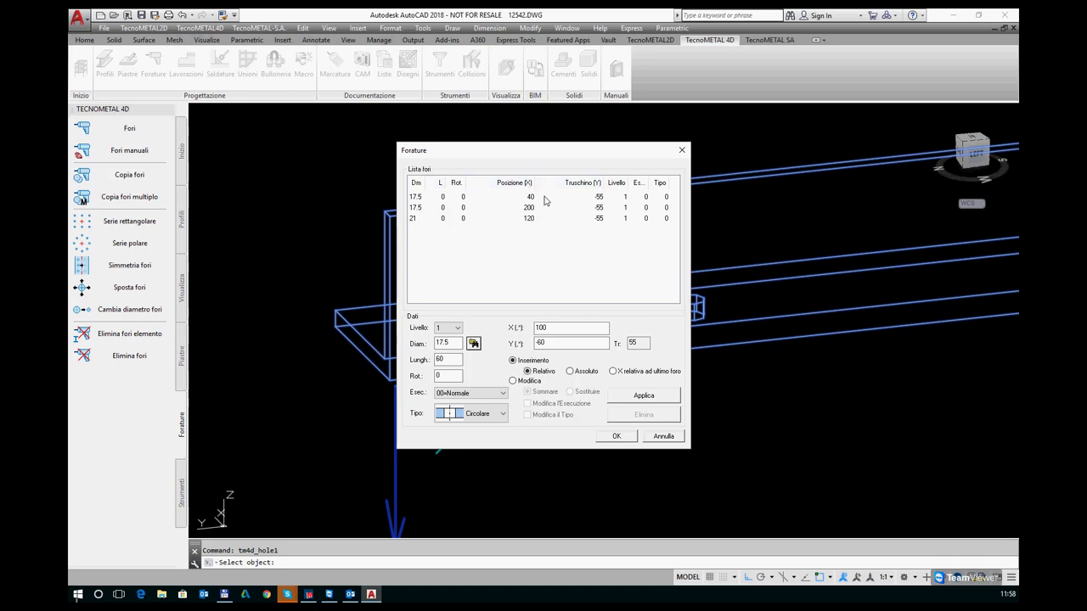
pyautogui.click(545, 199)
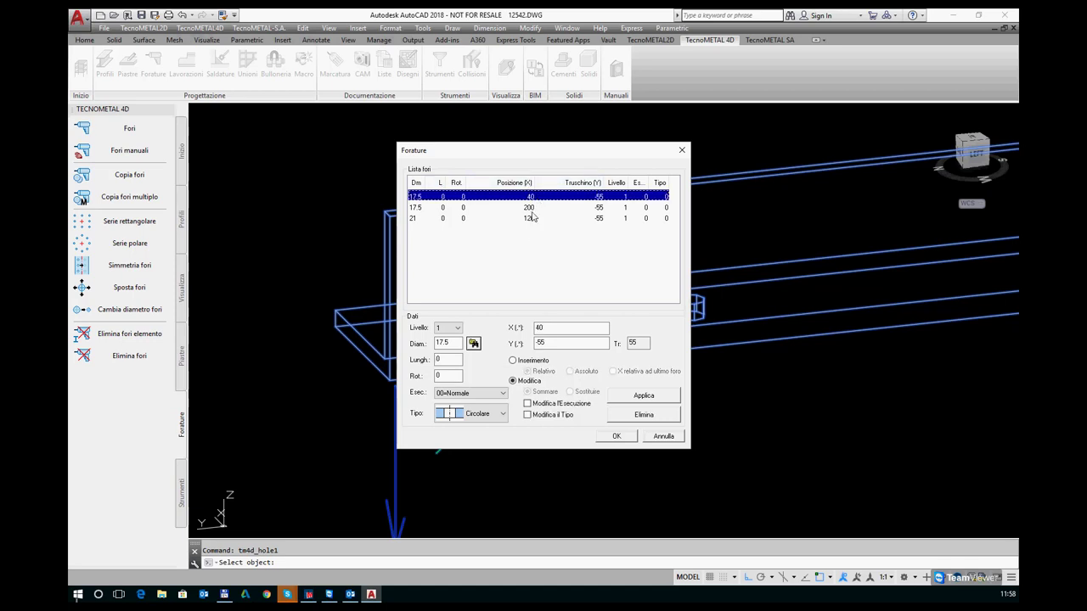
pyautogui.keyDown('shift'); pyautogui.click(527, 219); pyautogui.keyUp('shift')
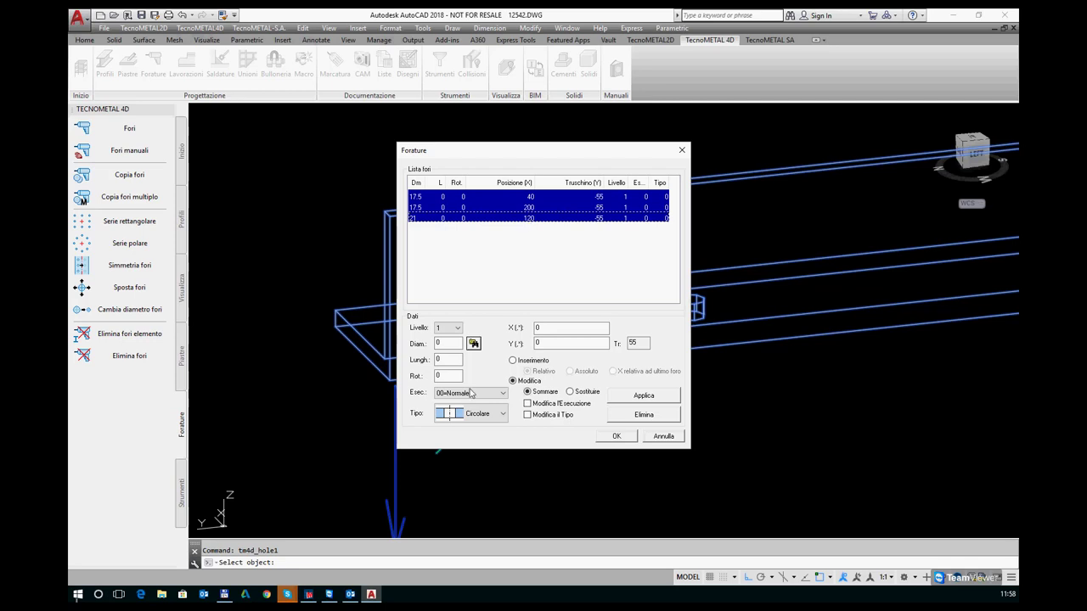
pyautogui.click(536, 329)
pyautogui.write('100')
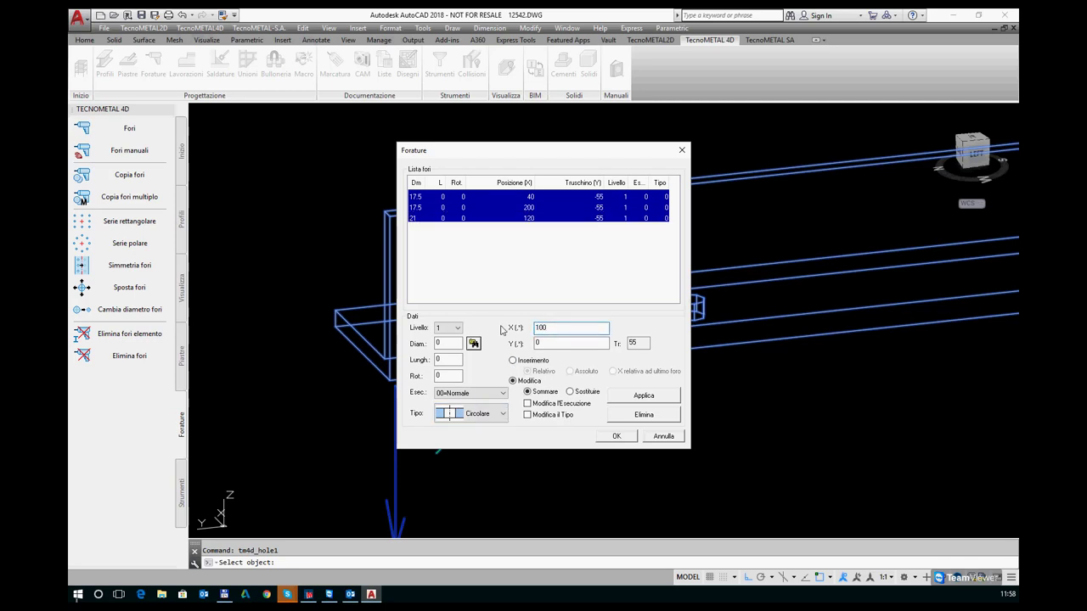
pyautogui.click(643, 396)
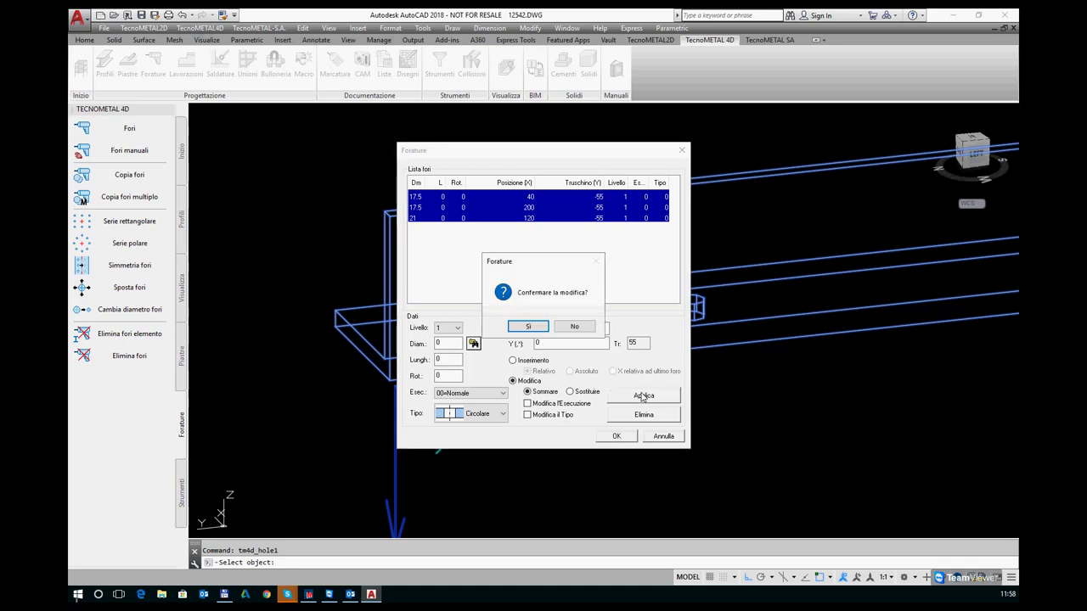
pyautogui.click(534, 327)
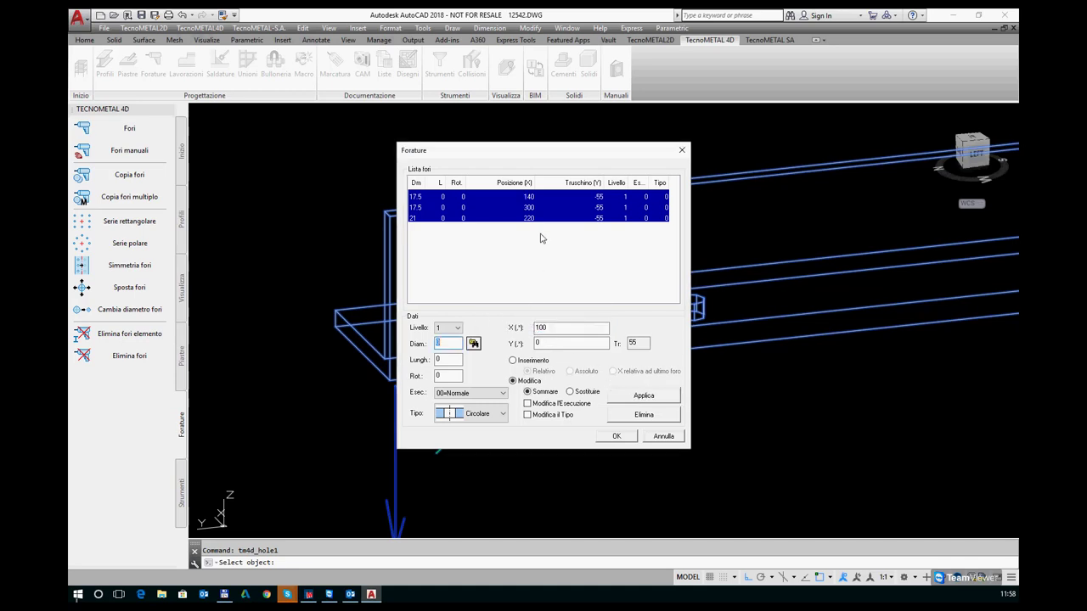
pyautogui.click(619, 436)
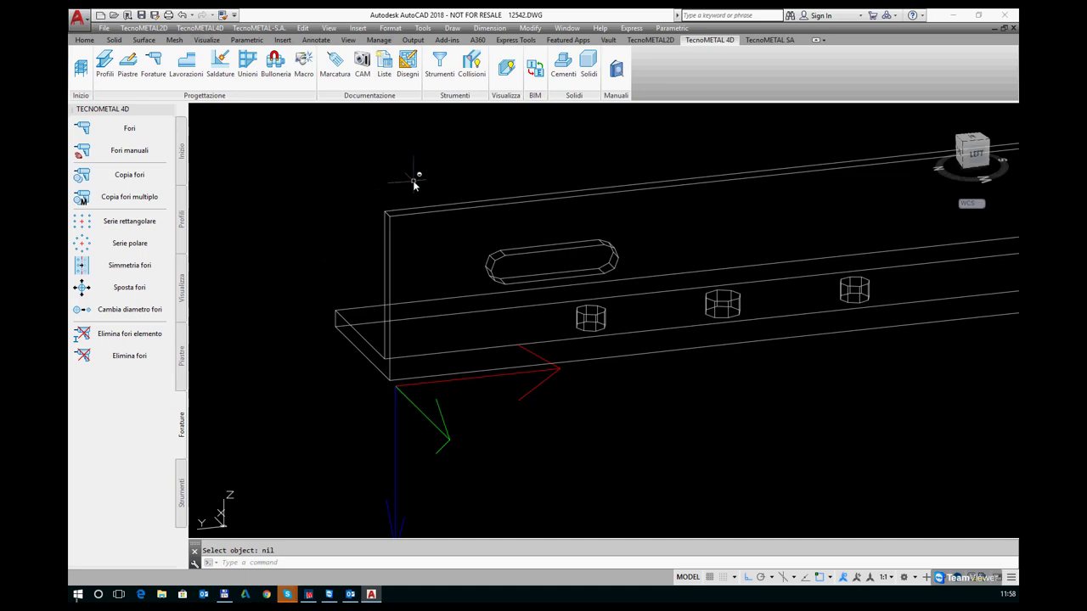
pyautogui.scroll(-2, 414, 181)
pyautogui.scroll(-2, 413, 181)
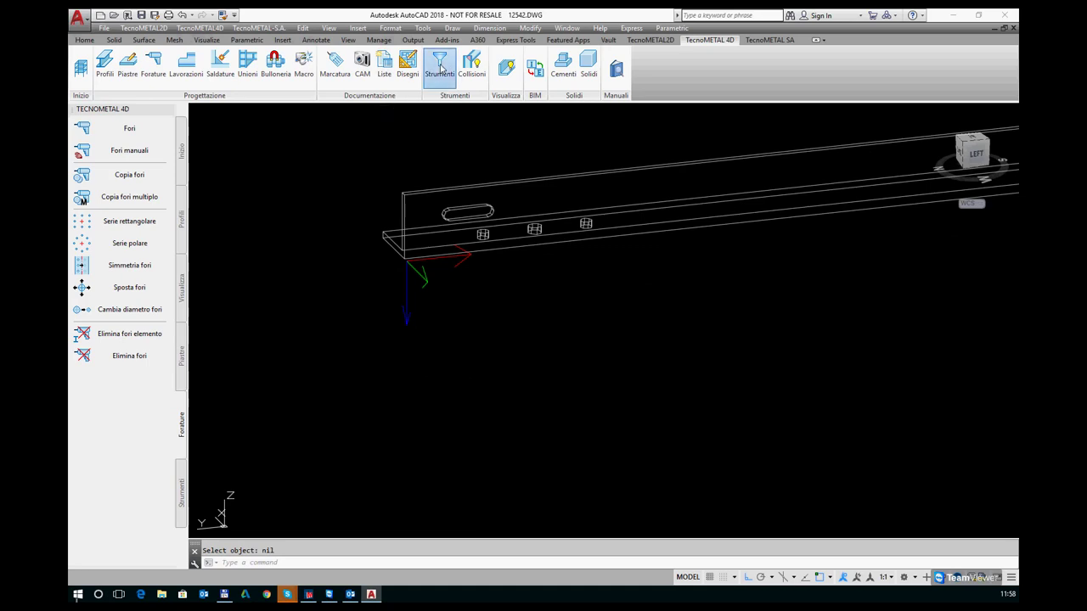
# Step: Start a line from the beam corner with endpoint snap, then cancel it
pyautogui.click(440, 68)
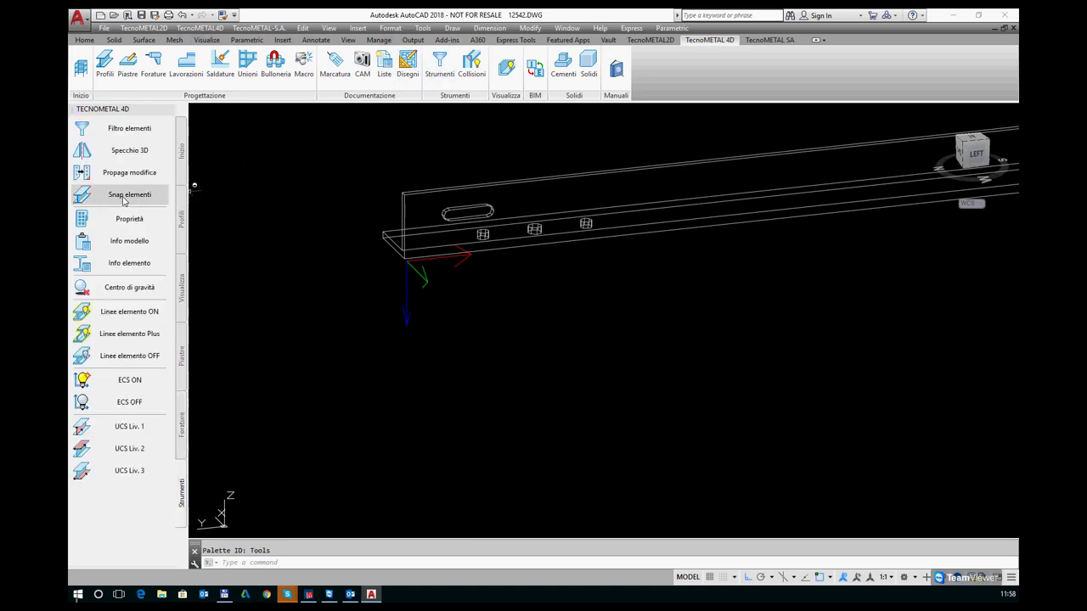
pyautogui.click(339, 158)
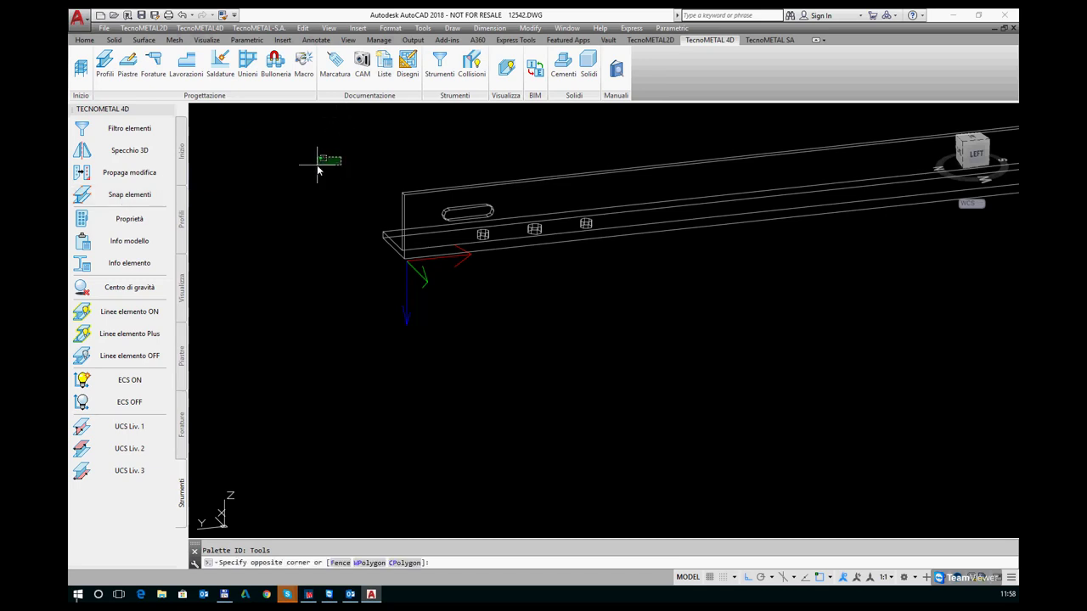
pyautogui.press('Escape')
pyautogui.write('l')
pyautogui.press('Return')
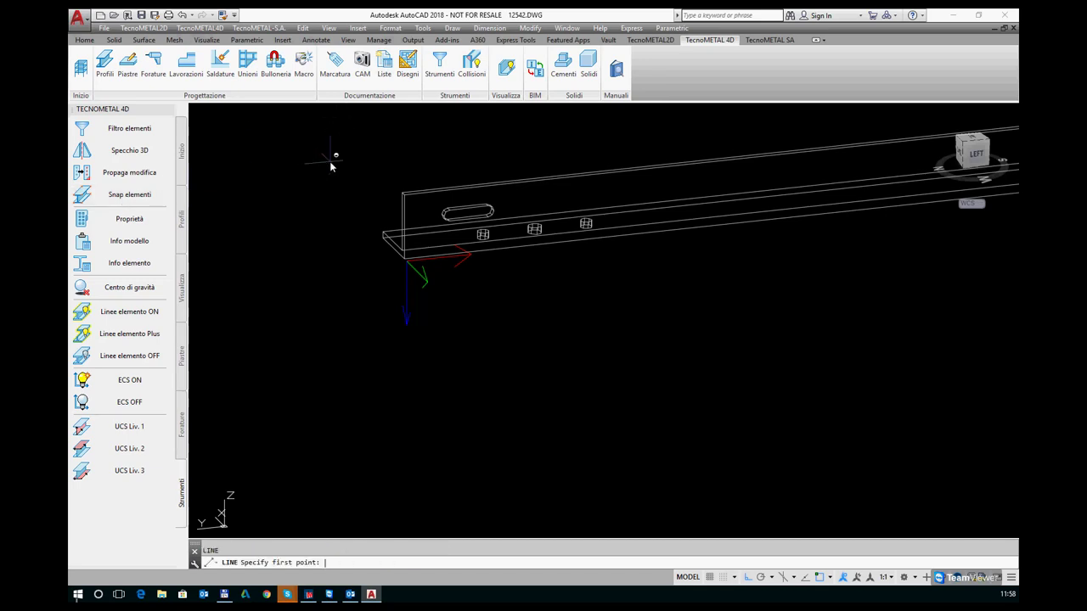
pyautogui.keyDown('shift'); pyautogui.rightClick(409, 199); pyautogui.keyUp('shift')
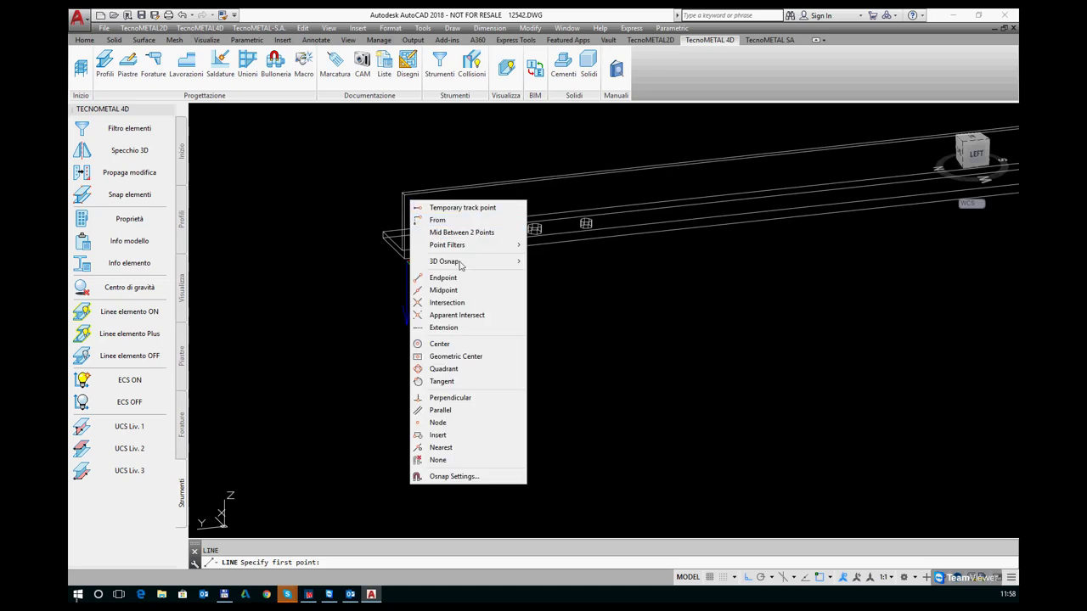
pyautogui.click(442, 278)
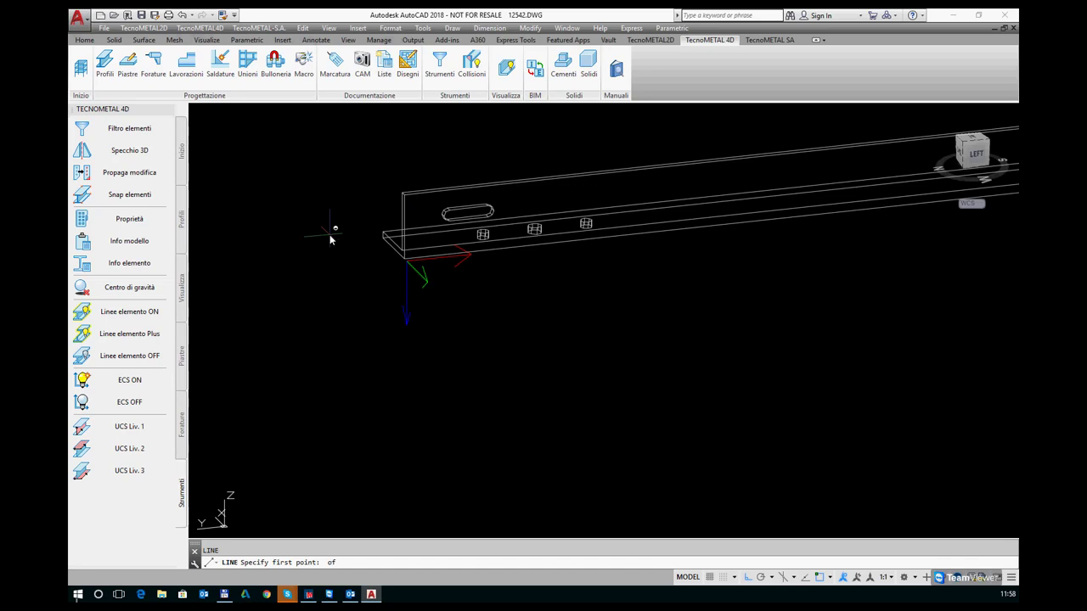
pyautogui.press('Escape')
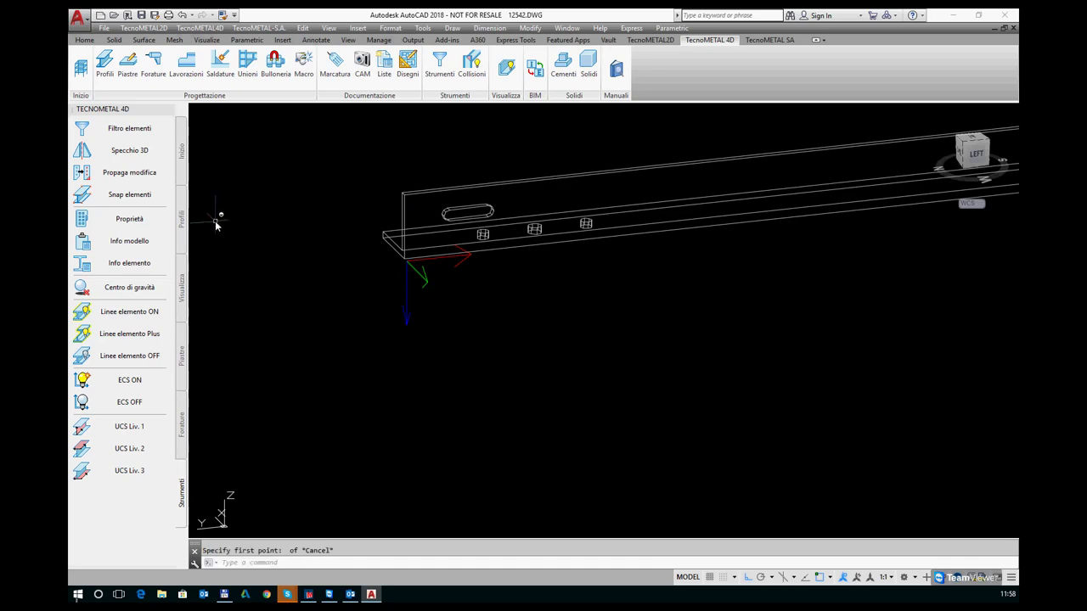
# Step: Toggle Snap elementi and answer its Osnap prompt
pyautogui.click(134, 197)
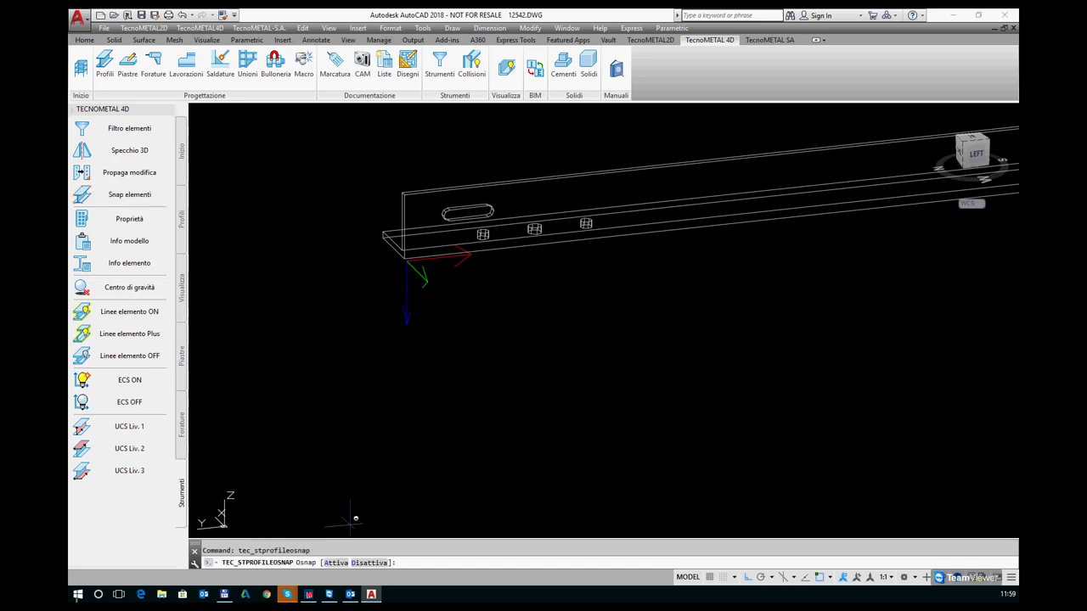
pyautogui.click(335, 564)
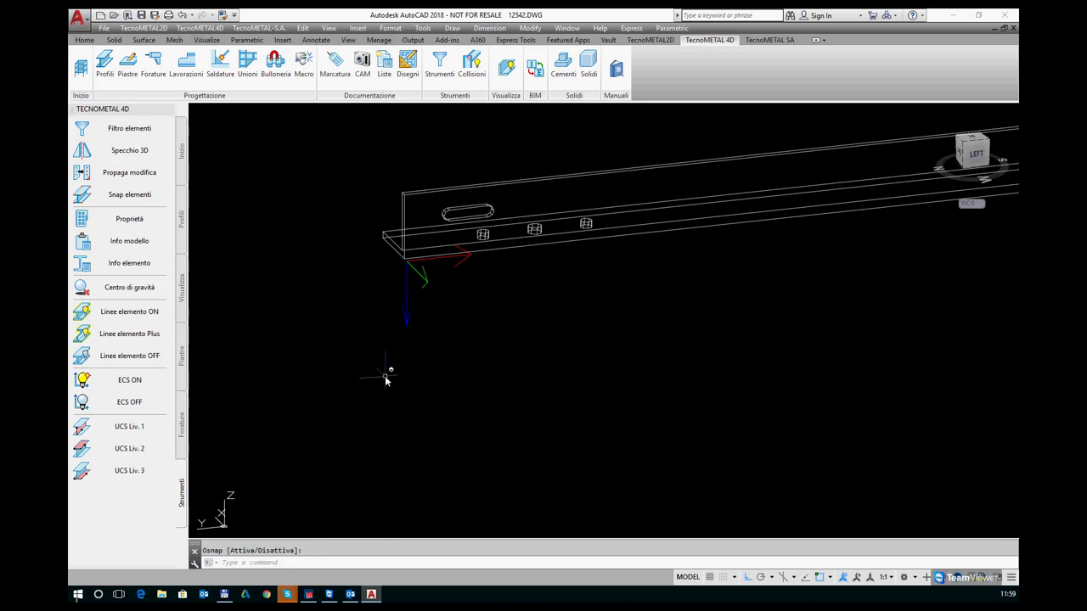
pyautogui.click(182, 221)
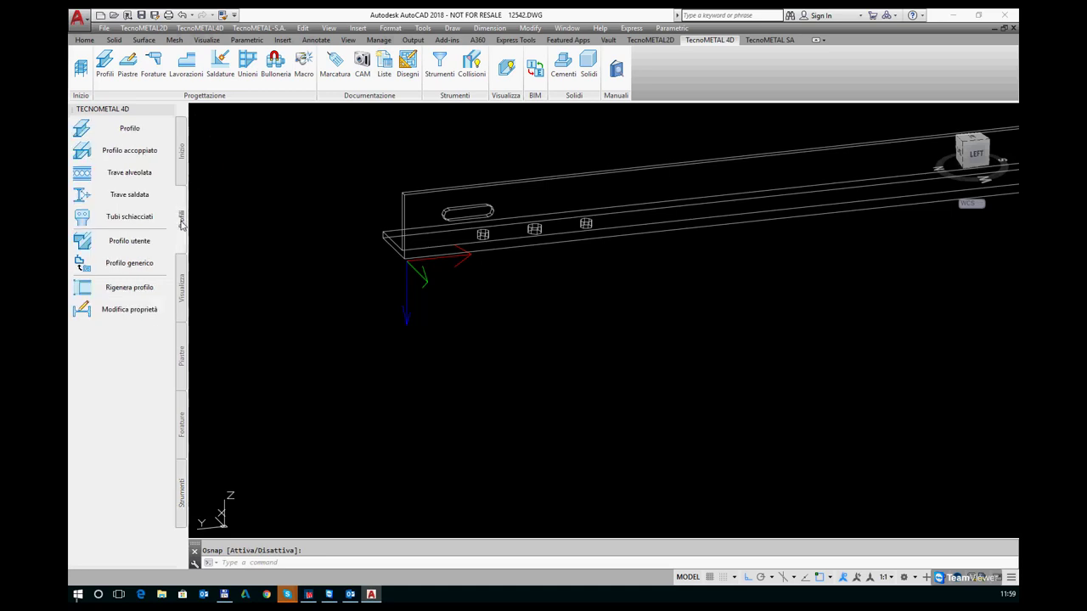
# Step: Insert a standard angle profile at rotation 0, starting from the beam's endpoint
pyautogui.click(132, 129)
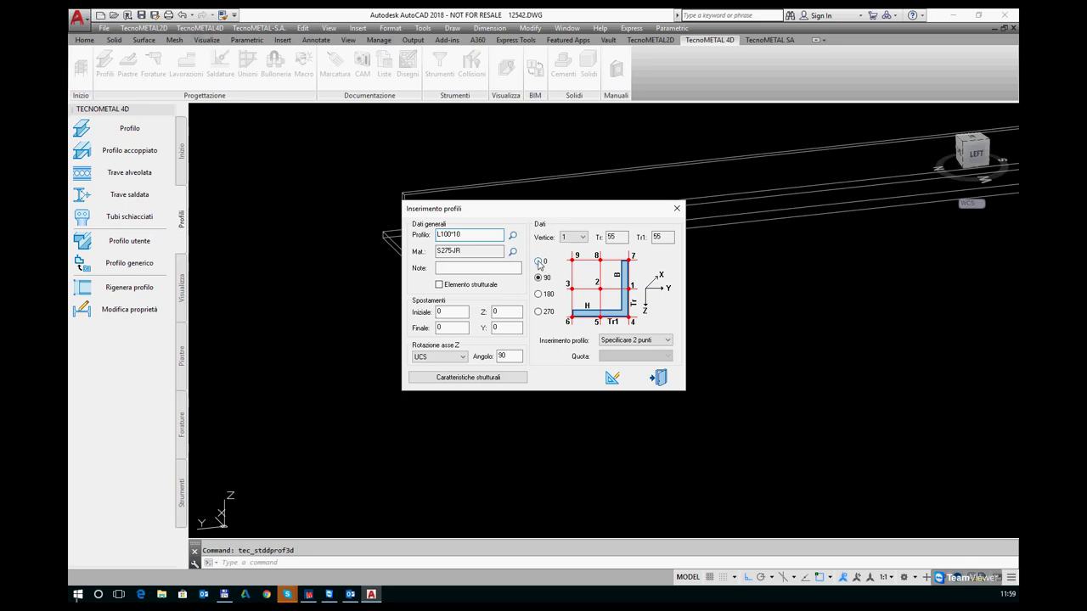
pyautogui.click(539, 313)
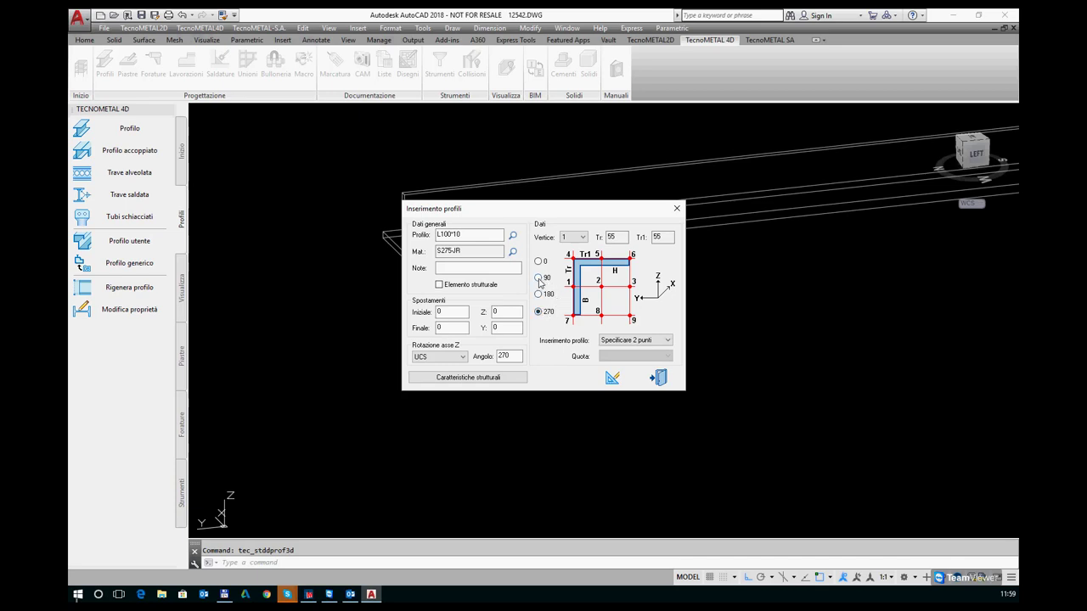
pyautogui.click(538, 278)
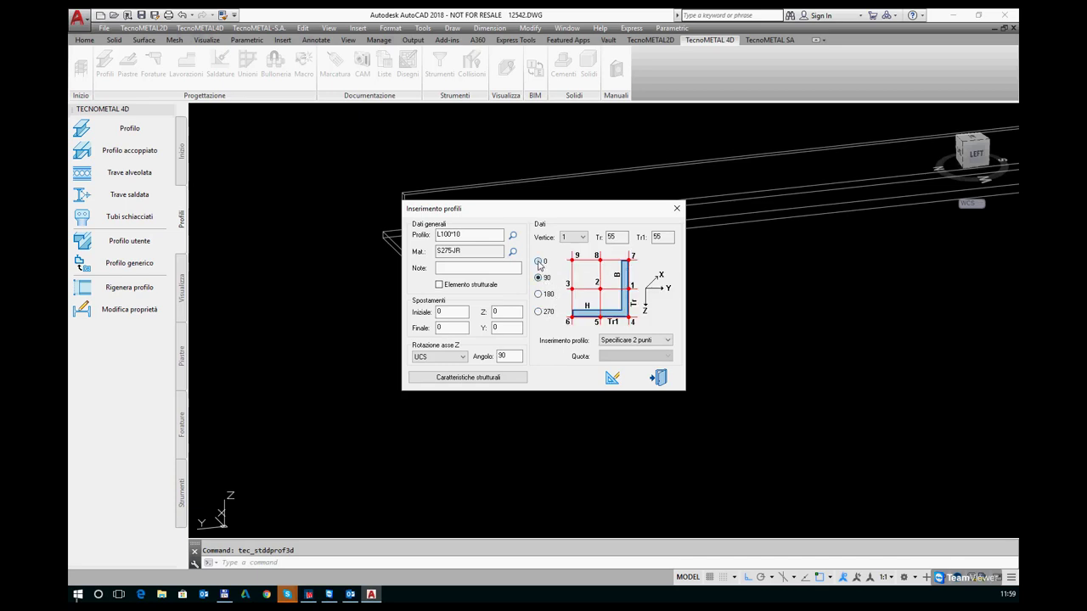
pyautogui.click(539, 263)
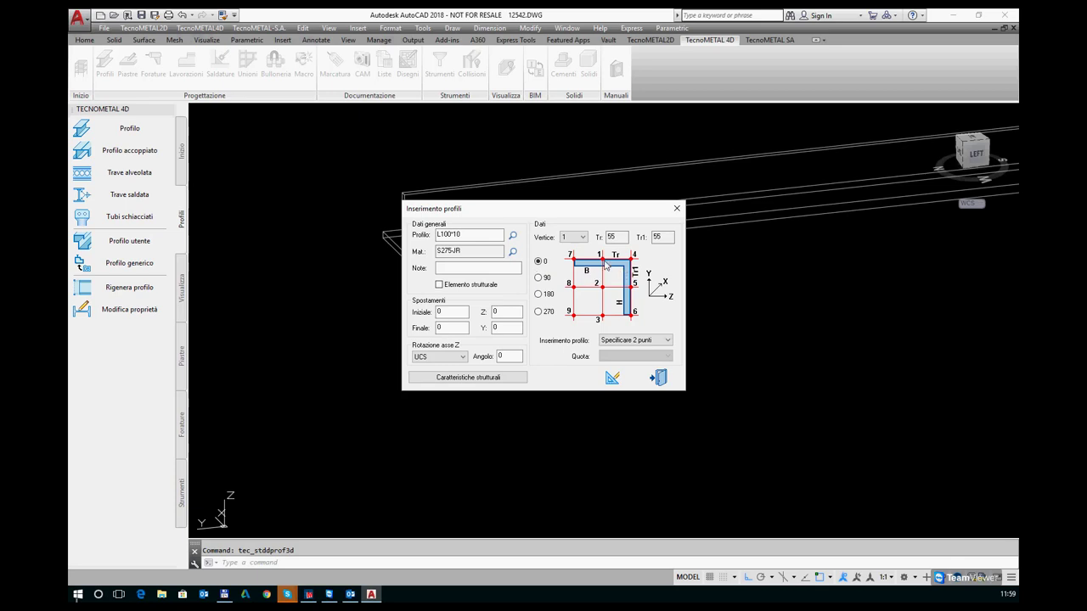
pyautogui.click(613, 377)
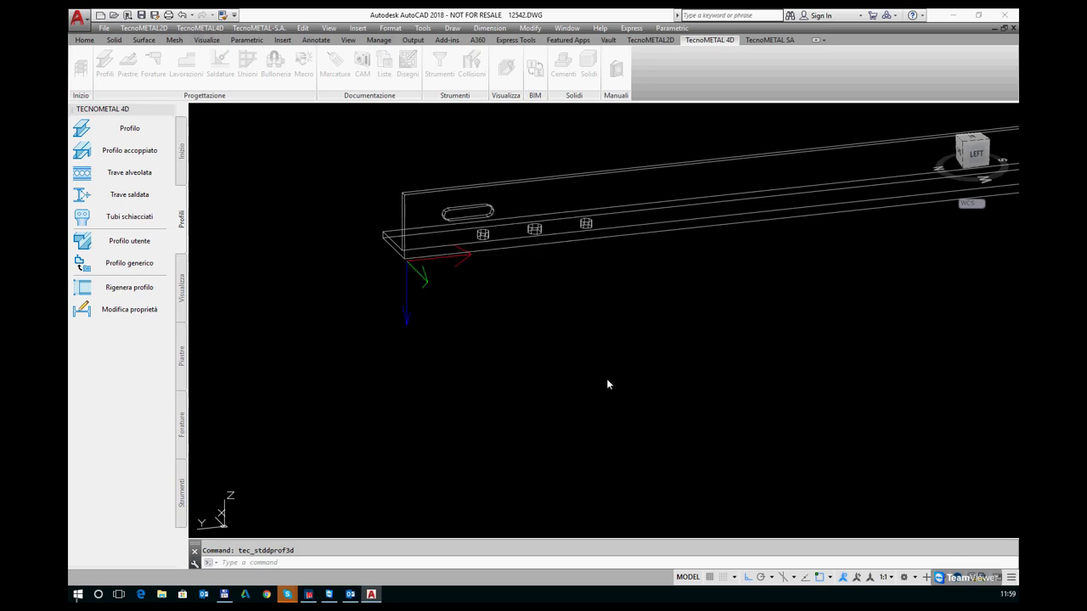
pyautogui.keyDown('shift'); pyautogui.rightClick(443, 329); pyautogui.keyUp('shift')
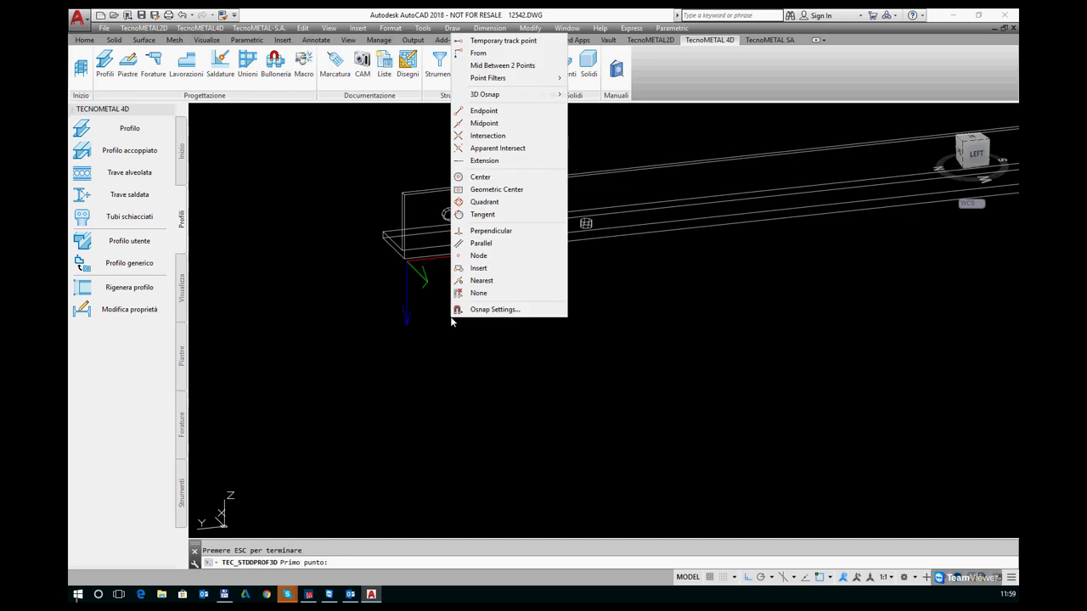
pyautogui.click(488, 107)
pyautogui.click(413, 263)
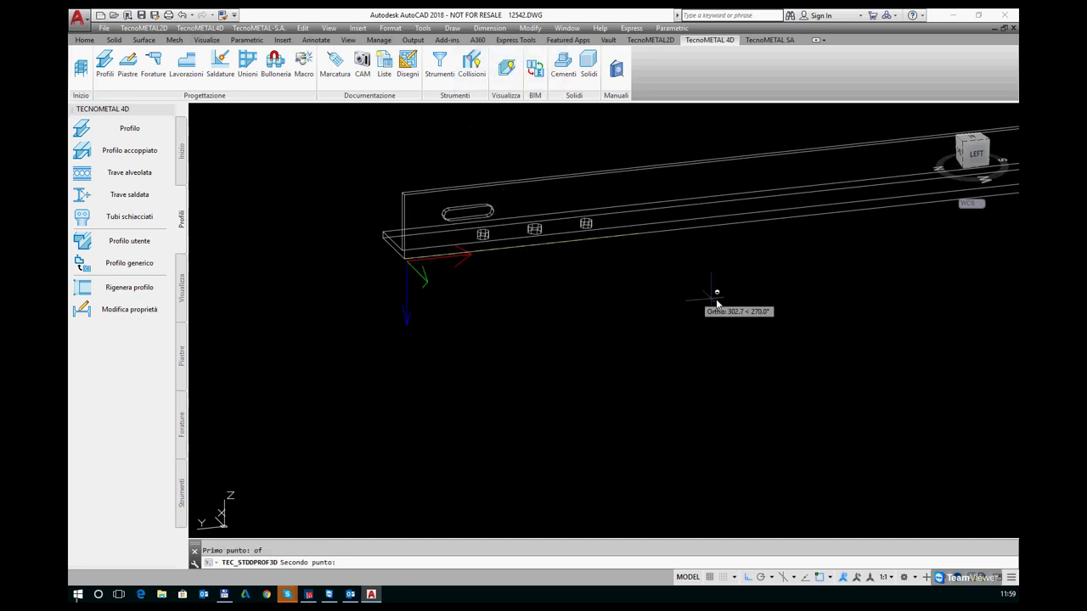
pyautogui.click(795, 270)
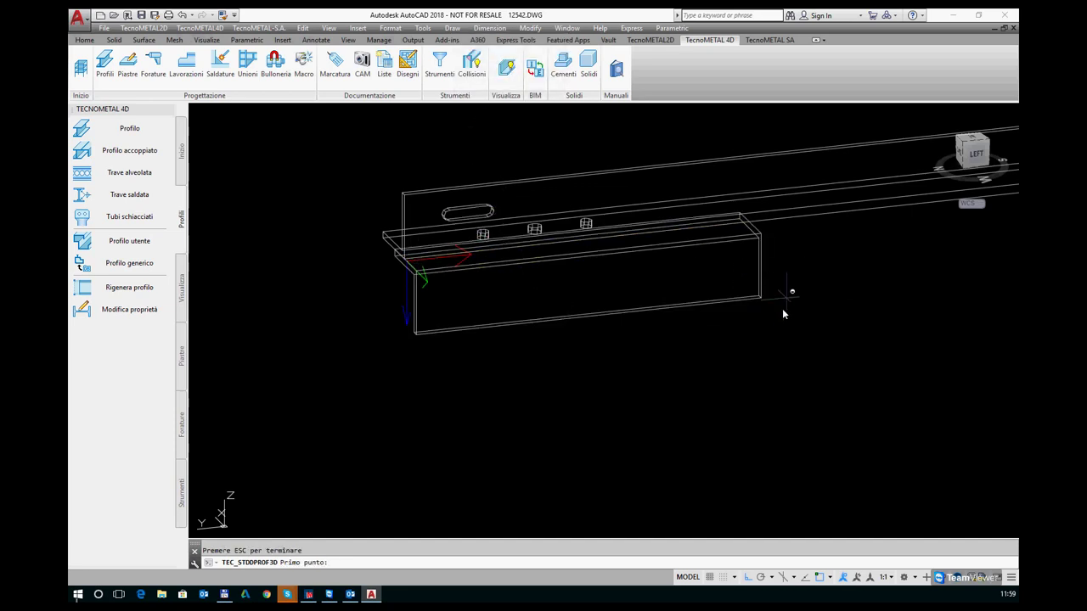
# Step: Cancel the pending profile insertion and bring up the angle beam's editing menu
pyautogui.scroll(4, 343, 255)
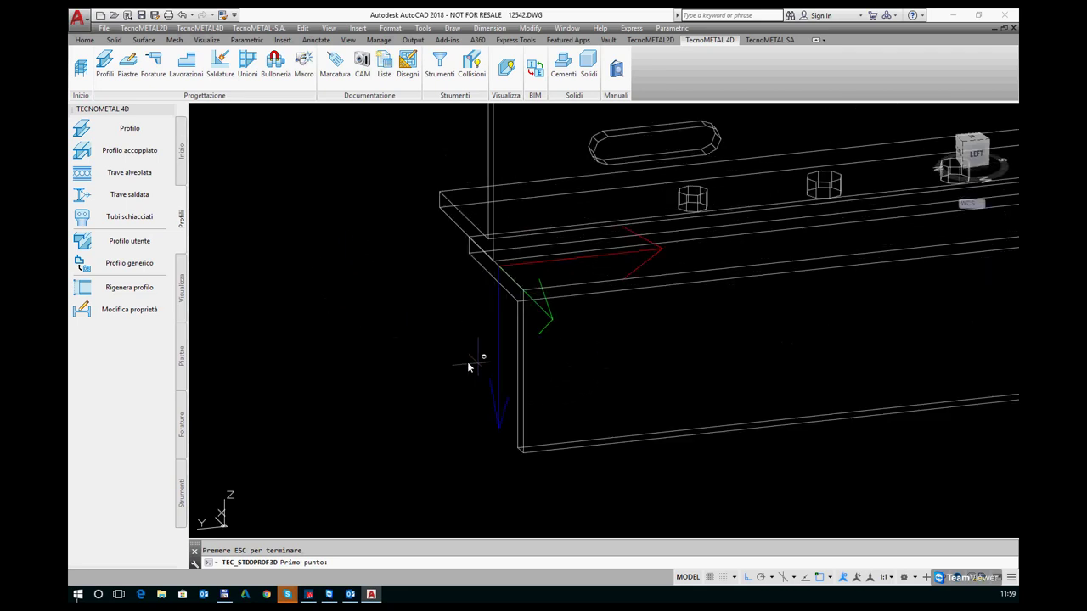
pyautogui.press('Escape')
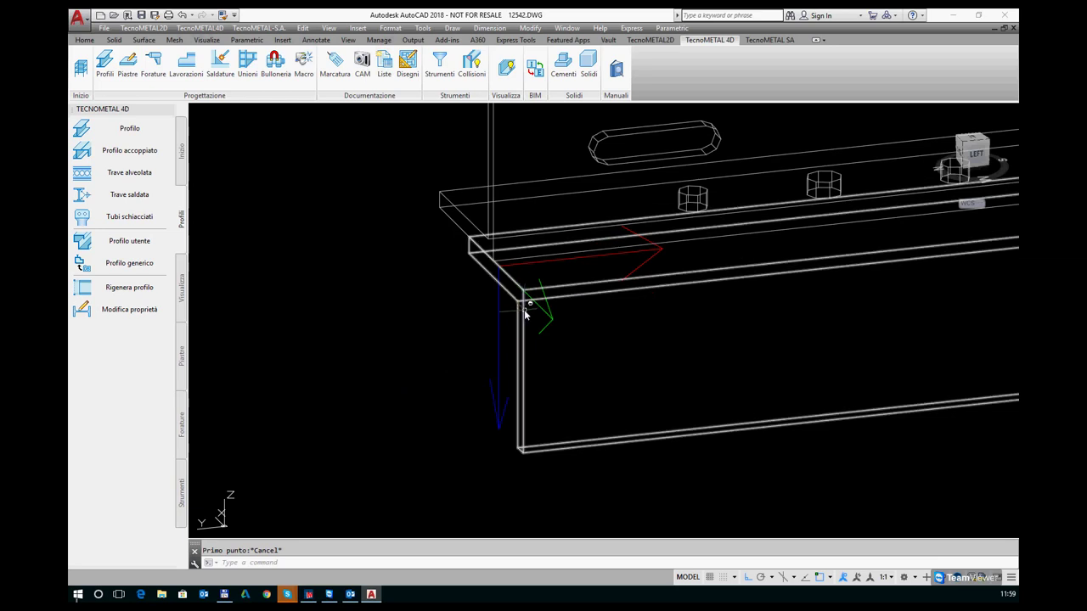
pyautogui.click(524, 312)
pyautogui.rightClick(524, 313)
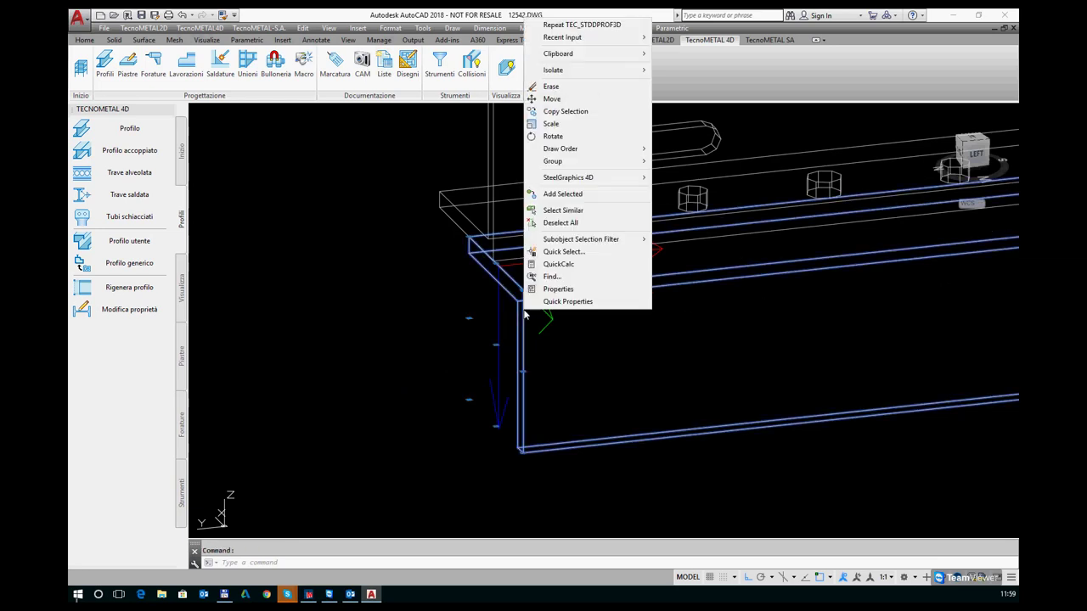
pyautogui.moveTo(568, 177)
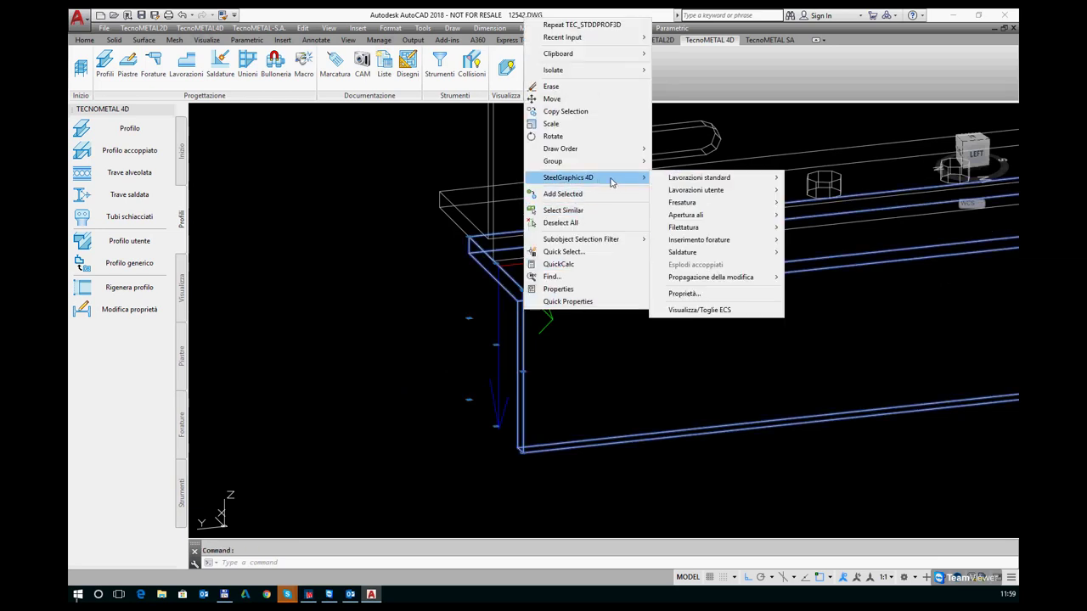
# Step: Set the L100*10 angle's insertion vertex to 4 in its Proprietà
pyautogui.click(686, 294)
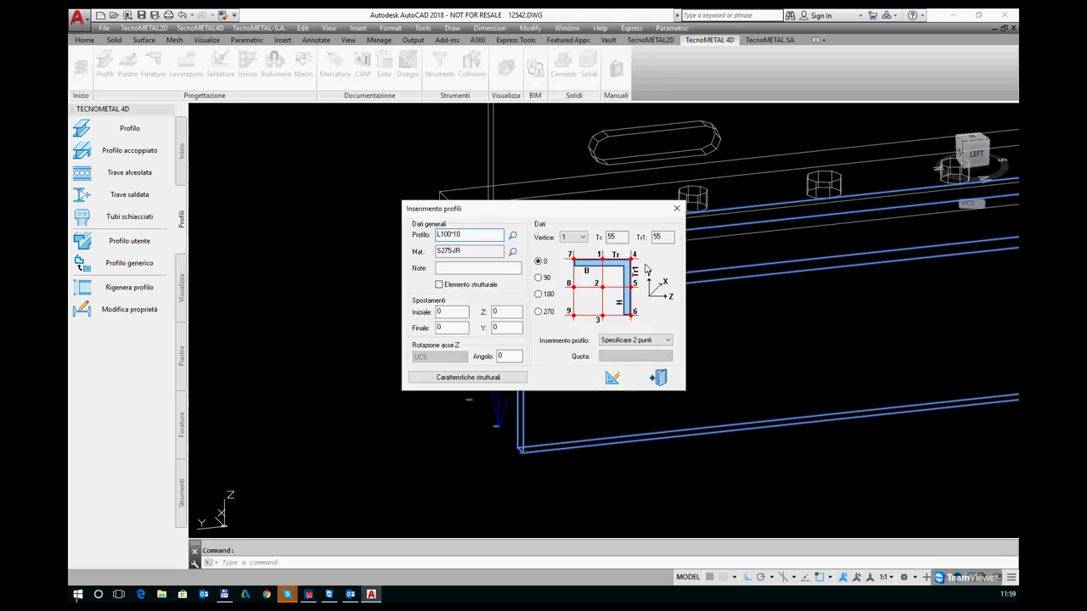
pyautogui.click(574, 237)
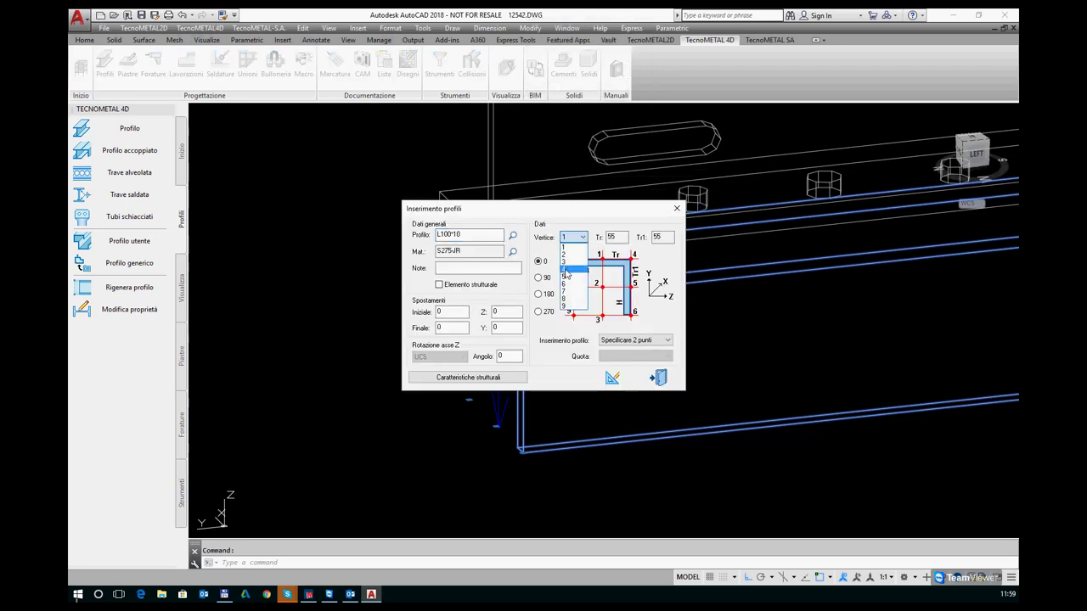
pyautogui.click(566, 270)
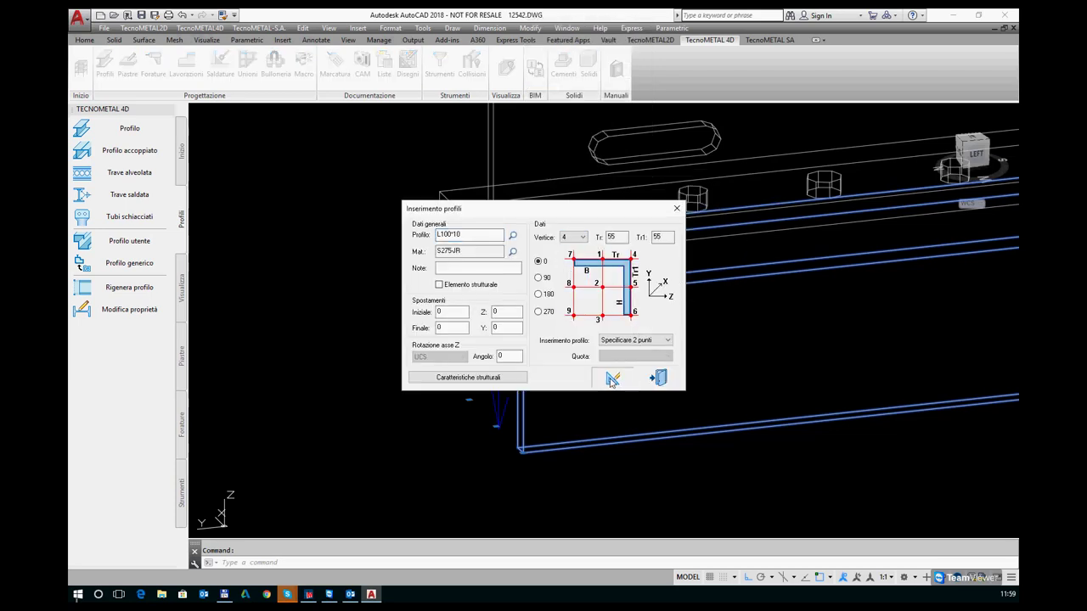
pyautogui.click(611, 380)
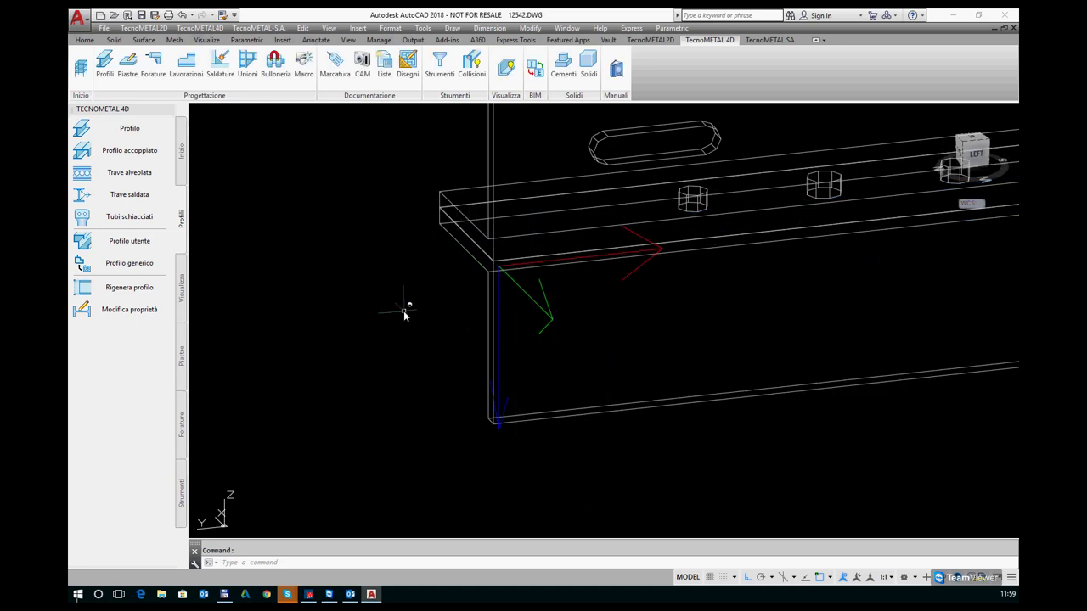
pyautogui.scroll(-2, 405, 312)
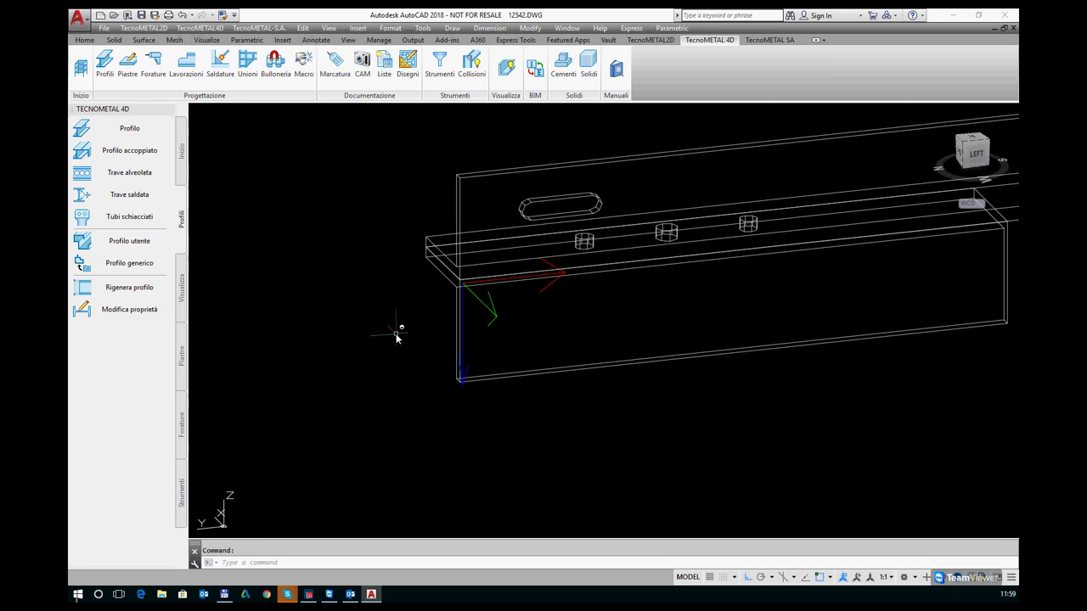
# Step: Move the angle beam 2 units down along Z from its end corner
pyautogui.write('m')
pyautogui.press('Return')
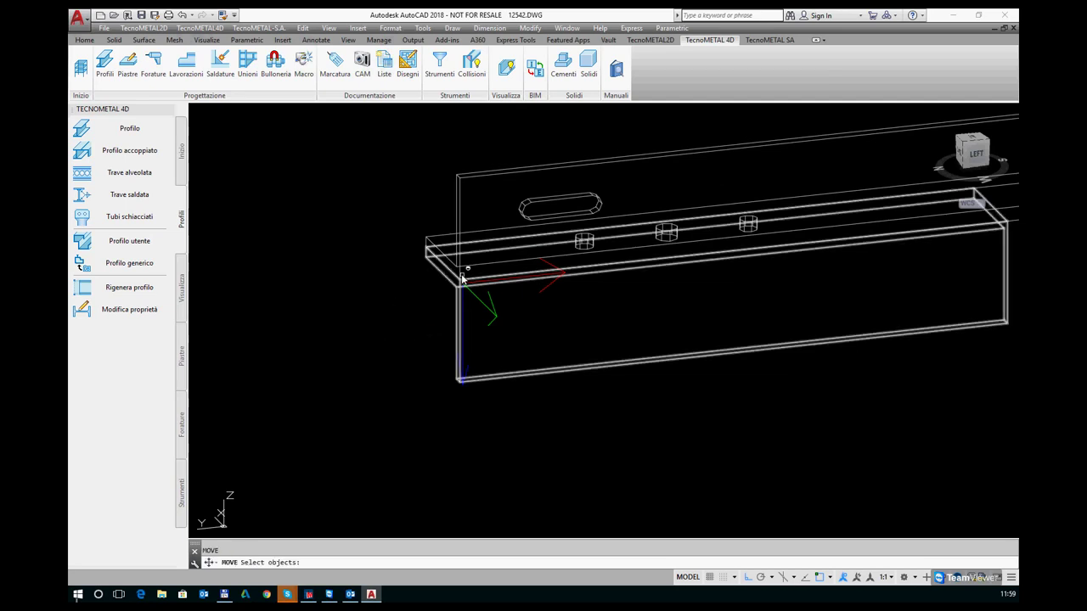
pyautogui.click(445, 280)
pyautogui.press('Return')
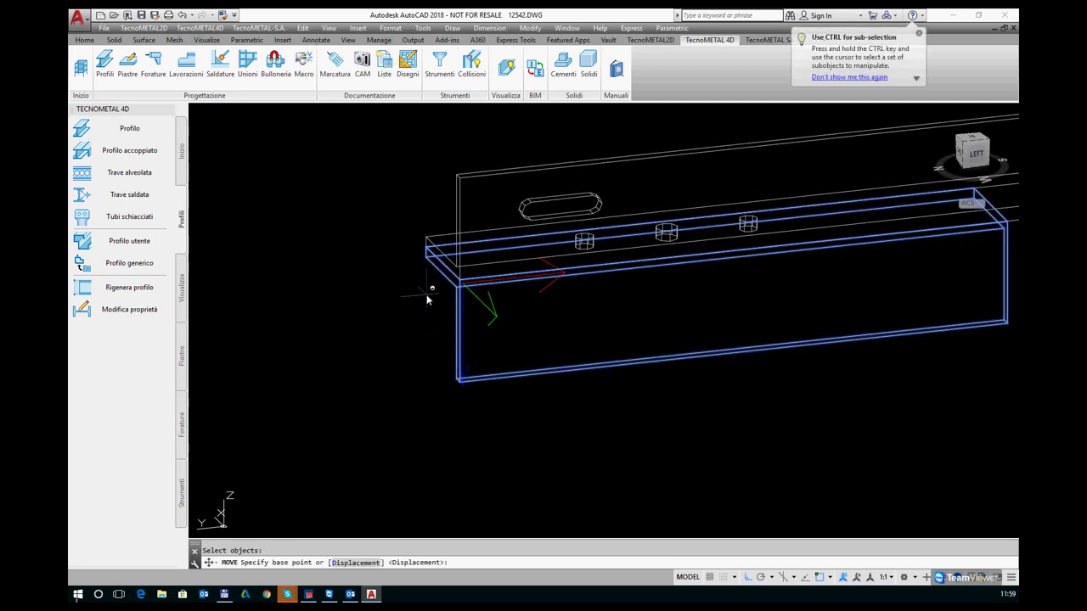
pyautogui.click(430, 294)
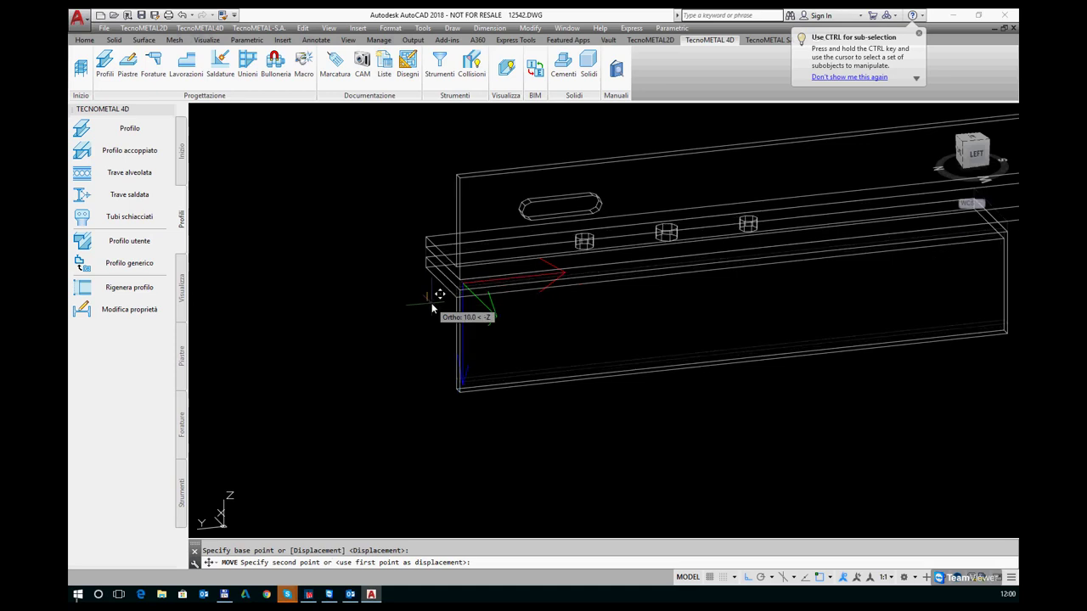
pyautogui.write('2')
pyautogui.press('Return')
pyautogui.scroll(1, 431, 307)
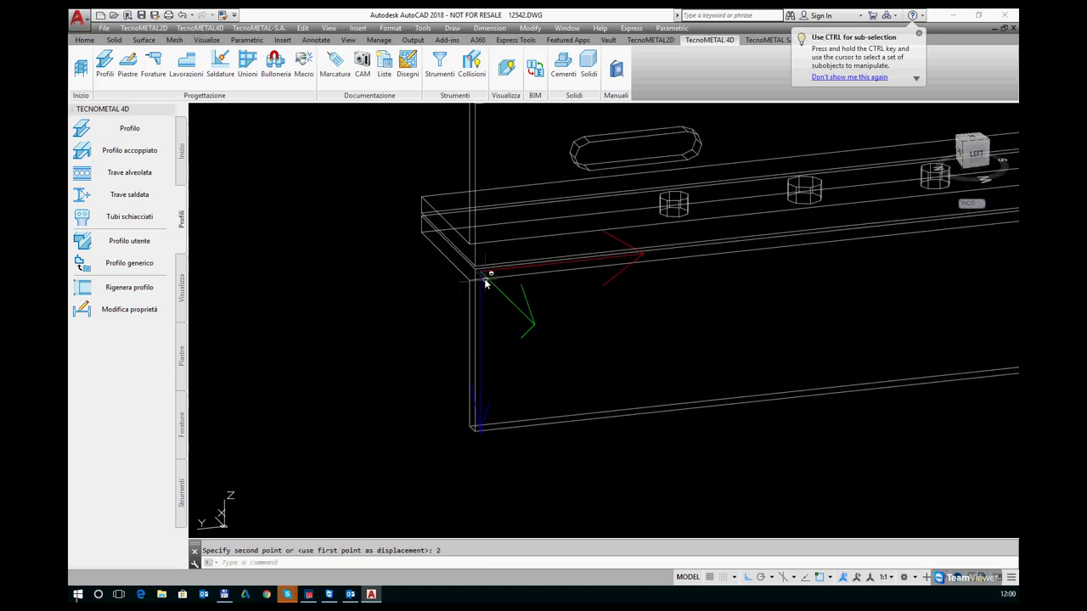
pyautogui.scroll(1, 450, 280)
pyautogui.scroll(2, 424, 250)
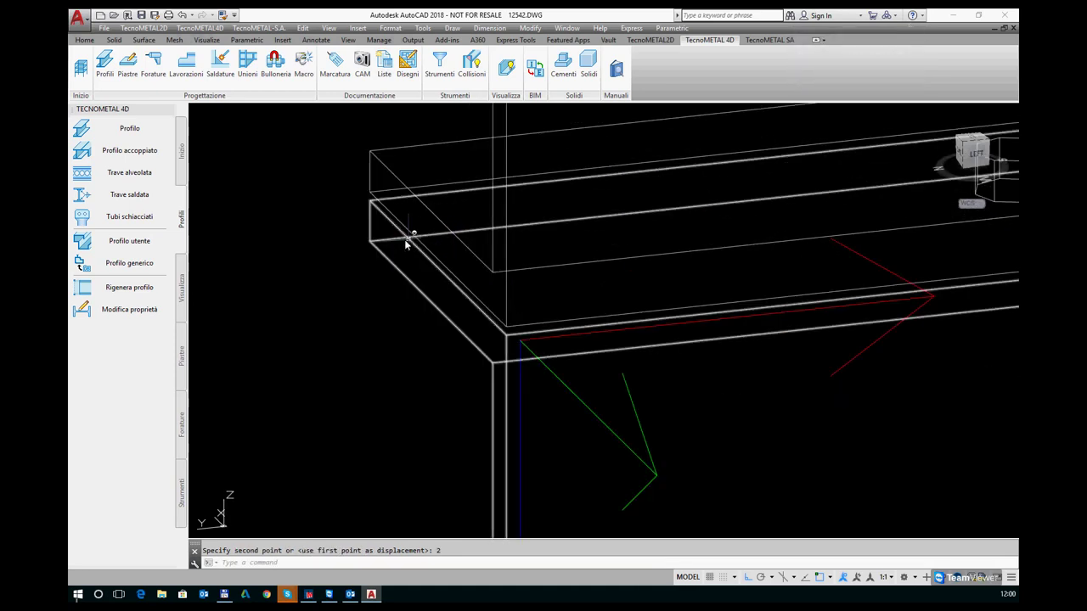
pyautogui.scroll(-2, 298, 301)
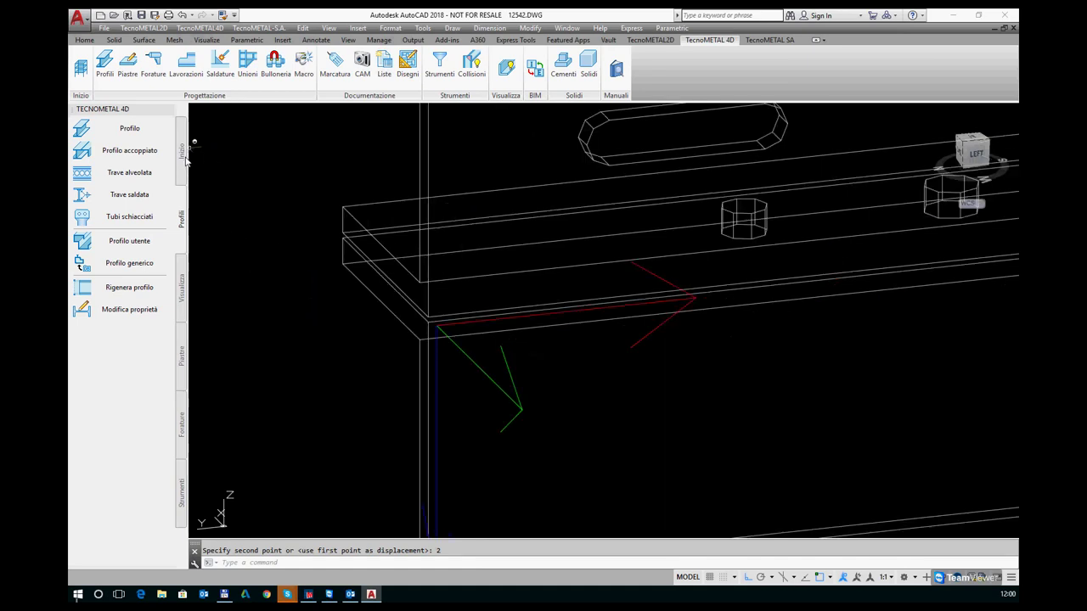
pyautogui.click(182, 427)
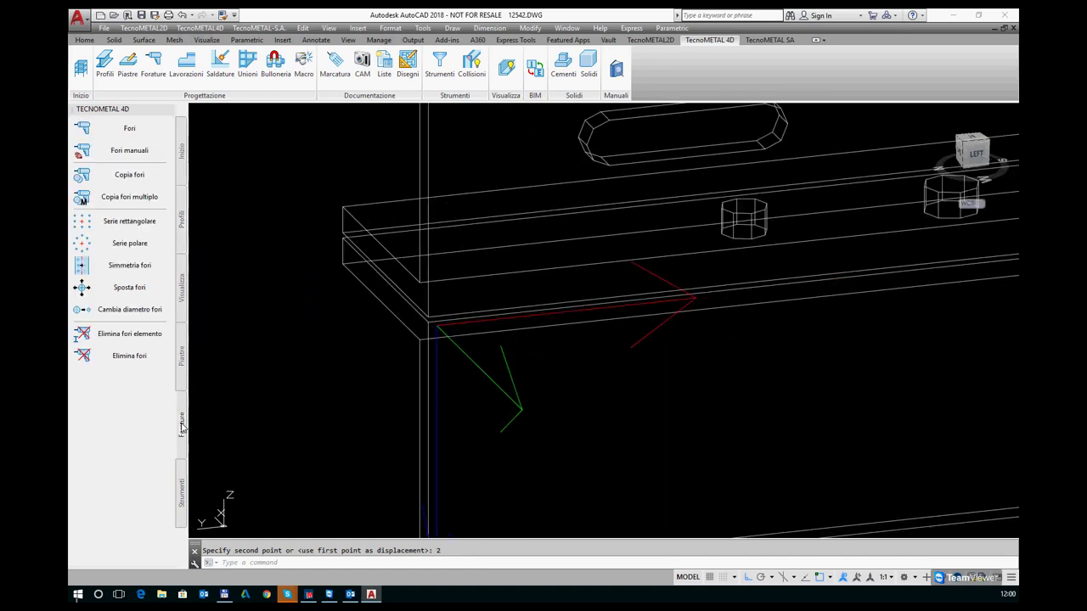
# Step: Copy the upper plate's holes into the angle below with tolerance 5
pyautogui.click(119, 177)
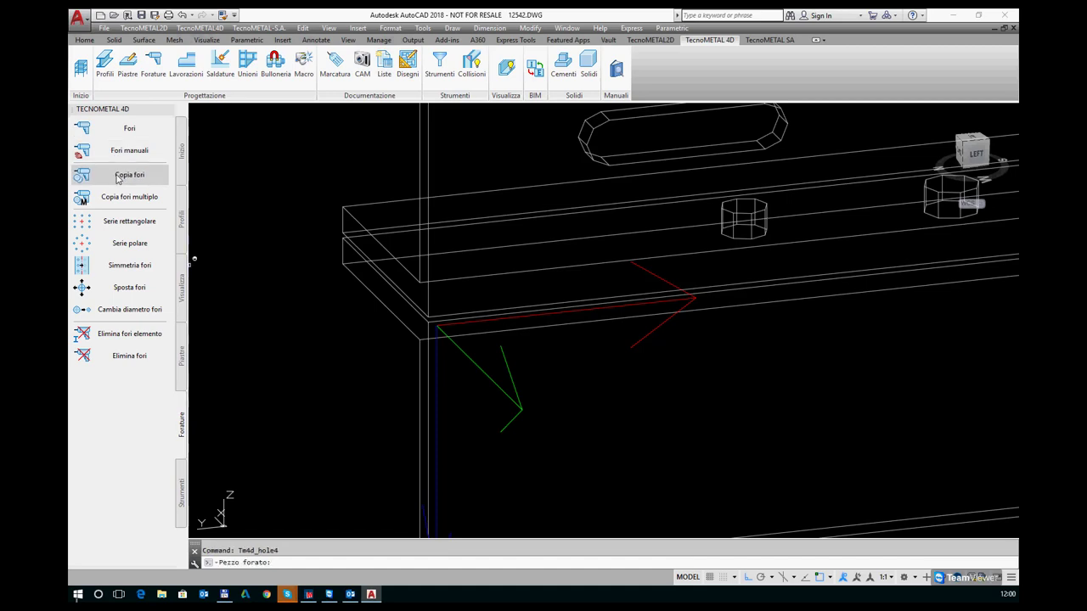
pyautogui.click(429, 164)
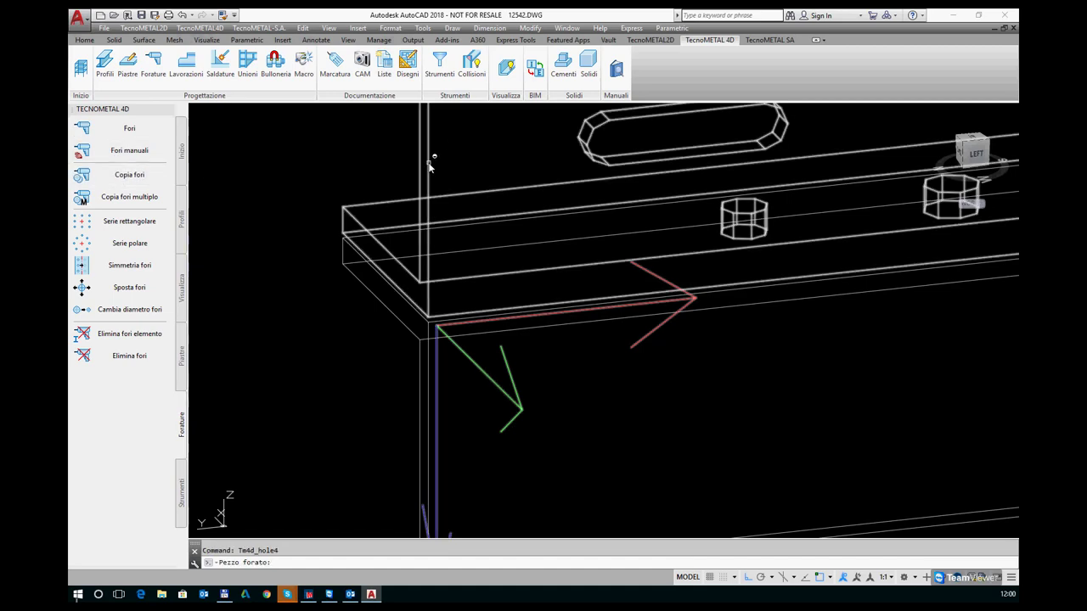
pyautogui.click(388, 303)
pyautogui.press('Return')
pyautogui.write('5')
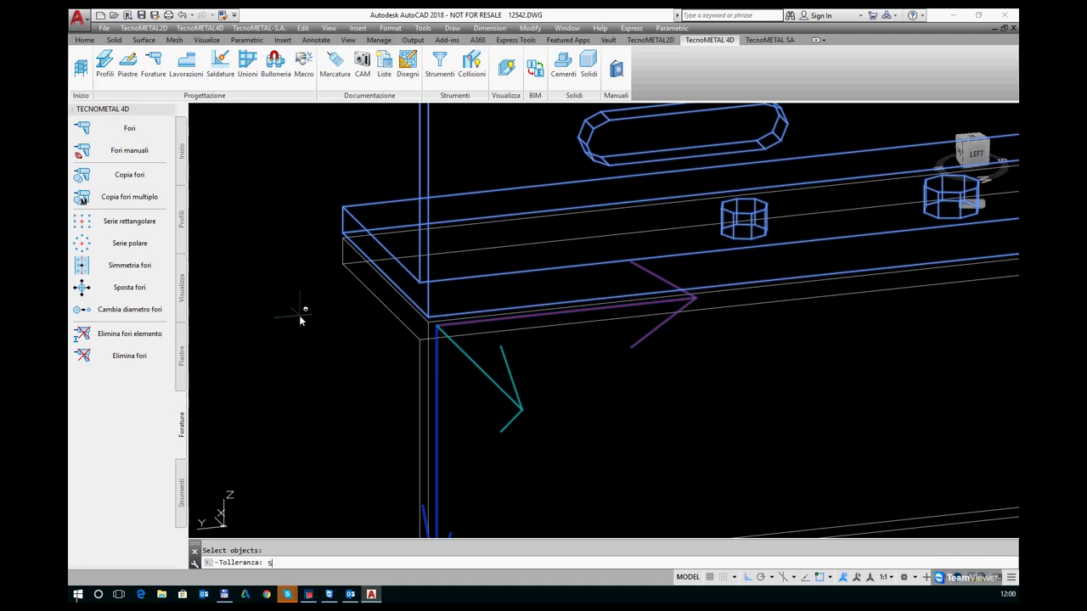
pyautogui.press('Return')
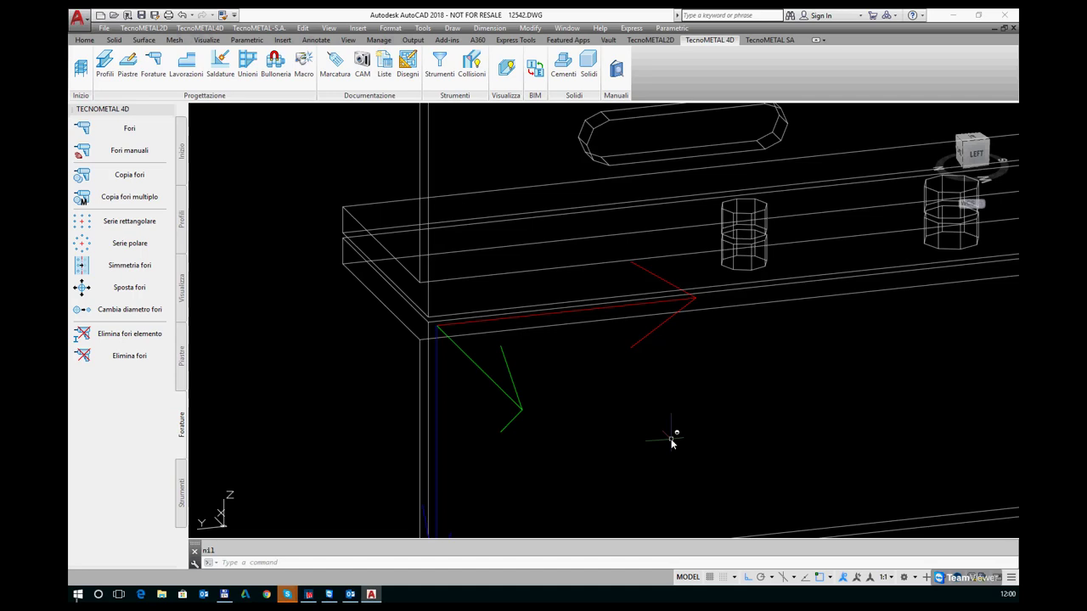
# Step: Generate SB bolts in the plate's holes for the selected profiles with tolerance 5
pyautogui.click(274, 67)
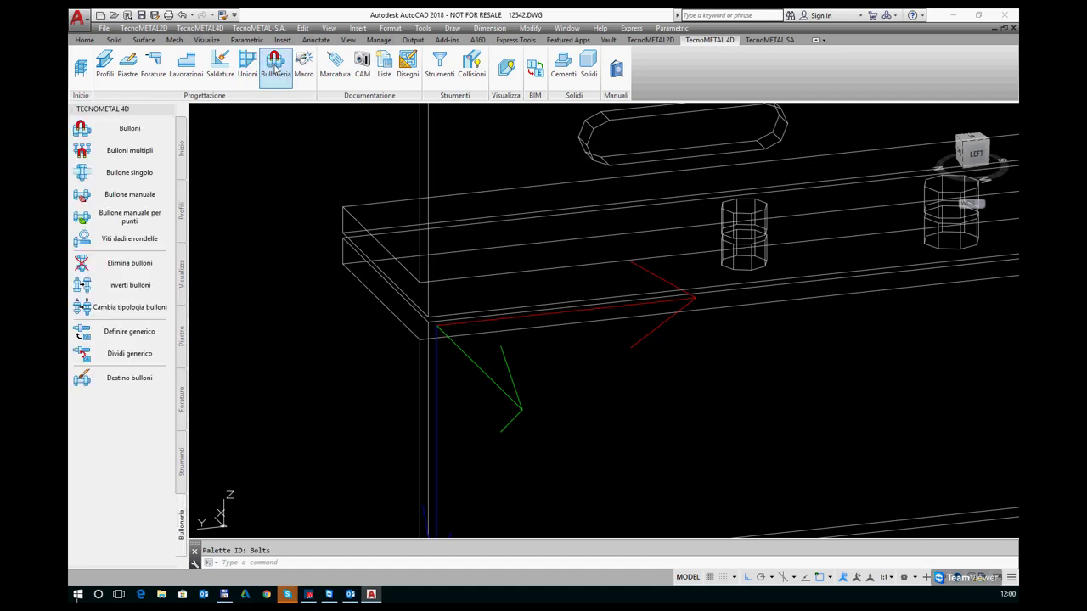
pyautogui.click(130, 128)
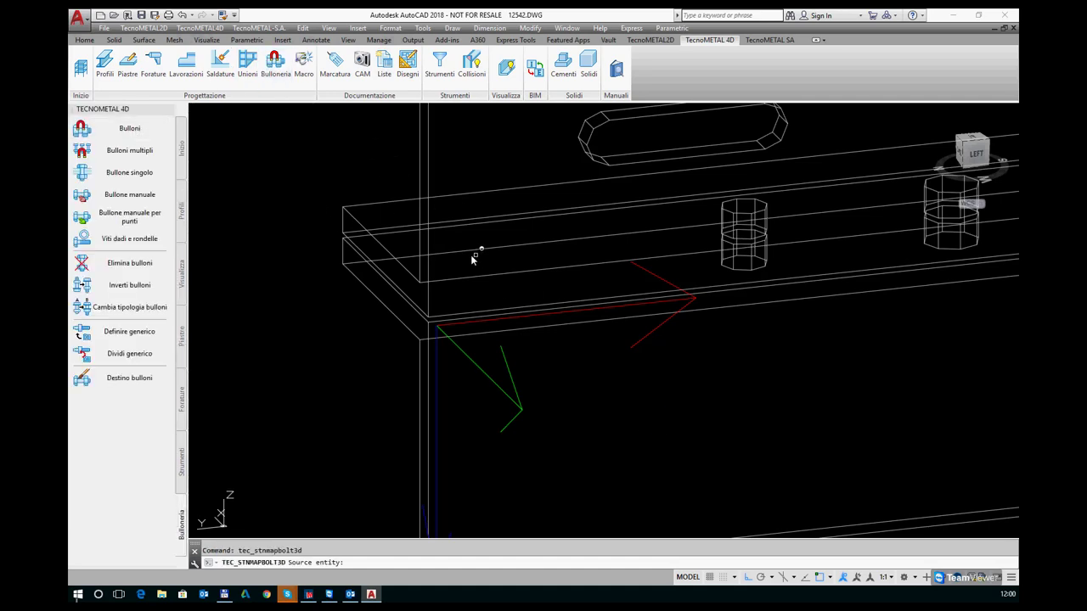
pyautogui.click(427, 264)
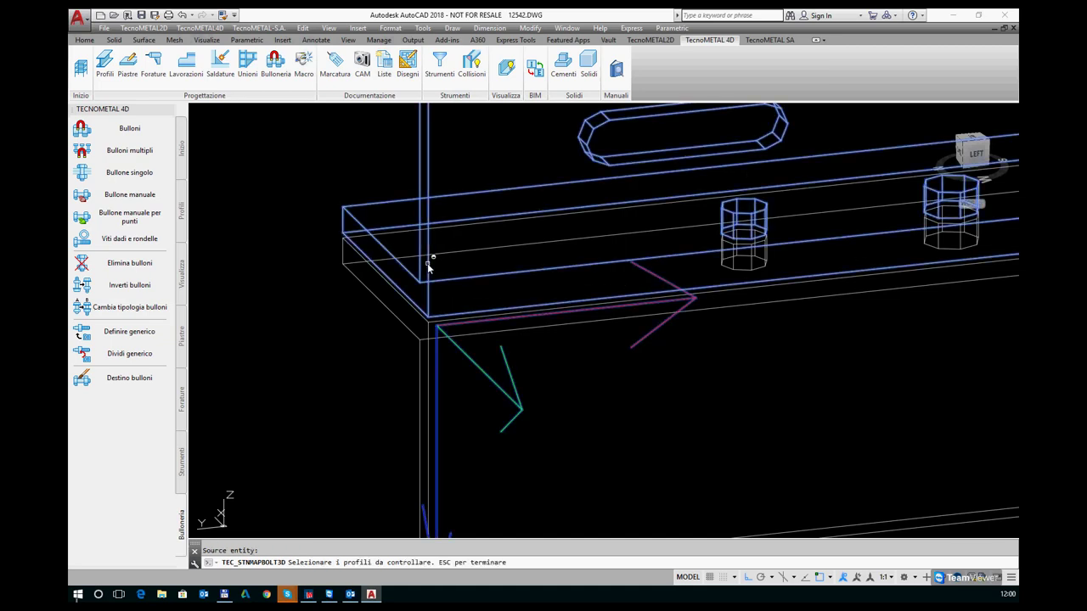
pyautogui.click(394, 316)
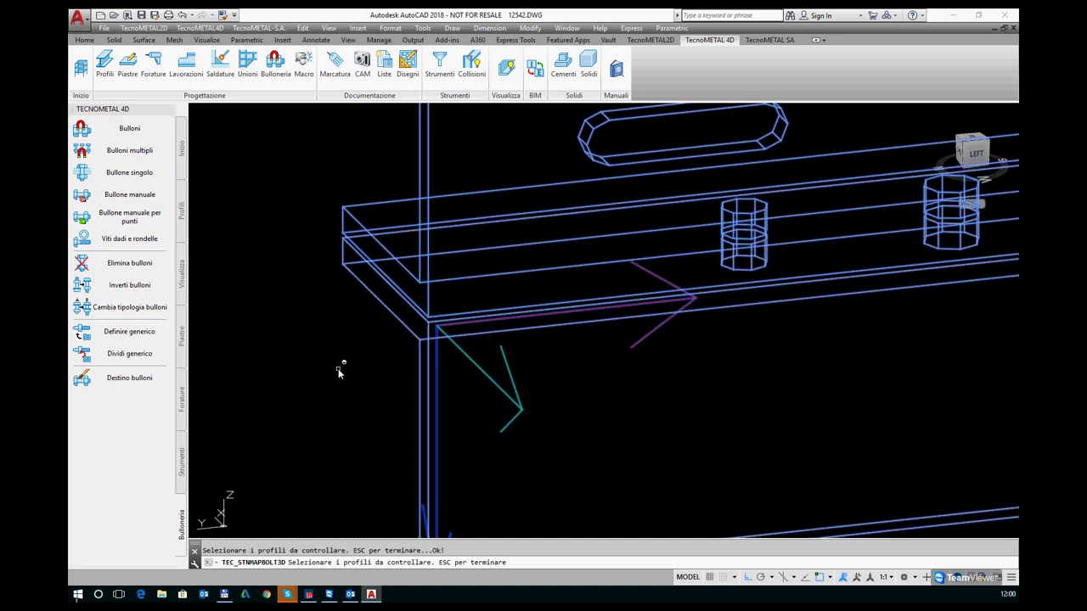
pyautogui.press('Return')
pyautogui.write('s')
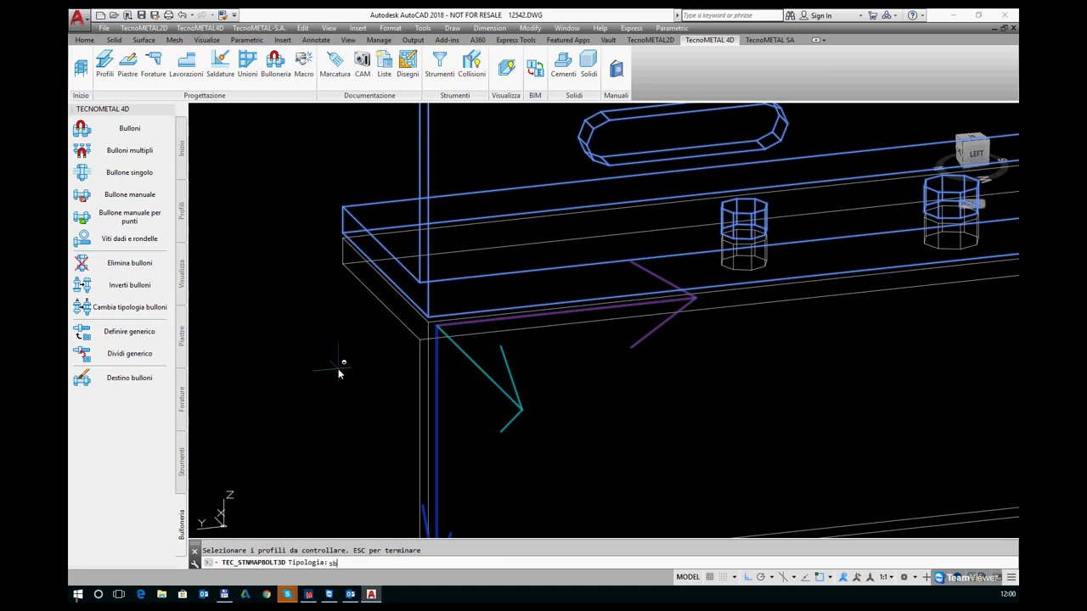
pyautogui.write('b')
pyautogui.press('Return')
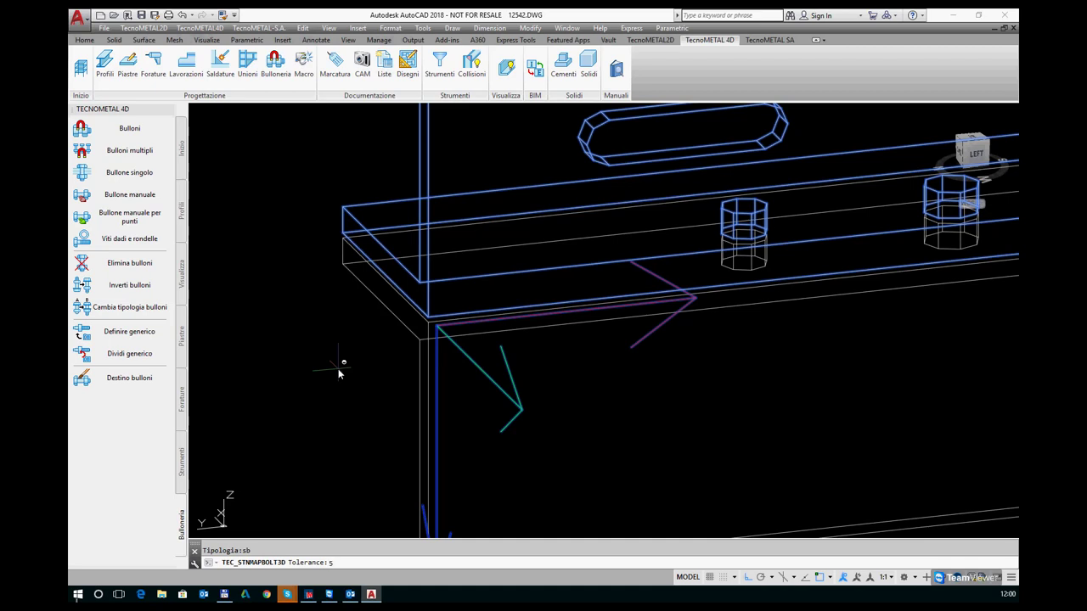
pyautogui.press('Return')
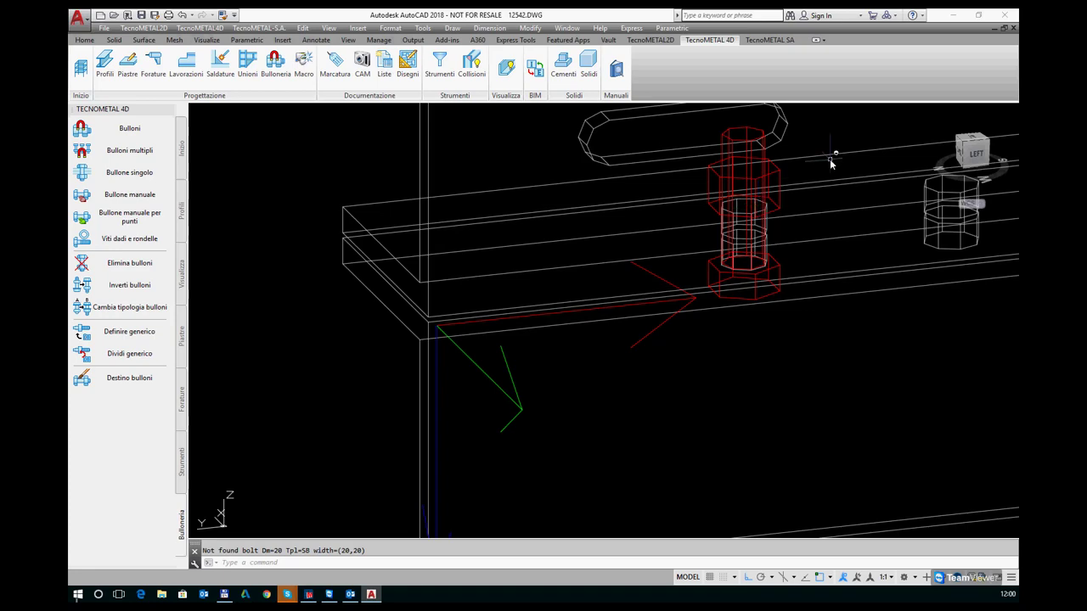
pyautogui.scroll(-4, 696, 309)
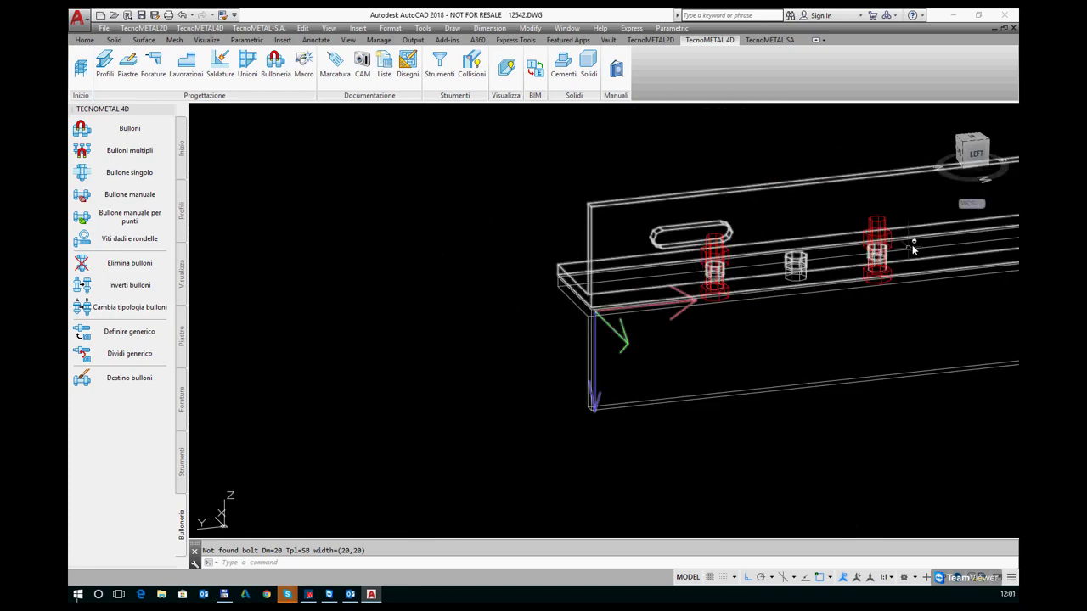
pyautogui.scroll(2, 827, 303)
pyautogui.scroll(2, 790, 254)
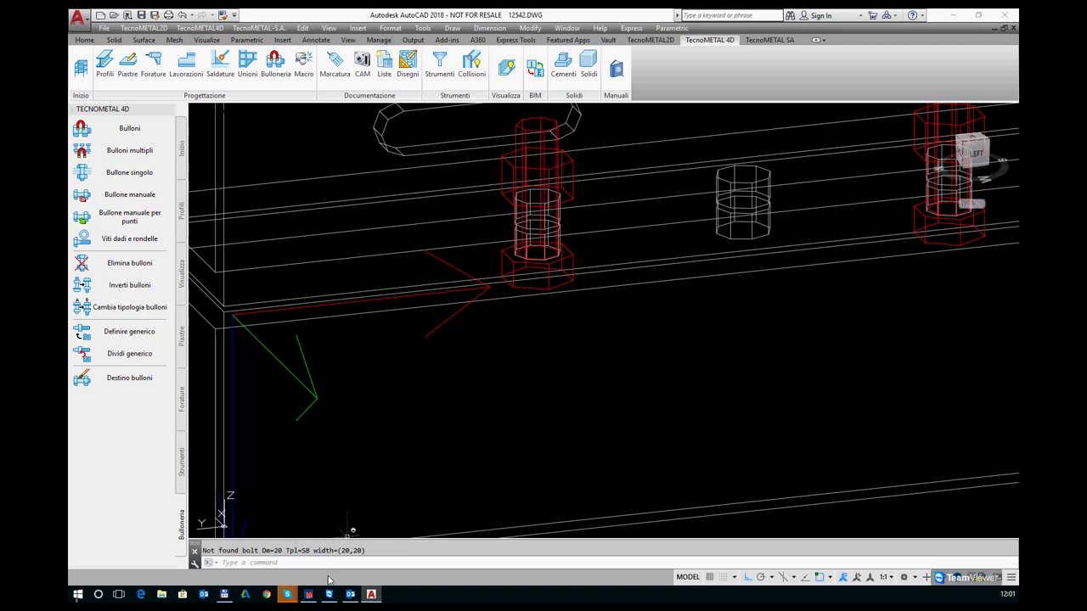
# Step: Open the Serraggi bolt assemblies table filtered to SB type, diameter 20
pyautogui.click(310, 595)
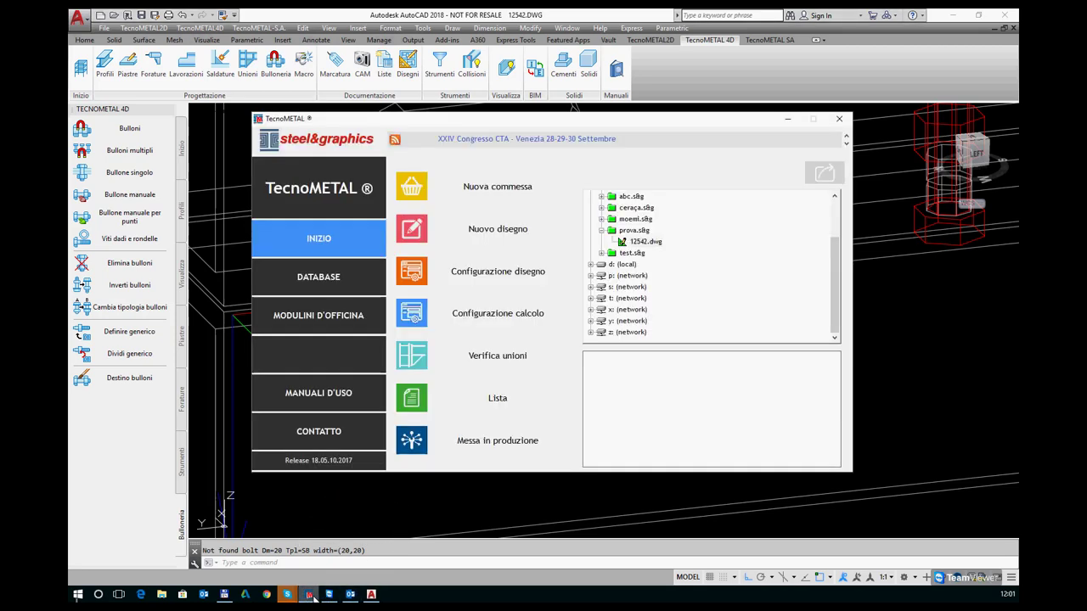
pyautogui.click(338, 270)
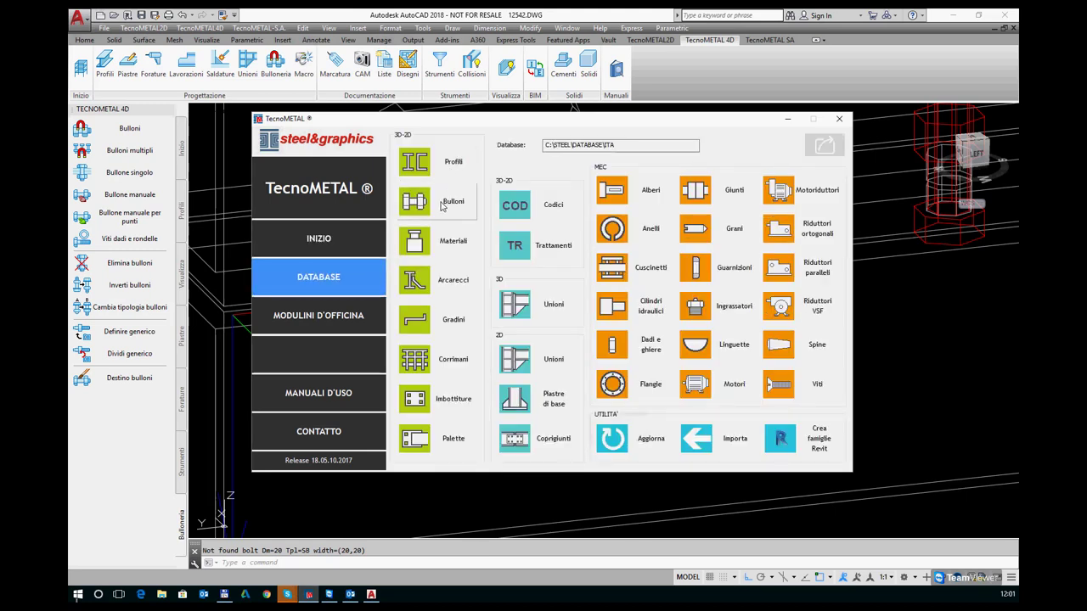
pyautogui.click(444, 203)
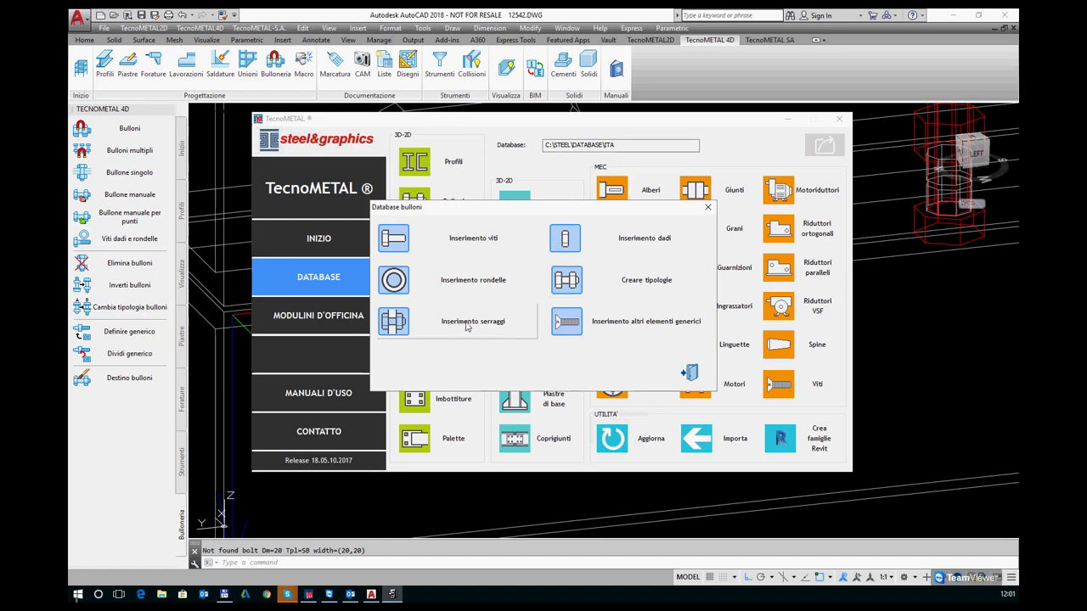
pyautogui.click(460, 327)
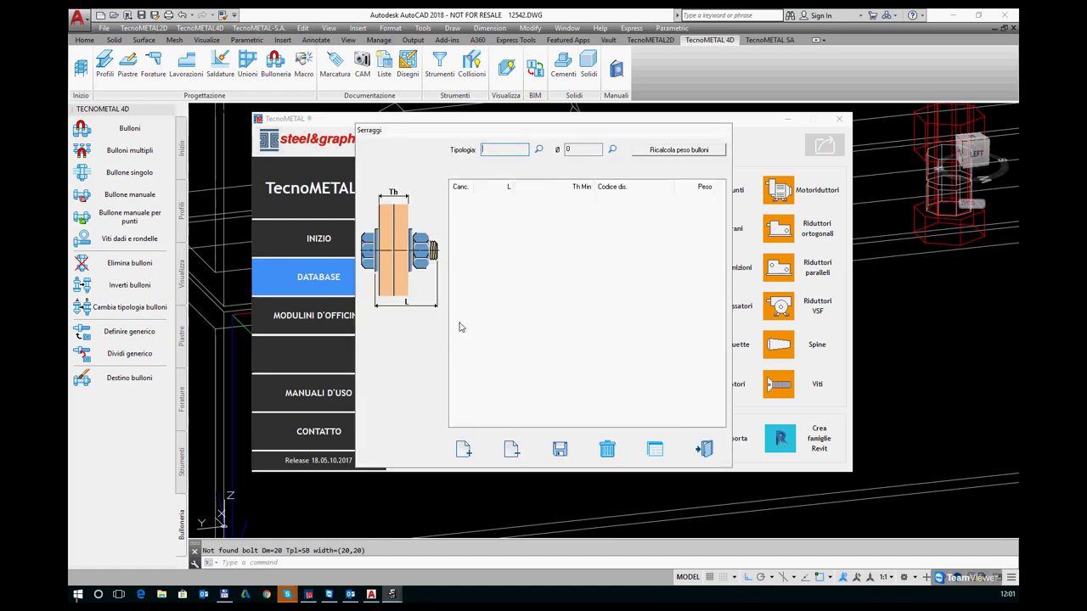
pyautogui.click(538, 149)
pyautogui.moveTo(472, 268); pyautogui.dragTo(469, 297)
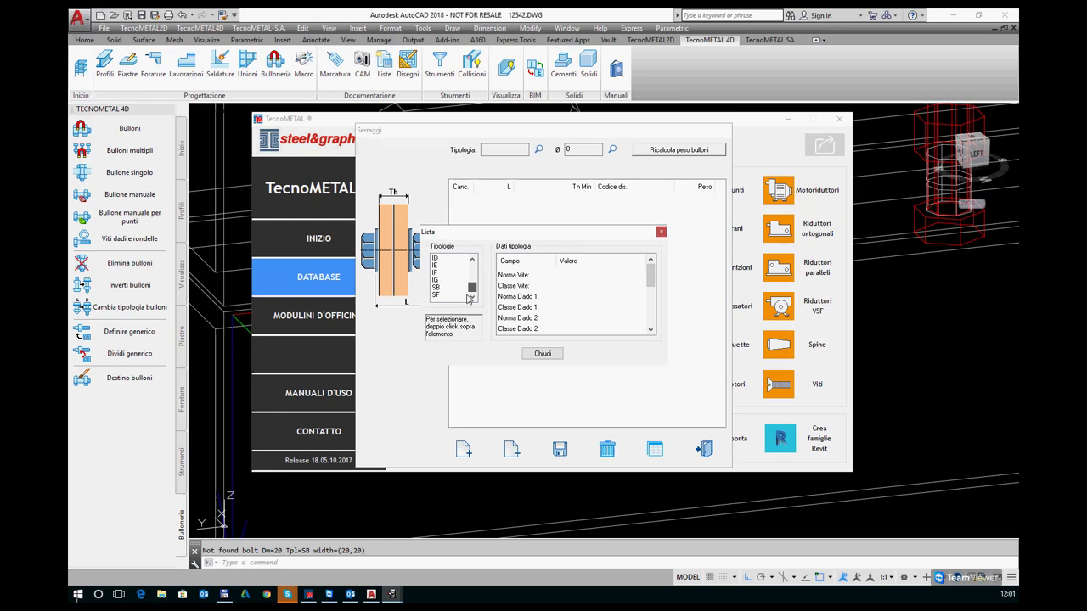
pyautogui.doubleClick(439, 287)
pyautogui.click(612, 150)
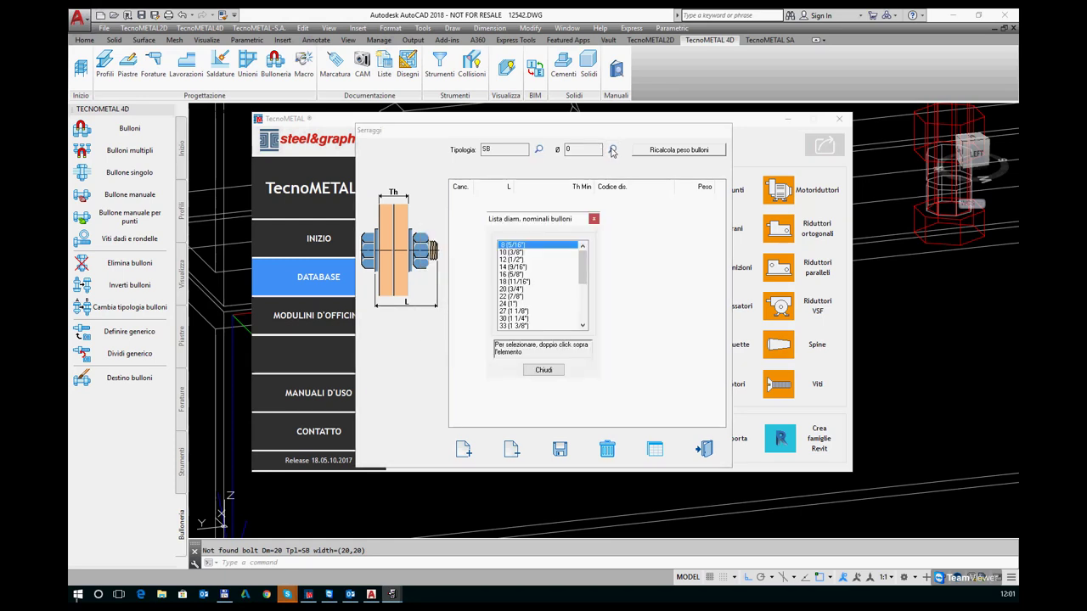
pyautogui.doubleClick(512, 289)
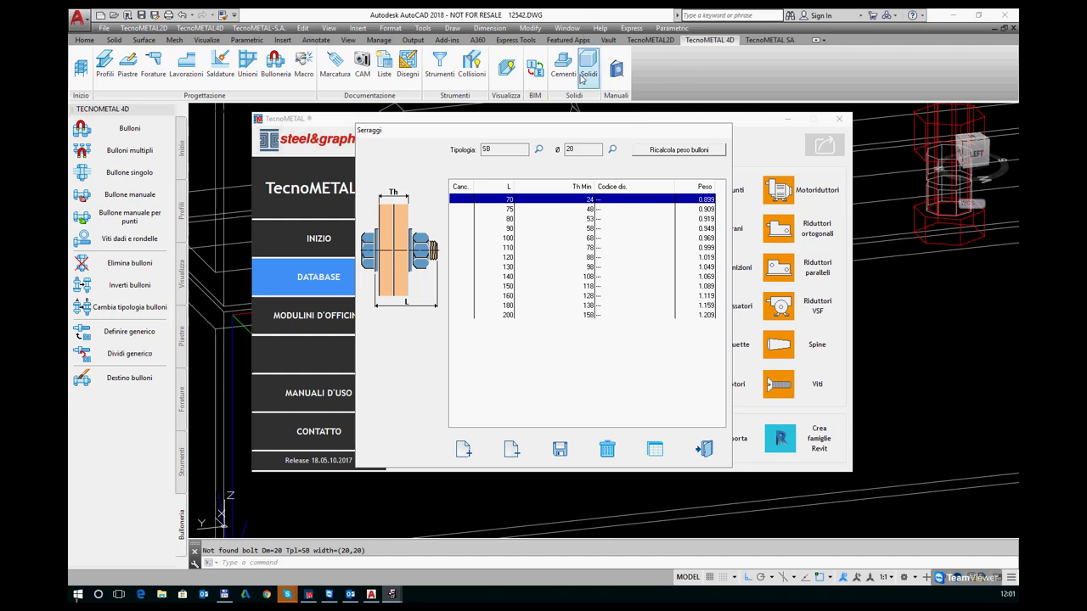
# Step: Set Th Min of the L 70 row to 18 and close the Serraggi table
pyautogui.doubleClick(589, 199)
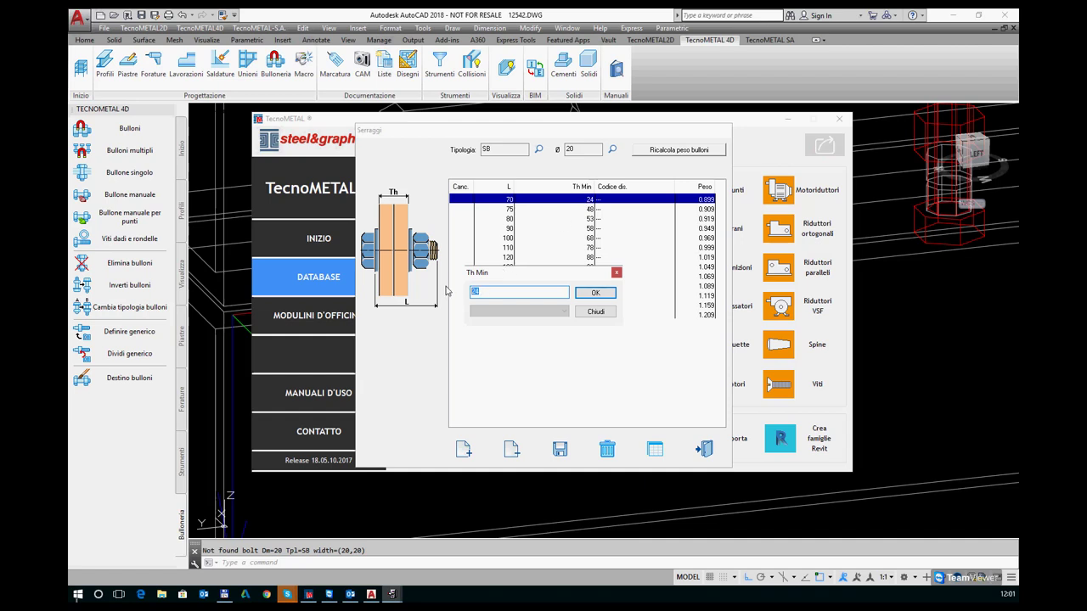
pyautogui.write('18')
pyautogui.click(594, 292)
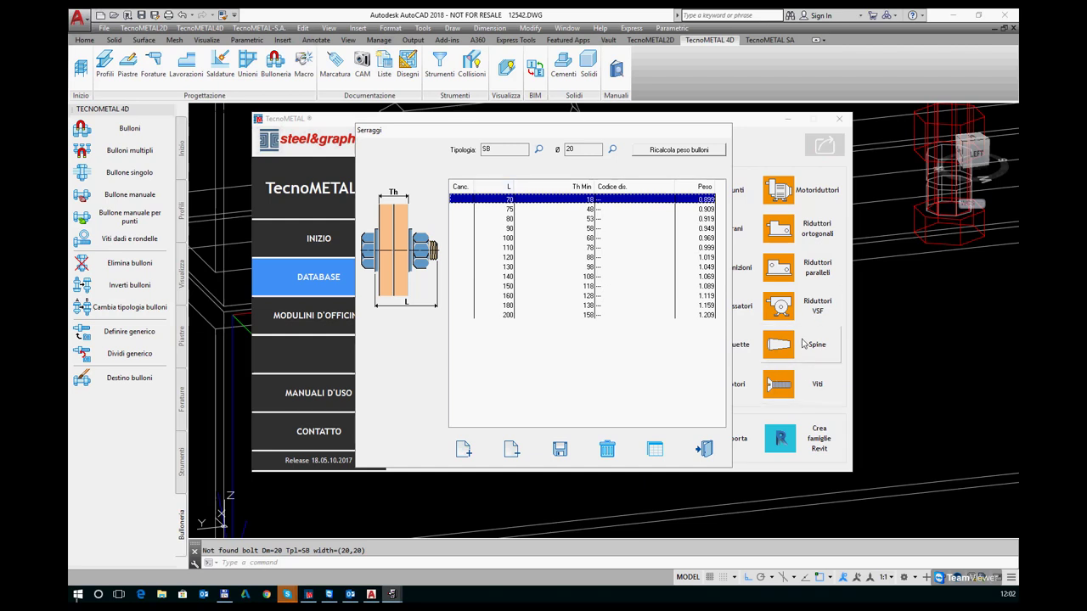
pyautogui.click(705, 450)
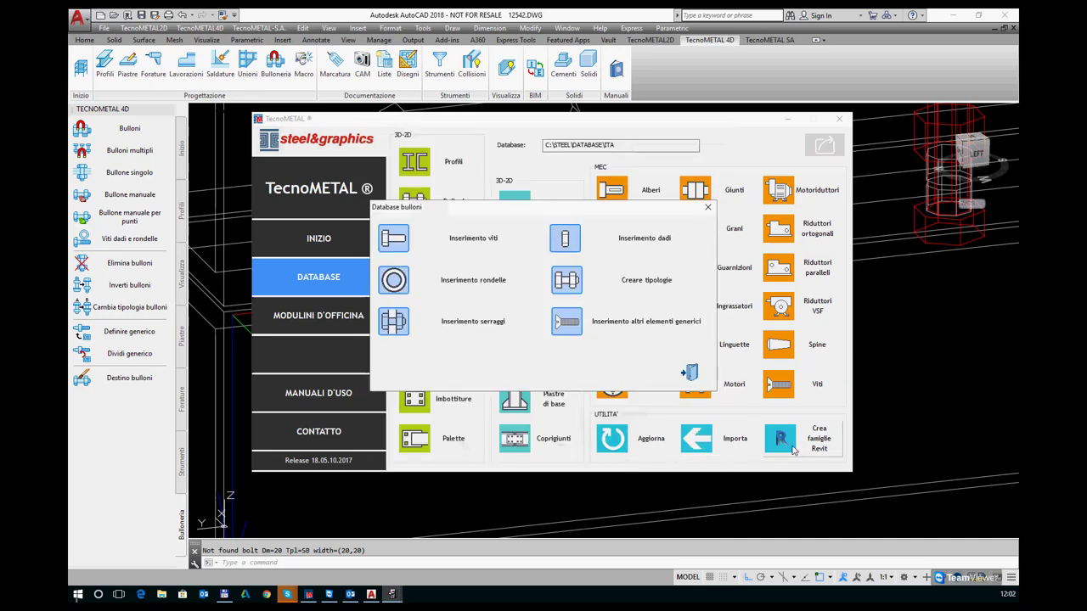
# Step: Close the TecnoMETAL database and zoom to frame the plate and its bolts
pyautogui.click(728, 389)
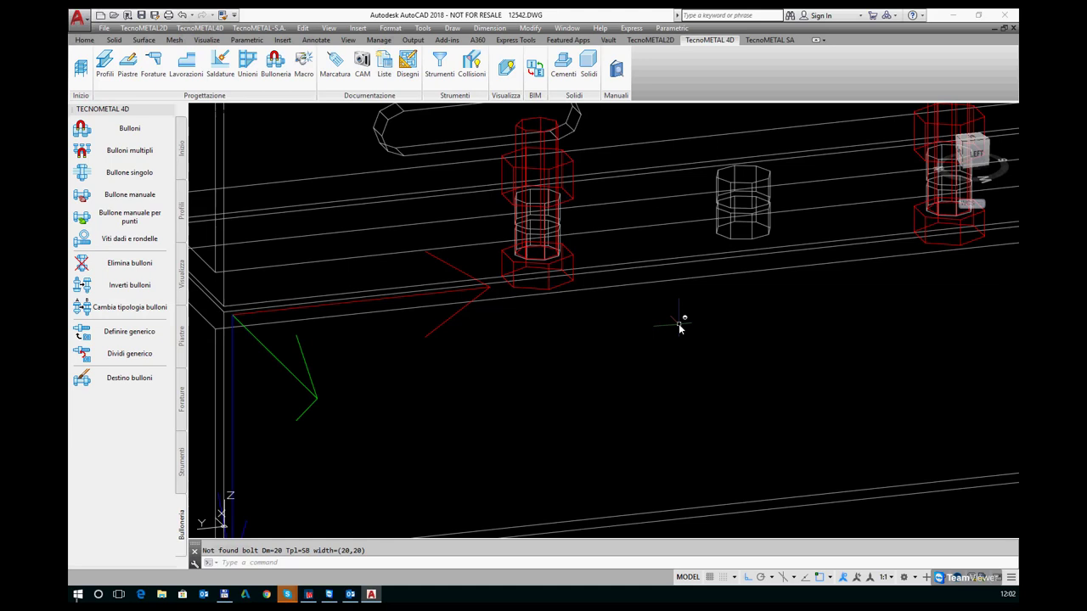
pyautogui.scroll(-5, 645, 340)
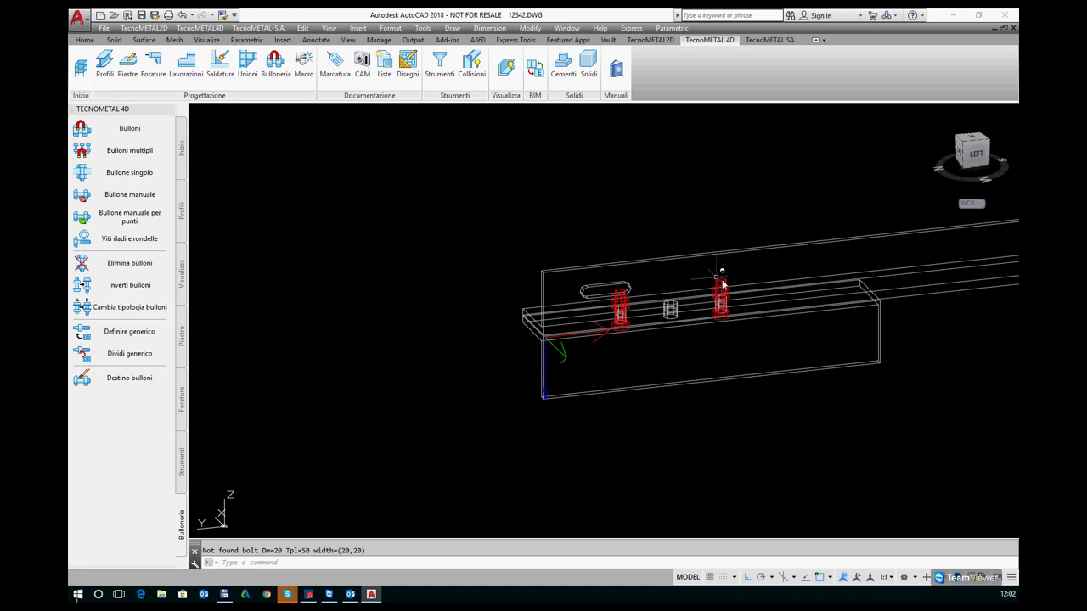
pyautogui.scroll(3, 730, 280)
pyautogui.scroll(-2, 744, 294)
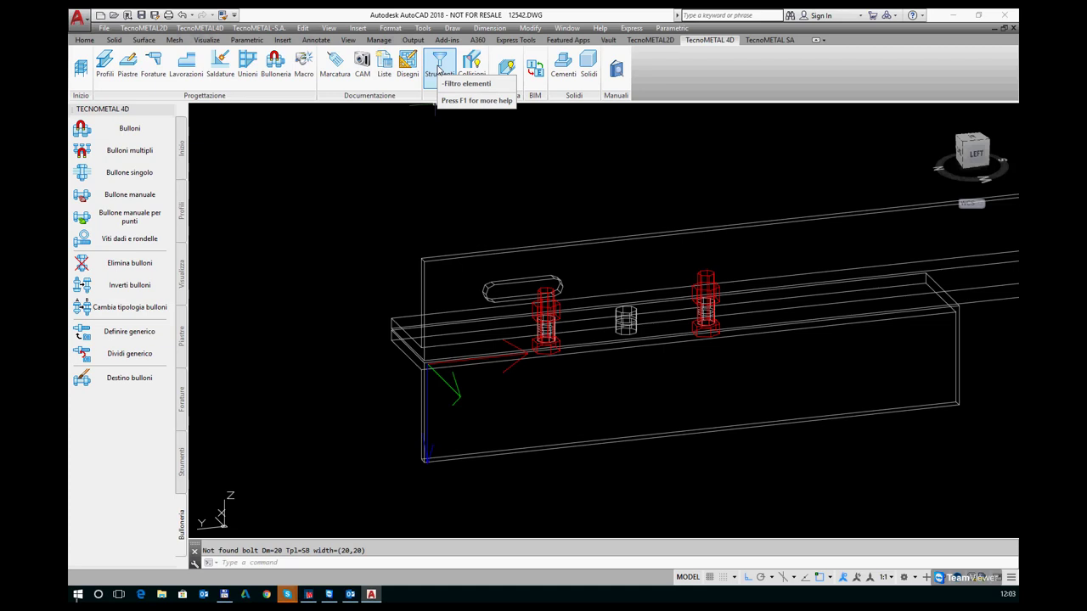
# Step: Turn on Linee elemento reference lines for the plate and the lower beam
pyautogui.click(440, 68)
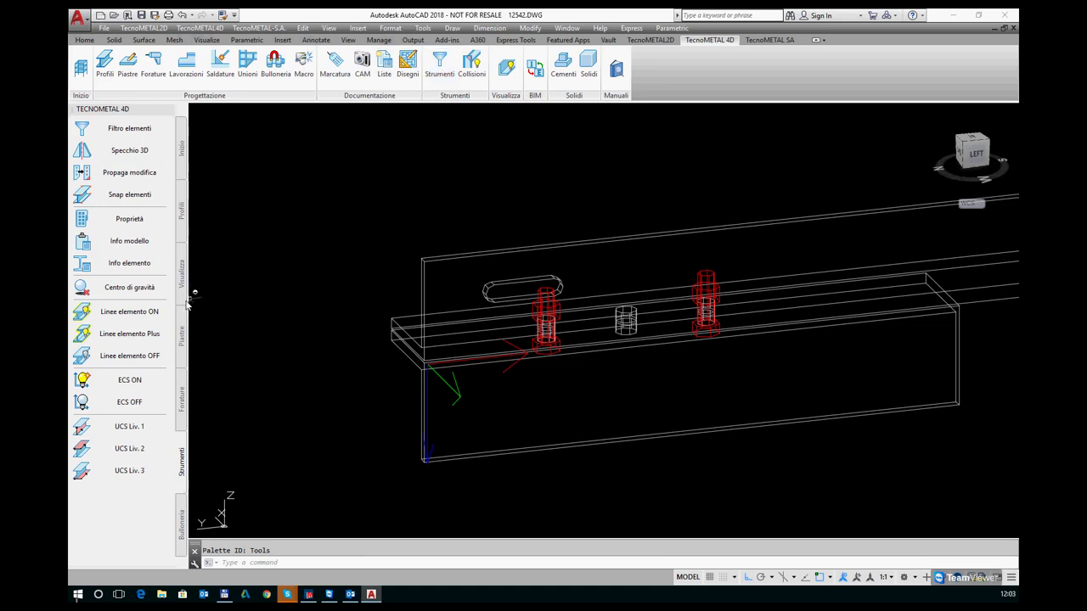
pyautogui.click(121, 314)
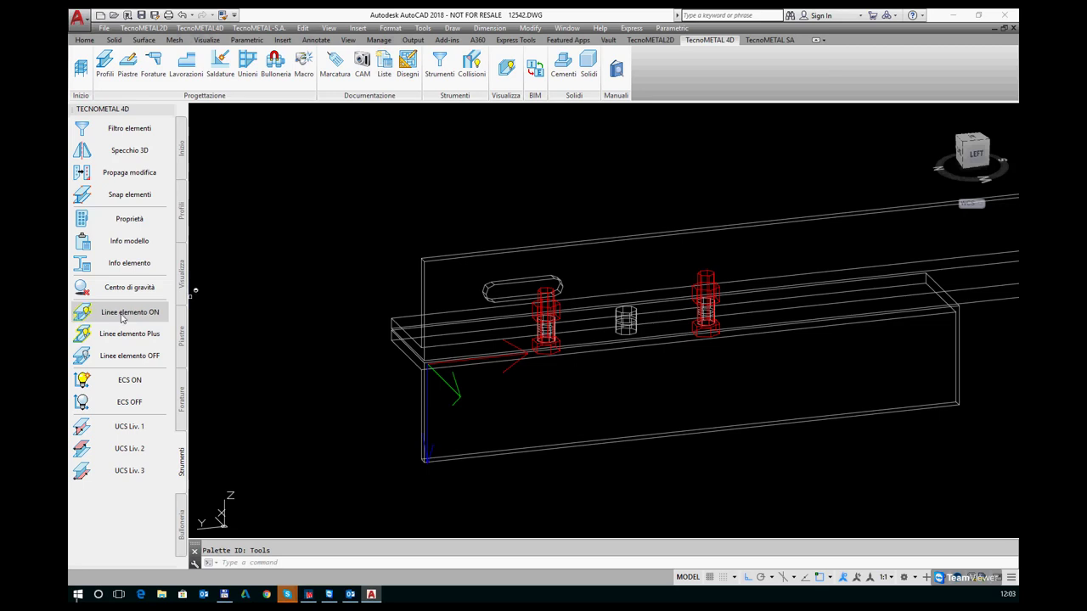
pyautogui.click(660, 233)
pyautogui.click(691, 433)
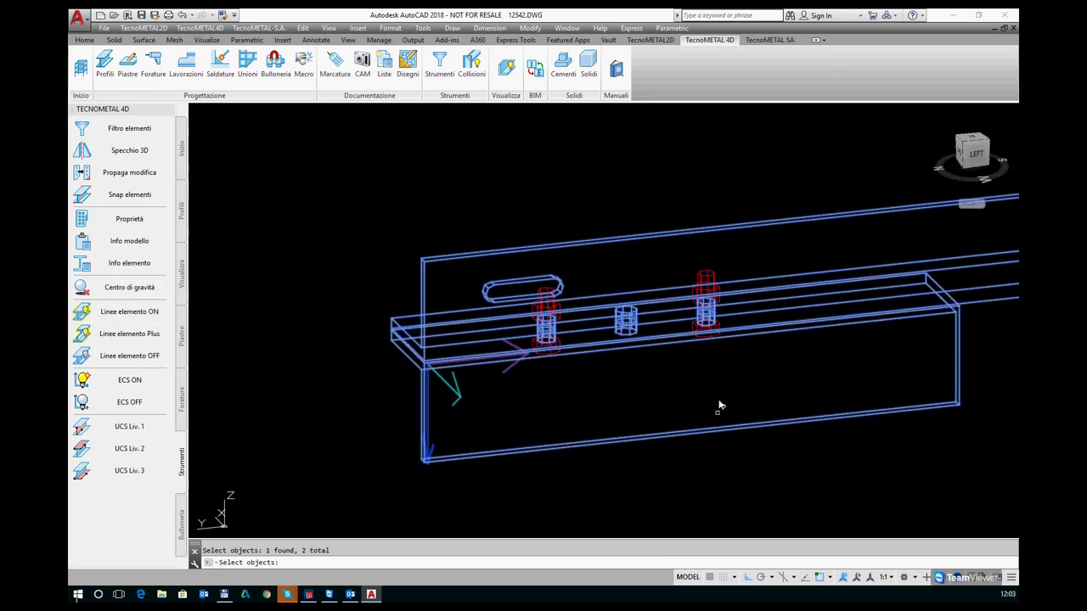
pyautogui.press('Return')
pyautogui.scroll(4, 636, 360)
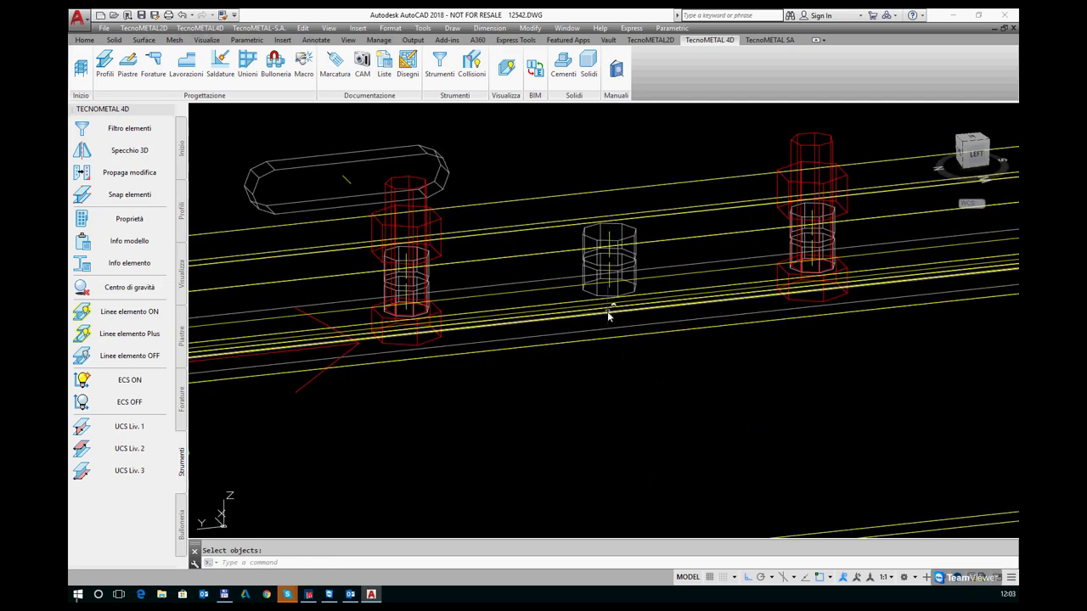
pyautogui.moveTo(608, 314)
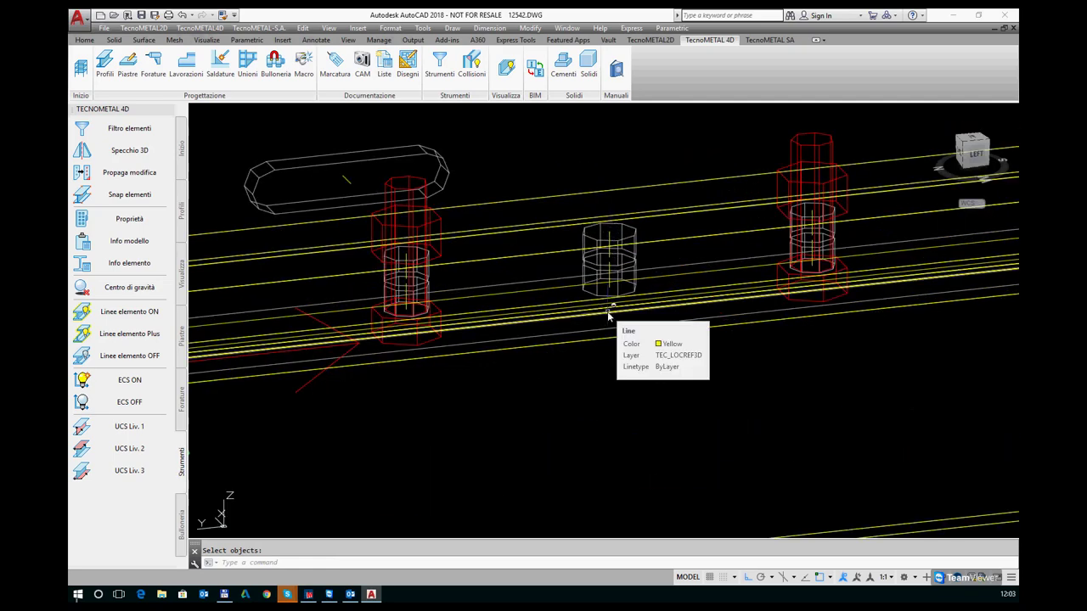
pyautogui.click(274, 64)
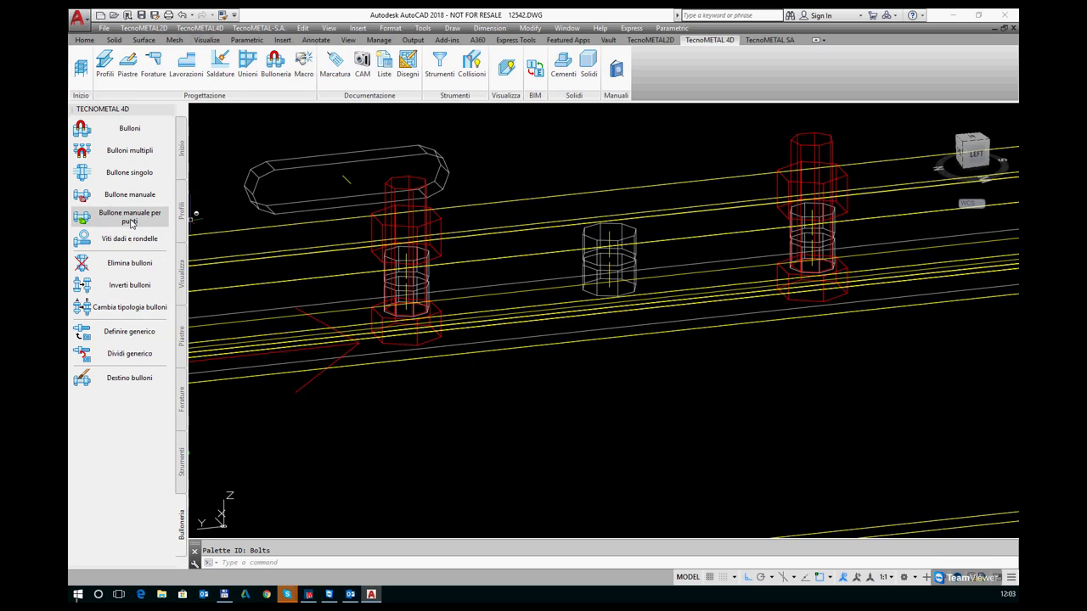
# Step: Place a diameter-20 type a bolt through the middle hole between its top and bottom points
pyautogui.click(132, 223)
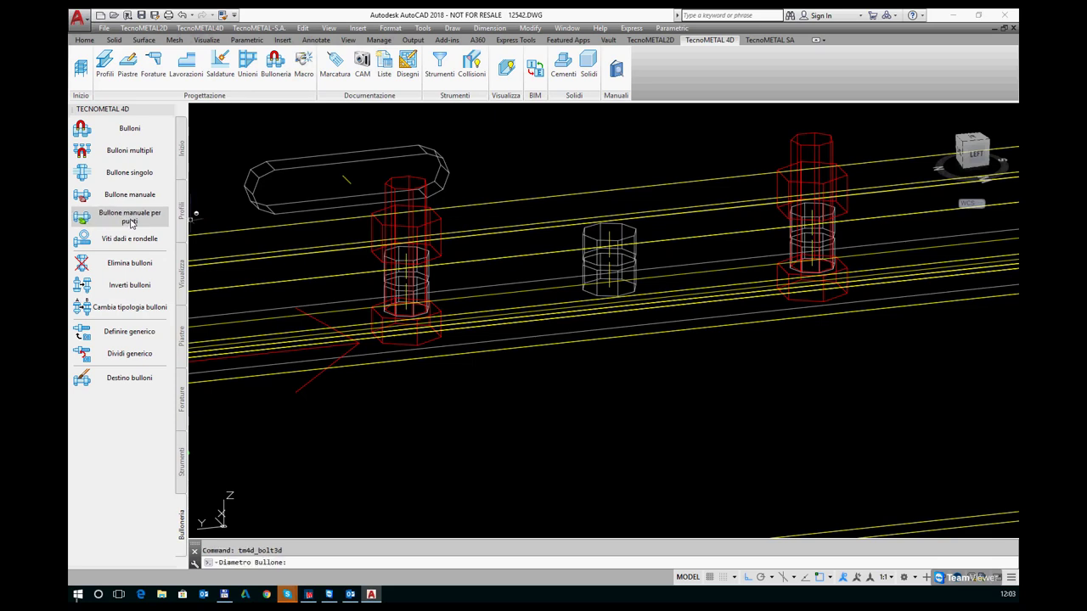
pyautogui.write('20')
pyautogui.press('Return')
pyautogui.write('a: a')
pyautogui.press('Return')
pyautogui.click(608, 240)
pyautogui.click(609, 292)
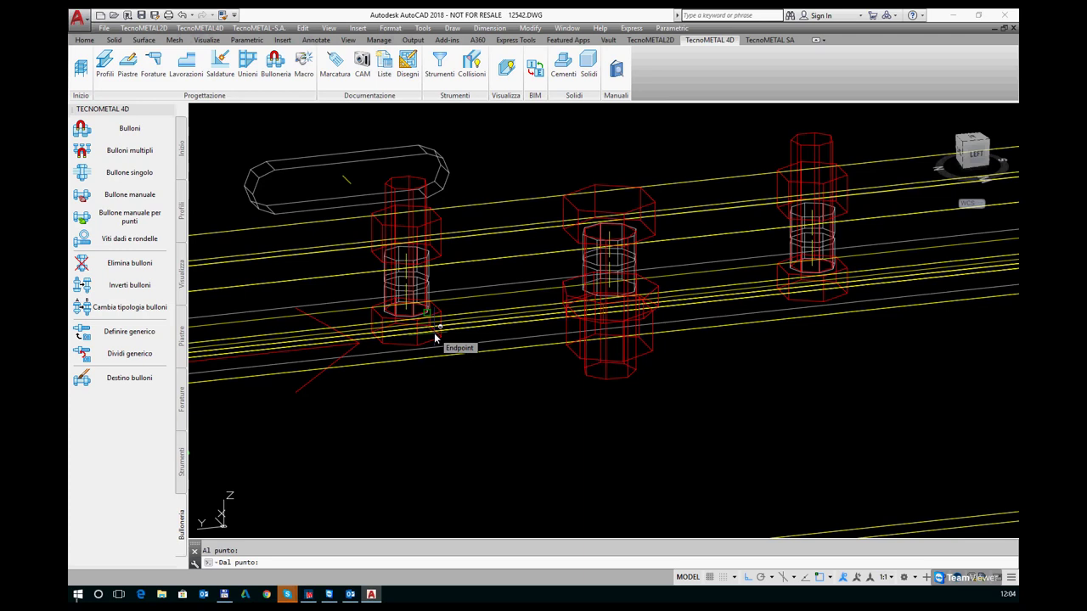
pyautogui.click(434, 333)
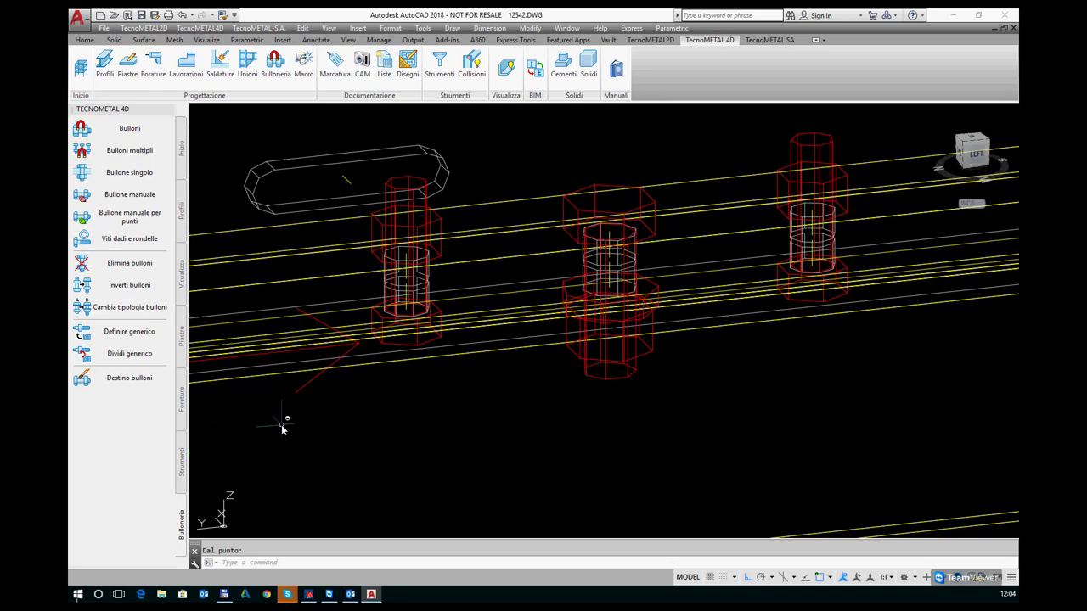
pyautogui.scroll(-4, 603, 399)
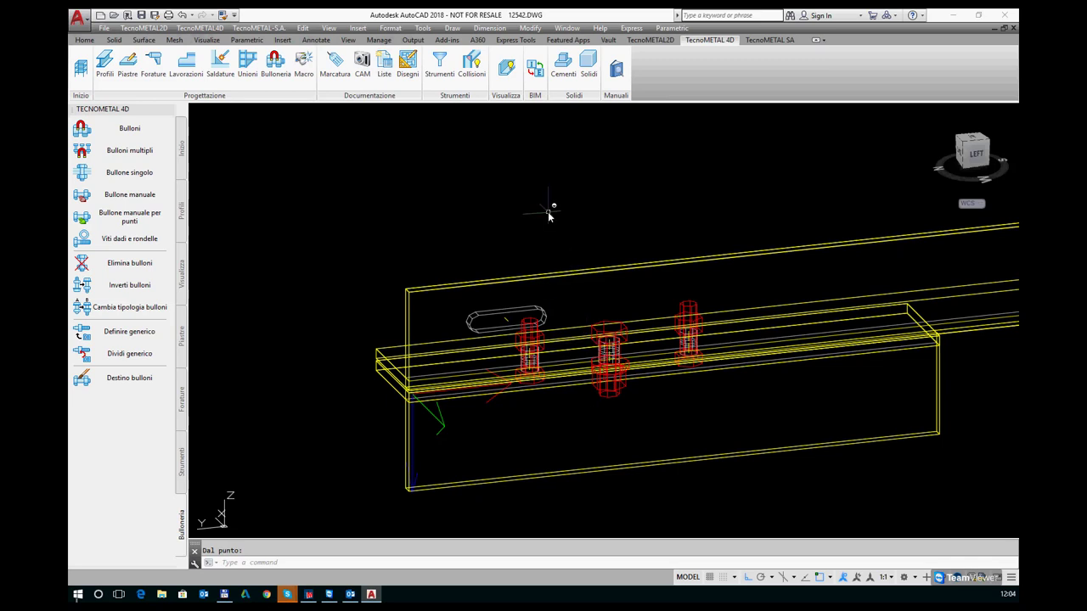
# Step: Zoom out and open the Torri Siluetta tower outline dialog from the Macro palette
pyautogui.scroll(-3, 548, 211)
pyautogui.scroll(-3, 547, 211)
pyautogui.scroll(-3, 533, 280)
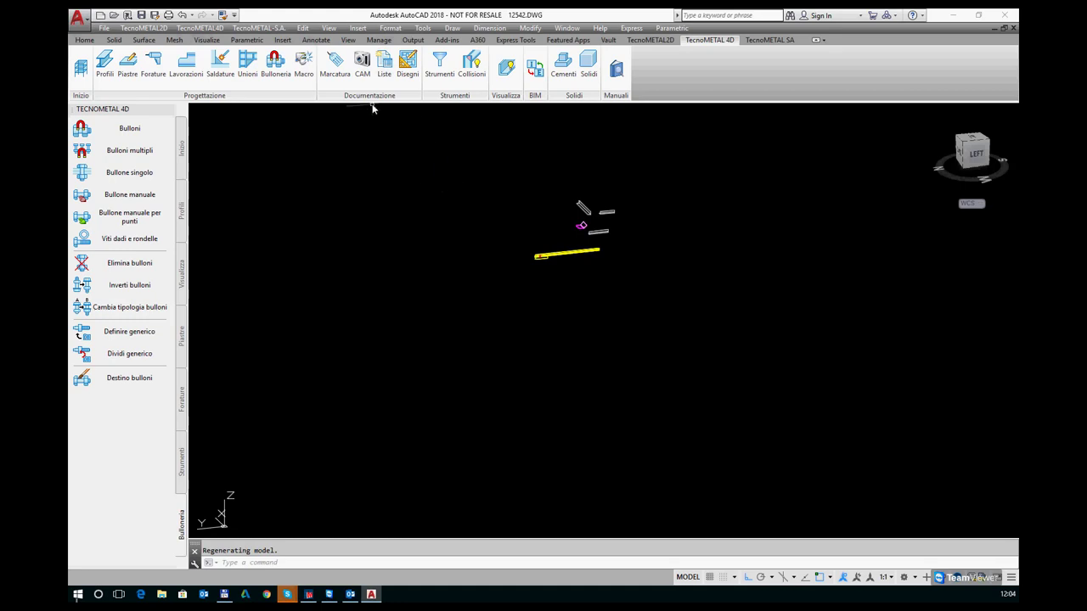
pyautogui.click(304, 66)
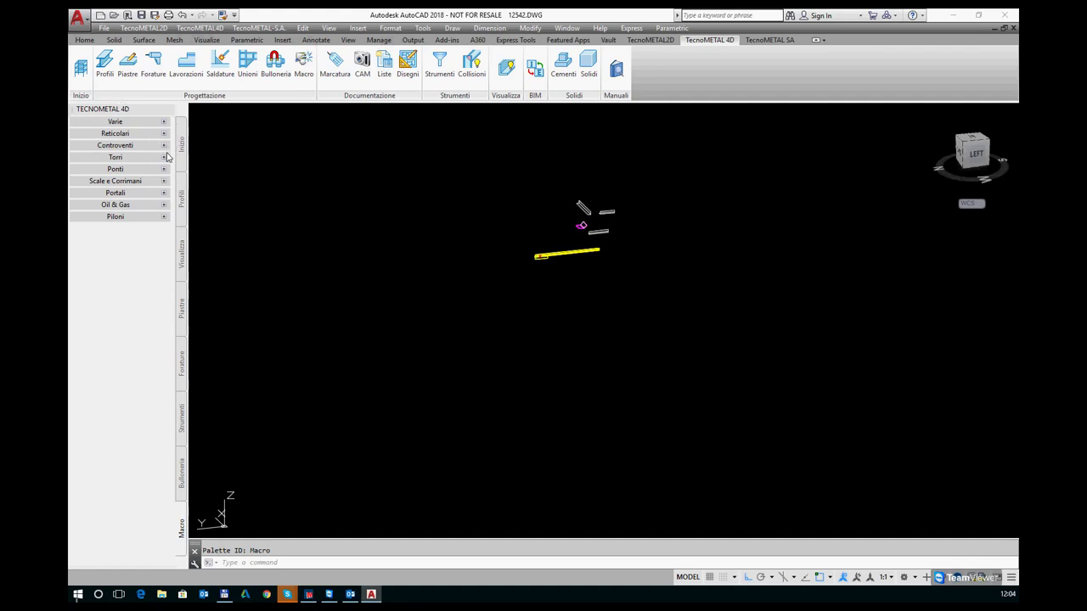
pyautogui.click(165, 158)
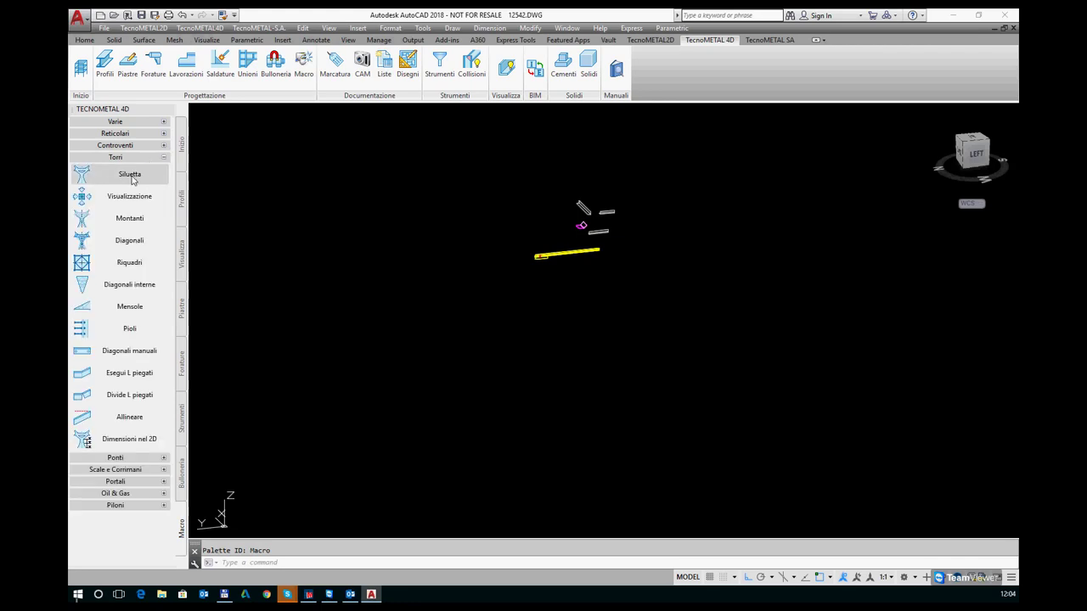
pyautogui.click(131, 176)
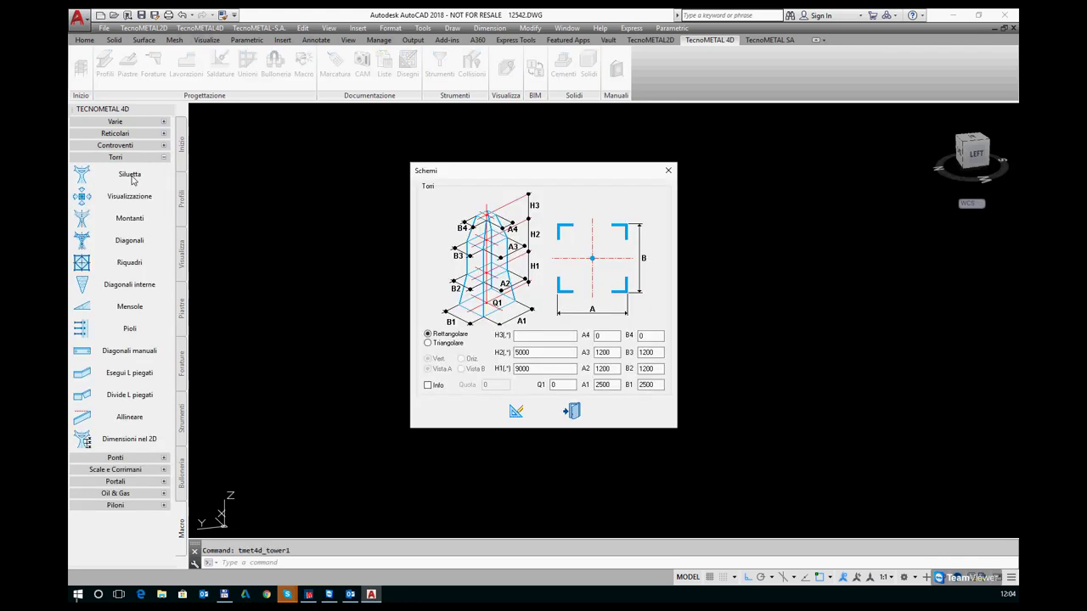
# Step: Set tower section heights H1 to 4*2500,2000 and H2 to 100,6*1200
pyautogui.click(610, 385)
pyautogui.click(658, 386)
pyautogui.click(556, 385)
pyautogui.doubleClick(540, 368)
pyautogui.write('4*2500')
pyautogui.write(',2000')
pyautogui.click(617, 367)
pyautogui.click(658, 371)
pyautogui.hotkey('shift', 'Tab')
pyautogui.press('Tab')
pyautogui.doubleClick(519, 352)
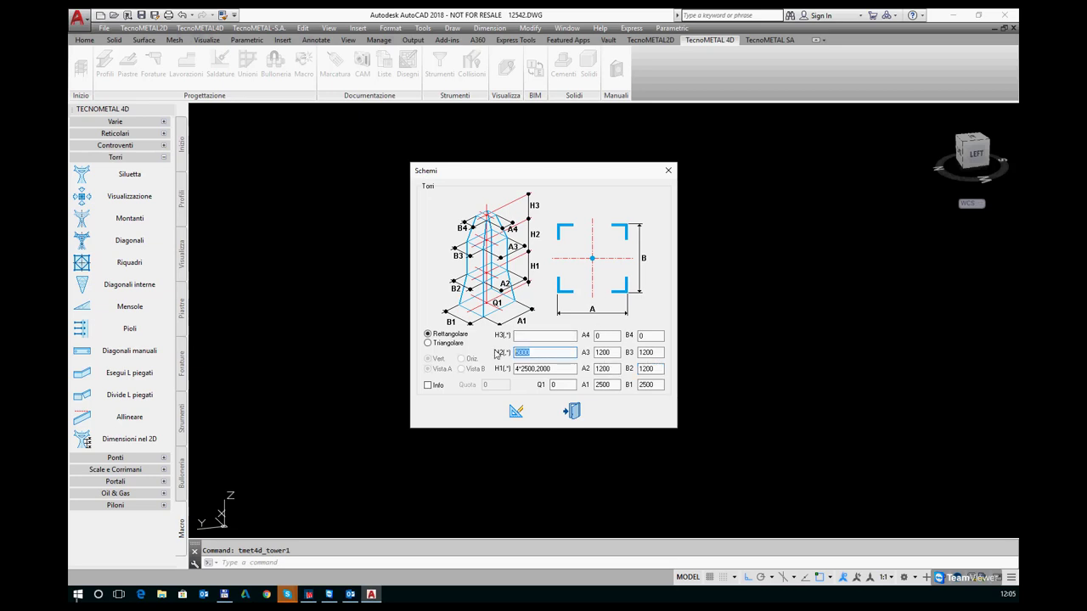
pyautogui.write('100,6*1200')
# Step: Set H3 to 3*800 and top widths A4 and B4 to 200, then generate the outline
pyautogui.click(611, 352)
pyautogui.hotkey('shift', 'Left')
pyautogui.hotkey('shift', 'Left')
pyautogui.hotkey('shift', 'Left')
pyautogui.hotkey('shift', 'Left')
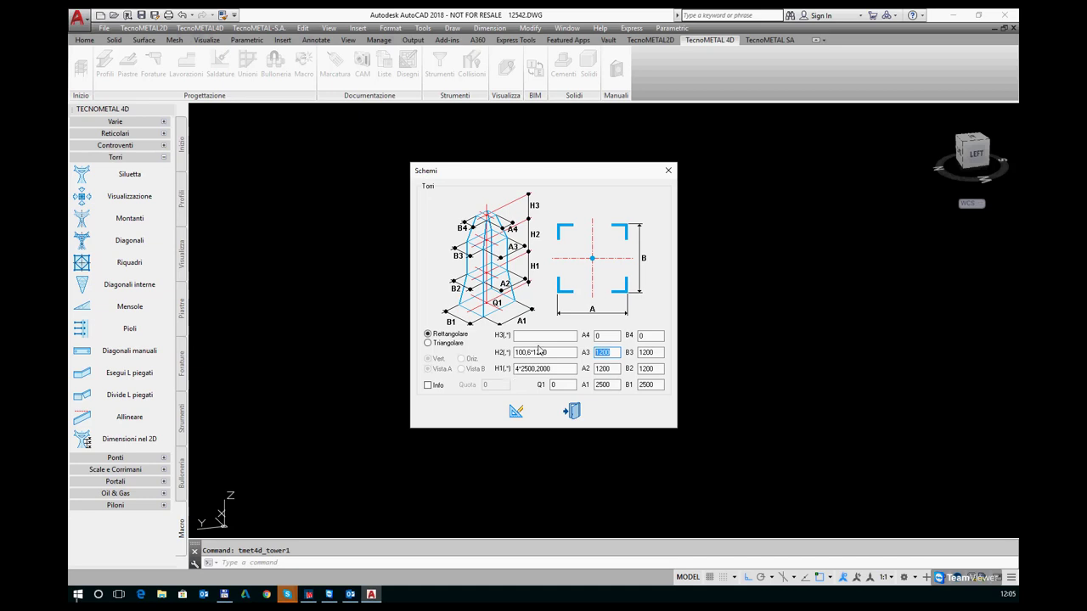
pyautogui.click(539, 336)
pyautogui.write('3')
pyautogui.click(595, 338)
pyautogui.write('00')
pyautogui.press('Tab')
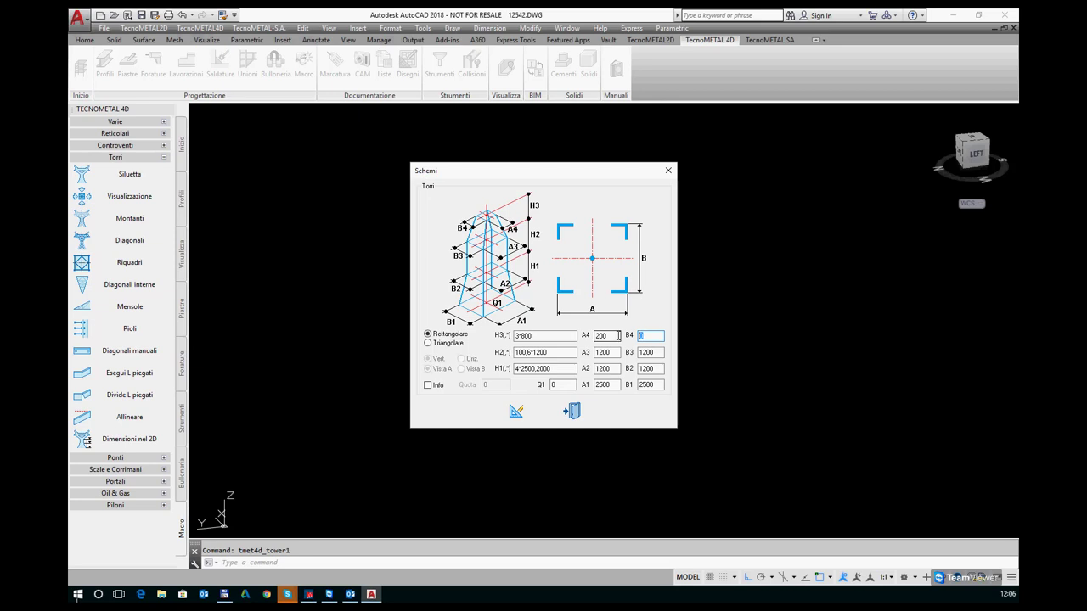
pyautogui.write('200')
pyautogui.click(517, 412)
# Step: Insert the tower wireframe at the picked base point and open the Montanti dialog
pyautogui.click(370, 394)
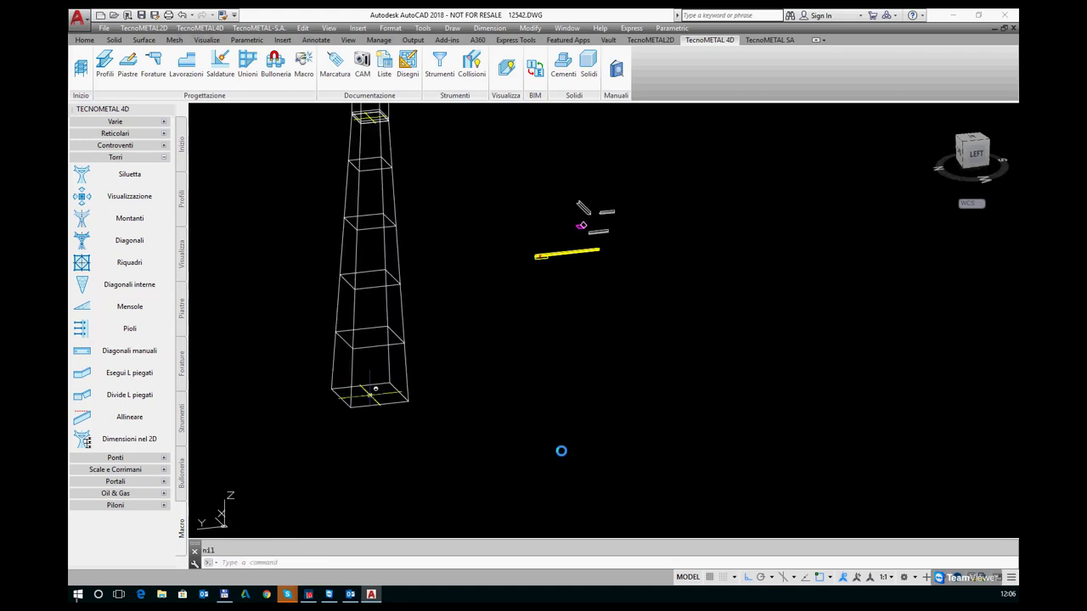
pyautogui.scroll(-5, 533, 421)
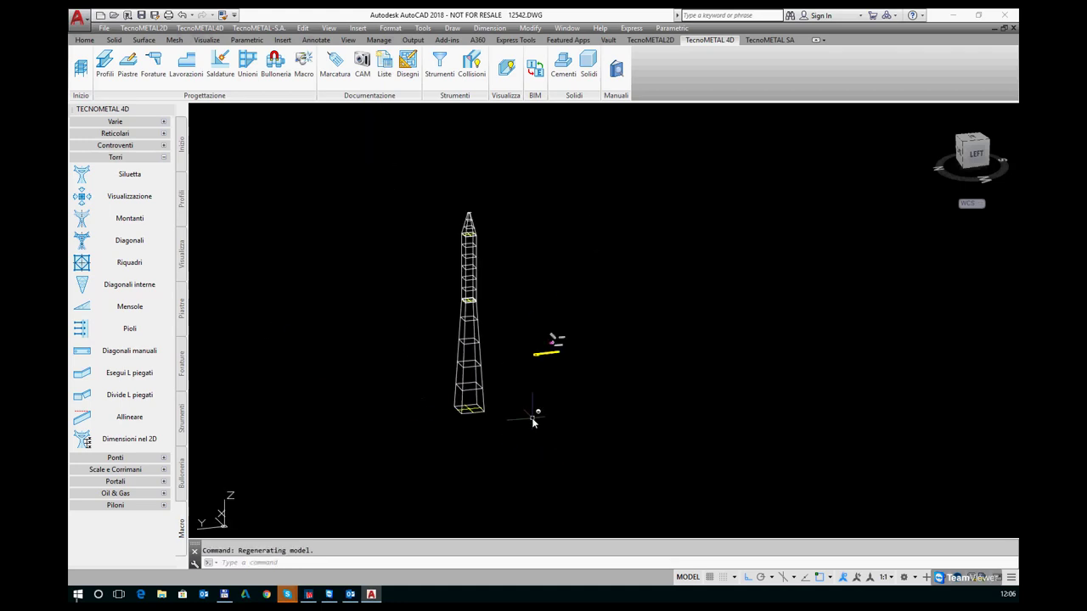
pyautogui.scroll(4, 469, 304)
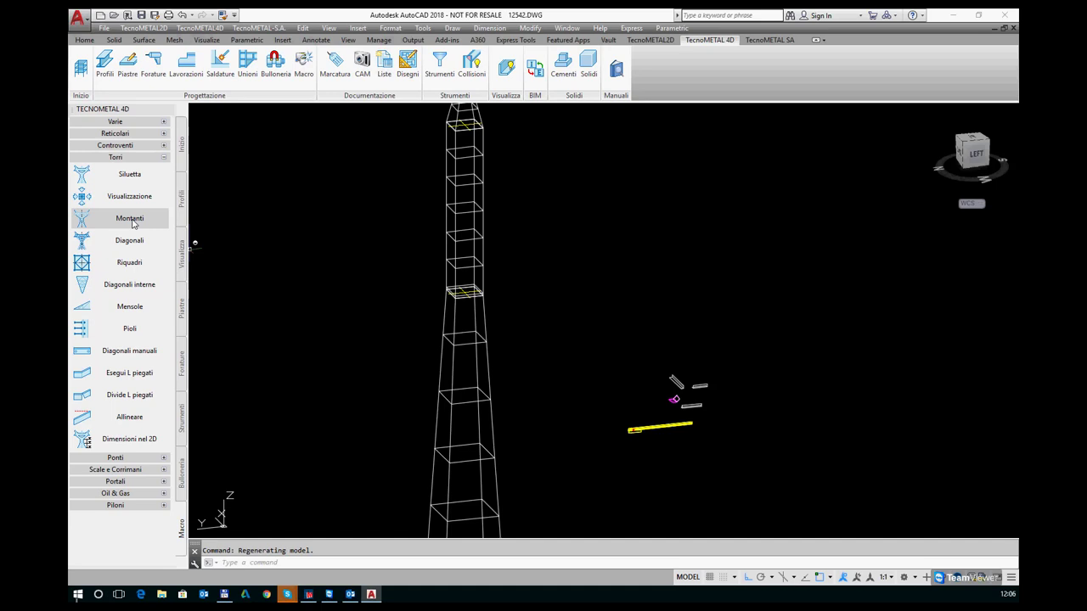
pyautogui.click(130, 219)
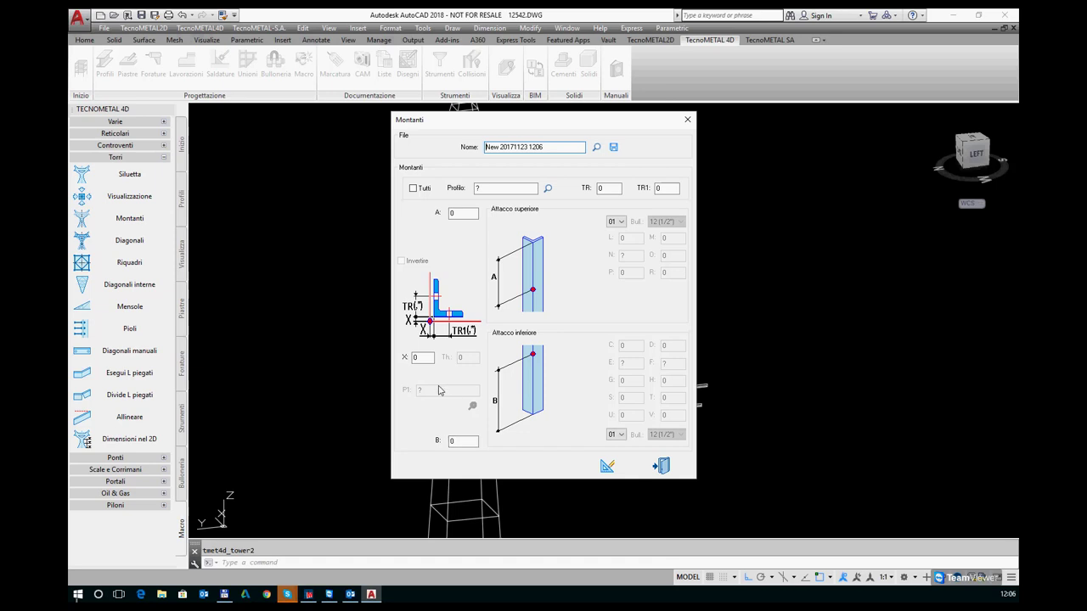
# Step: Set the leg profile to L120*8 with offsets A -500 and B 1500
pyautogui.click(531, 189)
pyautogui.write('I1')
pyautogui.write('20*8')
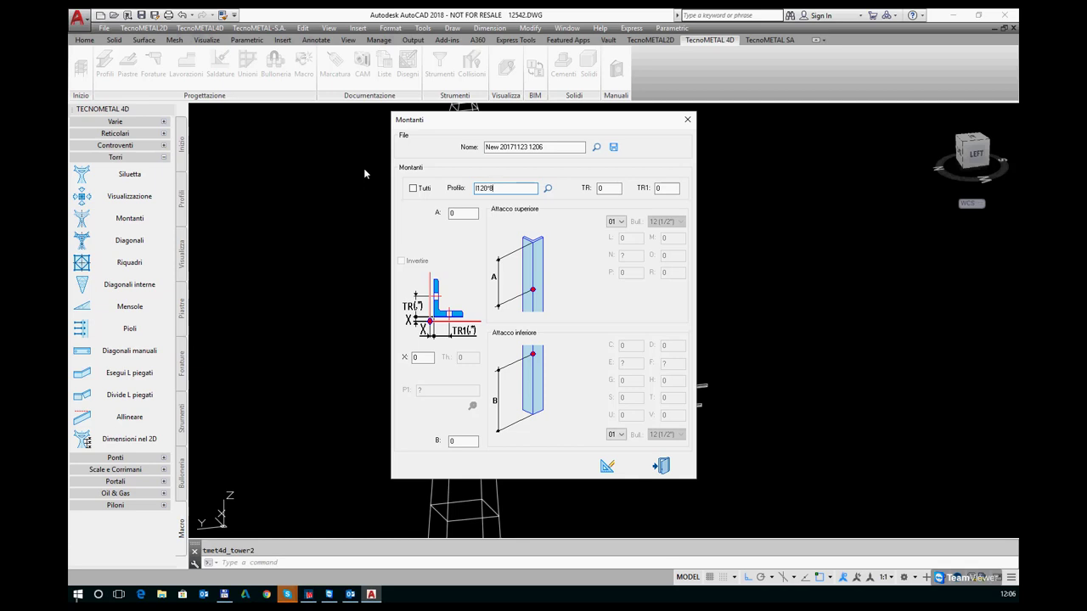
pyautogui.click(469, 214)
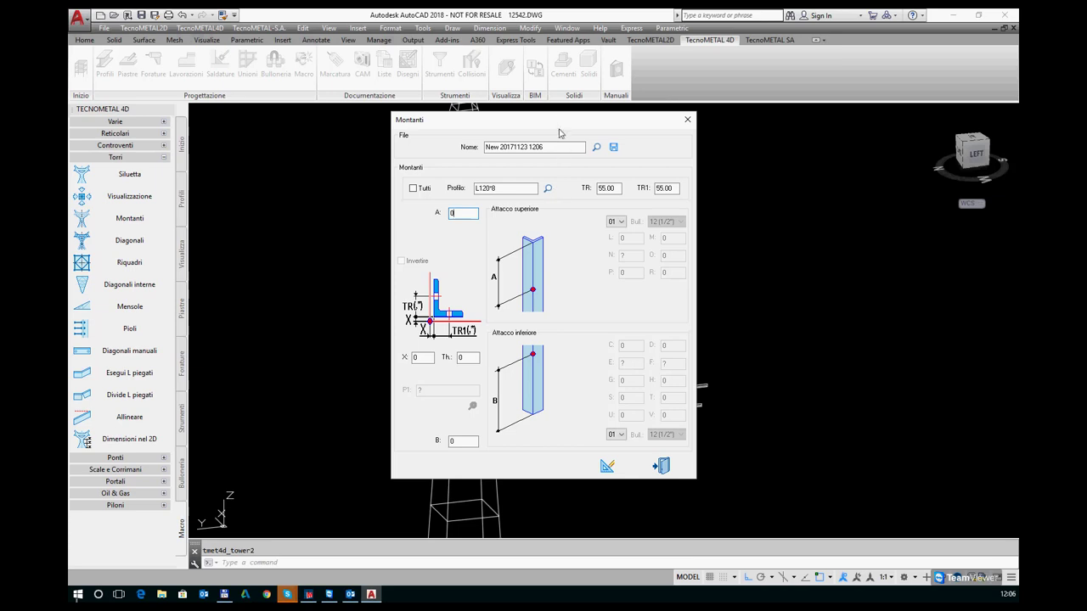
pyautogui.moveTo(560, 120); pyautogui.dragTo(699, 109)
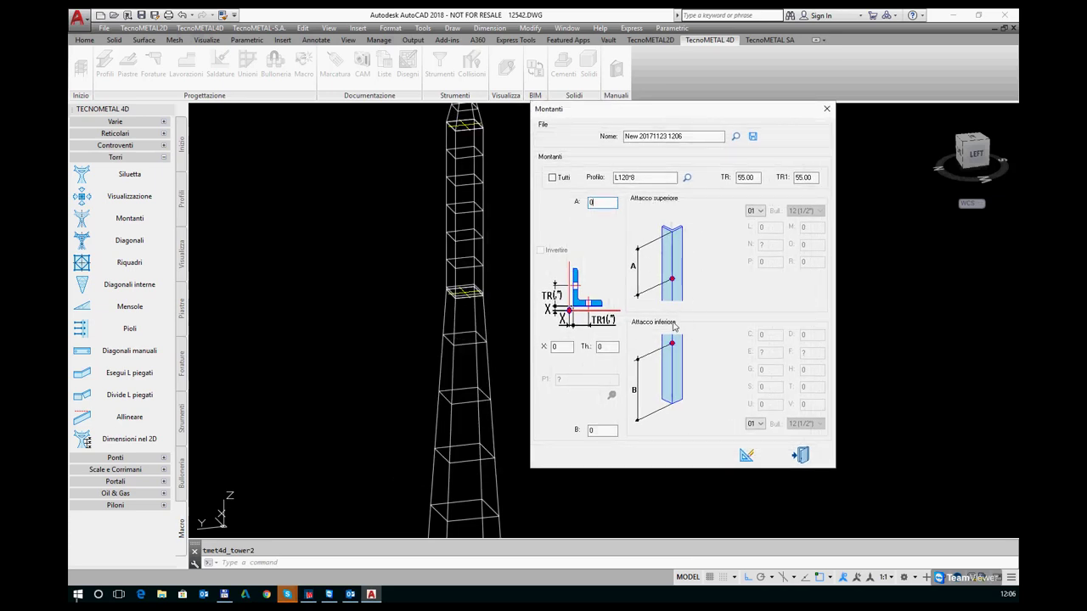
pyautogui.doubleClick(603, 203)
pyautogui.write('-500')
pyautogui.doubleClick(601, 431)
pyautogui.write('00')
# Step: Keep lower connection type 01 after trying 03, 07 and 09, and apply to all legs
pyautogui.click(760, 425)
pyautogui.click(752, 448)
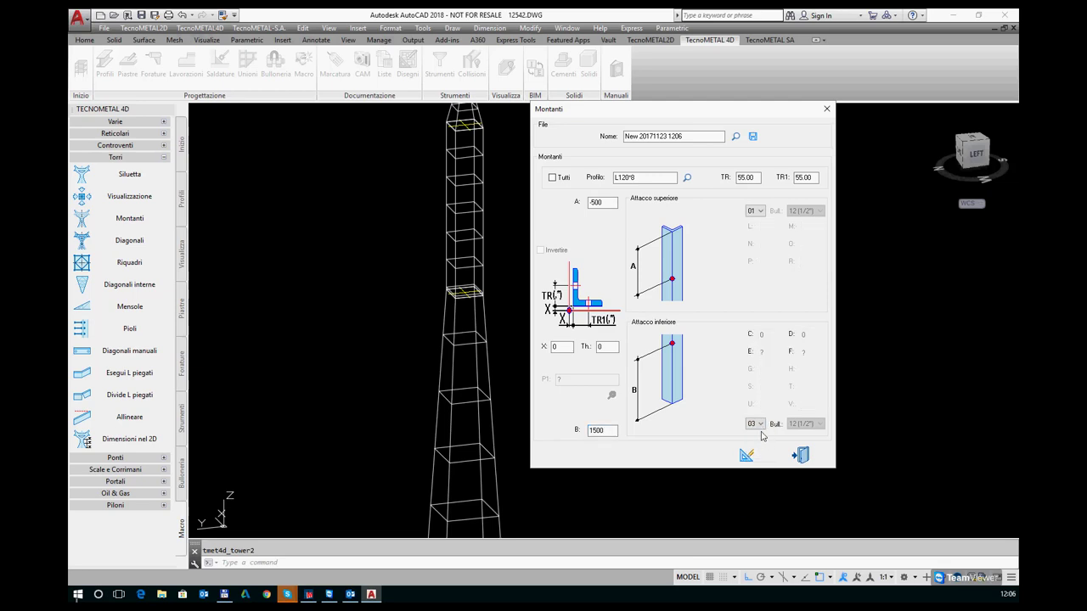
pyautogui.click(753, 475)
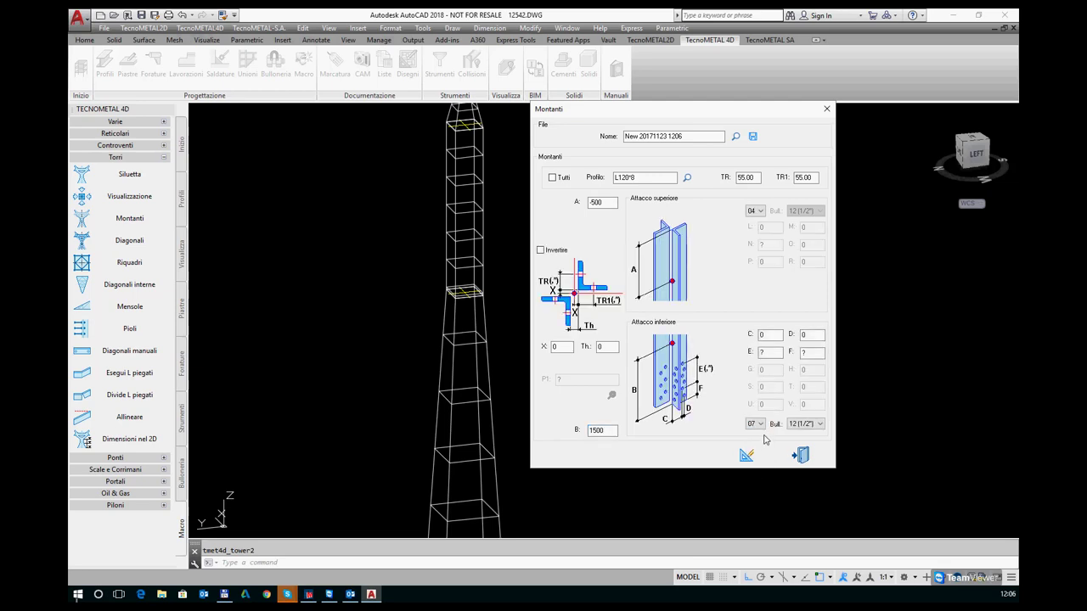
pyautogui.click(762, 424)
pyautogui.click(751, 489)
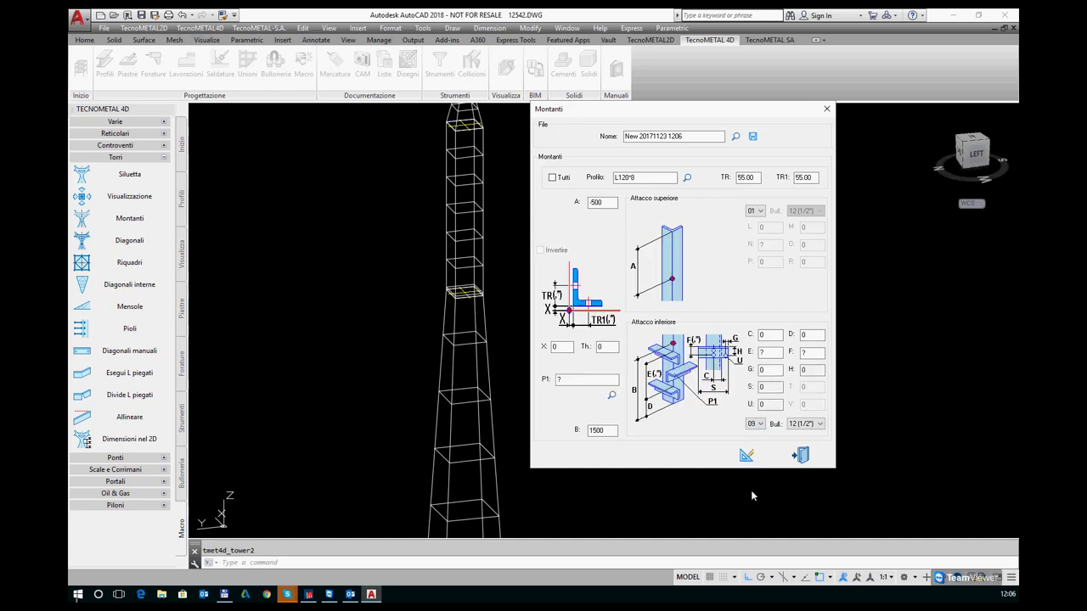
pyautogui.click(758, 425)
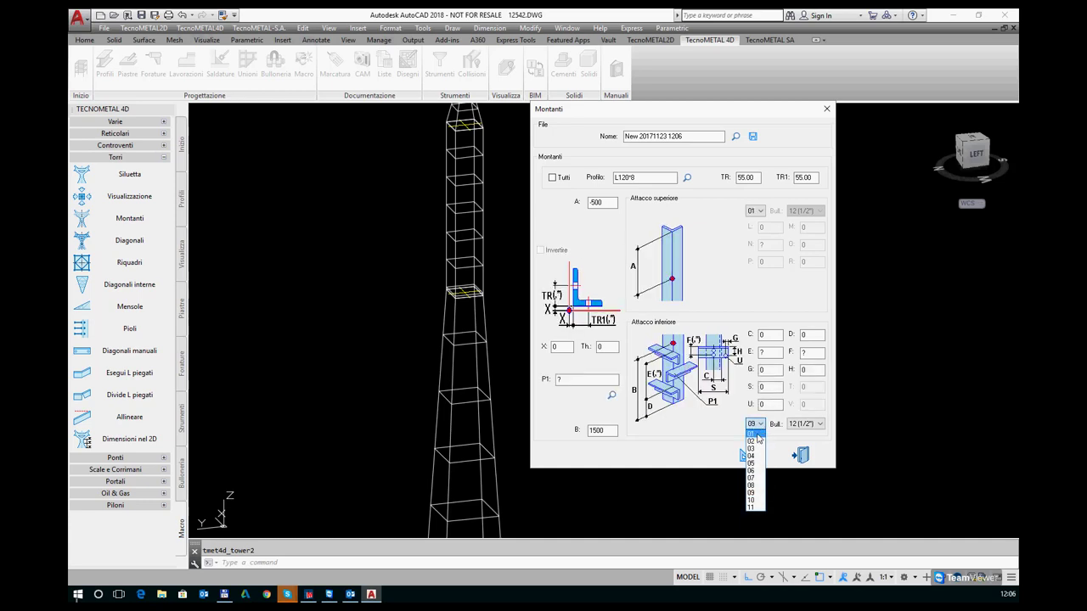
pyautogui.click(759, 438)
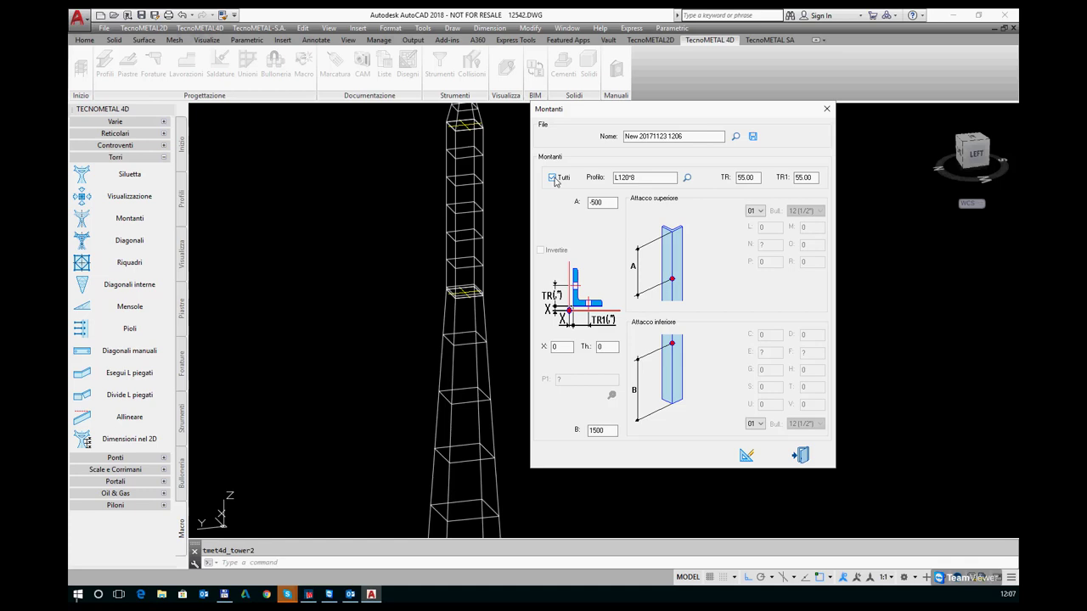
pyautogui.click(746, 455)
pyautogui.scroll(-3, 570, 313)
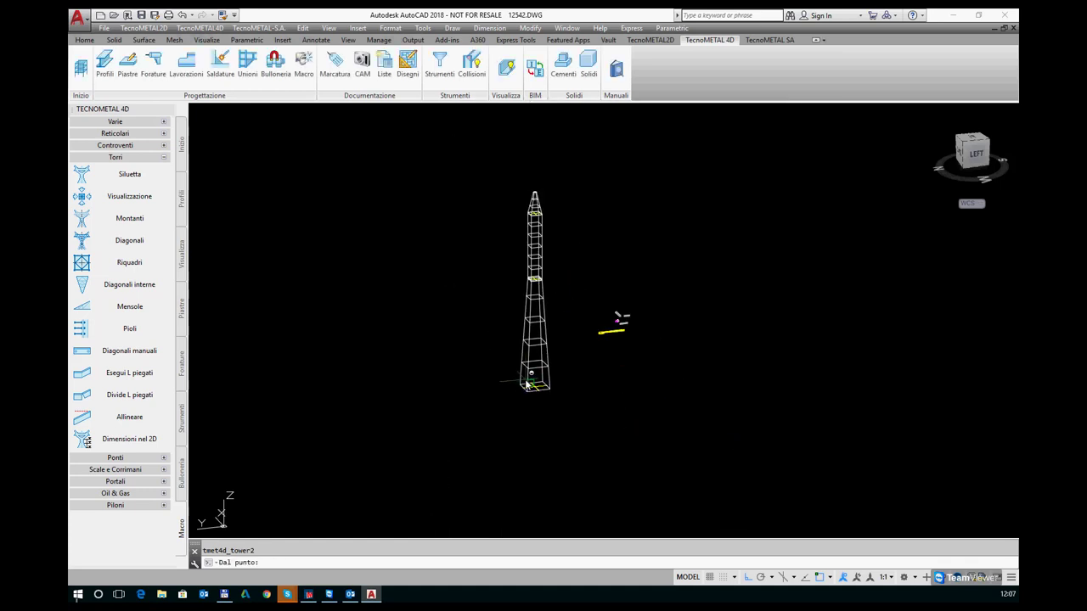
# Step: Pick the leg's start and end points, then reject the resulting 8522 length
pyautogui.scroll(4, 528, 404)
pyautogui.click(527, 409)
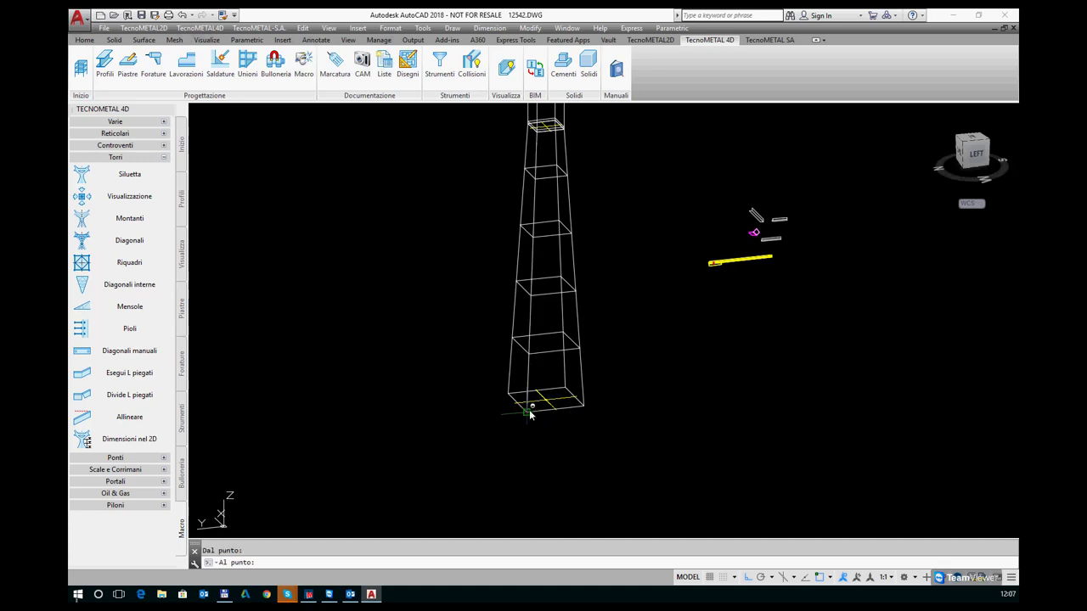
pyautogui.click(532, 242)
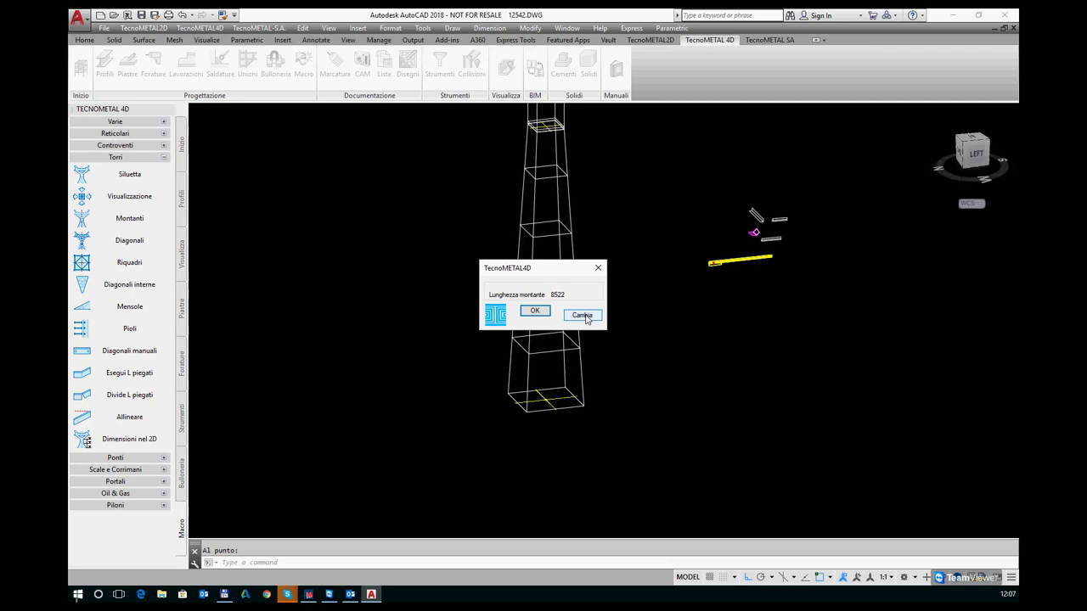
pyautogui.click(585, 316)
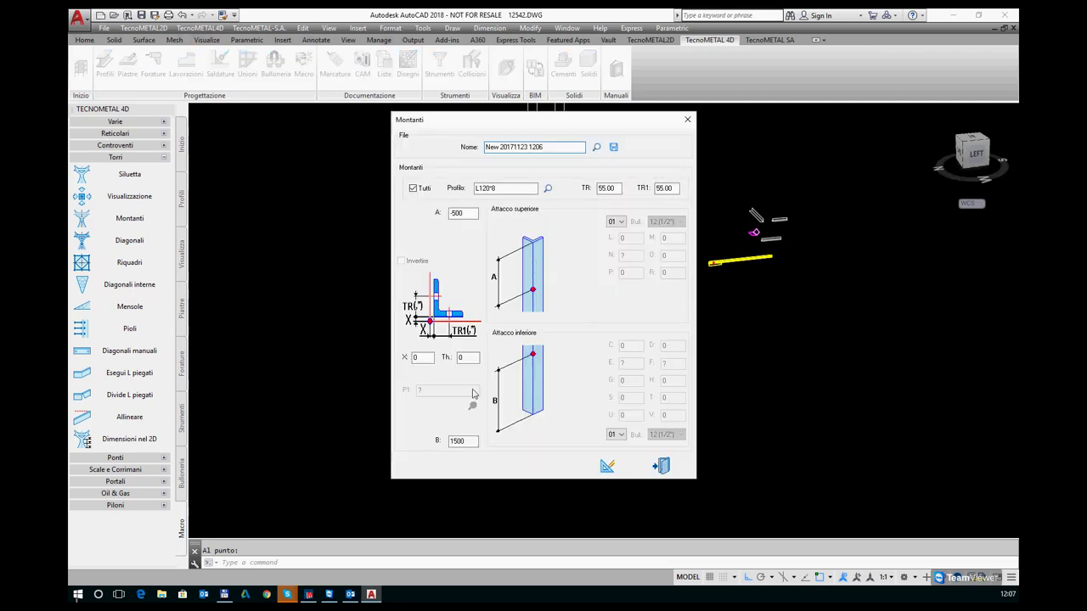
# Step: Reduce offset B to 1000, re-pick the leg points, and accept the 8022 length
pyautogui.doubleClick(463, 441)
pyautogui.write('100')
pyautogui.click(608, 466)
pyautogui.click(533, 414)
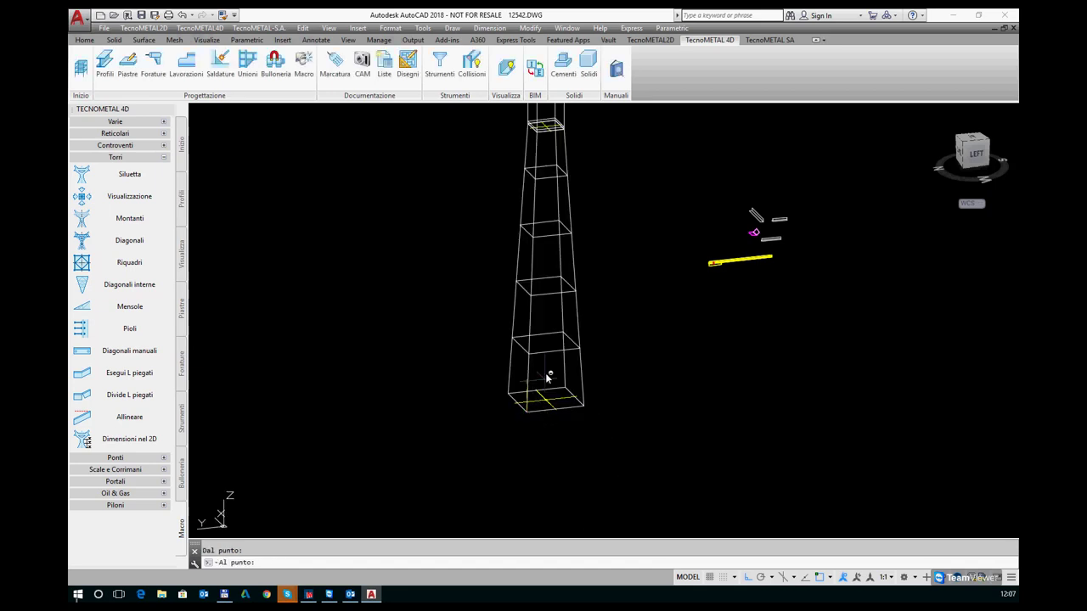
pyautogui.click(540, 232)
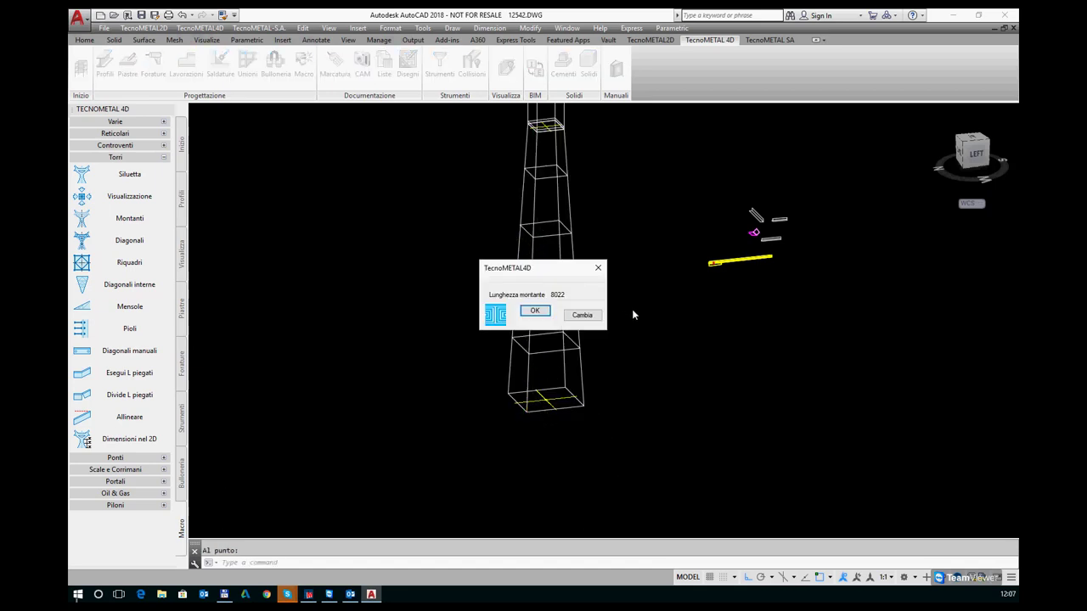
pyautogui.click(535, 312)
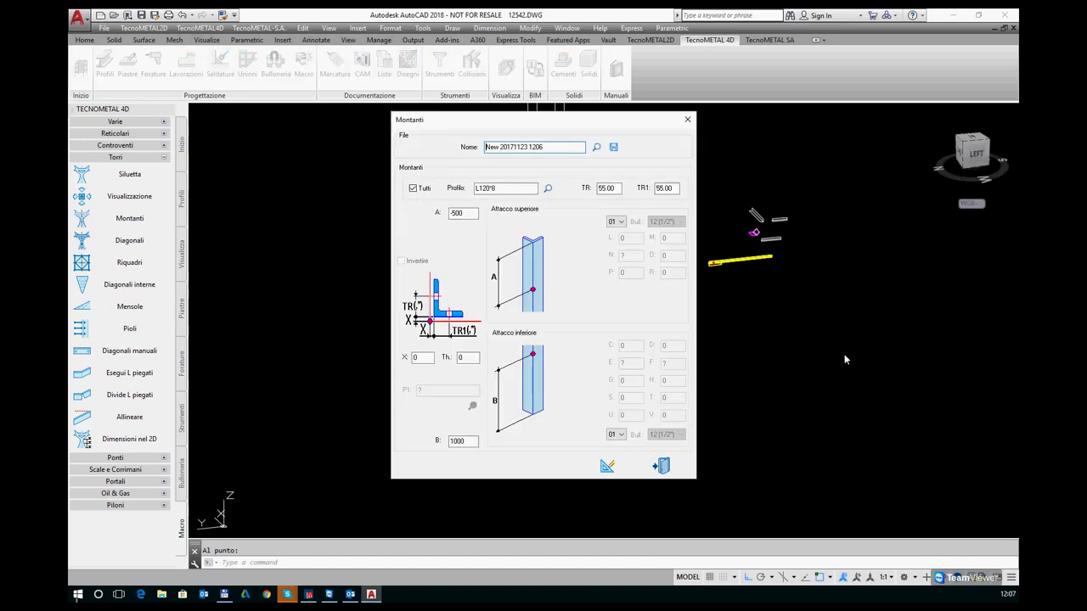
pyautogui.click(687, 119)
pyautogui.scroll(3, 532, 422)
pyautogui.scroll(3, 352, 444)
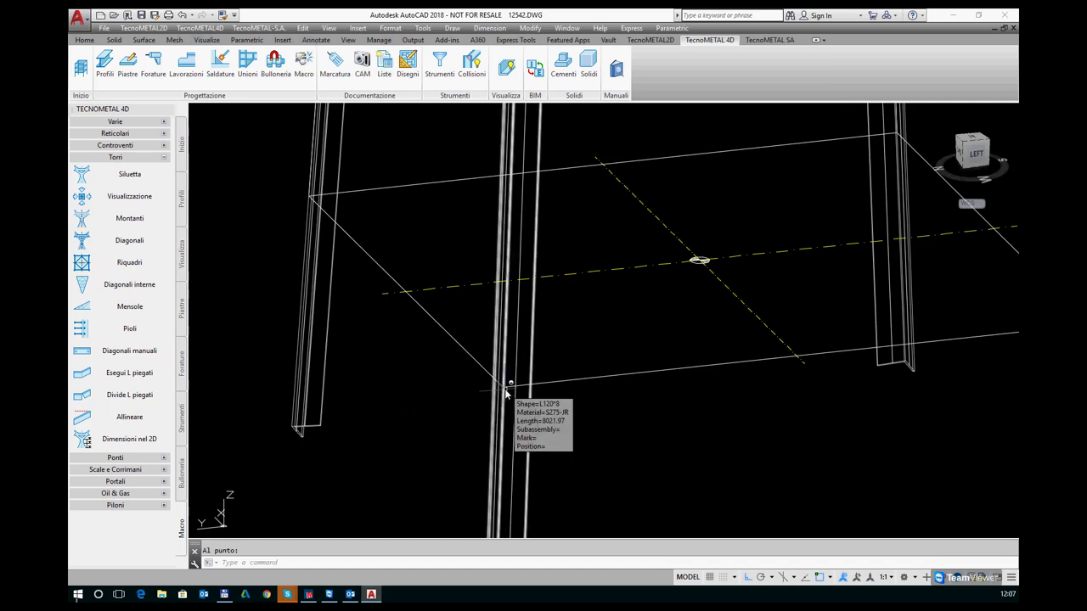
# Step: Switch the tower to Top view, orbiting briefly before returning to the plan
pyautogui.click(202, 107)
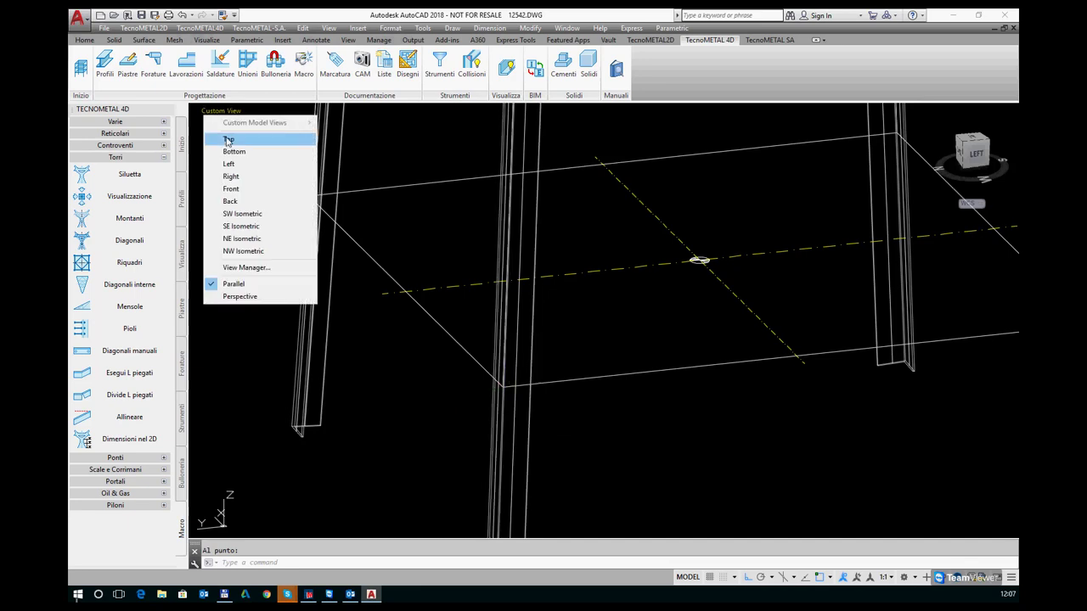
pyautogui.click(228, 140)
pyautogui.scroll(3, 369, 149)
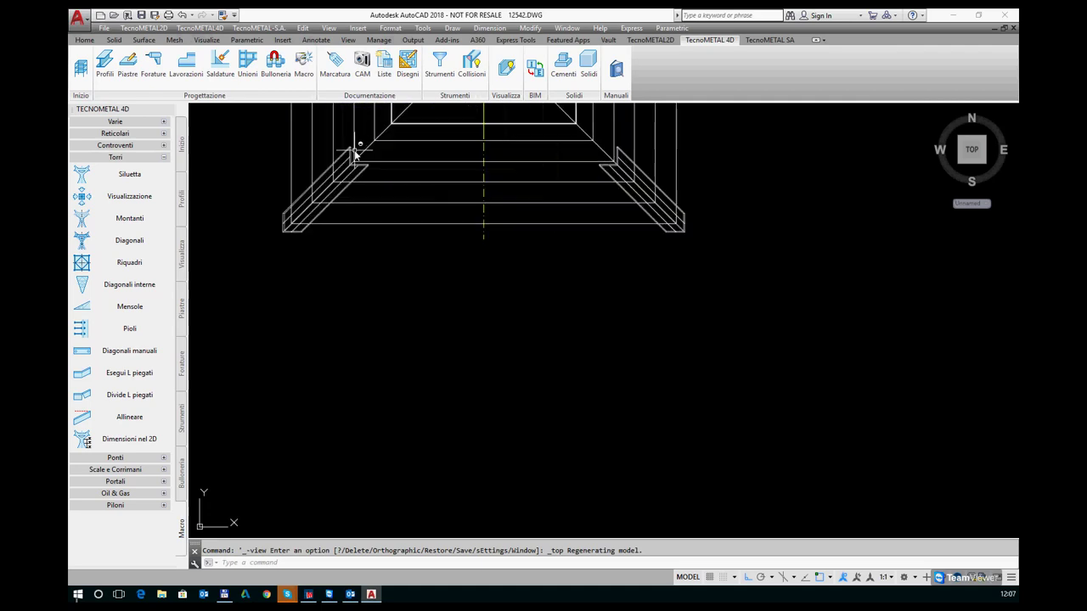
pyautogui.scroll(4, 356, 150)
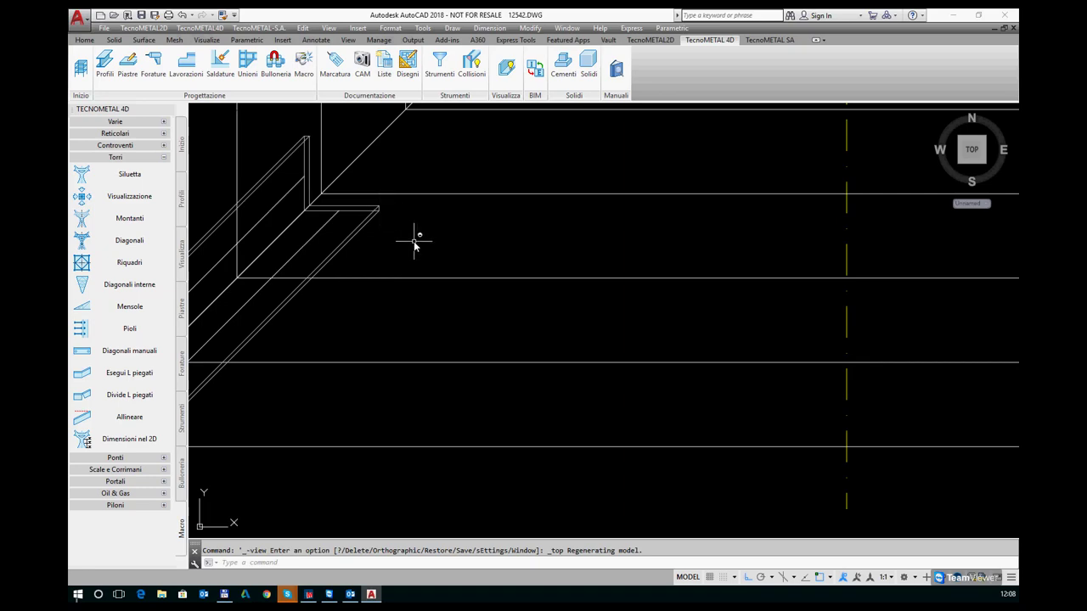
pyautogui.keyDown('shift'); pyautogui.moveTo(396, 237); pyautogui.dragTo(408, 230, button='middle'); pyautogui.keyUp('shift')
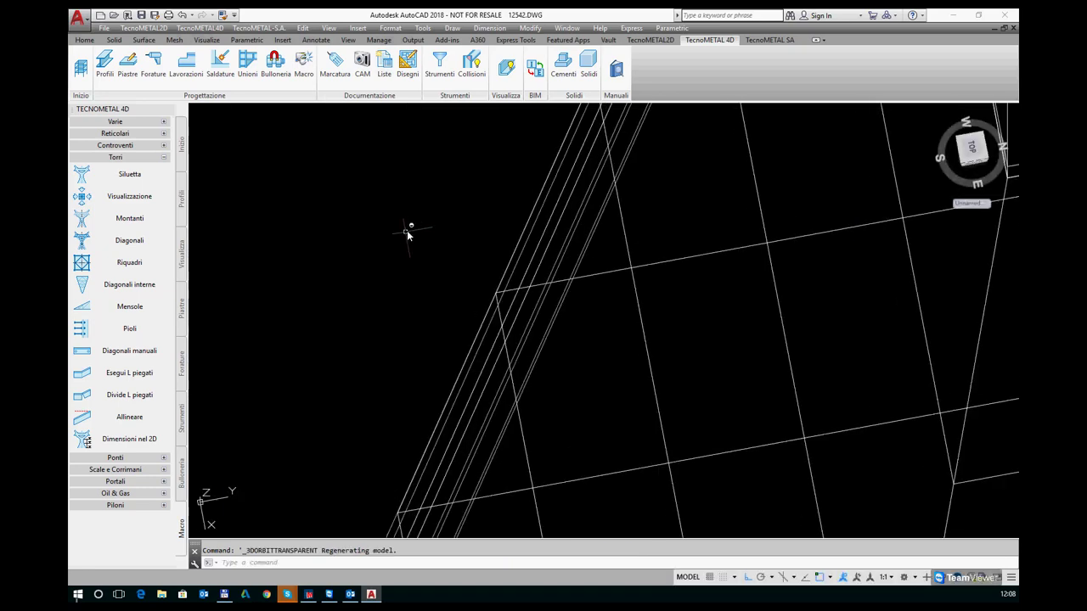
pyautogui.moveTo(520, 286)
pyautogui.keyDown('shift'); pyautogui.mouseDown(button='middle')
pyautogui.moveTo(502, 340)
pyautogui.moveTo(547, 293)
pyautogui.mouseUp(button='middle'); pyautogui.keyUp('shift')
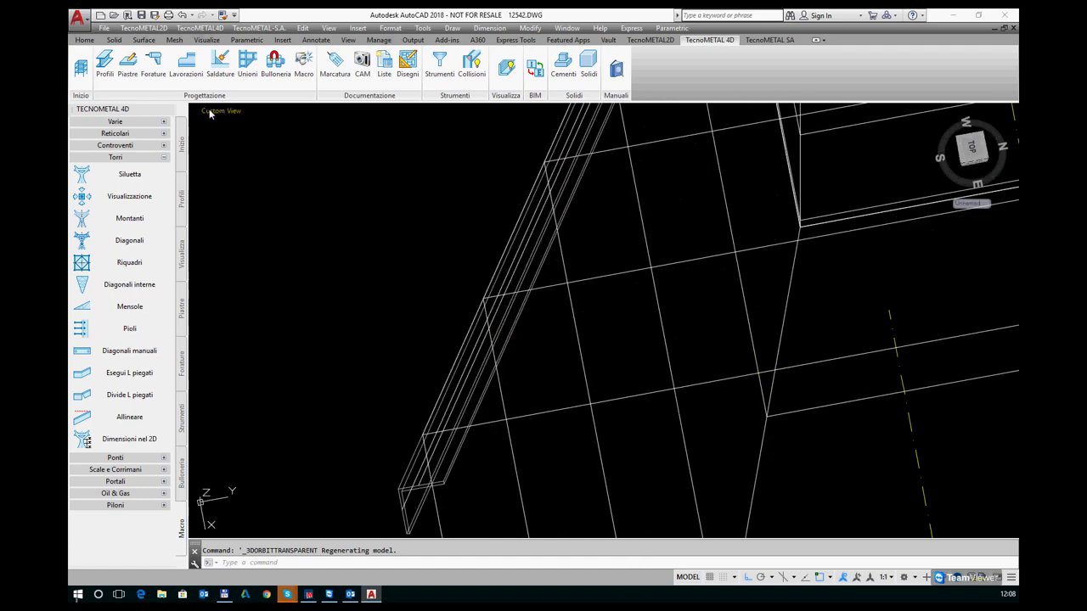
pyautogui.click(210, 110)
pyautogui.click(247, 139)
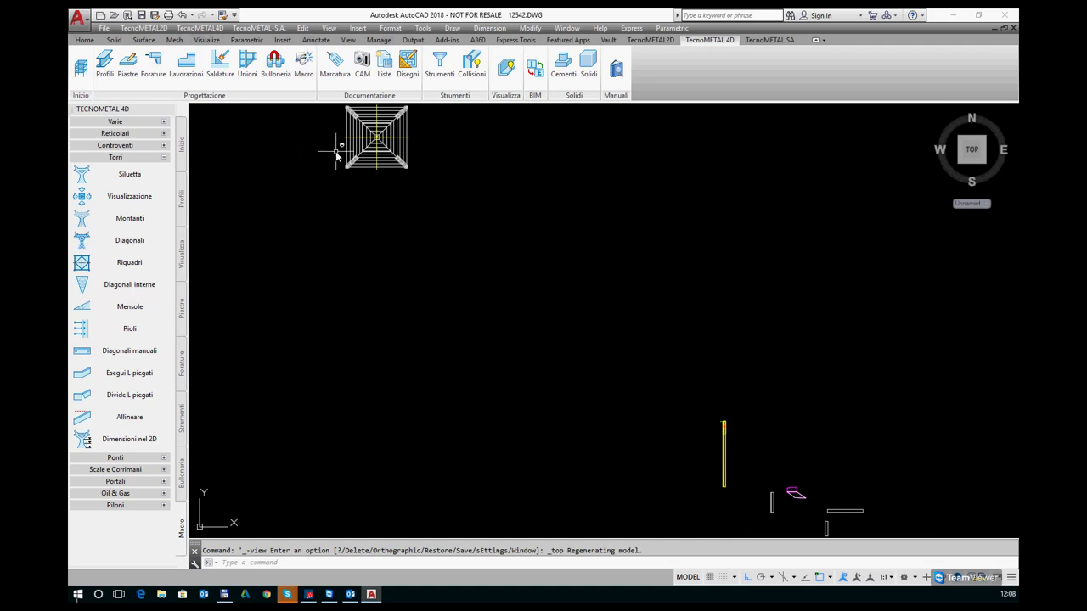
pyautogui.scroll(6, 357, 156)
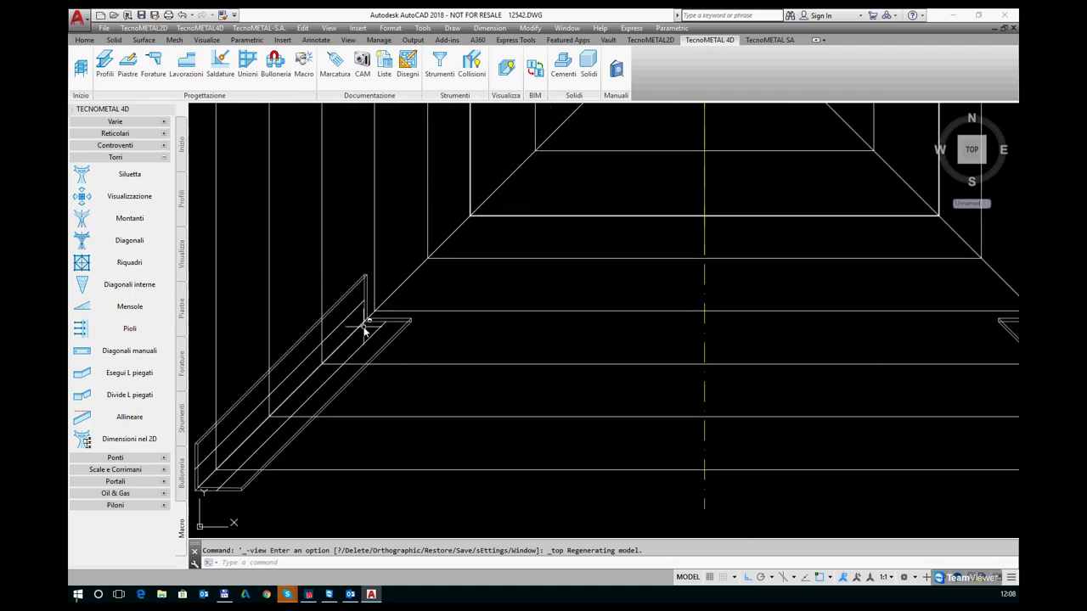
pyautogui.scroll(3, 365, 330)
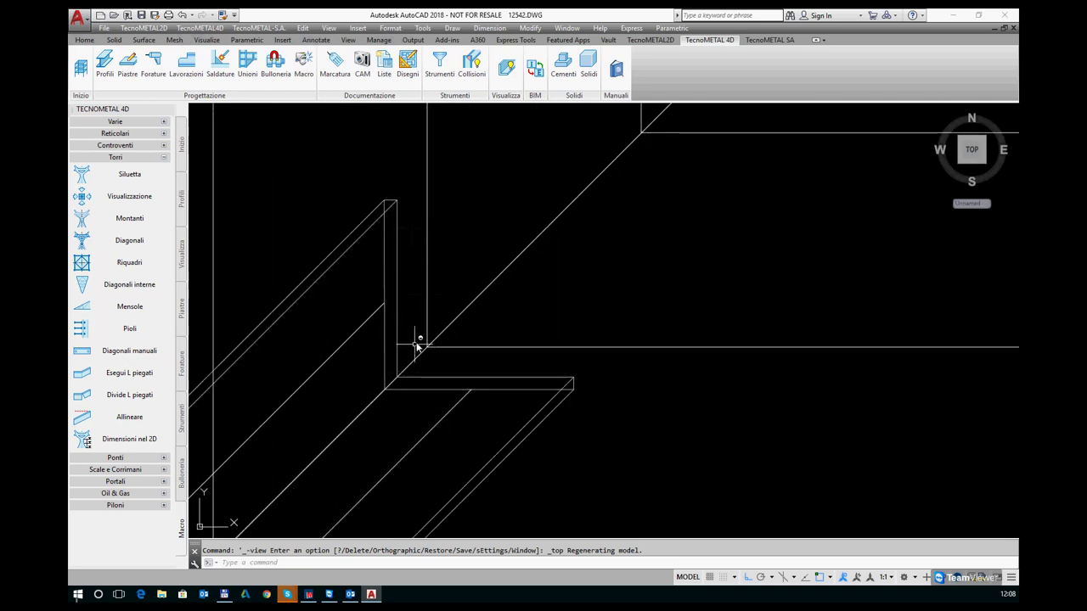
pyautogui.scroll(-3, 535, 197)
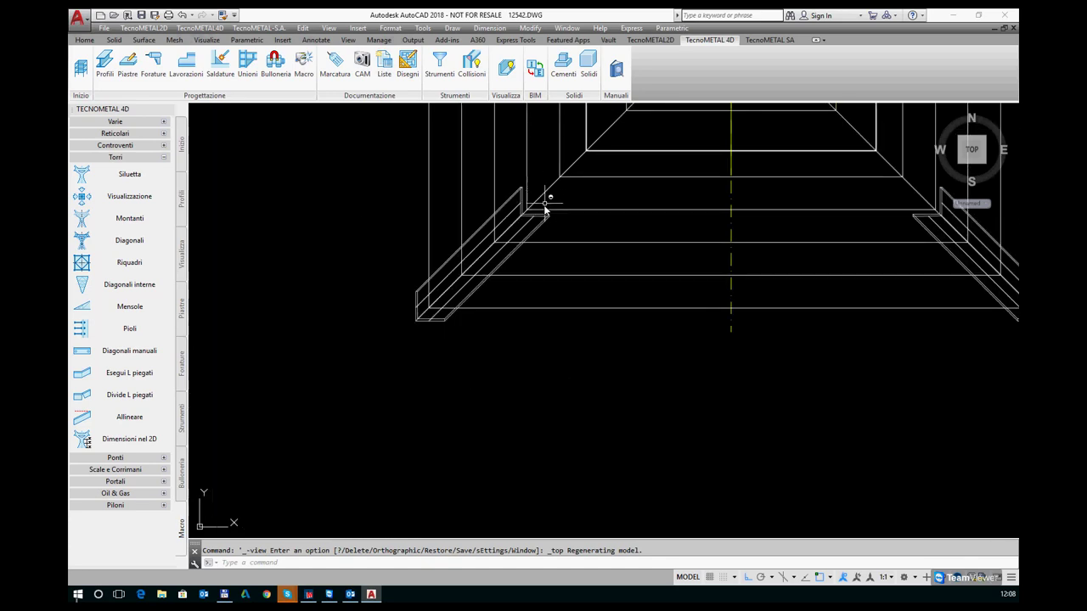
# Step: Set the base corner leg's end offsets A and B to 0 in its Montanti settings
pyautogui.click(548, 214)
pyautogui.rightClick(546, 219)
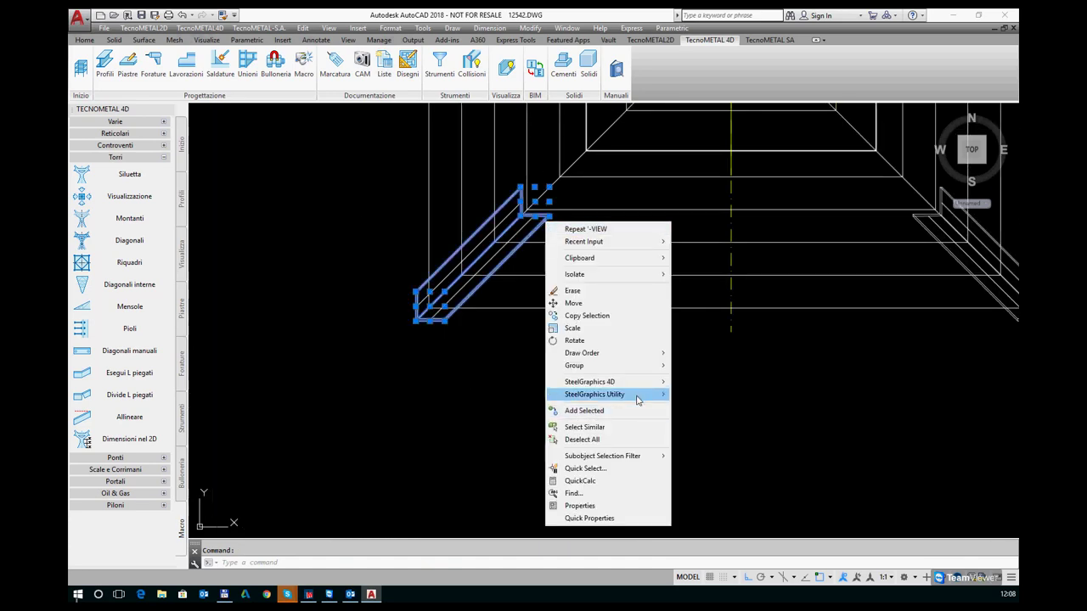
pyautogui.moveTo(594, 394)
pyautogui.click(704, 395)
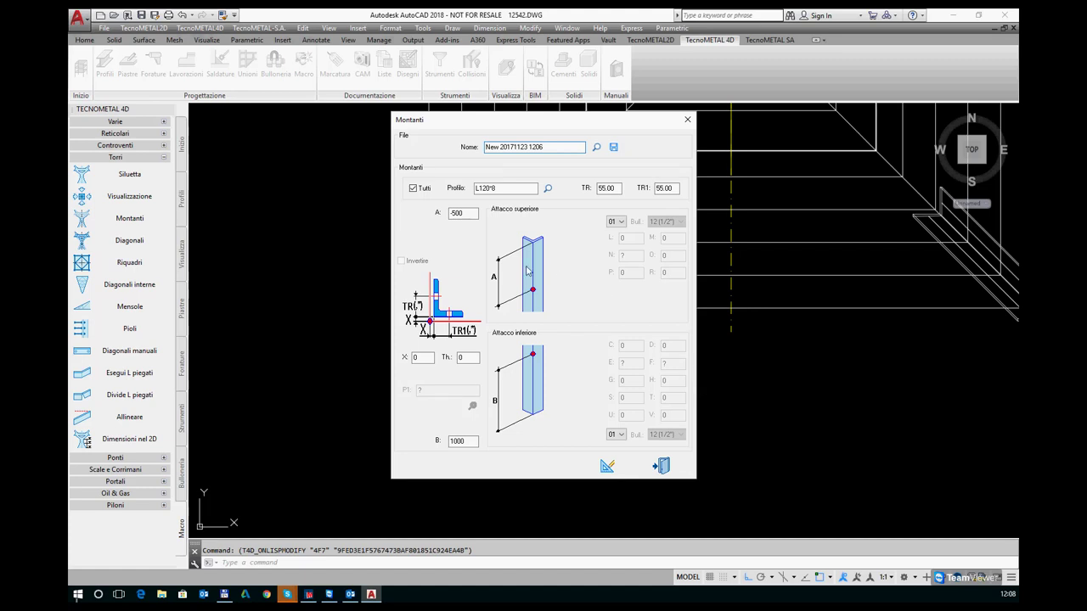
pyautogui.doubleClick(467, 213)
pyautogui.write('0')
pyautogui.press('Tab')
pyautogui.write('0')
pyautogui.click(604, 466)
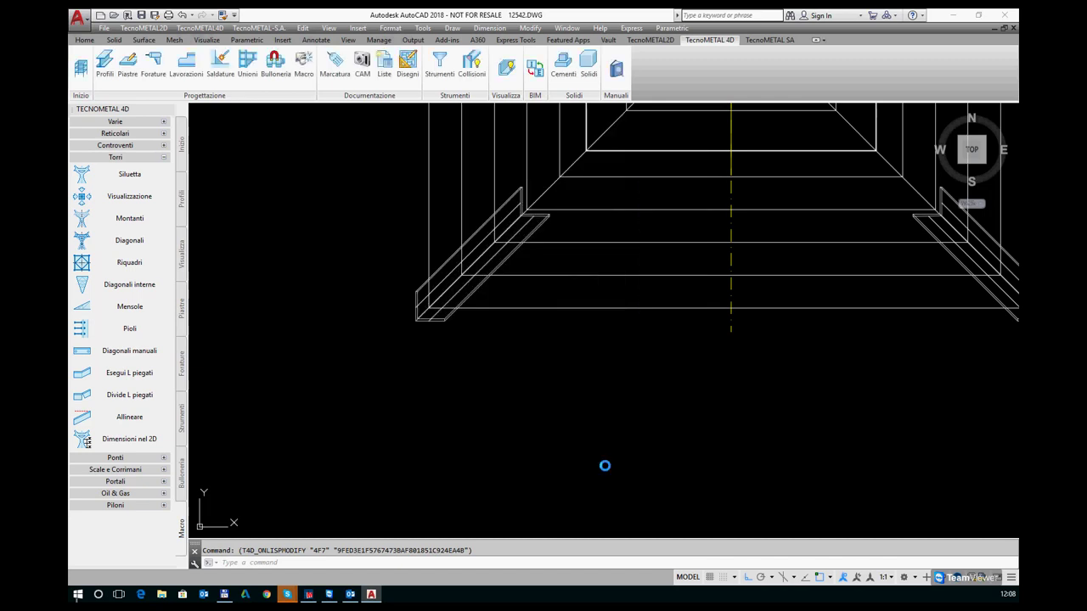
pyautogui.scroll(2, 534, 153)
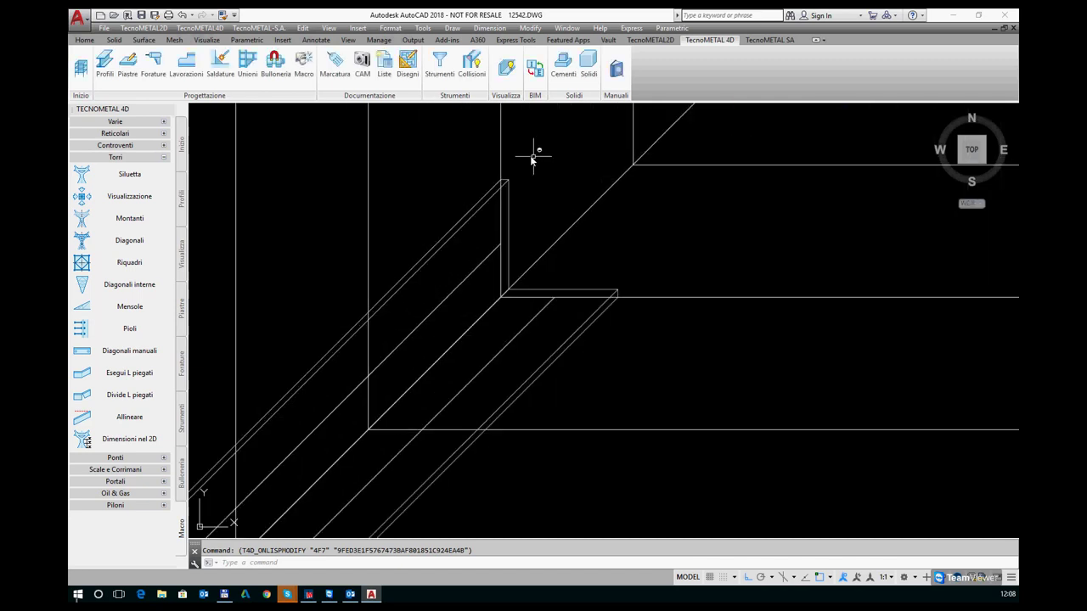
pyautogui.scroll(2, 495, 165)
pyautogui.scroll(2, 494, 222)
pyautogui.scroll(2, 493, 222)
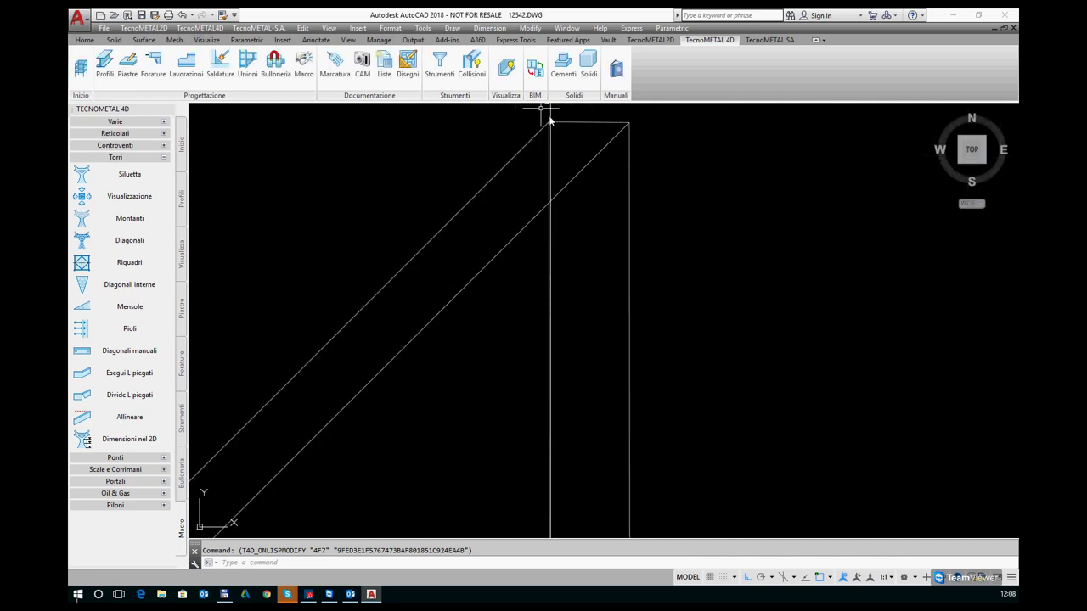
pyautogui.scroll(-2, 551, 113)
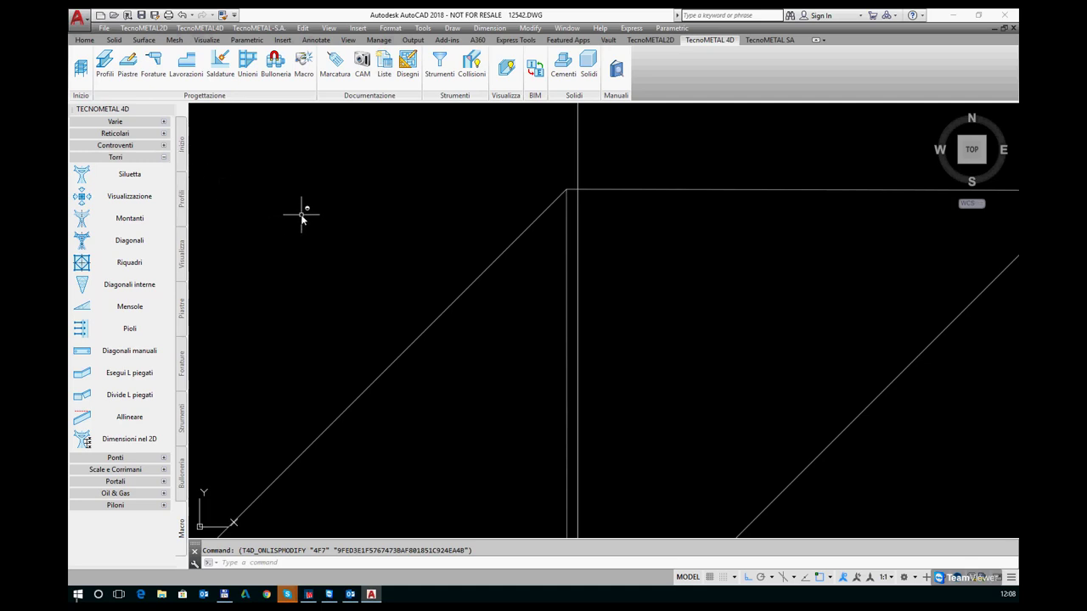
pyautogui.scroll(-4, 303, 216)
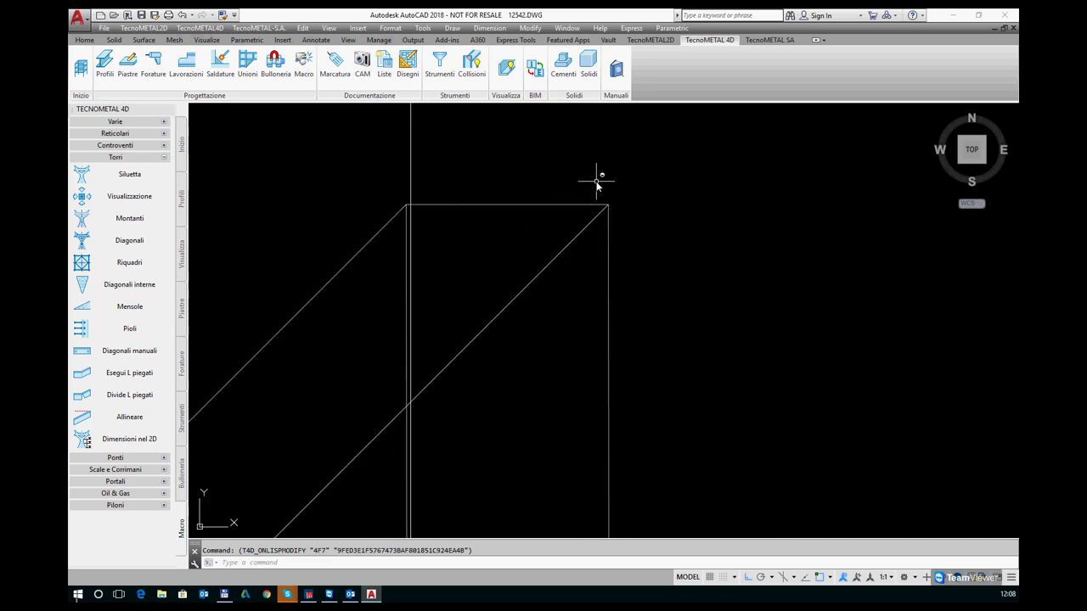
pyautogui.scroll(-2, 597, 181)
pyautogui.scroll(-4, 597, 181)
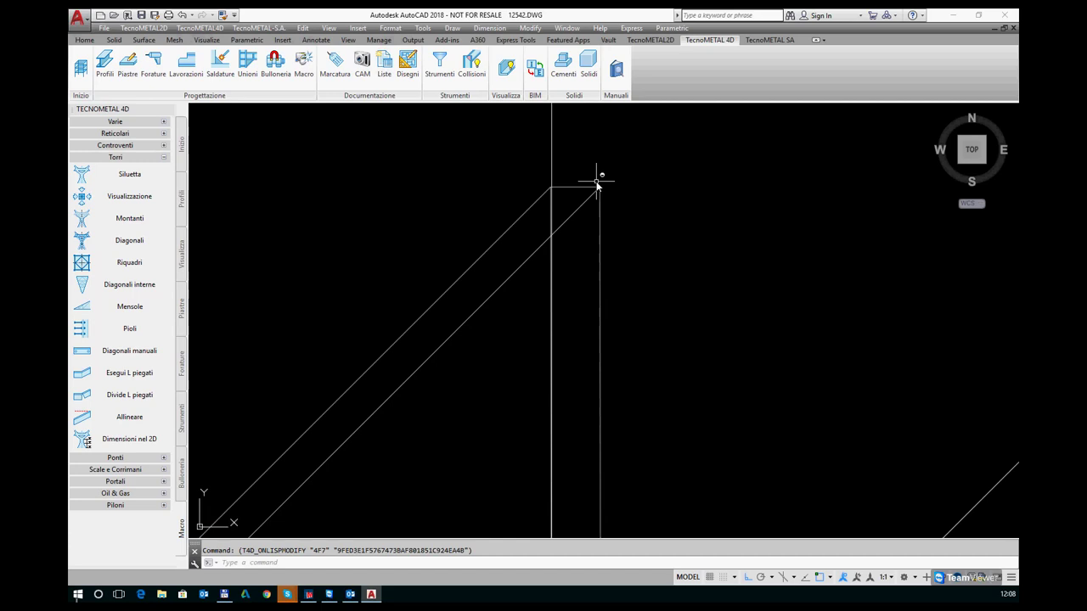
# Step: Review the upright's L120*8 Montanti settings via SteelGraphics Utility > Modifica and execute them
pyautogui.click(581, 186)
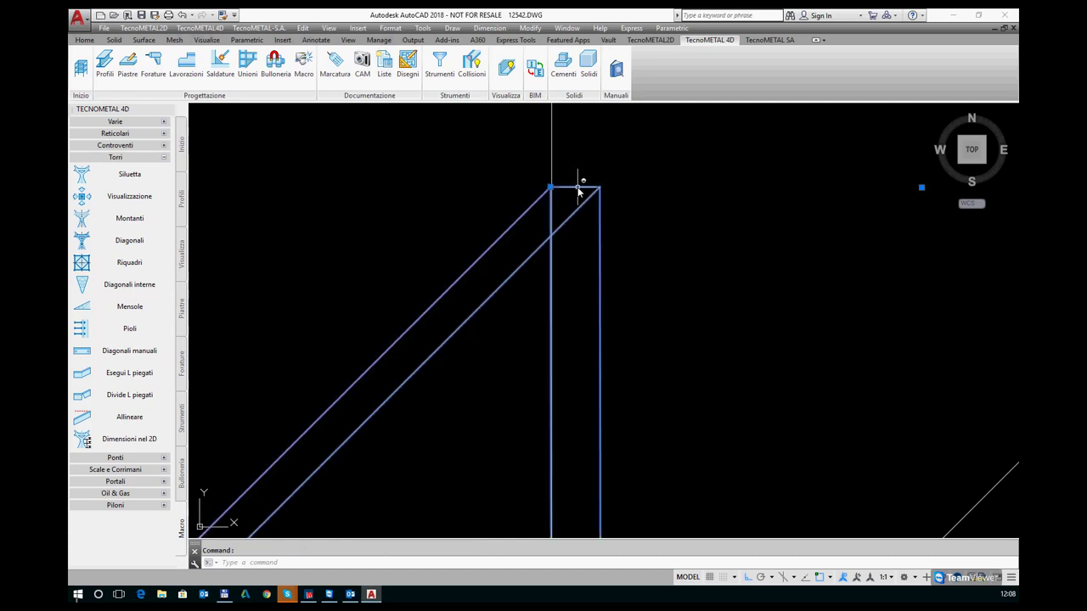
pyautogui.rightClick(577, 188)
pyautogui.moveTo(627, 360)
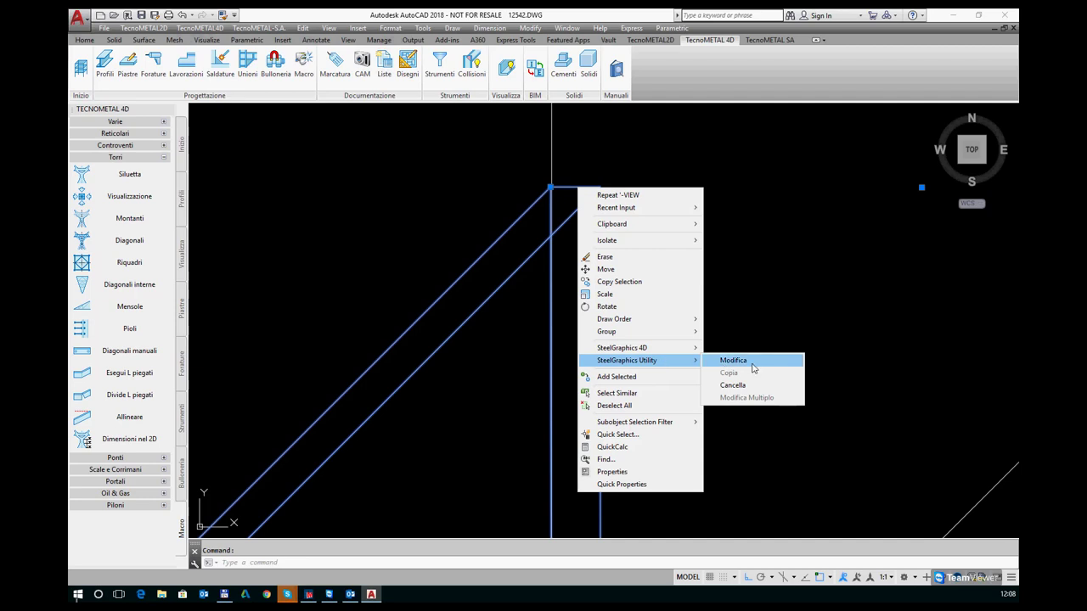
pyautogui.click(751, 363)
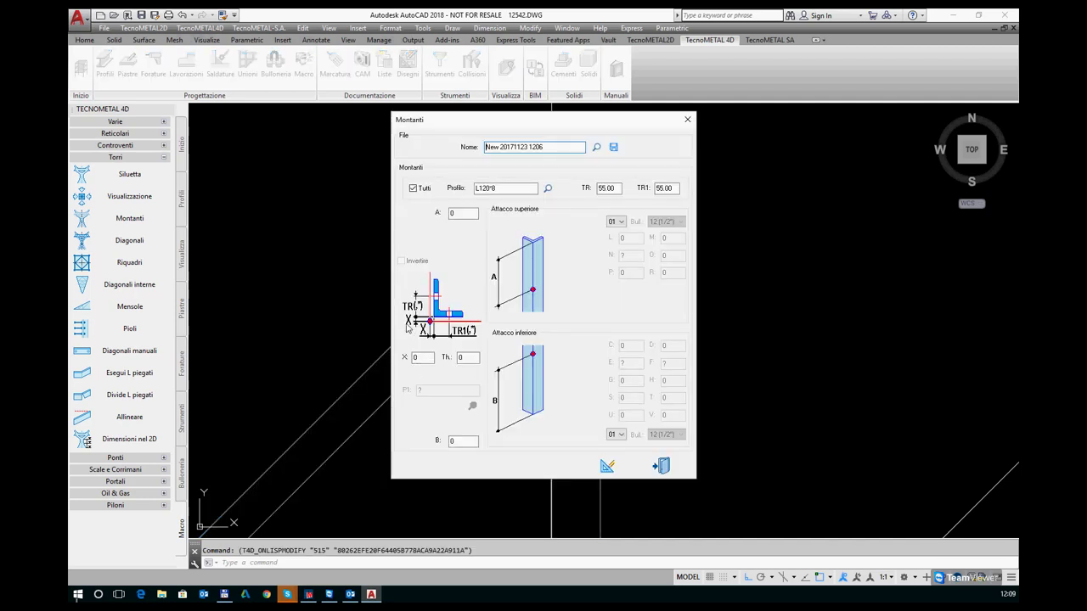
pyautogui.doubleClick(418, 358)
pyautogui.click(688, 120)
pyautogui.scroll(2, 539, 184)
pyautogui.scroll(2, 514, 255)
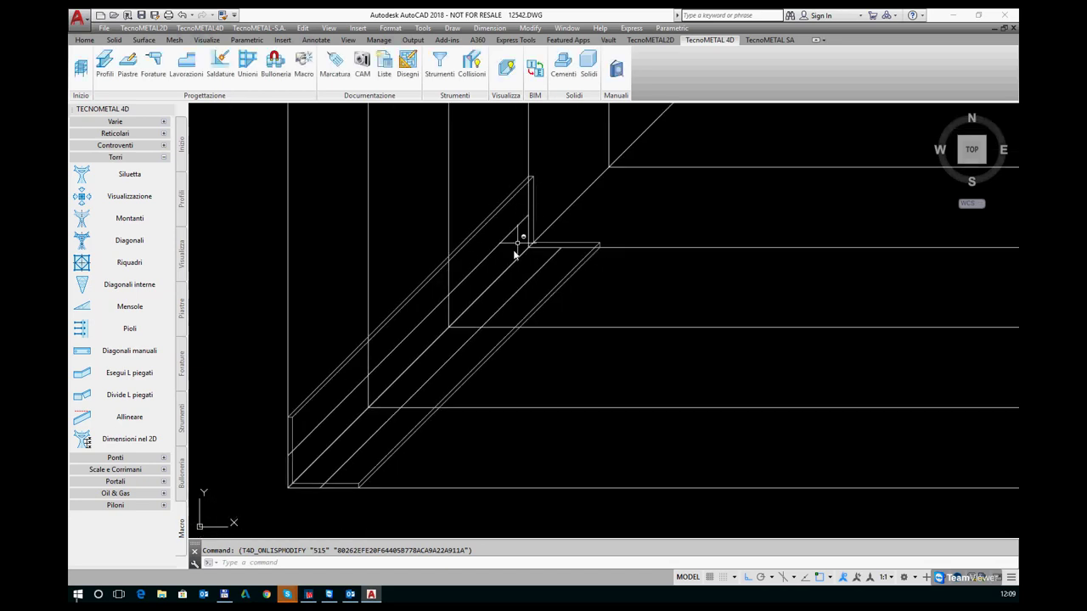
pyautogui.scroll(-3, 516, 253)
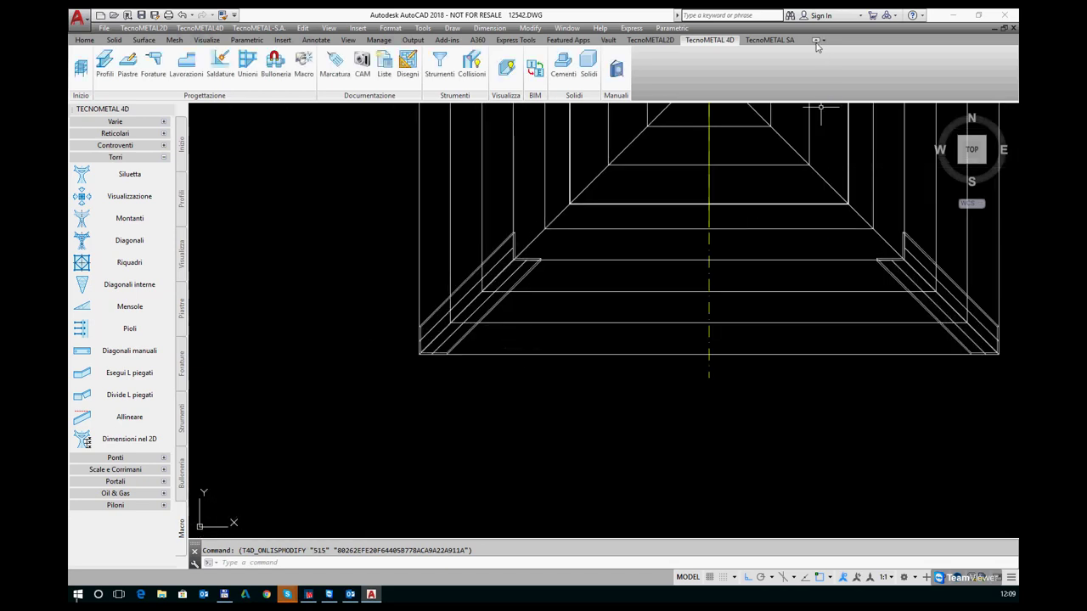
# Step: Show the tower as single centre lines with Unifilare and orbit into a 3D view
pyautogui.click(771, 41)
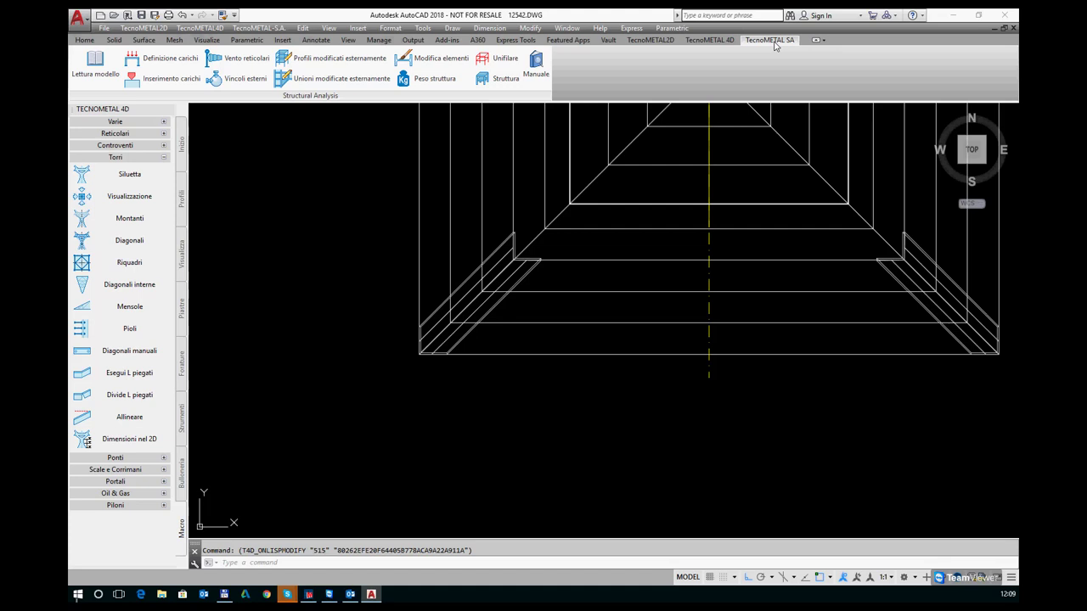
pyautogui.click(493, 63)
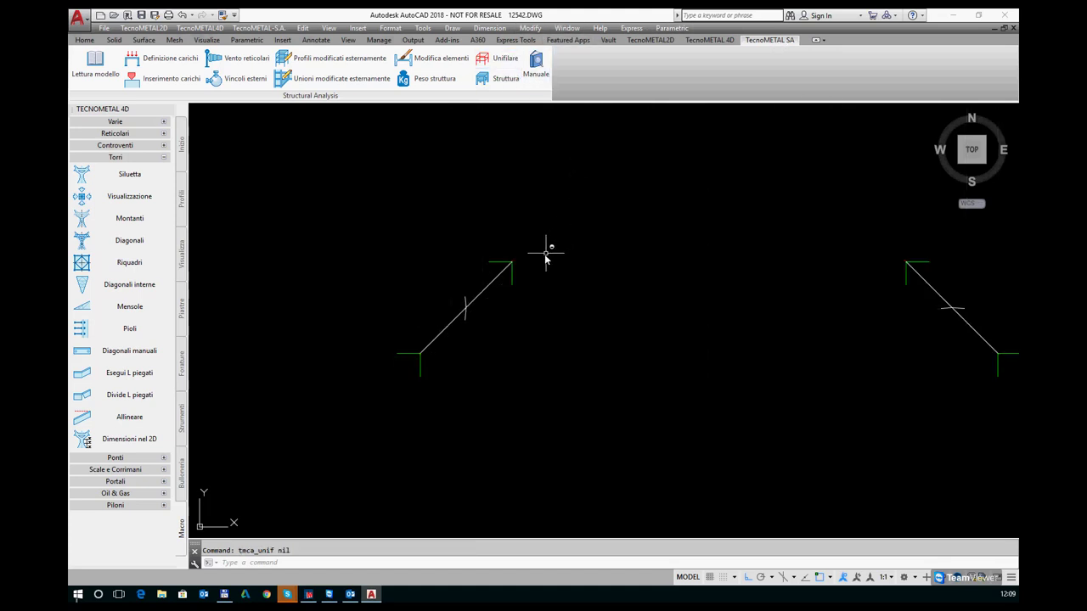
pyautogui.scroll(2, 481, 293)
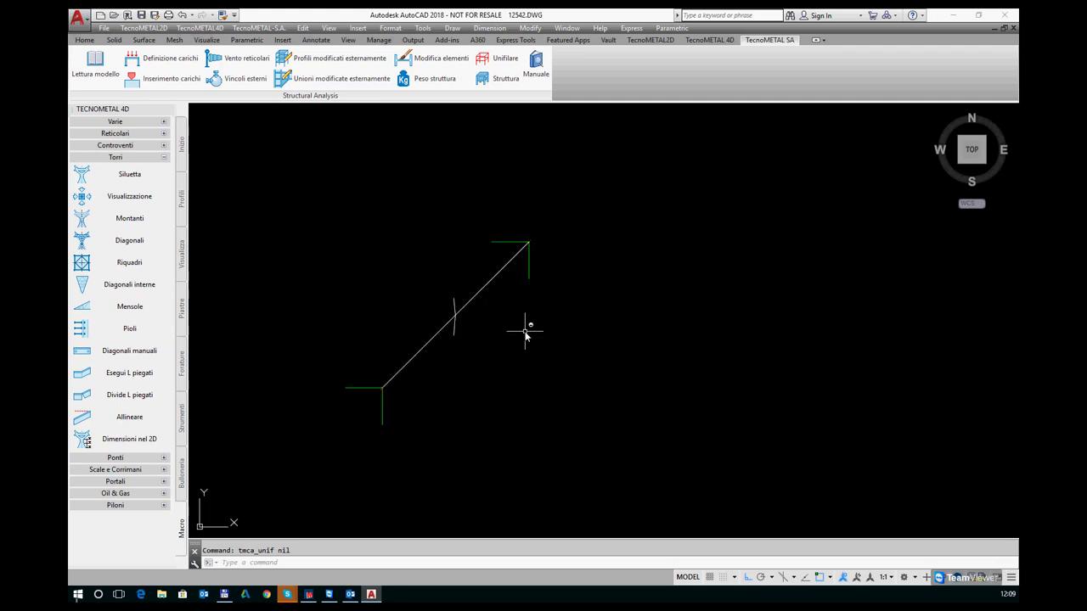
pyautogui.scroll(-2, 526, 327)
pyautogui.scroll(-2, 527, 328)
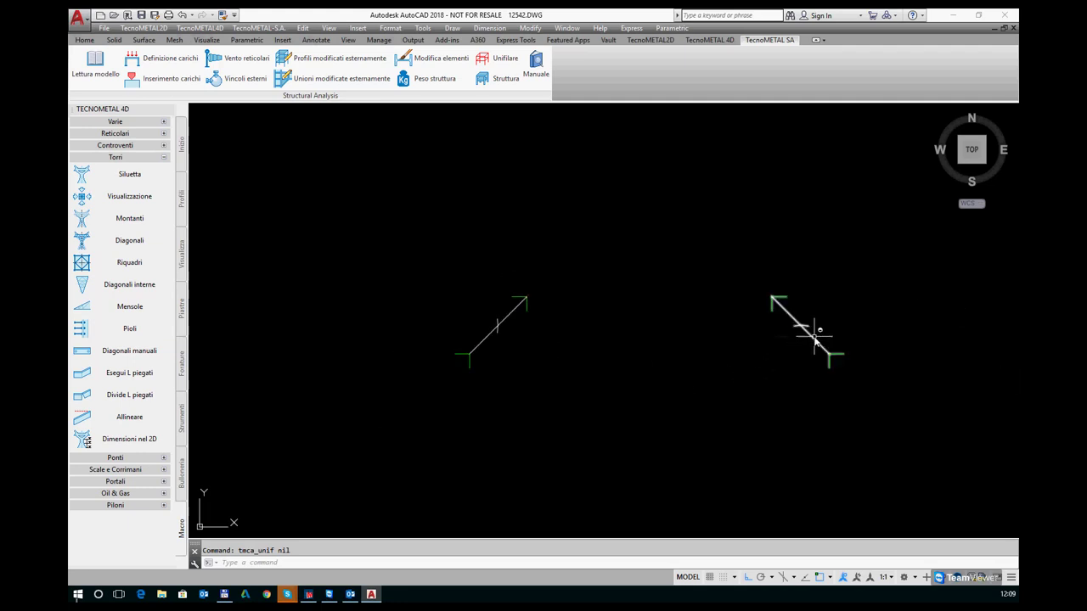
pyautogui.scroll(-3, 651, 412)
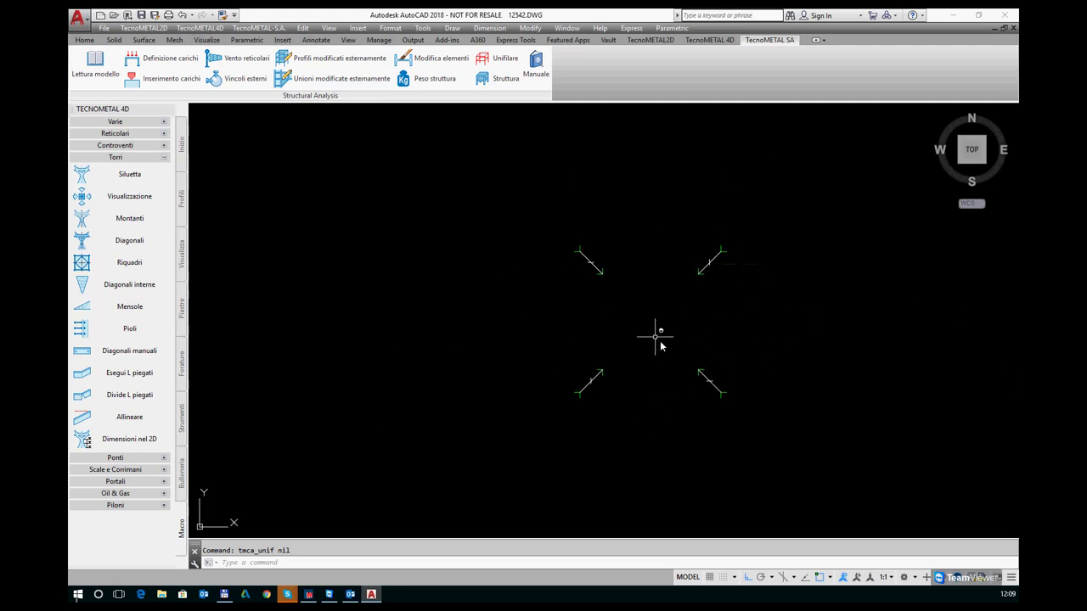
pyautogui.keyDown('shift'); pyautogui.moveTo(352, 381); pyautogui.dragTo(301, 298, button='middle'); pyautogui.keyUp('shift')
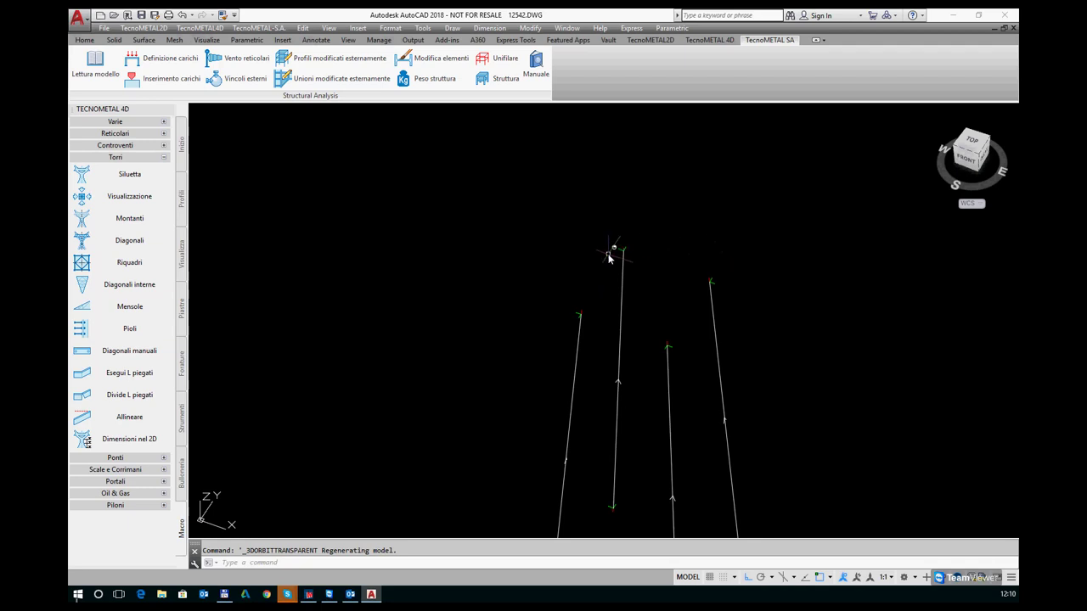
# Step: Regenerate the member solids with Struttura and zoom to inspect the wireframe
pyautogui.click(493, 79)
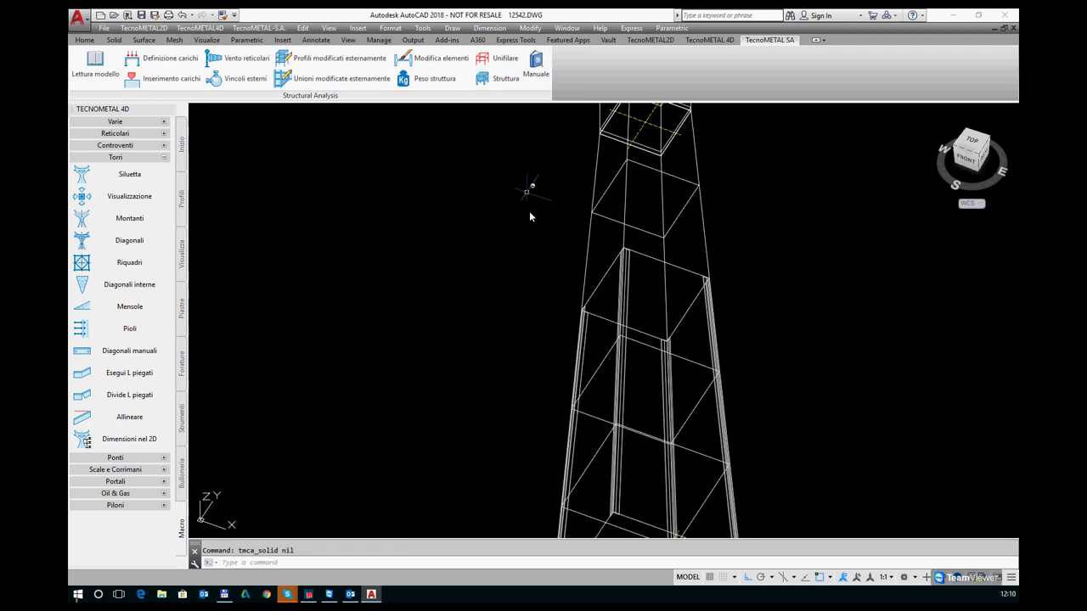
pyautogui.scroll(2, 585, 310)
pyautogui.scroll(2, 579, 306)
pyautogui.scroll(2, 579, 306)
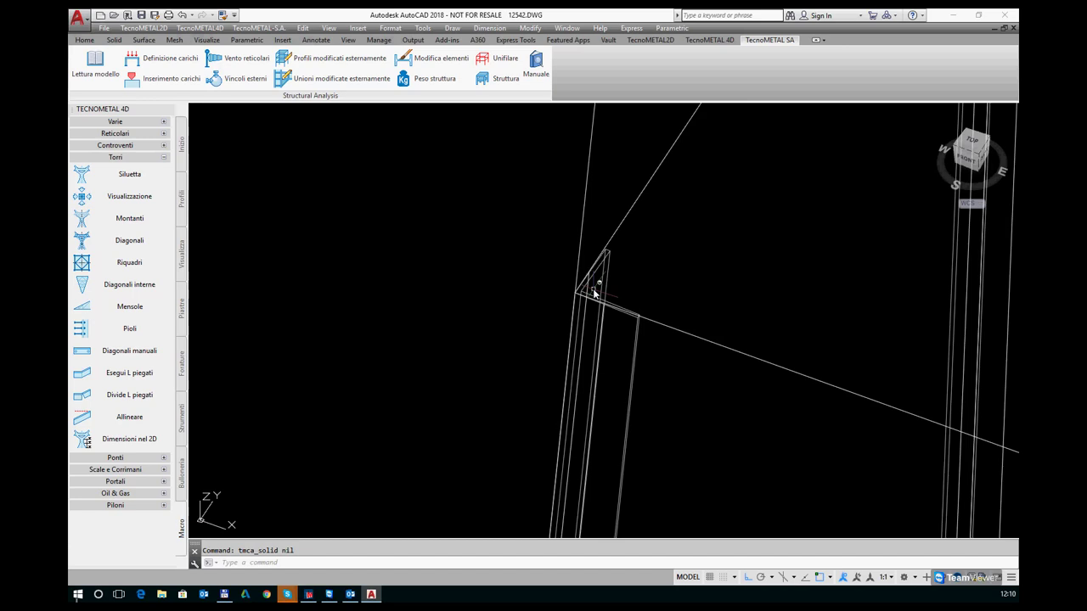
pyautogui.scroll(2, 462, 287)
pyautogui.scroll(-2, 498, 214)
pyautogui.scroll(-1, 498, 213)
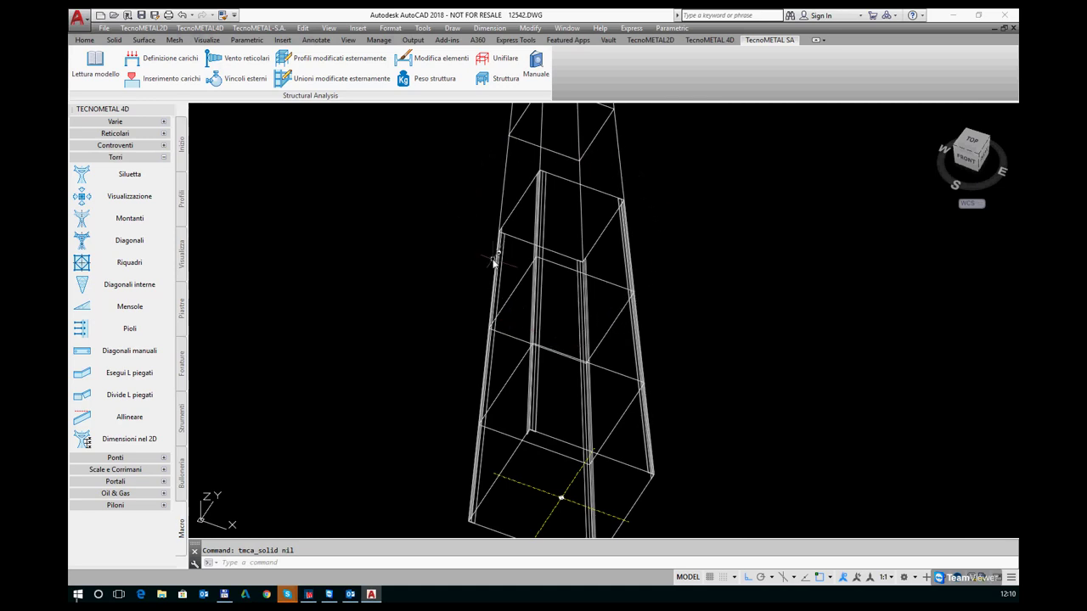
# Step: Load saved view T1A in Genera Viste, preview its boundary box, and close the dialog
pyautogui.click(725, 40)
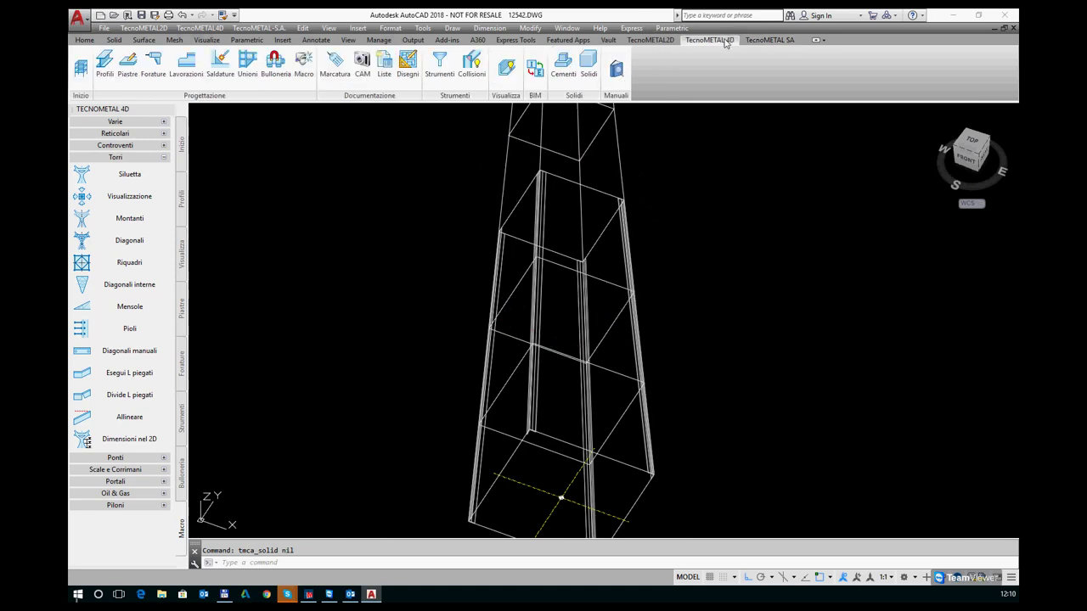
pyautogui.click(82, 75)
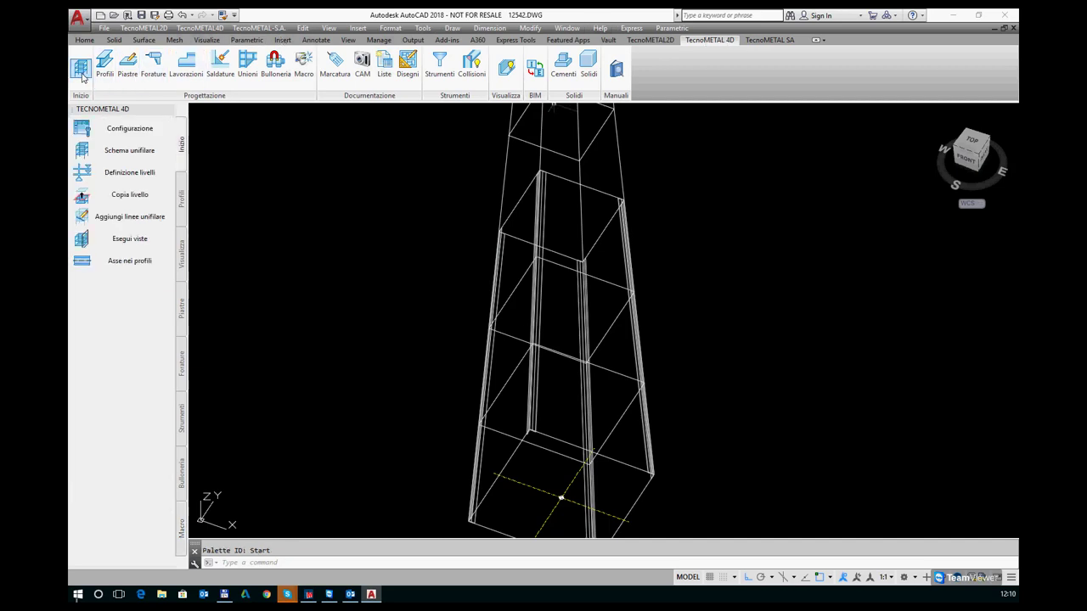
pyautogui.click(134, 240)
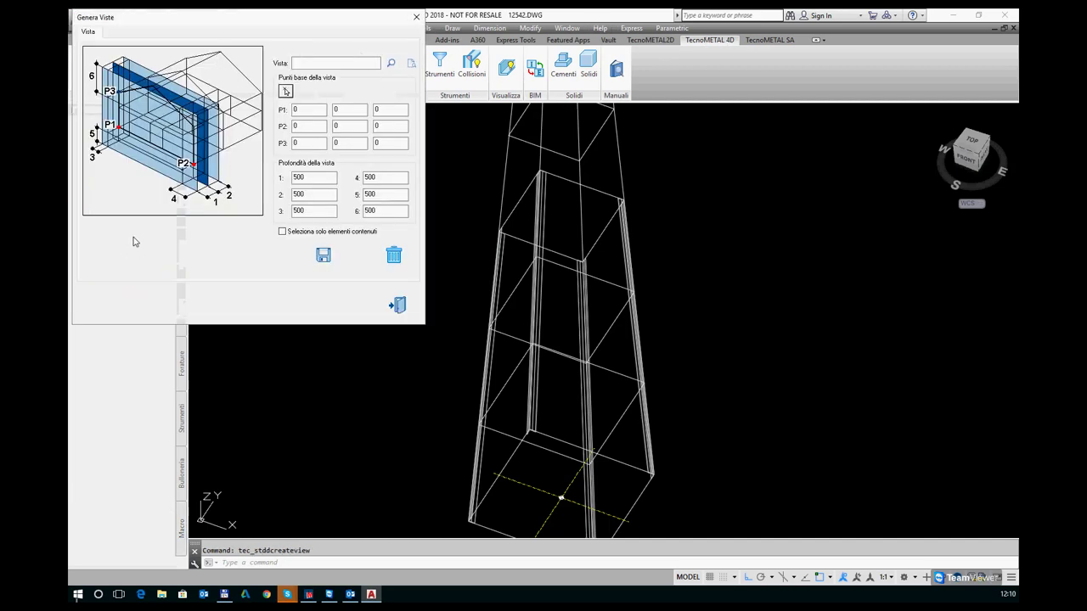
pyautogui.click(390, 64)
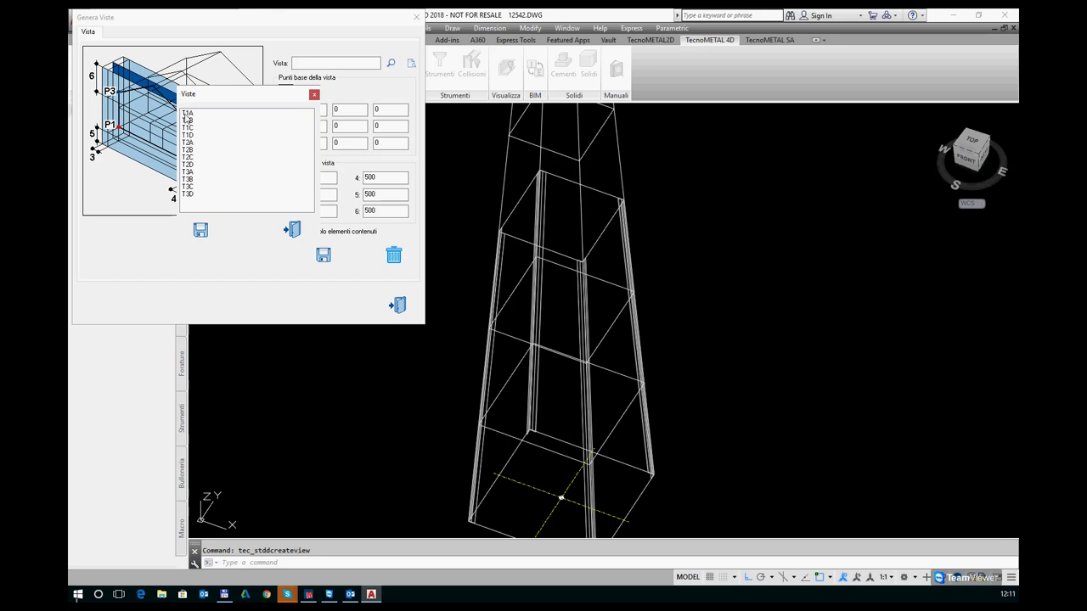
pyautogui.click(186, 115)
pyautogui.doubleClick(184, 116)
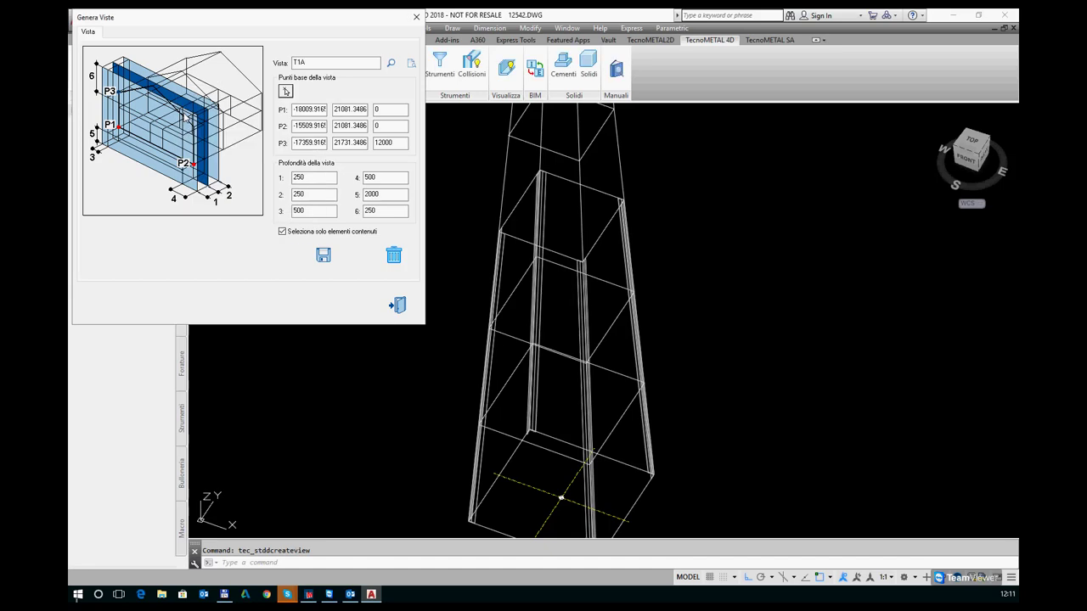
pyautogui.click(411, 65)
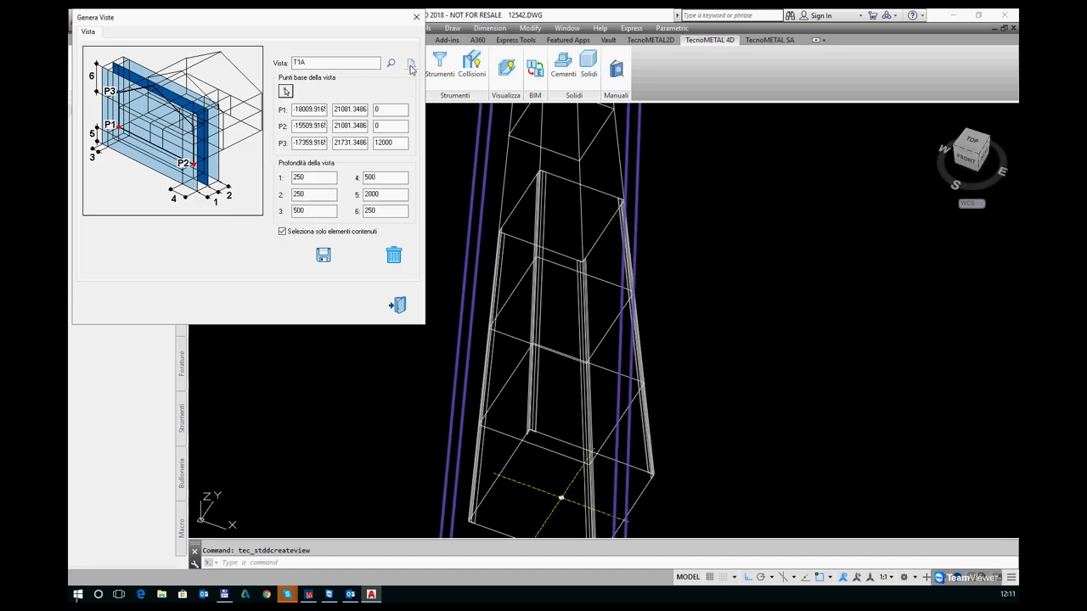
pyautogui.scroll(-3, 606, 258)
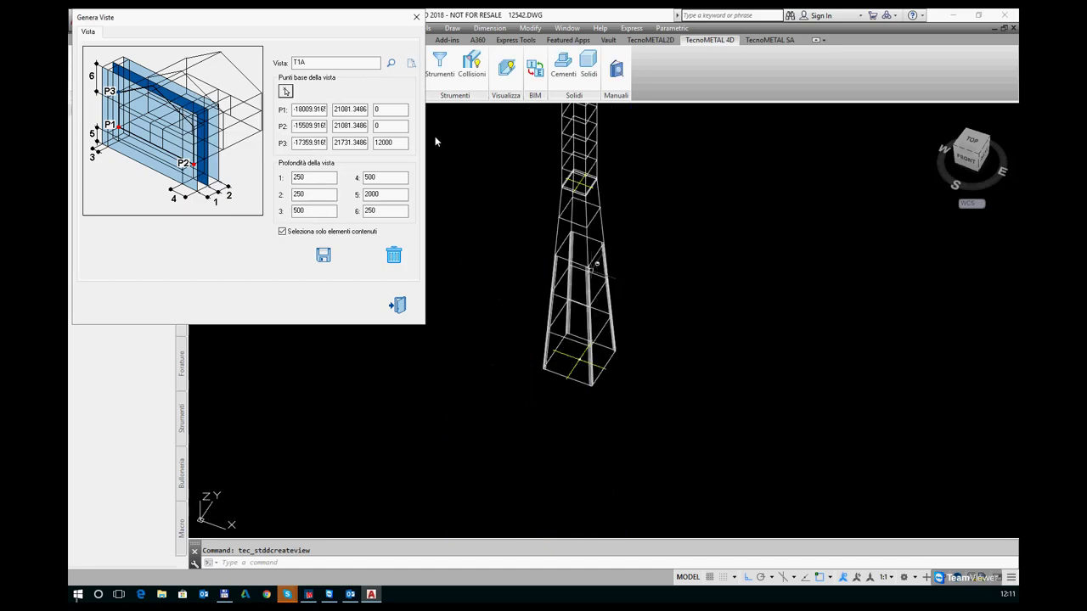
pyautogui.click(411, 65)
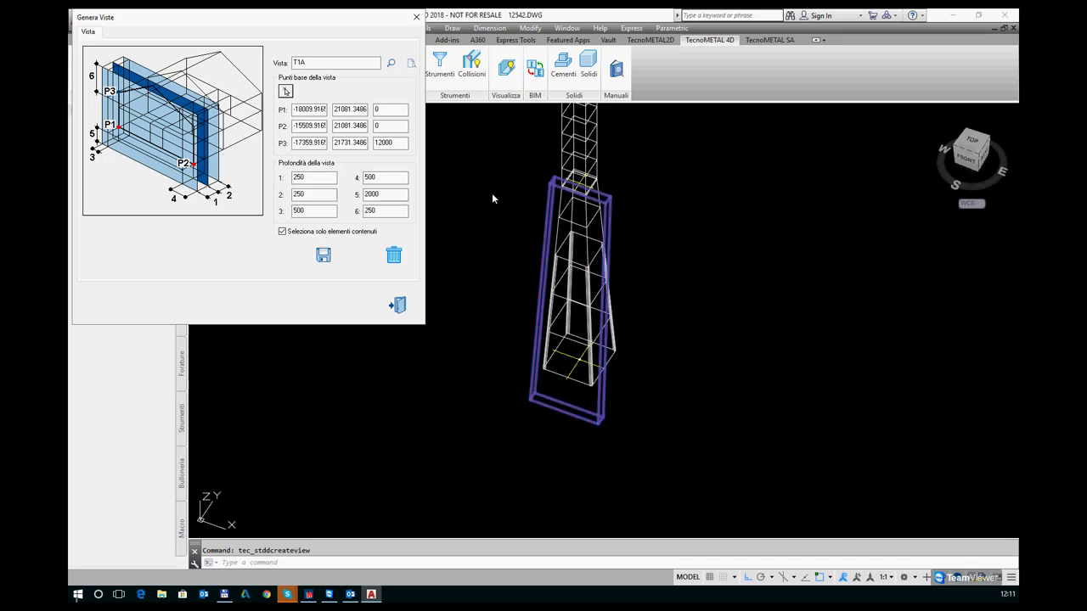
pyautogui.click(416, 16)
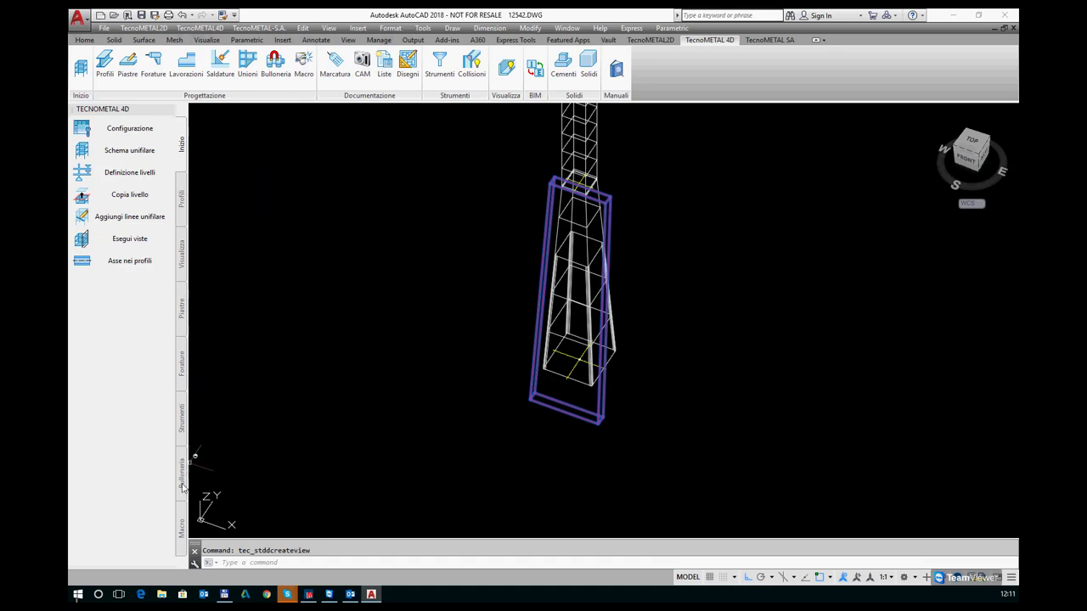
# Step: Show the first tower section in front elevation via Visualizzazione and zoom in on the base
pyautogui.click(183, 526)
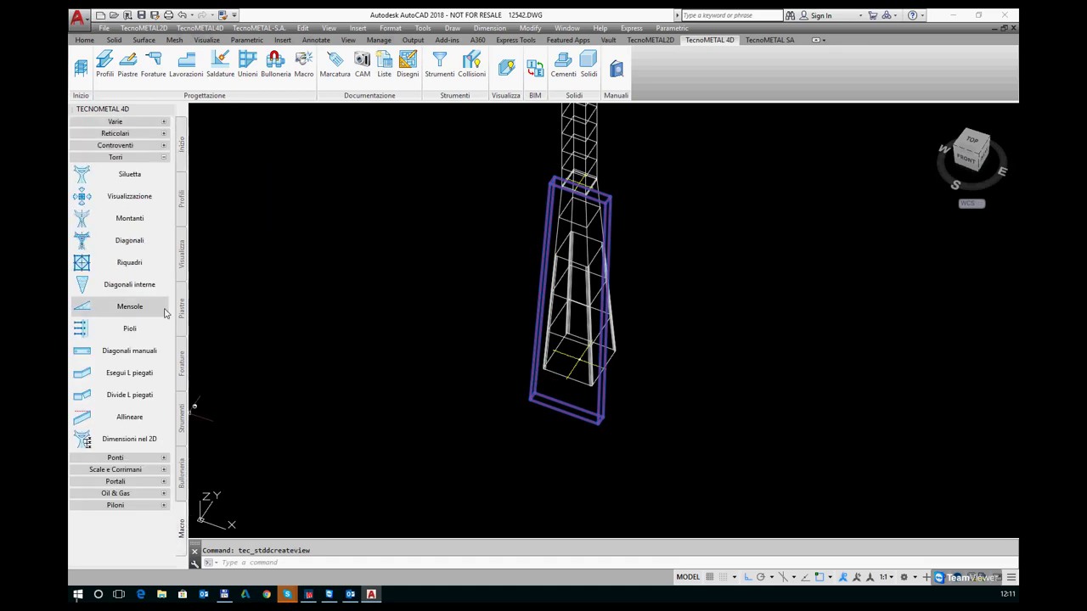
pyautogui.click(130, 197)
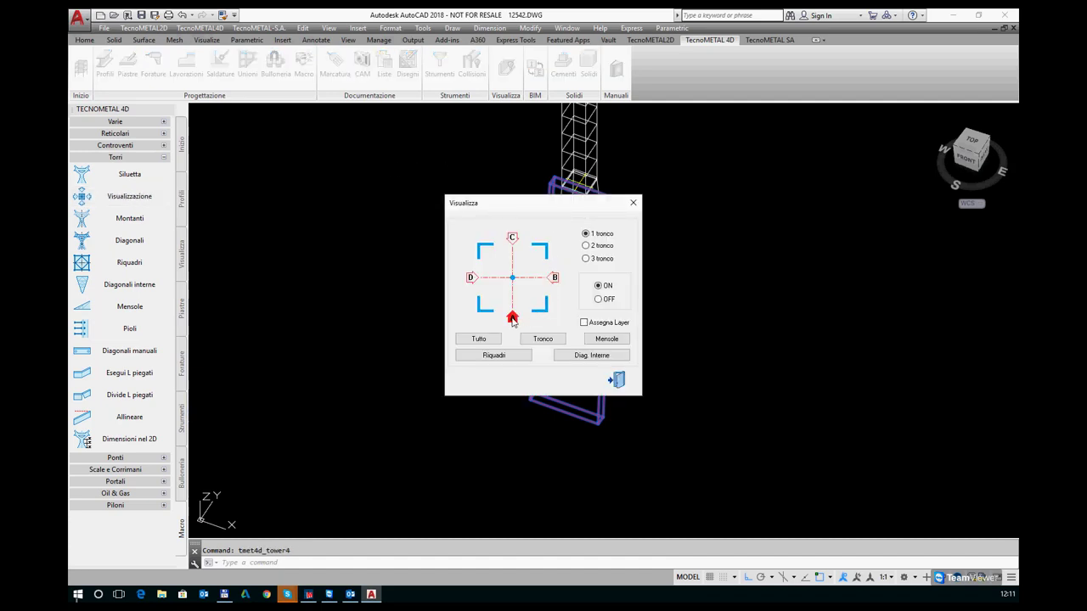
pyautogui.click(512, 318)
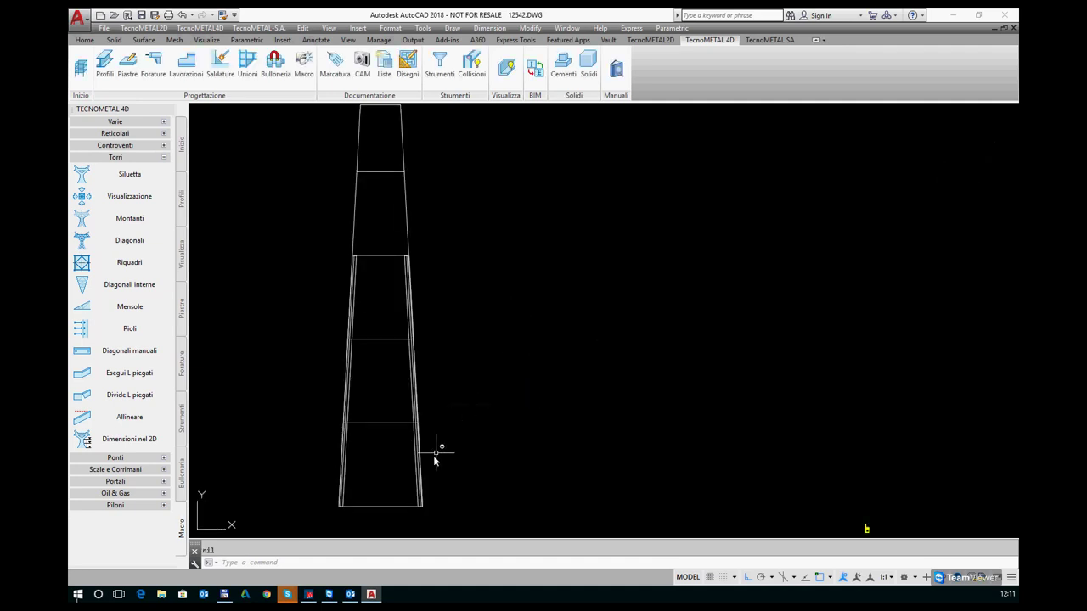
pyautogui.scroll(3, 357, 510)
pyautogui.scroll(3, 359, 510)
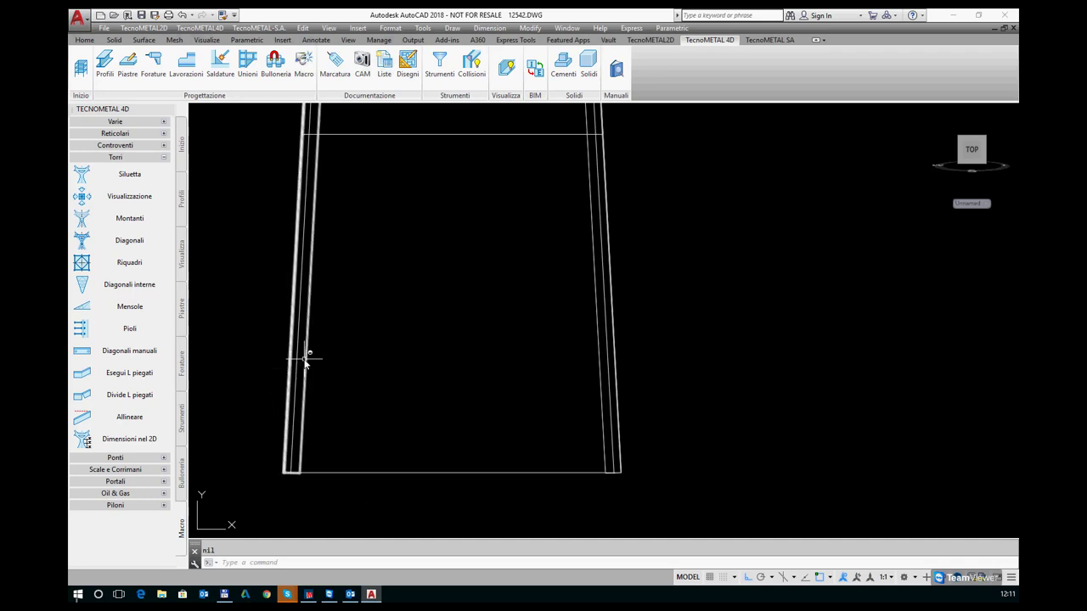
# Step: Load the TEST0901.tower preset into the Diagonali dialog and move the dialog aside
pyautogui.click(119, 244)
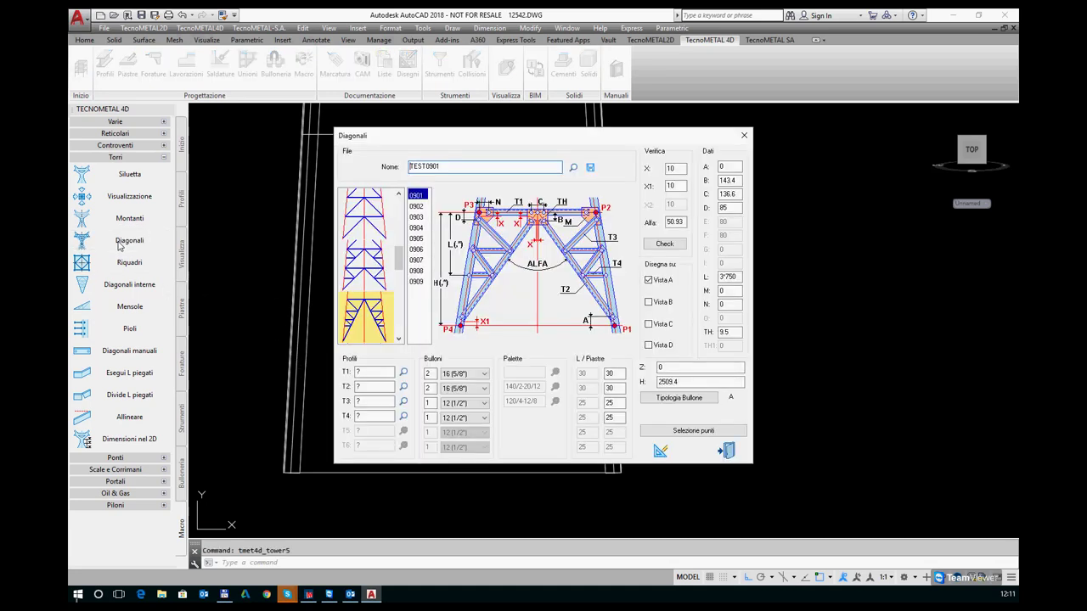
pyautogui.click(574, 169)
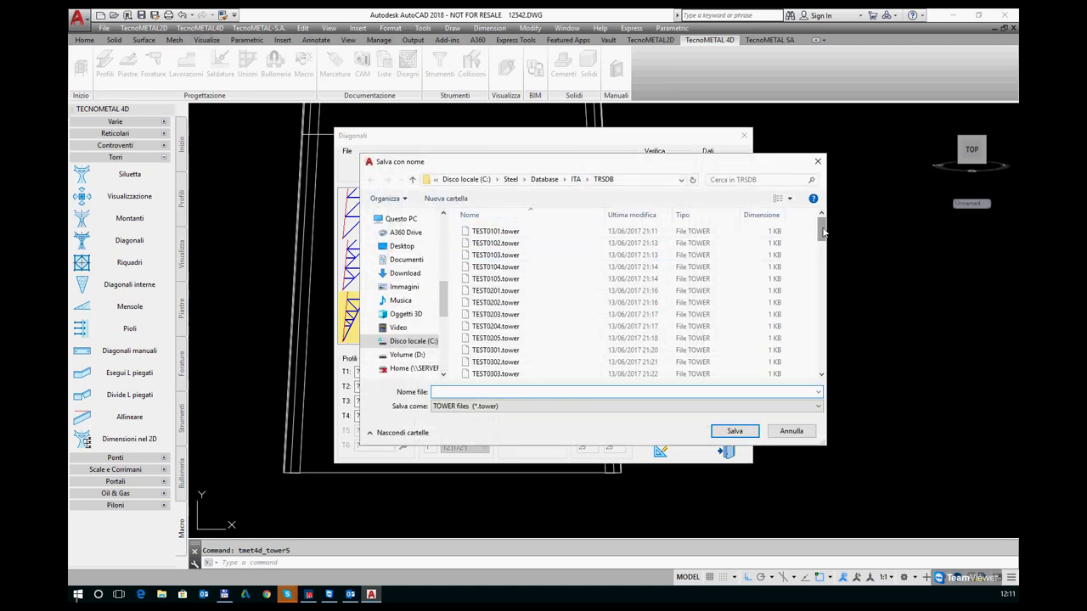
pyautogui.moveTo(823, 231); pyautogui.dragTo(820, 307)
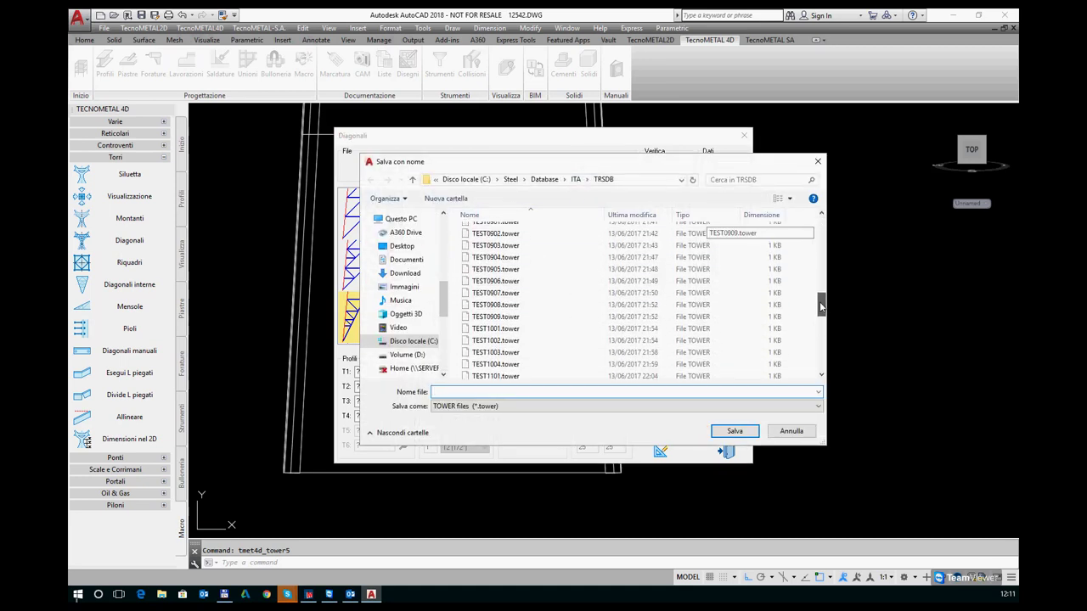
pyautogui.doubleClick(491, 262)
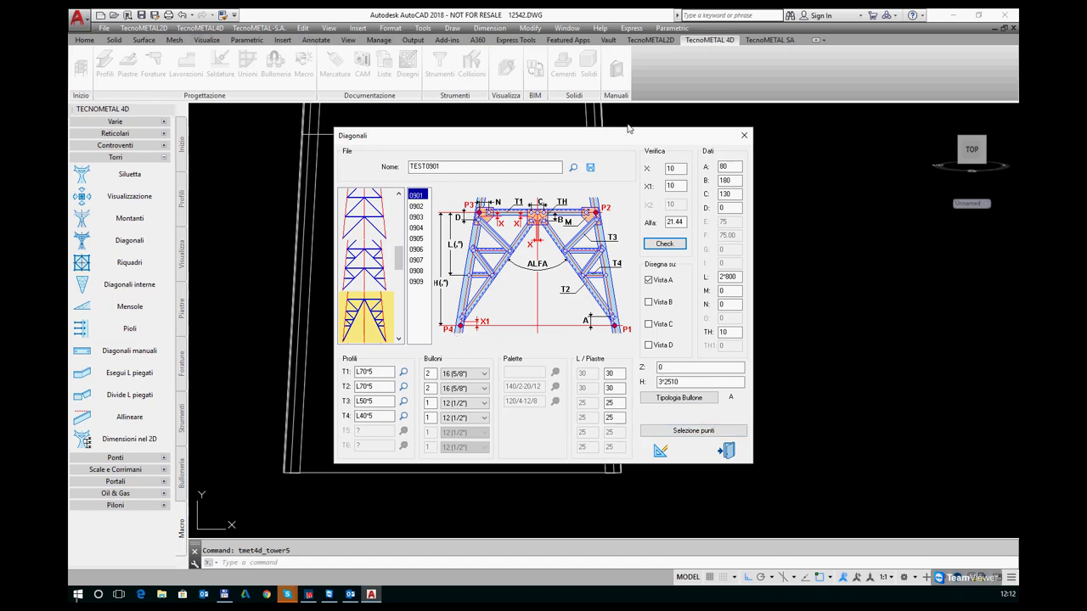
pyautogui.moveTo(628, 128); pyautogui.dragTo(778, 141)
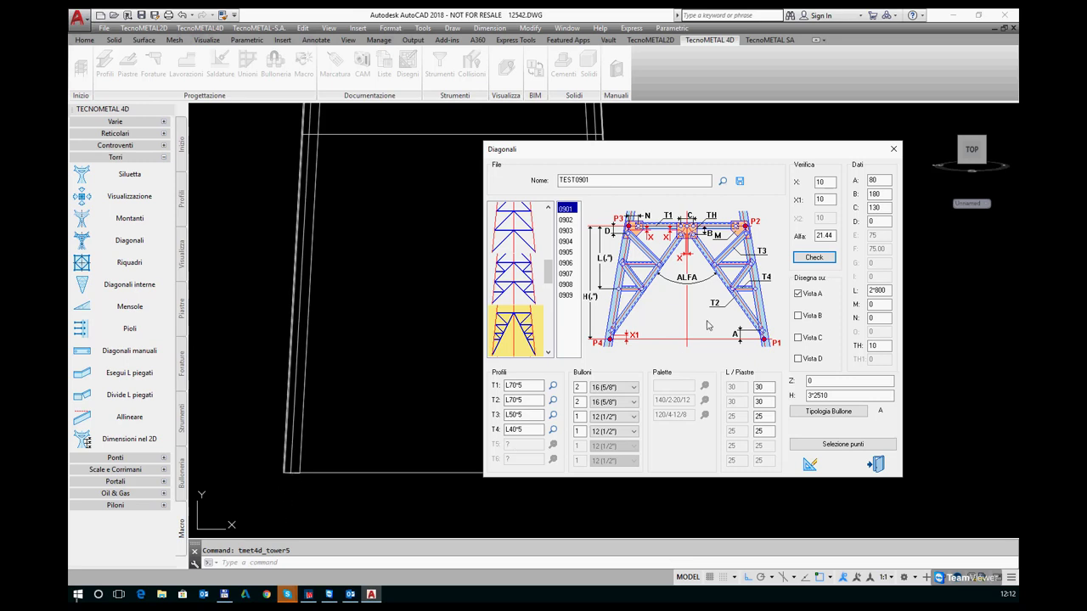
# Step: Pick section points P1 and P2 at the bottom-right and top-right corners using snaps
pyautogui.click(832, 448)
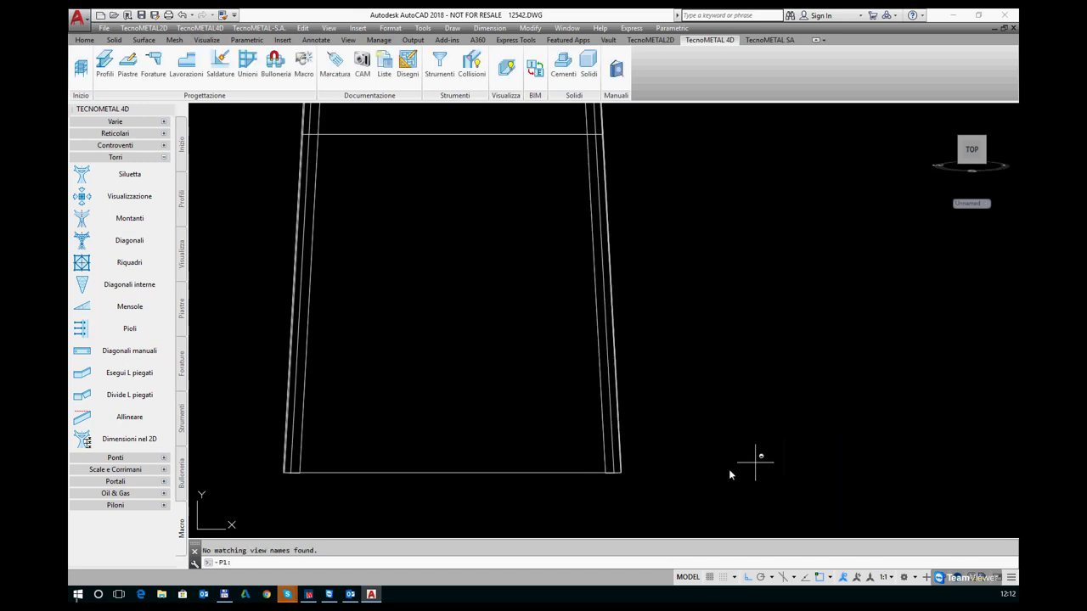
pyautogui.keyDown('shift'); pyautogui.rightClick(616, 492); pyautogui.keyUp('shift')
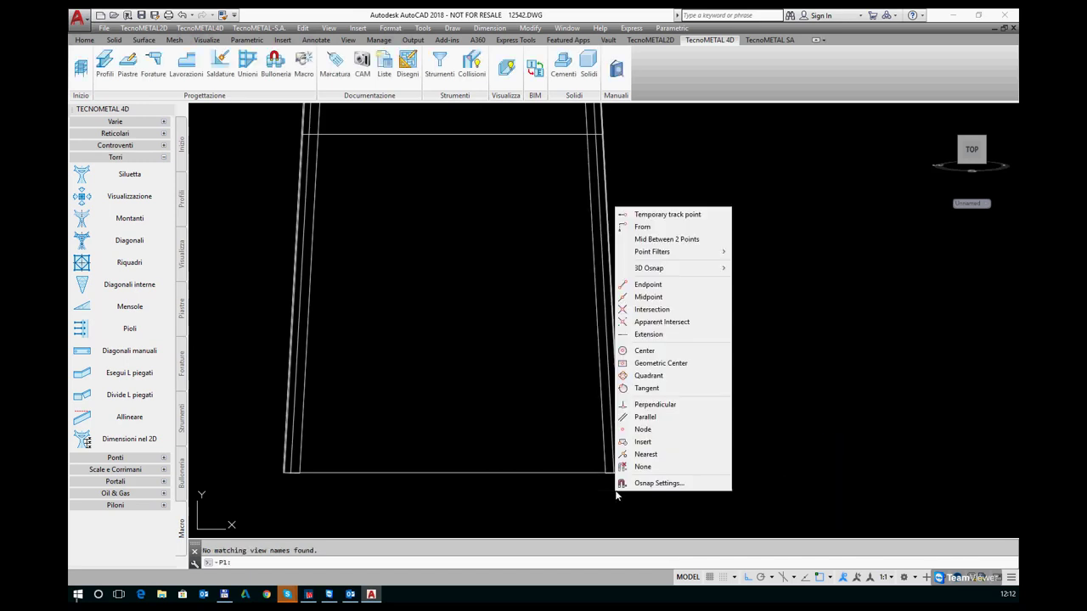
pyautogui.click(658, 290)
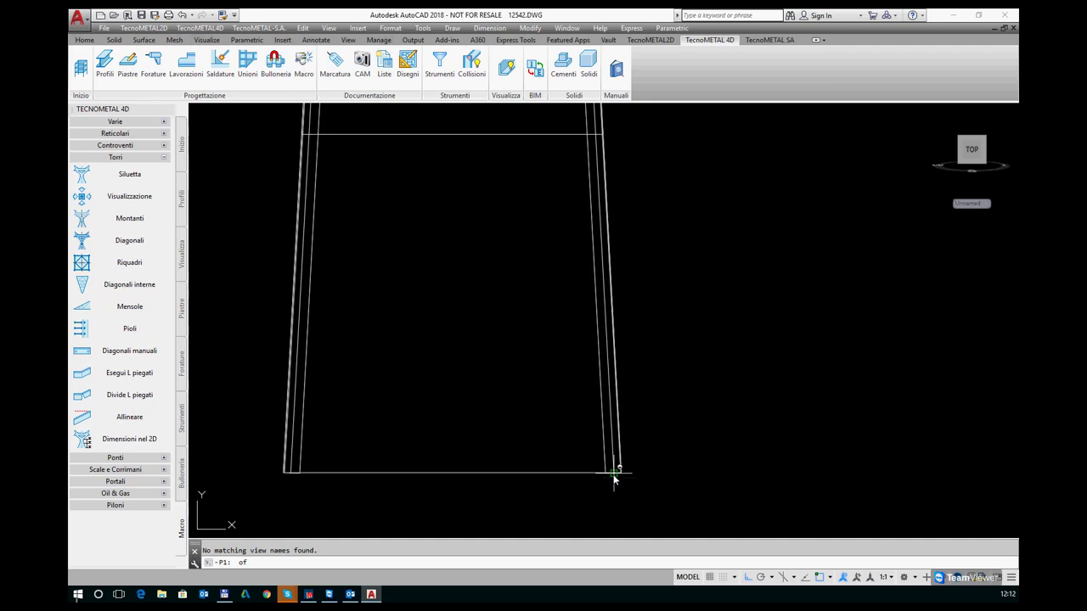
pyautogui.click(614, 472)
pyautogui.scroll(2, 612, 119)
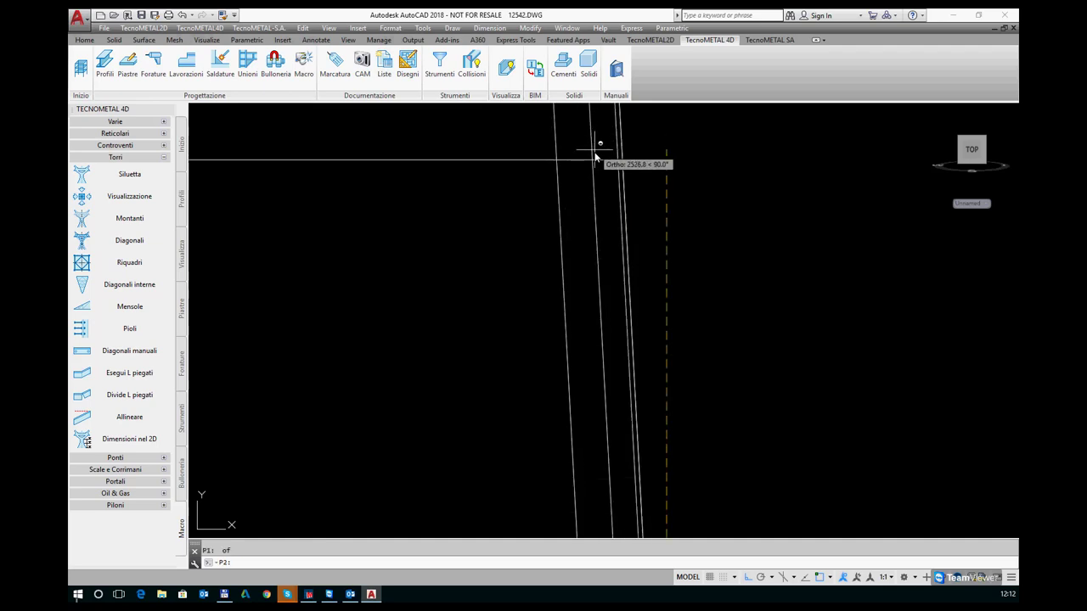
pyautogui.click(592, 159)
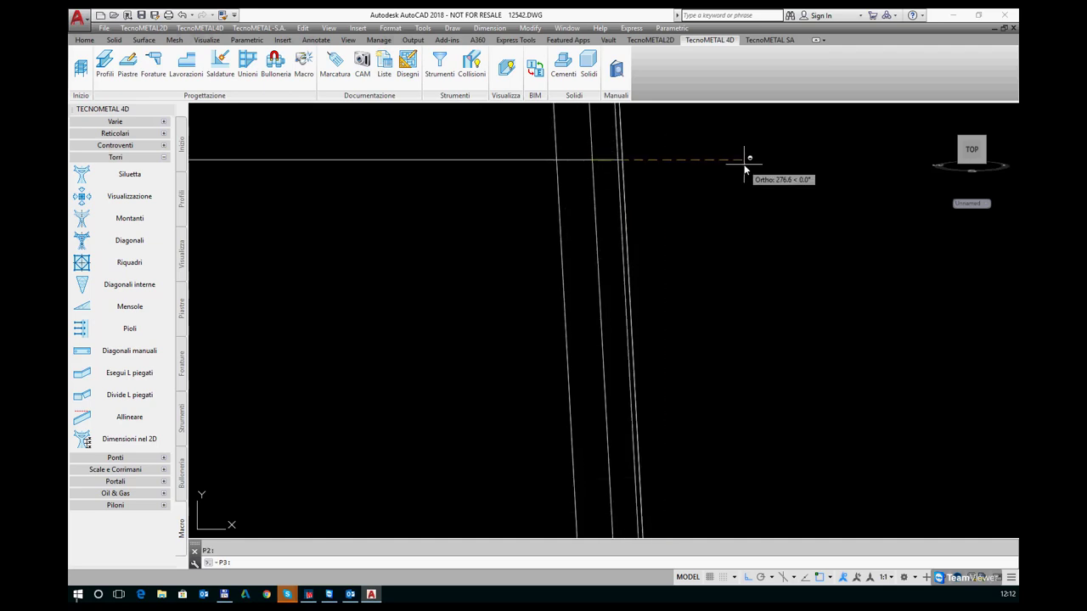
# Step: Pick P3 at the top-left corner and P4 at the bottom-left endpoint
pyautogui.scroll(-2, 730, 178)
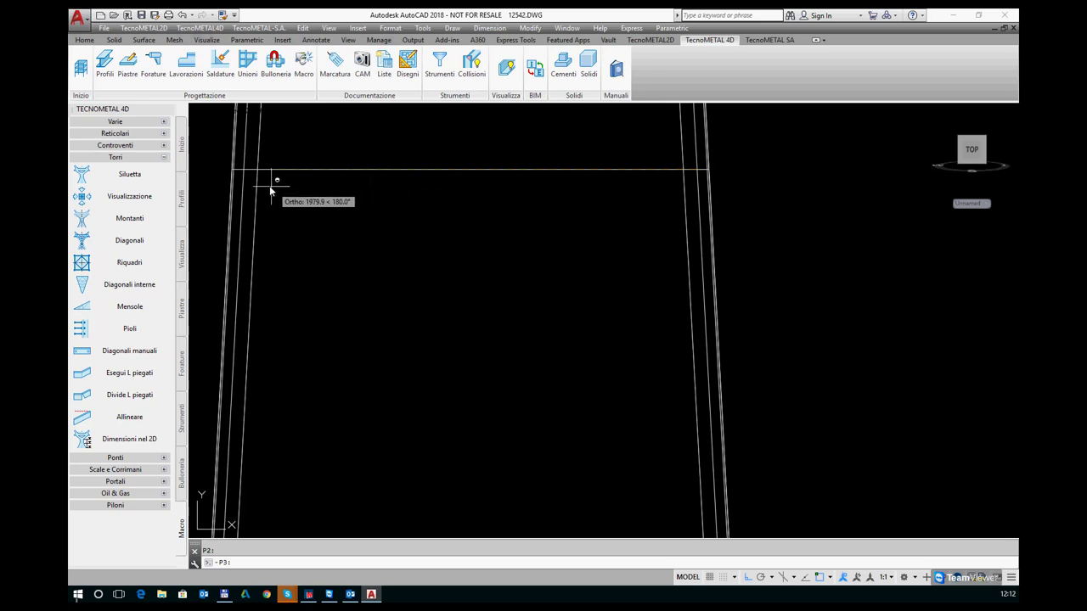
pyautogui.click(244, 171)
pyautogui.scroll(-2, 431, 143)
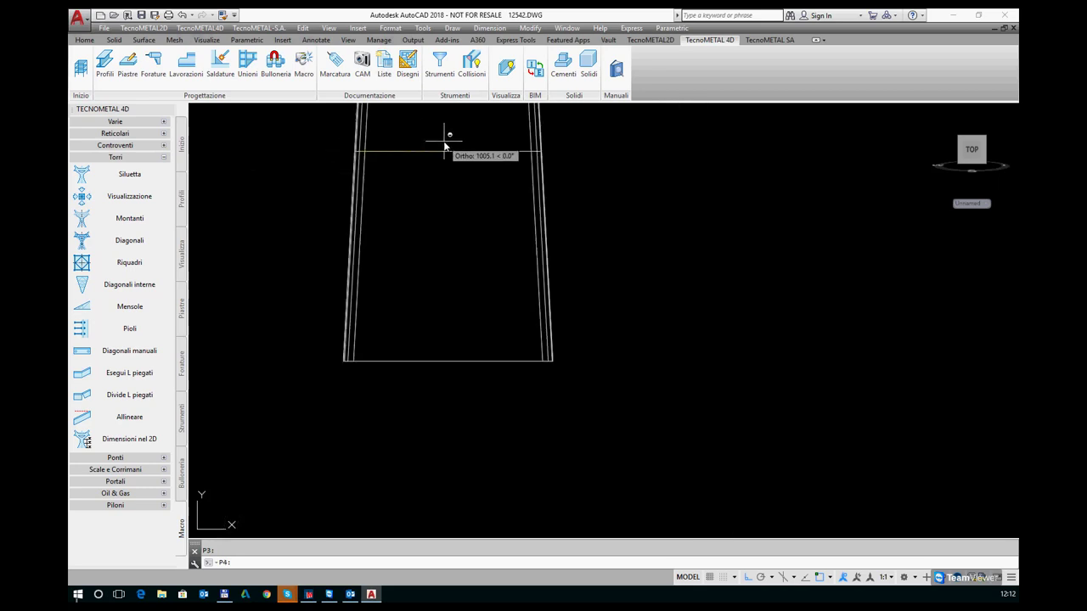
pyautogui.scroll(2, 348, 367)
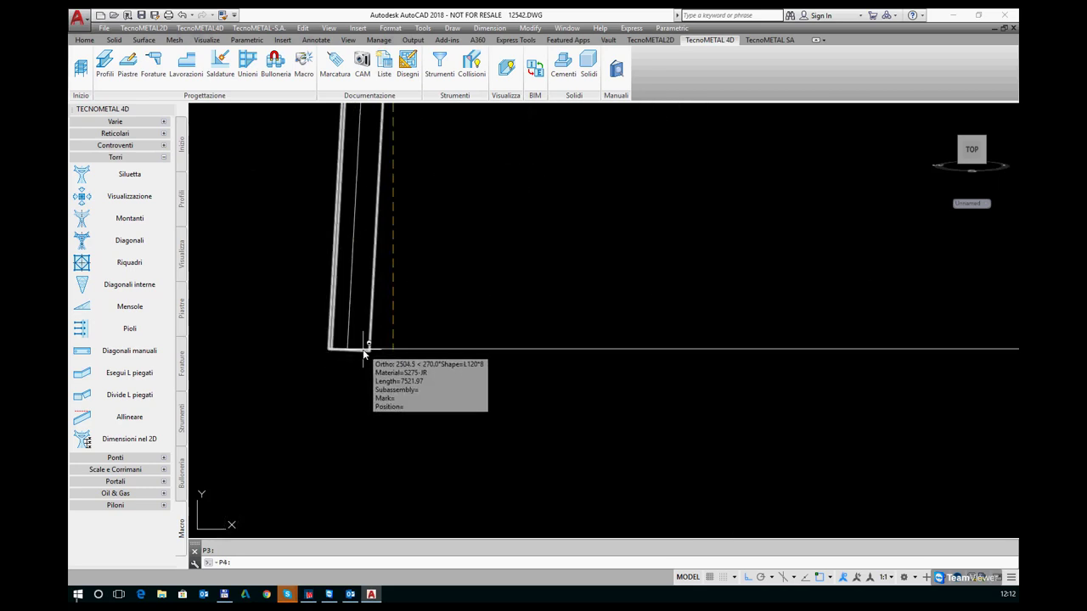
pyautogui.keyDown('shift'); pyautogui.rightClick(363, 350); pyautogui.keyUp('shift')
pyautogui.click(400, 141)
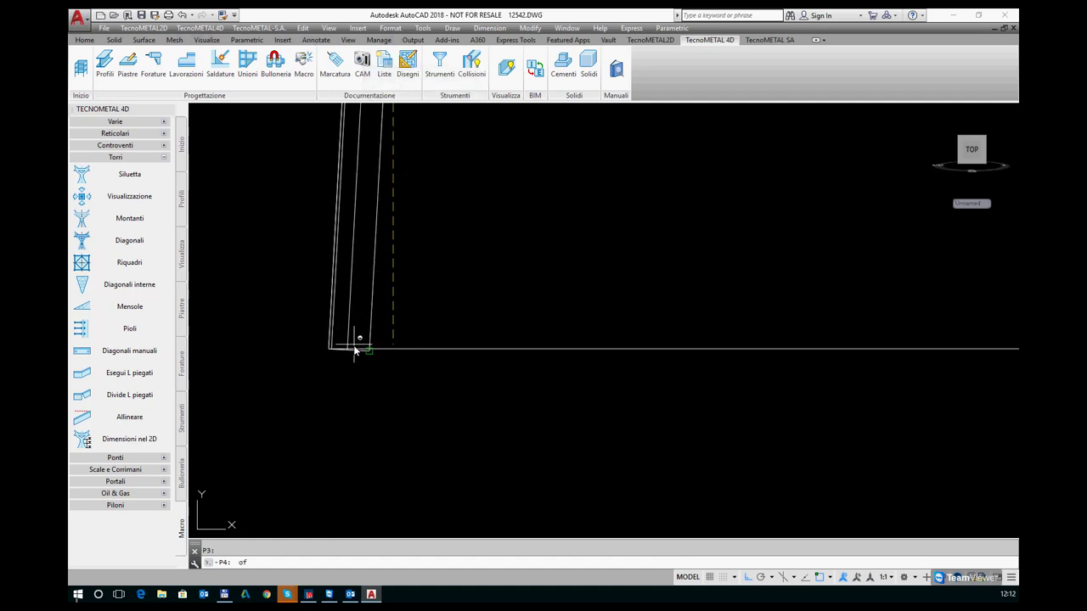
pyautogui.click(312, 396)
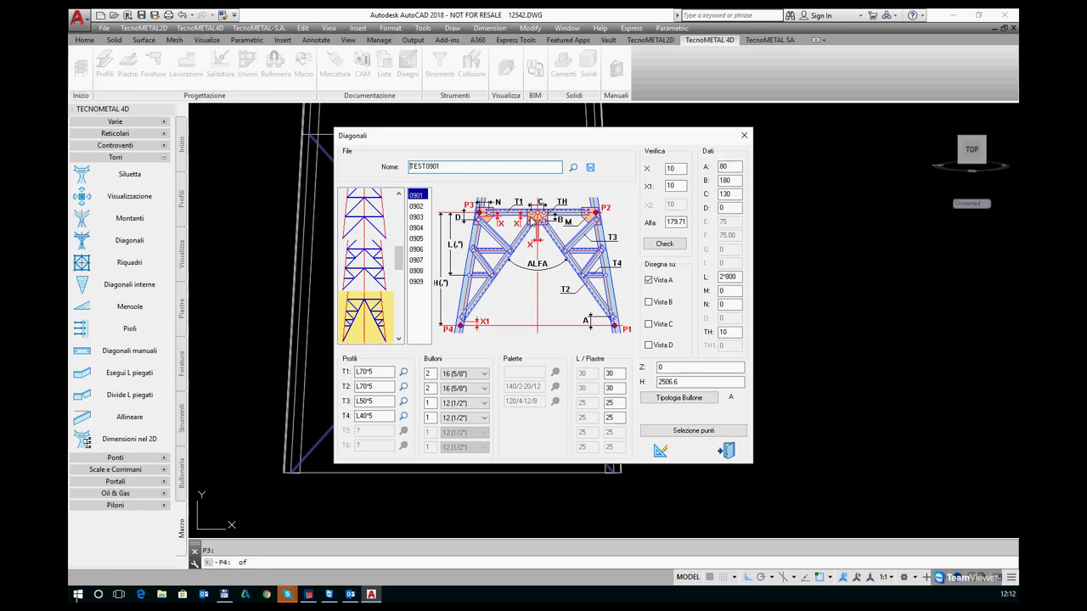
# Step: Set X1 to 50 in Diagonali and check the bracing dimensions
pyautogui.doubleClick(677, 169)
pyautogui.press('Tab')
pyautogui.write('50')
pyautogui.click(665, 247)
pyautogui.click(666, 245)
# Step: Set L to 3*600, enable faces B, C and D, and draw the diagonals with bolts
pyautogui.doubleClick(740, 277)
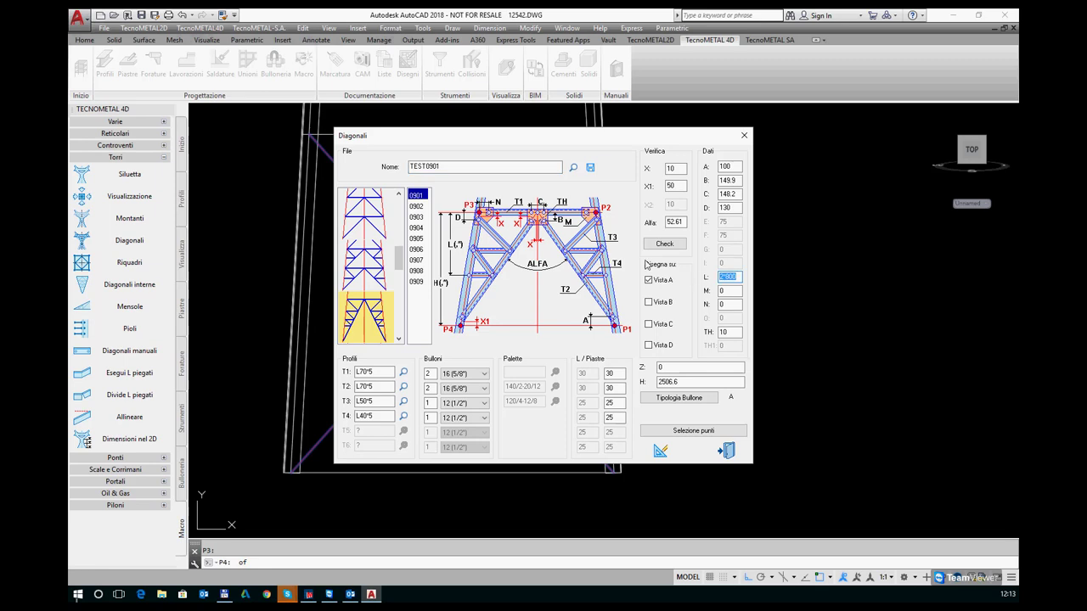
pyautogui.write('3')
pyautogui.click(648, 302)
pyautogui.click(649, 323)
pyautogui.click(648, 345)
pyautogui.click(667, 455)
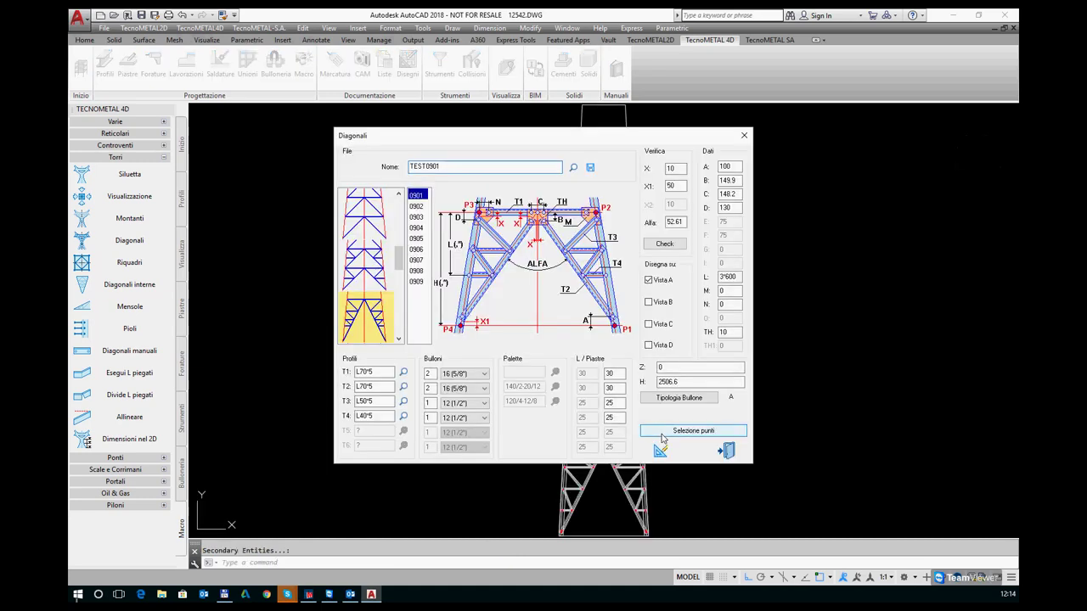
# Step: Close Diagonali, display the whole tower in 3D, and zoom into the bolted base joints
pyautogui.click(726, 450)
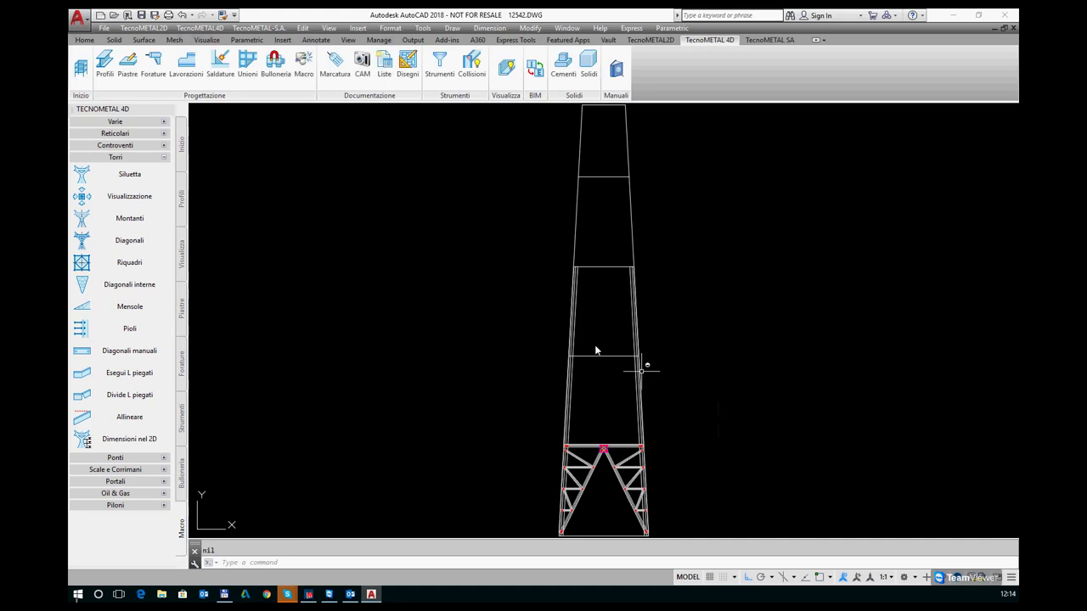
pyautogui.click(129, 198)
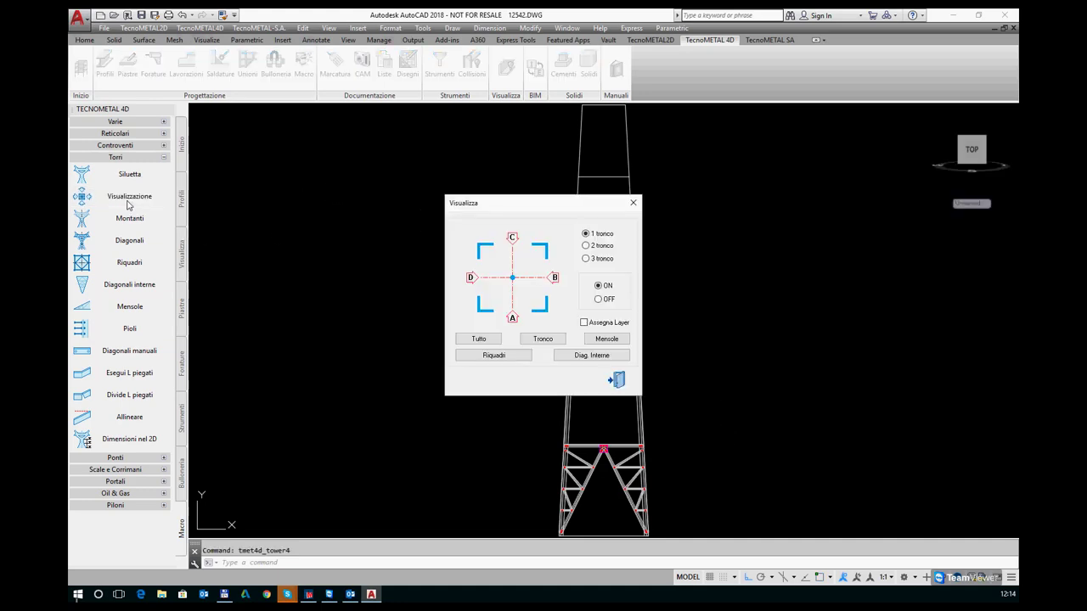
pyautogui.click(478, 339)
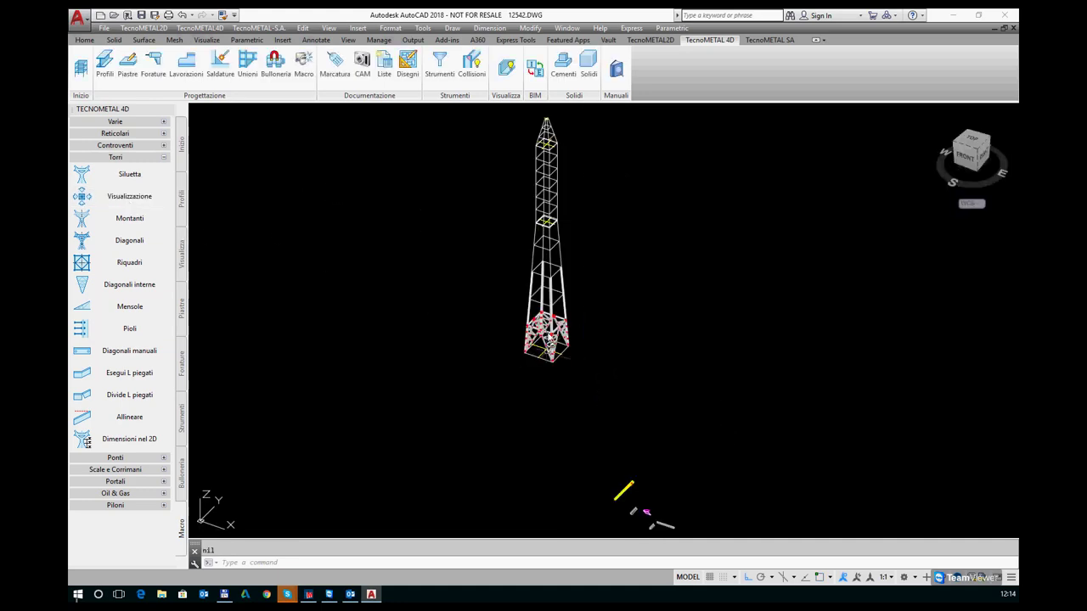
pyautogui.scroll(3, 552, 350)
pyautogui.scroll(5, 543, 374)
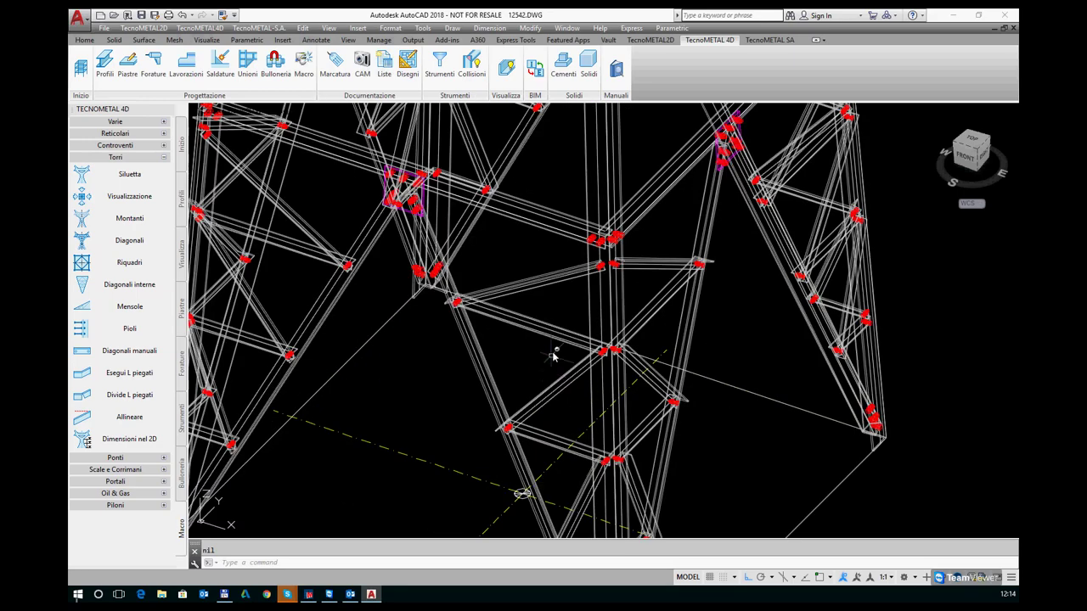
pyautogui.scroll(3, 556, 357)
pyautogui.scroll(2, 562, 354)
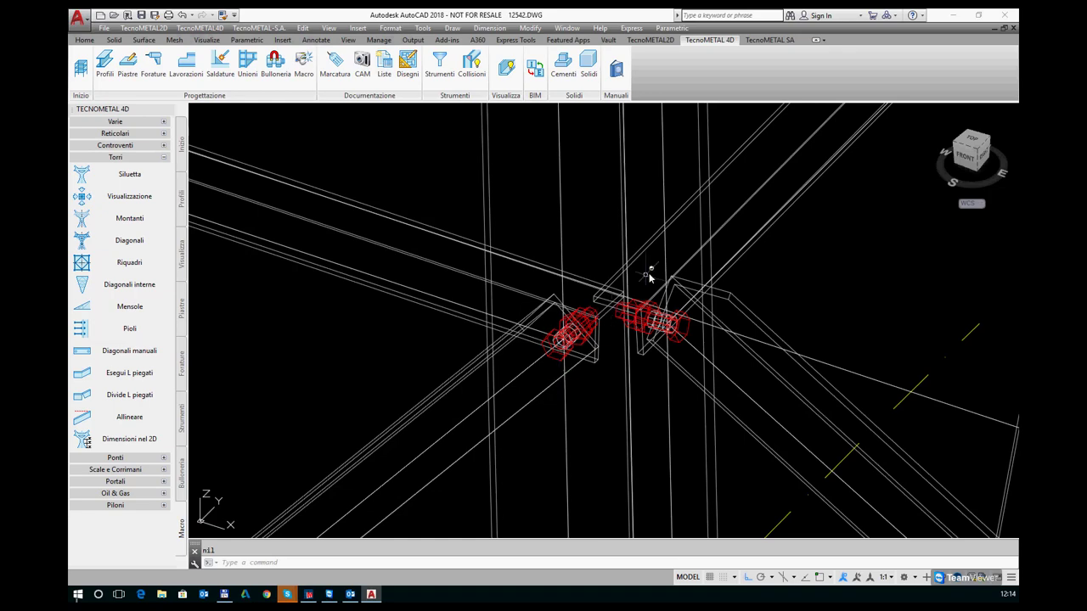
pyautogui.scroll(-2, 654, 272)
pyautogui.scroll(-2, 656, 270)
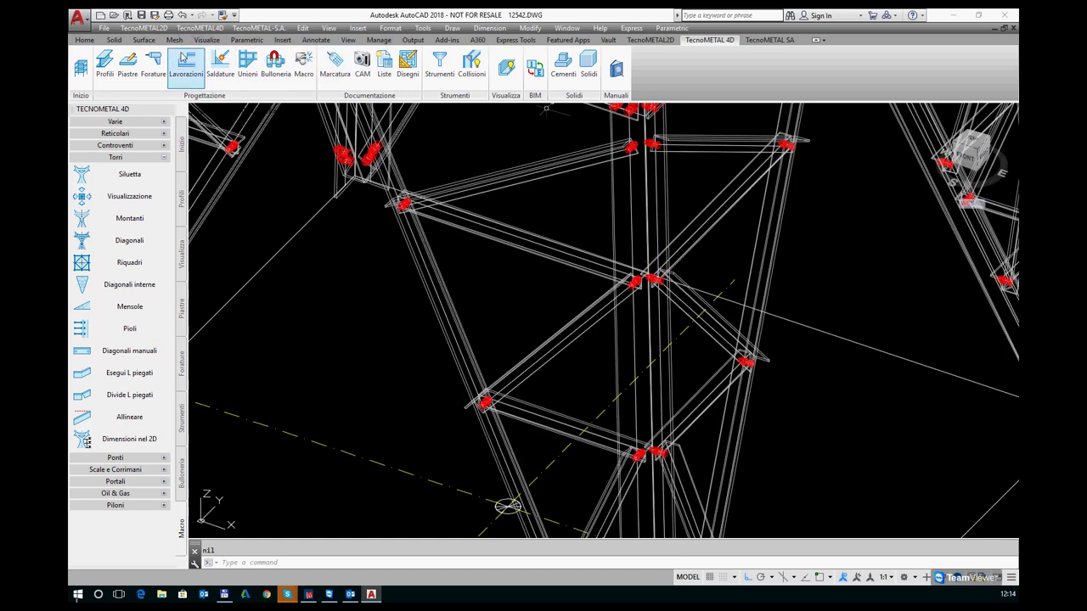
# Step: Apply a Scantonature notch of A 20 by B 20 at 45° to the L40*5 diagonal end
pyautogui.click(186, 64)
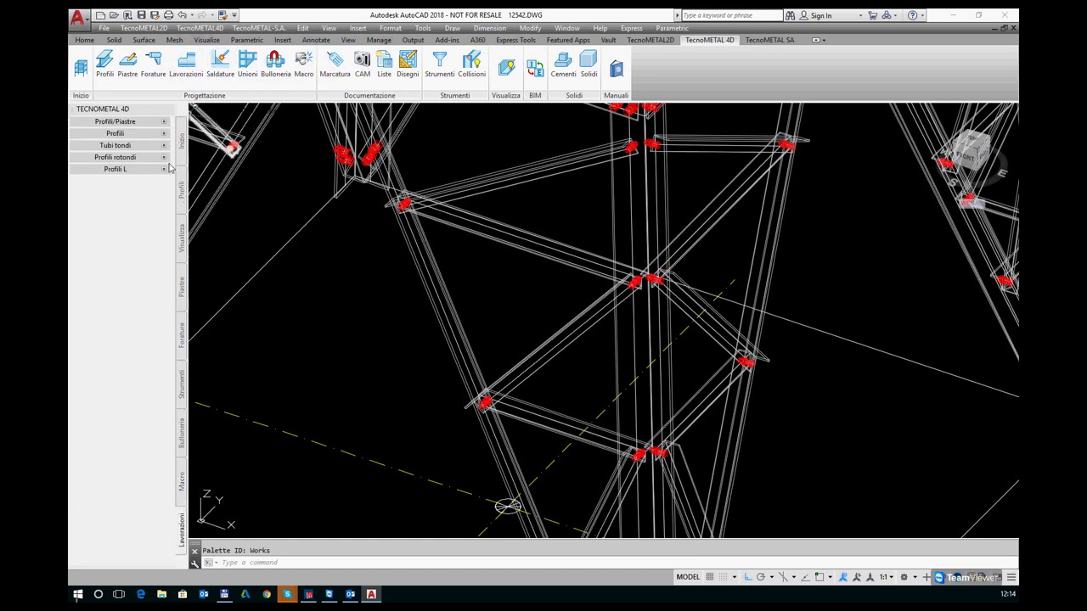
pyautogui.click(165, 135)
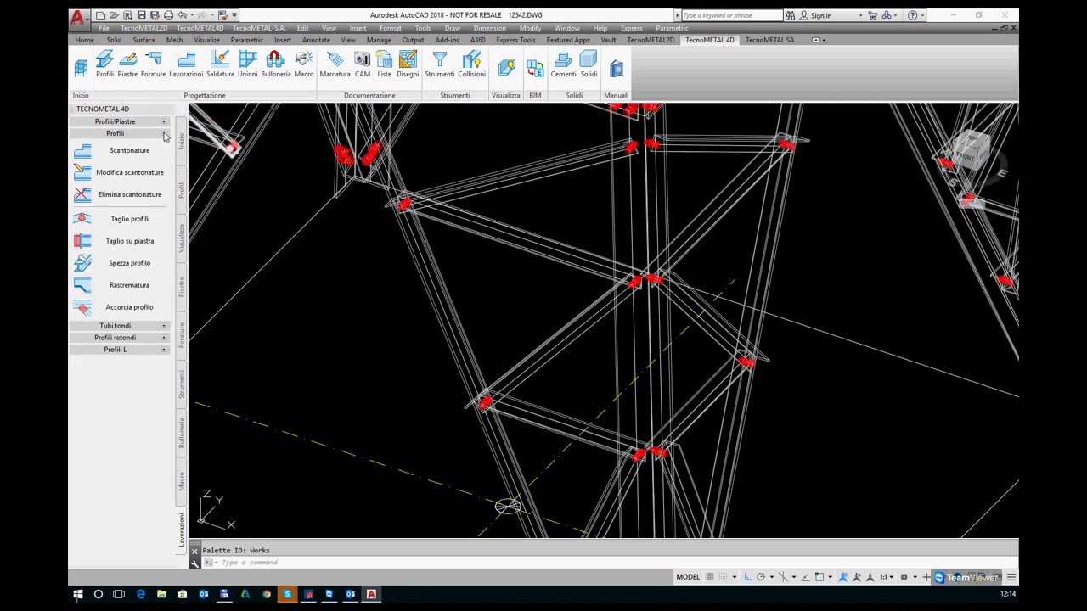
pyautogui.click(129, 151)
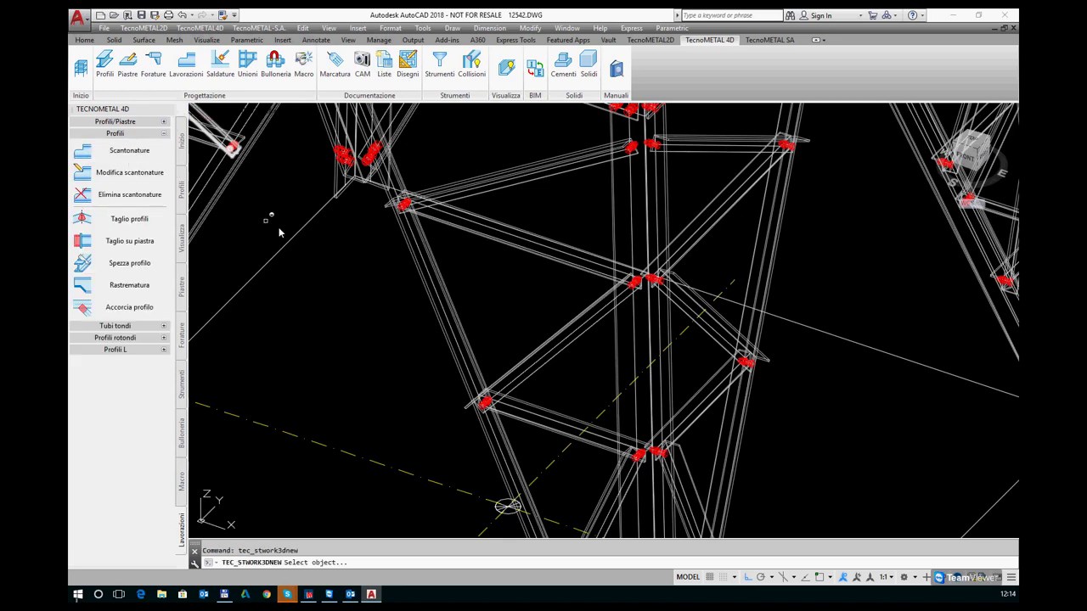
pyautogui.click(498, 242)
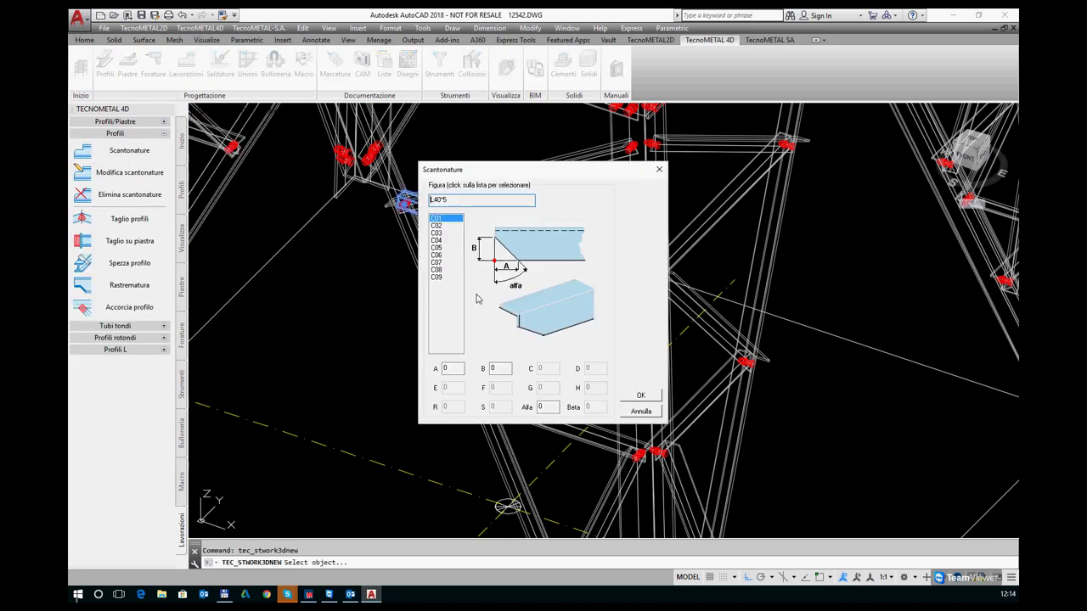
pyautogui.click(450, 369)
pyautogui.write('20')
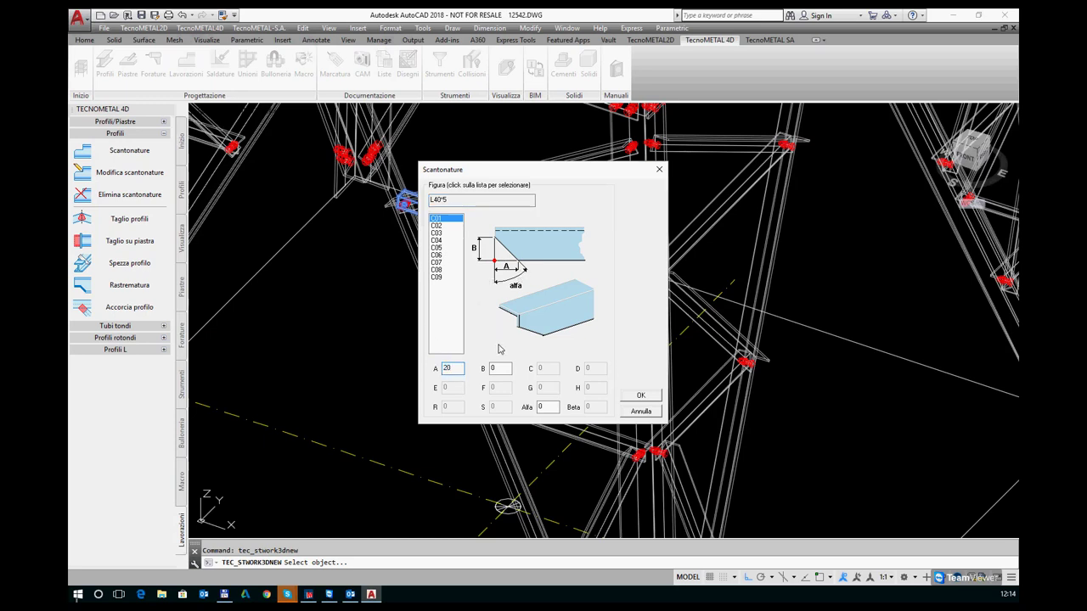
pyautogui.click(501, 369)
pyautogui.write('20')
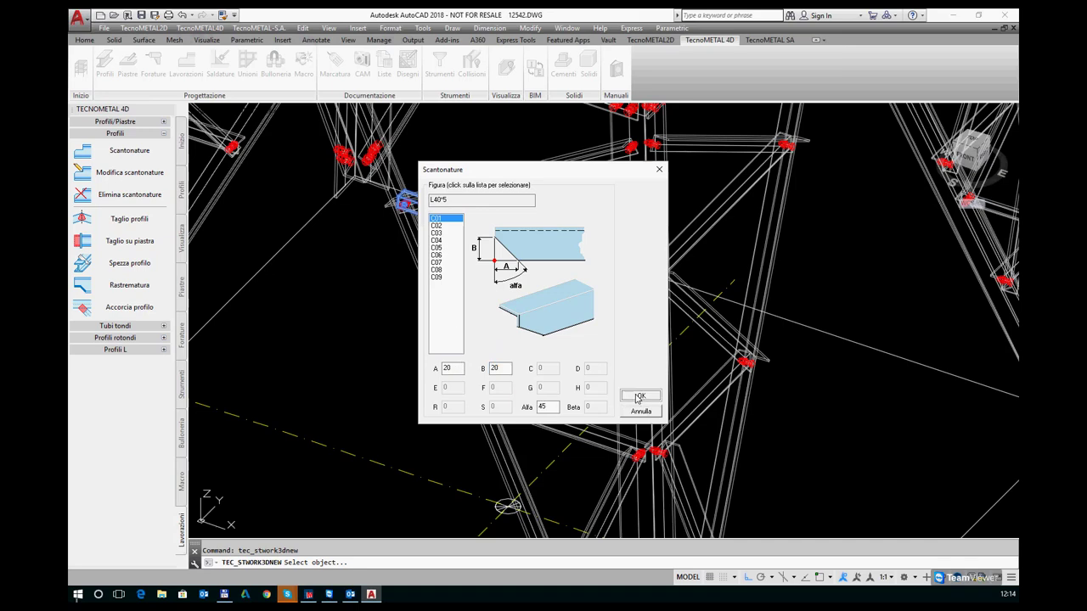
pyautogui.click(640, 395)
pyautogui.scroll(3, 368, 176)
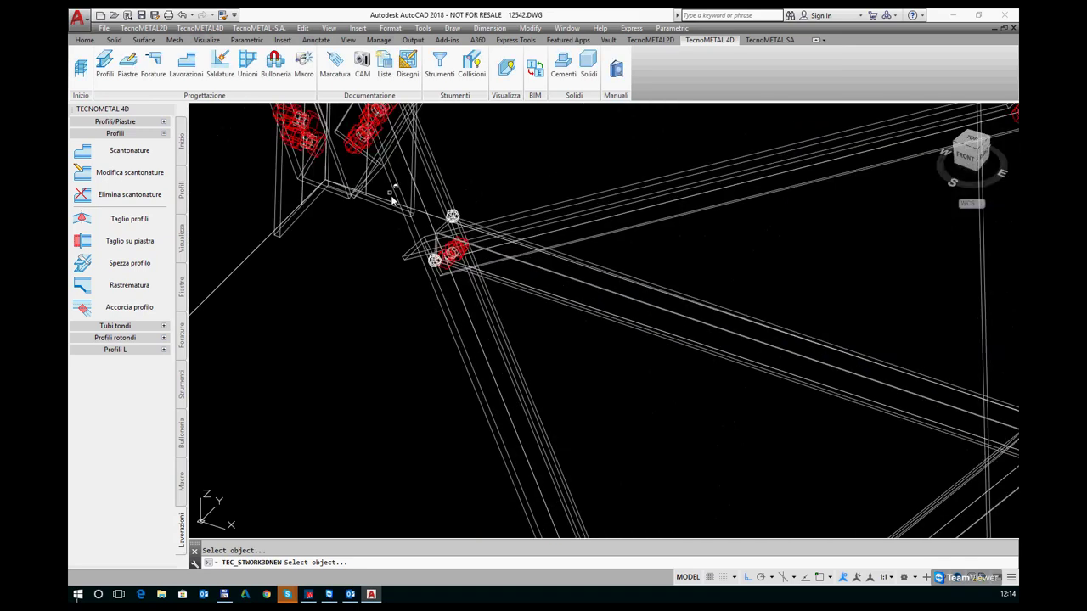
pyautogui.scroll(3, 428, 297)
pyautogui.scroll(-3, 429, 295)
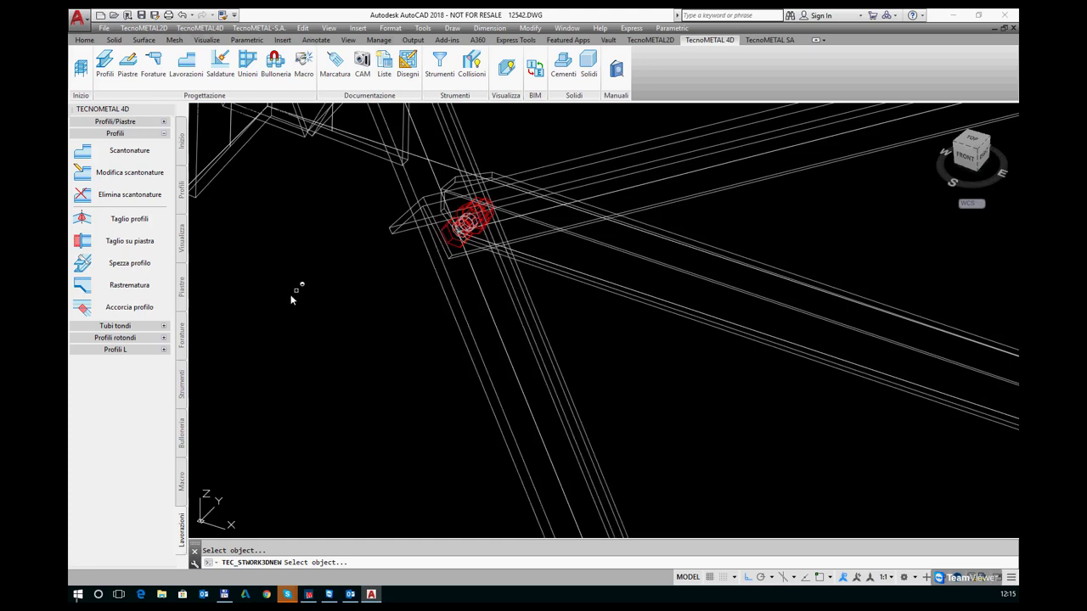
# Step: End the notching and view the notched brace joint and bolt in Shaded style
pyautogui.rightClick(265, 297)
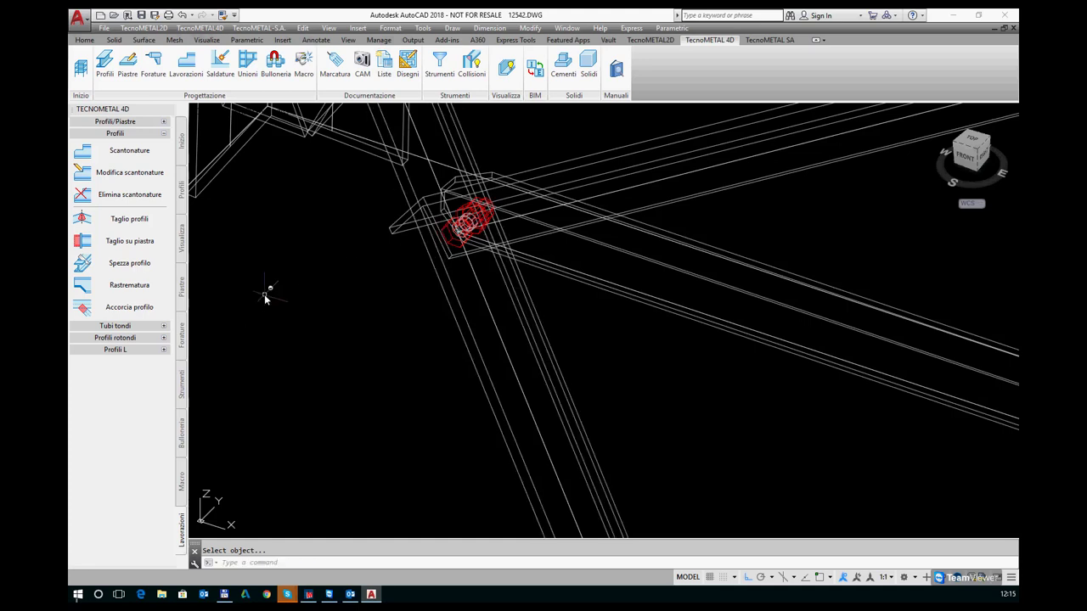
pyautogui.click(250, 110)
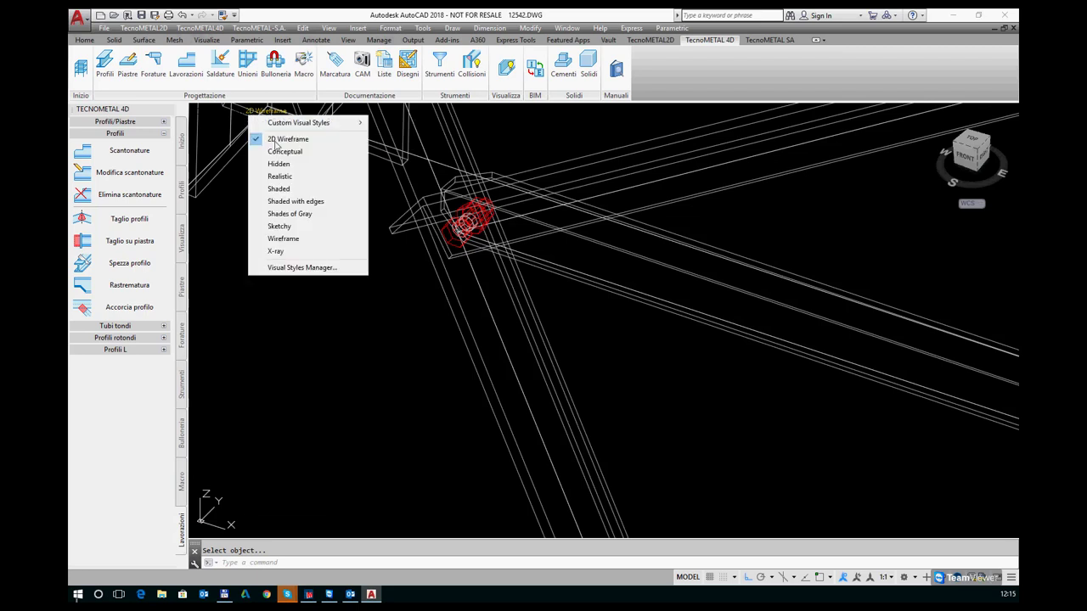
pyautogui.click(291, 190)
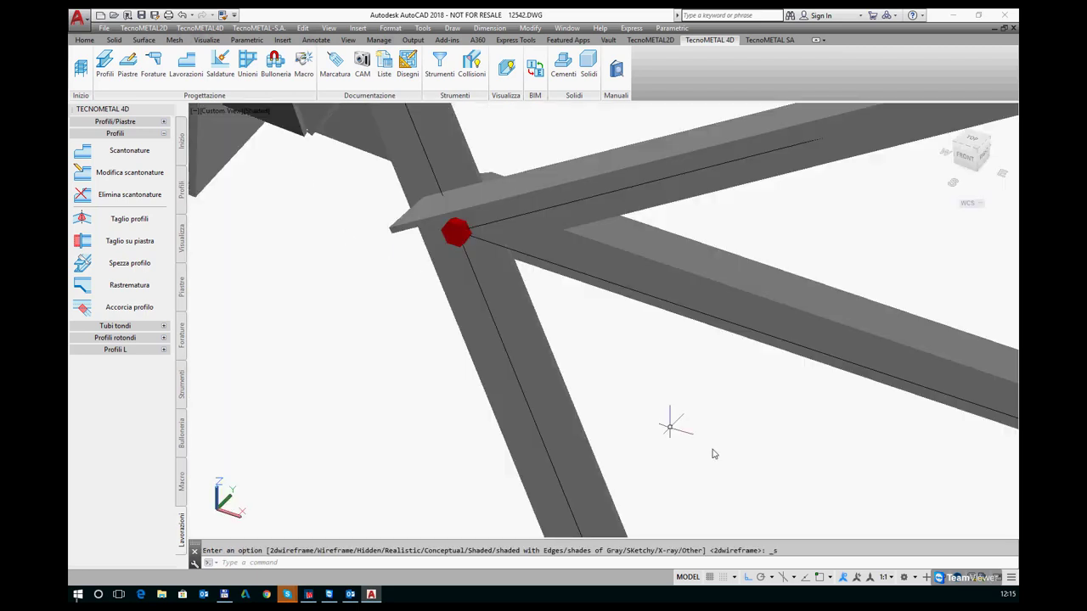
pyautogui.moveTo(596, 349)
pyautogui.keyDown('shift'); pyautogui.mouseDown(button='middle')
pyautogui.moveTo(635, 309)
pyautogui.moveTo(708, 303)
pyautogui.moveTo(727, 284)
pyautogui.moveTo(583, 449)
pyautogui.moveTo(497, 383)
pyautogui.moveTo(422, 357)
pyautogui.moveTo(380, 313)
pyautogui.moveTo(587, 342)
pyautogui.moveTo(597, 332)
pyautogui.moveTo(596, 347)
pyautogui.moveTo(597, 334)
pyautogui.mouseUp(button='middle'); pyautogui.keyUp('shift')
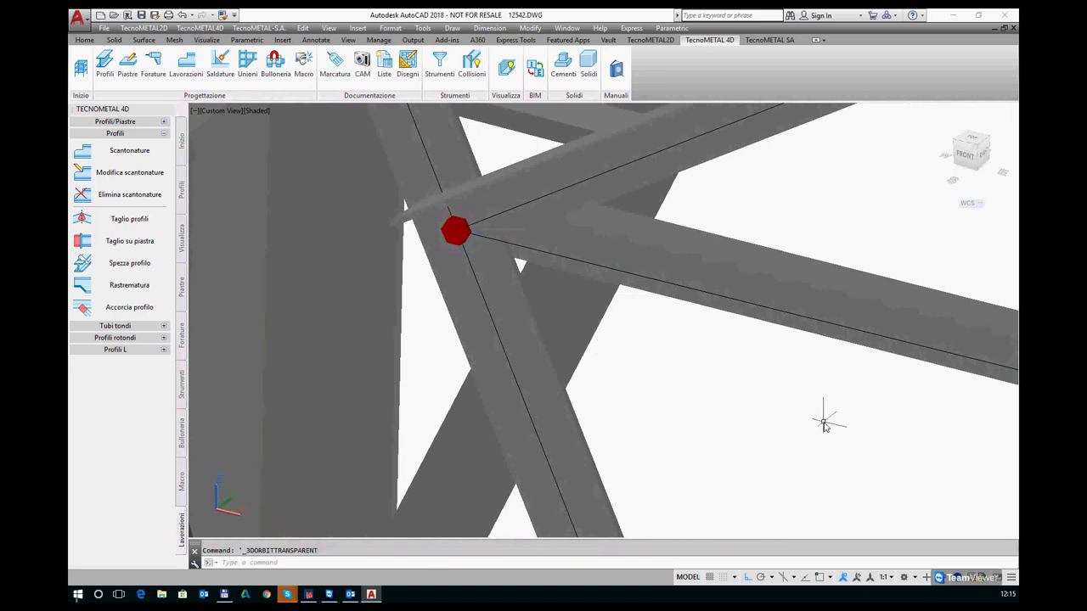